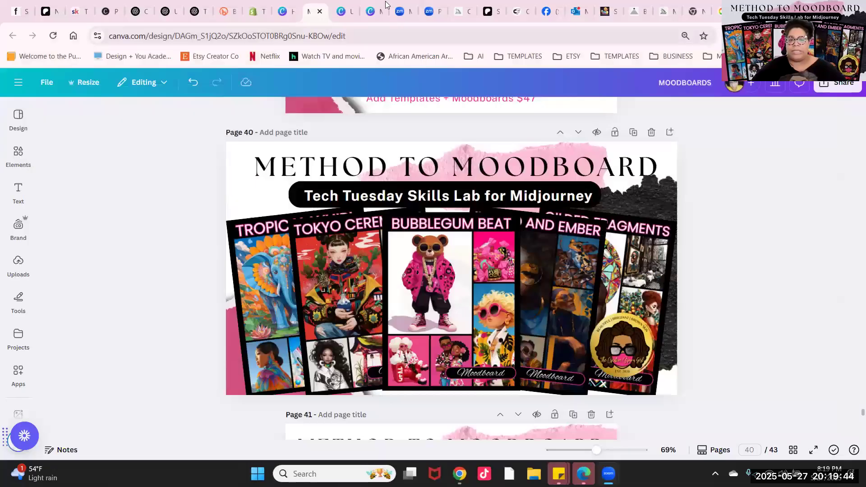
- Switch to Midjourney and look through the recent generations on the Create page
{"action": "left_click", "coordinate": [663, 14]}
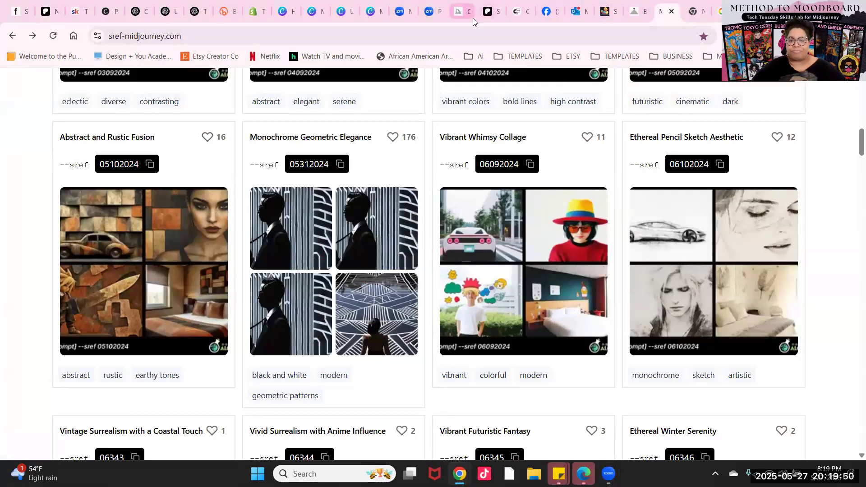
{"action": "left_click", "coordinate": [461, 12]}
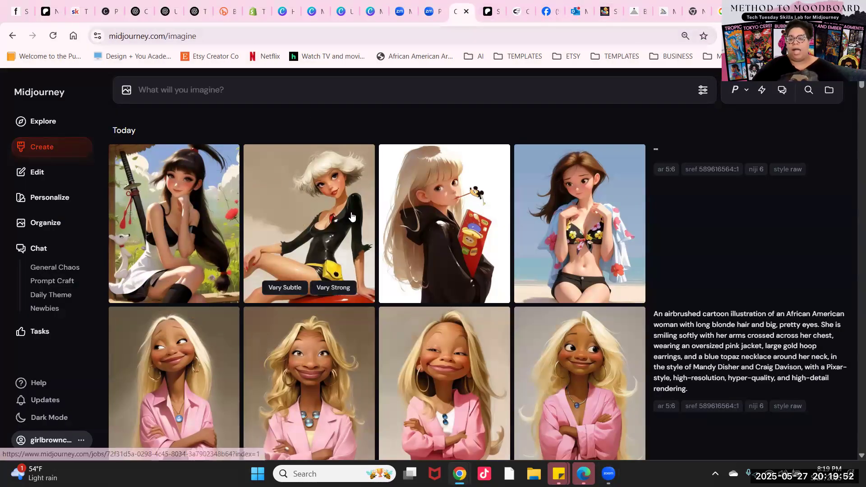
{"action": "scroll", "coordinate": [352, 217], "scroll_direction": "down", "scroll_amount": 2}
{"action": "scroll", "coordinate": [352, 217], "scroll_direction": "up", "scroll_amount": 2}
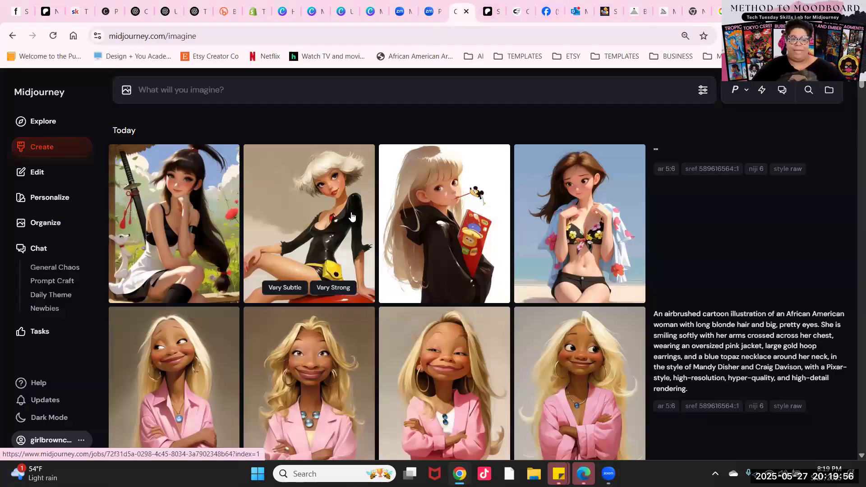
{"action": "scroll", "coordinate": [220, 257], "scroll_direction": "down", "scroll_amount": 4}
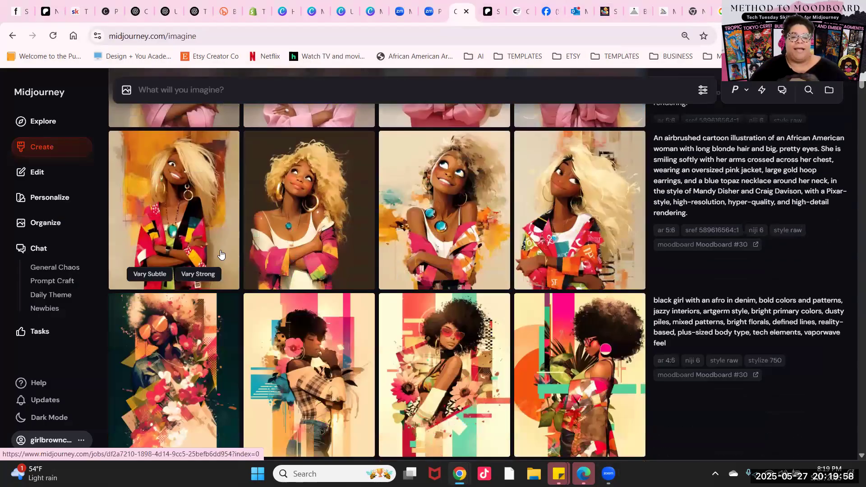
{"action": "scroll", "coordinate": [216, 234], "scroll_direction": "down", "scroll_amount": 1}
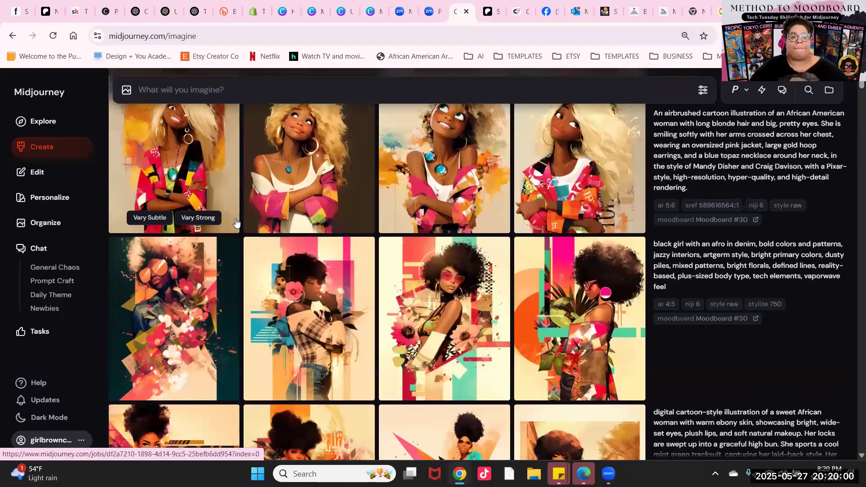
{"action": "scroll", "coordinate": [197, 257], "scroll_direction": "up", "scroll_amount": 1}
- Open the archive of generated images and browse the artwork from around 24 May 2025
{"action": "left_click", "coordinate": [49, 223]}
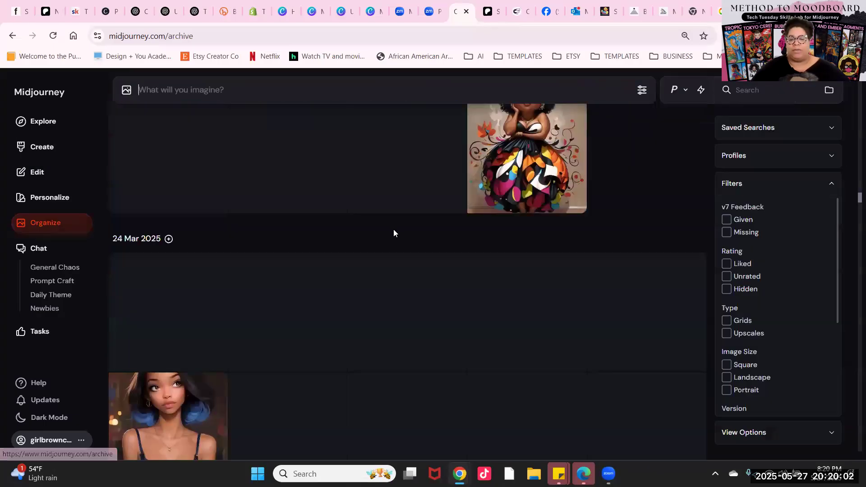
{"action": "scroll", "coordinate": [386, 242], "scroll_direction": "up", "scroll_amount": 1}
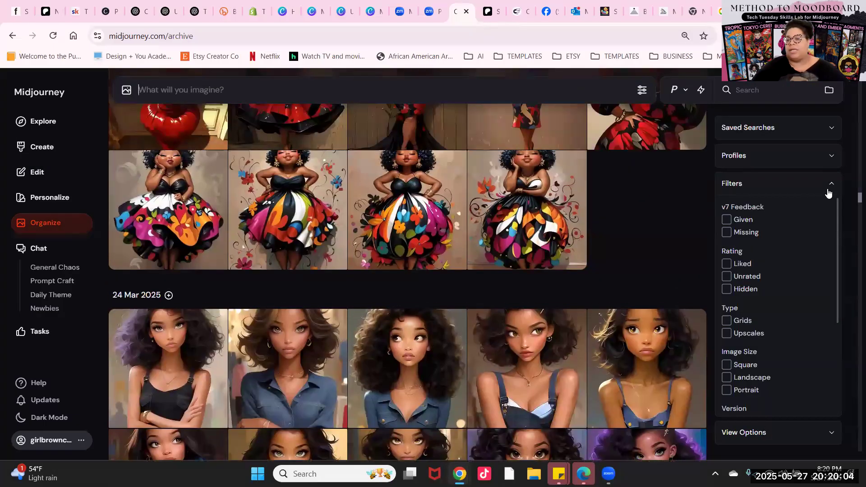
{"action": "left_click_drag", "start_coordinate": [854, 195], "coordinate": [855, 91]}
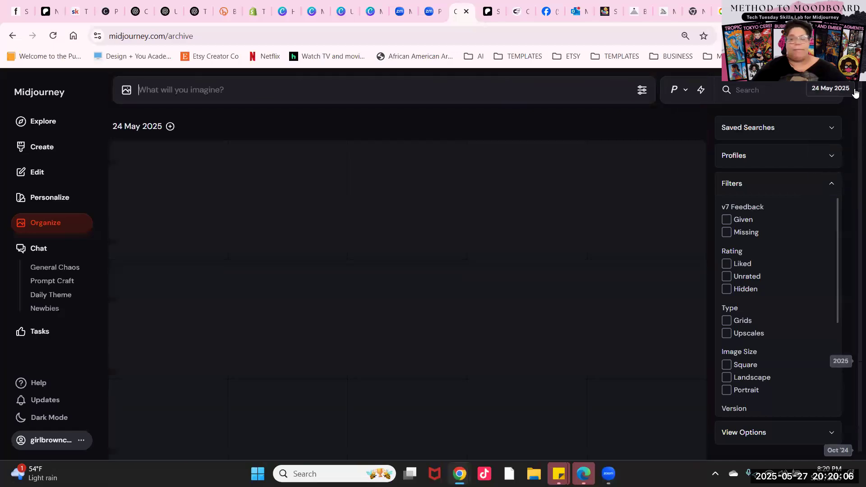
{"action": "scroll", "coordinate": [637, 247], "scroll_direction": "up", "scroll_amount": 3}
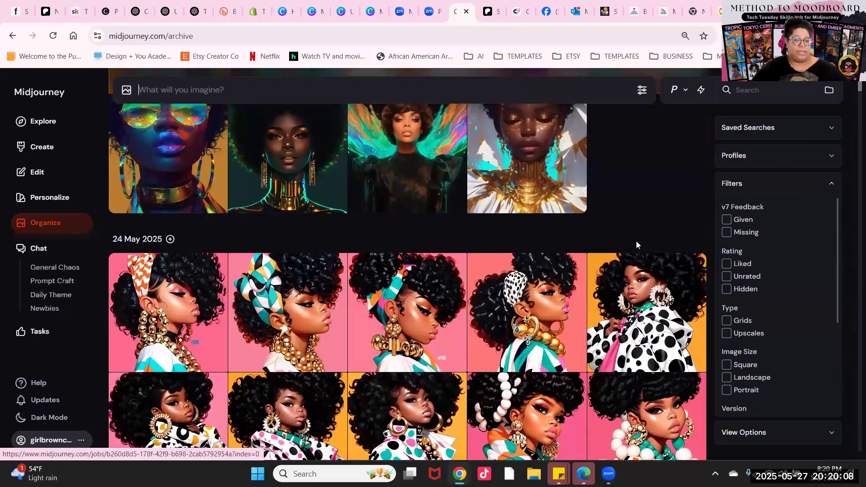
{"action": "scroll", "coordinate": [637, 247], "scroll_direction": "down", "scroll_amount": 4}
{"action": "scroll", "coordinate": [636, 247], "scroll_direction": "down", "scroll_amount": 5}
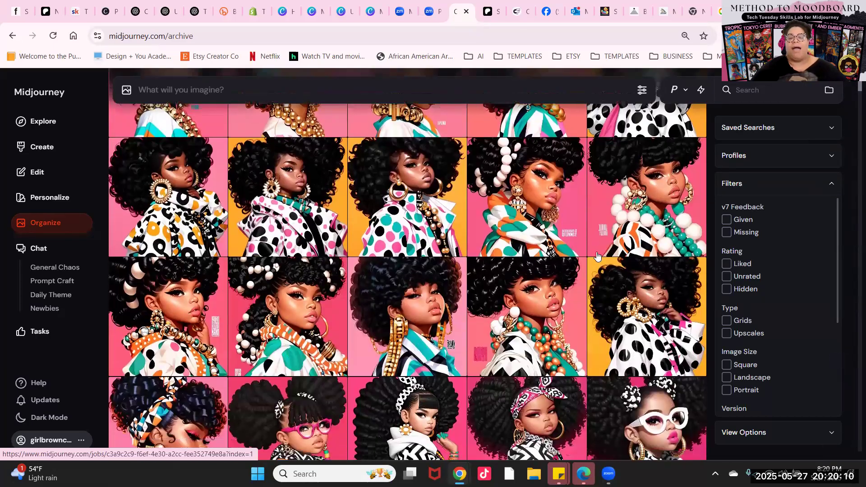
{"action": "scroll", "coordinate": [595, 256], "scroll_direction": "down", "scroll_amount": 12}
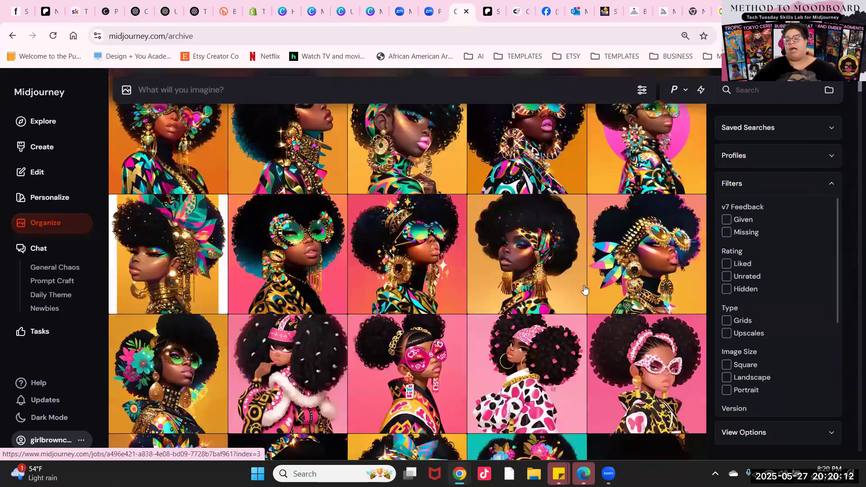
{"action": "scroll", "coordinate": [586, 292], "scroll_direction": "down", "scroll_amount": 10}
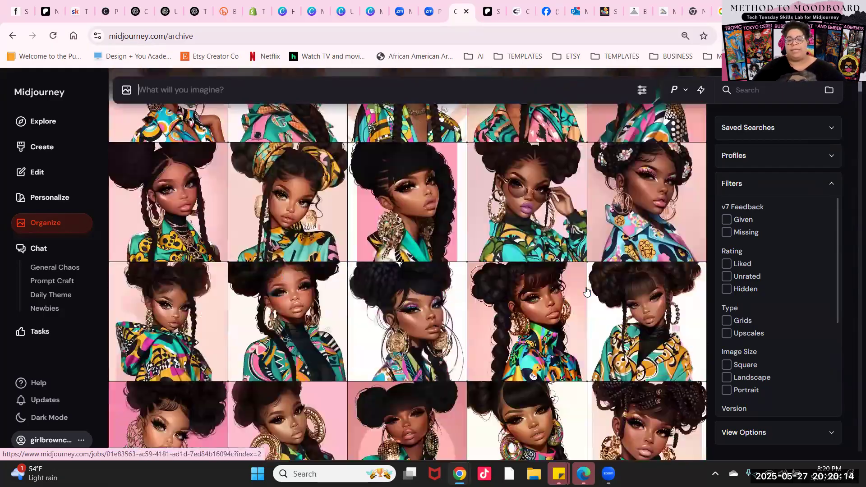
{"action": "scroll", "coordinate": [579, 294], "scroll_direction": "down", "scroll_amount": 10}
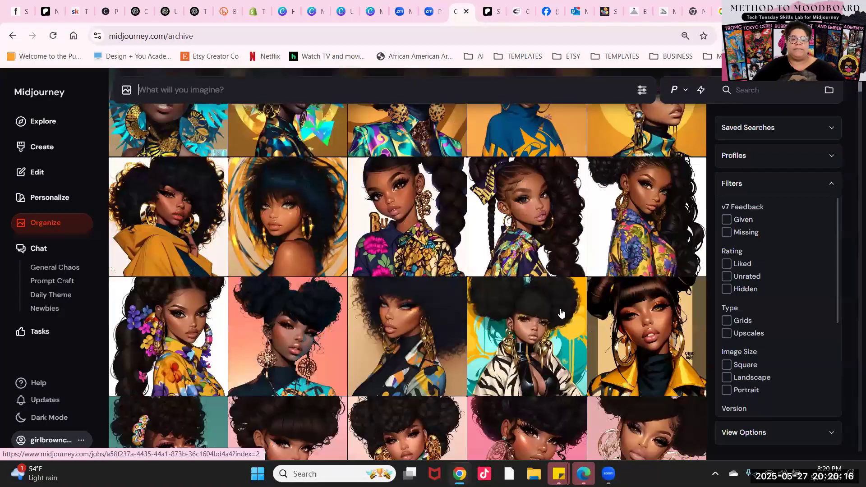
{"action": "scroll", "coordinate": [560, 314], "scroll_direction": "down", "scroll_amount": 10}
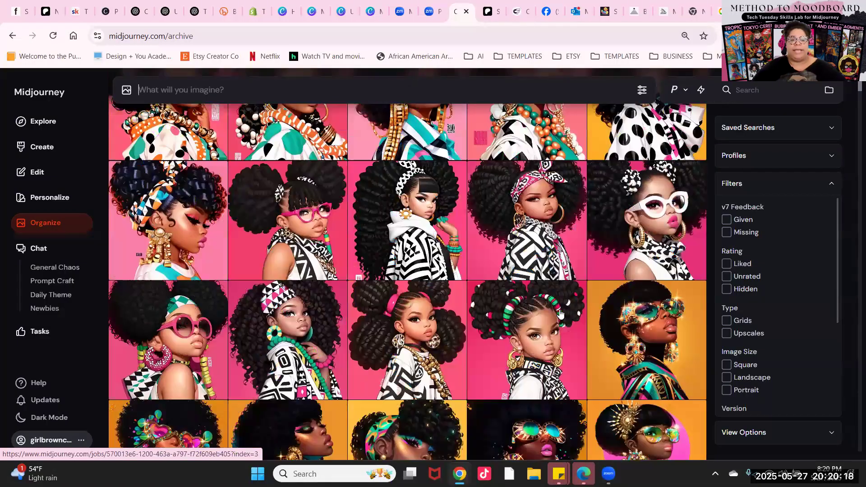
{"action": "scroll", "coordinate": [560, 314], "scroll_direction": "up", "scroll_amount": 1}
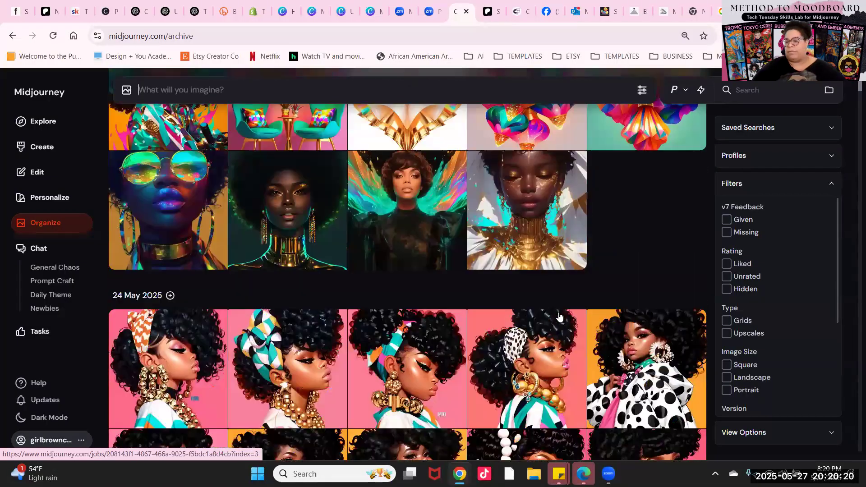
{"action": "scroll", "coordinate": [559, 320], "scroll_direction": "down", "scroll_amount": 1}
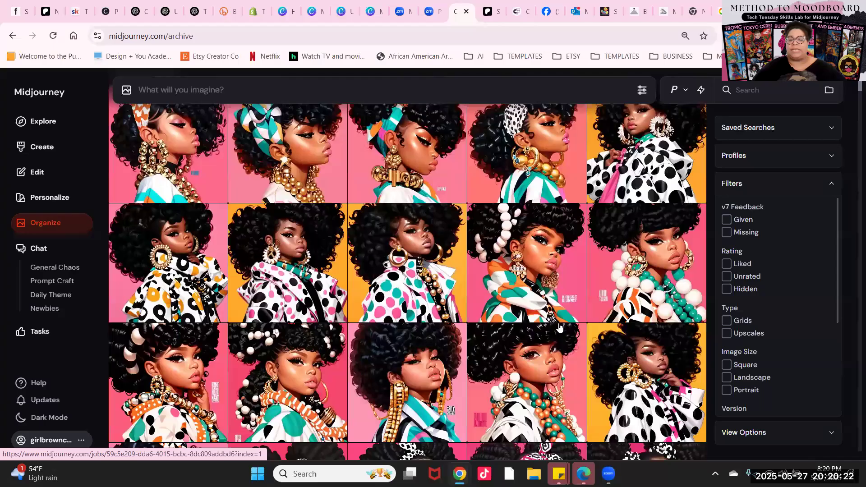
{"action": "scroll", "coordinate": [558, 327], "scroll_direction": "up", "scroll_amount": 3}
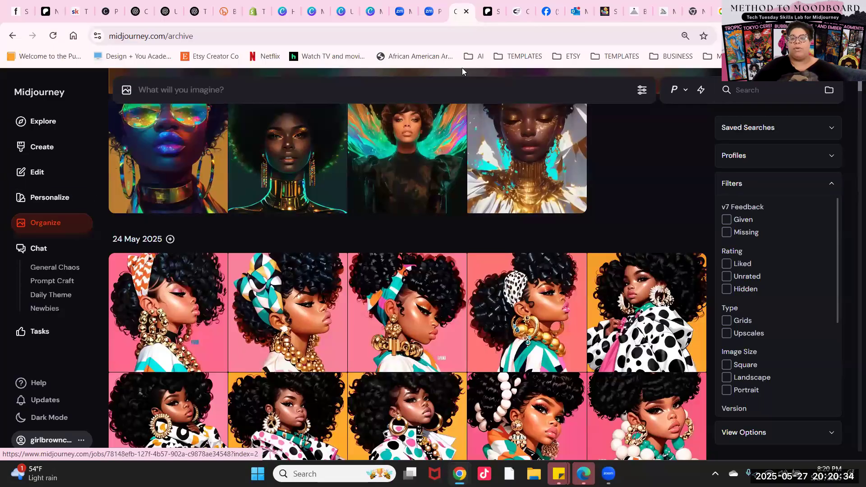
- Open the personalization page and examine its introduction and the Ranked Profiles section
{"action": "left_click", "coordinate": [49, 197]}
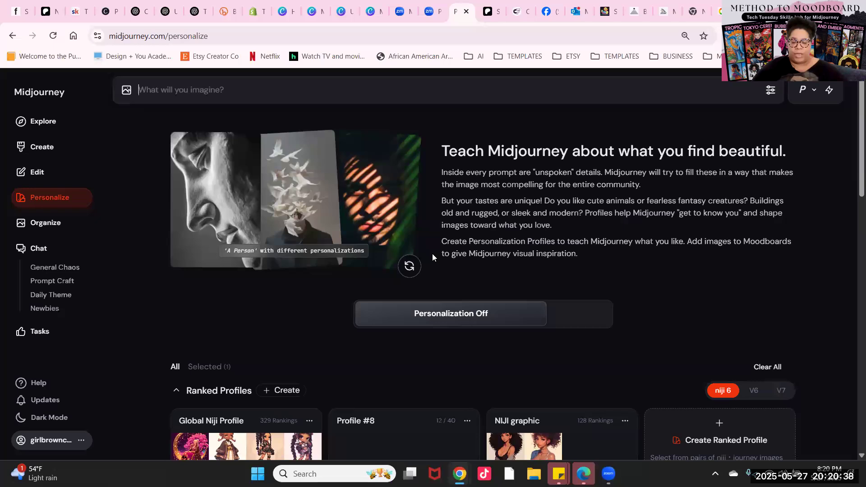
{"action": "scroll", "coordinate": [625, 255], "scroll_direction": "down", "scroll_amount": 1}
{"action": "scroll", "coordinate": [625, 255], "scroll_direction": "up", "scroll_amount": 1}
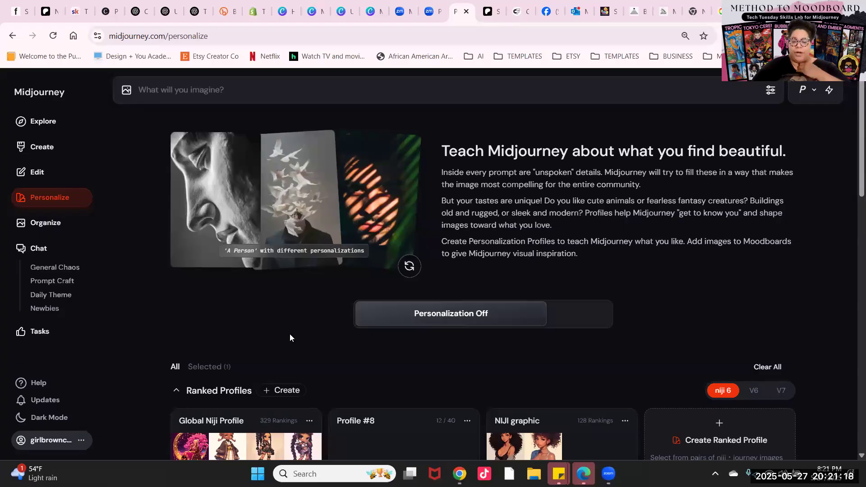
{"action": "scroll", "coordinate": [310, 335], "scroll_direction": "down", "scroll_amount": 1}
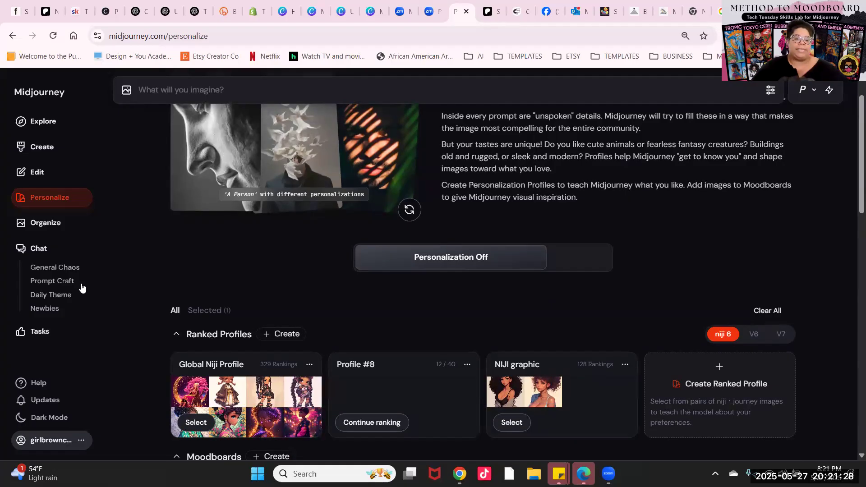
{"action": "left_click", "coordinate": [198, 336]}
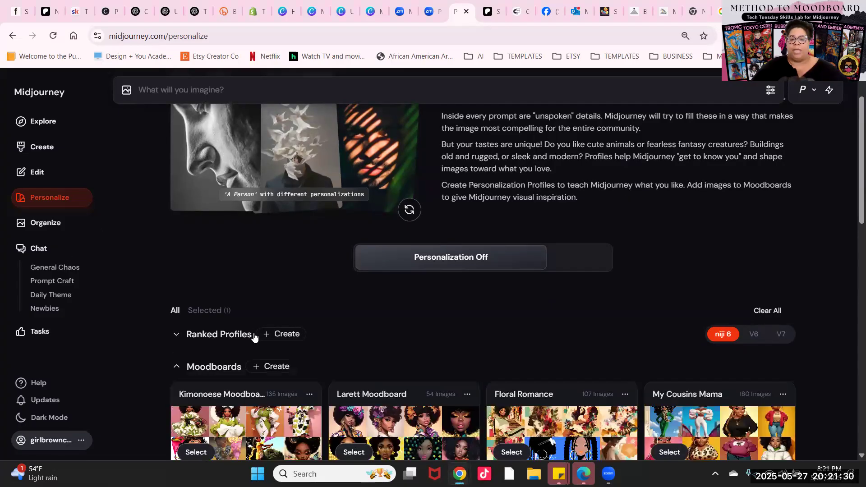
{"action": "left_click", "coordinate": [189, 331]}
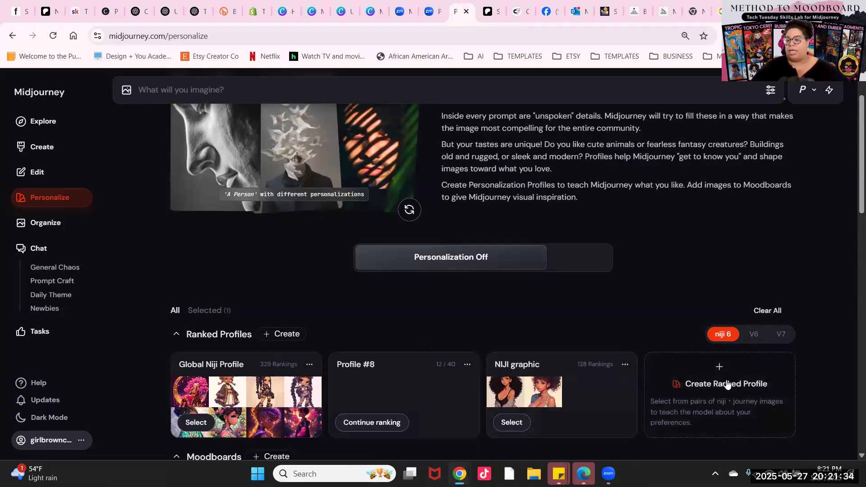
- Create a new niji 6 ranked profile and choose the preferred image in the first eight pairs
{"action": "left_click", "coordinate": [749, 383]}
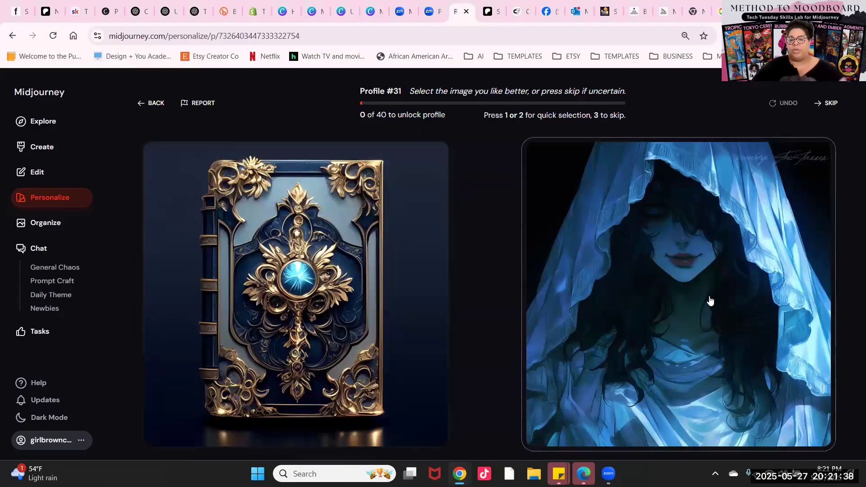
{"action": "left_click", "coordinate": [354, 295]}
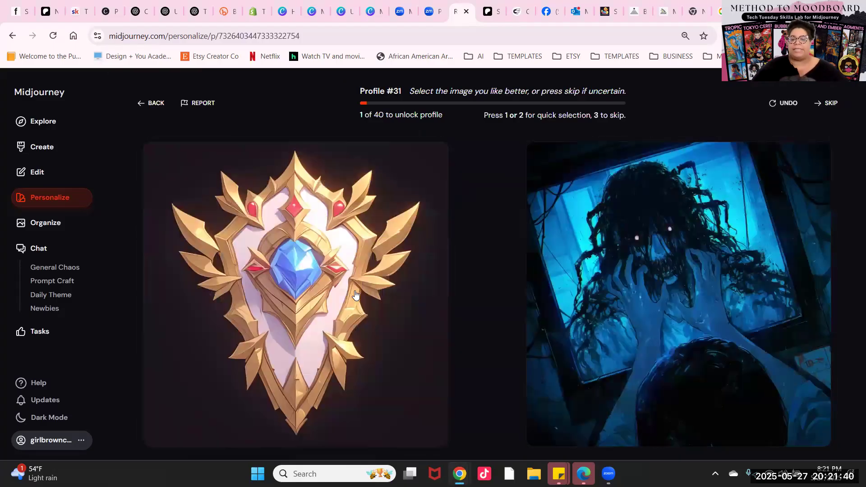
{"action": "left_click", "coordinate": [366, 295]}
{"action": "left_click", "coordinate": [315, 287]}
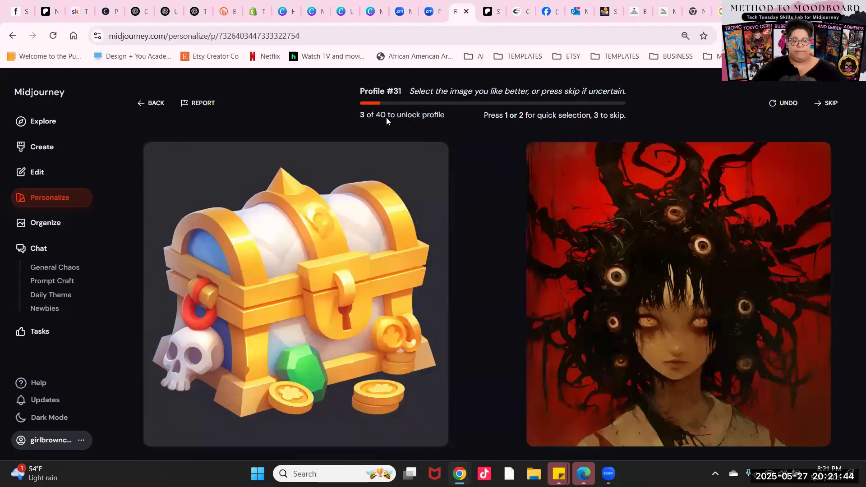
{"action": "left_click", "coordinate": [400, 251]}
{"action": "left_click", "coordinate": [679, 261]}
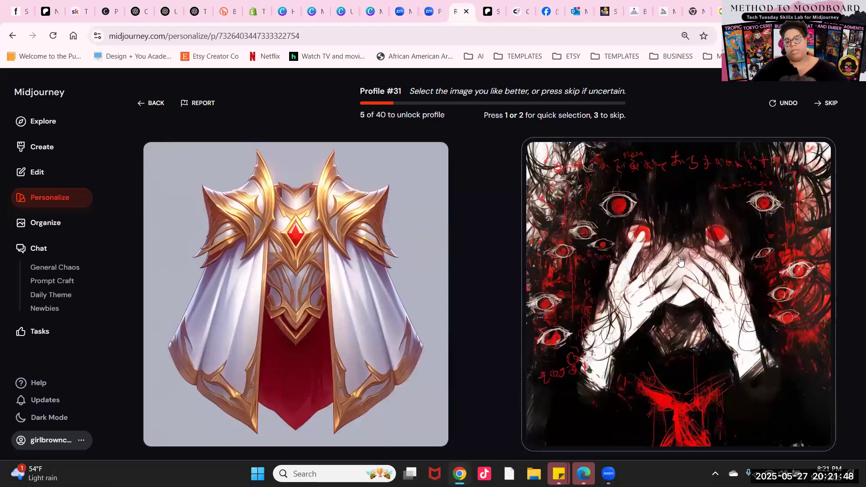
{"action": "left_click", "coordinate": [264, 293]}
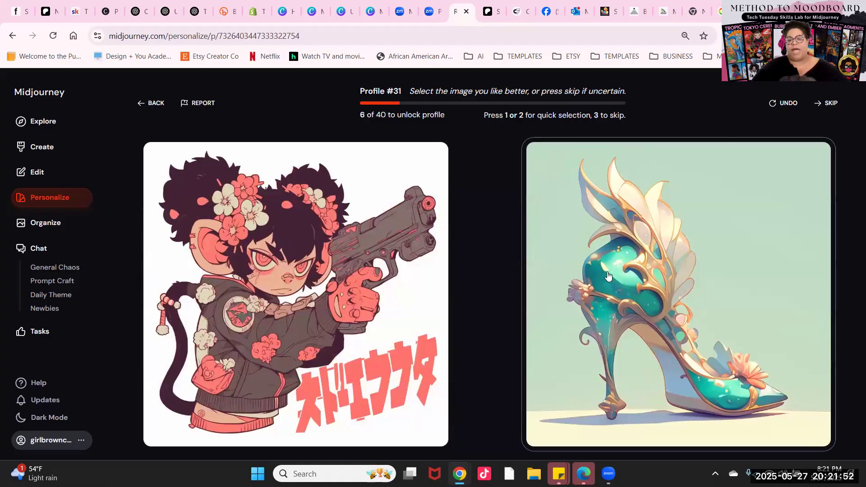
{"action": "left_click", "coordinate": [641, 279]}
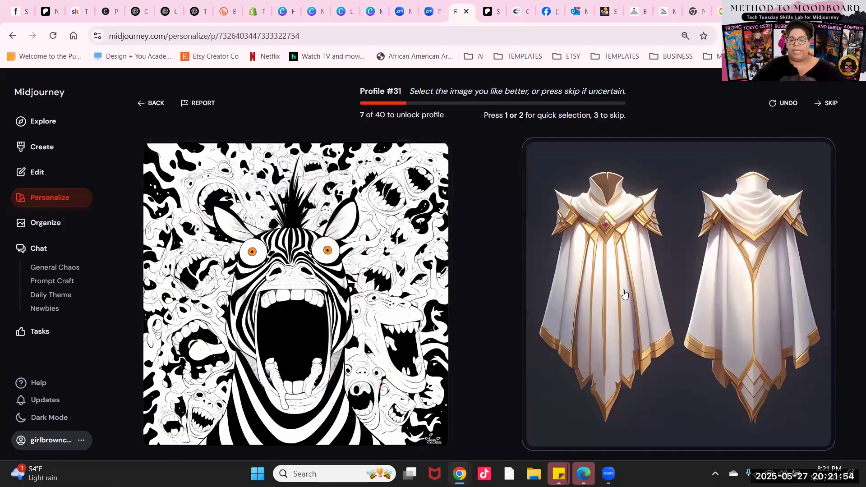
{"action": "left_click", "coordinate": [623, 294]}
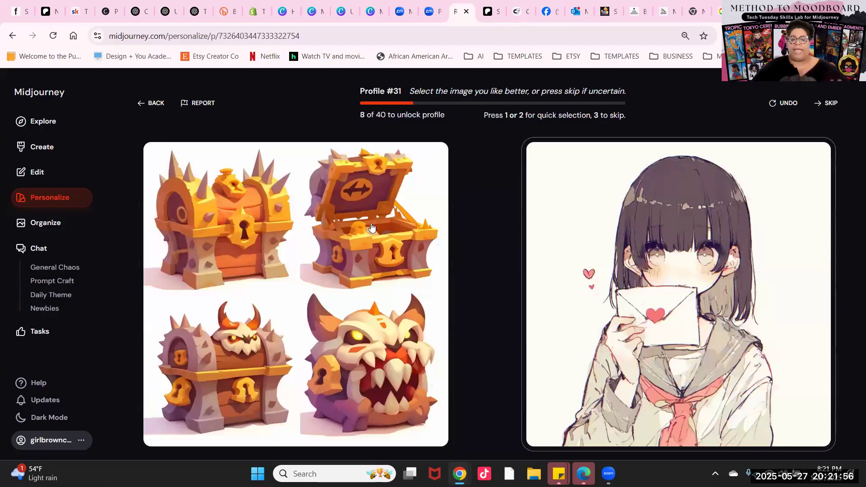
- Return to the profile list, create another ranked profile, and leave it without ranking any images
{"action": "left_click", "coordinate": [67, 199]}
{"action": "scroll", "coordinate": [367, 279], "scroll_direction": "down", "scroll_amount": 4}
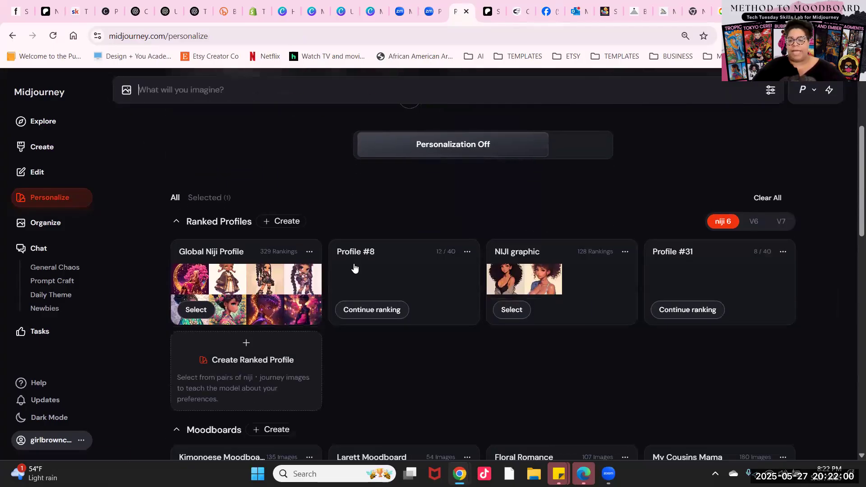
{"action": "left_click", "coordinate": [289, 225]}
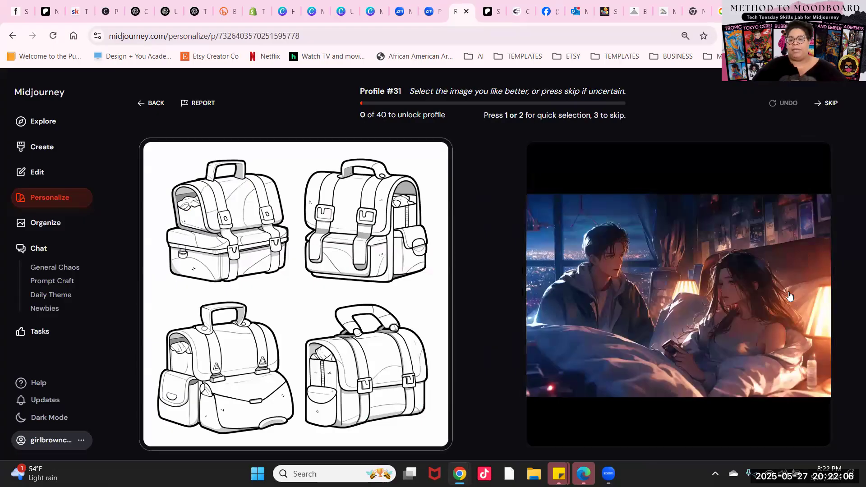
{"action": "left_click", "coordinate": [60, 199]}
- Look over the ranked profiles and the existing moodboards on the personalization page
{"action": "scroll", "coordinate": [460, 335], "scroll_direction": "down", "scroll_amount": 3}
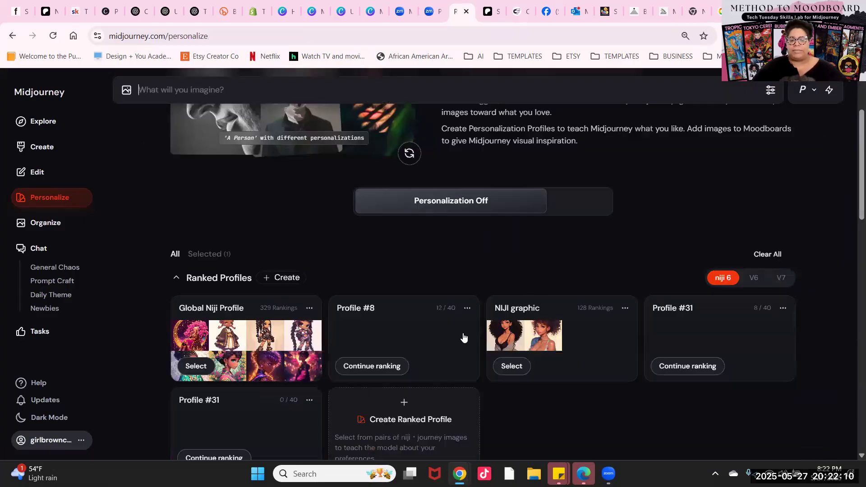
{"action": "scroll", "coordinate": [463, 337], "scroll_direction": "down", "scroll_amount": 3}
{"action": "scroll", "coordinate": [501, 323], "scroll_direction": "up", "scroll_amount": 3}
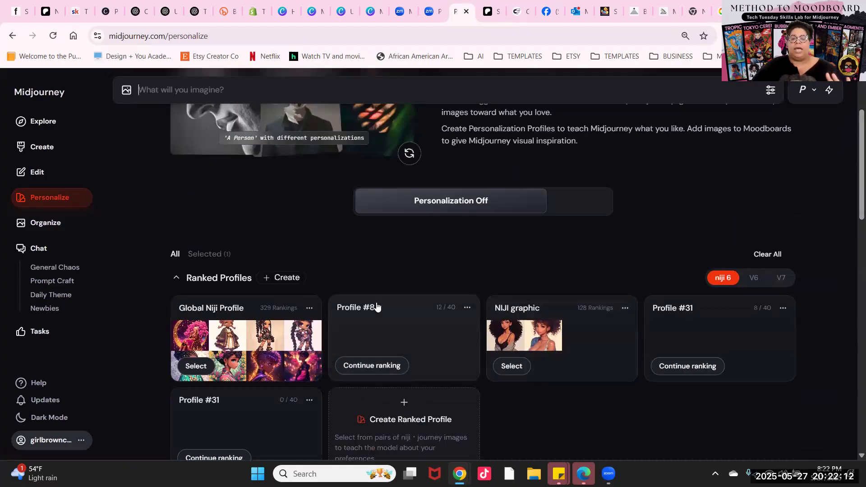
{"action": "scroll", "coordinate": [377, 307], "scroll_direction": "down", "scroll_amount": 5}
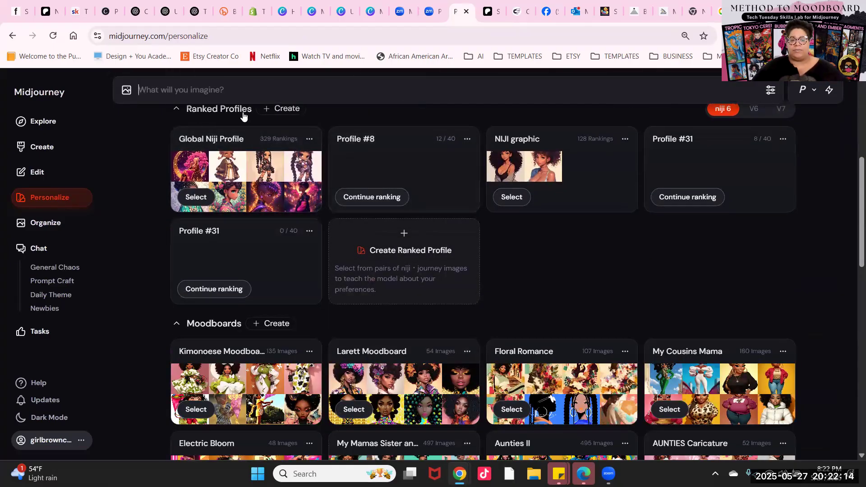
{"action": "scroll", "coordinate": [212, 211], "scroll_direction": "down", "scroll_amount": 3}
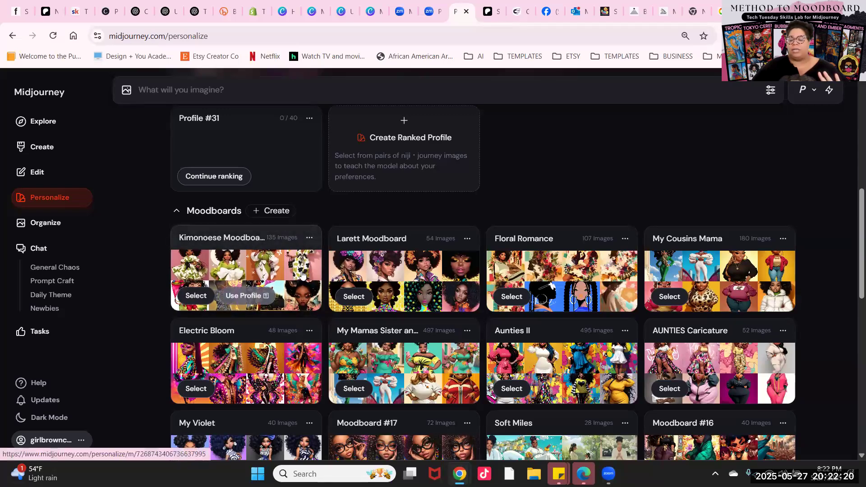
- Open the My Violet moodboard and examine its images and the options for adding more
{"action": "scroll", "coordinate": [354, 262], "scroll_direction": "up", "scroll_amount": 1}
{"action": "scroll", "coordinate": [353, 263], "scroll_direction": "down", "scroll_amount": 3}
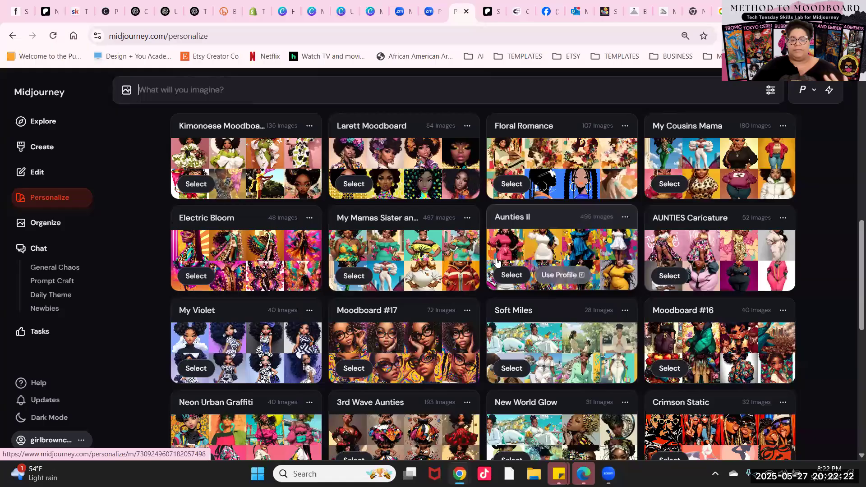
{"action": "left_click", "coordinate": [266, 307]}
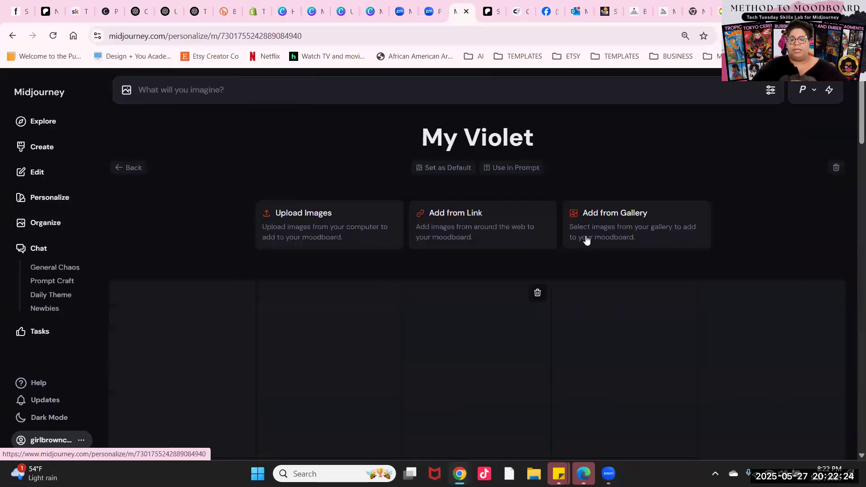
{"action": "scroll", "coordinate": [561, 307], "scroll_direction": "down", "scroll_amount": 4}
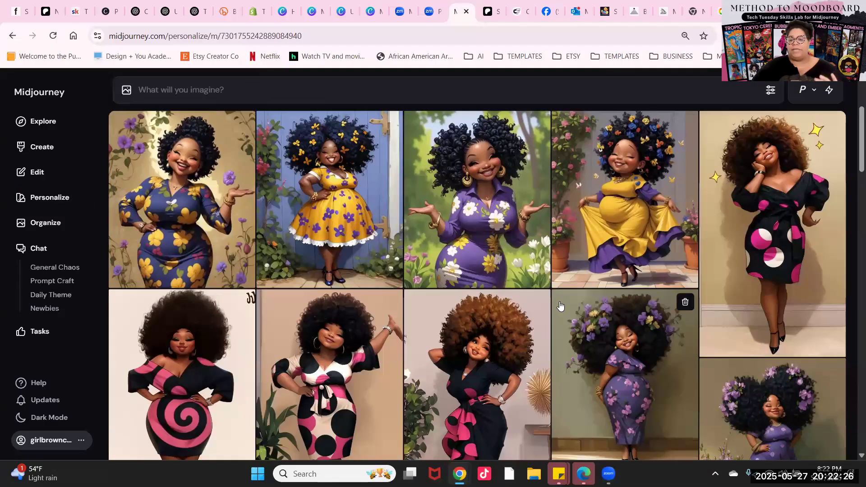
{"action": "scroll", "coordinate": [560, 306], "scroll_direction": "down", "scroll_amount": 1}
{"action": "scroll", "coordinate": [559, 306], "scroll_direction": "down", "scroll_amount": 10}
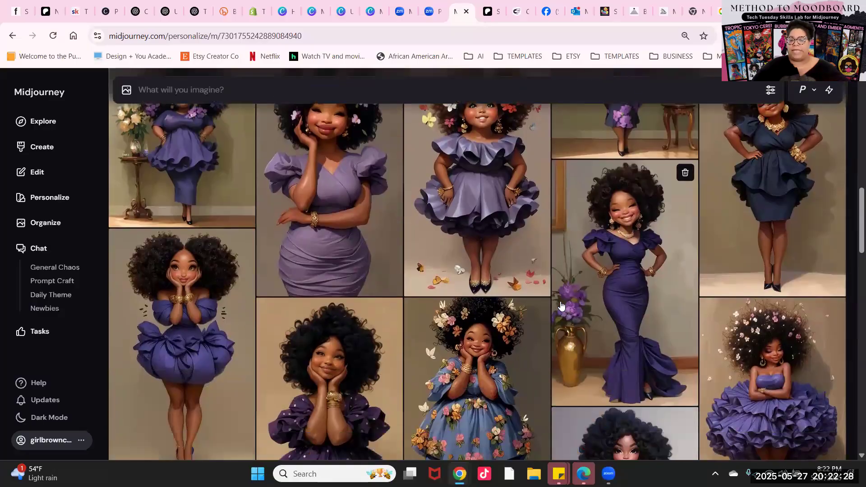
{"action": "scroll", "coordinate": [561, 306], "scroll_direction": "down", "scroll_amount": 8}
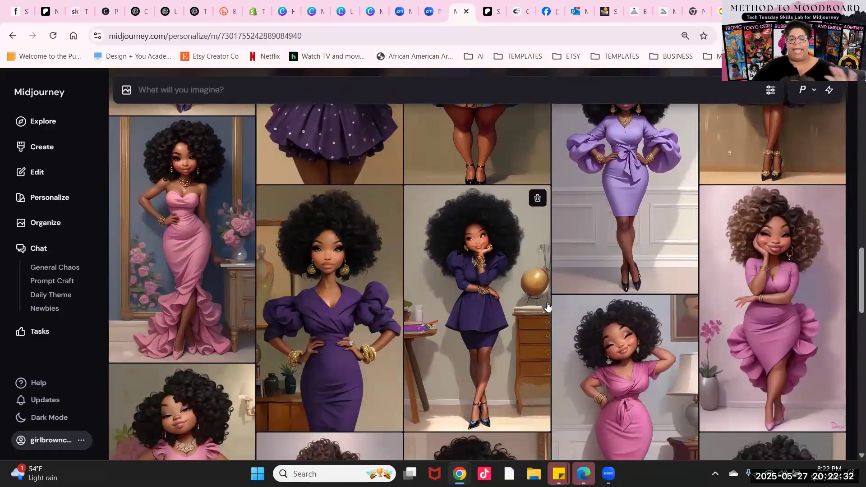
{"action": "scroll", "coordinate": [547, 306], "scroll_direction": "up", "scroll_amount": 6}
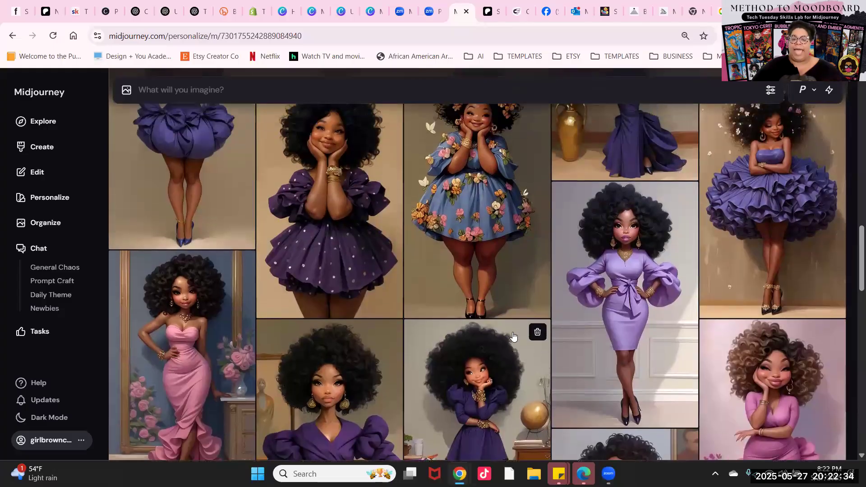
{"action": "scroll", "coordinate": [503, 347], "scroll_direction": "up", "scroll_amount": 8}
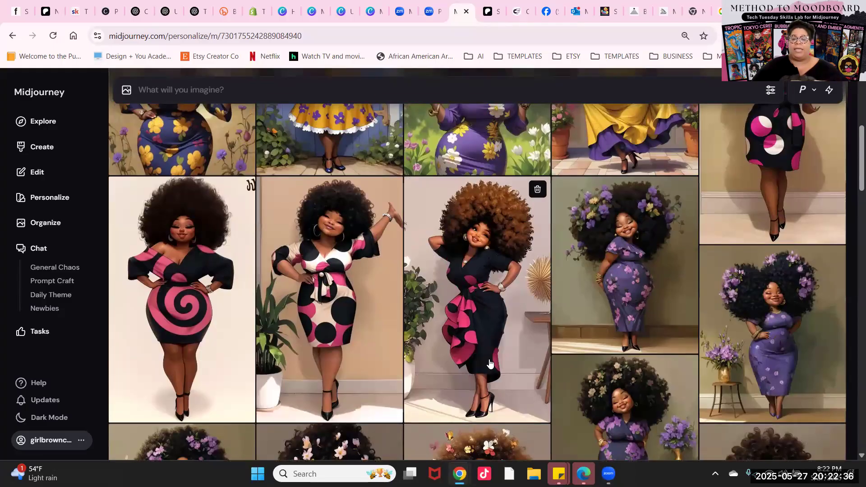
{"action": "scroll", "coordinate": [485, 356], "scroll_direction": "up", "scroll_amount": 3}
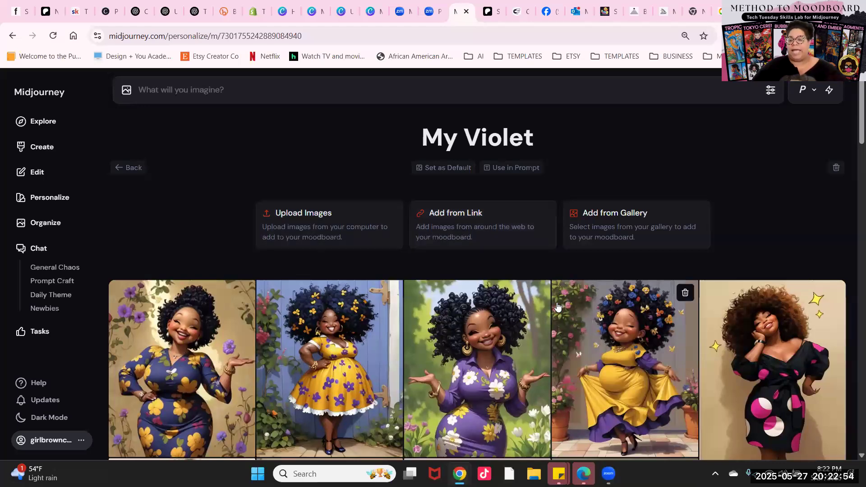
{"action": "scroll", "coordinate": [651, 341], "scroll_direction": "down", "scroll_amount": 4}
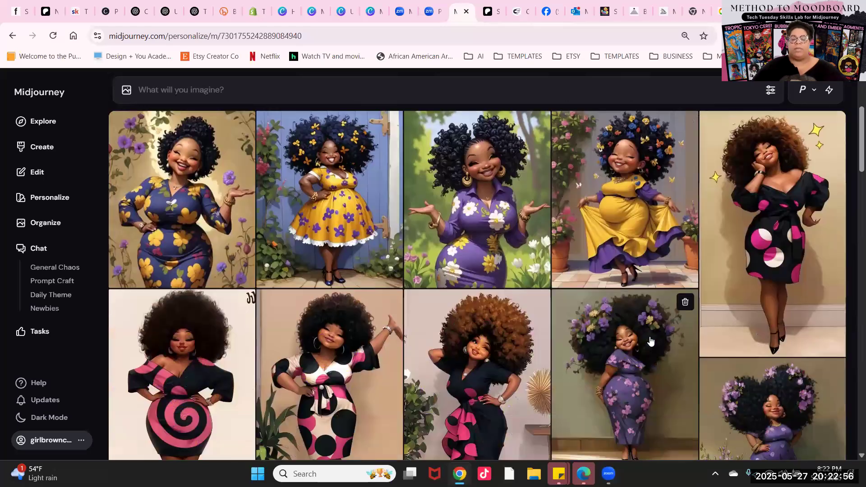
{"action": "scroll", "coordinate": [651, 341], "scroll_direction": "up", "scroll_amount": 3}
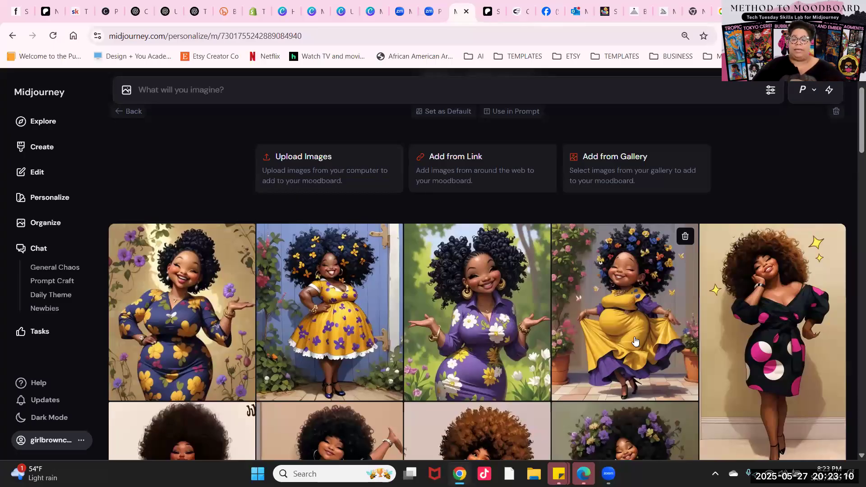
{"action": "scroll", "coordinate": [636, 340], "scroll_direction": "down", "scroll_amount": 5}
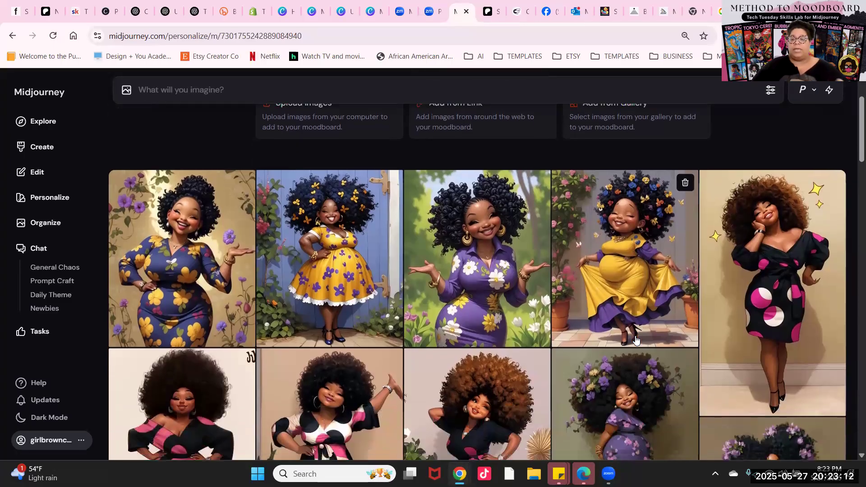
{"action": "scroll", "coordinate": [451, 329], "scroll_direction": "up", "scroll_amount": 6}
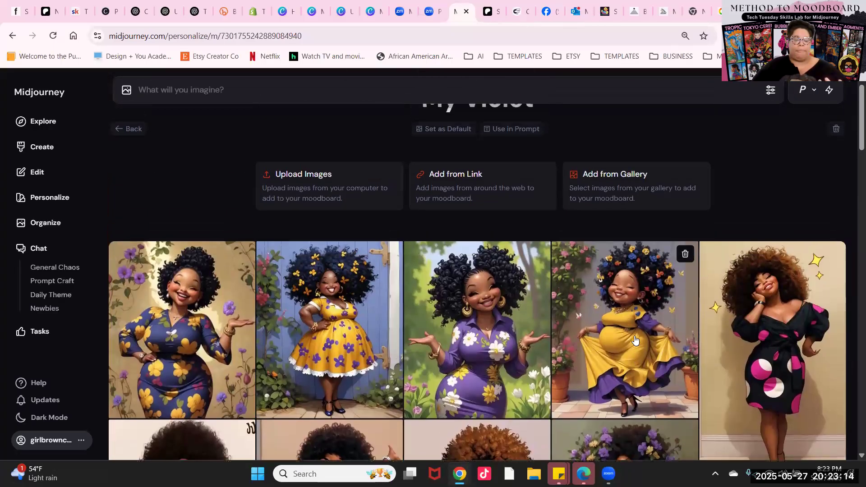
- Return to the personalization page and look over all the existing moodboards down to the end of the list
{"action": "left_click", "coordinate": [130, 168]}
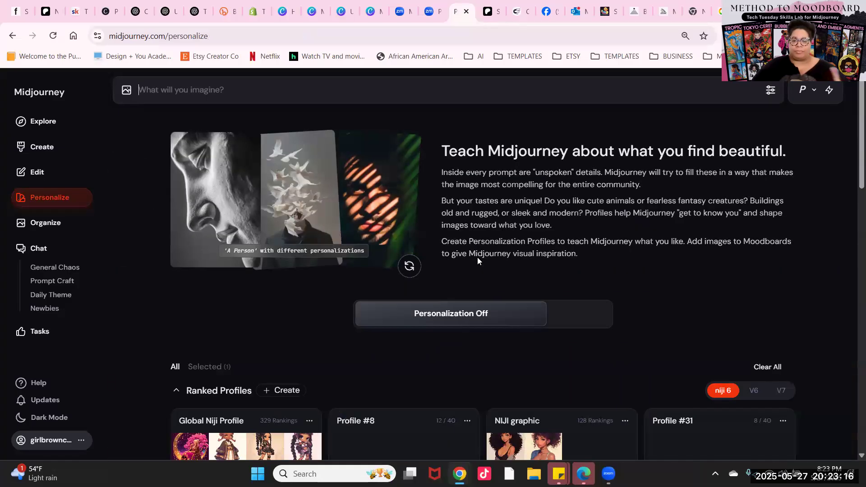
{"action": "scroll", "coordinate": [528, 336], "scroll_direction": "down", "scroll_amount": 9}
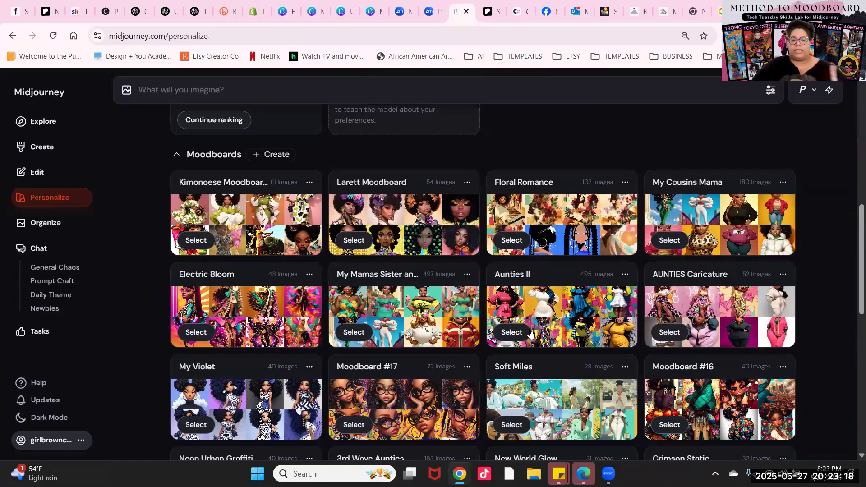
{"action": "scroll", "coordinate": [532, 333], "scroll_direction": "down", "scroll_amount": 1}
{"action": "mouse_move", "coordinate": [706, 359]}
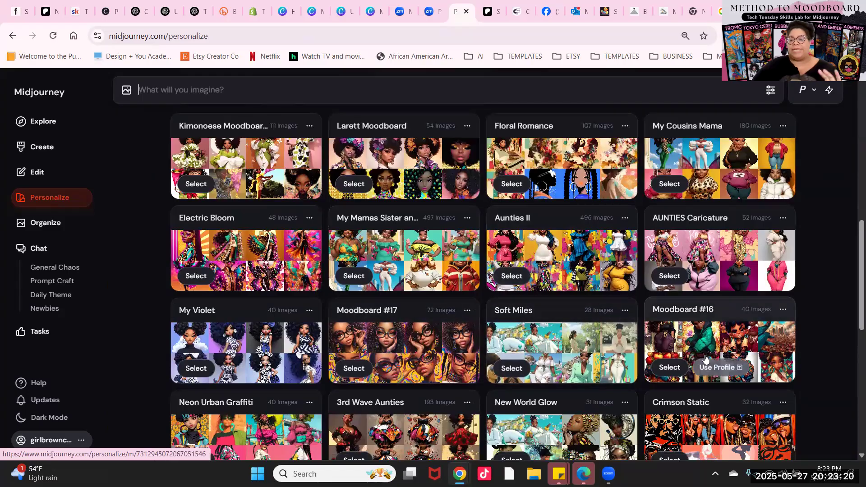
{"action": "scroll", "coordinate": [706, 359], "scroll_direction": "up", "scroll_amount": 1}
{"action": "scroll", "coordinate": [705, 361], "scroll_direction": "down", "scroll_amount": 5}
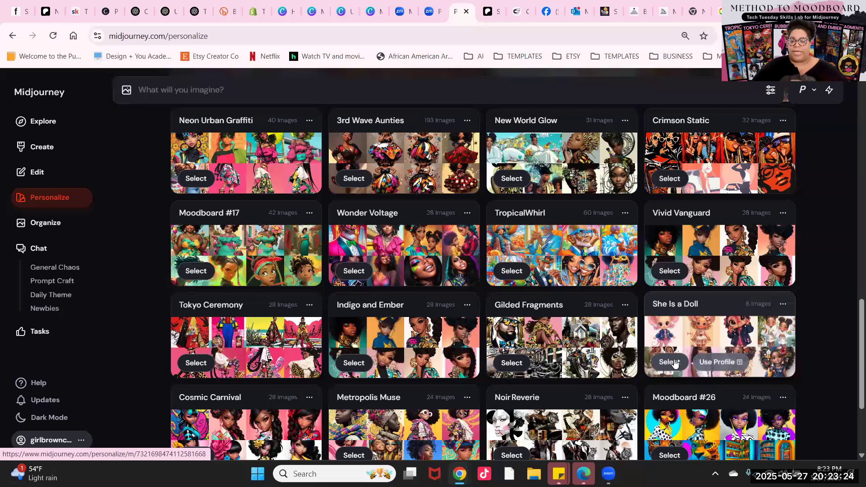
{"action": "scroll", "coordinate": [675, 363], "scroll_direction": "down", "scroll_amount": 1}
{"action": "scroll", "coordinate": [675, 363], "scroll_direction": "down", "scroll_amount": 2}
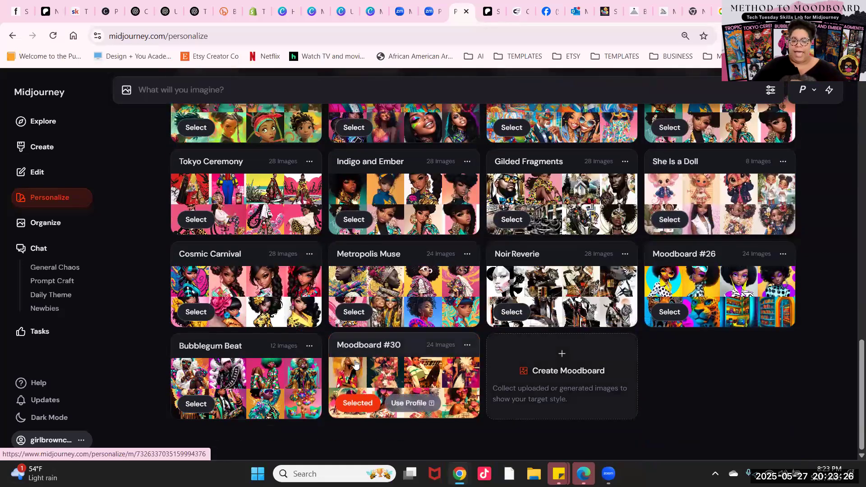
- Open the Bubblegum Beat moodboard and examine how consistent its images are in style and color
{"action": "left_click", "coordinate": [240, 357]}
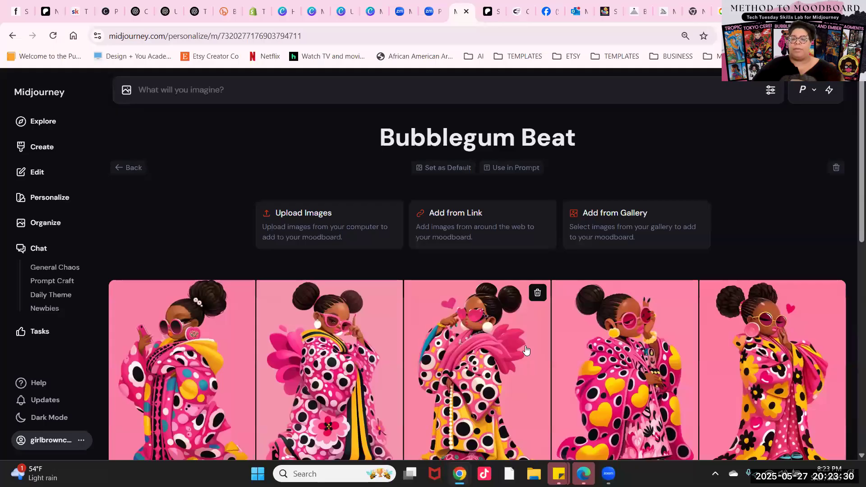
{"action": "scroll", "coordinate": [518, 345], "scroll_direction": "down", "scroll_amount": 6}
{"action": "scroll", "coordinate": [526, 349], "scroll_direction": "down", "scroll_amount": 5}
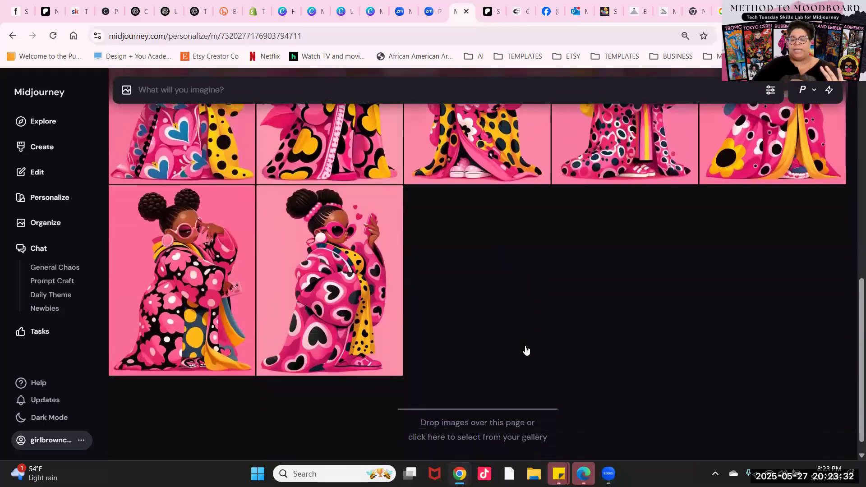
{"action": "scroll", "coordinate": [524, 350], "scroll_direction": "up", "scroll_amount": 6}
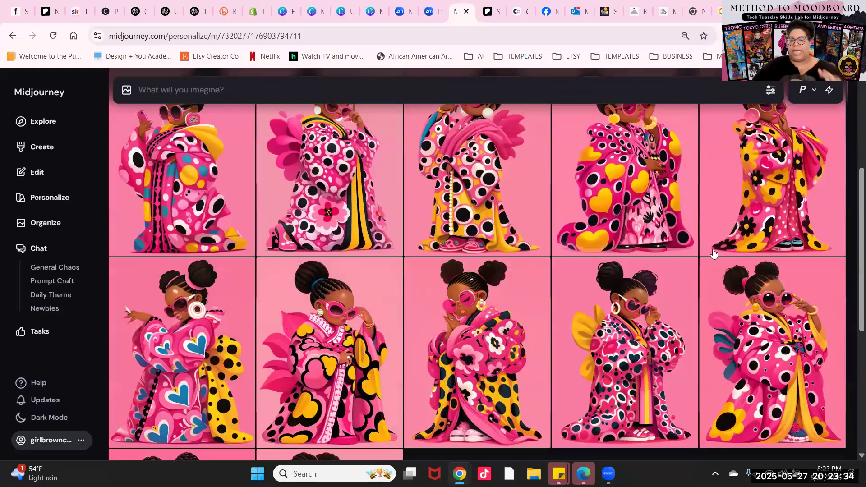
{"action": "scroll", "coordinate": [658, 294], "scroll_direction": "up", "scroll_amount": 5}
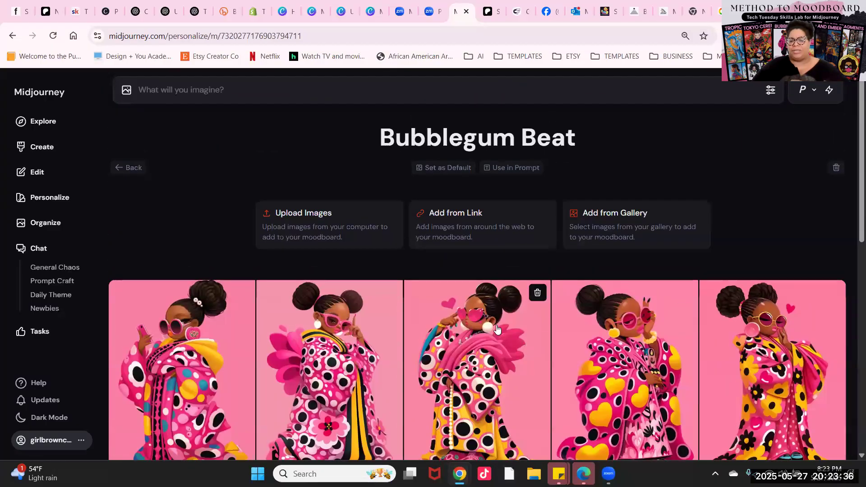
{"action": "scroll", "coordinate": [532, 293], "scroll_direction": "down", "scroll_amount": 6}
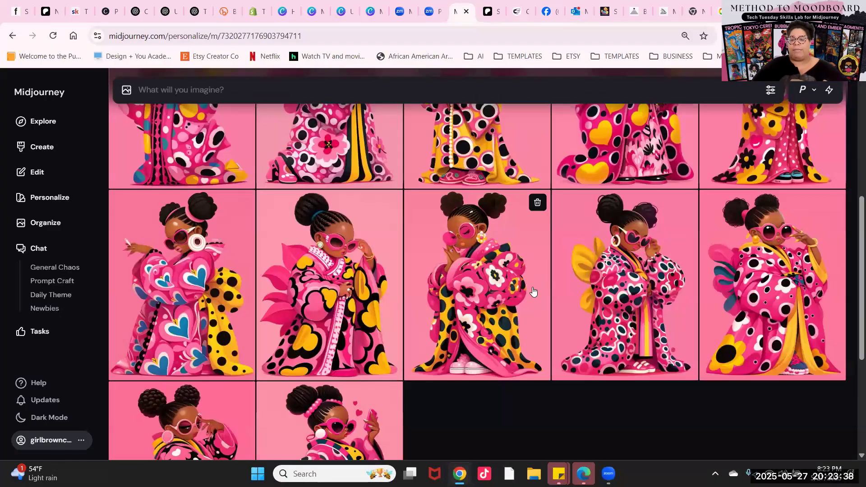
{"action": "scroll", "coordinate": [532, 292], "scroll_direction": "up", "scroll_amount": 4}
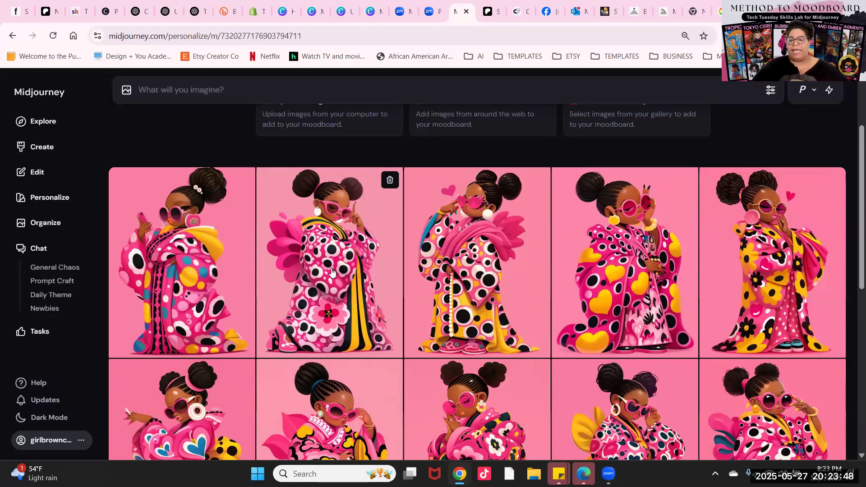
{"action": "scroll", "coordinate": [413, 280], "scroll_direction": "down", "scroll_amount": 3}
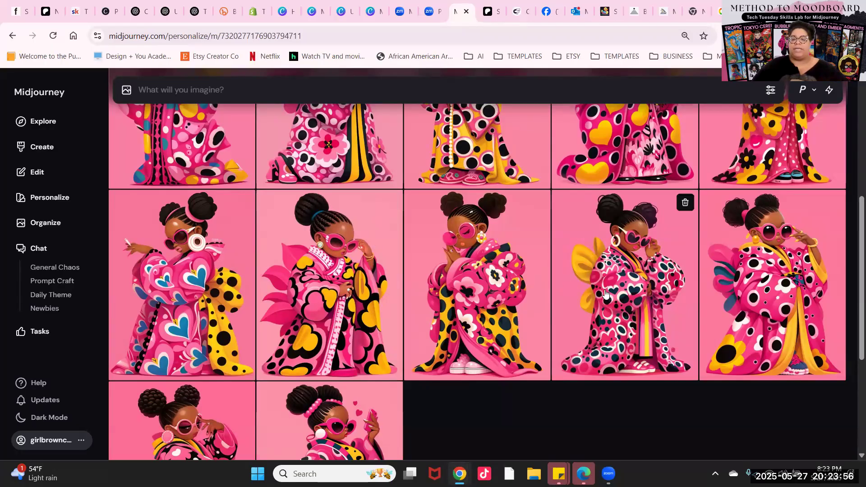
{"action": "scroll", "coordinate": [550, 318], "scroll_direction": "up", "scroll_amount": 5}
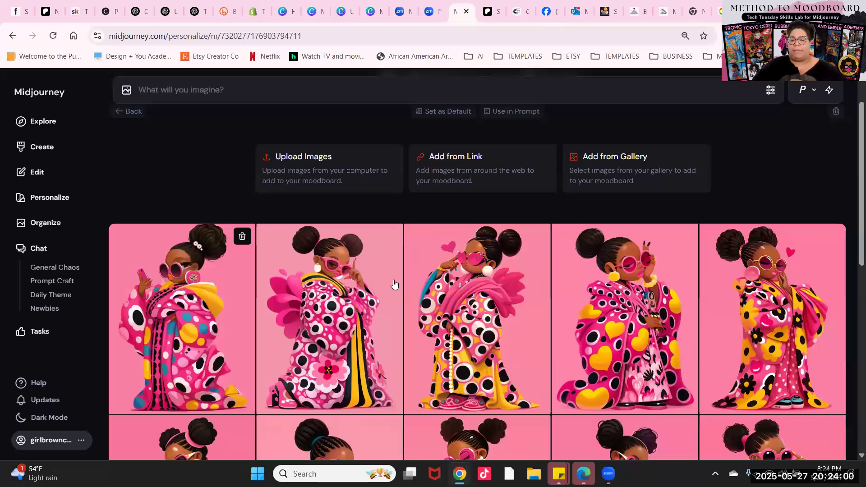
{"action": "scroll", "coordinate": [787, 346], "scroll_direction": "down", "scroll_amount": 6}
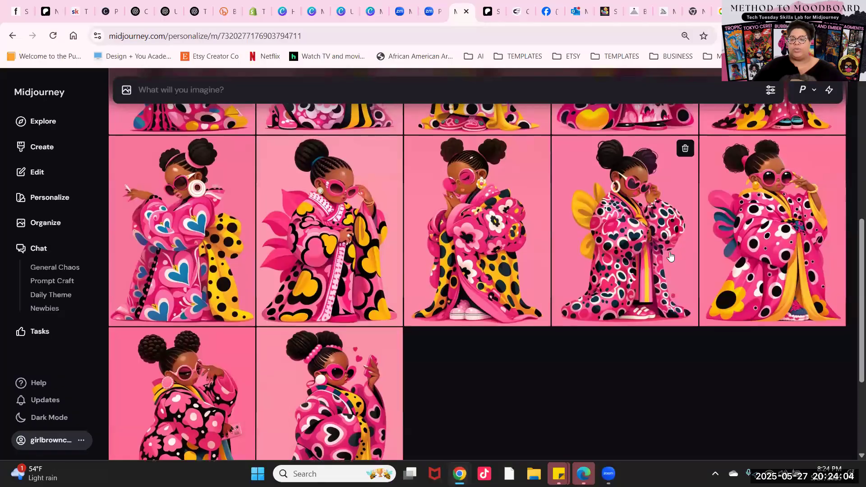
{"action": "scroll", "coordinate": [674, 251], "scroll_direction": "up", "scroll_amount": 6}
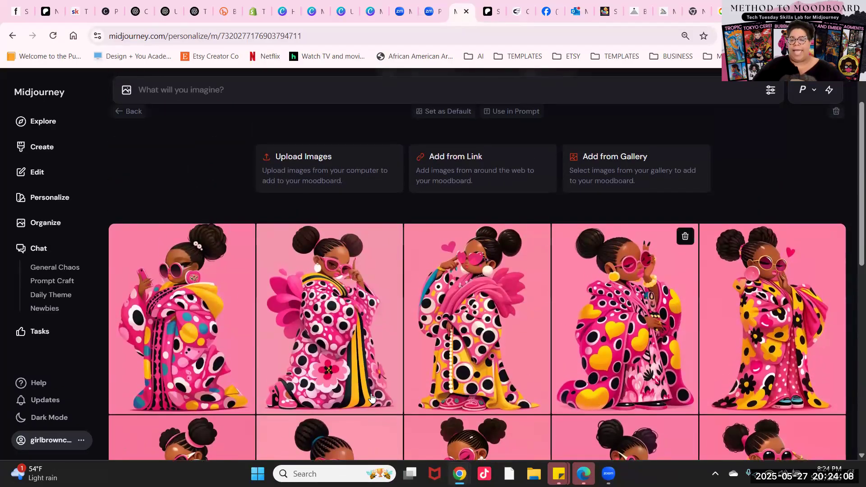
{"action": "scroll", "coordinate": [575, 377], "scroll_direction": "up", "scroll_amount": 1}
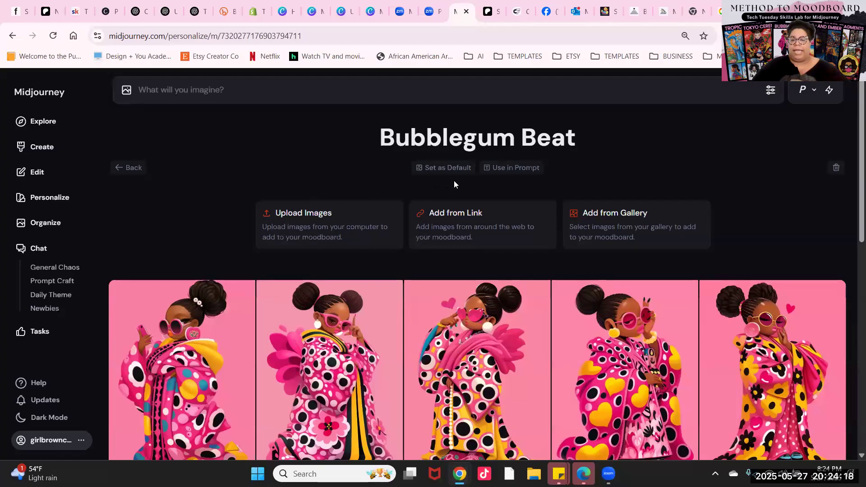
- Leave the Bubblegum Beat moodboard and compare the thumbnails of the other moodboards in the list
{"action": "left_click", "coordinate": [130, 174]}
{"action": "scroll", "coordinate": [391, 255], "scroll_direction": "down", "scroll_amount": 4}
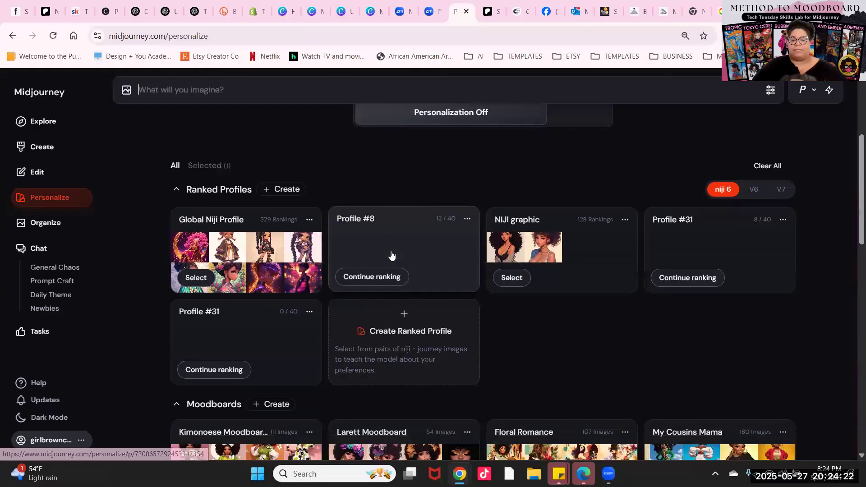
{"action": "scroll", "coordinate": [390, 255], "scroll_direction": "down", "scroll_amount": 15}
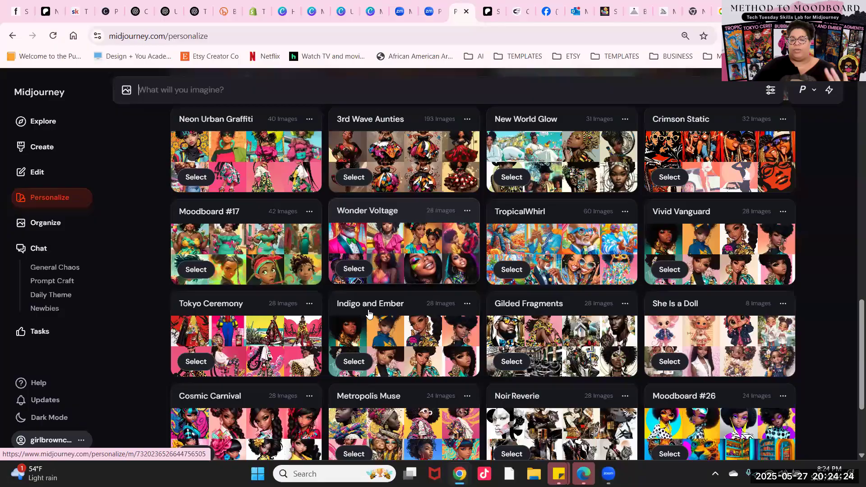
{"action": "scroll", "coordinate": [368, 311], "scroll_direction": "down", "scroll_amount": 3}
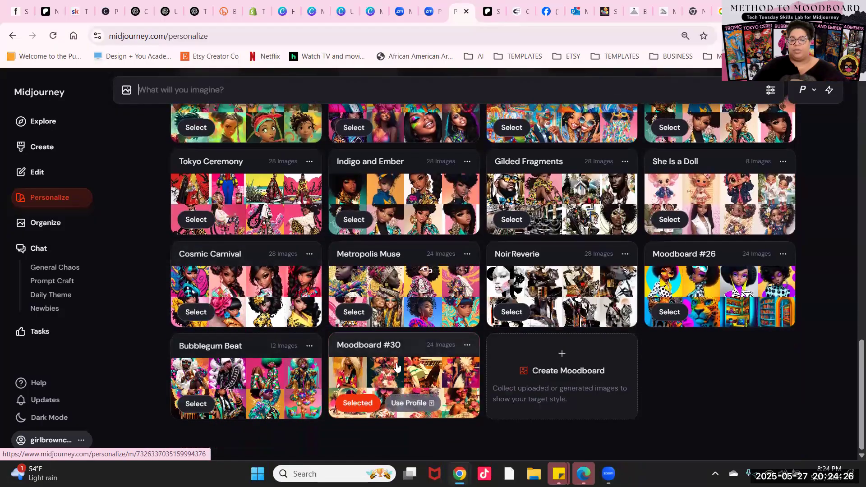
{"action": "scroll", "coordinate": [382, 373], "scroll_direction": "up", "scroll_amount": 5}
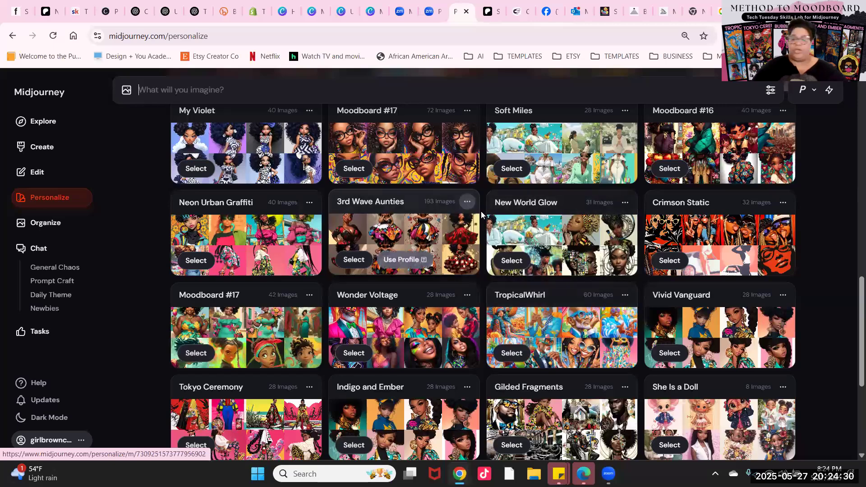
{"action": "scroll", "coordinate": [636, 250], "scroll_direction": "up", "scroll_amount": 3}
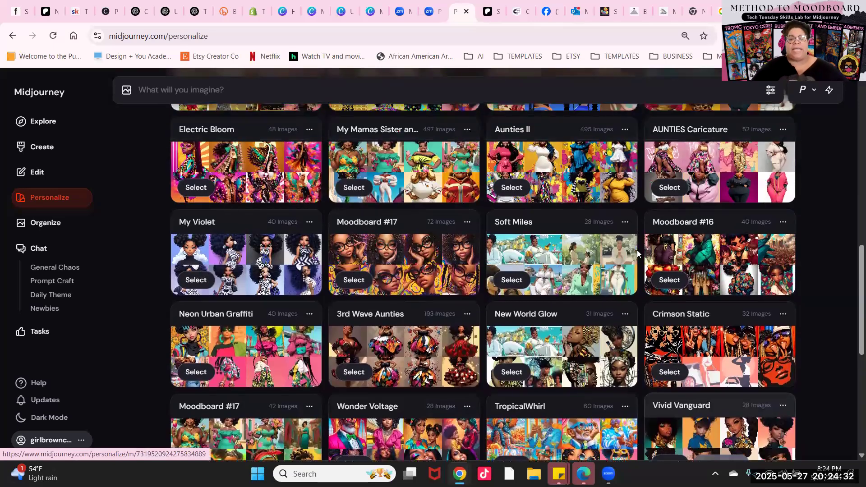
- Open the Organize archive and look through the recently generated images around 24 May 2025
{"action": "left_click", "coordinate": [46, 227]}
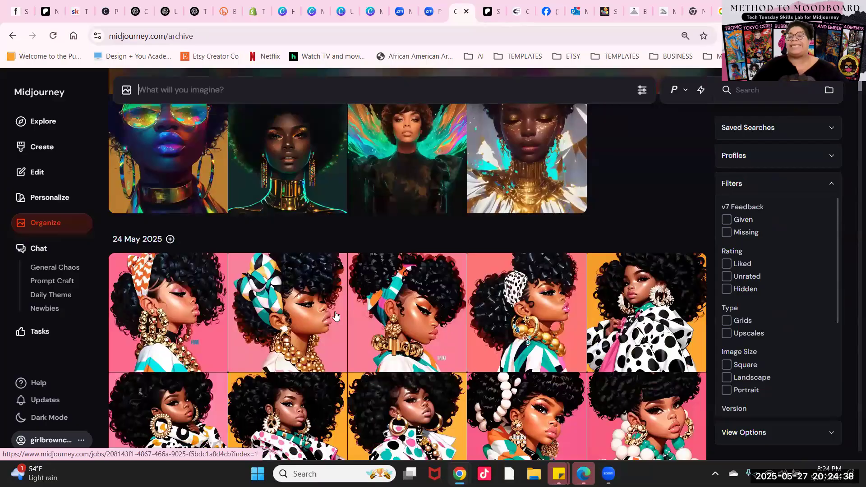
{"action": "scroll", "coordinate": [337, 313], "scroll_direction": "up", "scroll_amount": 4}
{"action": "scroll", "coordinate": [337, 314], "scroll_direction": "down", "scroll_amount": 1}
{"action": "scroll", "coordinate": [337, 314], "scroll_direction": "up", "scroll_amount": 1}
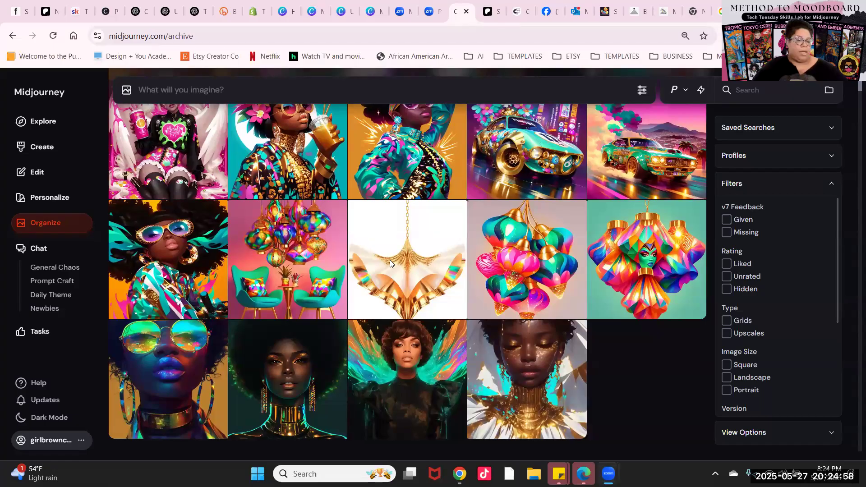
- Compare the archived images dated 24 May 2025 with the newer images above them
{"action": "scroll", "coordinate": [597, 352], "scroll_direction": "down", "scroll_amount": 1}
{"action": "scroll", "coordinate": [597, 352], "scroll_direction": "down", "scroll_amount": 6}
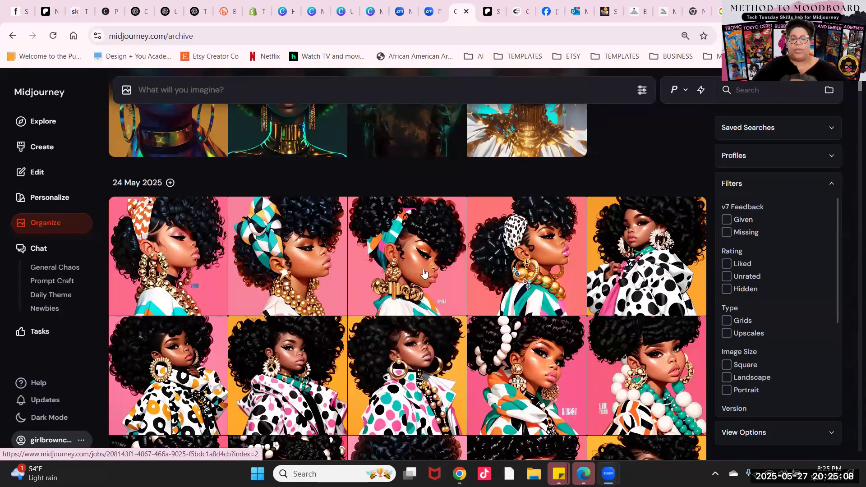
{"action": "scroll", "coordinate": [424, 272], "scroll_direction": "up", "scroll_amount": 6}
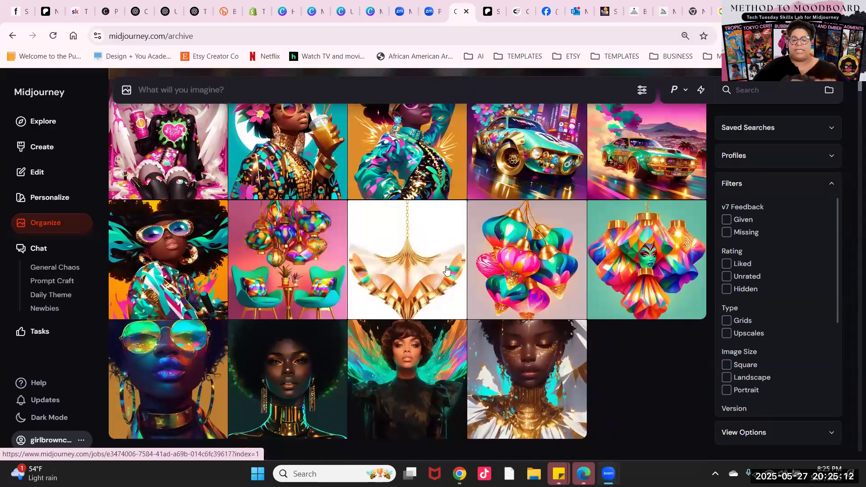
{"action": "scroll", "coordinate": [446, 272], "scroll_direction": "up", "scroll_amount": 3}
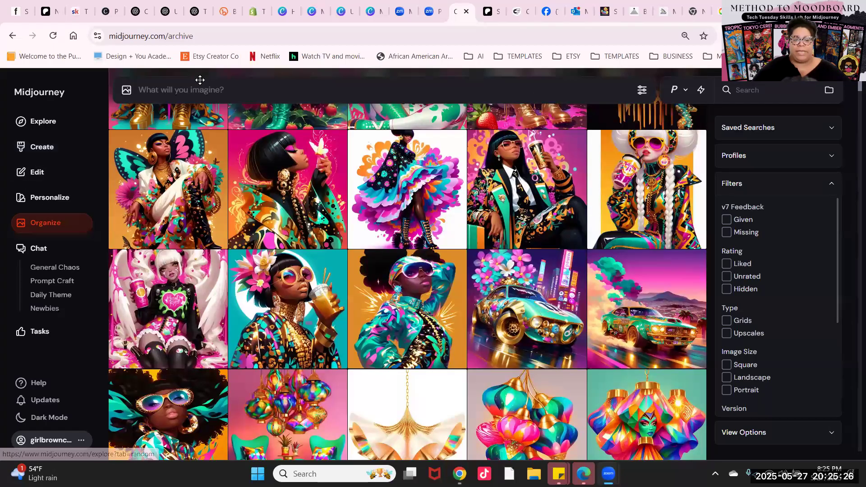
- On the Create page, find the "black girl with an afro in denim" generation and reuse its prompt text
{"action": "left_click", "coordinate": [20, 152]}
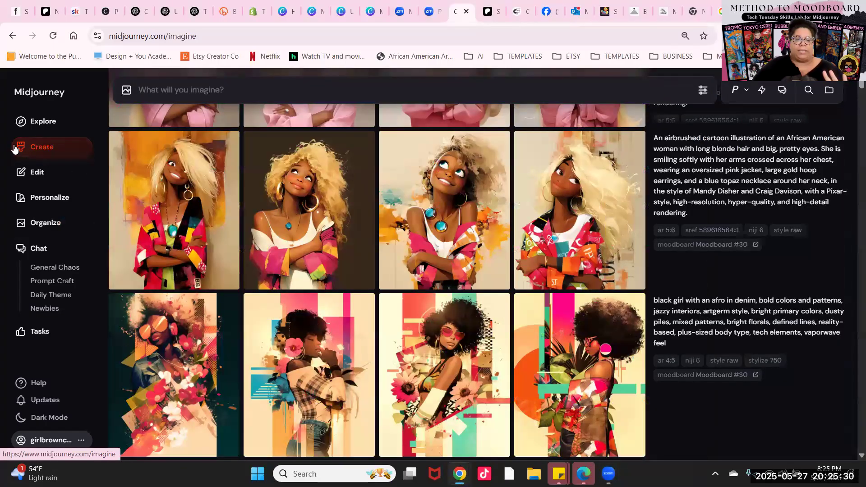
{"action": "left_click", "coordinate": [31, 149]}
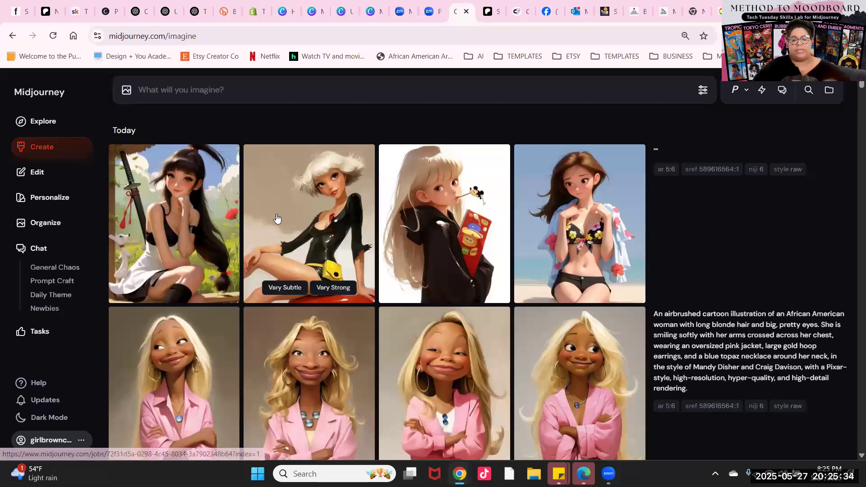
{"action": "scroll", "coordinate": [300, 221], "scroll_direction": "down", "scroll_amount": 2}
{"action": "scroll", "coordinate": [301, 173], "scroll_direction": "down", "scroll_amount": 3}
{"action": "scroll", "coordinate": [318, 218], "scroll_direction": "up", "scroll_amount": 5}
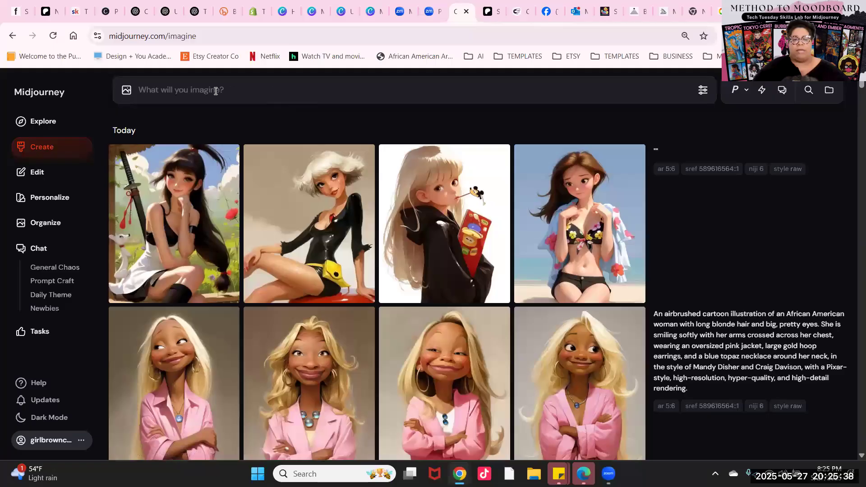
{"action": "scroll", "coordinate": [586, 293], "scroll_direction": "down", "scroll_amount": 9}
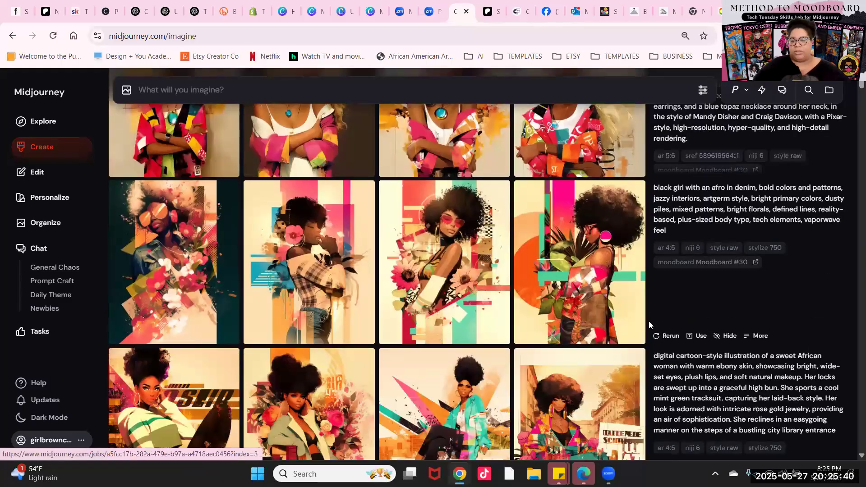
{"action": "scroll", "coordinate": [701, 297], "scroll_direction": "up", "scroll_amount": 1}
{"action": "left_click", "coordinate": [742, 255]}
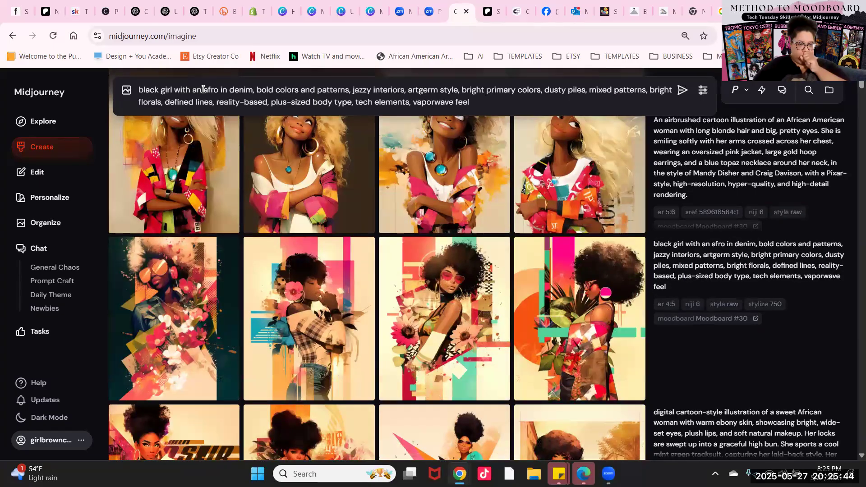
- Copy the full text of the afro-in-denim prompt from the prompt bar
{"action": "triple_click", "coordinate": [353, 103]}
{"action": "right_click", "coordinate": [353, 103]}
{"action": "left_click", "coordinate": [377, 174]}
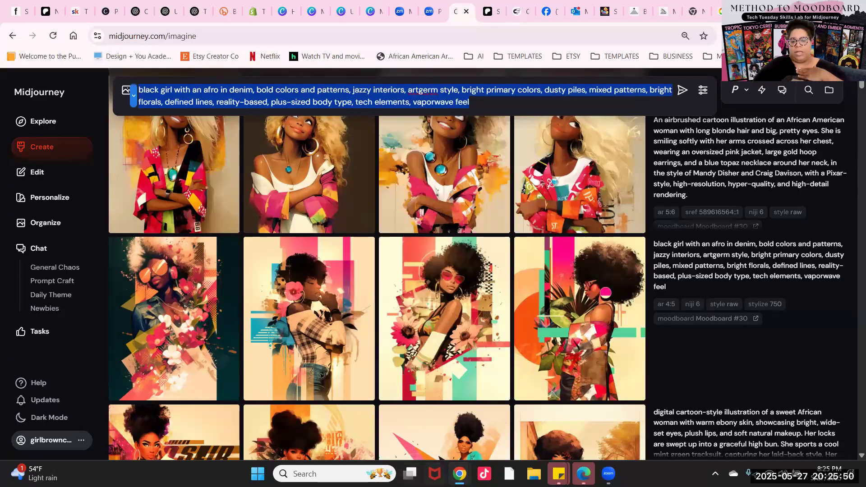
{"action": "mouse_move", "coordinate": [446, 464]}
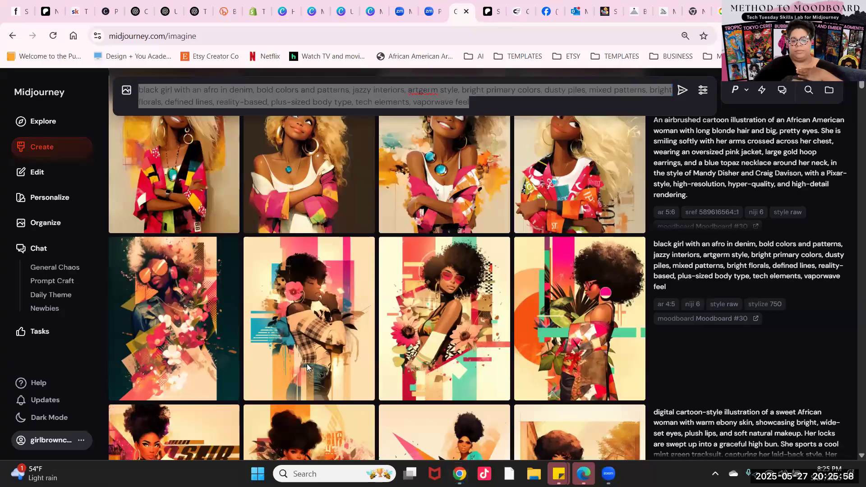
{"action": "left_click", "coordinate": [701, 360]}
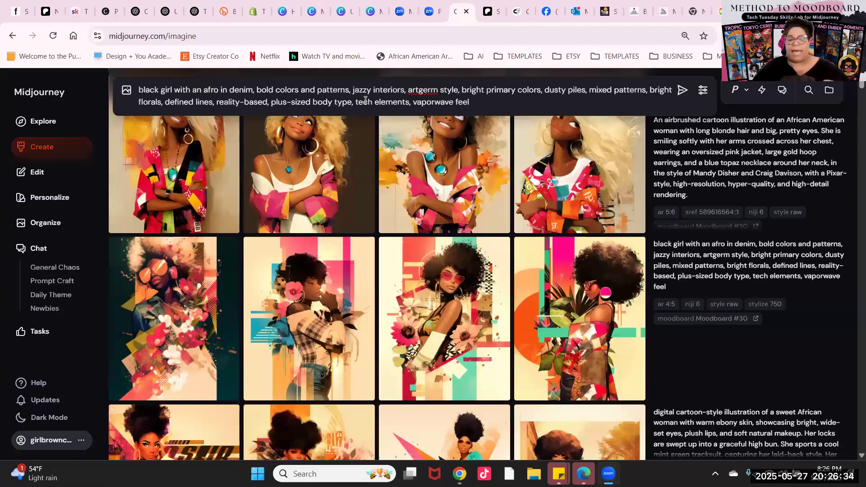
- Append "--sref random --r 6" to the end of the prompt
{"action": "left_click", "coordinate": [509, 103]}
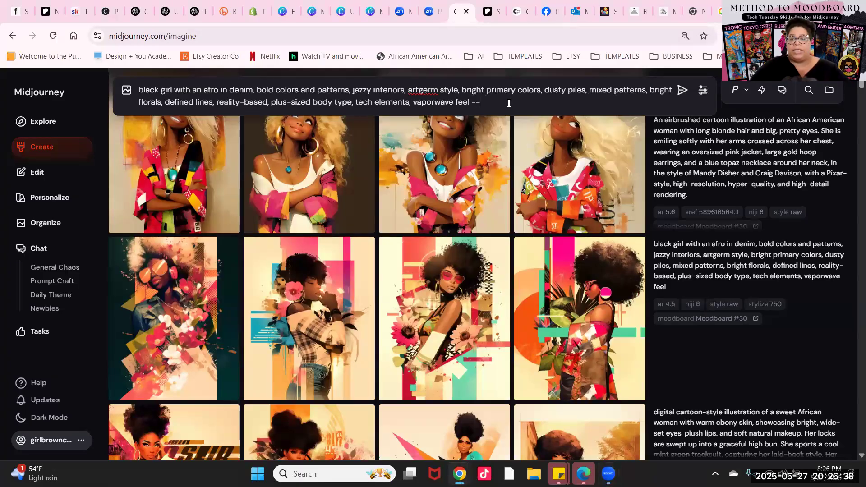
{"action": "type", "text": "--sref "}
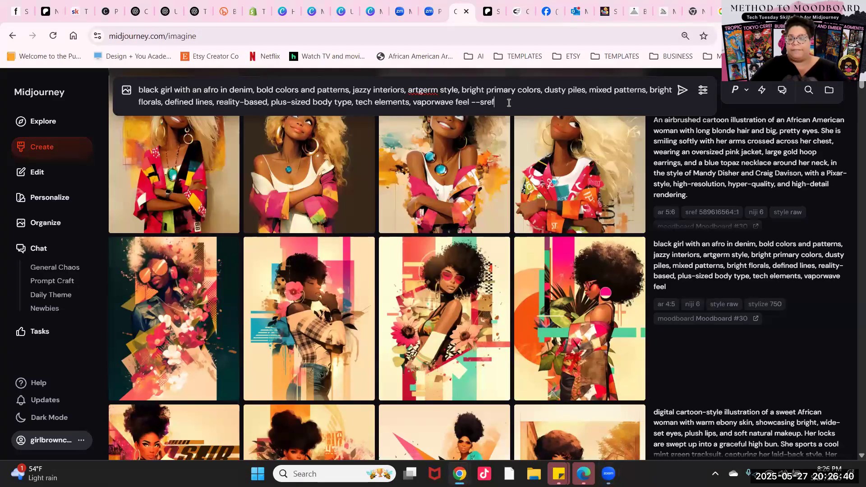
{"action": "type", "text": "random --r 6"}
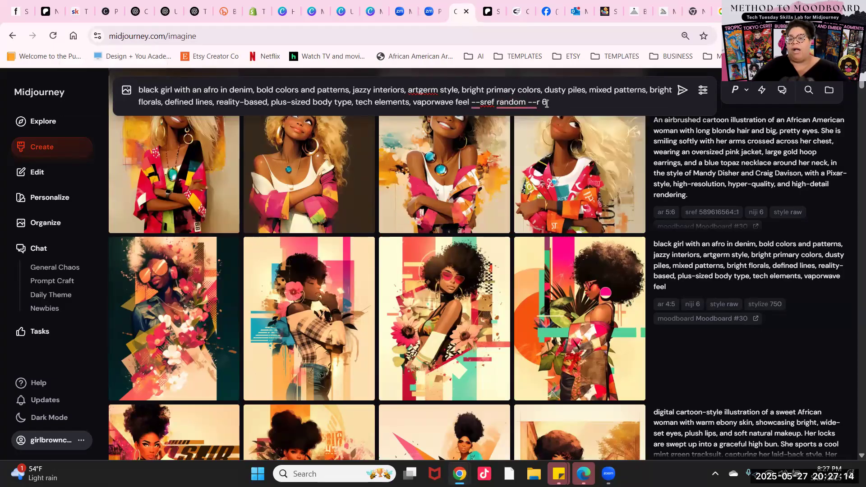
- Set the prompt's Stylization to 500 and close the image settings
{"action": "left_click", "coordinate": [703, 90]}
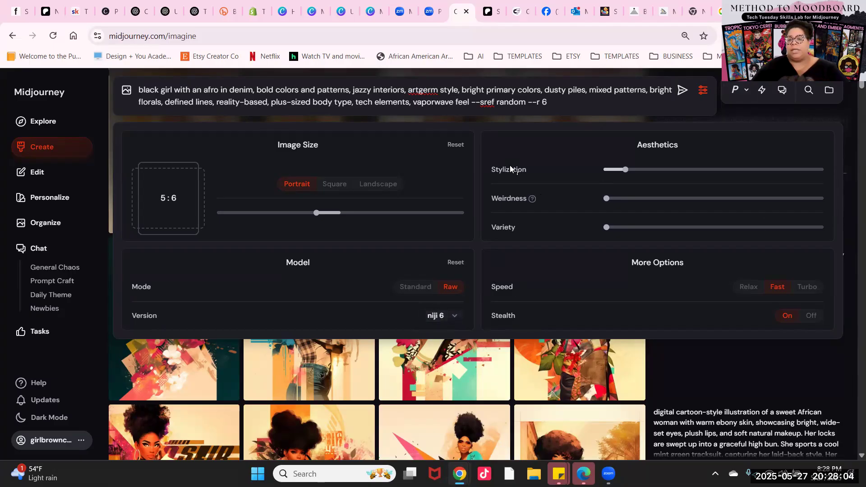
{"action": "mouse_move", "coordinate": [624, 175]}
{"action": "left_click_drag", "start_coordinate": [641, 173], "coordinate": [713, 173]}
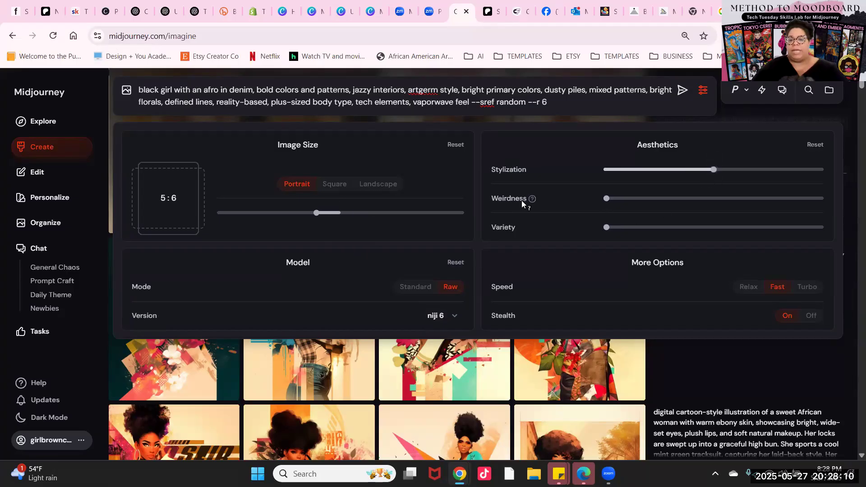
{"action": "mouse_move", "coordinate": [519, 231]}
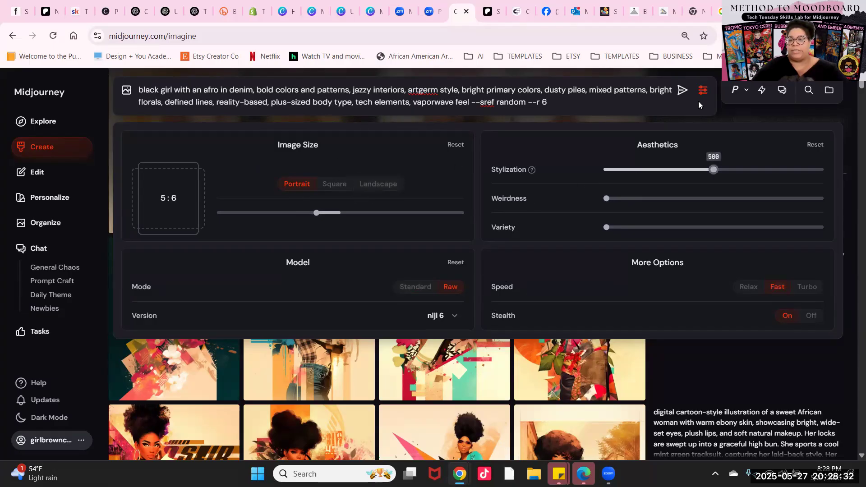
{"action": "left_click", "coordinate": [702, 90]}
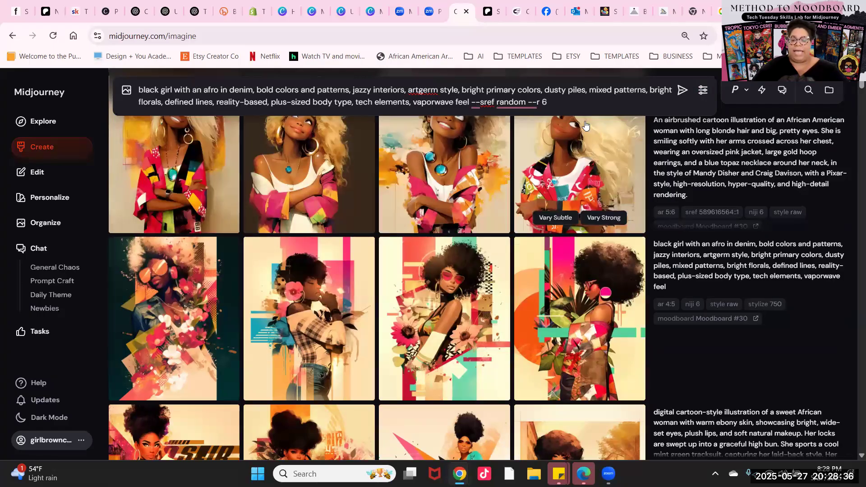
- Add "--niji 6" after the repeat parameter at the end of the prompt
{"action": "type", "text": "--"}
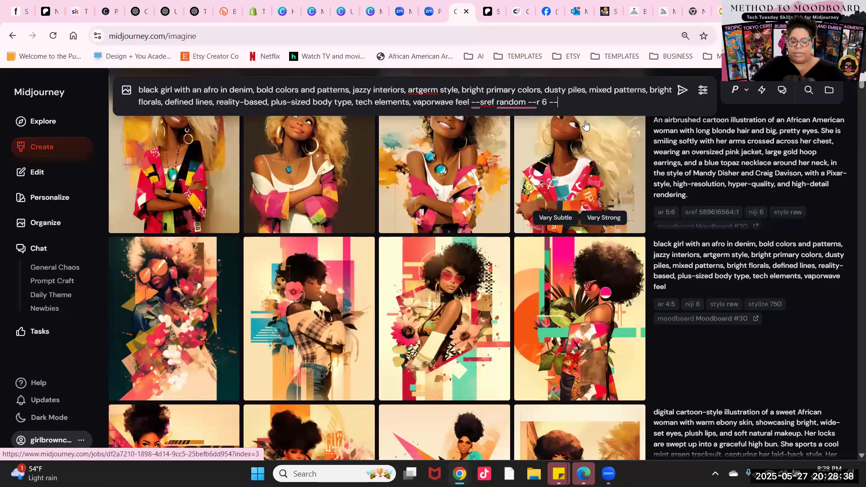
{"action": "type", "text": "niji"}
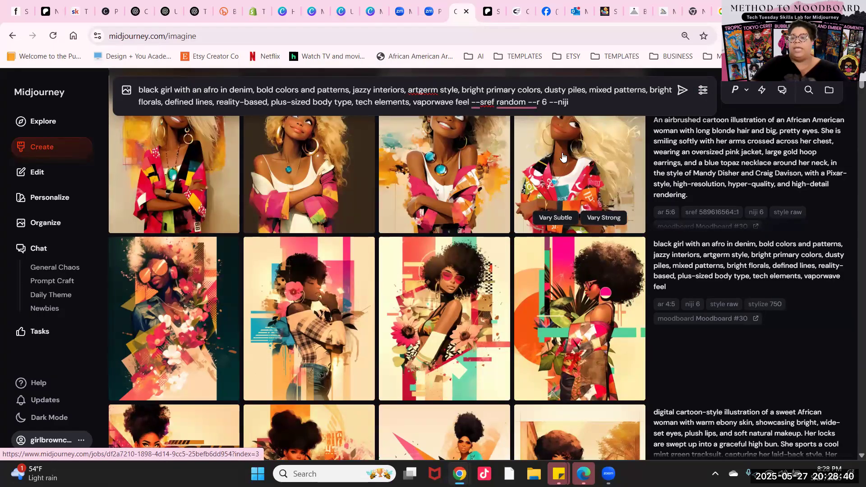
{"action": "type", "text": " 6"}
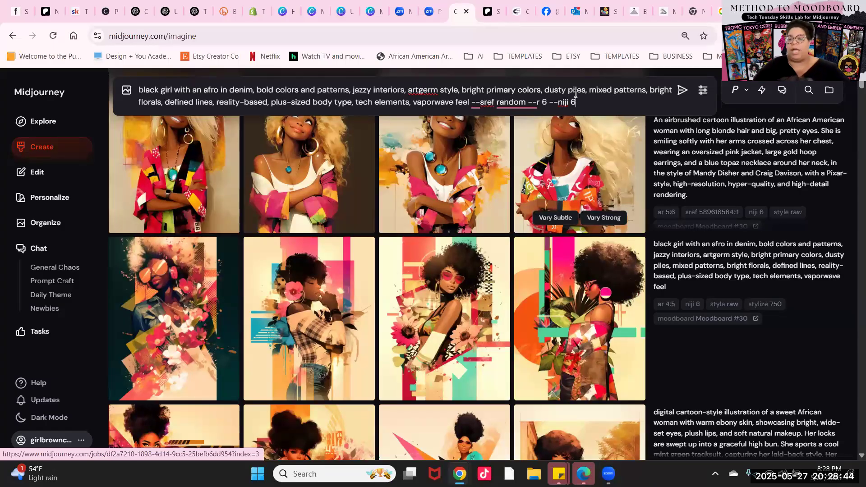
- Review the profiles and moodboards available for personalization, leaving personalization switched off
{"action": "left_click", "coordinate": [747, 93]}
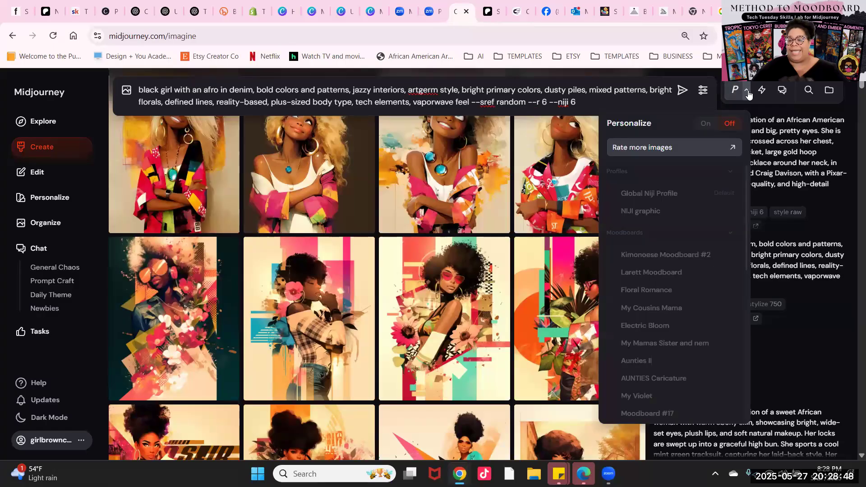
{"action": "left_click", "coordinate": [705, 127]}
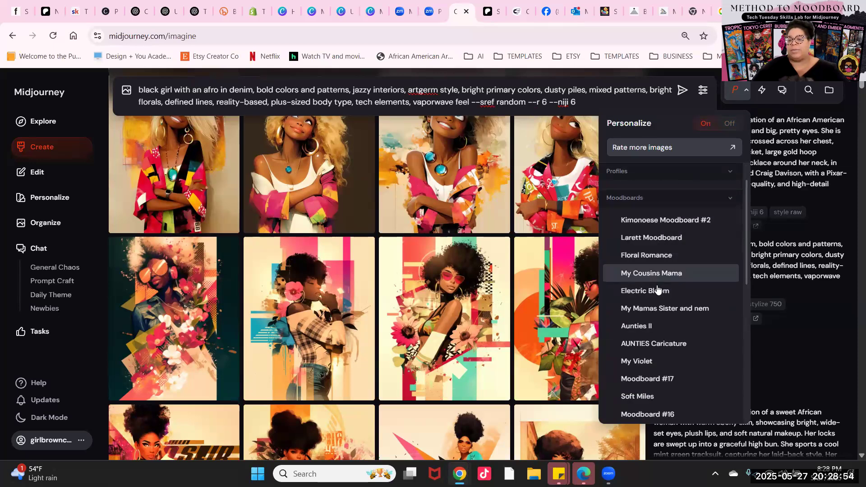
{"action": "scroll", "coordinate": [661, 289], "scroll_direction": "down", "scroll_amount": 10}
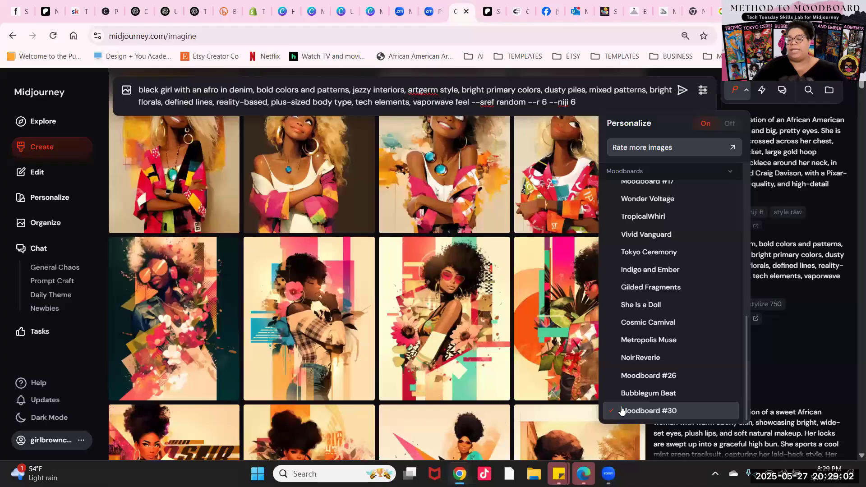
{"action": "scroll", "coordinate": [676, 308], "scroll_direction": "up", "scroll_amount": 10}
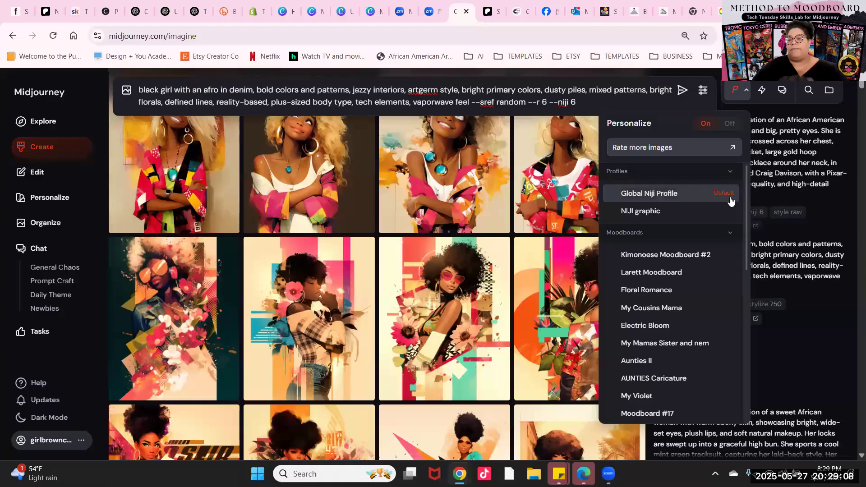
{"action": "left_click", "coordinate": [729, 124]}
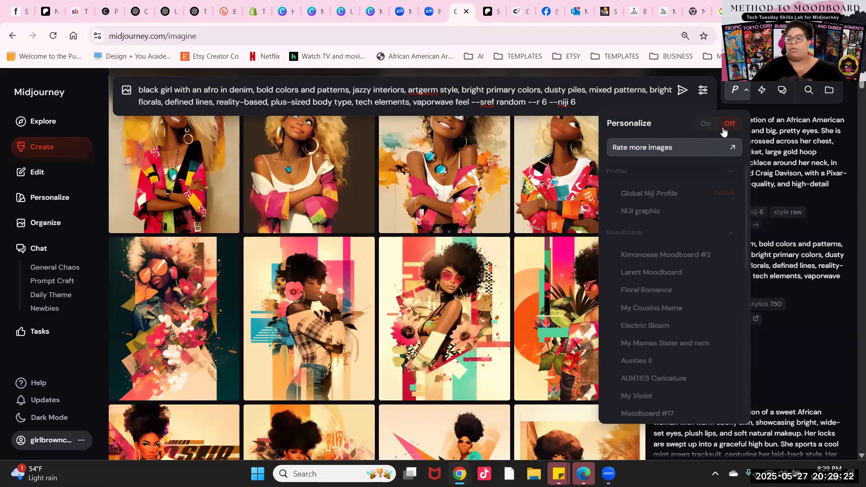
{"action": "left_click", "coordinate": [746, 91]}
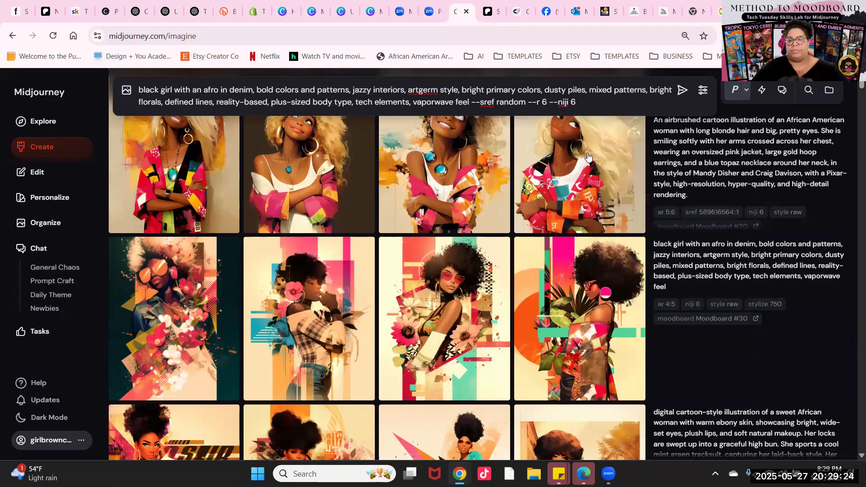
- Submit the prompt and check the new image sets generating with their random style references at the start of the feed
{"action": "left_click", "coordinate": [682, 92]}
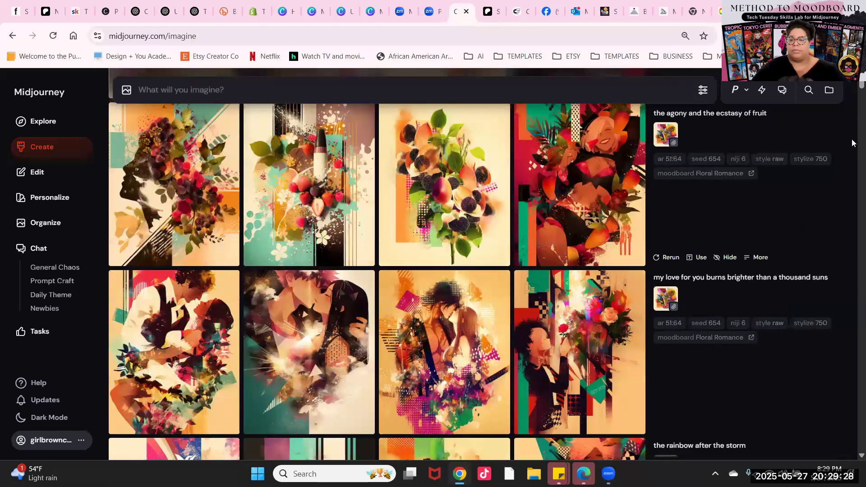
{"action": "scroll", "coordinate": [481, 274], "scroll_direction": "up", "scroll_amount": 15}
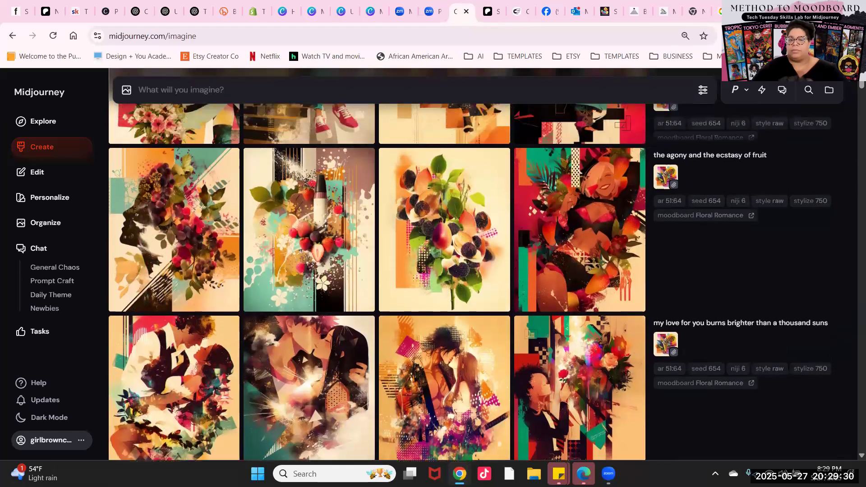
{"action": "scroll", "coordinate": [480, 274], "scroll_direction": "up", "scroll_amount": 15}
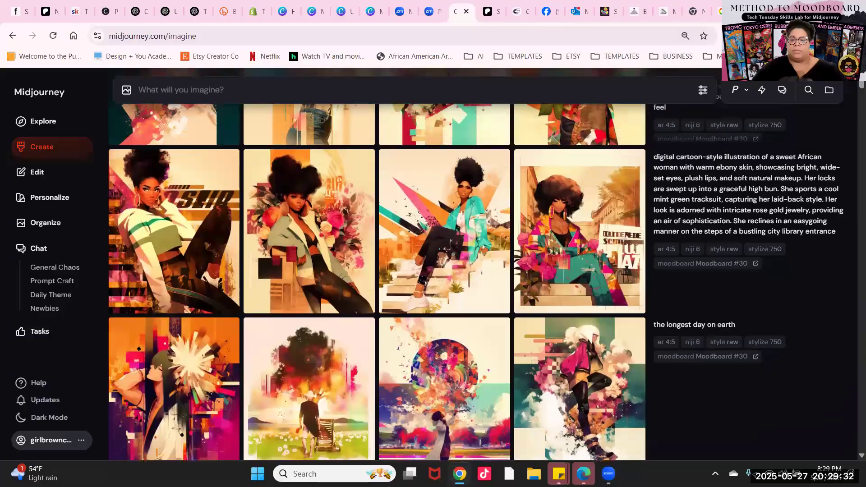
{"action": "scroll", "coordinate": [480, 274], "scroll_direction": "up", "scroll_amount": 15}
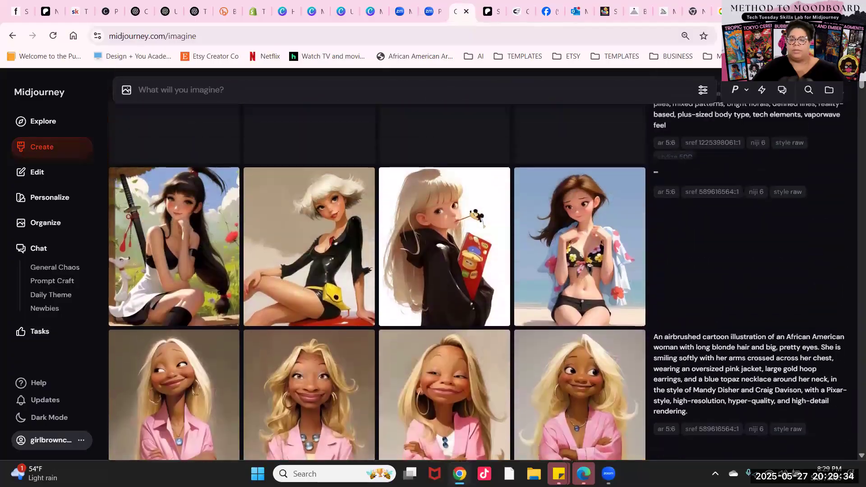
{"action": "scroll", "coordinate": [815, 189], "scroll_direction": "up", "scroll_amount": 3}
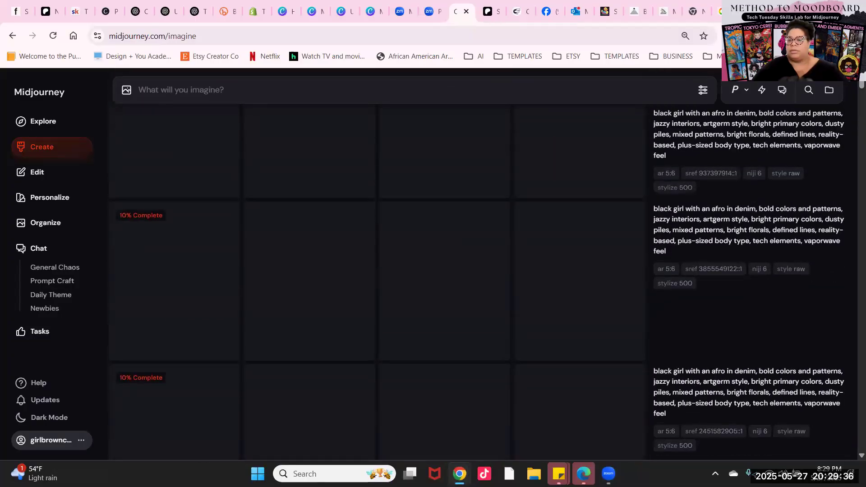
{"action": "scroll", "coordinate": [760, 281], "scroll_direction": "down", "scroll_amount": 13}
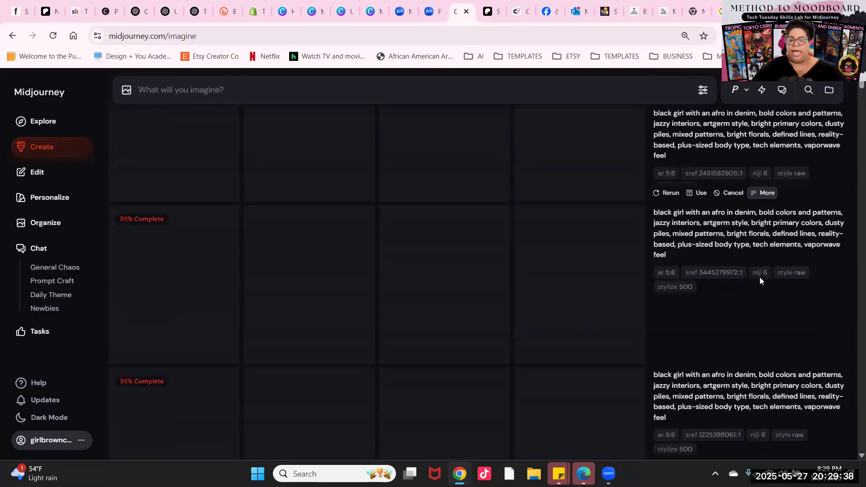
{"action": "scroll", "coordinate": [741, 293], "scroll_direction": "up", "scroll_amount": 5}
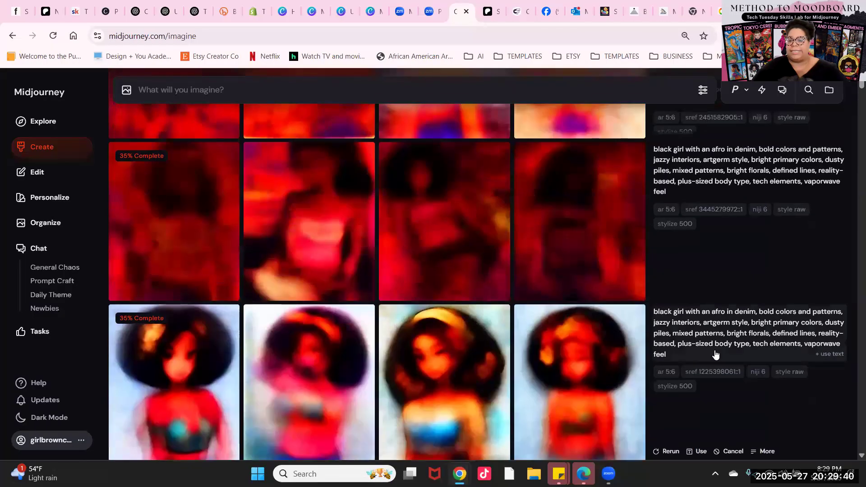
{"action": "scroll", "coordinate": [577, 331], "scroll_direction": "up", "scroll_amount": 5}
{"action": "scroll", "coordinate": [578, 330], "scroll_direction": "up", "scroll_amount": 10}
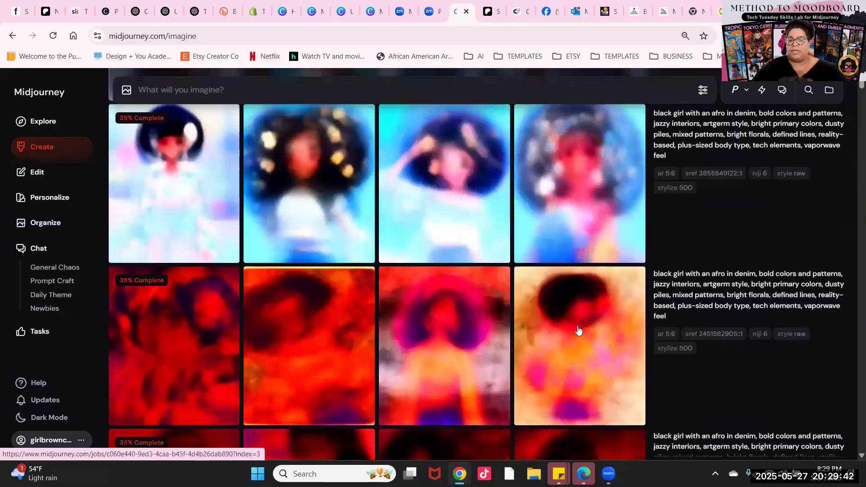
- Examine the niji 6 image sets as they finish generating, comparing the look that each random style reference gives
{"action": "scroll", "coordinate": [584, 314], "scroll_direction": "down", "scroll_amount": 8}
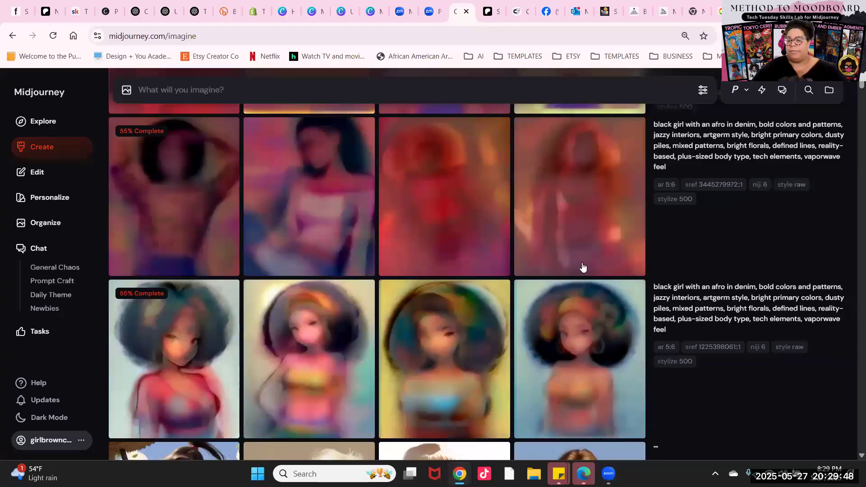
{"action": "scroll", "coordinate": [582, 267], "scroll_direction": "down", "scroll_amount": 1}
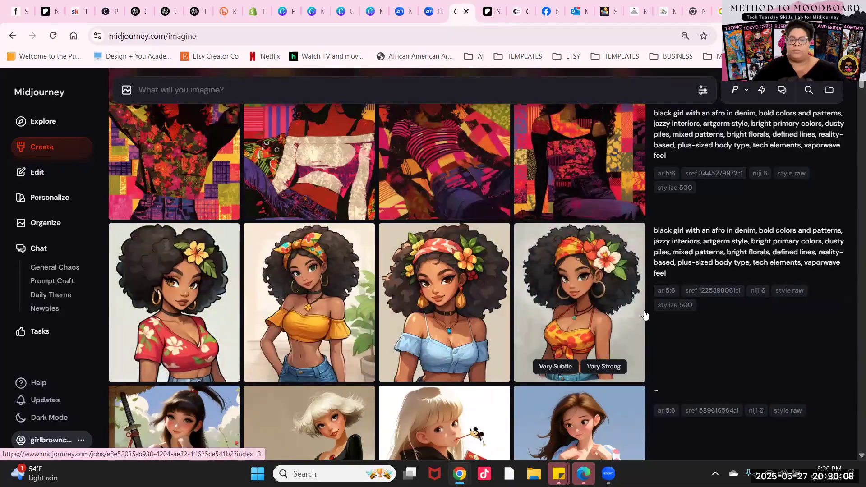
{"action": "scroll", "coordinate": [644, 317], "scroll_direction": "up", "scroll_amount": 4}
{"action": "scroll", "coordinate": [643, 315], "scroll_direction": "down", "scroll_amount": 4}
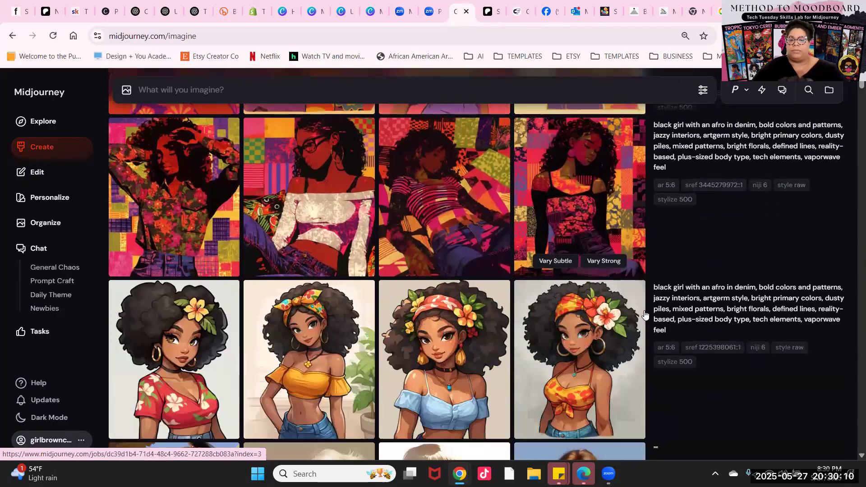
{"action": "scroll", "coordinate": [618, 313], "scroll_direction": "up", "scroll_amount": 4}
{"action": "scroll", "coordinate": [617, 312], "scroll_direction": "up", "scroll_amount": 11}
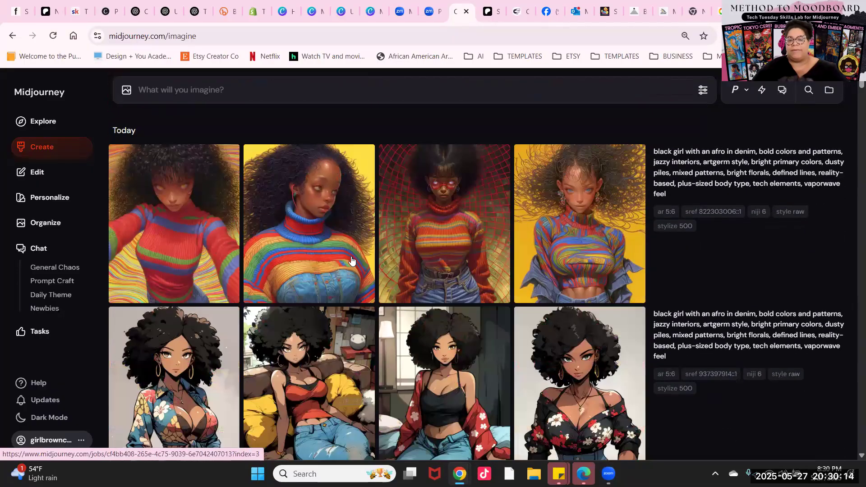
{"action": "scroll", "coordinate": [502, 286], "scroll_direction": "down", "scroll_amount": 5}
{"action": "scroll", "coordinate": [501, 285], "scroll_direction": "down", "scroll_amount": 10}
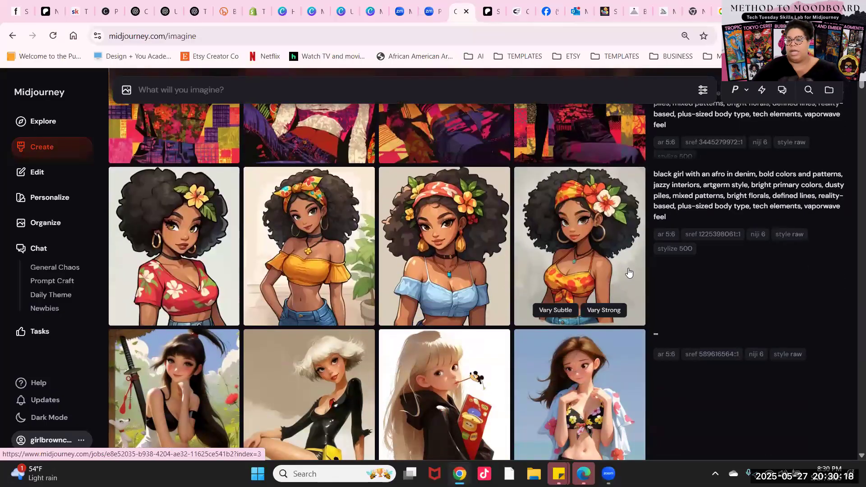
{"action": "scroll", "coordinate": [628, 273], "scroll_direction": "up", "scroll_amount": 7}
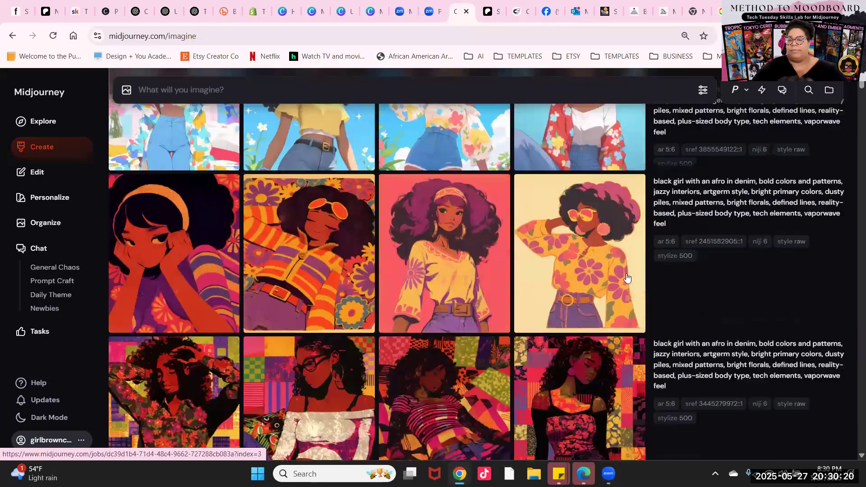
{"action": "scroll", "coordinate": [614, 286], "scroll_direction": "up", "scroll_amount": 2}
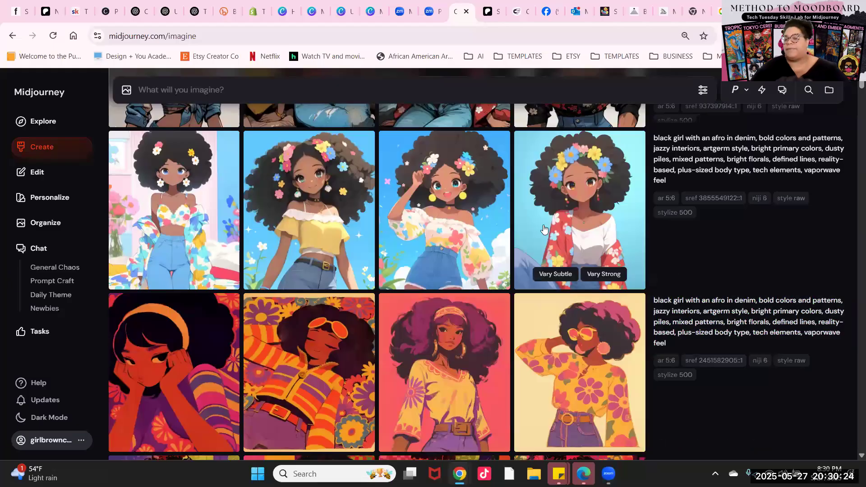
{"action": "scroll", "coordinate": [543, 230], "scroll_direction": "up", "scroll_amount": 3}
{"action": "scroll", "coordinate": [544, 230], "scroll_direction": "up", "scroll_amount": 4}
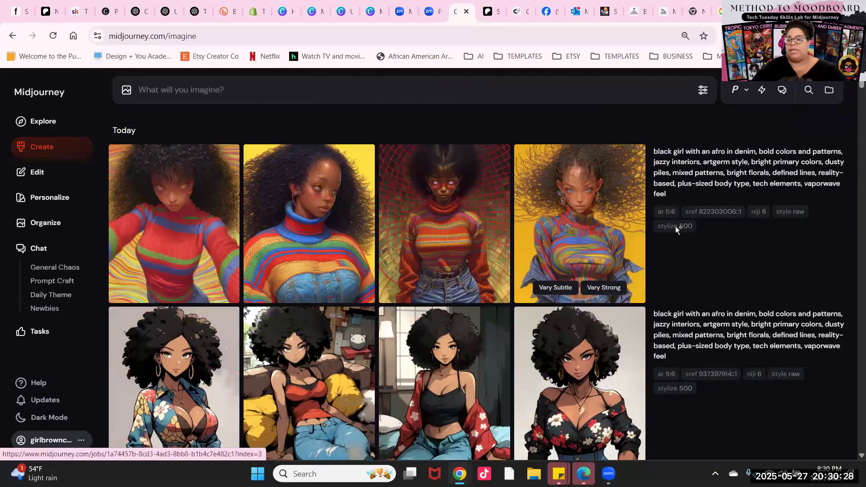
{"action": "scroll", "coordinate": [717, 220], "scroll_direction": "down", "scroll_amount": 3}
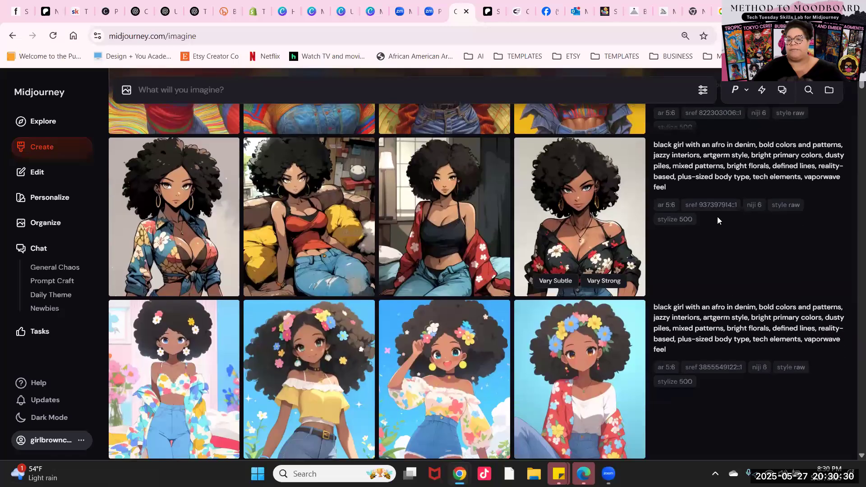
{"action": "scroll", "coordinate": [564, 310], "scroll_direction": "down", "scroll_amount": 3}
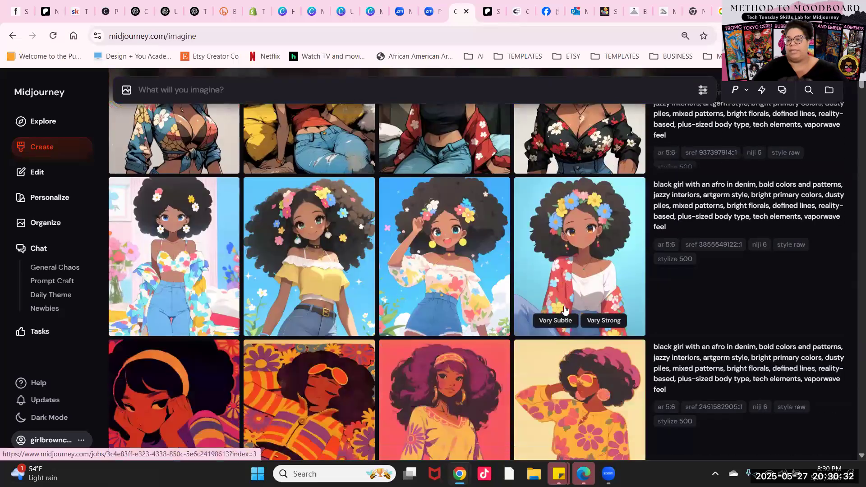
{"action": "scroll", "coordinate": [565, 310], "scroll_direction": "down", "scroll_amount": 1}
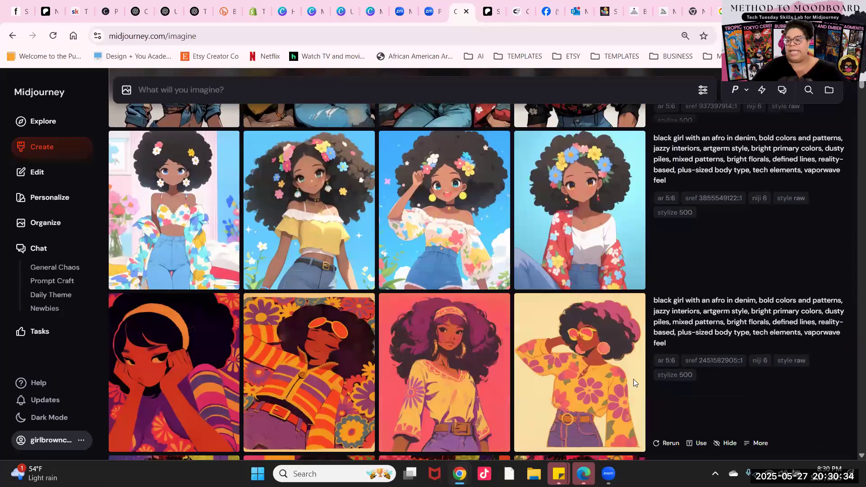
{"action": "scroll", "coordinate": [444, 361], "scroll_direction": "down", "scroll_amount": 4}
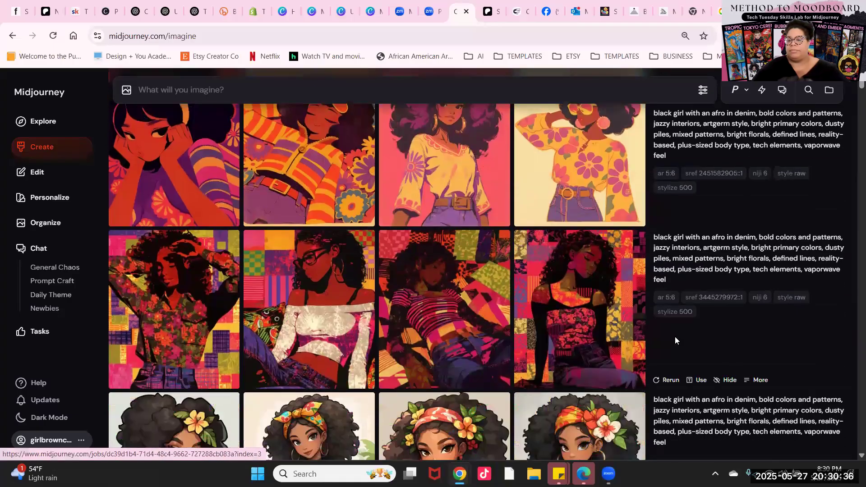
{"action": "scroll", "coordinate": [674, 339], "scroll_direction": "down", "scroll_amount": 3}
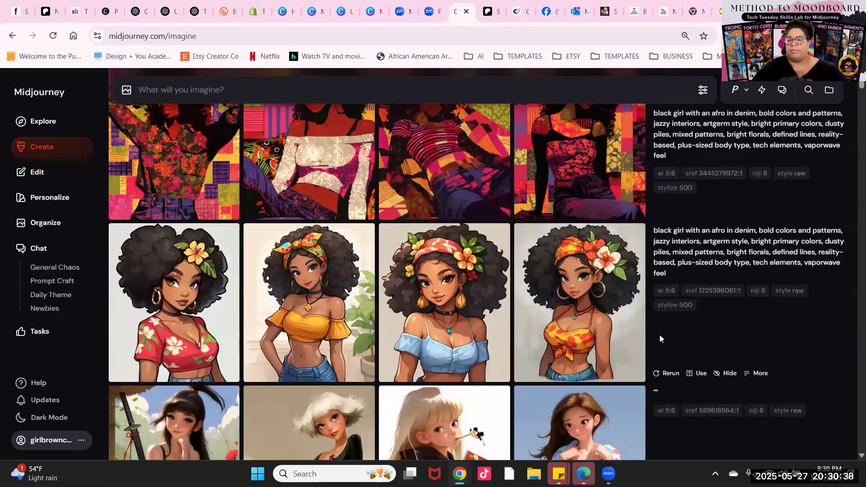
{"action": "scroll", "coordinate": [551, 297], "scroll_direction": "down", "scroll_amount": 8}
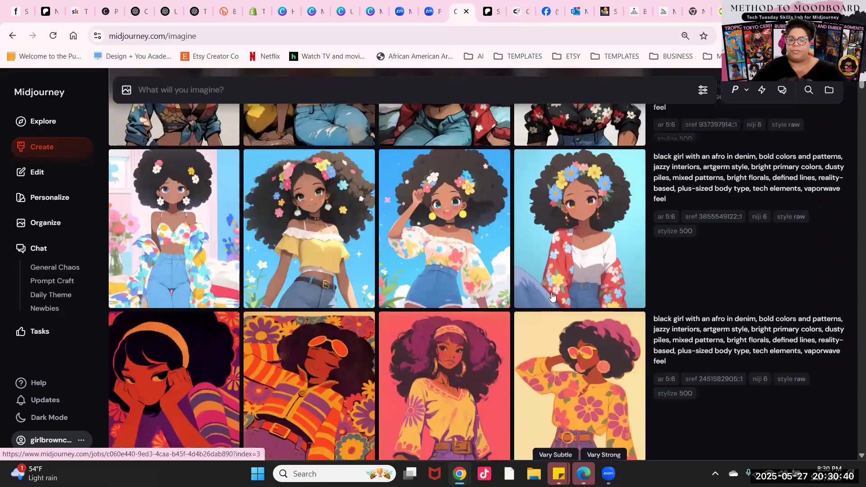
- Reuse the full prompt of the newest image set with the striped sweaters and switch its model version to 7
{"action": "scroll", "coordinate": [551, 296], "scroll_direction": "up", "scroll_amount": 6}
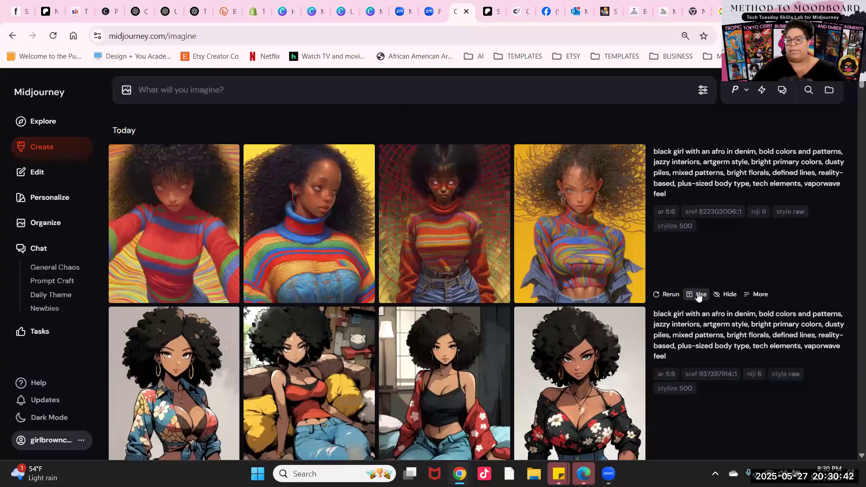
{"action": "left_click", "coordinate": [698, 294]}
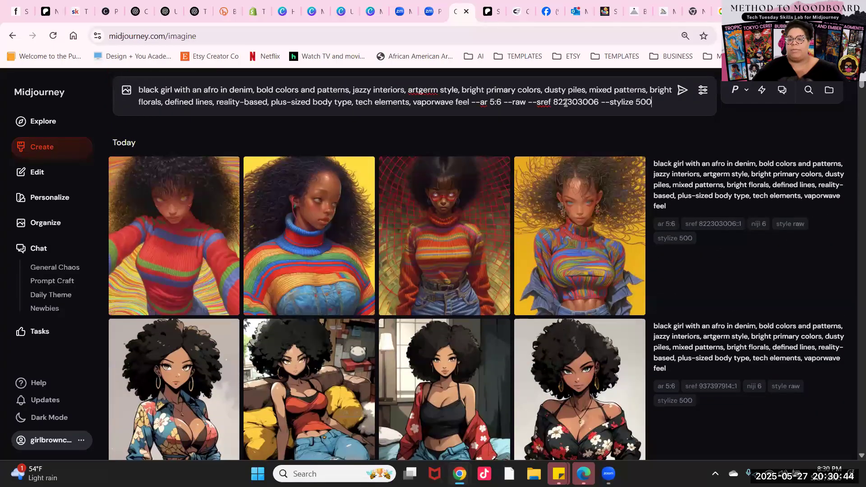
{"action": "left_click", "coordinate": [702, 91]}
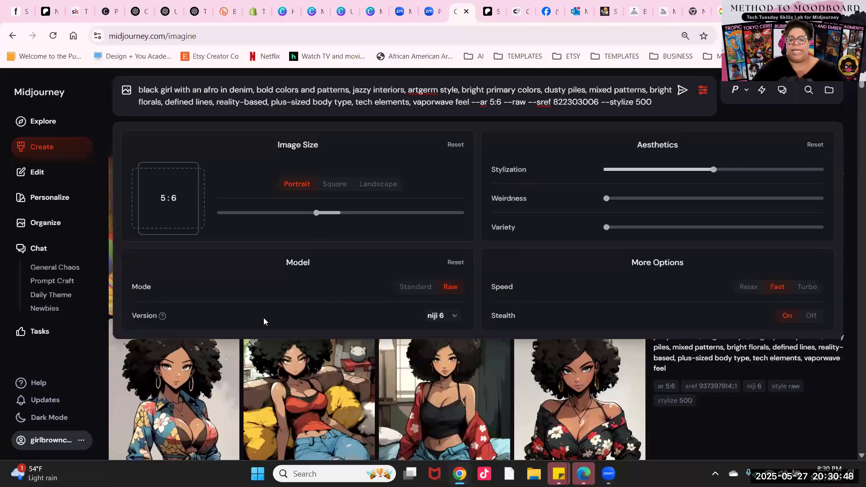
{"action": "left_click", "coordinate": [455, 318]}
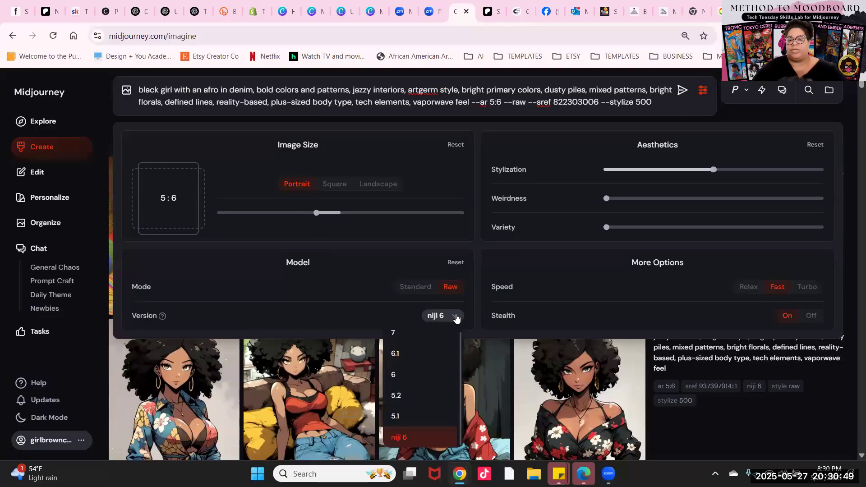
{"action": "left_click", "coordinate": [406, 336]}
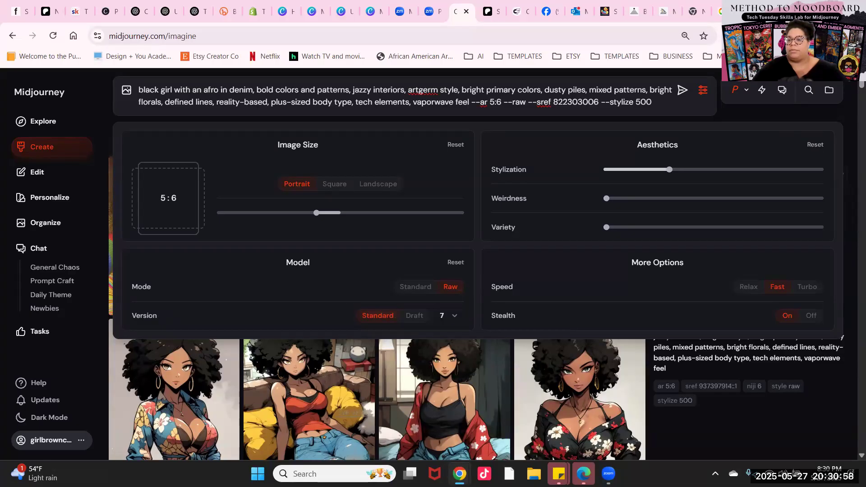
{"action": "left_click", "coordinate": [702, 91]}
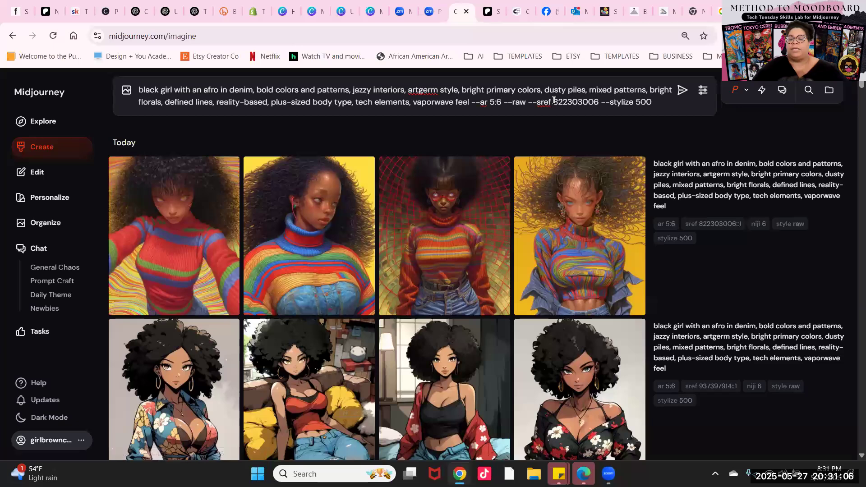
- Replace the style reference code in the prompt with "random"
{"action": "double_click", "coordinate": [583, 101]}
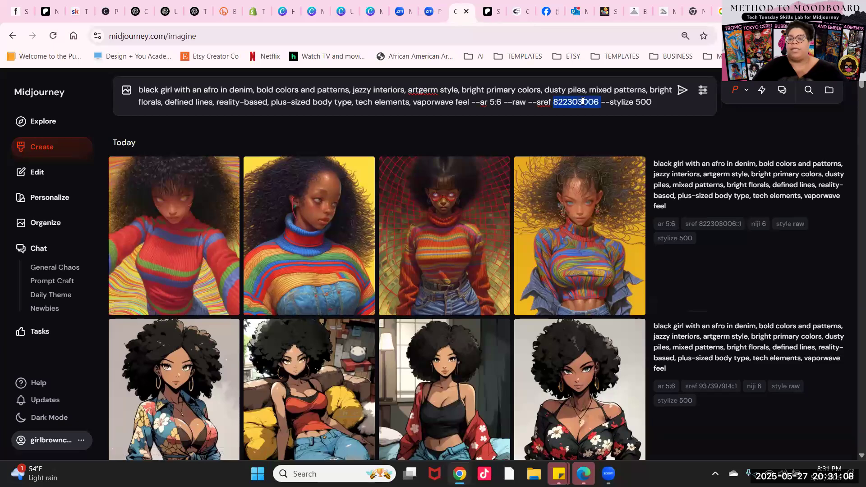
{"action": "type", "text": "rand"}
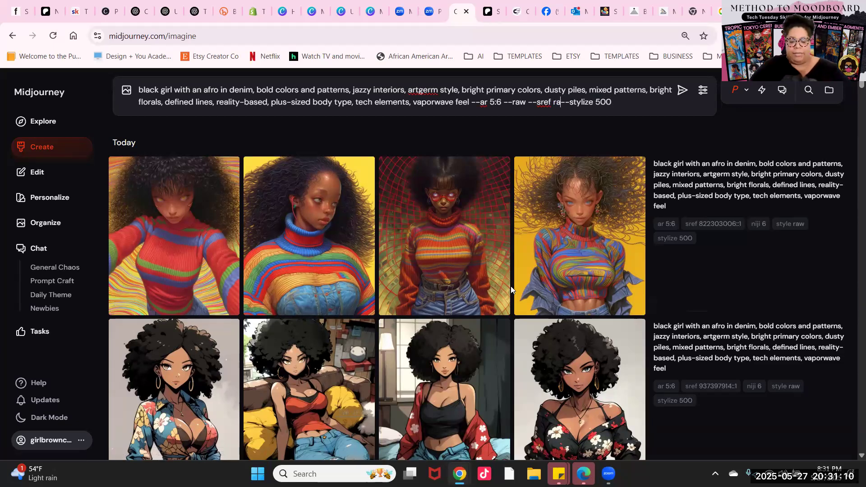
{"action": "type", "text": "on"}
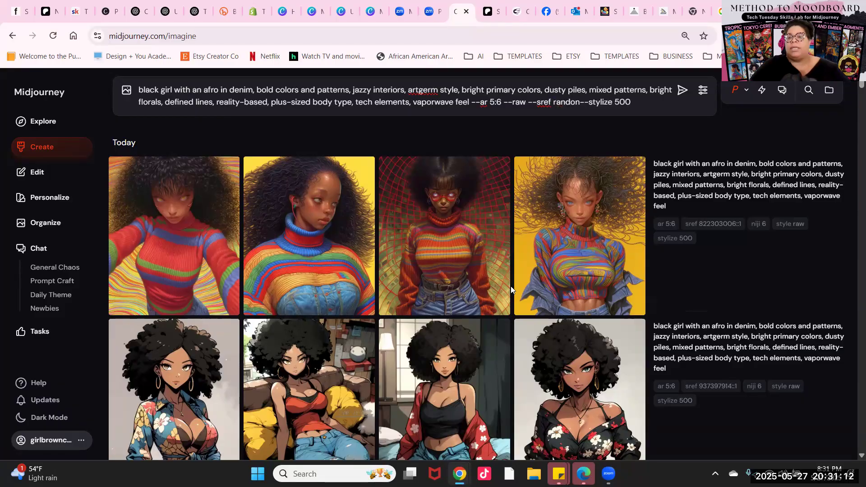
{"action": "key", "text": "BackSpace"}
{"action": "type", "text": "m "}
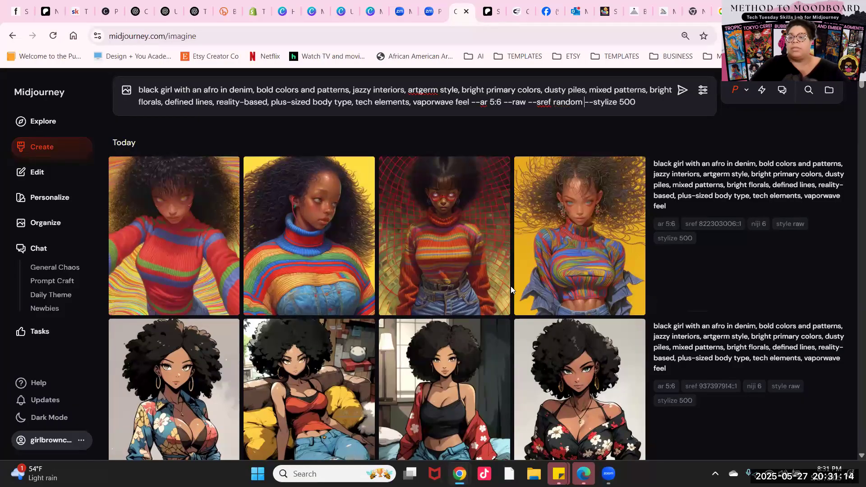
- Add "--r 6" before the stylize parameter and submit the prompt
{"action": "type", "text": "--r"}
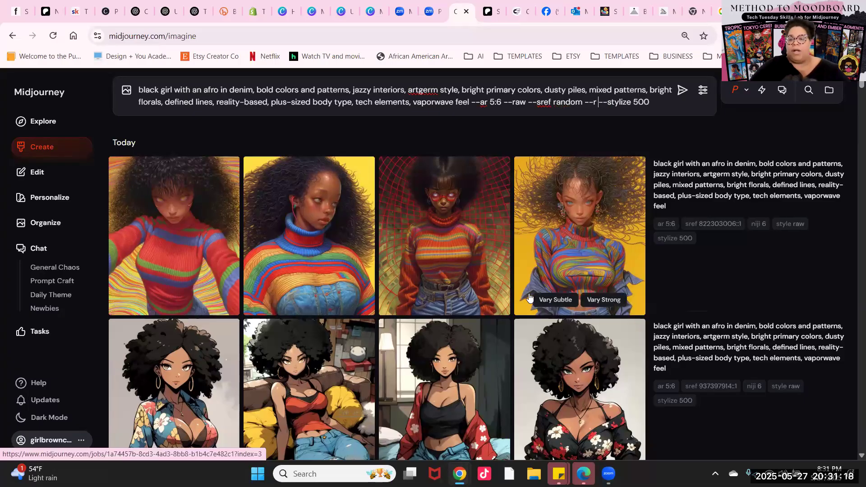
{"action": "type", "text": " 6"}
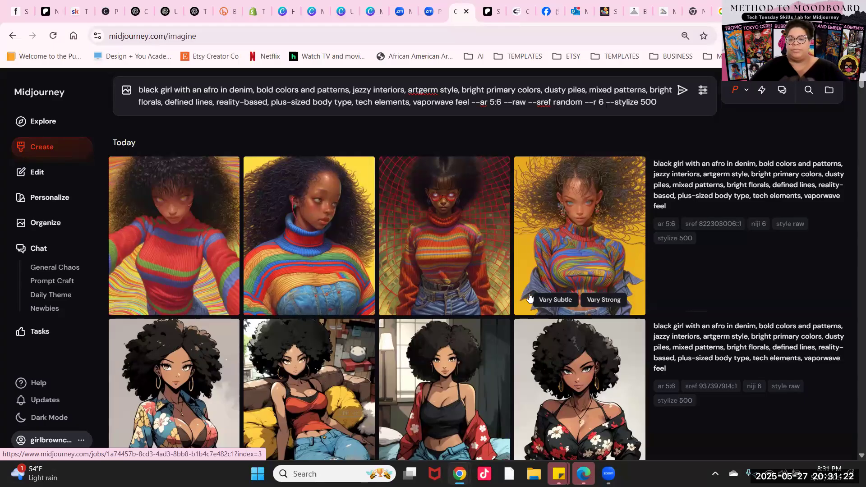
{"action": "key", "text": "Return"}
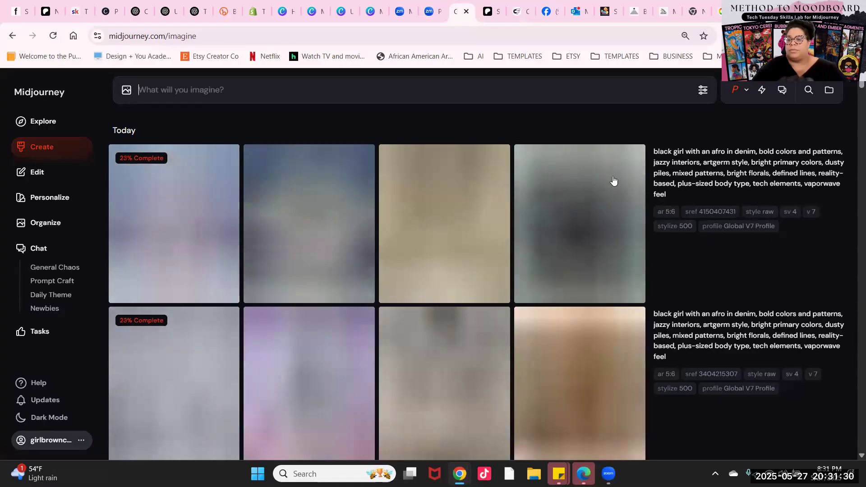
- Examine the version 7 image sets, their style reference codes and profile, and compare them with the niji 6 sets further down
{"action": "scroll", "coordinate": [701, 132], "scroll_direction": "down", "scroll_amount": 2}
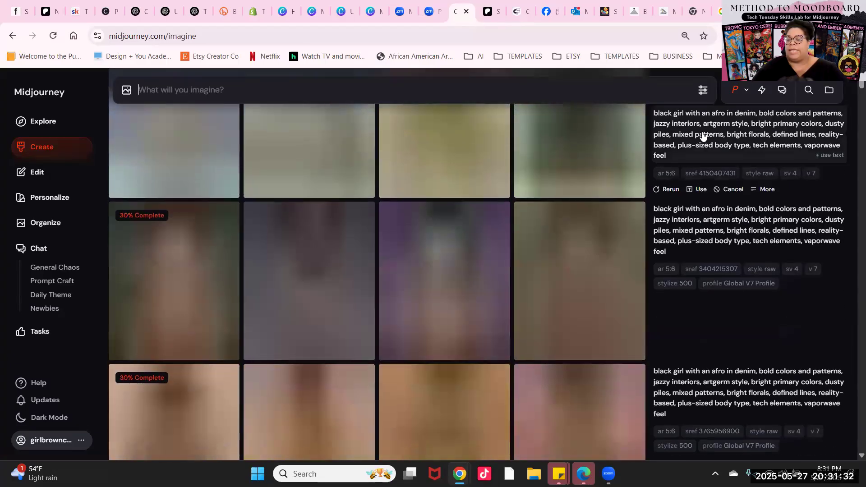
{"action": "scroll", "coordinate": [701, 133], "scroll_direction": "up", "scroll_amount": 2}
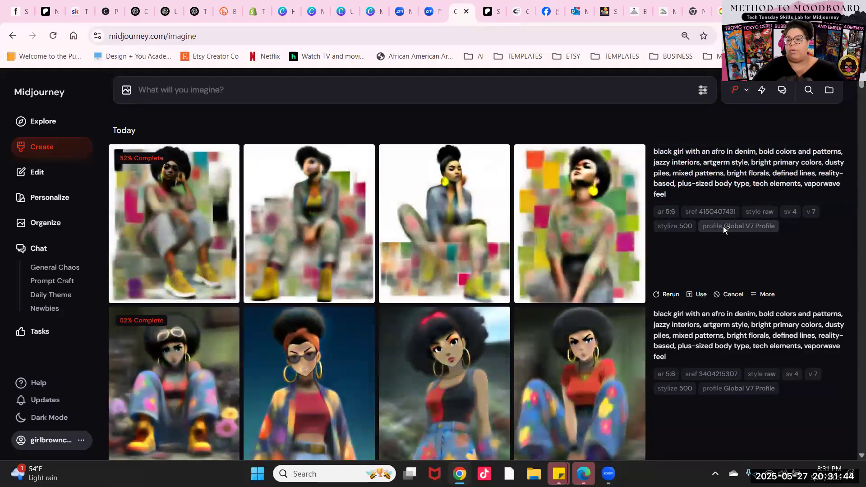
{"action": "scroll", "coordinate": [759, 232], "scroll_direction": "down", "scroll_amount": 4}
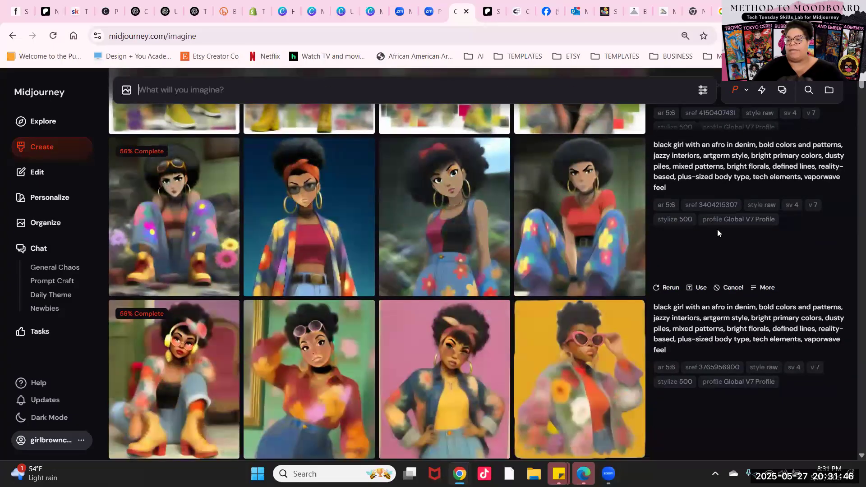
{"action": "scroll", "coordinate": [766, 228], "scroll_direction": "down", "scroll_amount": 4}
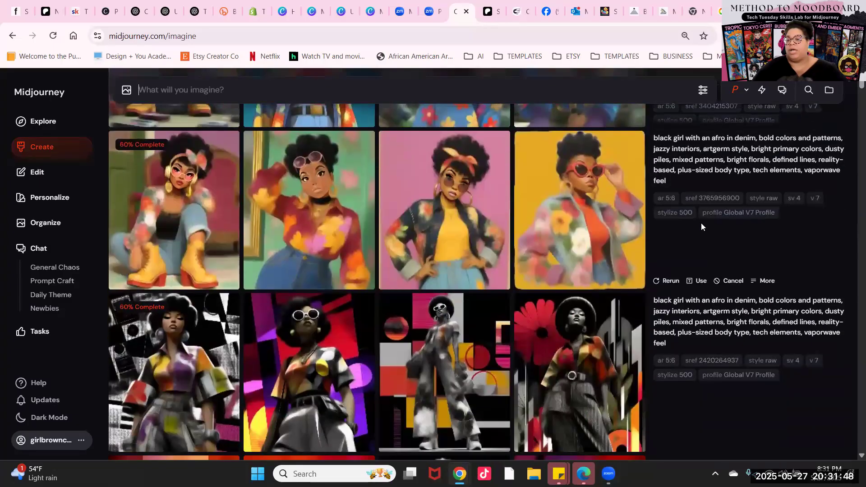
{"action": "scroll", "coordinate": [734, 235], "scroll_direction": "down", "scroll_amount": 4}
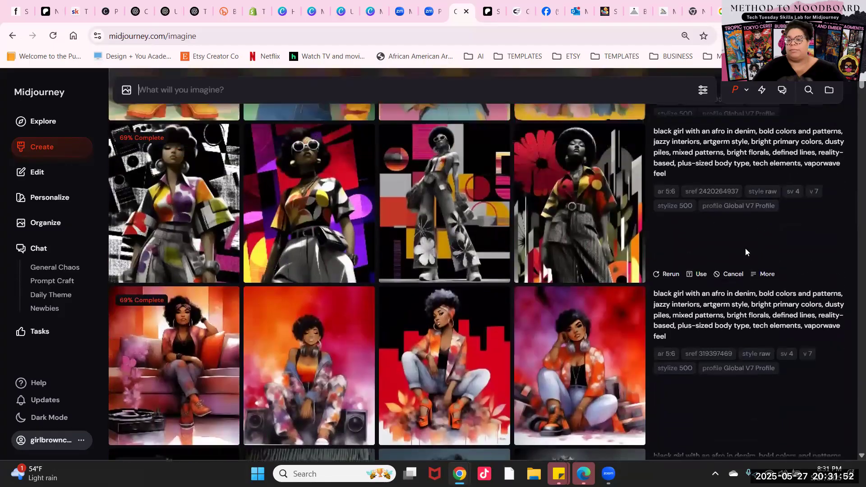
{"action": "scroll", "coordinate": [741, 252], "scroll_direction": "down", "scroll_amount": 3}
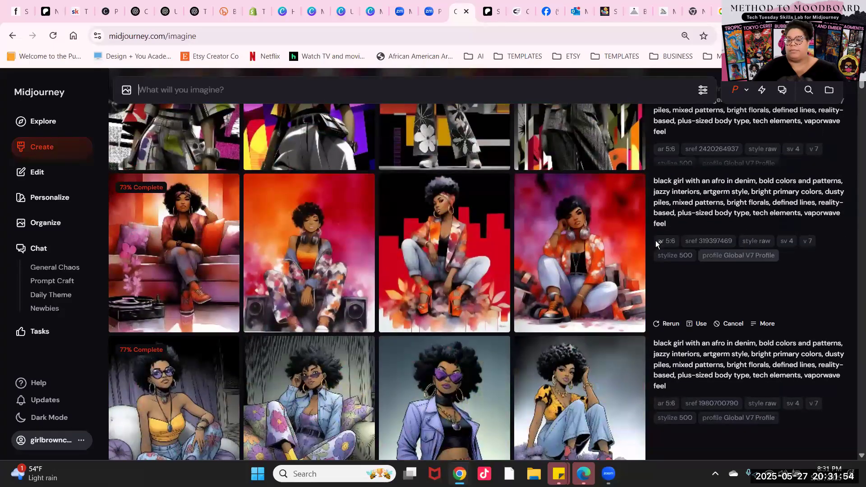
{"action": "scroll", "coordinate": [721, 253], "scroll_direction": "down", "scroll_amount": 4}
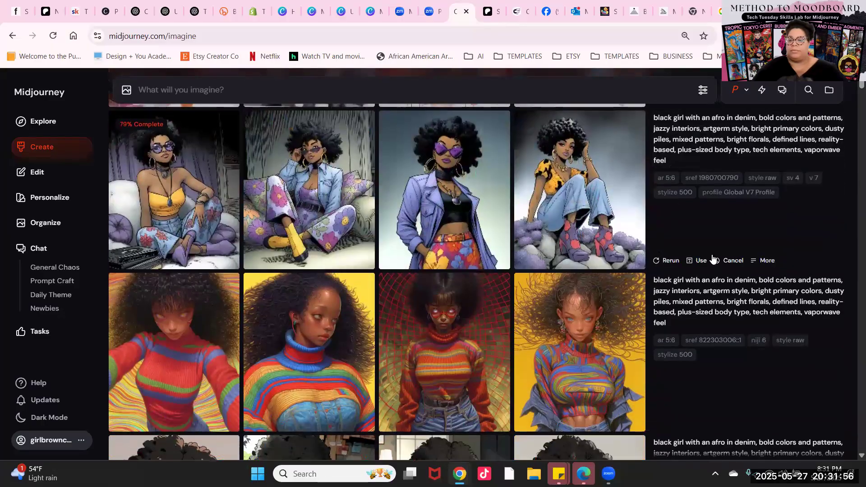
{"action": "scroll", "coordinate": [740, 251], "scroll_direction": "down", "scroll_amount": 3}
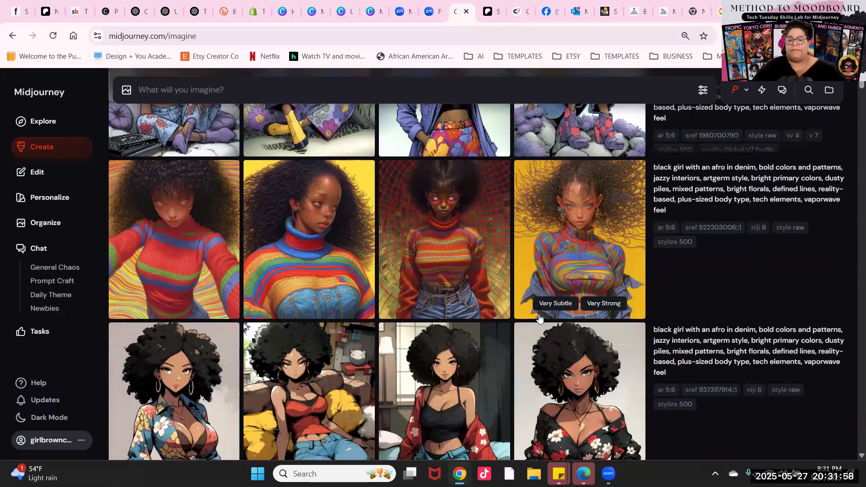
- View the version 7 images enlarged one by one, from the newest set through the set with the purple jacket
{"action": "scroll", "coordinate": [600, 370], "scroll_direction": "up", "scroll_amount": 8}
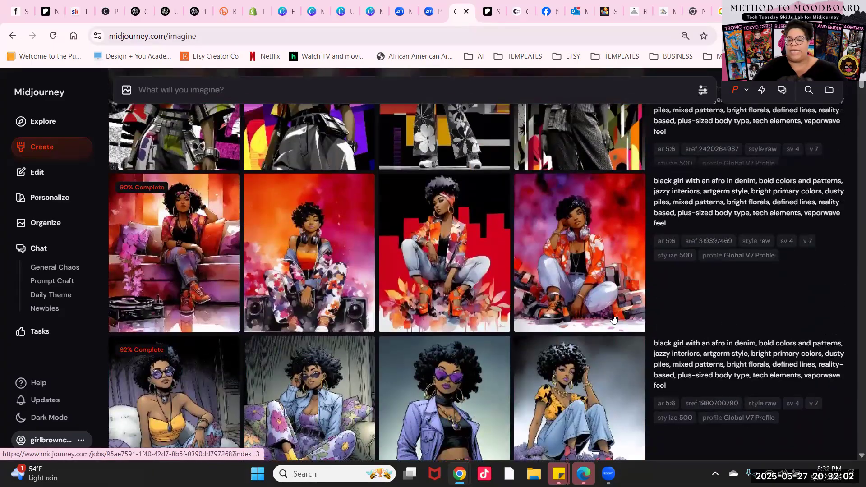
{"action": "scroll", "coordinate": [613, 314], "scroll_direction": "up", "scroll_amount": 3}
{"action": "scroll", "coordinate": [613, 314], "scroll_direction": "up", "scroll_amount": 10}
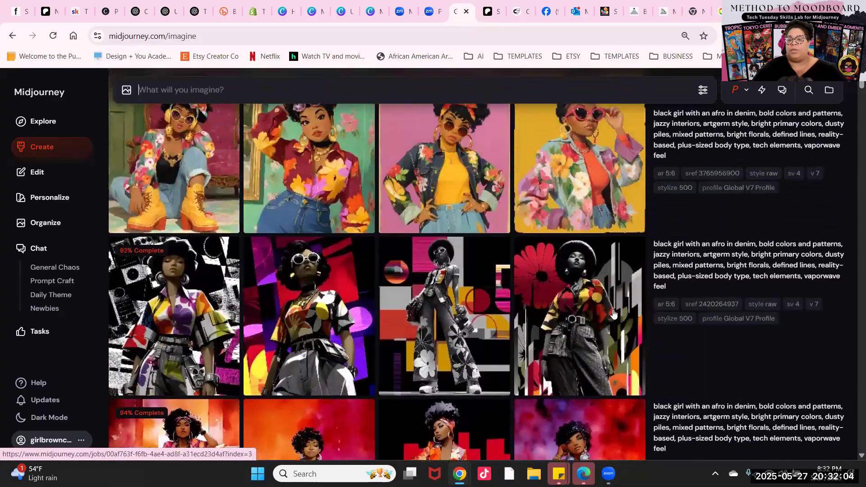
{"action": "scroll", "coordinate": [613, 314], "scroll_direction": "up", "scroll_amount": 3}
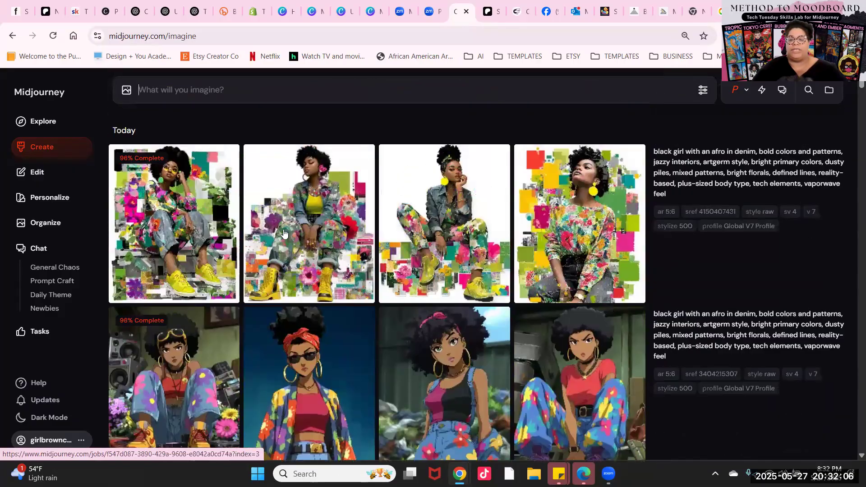
{"action": "left_click", "coordinate": [165, 200]}
{"action": "left_click", "coordinate": [489, 243]}
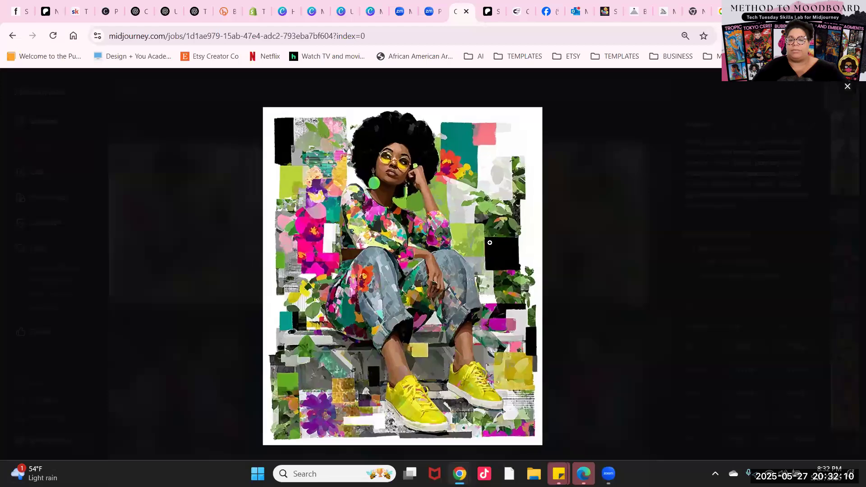
{"action": "key", "text": "Right"}
{"action": "key", "text": "Right"}
{"action": "key", "text": "Right"}
{"action": "key", "text": "Right"}
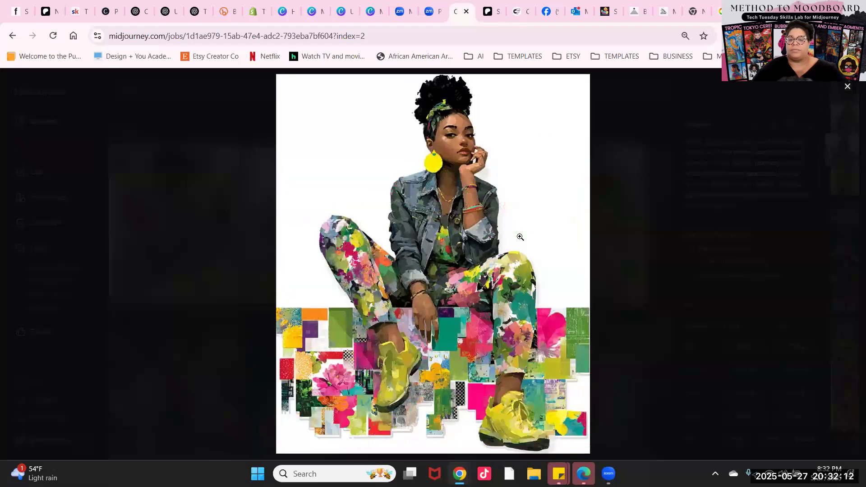
{"action": "key", "text": "Right"}
{"action": "key", "text": "Right"}
{"action": "key", "text": "Right"}
{"action": "key", "text": "Right"}
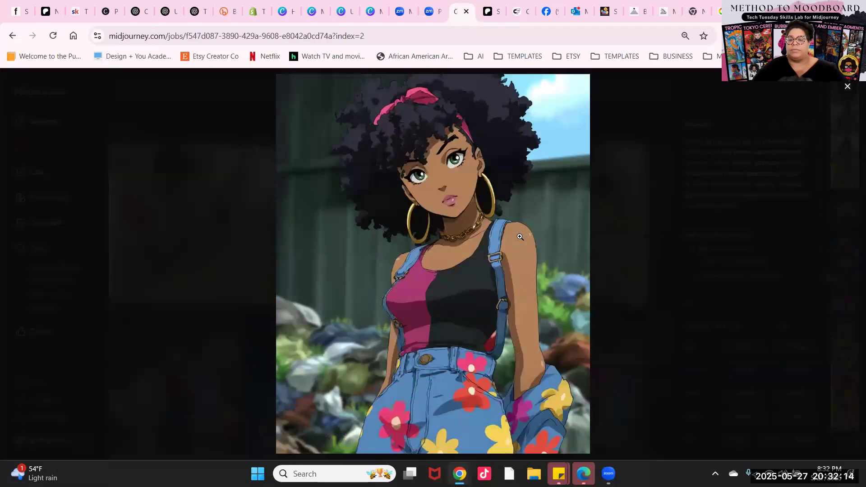
{"action": "key", "text": "Right"}
{"action": "key", "text": "Right"}
{"action": "key", "text": "Right"}
{"action": "key", "text": "Right"}
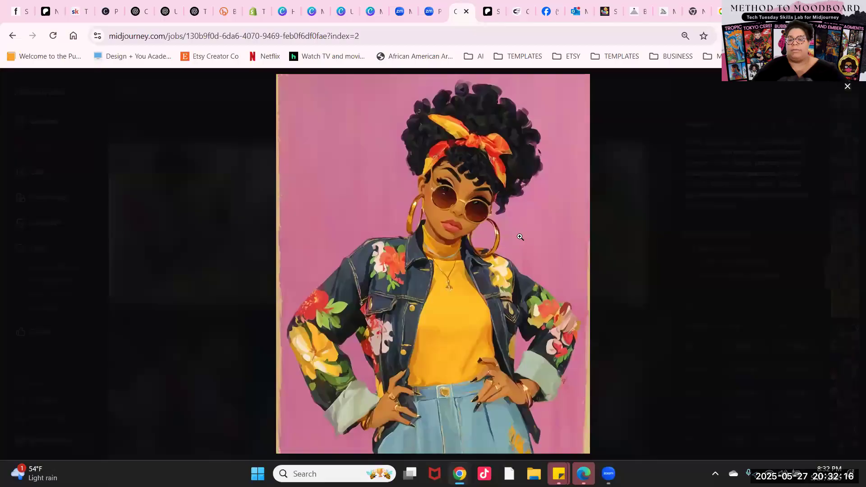
{"action": "key", "text": "Right"}
{"action": "key", "text": "Right"}
{"action": "key", "text": "Right"}
{"action": "key", "text": "Right"}
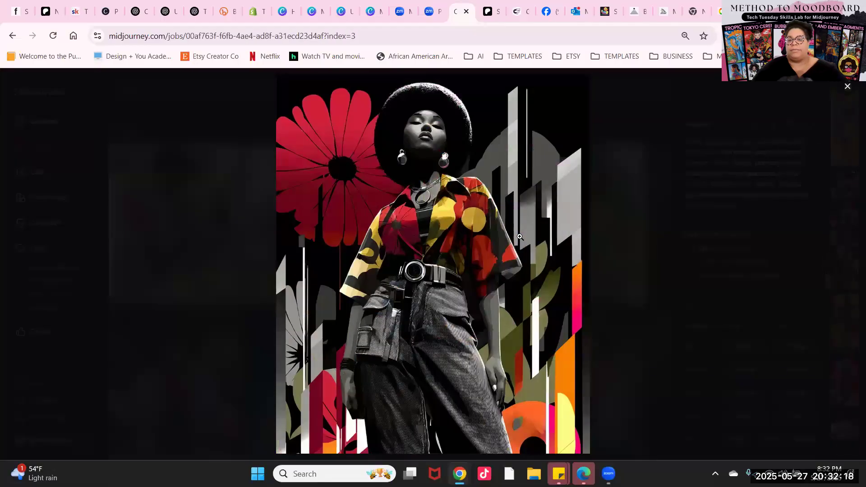
{"action": "key", "text": "Right"}
{"action": "key", "text": "Right"}
{"action": "key", "text": "Right"}
{"action": "key", "text": "Right"}
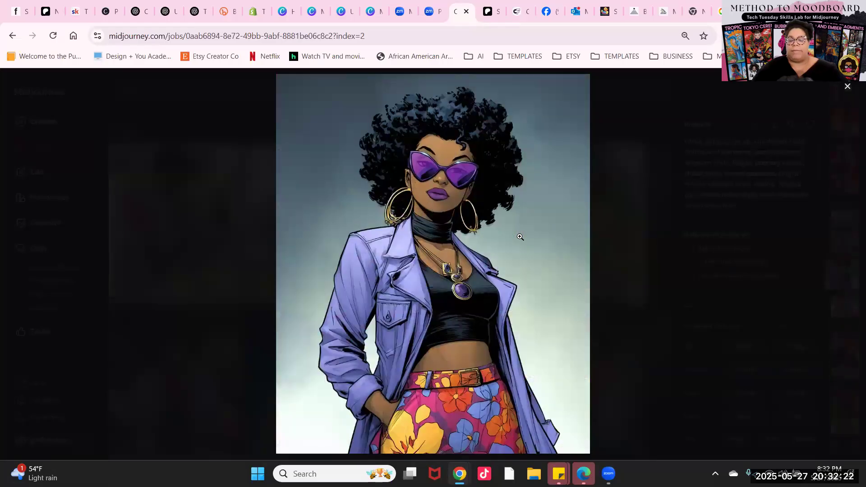
{"action": "key", "text": "Right"}
- View the niji 6 images enlarged, from the striped-sweater set through the floral-headband set, and close the enlarged view
{"action": "key", "text": "Right"}
{"action": "key", "text": "Right"}
{"action": "key", "text": "Right"}
{"action": "key", "text": "Right"}
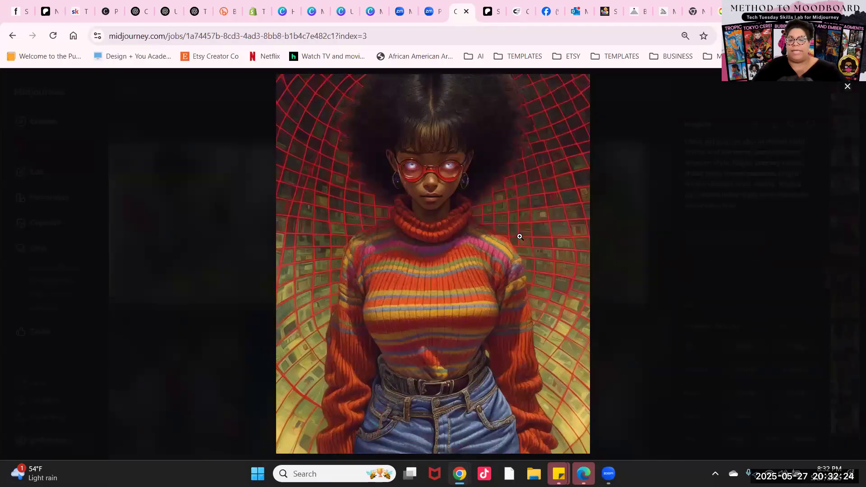
{"action": "key", "text": "Right"}
{"action": "key", "text": "Right"}
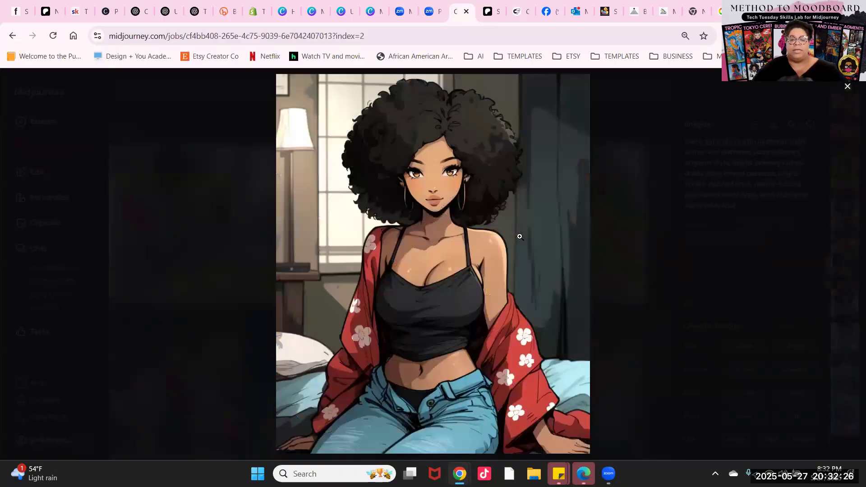
{"action": "key", "text": "Right"}
{"action": "key", "text": "Right"}
{"action": "key", "text": "Right"}
{"action": "key", "text": "Right"}
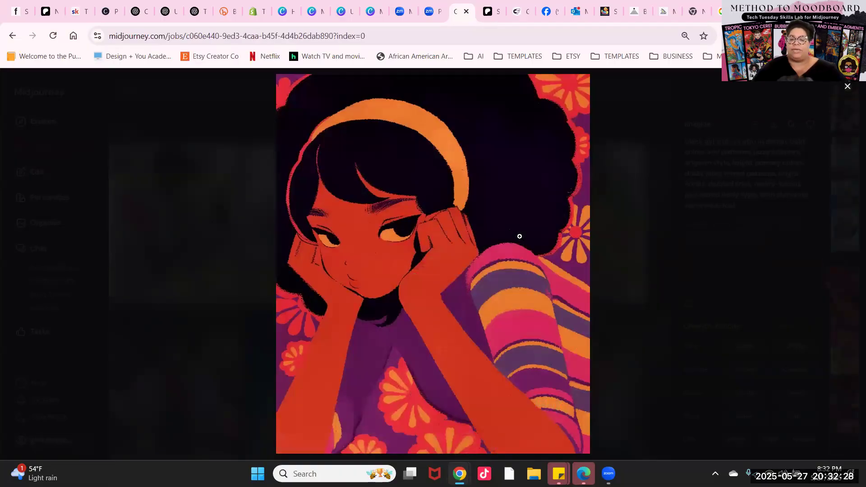
{"action": "key", "text": "Right"}
{"action": "key", "text": "Right"}
{"action": "key", "text": "Right"}
{"action": "key", "text": "Right"}
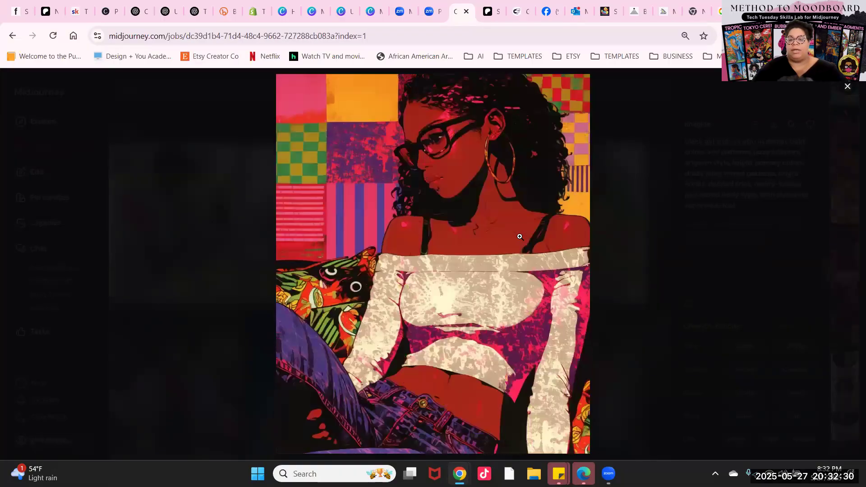
{"action": "key", "text": "Right"}
{"action": "key", "text": "Right"}
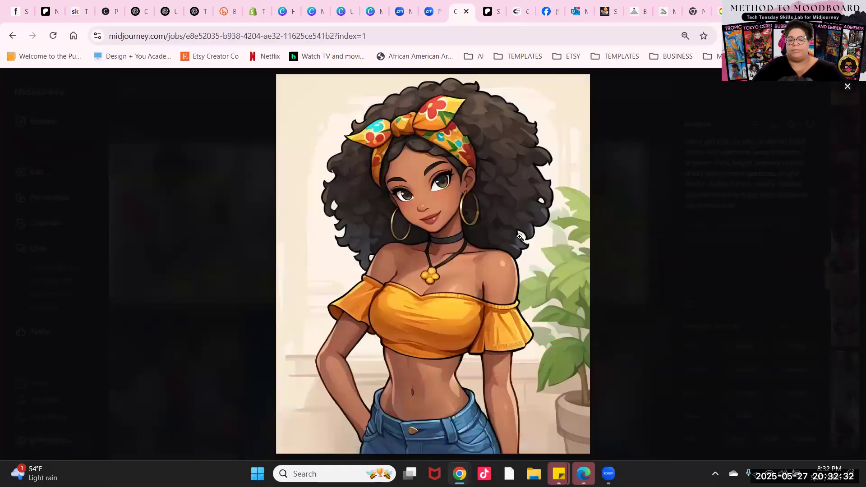
{"action": "key", "text": "Right"}
{"action": "key", "text": "Right"}
{"action": "key", "text": "Right"}
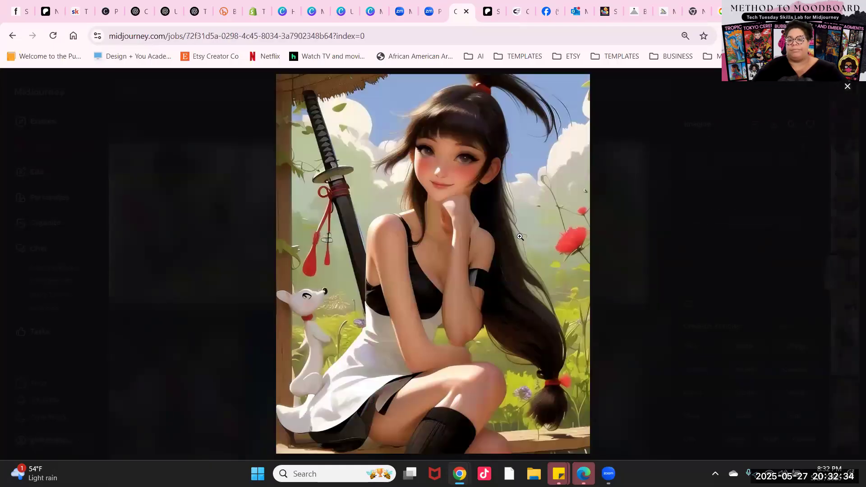
{"action": "key", "text": "Left"}
{"action": "left_click", "coordinate": [155, 233]}
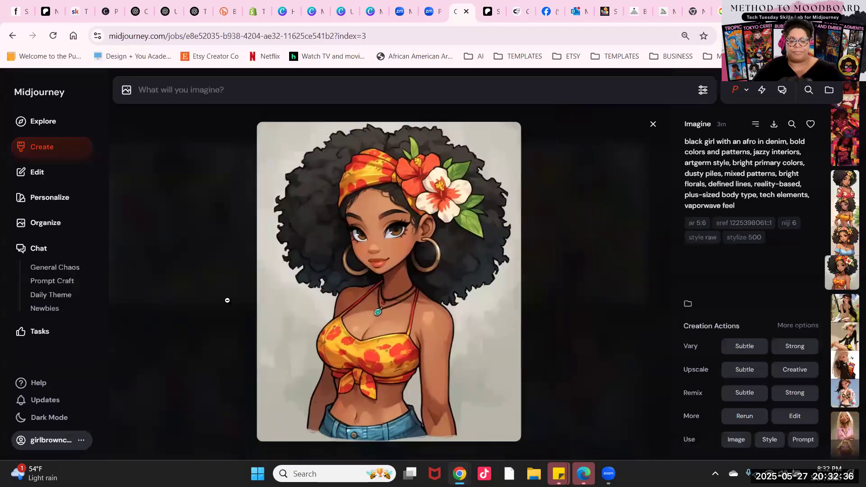
{"action": "left_click", "coordinate": [239, 359]}
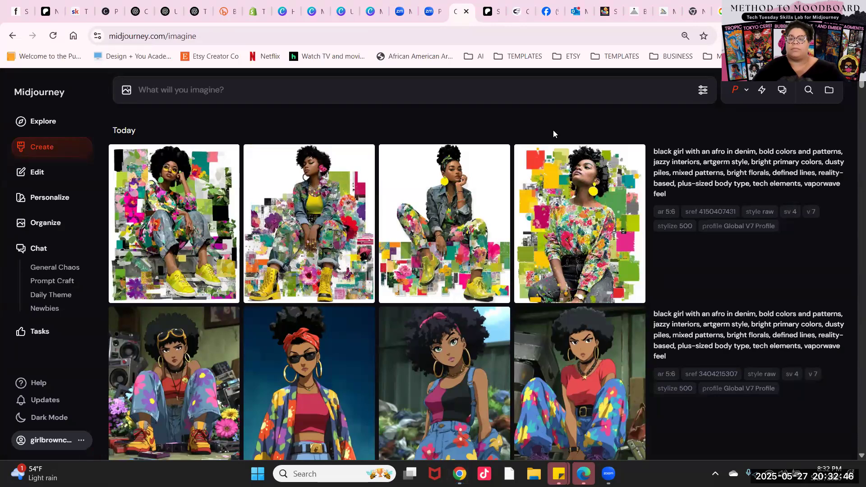
- Compare the version 7 rows with the niji 6 rows in the image feed, looking at their styles and style reference codes
{"action": "scroll", "coordinate": [588, 212], "scroll_direction": "down", "scroll_amount": 1}
{"action": "scroll", "coordinate": [588, 212], "scroll_direction": "up", "scroll_amount": 1}
{"action": "scroll", "coordinate": [357, 237], "scroll_direction": "down", "scroll_amount": 7}
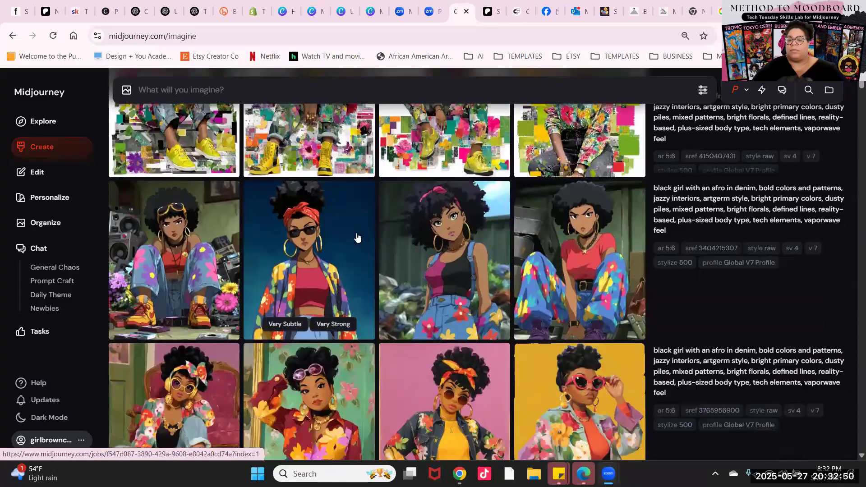
{"action": "scroll", "coordinate": [357, 239], "scroll_direction": "up", "scroll_amount": 7}
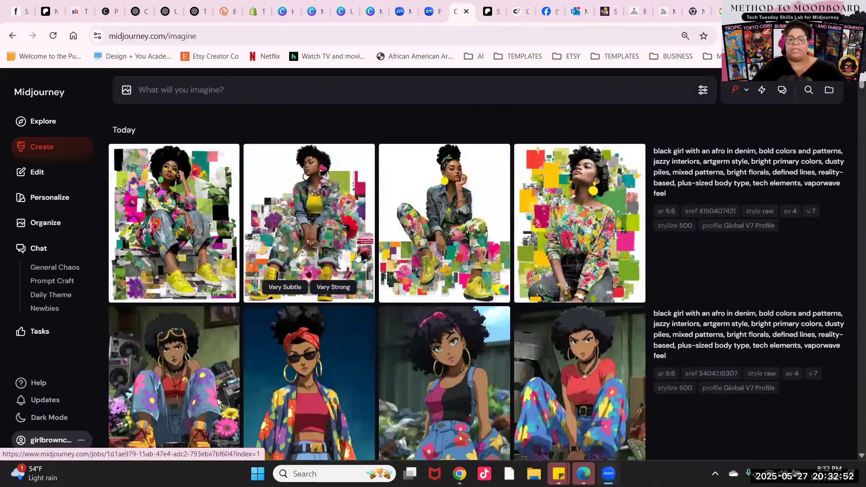
{"action": "scroll", "coordinate": [433, 231], "scroll_direction": "down", "scroll_amount": 10}
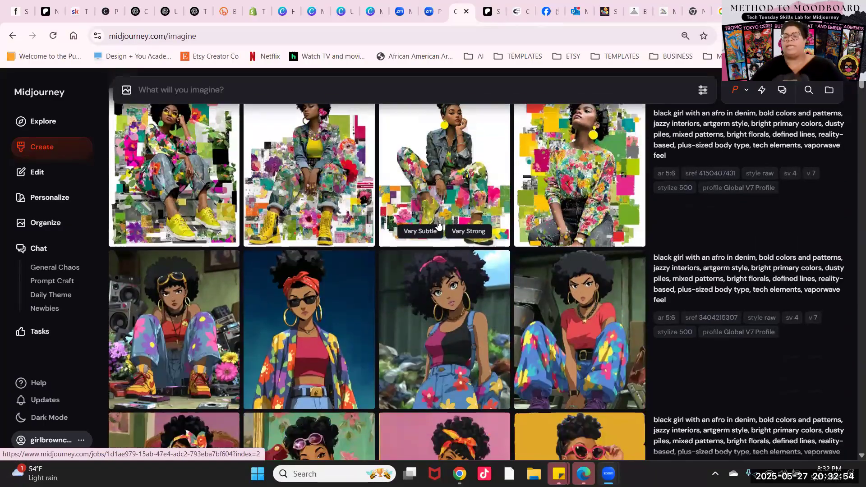
{"action": "scroll", "coordinate": [435, 229], "scroll_direction": "down", "scroll_amount": 15}
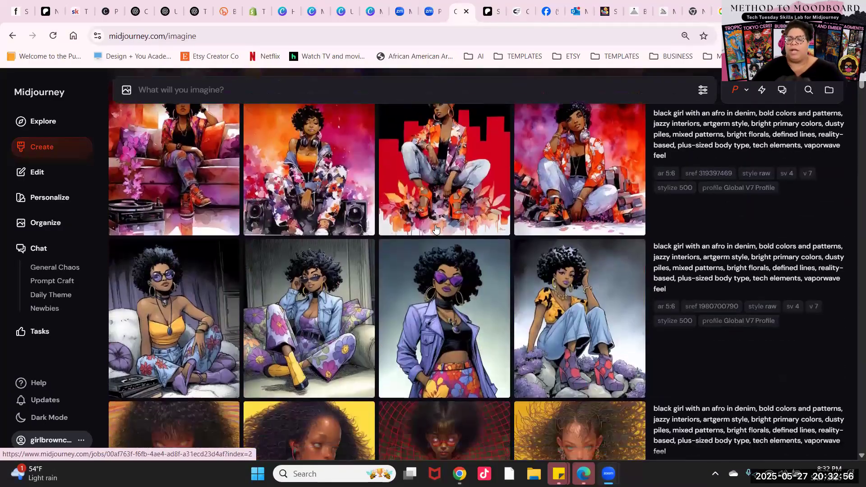
{"action": "scroll", "coordinate": [434, 229], "scroll_direction": "down", "scroll_amount": 12}
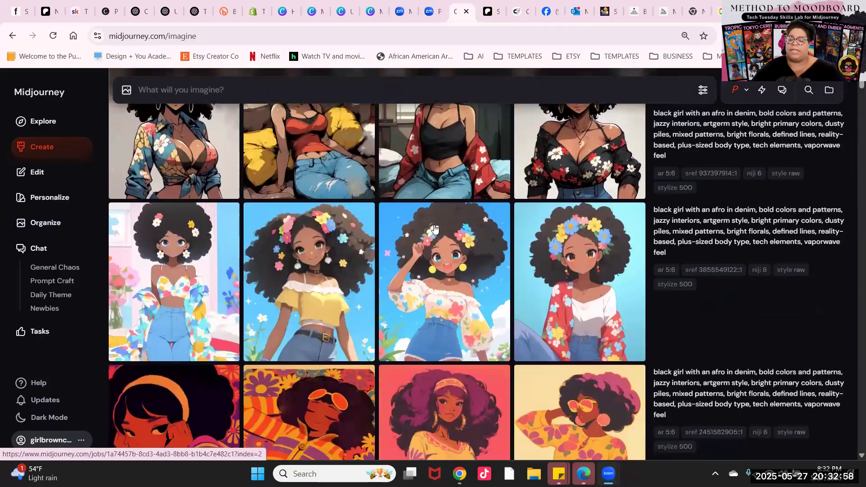
{"action": "scroll", "coordinate": [435, 229], "scroll_direction": "down", "scroll_amount": 5}
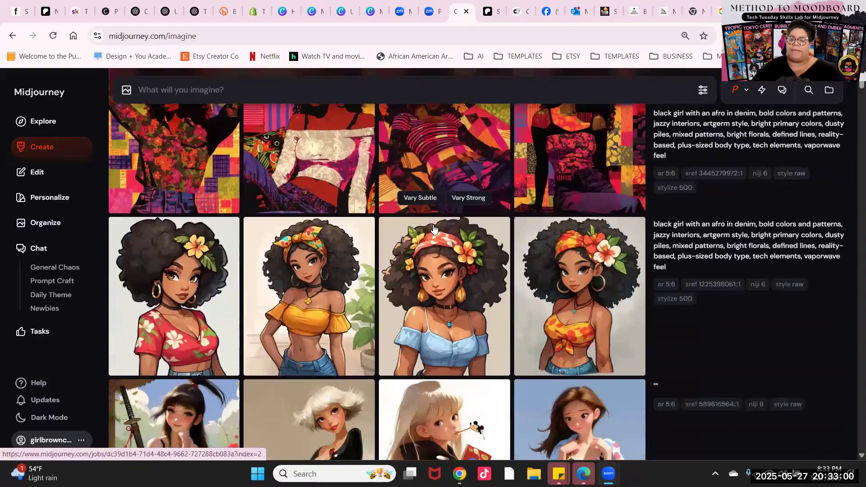
{"action": "scroll", "coordinate": [434, 229], "scroll_direction": "up", "scroll_amount": 8}
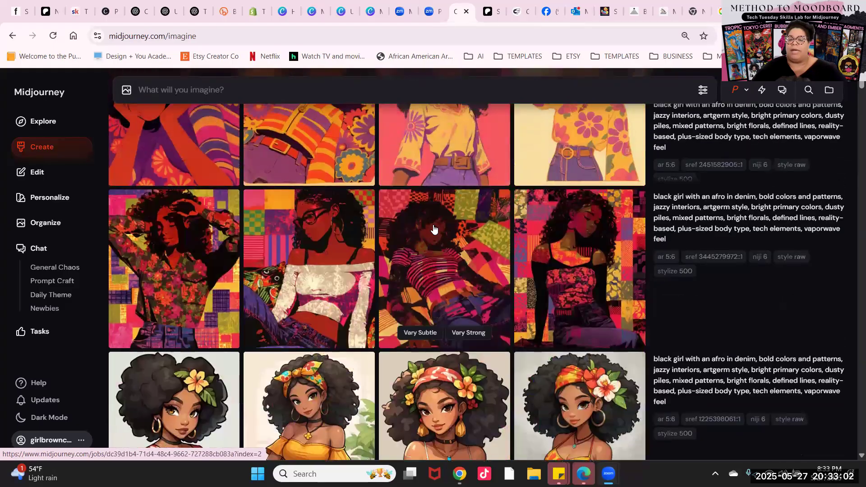
{"action": "scroll", "coordinate": [434, 229], "scroll_direction": "up", "scroll_amount": 10}
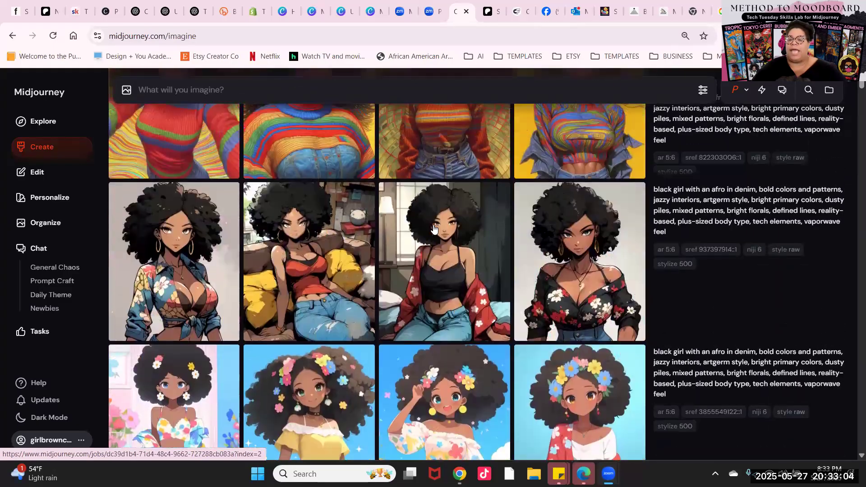
{"action": "scroll", "coordinate": [434, 229], "scroll_direction": "up", "scroll_amount": 1}
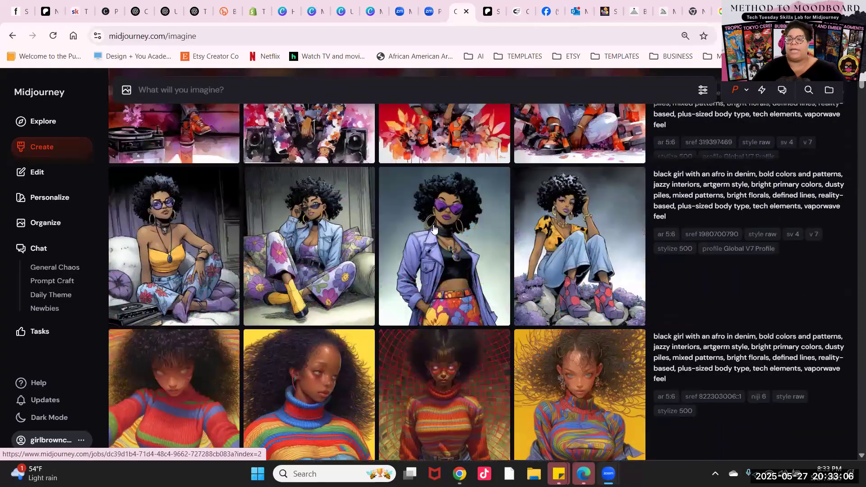
{"action": "scroll", "coordinate": [433, 229], "scroll_direction": "up", "scroll_amount": 3}
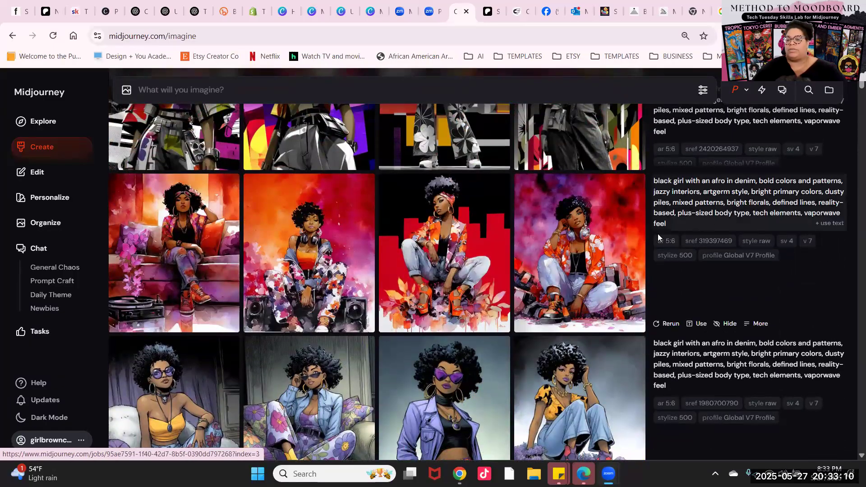
- Put the red and orange watercolor set's style reference 319397469 into the prompt and copy the code
{"action": "left_click", "coordinate": [715, 241]}
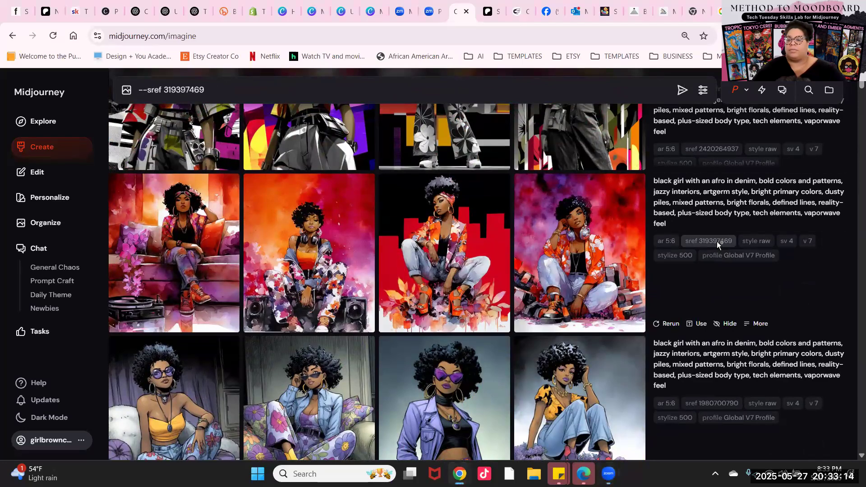
{"action": "triple_click", "coordinate": [182, 89]}
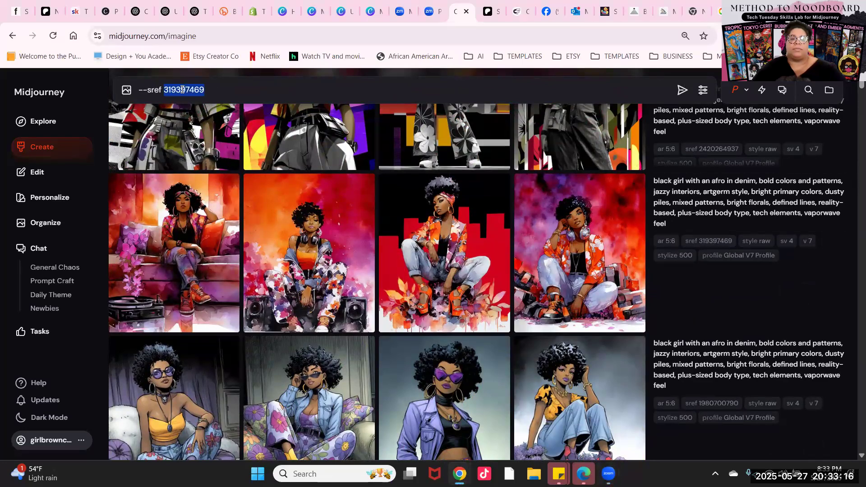
{"action": "right_click", "coordinate": [181, 89]}
{"action": "left_click", "coordinate": [202, 161]}
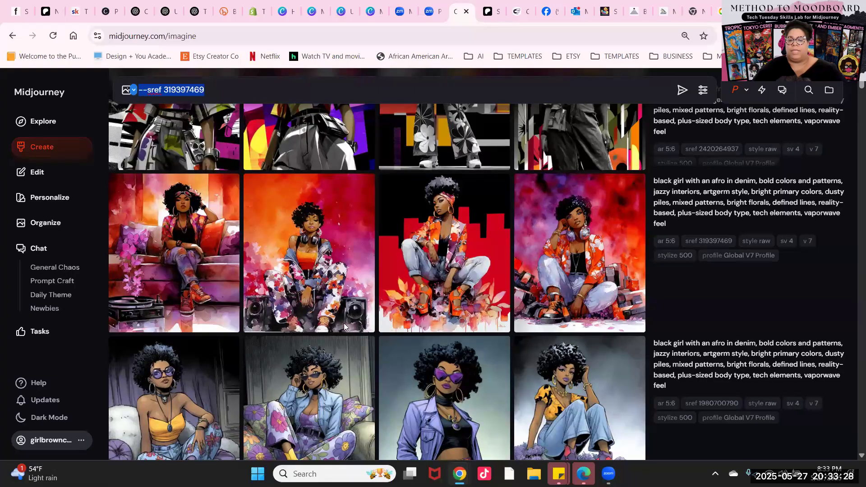
{"action": "left_click", "coordinate": [758, 241]}
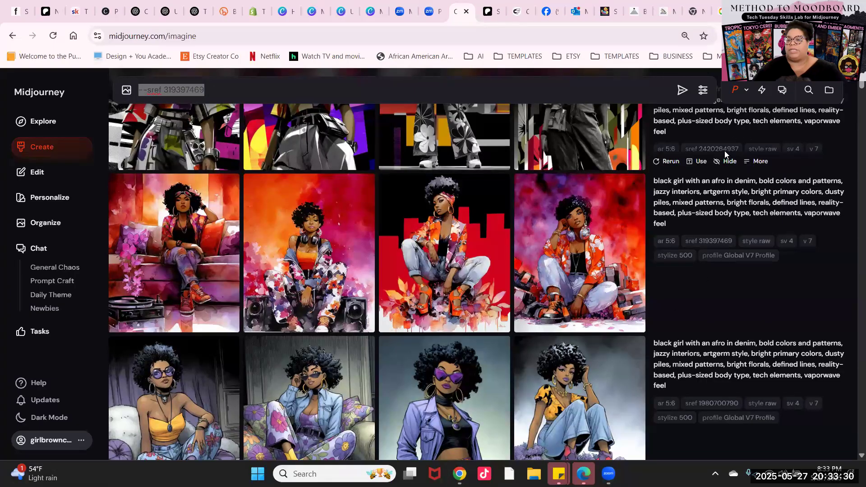
{"action": "scroll", "coordinate": [679, 368], "scroll_direction": "down", "scroll_amount": 3}
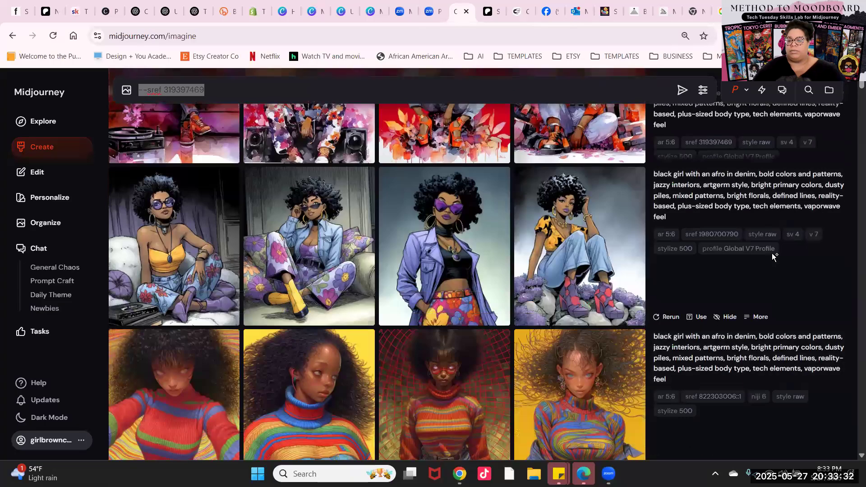
{"action": "left_click", "coordinate": [720, 231]}
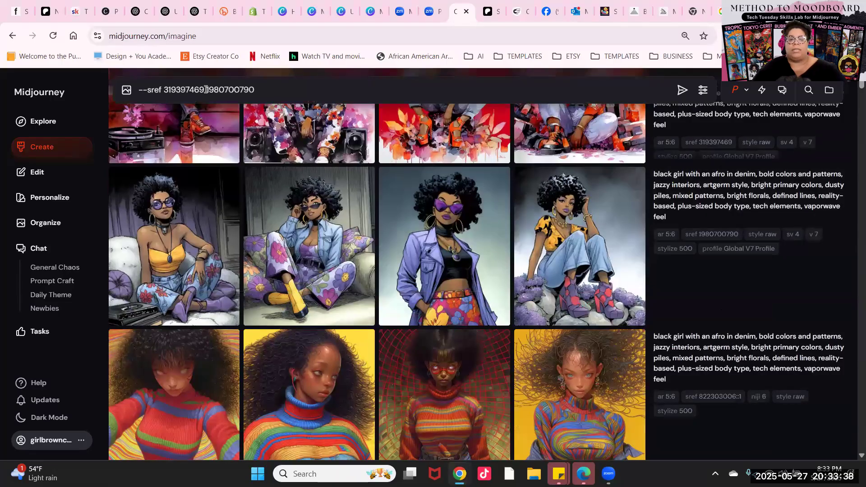
{"action": "double_click", "coordinate": [185, 90]}
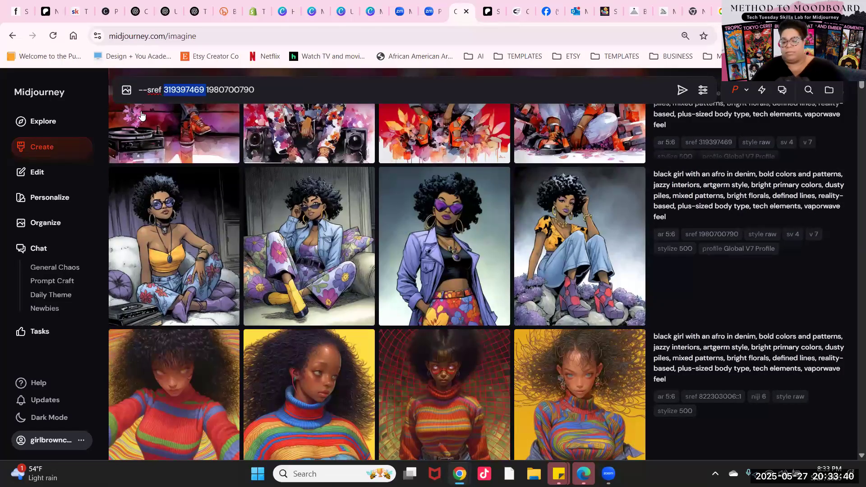
{"action": "key", "text": "BackSpace"}
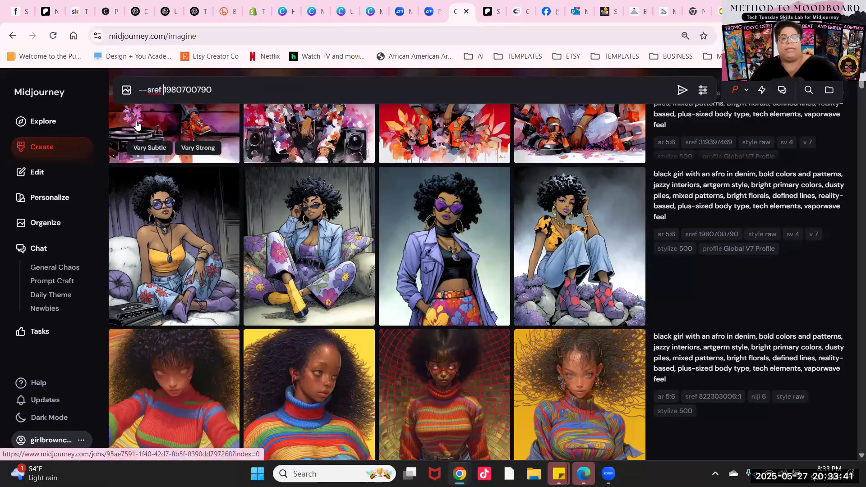
{"action": "key", "text": "ctrl+shift+Left"}
{"action": "key", "text": "ctrl+shift+Left"}
{"action": "key", "text": "ctrl+shift+Left"}
{"action": "right_click", "coordinate": [197, 88]}
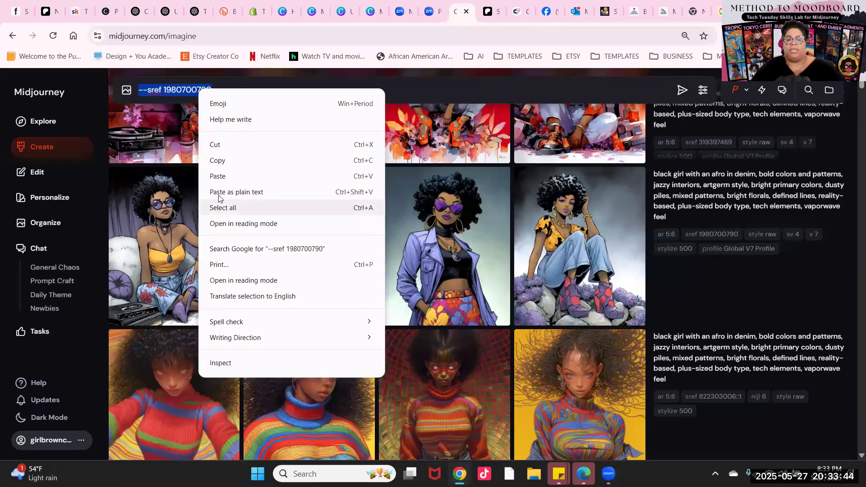
{"action": "left_click", "coordinate": [216, 161]}
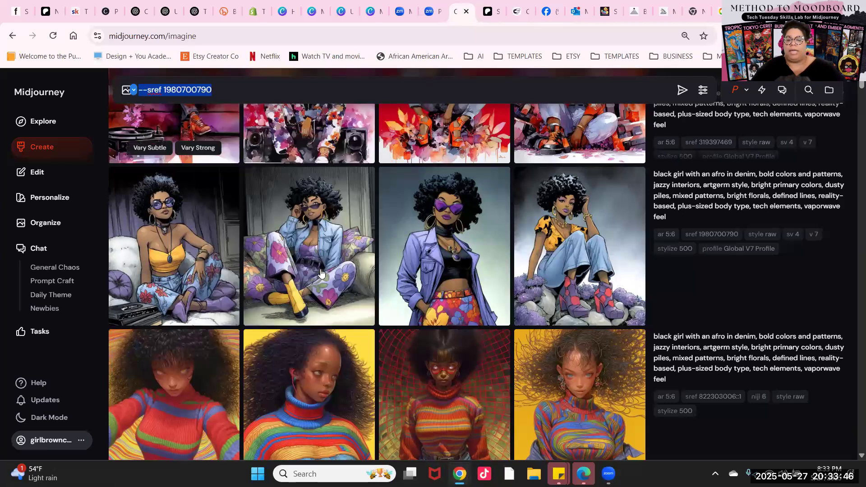
{"action": "left_click", "coordinate": [316, 341]}
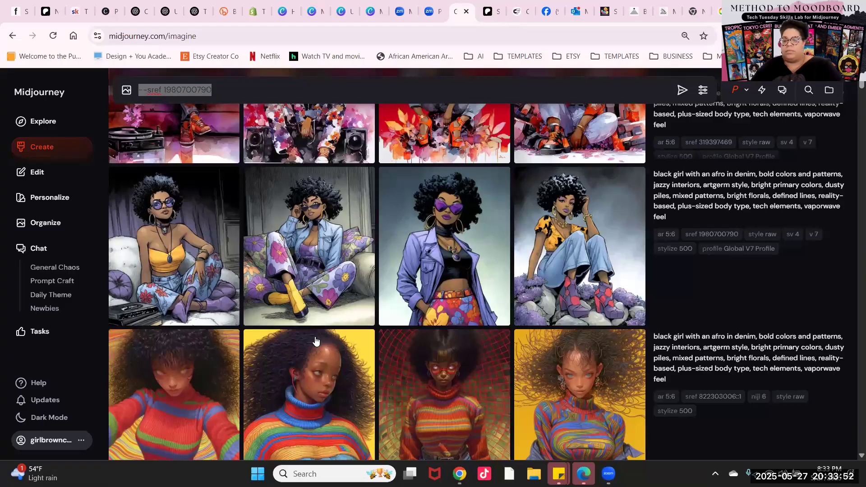
{"action": "scroll", "coordinate": [703, 263], "scroll_direction": "down", "scroll_amount": 7}
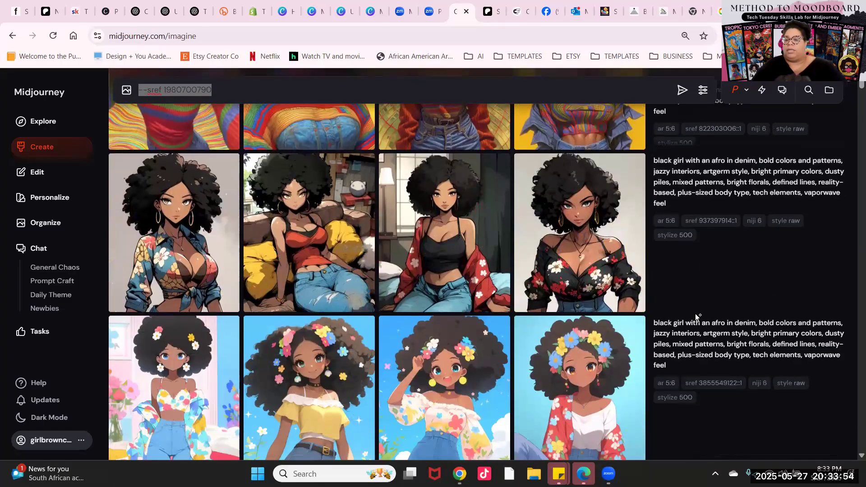
{"action": "scroll", "coordinate": [694, 313], "scroll_direction": "down", "scroll_amount": 6}
{"action": "scroll", "coordinate": [703, 316], "scroll_direction": "down", "scroll_amount": 6}
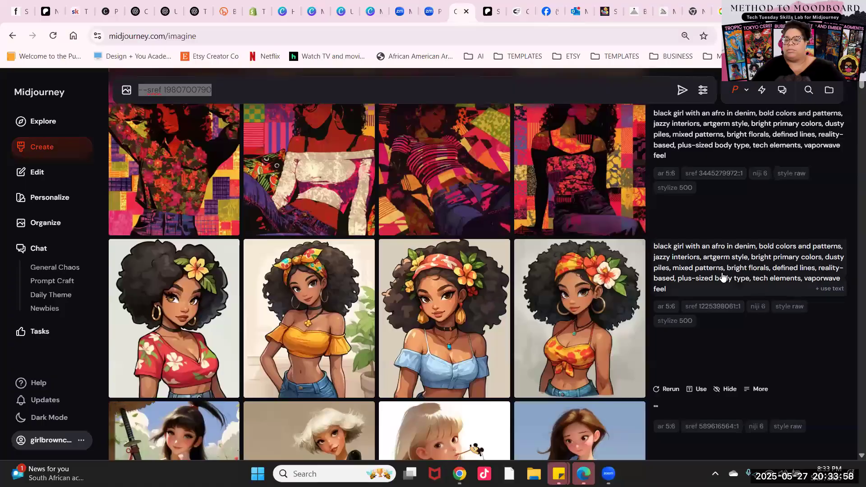
{"action": "scroll", "coordinate": [723, 276], "scroll_direction": "up", "scroll_amount": 3}
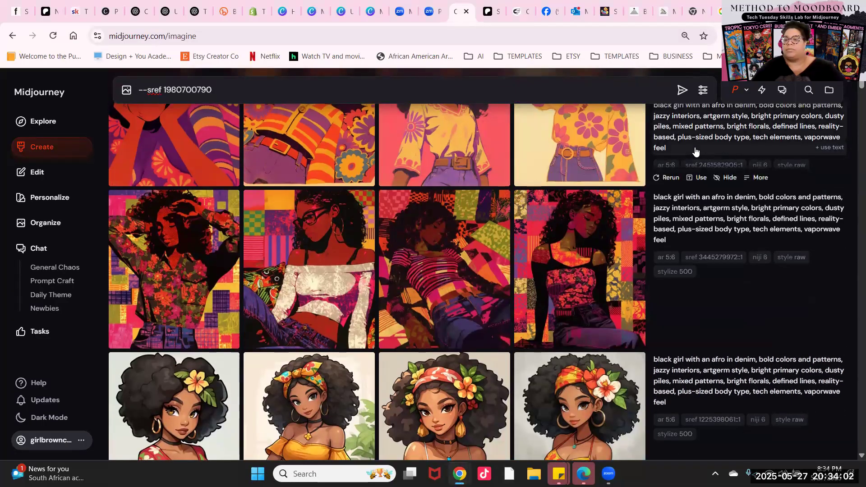
{"action": "scroll", "coordinate": [694, 150], "scroll_direction": "up", "scroll_amount": 1}
{"action": "left_click", "coordinate": [714, 173]}
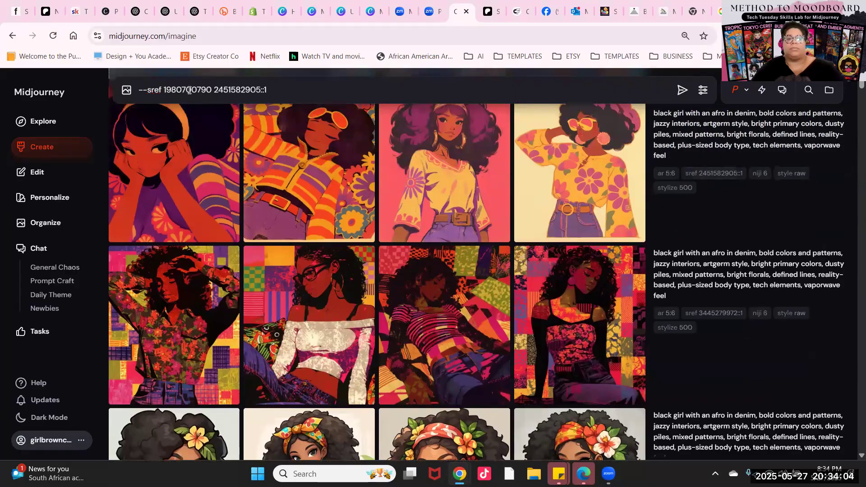
{"action": "double_click", "coordinate": [189, 89]}
{"action": "key", "text": "BackSpace"}
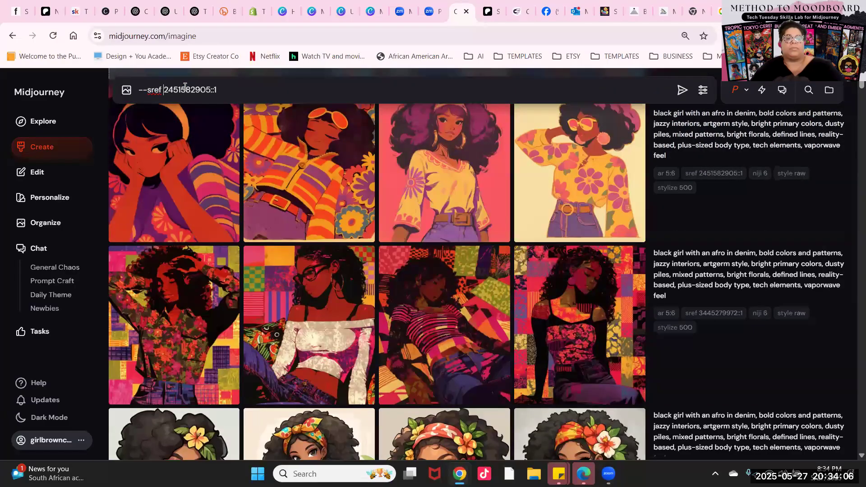
{"action": "left_click_drag", "start_coordinate": [222, 90], "coordinate": [134, 93]}
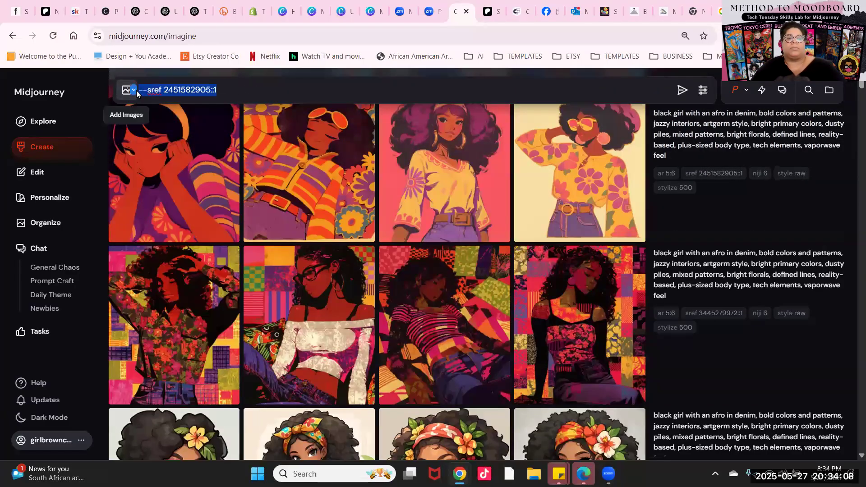
{"action": "left_click", "coordinate": [228, 87]}
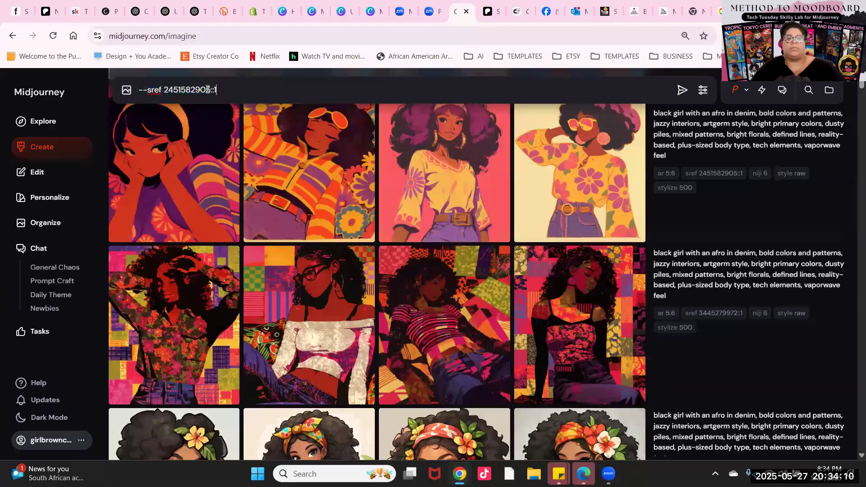
{"action": "left_click_drag", "start_coordinate": [210, 90], "coordinate": [143, 93]}
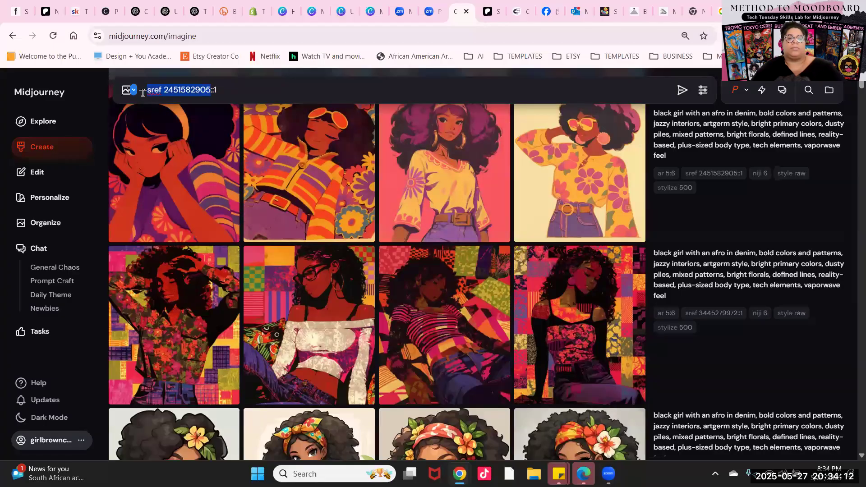
{"action": "right_click", "coordinate": [169, 83]}
{"action": "left_click", "coordinate": [156, 90]}
{"action": "triple_click", "coordinate": [156, 90]}
{"action": "right_click", "coordinate": [156, 90]}
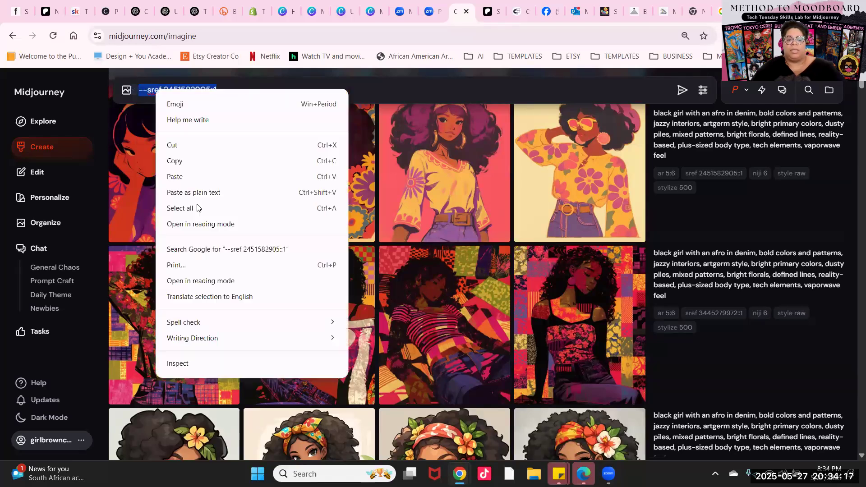
{"action": "left_click", "coordinate": [175, 161]}
{"action": "key", "text": "alt+Tab"}
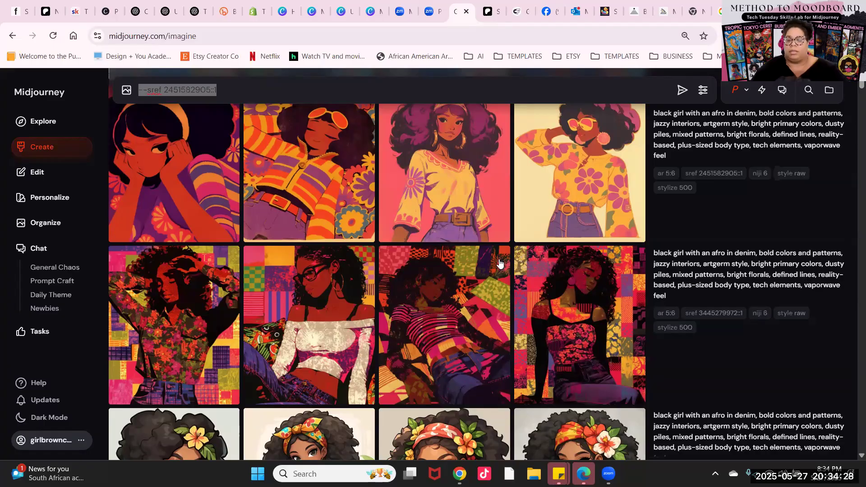
{"action": "scroll", "coordinate": [672, 216], "scroll_direction": "up", "scroll_amount": 15}
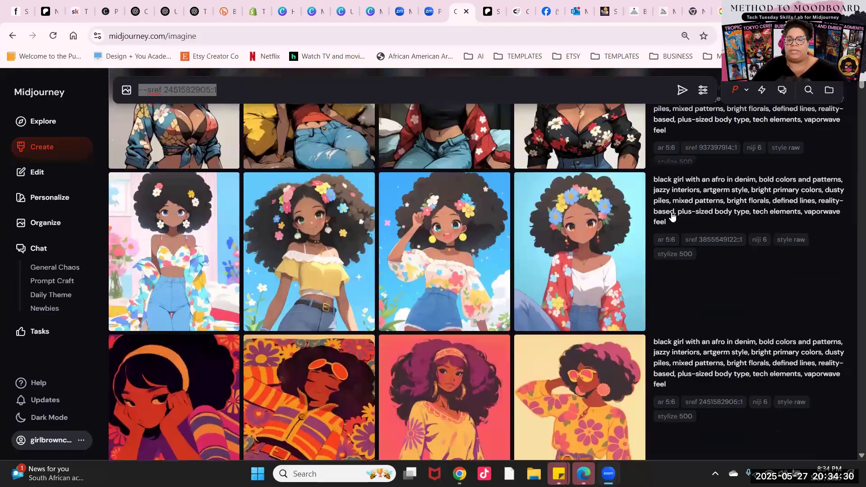
{"action": "scroll", "coordinate": [672, 217], "scroll_direction": "up", "scroll_amount": 6}
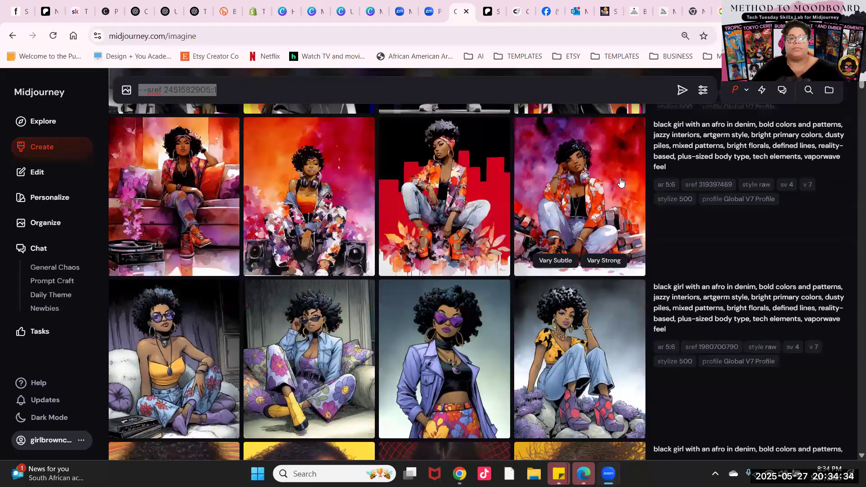
{"action": "left_click", "coordinate": [704, 184]}
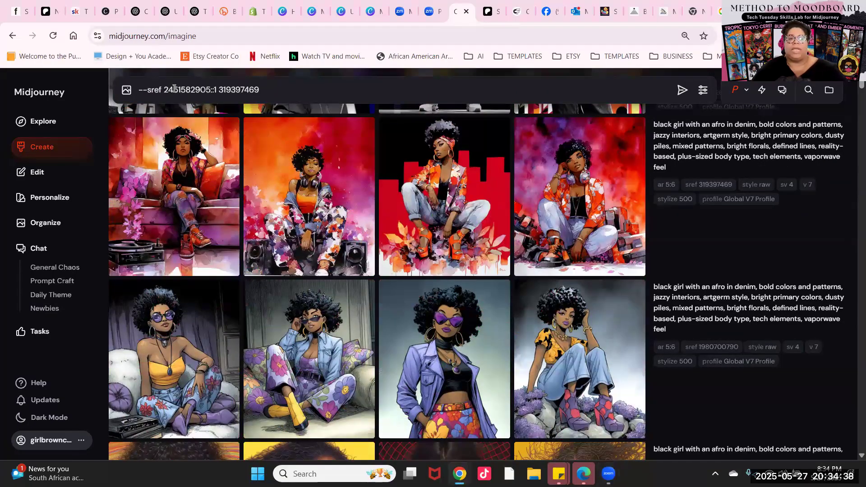
{"action": "double_click", "coordinate": [174, 89]}
{"action": "key", "text": "BackSpace"}
{"action": "key", "text": "Delete"}
{"action": "key", "text": "Delete"}
{"action": "key", "text": "Delete"}
{"action": "key", "text": "Delete"}
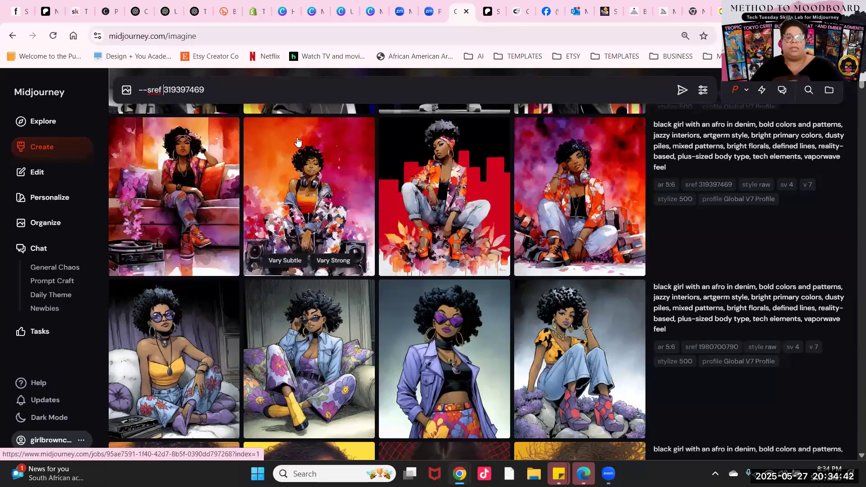
- Turn off personalization for the prompt
{"action": "left_click", "coordinate": [274, 87]}
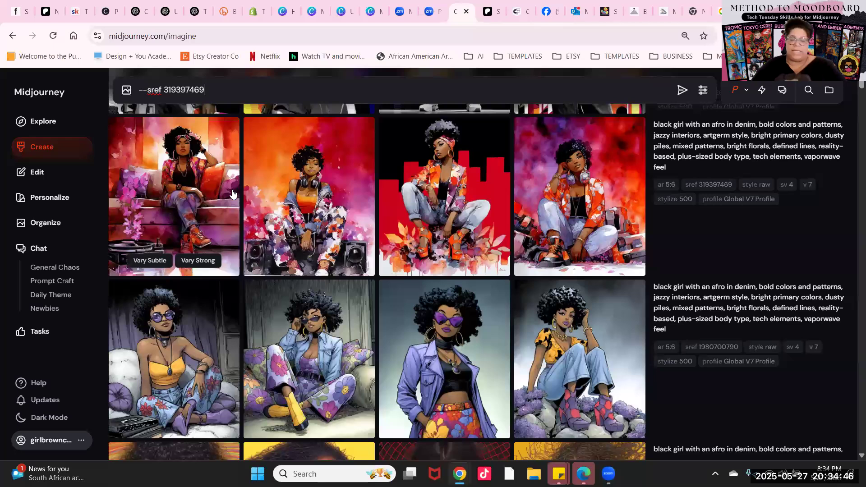
{"action": "left_click", "coordinate": [140, 90]}
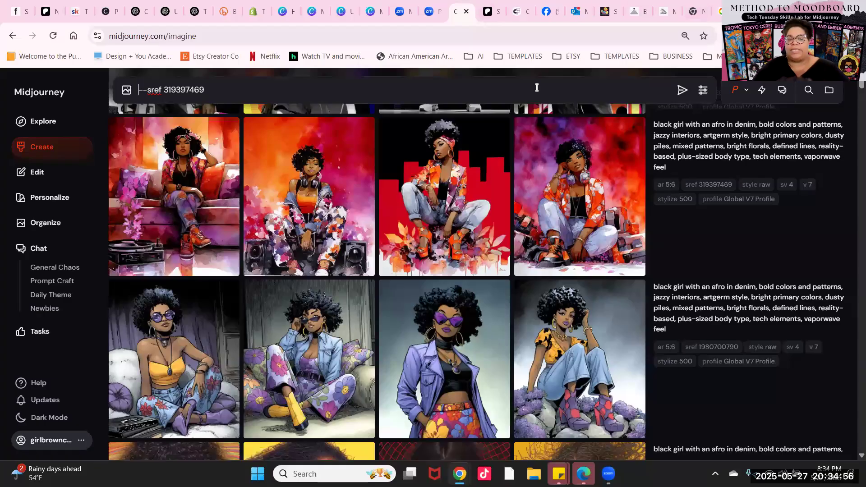
{"action": "left_click", "coordinate": [739, 90]}
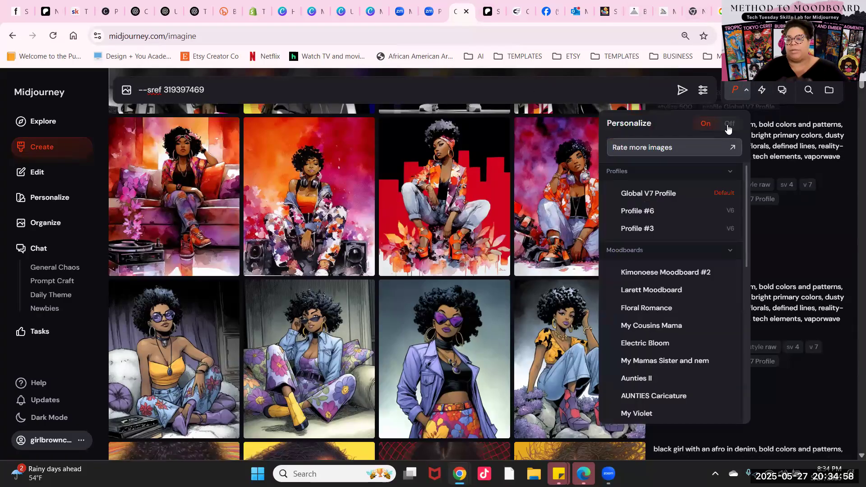
- Insert ".." before --sref 319397469 in the prompt and generate the images
{"action": "left_click", "coordinate": [139, 89]}
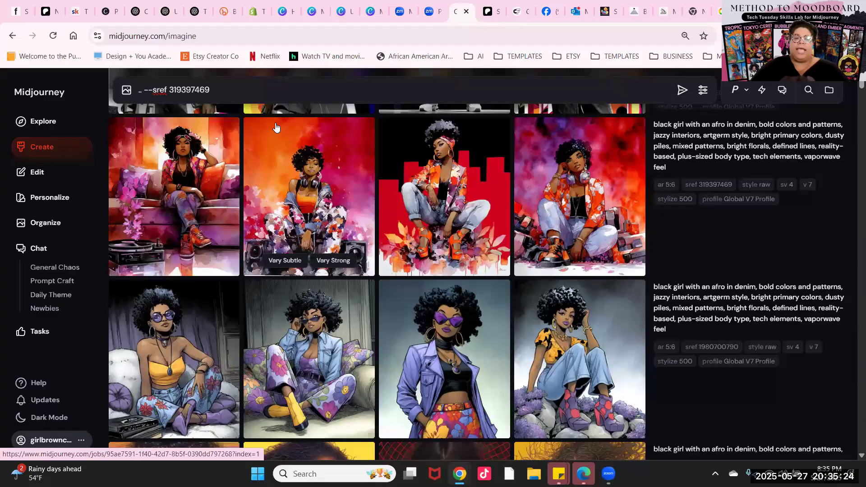
{"action": "key", "text": "Return"}
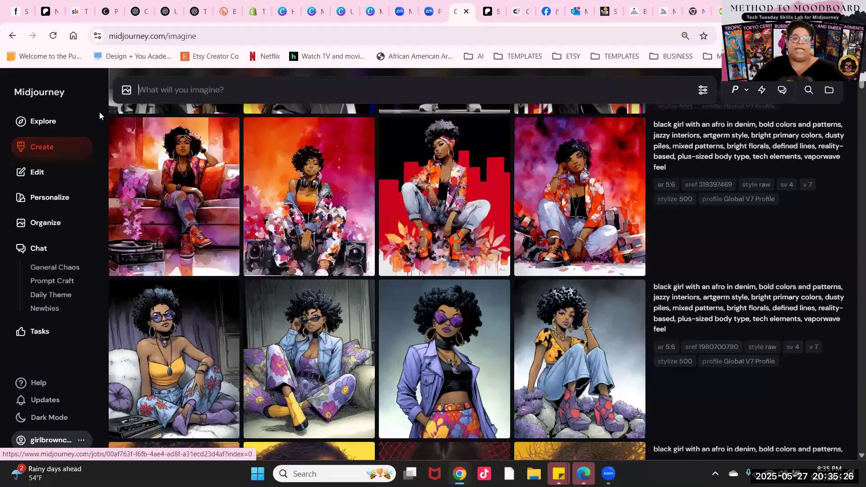
{"action": "left_click", "coordinate": [44, 149]}
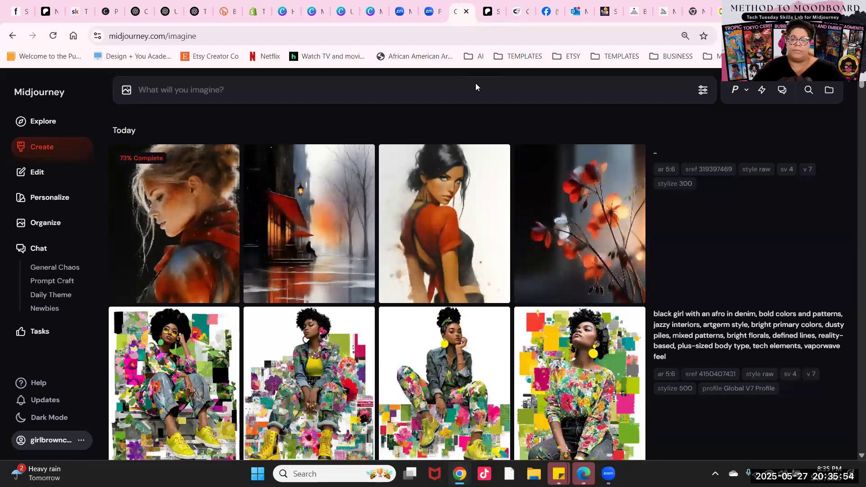
- Examine the new image set for style reference 319397469 in the feed and enlarged, going back and forth between its images
{"action": "mouse_move", "coordinate": [739, 158]}
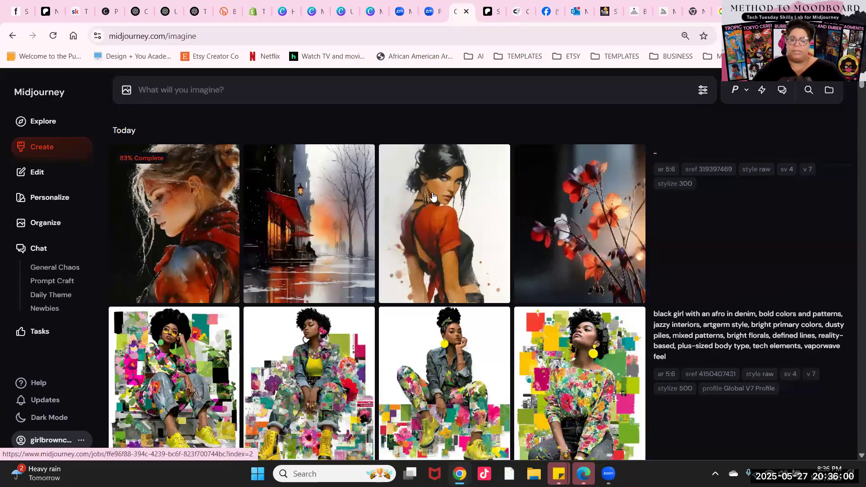
{"action": "scroll", "coordinate": [432, 196], "scroll_direction": "down", "scroll_amount": 1}
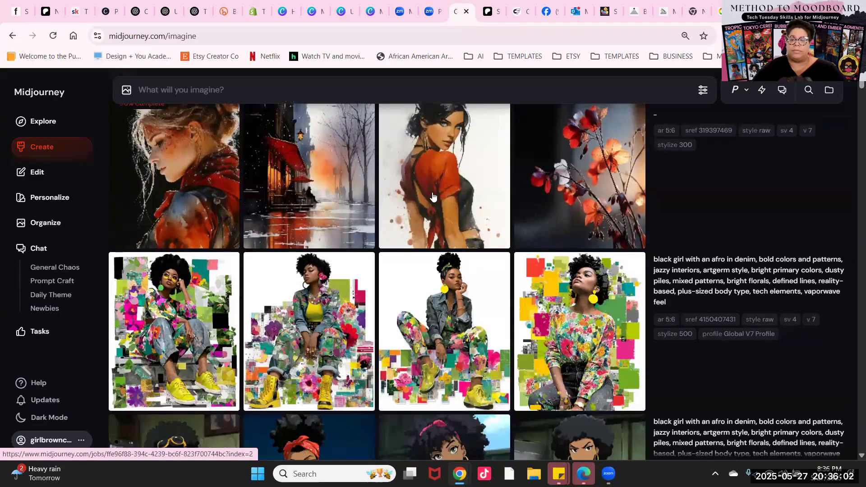
{"action": "scroll", "coordinate": [433, 196], "scroll_direction": "up", "scroll_amount": 1}
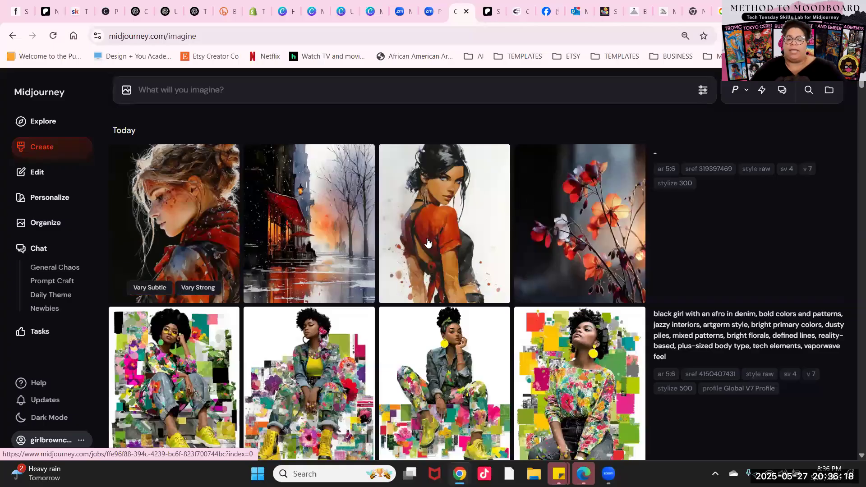
{"action": "scroll", "coordinate": [431, 255], "scroll_direction": "down", "scroll_amount": 8}
{"action": "scroll", "coordinate": [430, 255], "scroll_direction": "up", "scroll_amount": 8}
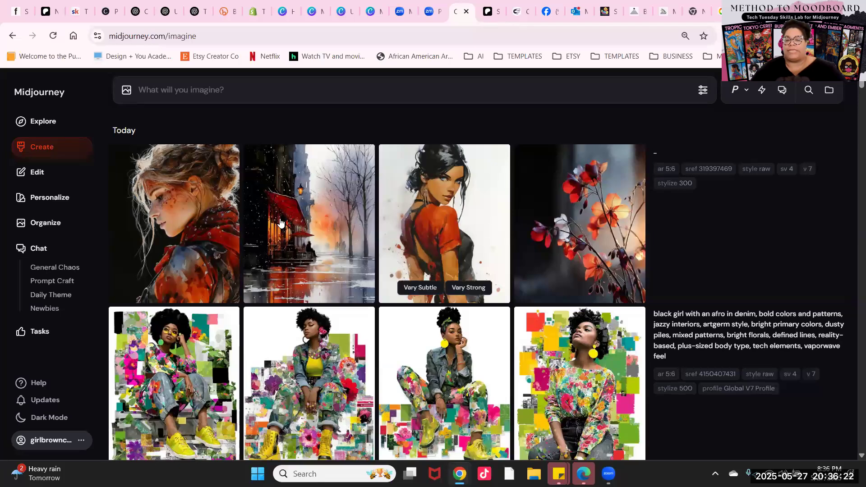
{"action": "left_click", "coordinate": [174, 225]}
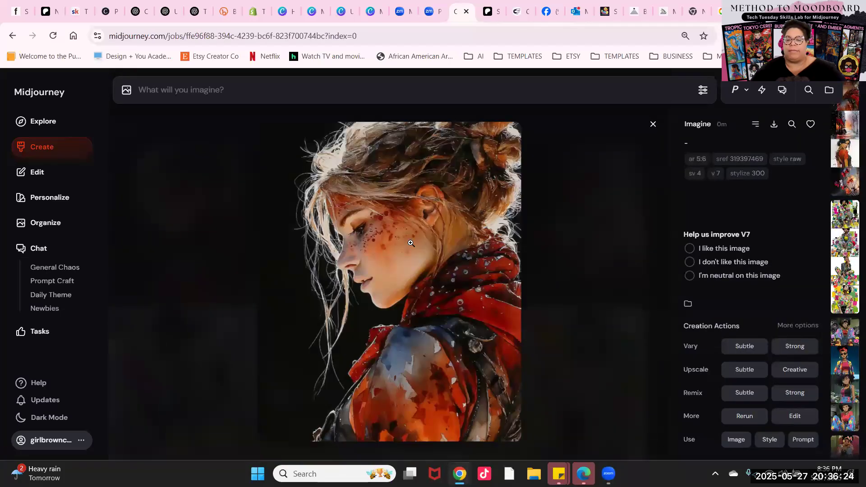
{"action": "key", "text": "Right"}
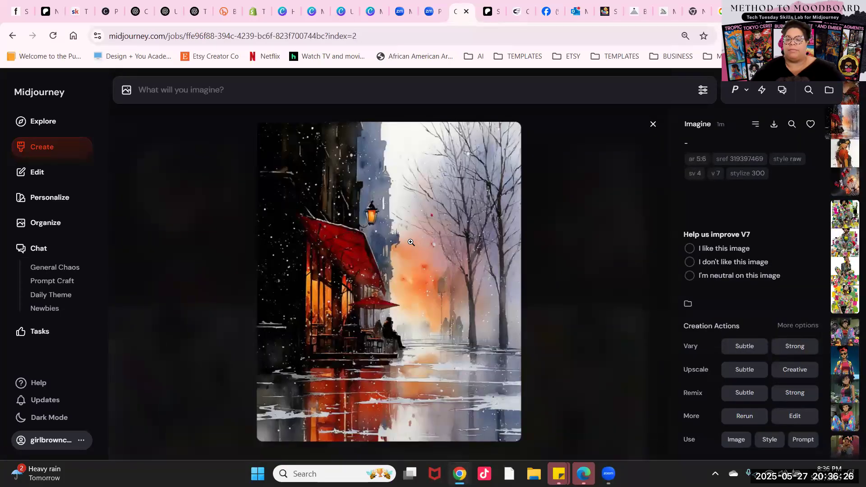
{"action": "key", "text": "Right"}
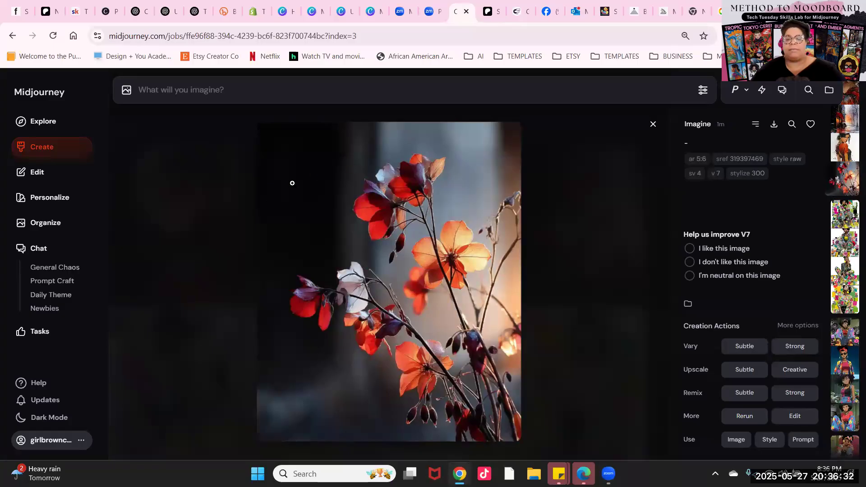
{"action": "key", "text": "Left"}
{"action": "key", "text": "Left"}
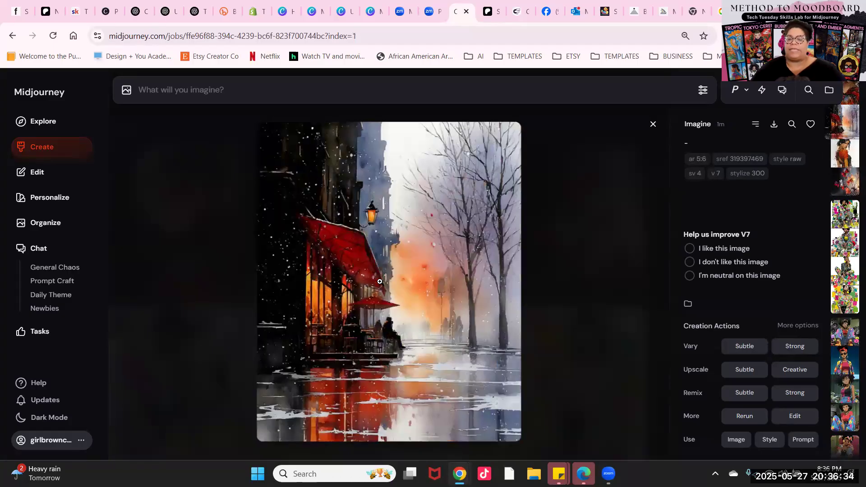
{"action": "key", "text": "Left"}
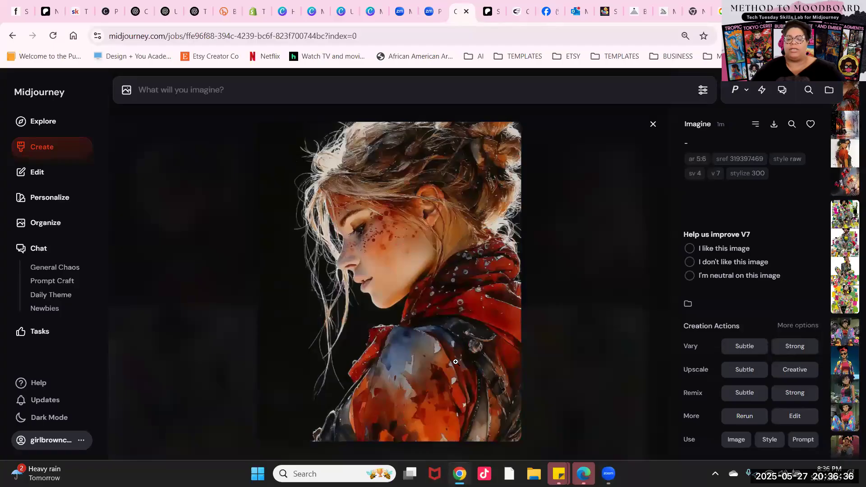
{"action": "key", "text": "Right"}
{"action": "key", "text": "Right"}
{"action": "key", "text": "Right"}
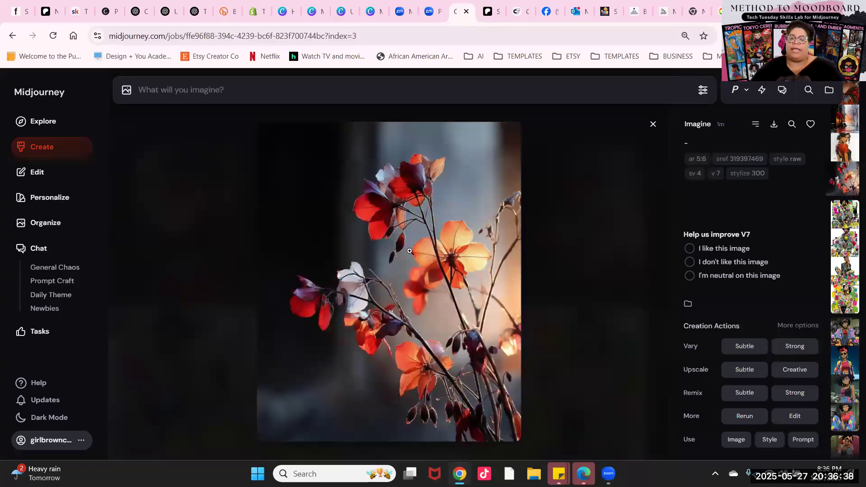
{"action": "key", "text": "Right"}
{"action": "key", "text": "Left"}
{"action": "key", "text": "Left"}
{"action": "key", "text": "Left"}
{"action": "key", "text": "Left"}
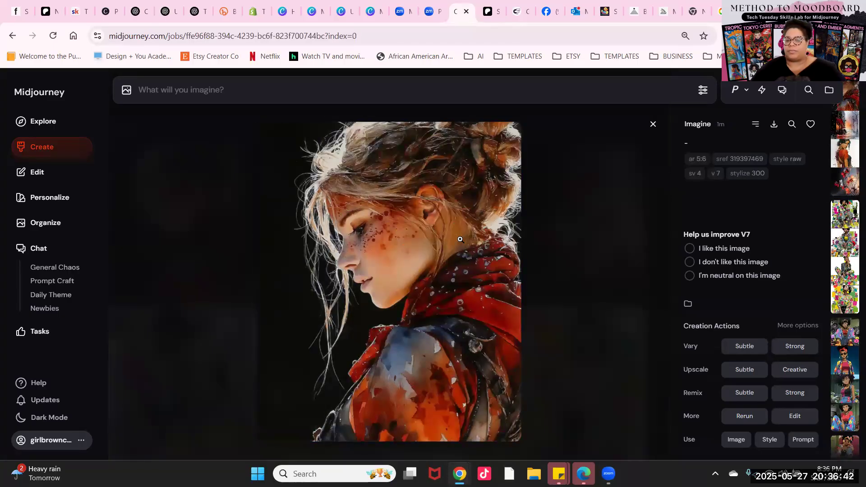
{"action": "key", "text": "Right"}
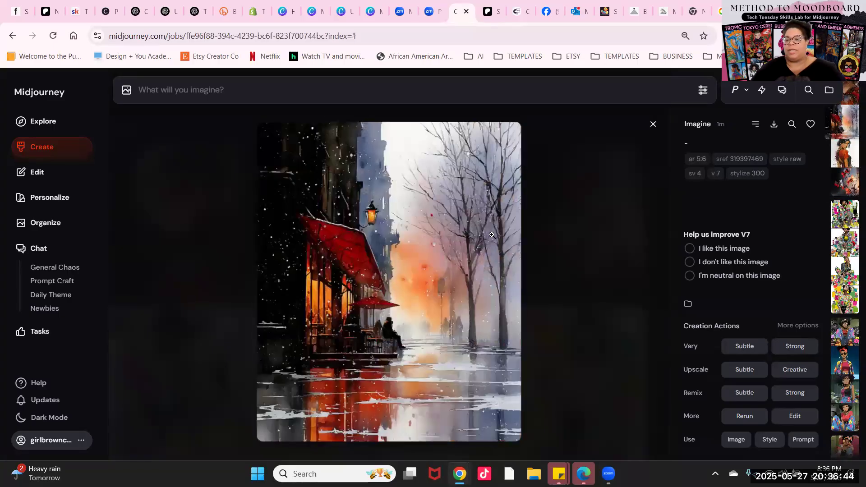
- Rerun the job of the enlarged woman's portrait with style reference 319397469 and return to the image feed
{"action": "key", "text": "Left"}
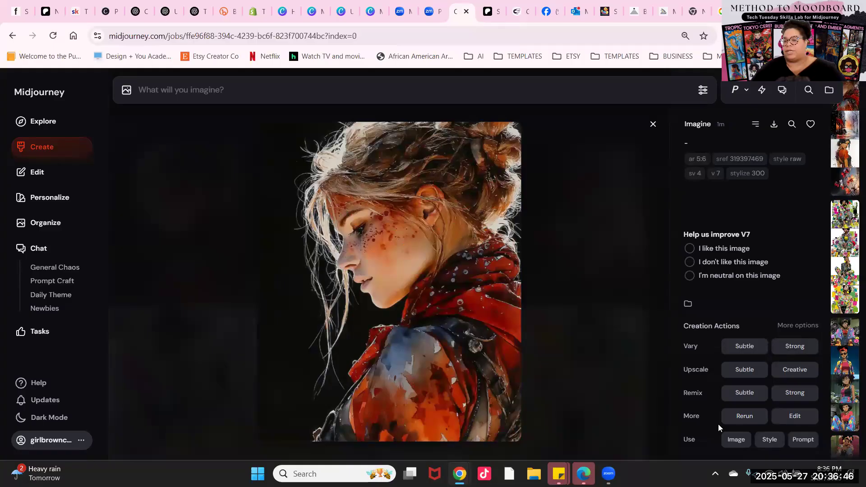
{"action": "left_click", "coordinate": [756, 416]}
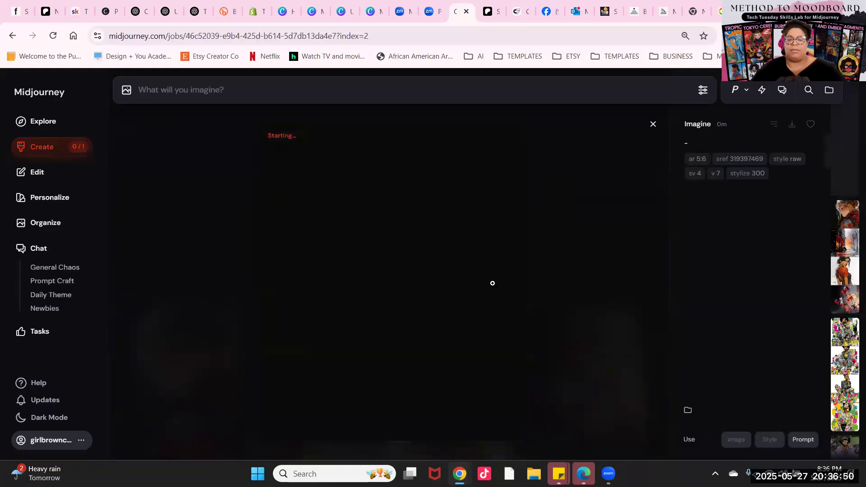
{"action": "left_click", "coordinate": [160, 193]}
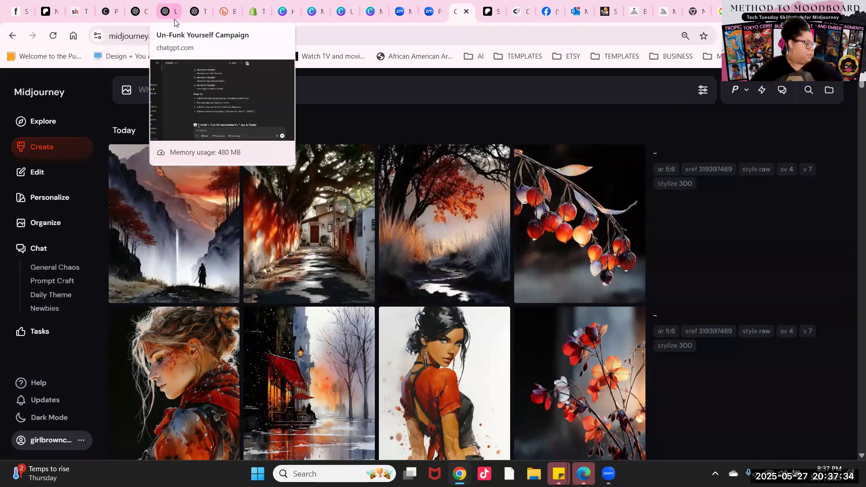
- Write the prompt "a lightbulb hanging from a cord"
{"action": "left_click", "coordinate": [309, 96]}
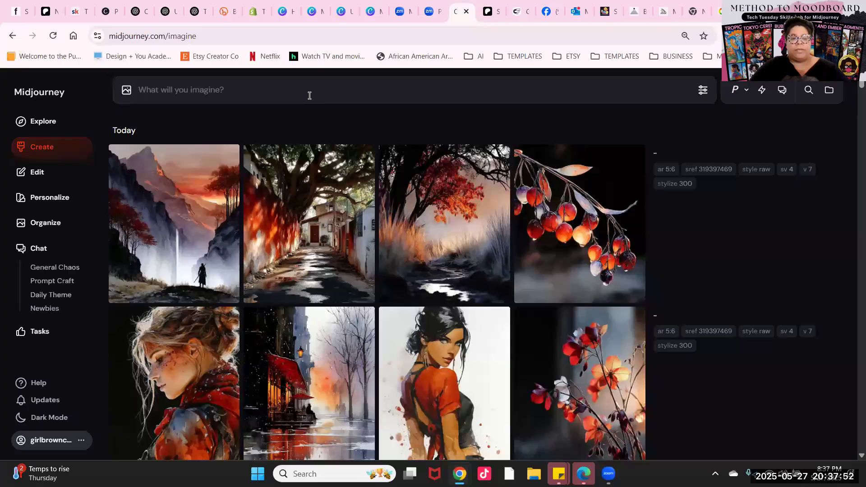
{"action": "type", "text": "a"}
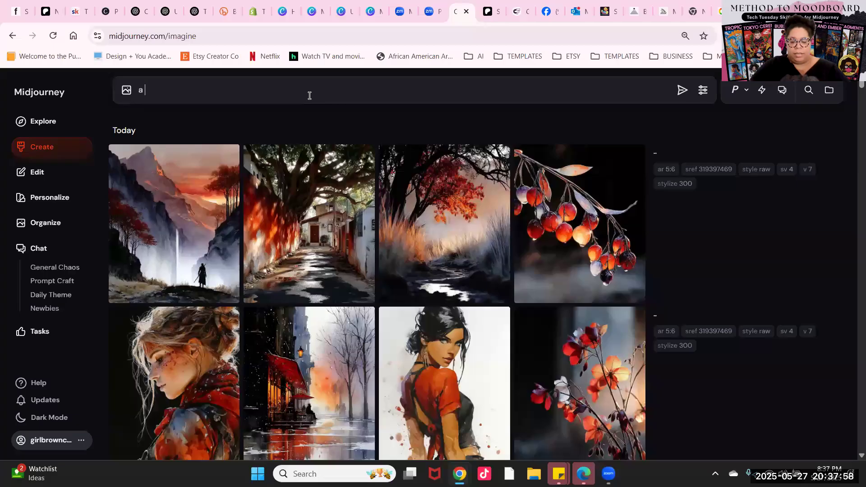
{"action": "type", "text": "lightb"}
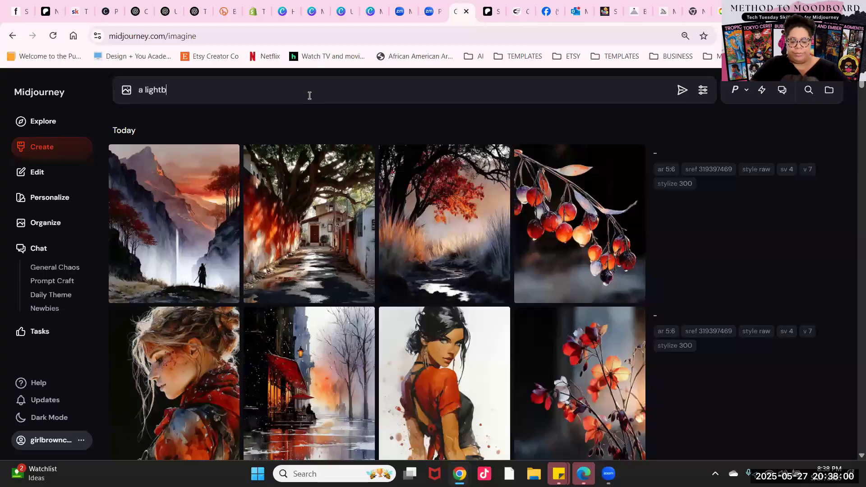
{"action": "type", "text": "ulb hangin"}
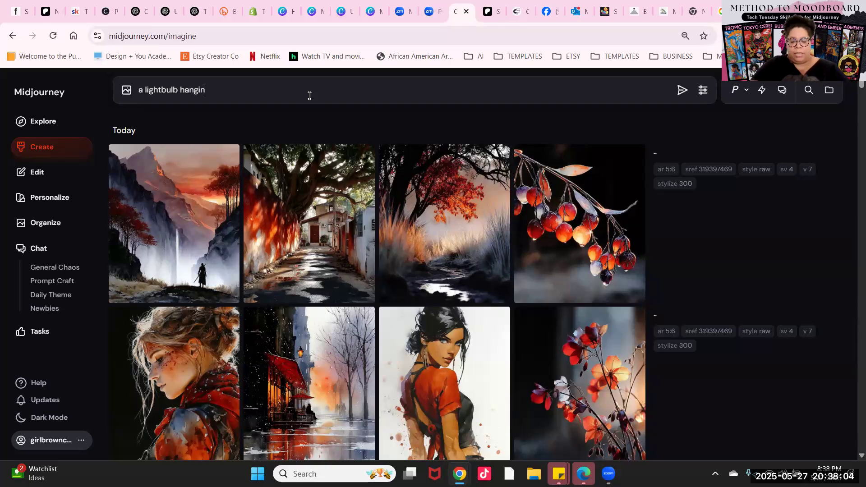
{"action": "type", "text": "g from a cord"}
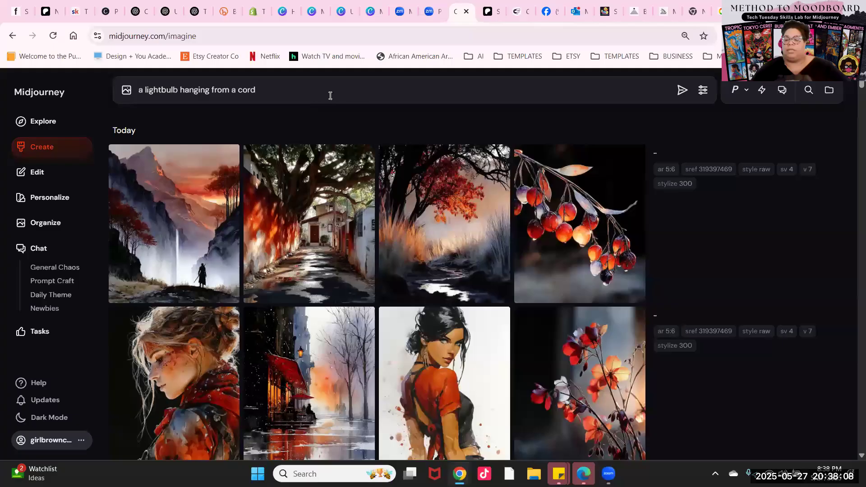
- Add style reference 319397469 from the newest image set to the lightbulb prompt, check the image settings and generate the images
{"action": "mouse_move", "coordinate": [694, 183]}
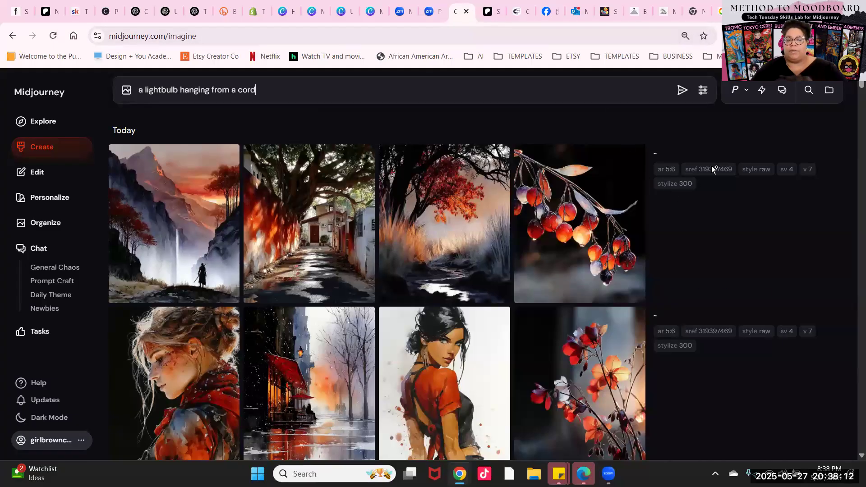
{"action": "left_click", "coordinate": [710, 167]}
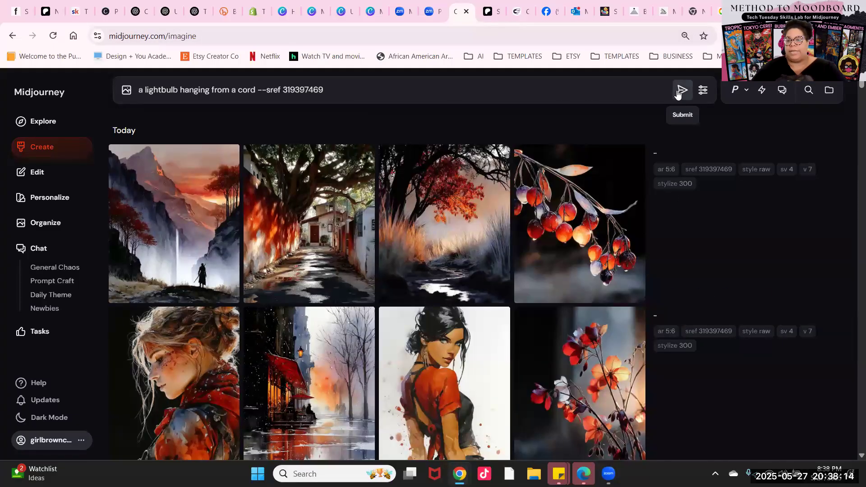
{"action": "left_click", "coordinate": [701, 91]}
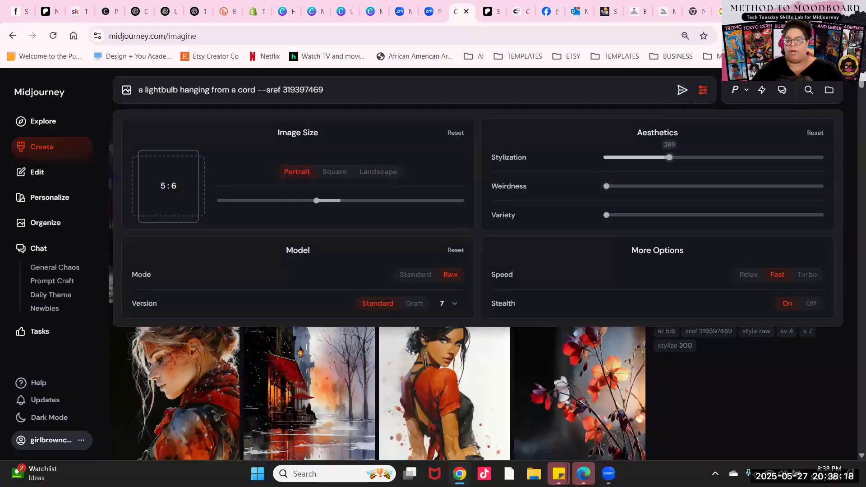
{"action": "left_click", "coordinate": [682, 91]}
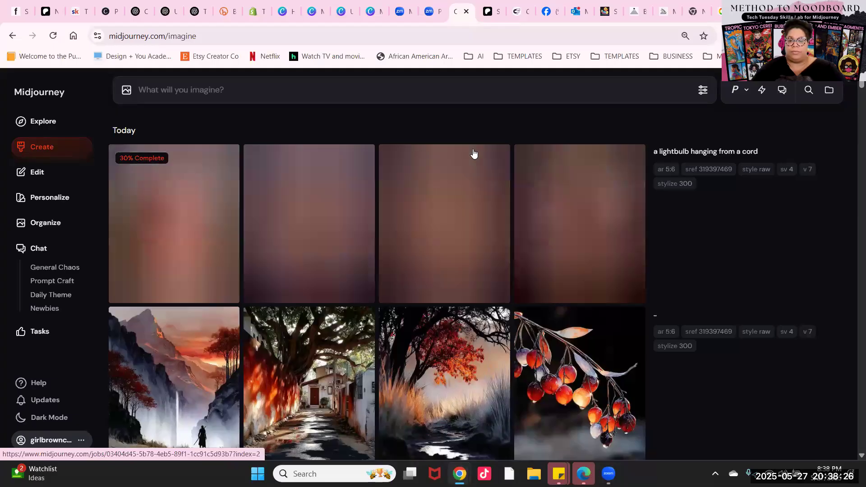
- Find the pink dinosaur in a navy hooded jacket in the image archive and reuse its prompt text
{"action": "left_click", "coordinate": [202, 92]}
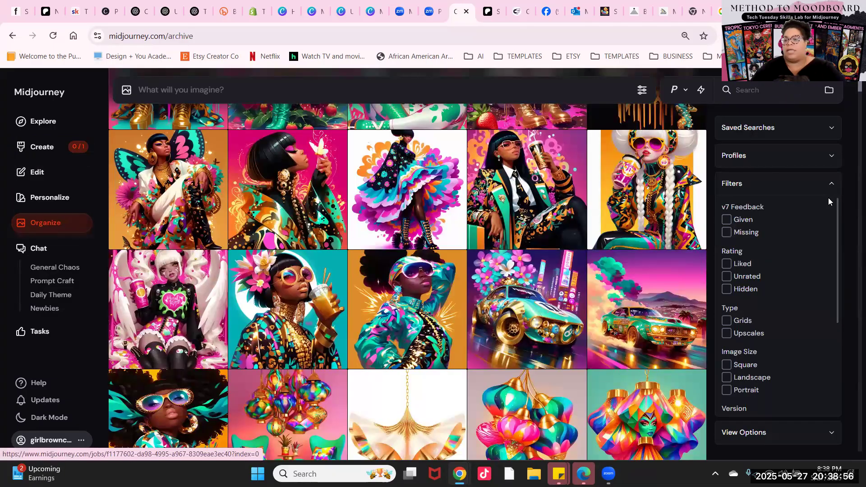
{"action": "left_click_drag", "start_coordinate": [855, 144], "coordinate": [855, 104]}
{"action": "left_click", "coordinate": [855, 92]}
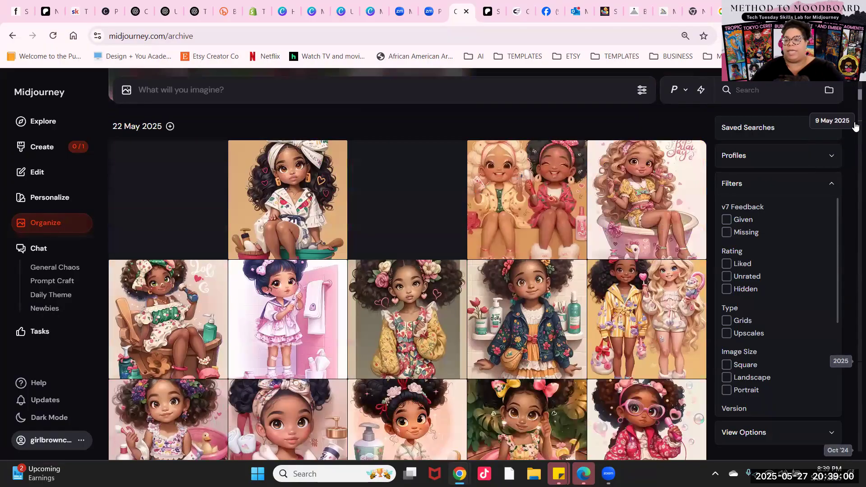
{"action": "left_click", "coordinate": [628, 199]}
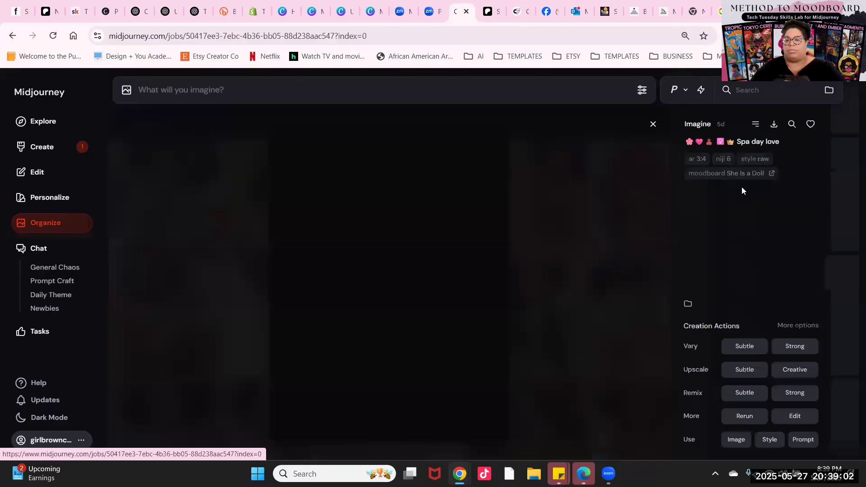
{"action": "scroll", "coordinate": [498, 284], "scroll_direction": "down", "scroll_amount": 6}
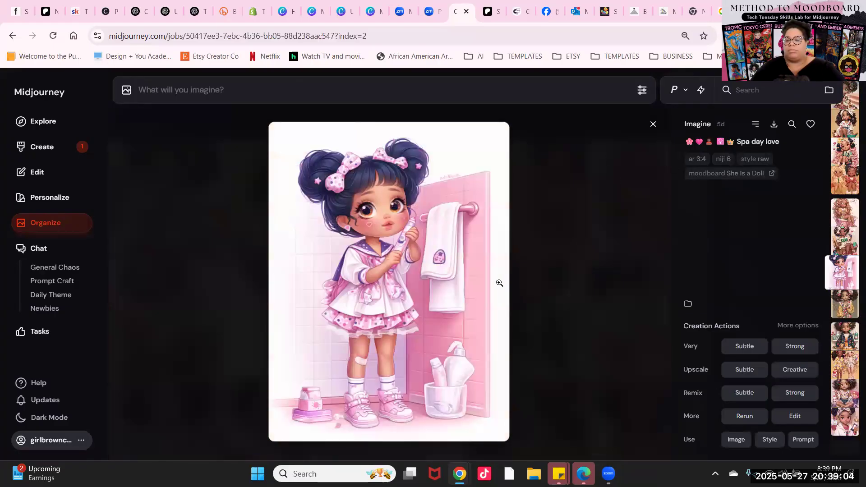
{"action": "scroll", "coordinate": [499, 282], "scroll_direction": "down", "scroll_amount": 2}
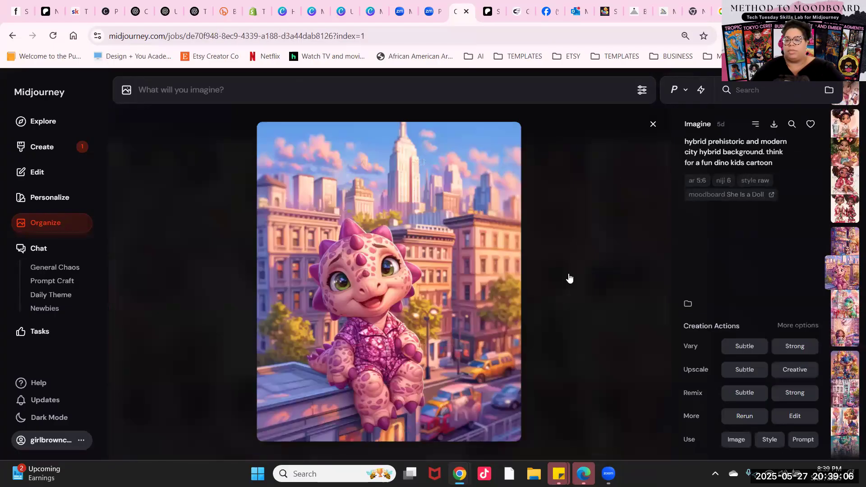
{"action": "left_click", "coordinate": [569, 282]}
{"action": "scroll", "coordinate": [571, 285], "scroll_direction": "down", "scroll_amount": 10}
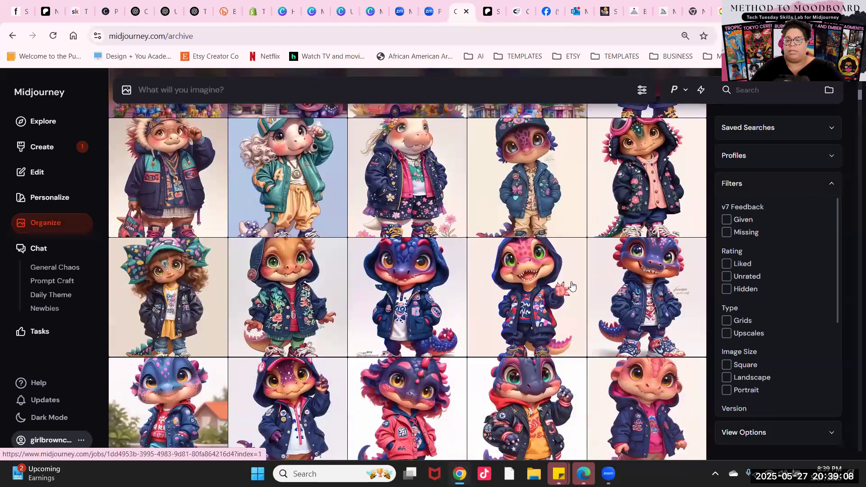
{"action": "left_click", "coordinate": [519, 263]}
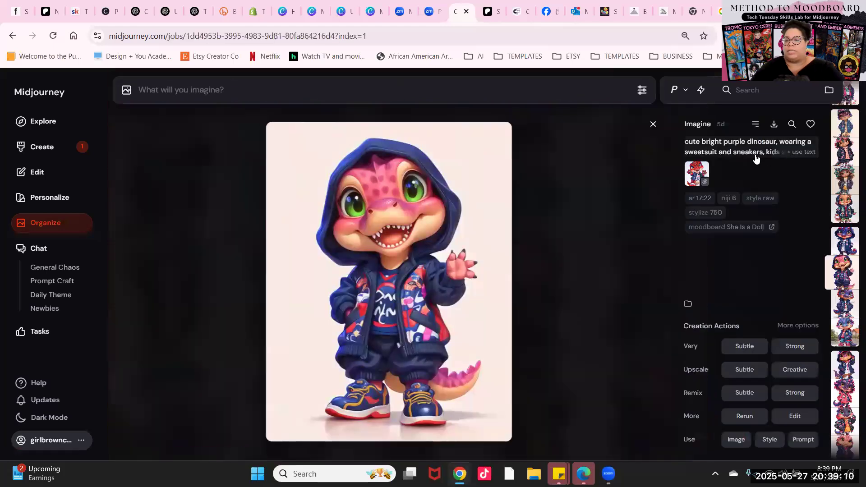
{"action": "left_click", "coordinate": [802, 152]}
- Add the lightbulb set's style reference 319397469 to the dinosaur prompt on the Create page and generate the images
{"action": "left_click", "coordinate": [50, 147]}
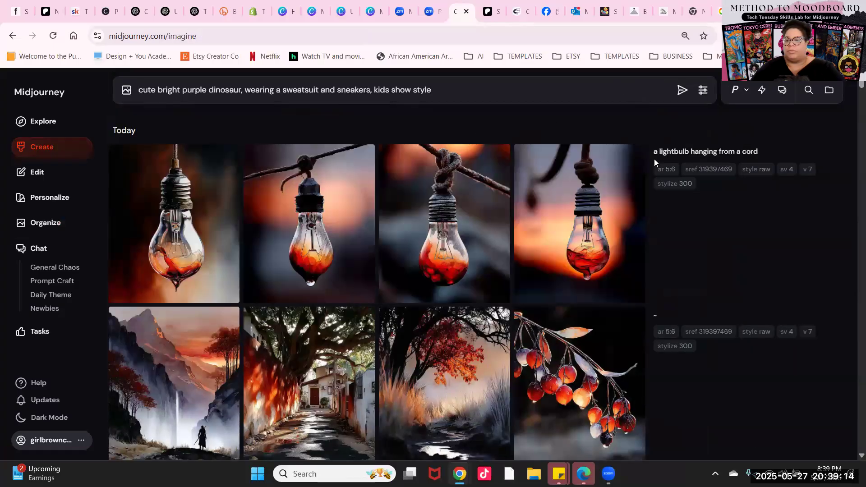
{"action": "left_click", "coordinate": [707, 172]}
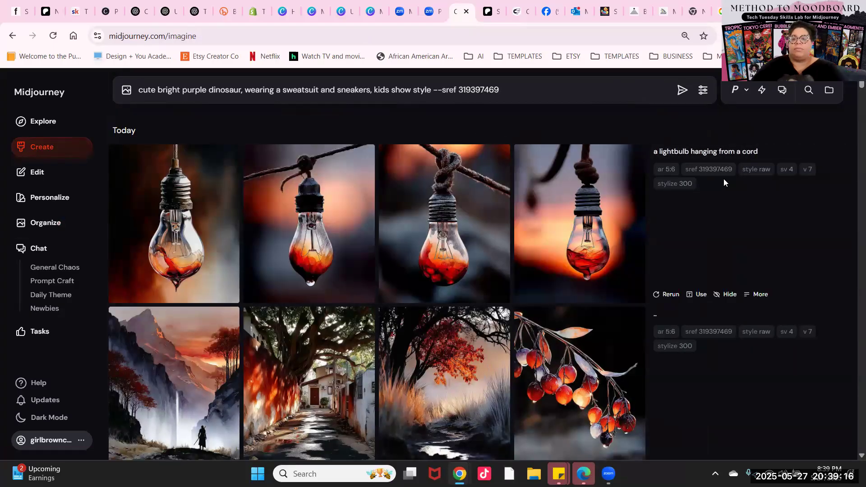
{"action": "key", "text": "Return"}
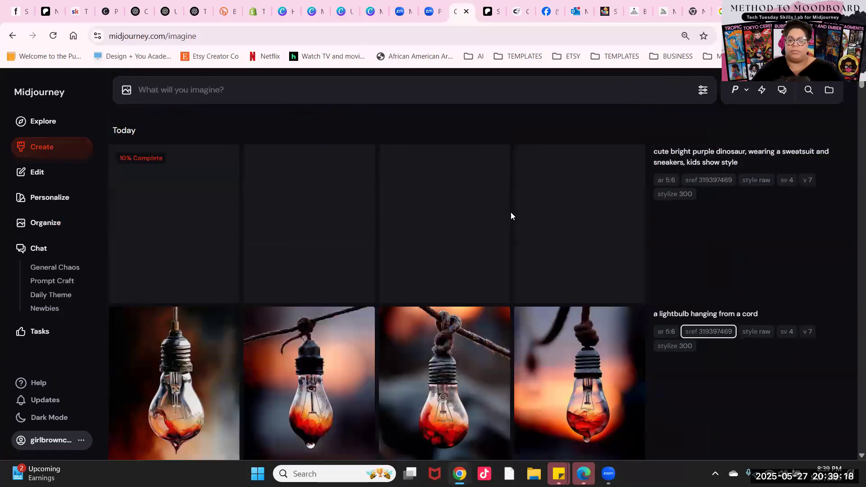
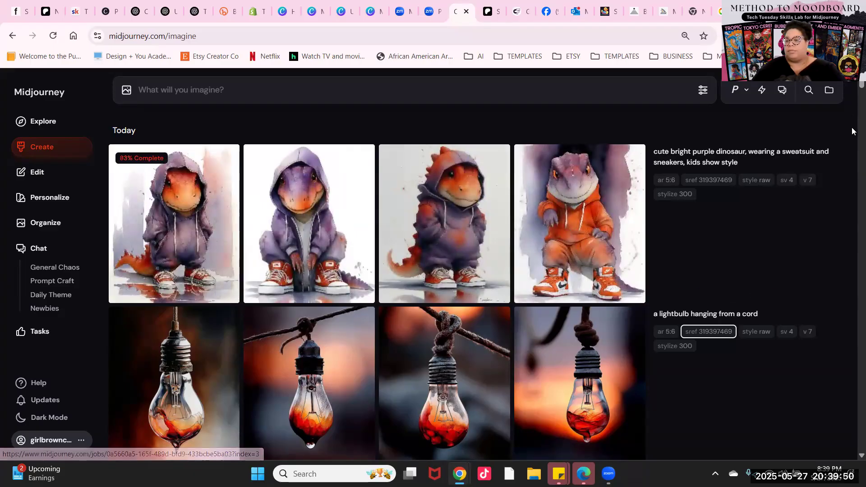
- Reuse the oil painting prompt of the woman with an afro and lavender dress, add style reference 319397469 and generate the images
{"action": "scroll", "coordinate": [852, 201], "scroll_direction": "down", "scroll_amount": 10}
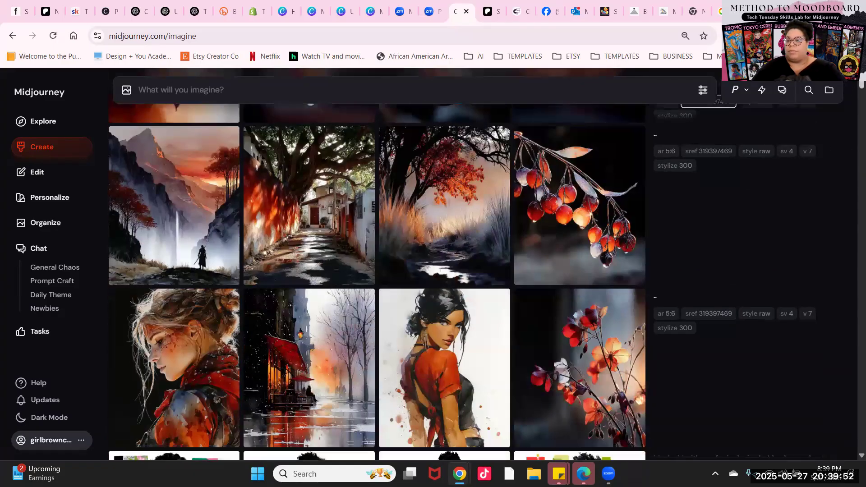
{"action": "left_click_drag", "start_coordinate": [852, 89], "coordinate": [846, 129]}
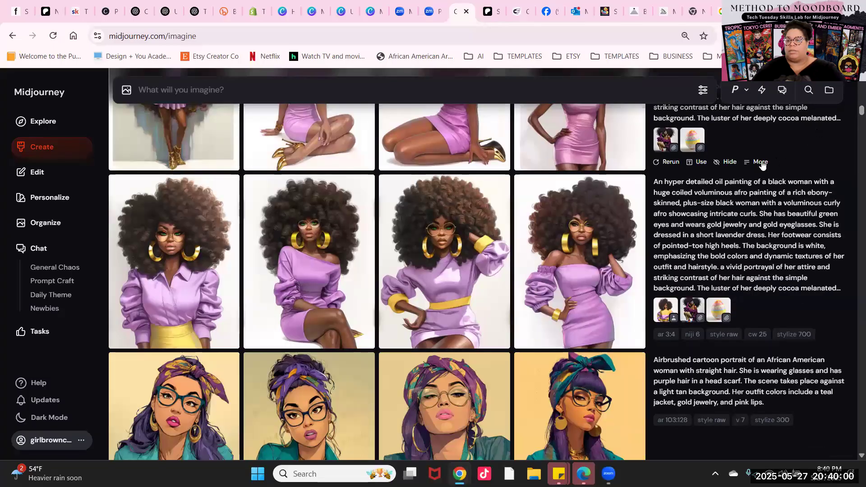
{"action": "left_click", "coordinate": [677, 195]}
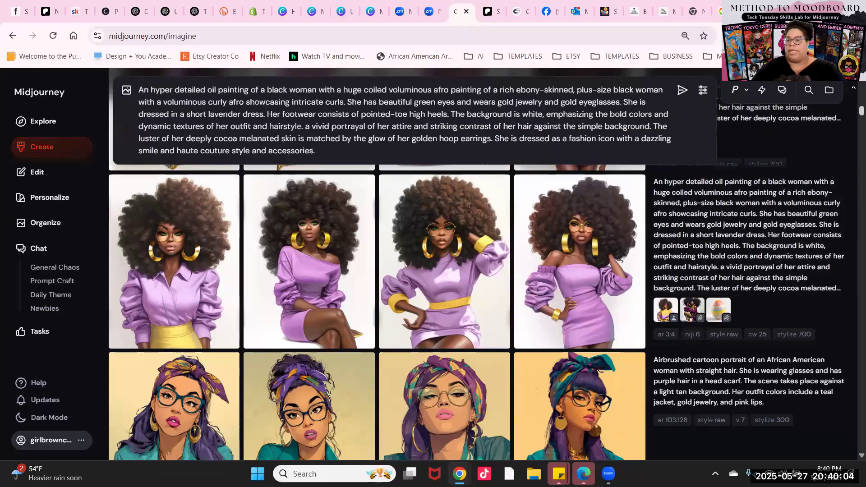
{"action": "left_click_drag", "start_coordinate": [861, 111], "coordinate": [859, 81]}
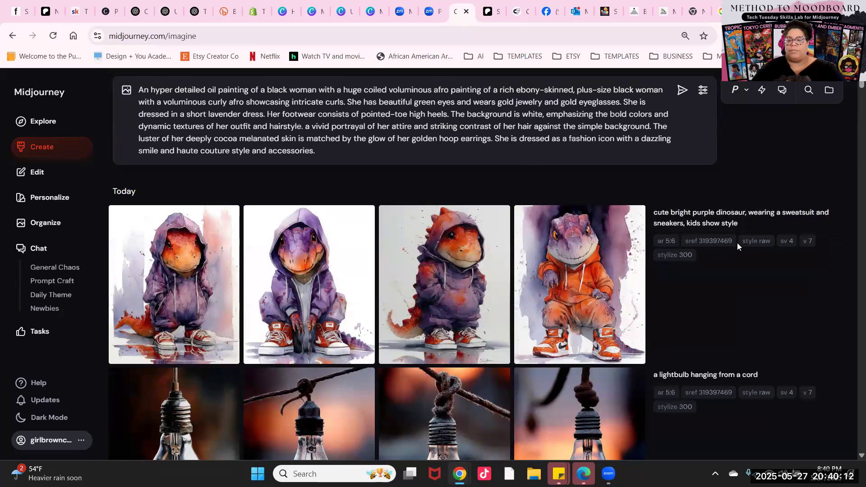
{"action": "left_click", "coordinate": [708, 241]}
{"action": "key", "text": "Return"}
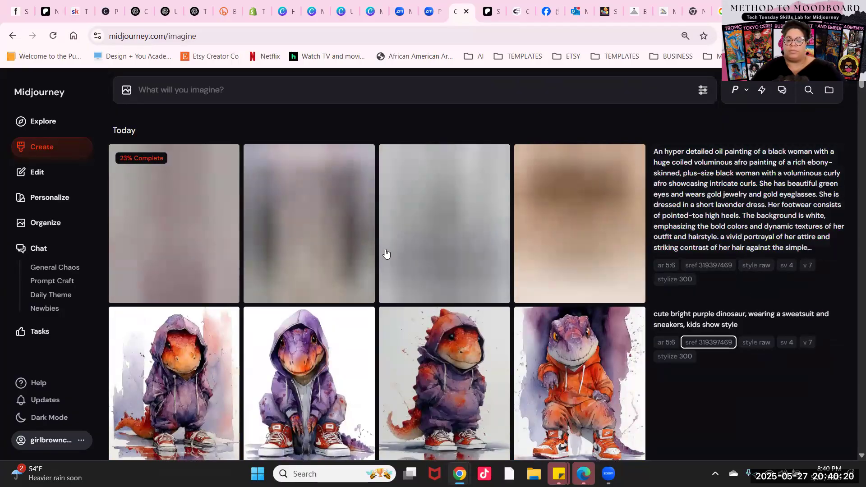
- Compare the portrait, dinosaur, lightbulb and prompt-free image sets that share style reference 319397469 in the feed
{"action": "scroll", "coordinate": [403, 258], "scroll_direction": "down", "scroll_amount": 2}
{"action": "scroll", "coordinate": [402, 259], "scroll_direction": "down", "scroll_amount": 12}
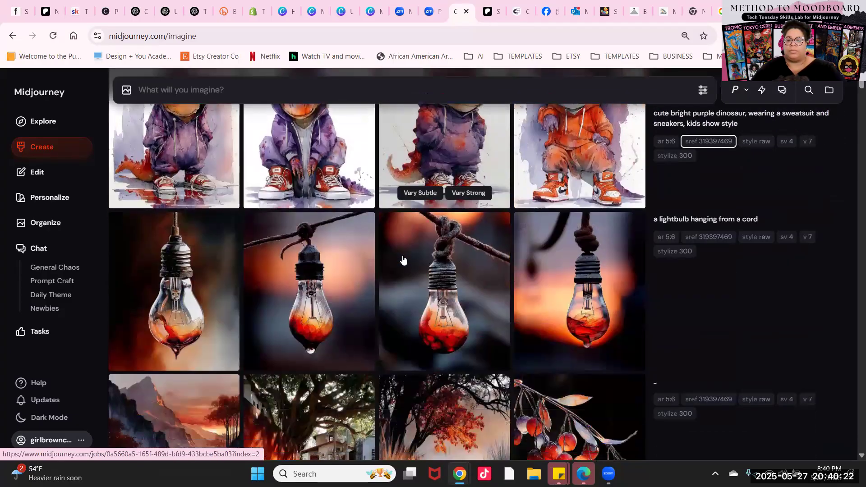
{"action": "scroll", "coordinate": [402, 260], "scroll_direction": "up", "scroll_amount": 10}
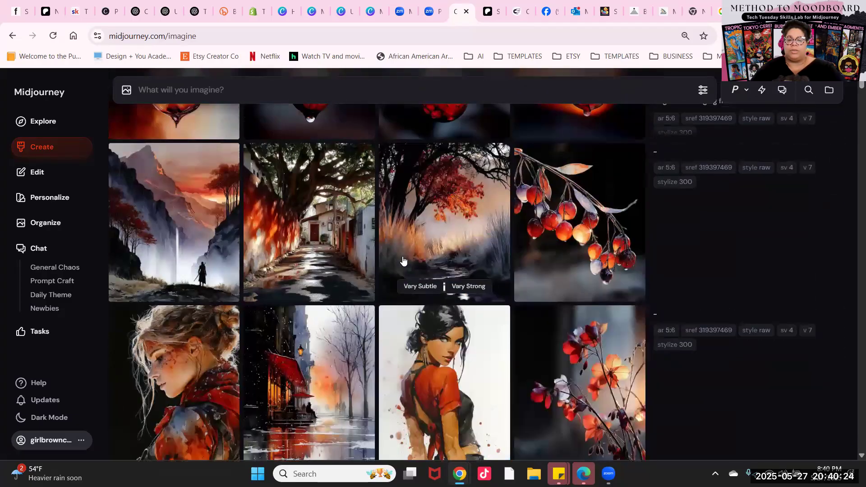
{"action": "scroll", "coordinate": [403, 261], "scroll_direction": "up", "scroll_amount": 5}
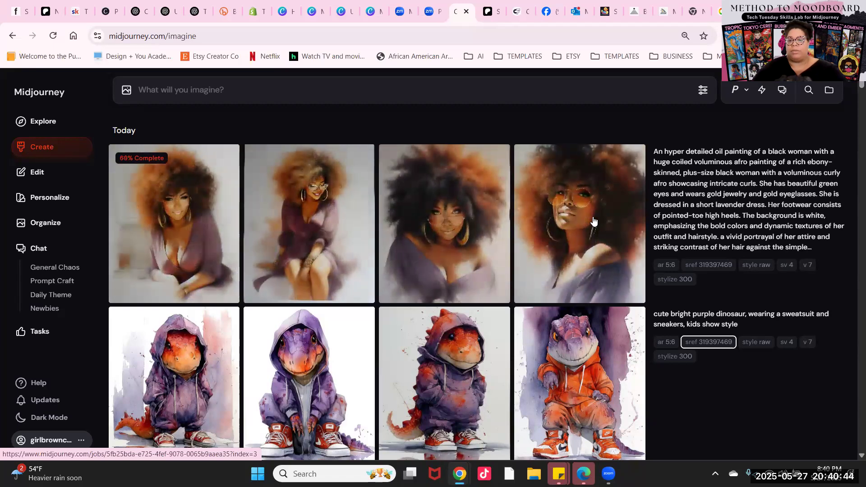
{"action": "scroll", "coordinate": [574, 317], "scroll_direction": "down", "scroll_amount": 3}
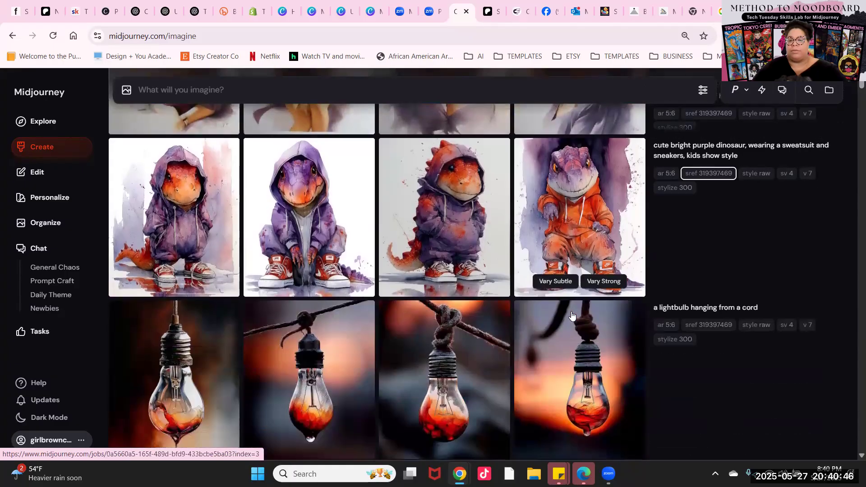
{"action": "scroll", "coordinate": [574, 317], "scroll_direction": "down", "scroll_amount": 5}
{"action": "scroll", "coordinate": [575, 317], "scroll_direction": "down", "scroll_amount": 5}
{"action": "scroll", "coordinate": [575, 317], "scroll_direction": "up", "scroll_amount": 10}
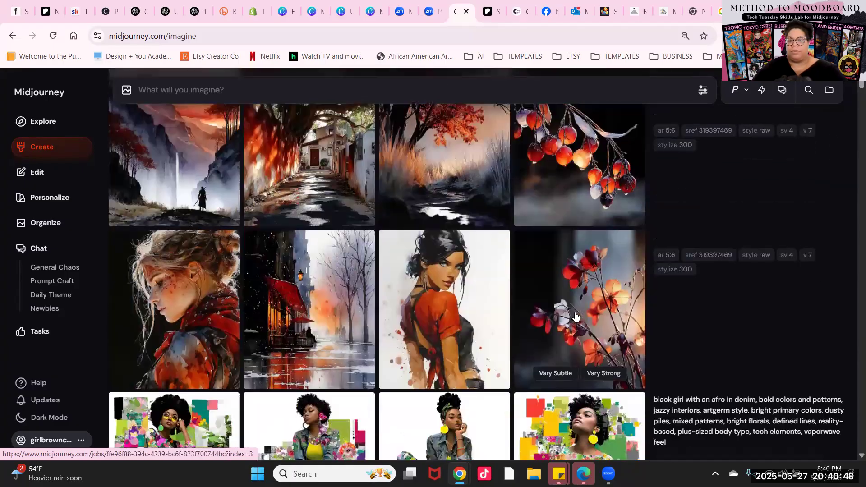
{"action": "scroll", "coordinate": [575, 317], "scroll_direction": "up", "scroll_amount": 4}
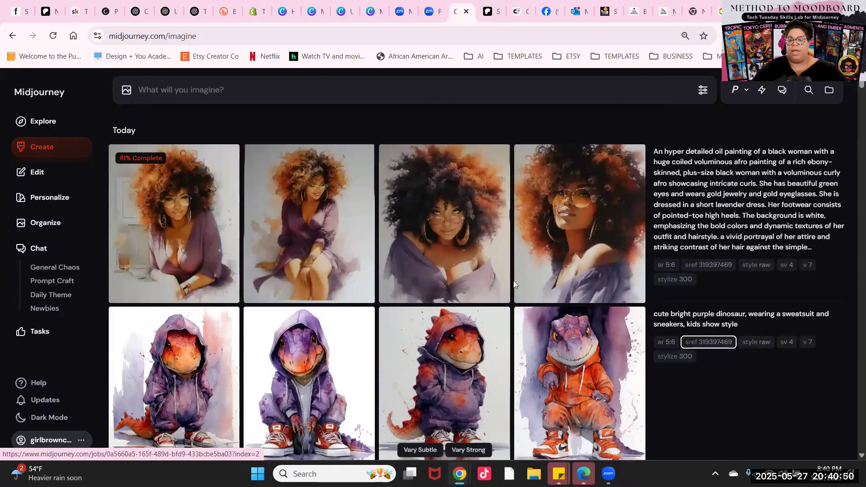
{"action": "scroll", "coordinate": [586, 270], "scroll_direction": "down", "scroll_amount": 4}
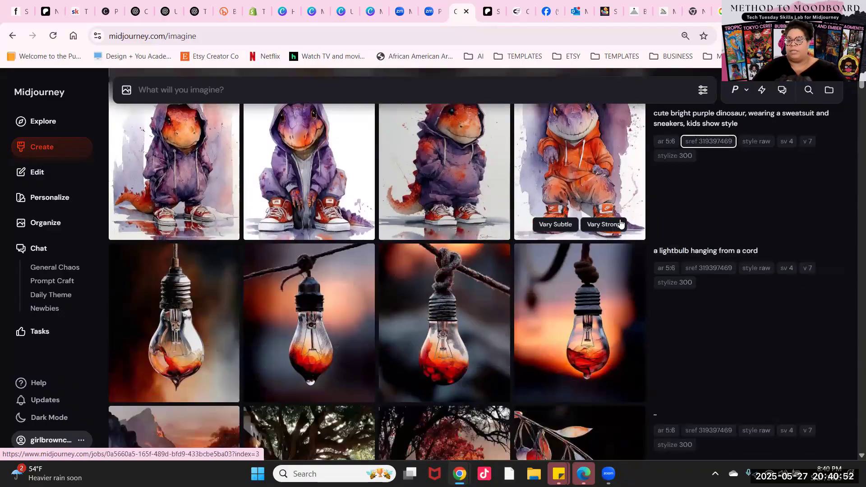
- Generate images for "my dream vacation, a rustic beach house near the ocean" with the portrait set's style reference 319397469
{"action": "scroll", "coordinate": [620, 236], "scroll_direction": "down", "scroll_amount": 2}
{"action": "scroll", "coordinate": [621, 236], "scroll_direction": "down", "scroll_amount": 3}
{"action": "scroll", "coordinate": [620, 237], "scroll_direction": "up", "scroll_amount": 10}
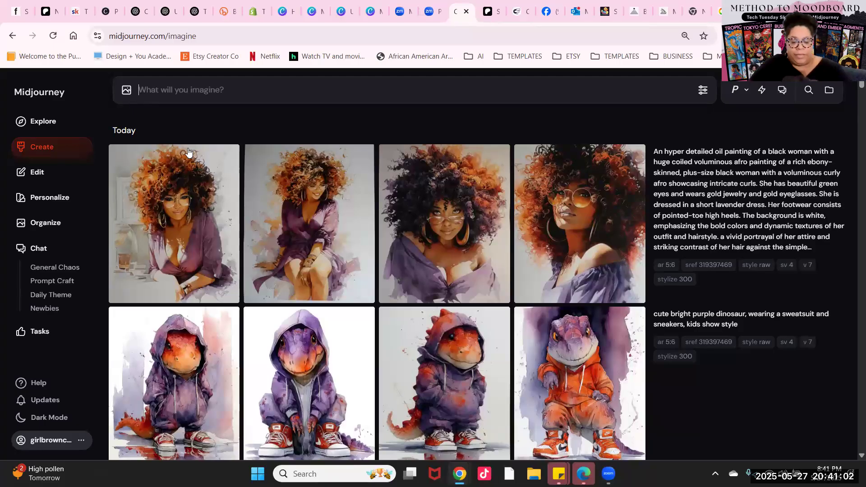
{"action": "mouse_move", "coordinate": [188, 153]}
{"action": "type", "text": "my dream vac"}
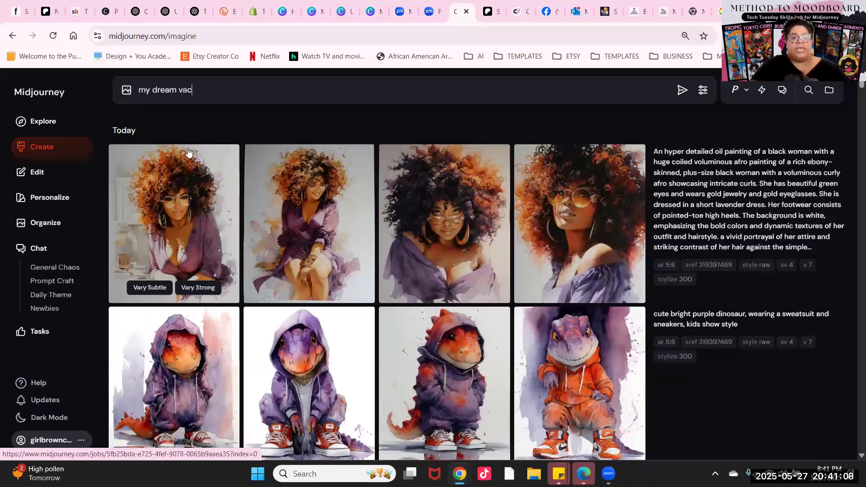
{"action": "type", "text": "ation"}
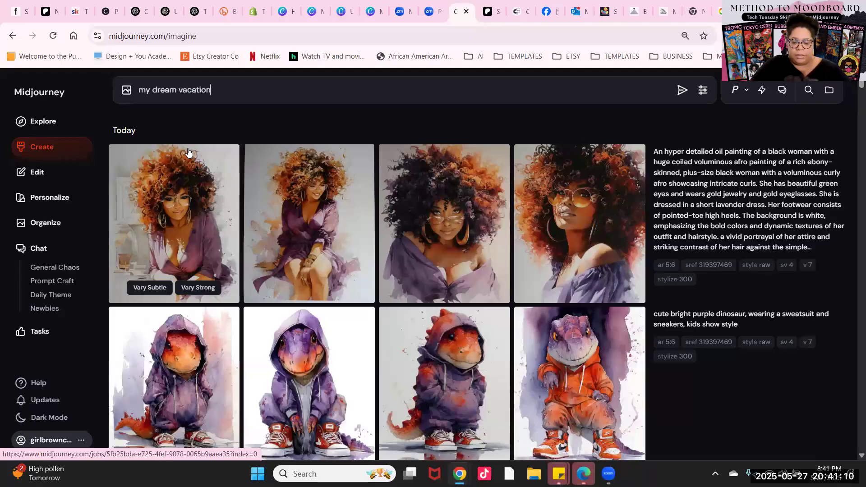
{"action": "type", "text": ", a"}
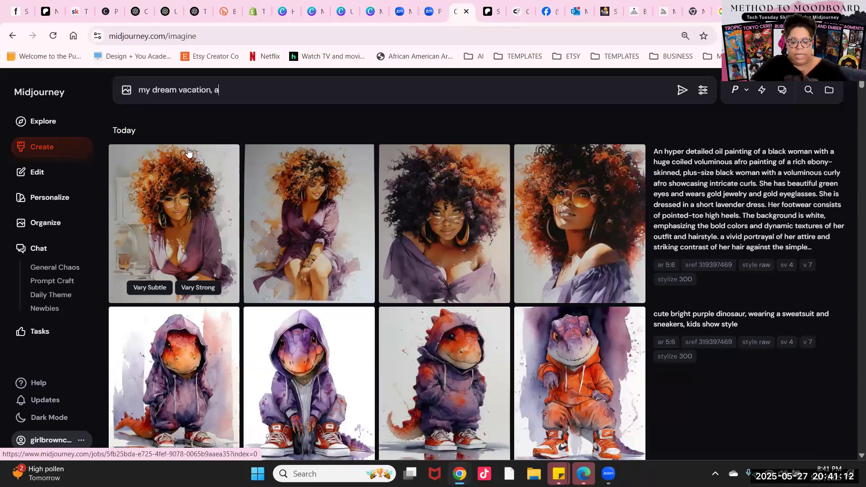
{"action": "type", "text": " rustic beach "}
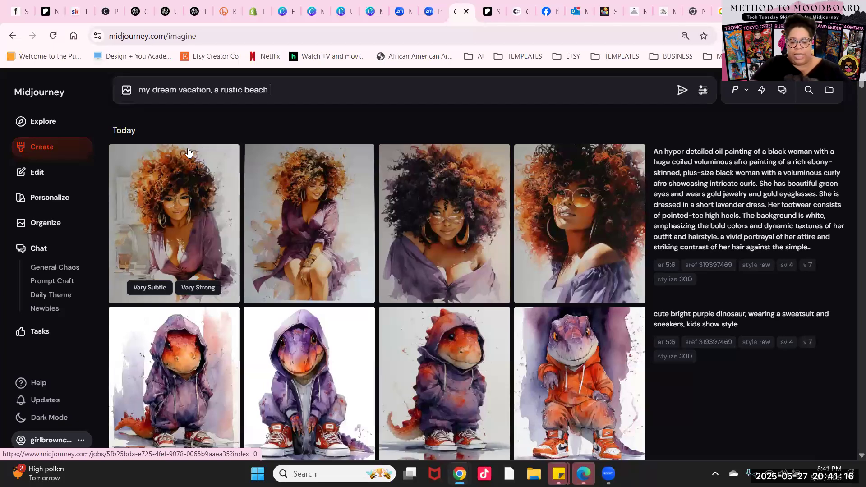
{"action": "type", "text": "house n"}
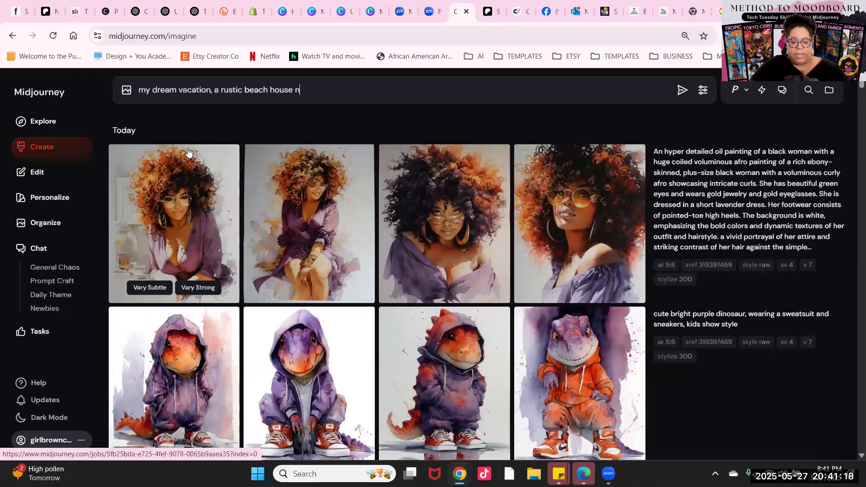
{"action": "type", "text": "ear the ocean"}
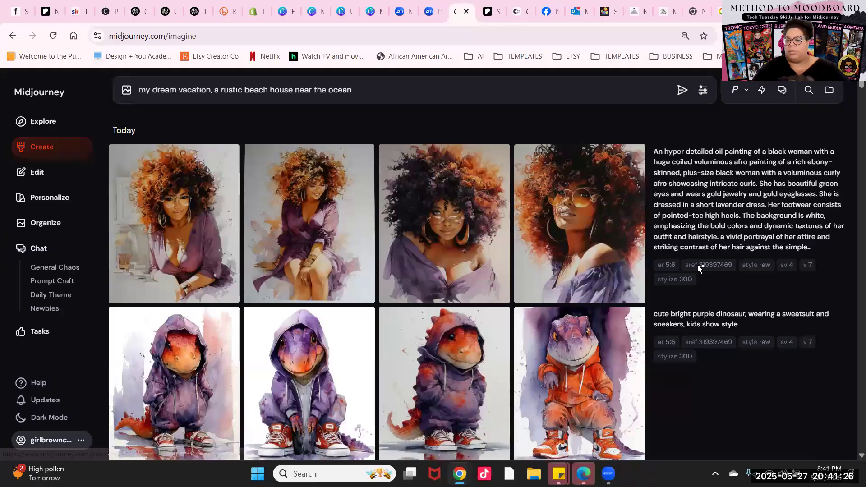
{"action": "left_click", "coordinate": [718, 266]}
{"action": "key", "text": "Return"}
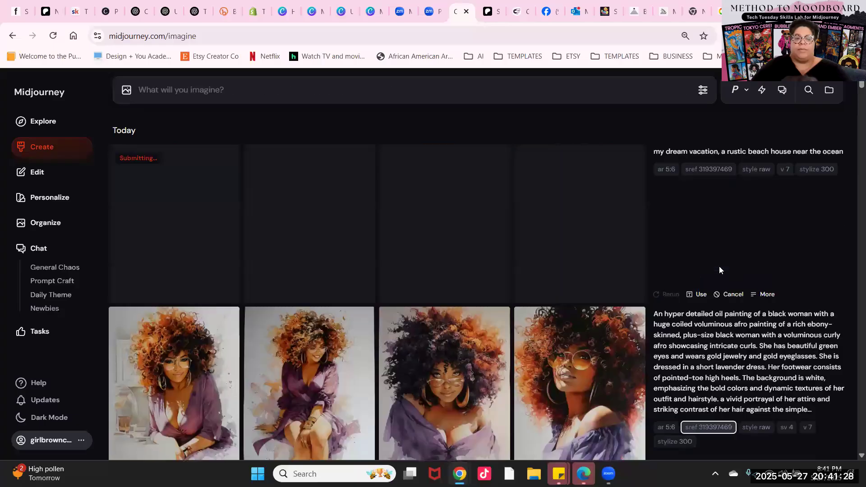
- Compare the beach house images with the portrait, dinosaur, lightbulb and prompt-free sets that share style reference 319397469
{"action": "scroll", "coordinate": [532, 192], "scroll_direction": "down", "scroll_amount": 3}
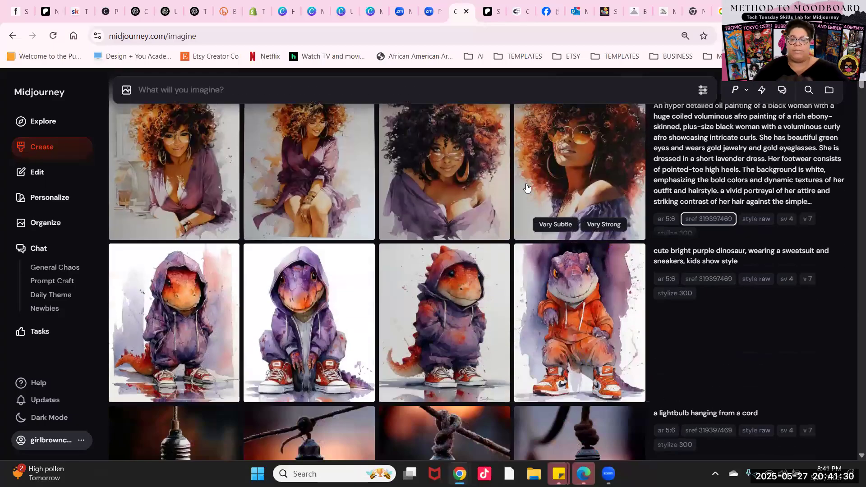
{"action": "scroll", "coordinate": [526, 186], "scroll_direction": "up", "scroll_amount": 3}
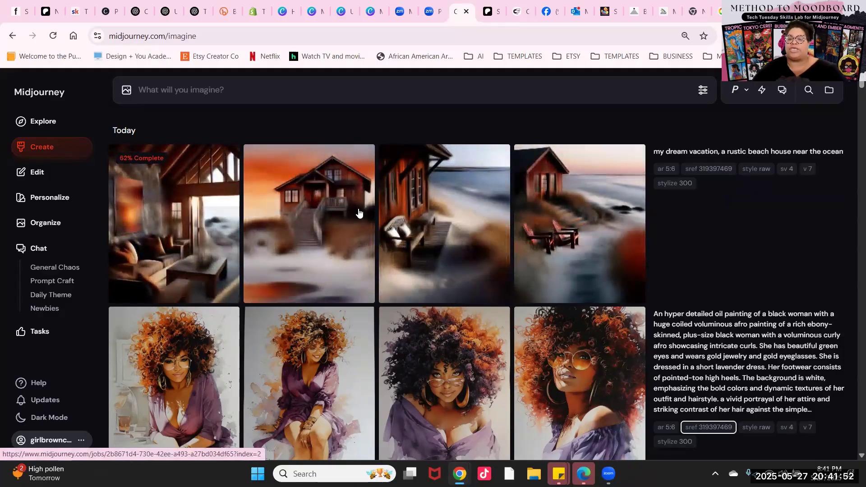
{"action": "scroll", "coordinate": [359, 212], "scroll_direction": "down", "scroll_amount": 3}
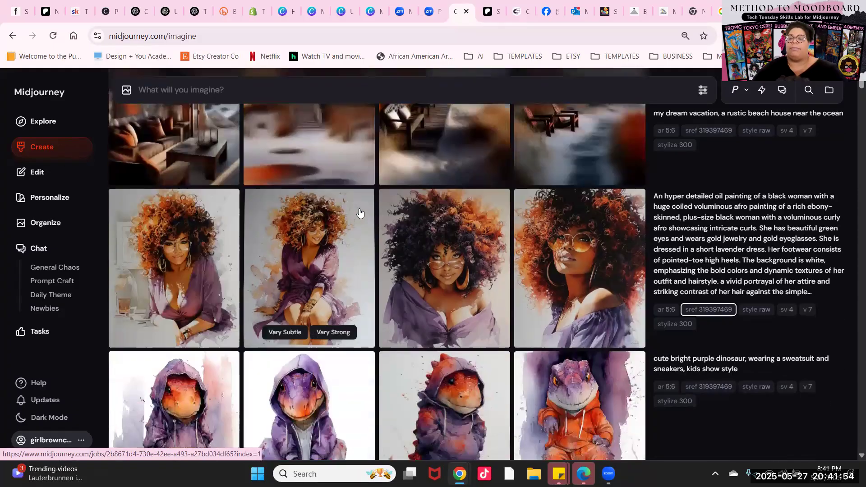
{"action": "scroll", "coordinate": [359, 212], "scroll_direction": "down", "scroll_amount": 5}
{"action": "scroll", "coordinate": [359, 212], "scroll_direction": "down", "scroll_amount": 5}
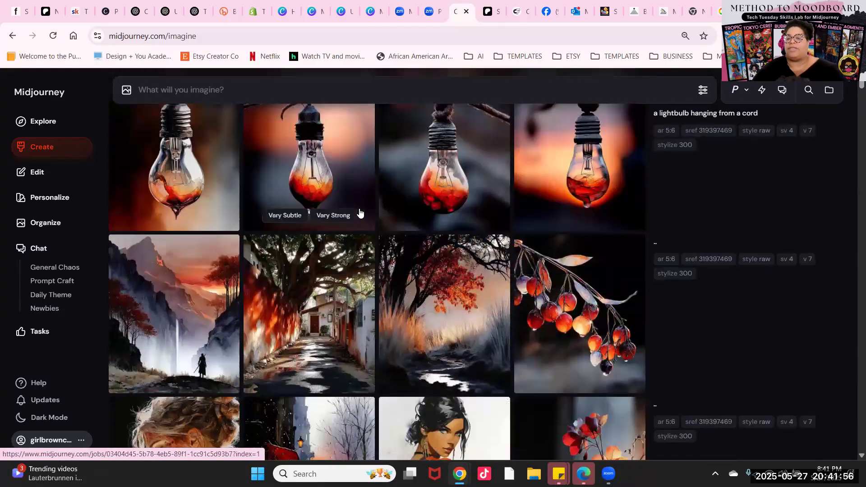
{"action": "scroll", "coordinate": [360, 212], "scroll_direction": "down", "scroll_amount": 3}
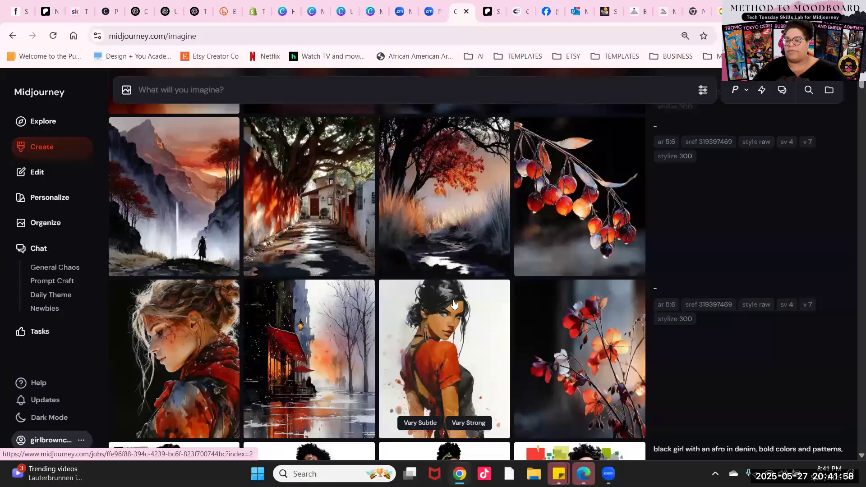
{"action": "scroll", "coordinate": [582, 306], "scroll_direction": "up", "scroll_amount": 12}
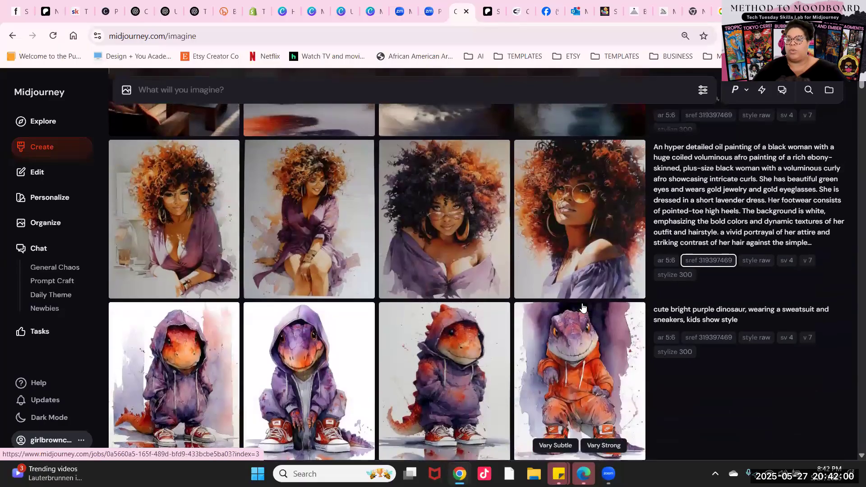
{"action": "scroll", "coordinate": [582, 304], "scroll_direction": "up", "scroll_amount": 4}
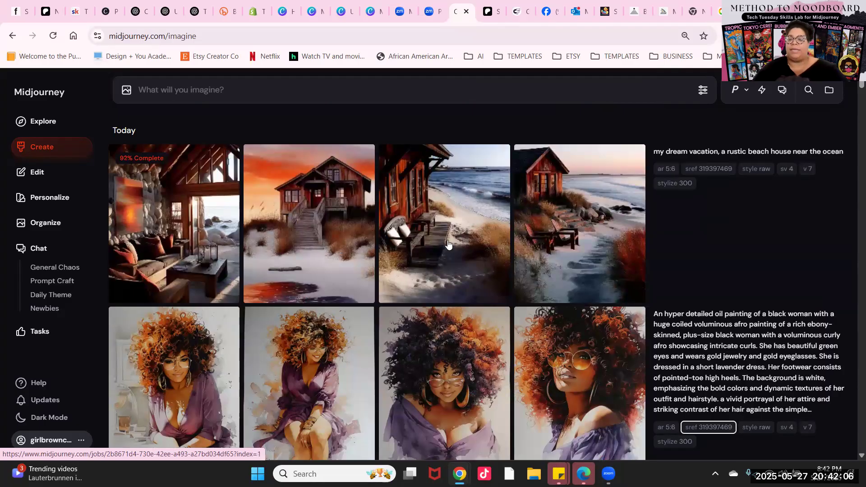
{"action": "scroll", "coordinate": [560, 257], "scroll_direction": "down", "scroll_amount": 13}
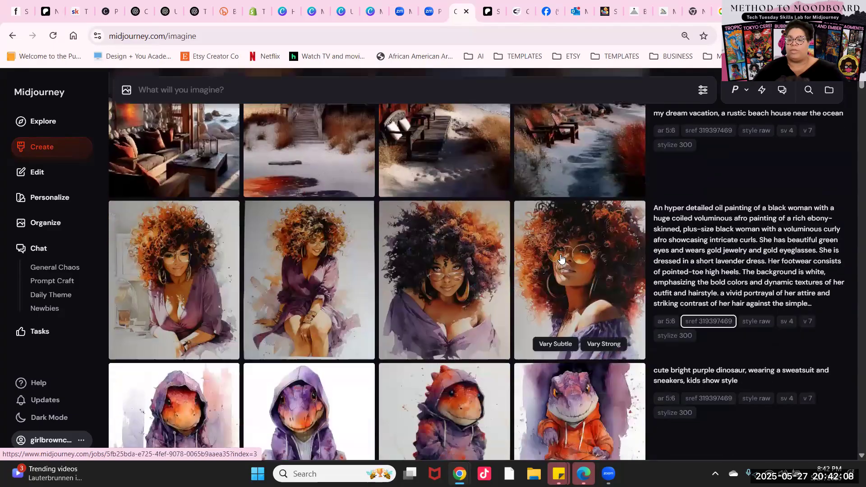
{"action": "scroll", "coordinate": [560, 258], "scroll_direction": "down", "scroll_amount": 1}
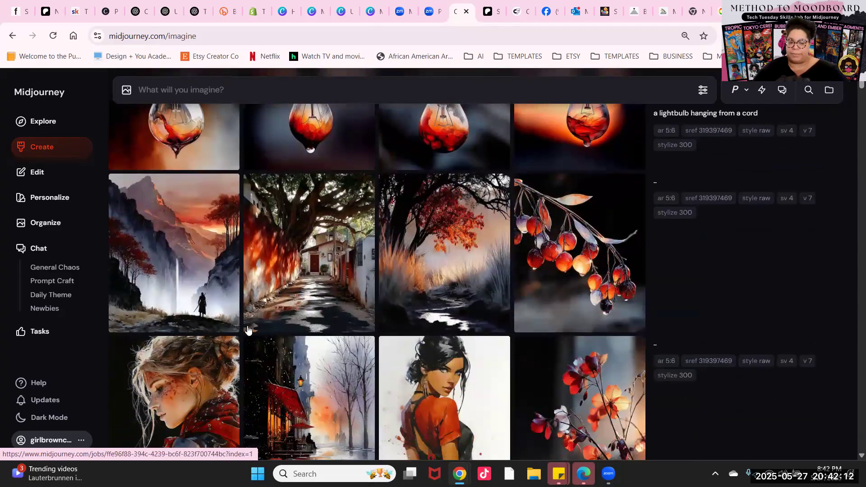
{"action": "scroll", "coordinate": [412, 290], "scroll_direction": "up", "scroll_amount": 12}
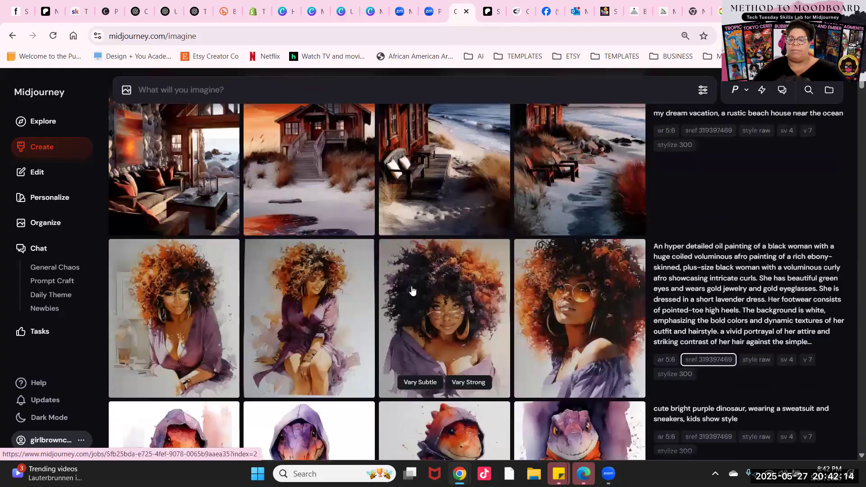
{"action": "scroll", "coordinate": [412, 289], "scroll_direction": "up", "scroll_amount": 2}
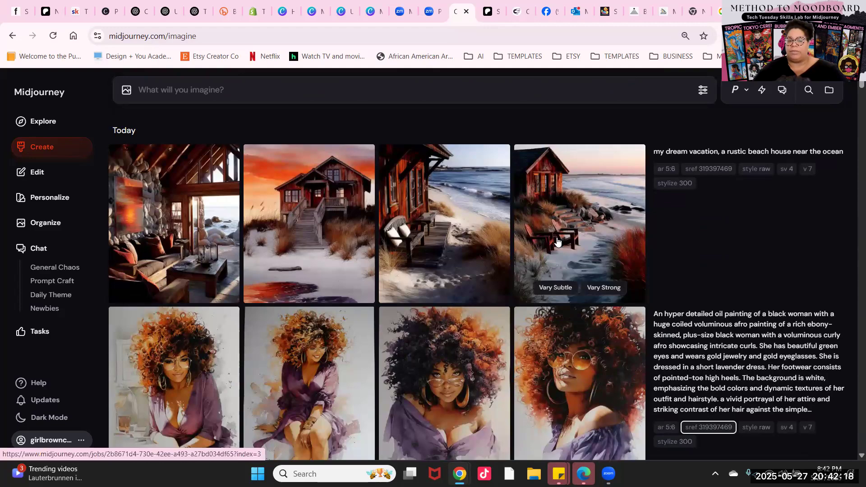
{"action": "scroll", "coordinate": [557, 242], "scroll_direction": "down", "scroll_amount": 15}
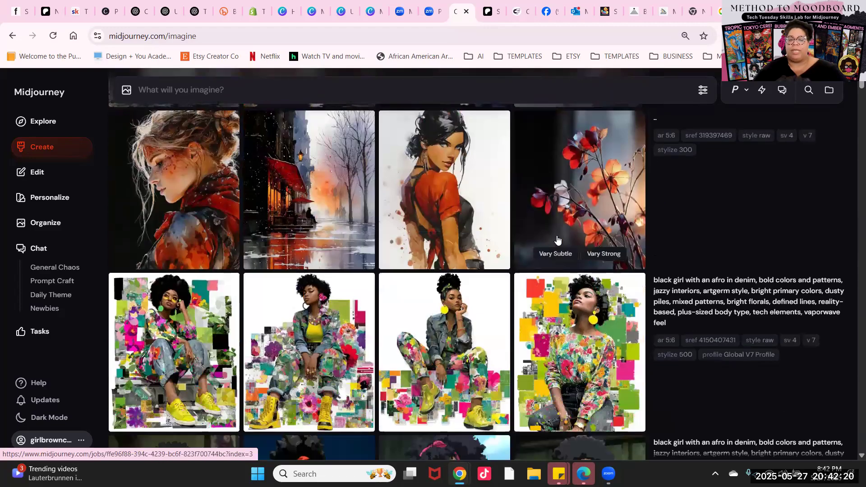
{"action": "scroll", "coordinate": [557, 240], "scroll_direction": "up", "scroll_amount": 9}
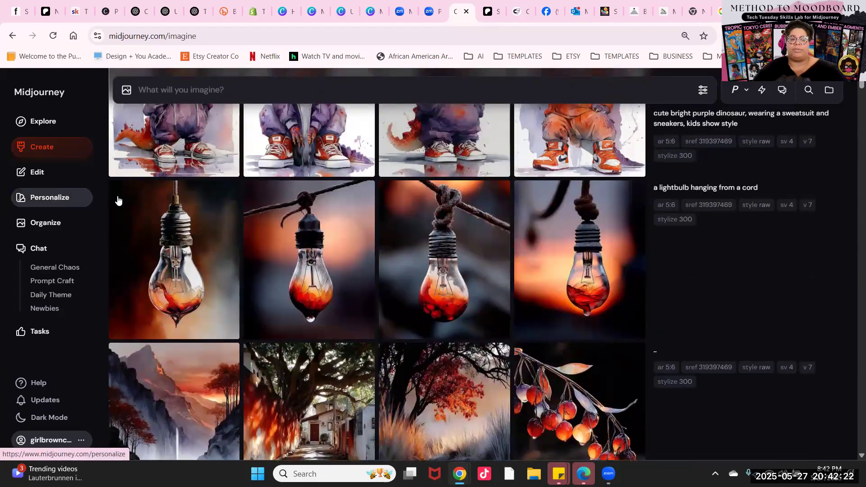
- Create a new V7 moodboard from the Personalize page and open the gallery for choosing its images
{"action": "left_click", "coordinate": [118, 200]}
{"action": "scroll", "coordinate": [466, 234], "scroll_direction": "down", "scroll_amount": 5}
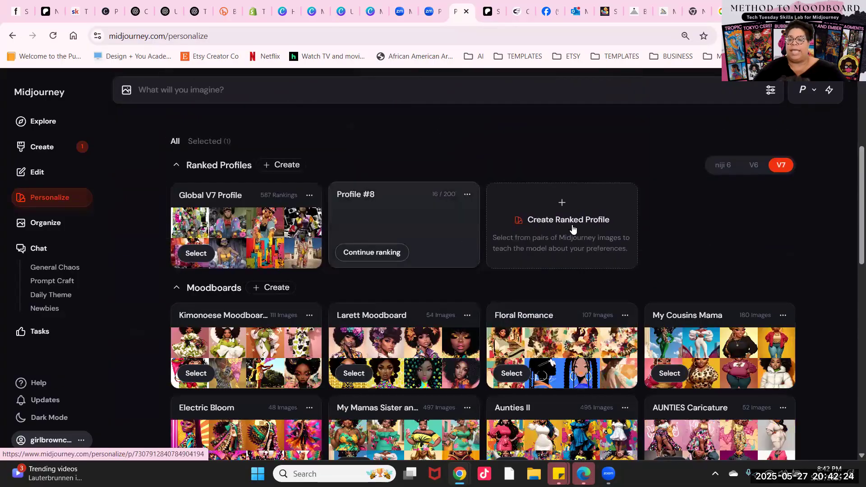
{"action": "scroll", "coordinate": [572, 229], "scroll_direction": "down", "scroll_amount": 14}
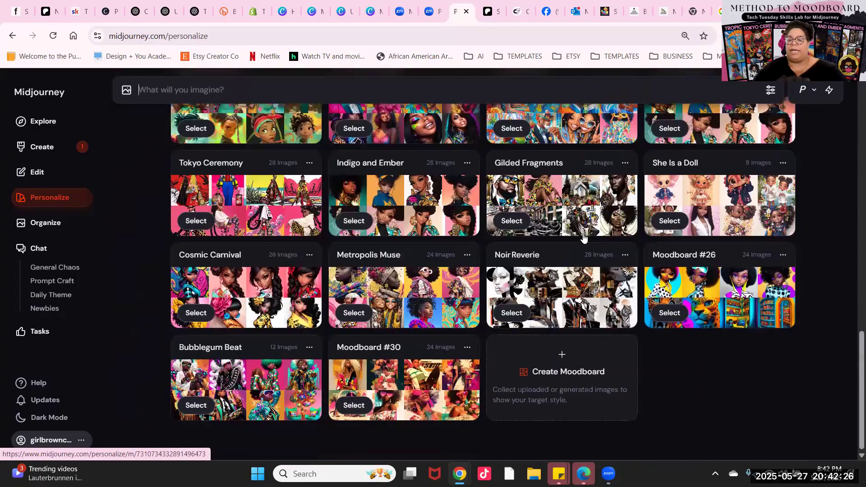
{"action": "left_click", "coordinate": [587, 364]}
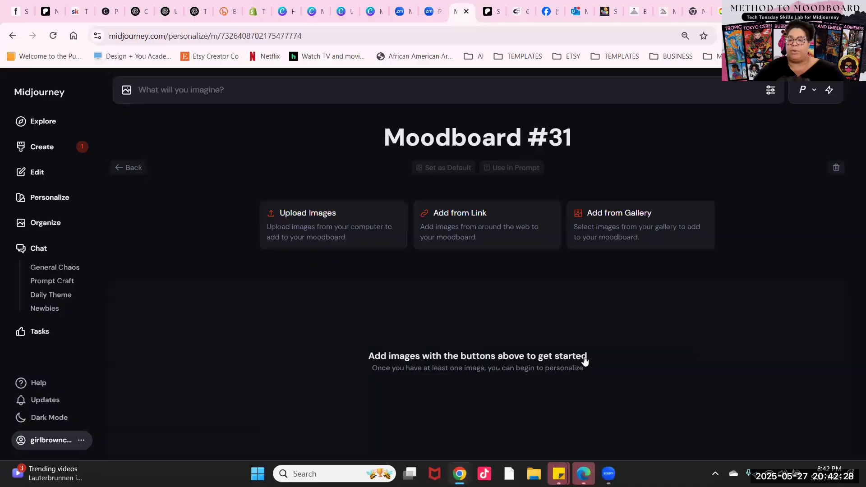
{"action": "left_click", "coordinate": [635, 215]}
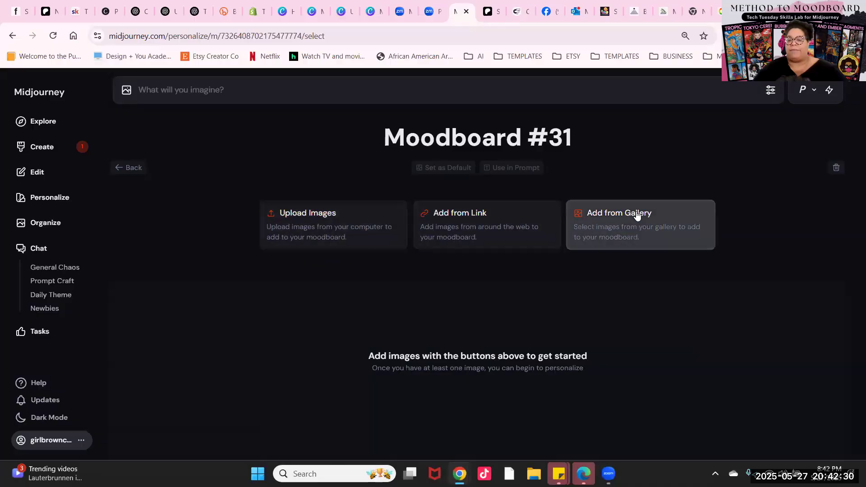
- Add all beach house, portrait, dinosaur, lightbulb and prompt-free images made with style reference 319397469 to the moodboard
{"action": "mouse_move", "coordinate": [170, 254]}
{"action": "left_mouse_down"}
{"action": "mouse_move", "coordinate": [668, 240]}
{"action": "mouse_move", "coordinate": [664, 336]}
{"action": "mouse_move", "coordinate": [651, 341]}
{"action": "mouse_move", "coordinate": [395, 369]}
{"action": "mouse_move", "coordinate": [174, 373]}
{"action": "mouse_move", "coordinate": [271, 353]}
{"action": "mouse_move", "coordinate": [193, 336]}
{"action": "mouse_move", "coordinate": [178, 341]}
{"action": "mouse_move", "coordinate": [653, 338]}
{"action": "mouse_move", "coordinate": [522, 359]}
{"action": "mouse_move", "coordinate": [404, 307]}
{"action": "left_mouse_up"}
{"action": "scroll", "coordinate": [226, 342], "scroll_direction": "down", "scroll_amount": 2}
{"action": "scroll", "coordinate": [451, 333], "scroll_direction": "down", "scroll_amount": 2}
{"action": "left_click_drag", "start_coordinate": [193, 334], "coordinate": [669, 343]}
{"action": "scroll", "coordinate": [510, 338], "scroll_direction": "down", "scroll_amount": 3}
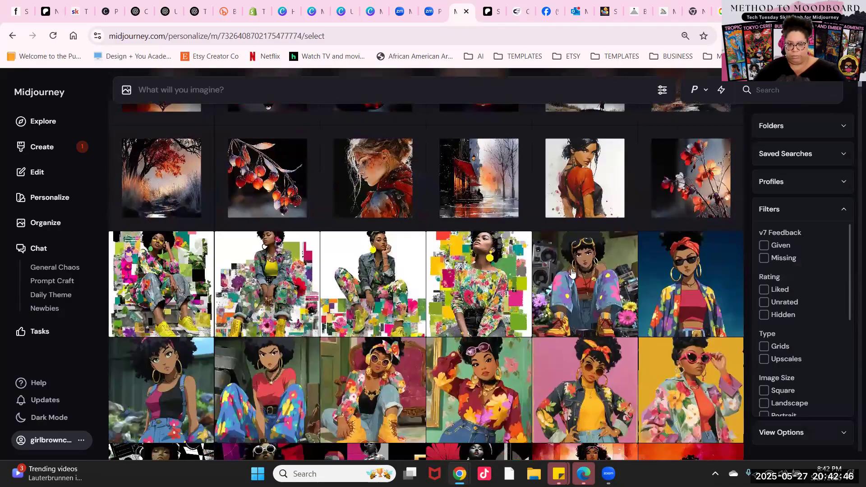
{"action": "scroll", "coordinate": [478, 222], "scroll_direction": "up", "scroll_amount": 7}
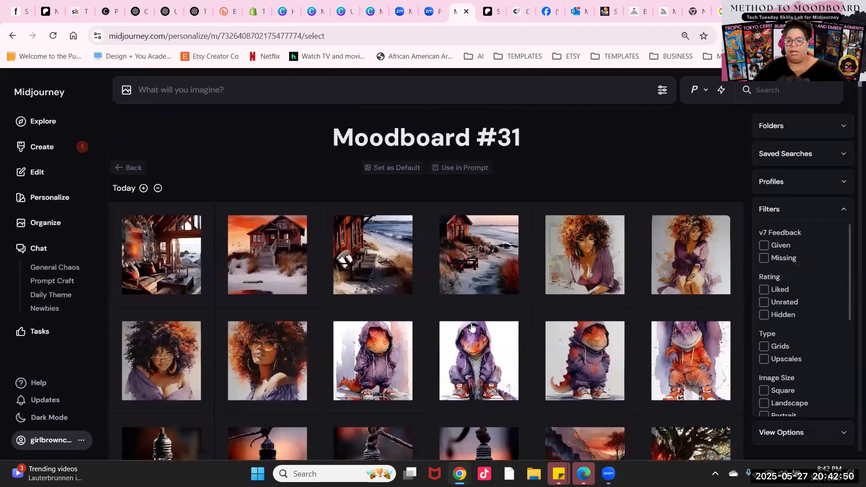
{"action": "scroll", "coordinate": [473, 327], "scroll_direction": "down", "scroll_amount": 5}
{"action": "scroll", "coordinate": [564, 294], "scroll_direction": "up", "scroll_amount": 4}
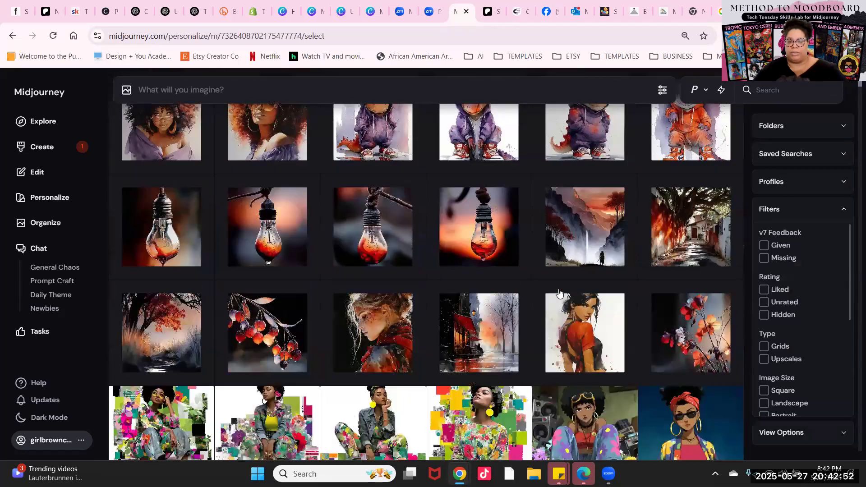
- Add the image of the woman seated on a sofa in a red and purple room to the moodboard
{"action": "scroll", "coordinate": [559, 293], "scroll_direction": "down", "scroll_amount": 15}
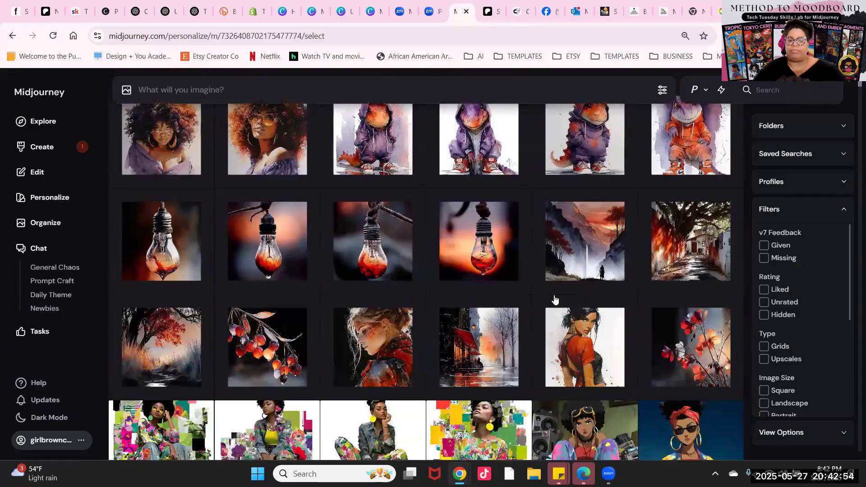
{"action": "scroll", "coordinate": [555, 300], "scroll_direction": "up", "scroll_amount": 4}
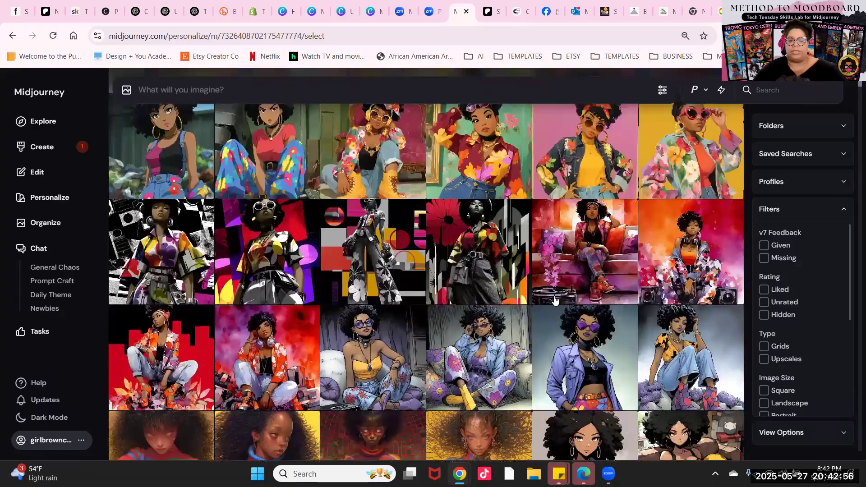
{"action": "left_click", "coordinate": [601, 329]}
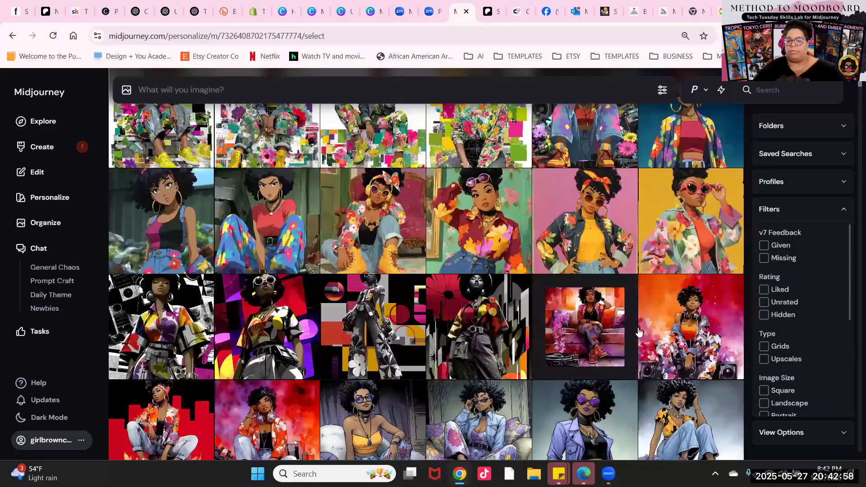
- Add the remaining red-toned portraits of the seated woman to Moodboard #31 and return to the moodboard's page
{"action": "left_click", "coordinate": [666, 324]}
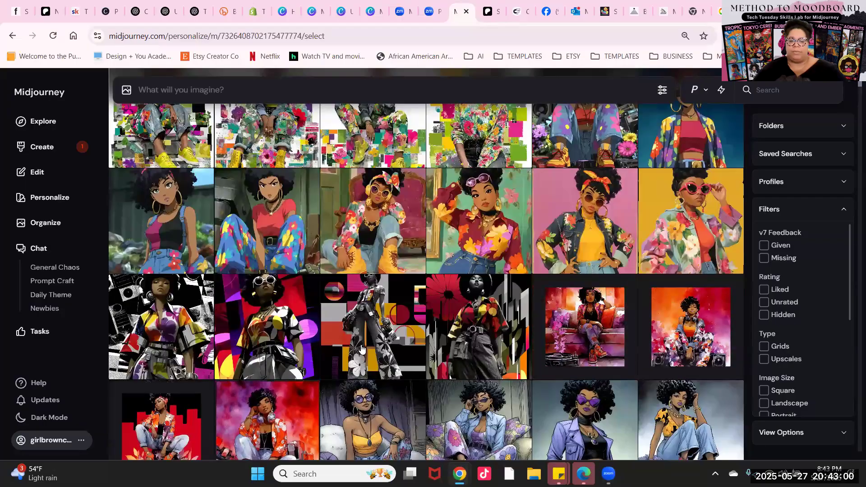
{"action": "scroll", "coordinate": [373, 308], "scroll_direction": "up", "scroll_amount": 6}
{"action": "scroll", "coordinate": [373, 308], "scroll_direction": "up", "scroll_amount": 5}
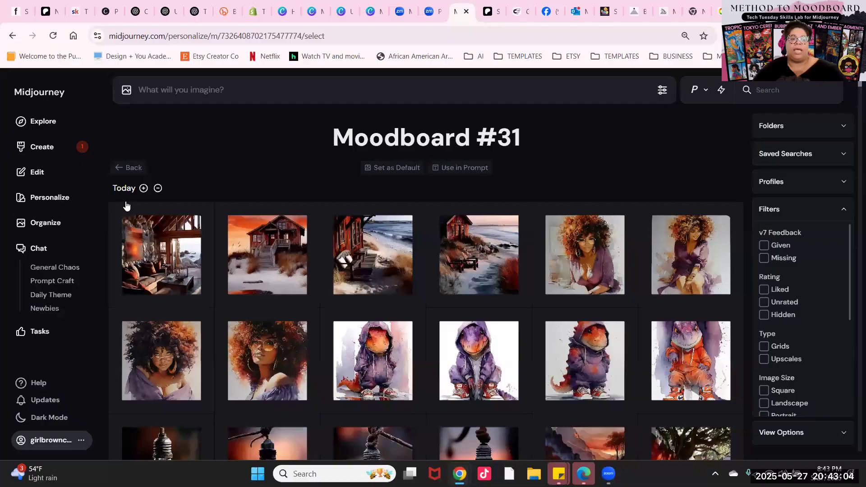
{"action": "left_click", "coordinate": [131, 168]}
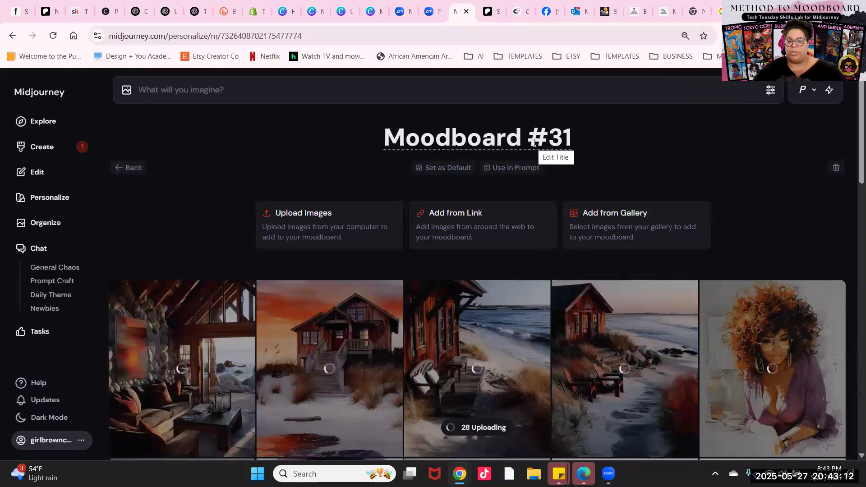
- Review the images added to Moodboard #31 and find its entry in the list of moodboards
{"action": "scroll", "coordinate": [516, 309], "scroll_direction": "down", "scroll_amount": 10}
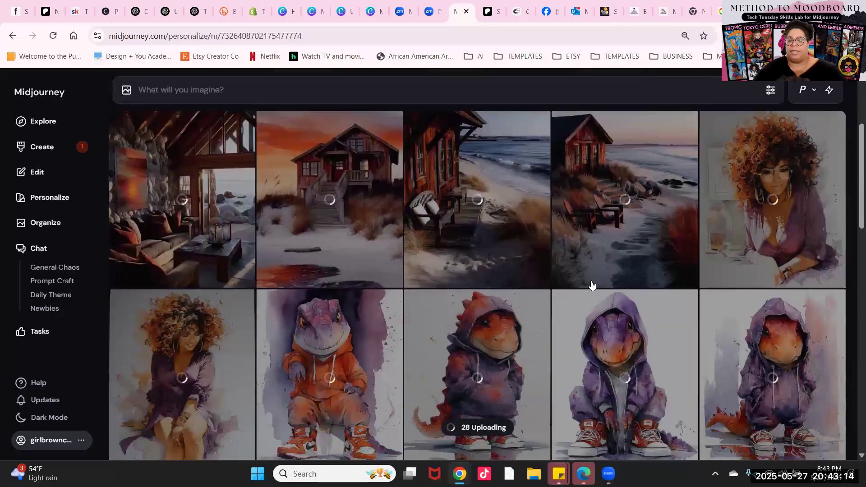
{"action": "scroll", "coordinate": [599, 300], "scroll_direction": "down", "scroll_amount": 6}
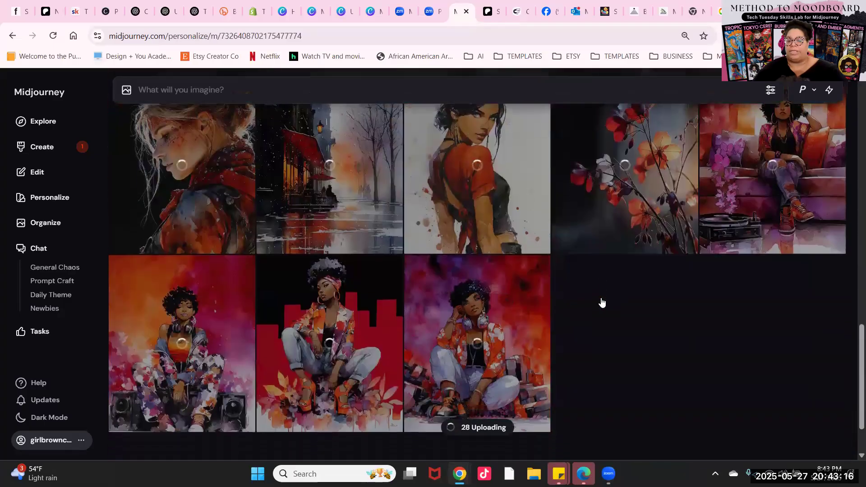
{"action": "scroll", "coordinate": [600, 319], "scroll_direction": "up", "scroll_amount": 15}
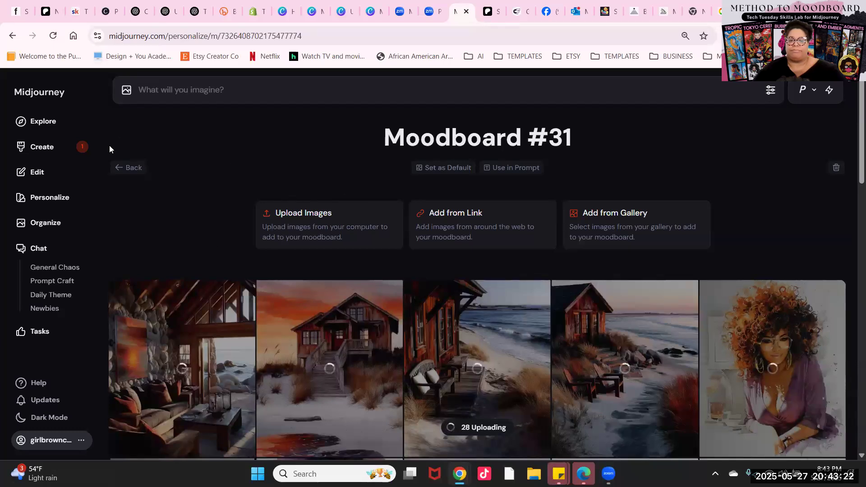
{"action": "left_click", "coordinate": [128, 167]}
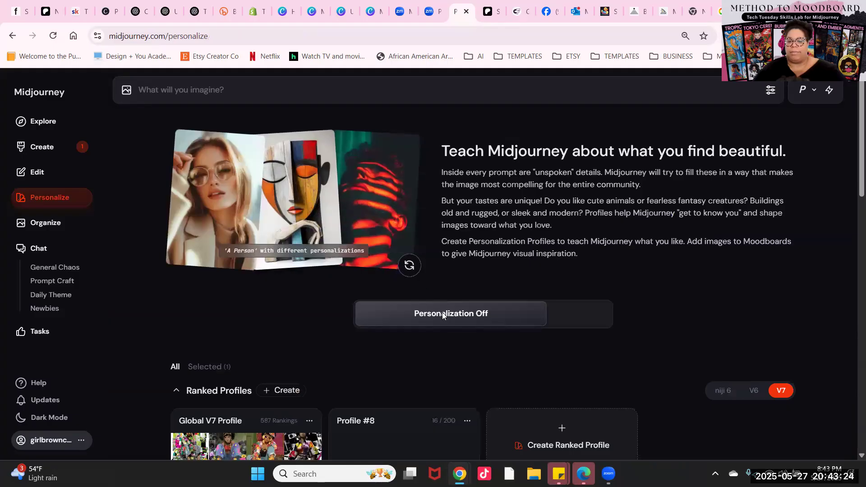
{"action": "scroll", "coordinate": [442, 312], "scroll_direction": "down", "scroll_amount": 15}
{"action": "scroll", "coordinate": [449, 300], "scroll_direction": "down", "scroll_amount": 3}
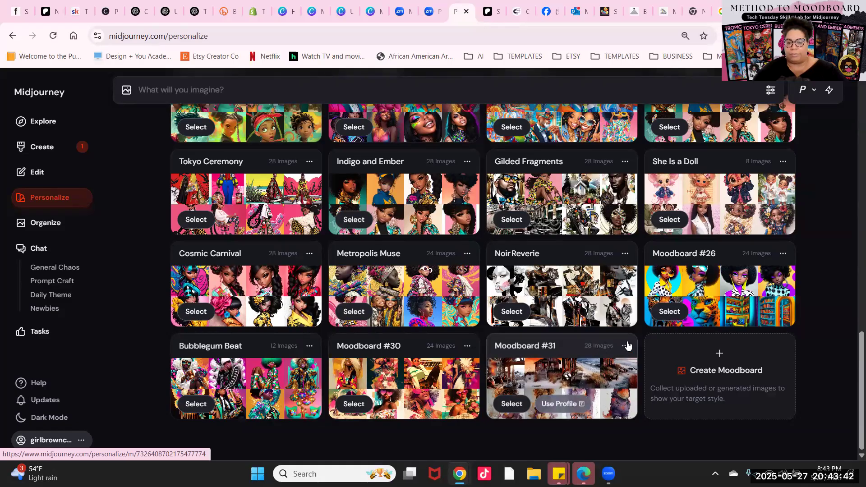
{"action": "left_click", "coordinate": [555, 344]}
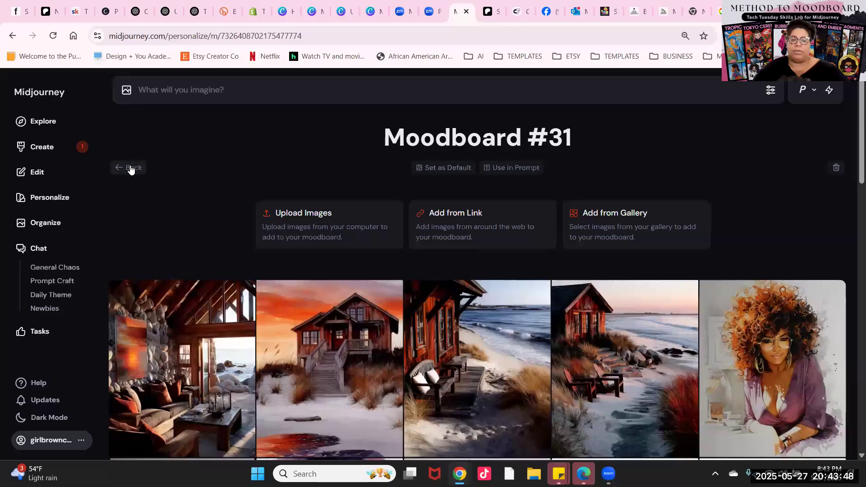
{"action": "left_click", "coordinate": [279, 174]}
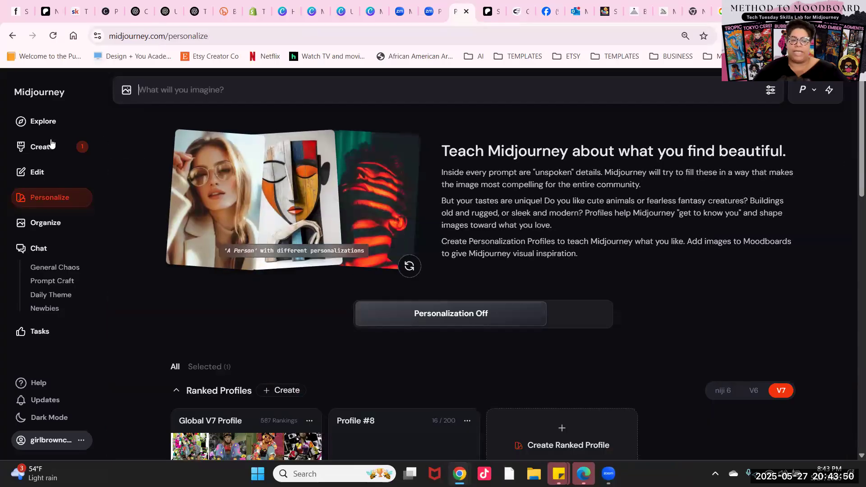
- Go to the creation feed and reuse the prompt text "my dream vacation, a rustic beach house near the ocean"
{"action": "left_click", "coordinate": [62, 150]}
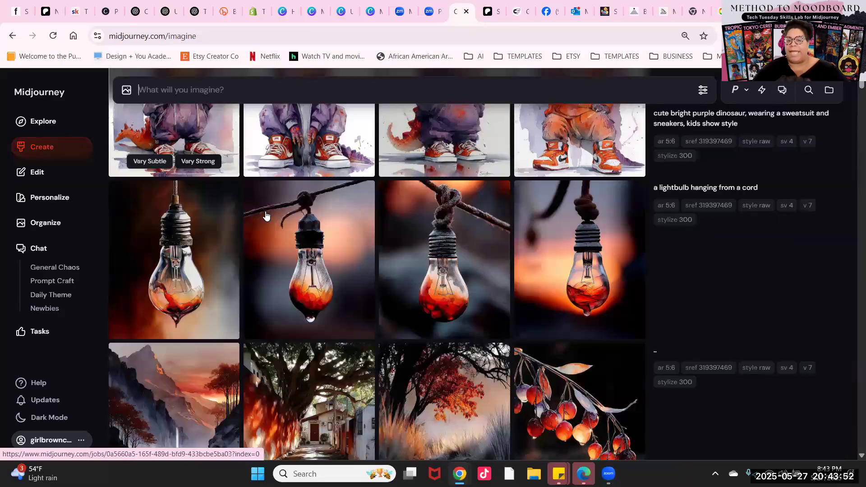
{"action": "scroll", "coordinate": [310, 235], "scroll_direction": "up", "scroll_amount": 5}
{"action": "scroll", "coordinate": [309, 235], "scroll_direction": "up", "scroll_amount": 5}
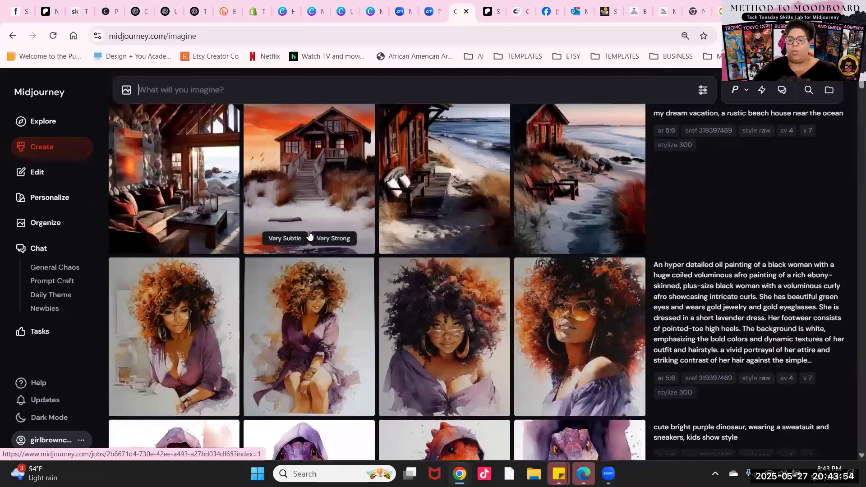
{"action": "scroll", "coordinate": [446, 209], "scroll_direction": "down", "scroll_amount": 1}
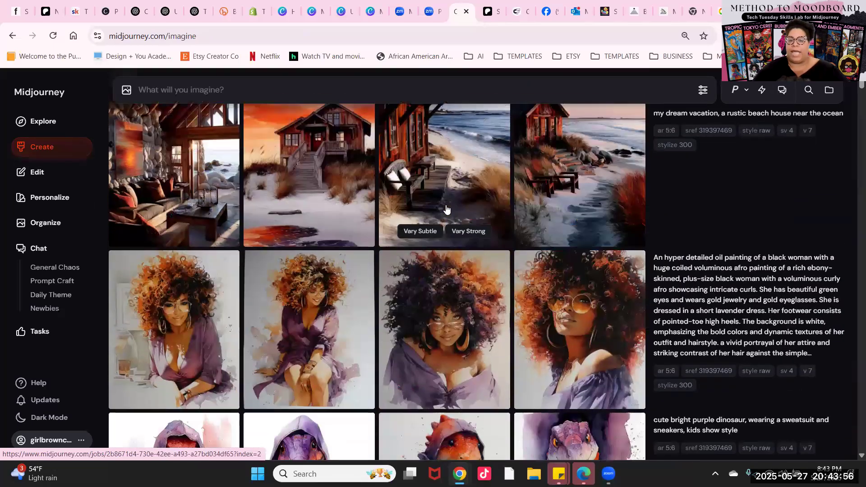
{"action": "scroll", "coordinate": [446, 209], "scroll_direction": "up", "scroll_amount": 1}
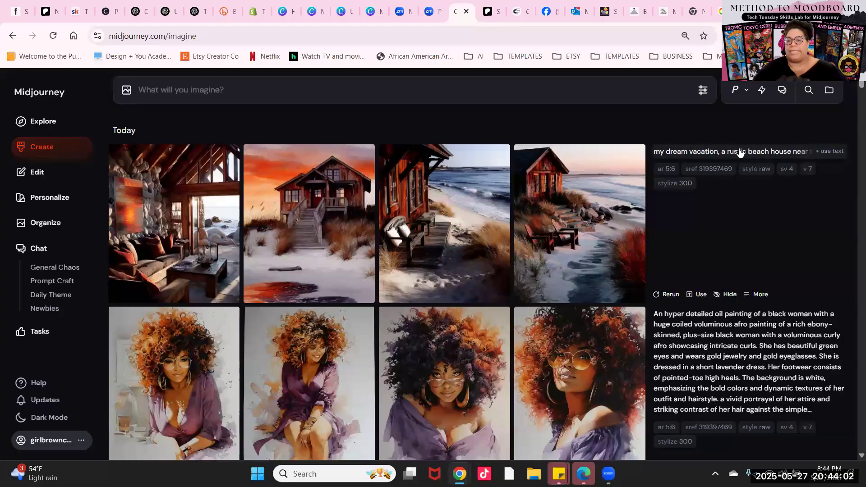
{"action": "left_click", "coordinate": [724, 151]}
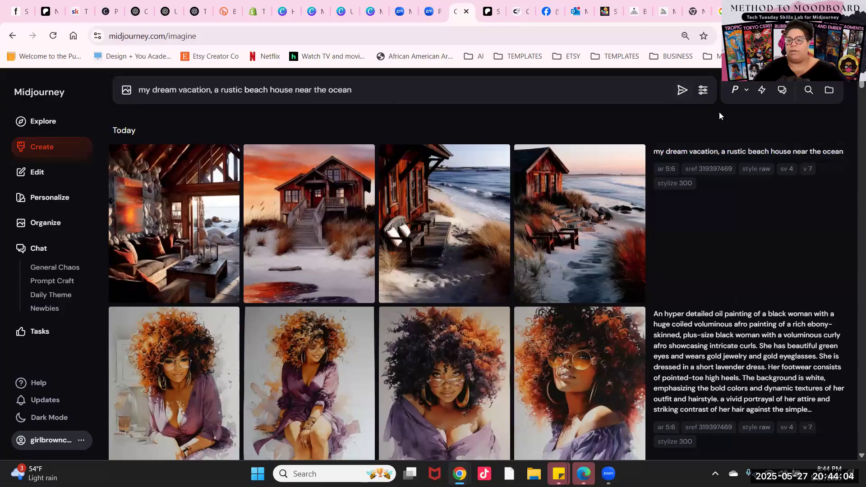
- Turn personalization on with Moodboard #31 selected and generate images from the beach house prompt
{"action": "left_click", "coordinate": [734, 90]}
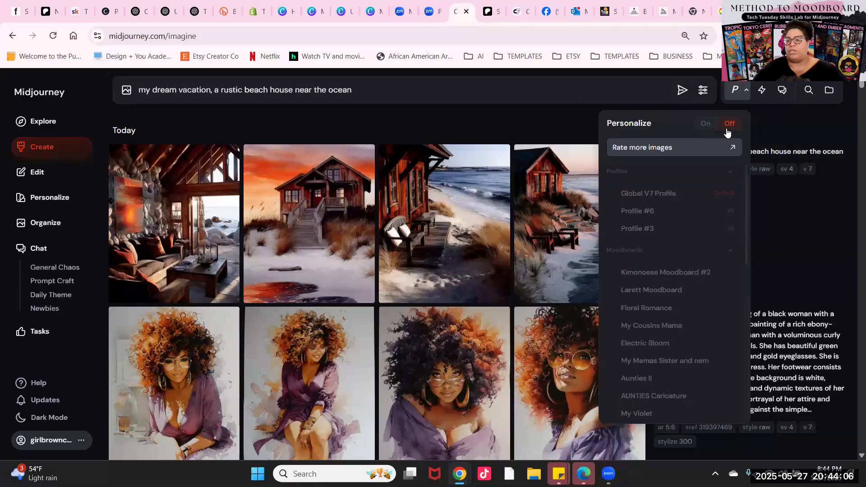
{"action": "left_click", "coordinate": [705, 123]}
{"action": "scroll", "coordinate": [634, 293], "scroll_direction": "down", "scroll_amount": 2}
{"action": "scroll", "coordinate": [631, 297], "scroll_direction": "down", "scroll_amount": 8}
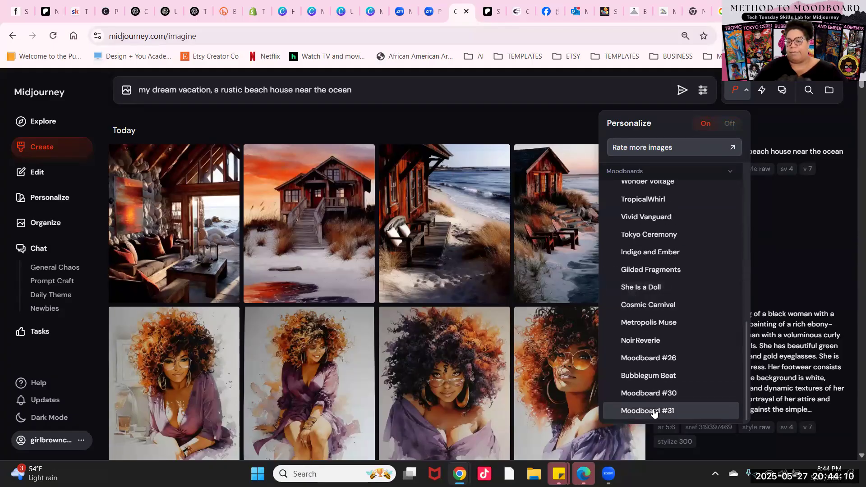
{"action": "left_click", "coordinate": [654, 411]}
{"action": "scroll", "coordinate": [652, 342], "scroll_direction": "up", "scroll_amount": 10}
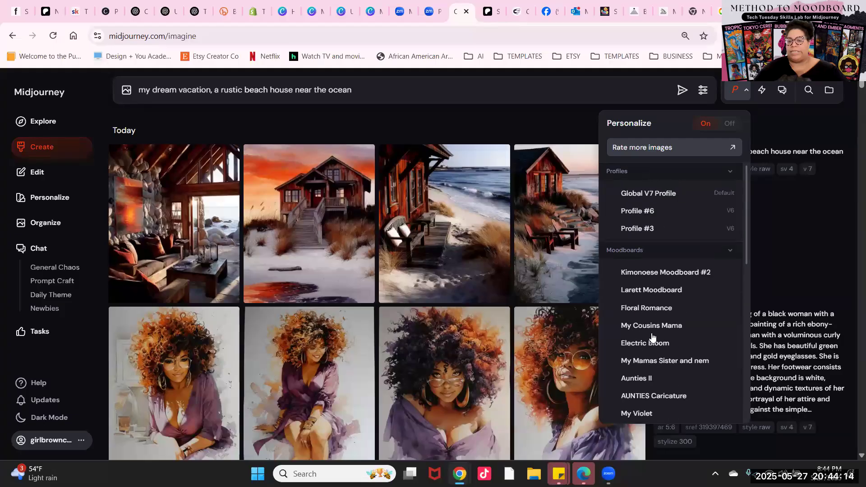
{"action": "left_click", "coordinate": [746, 91]}
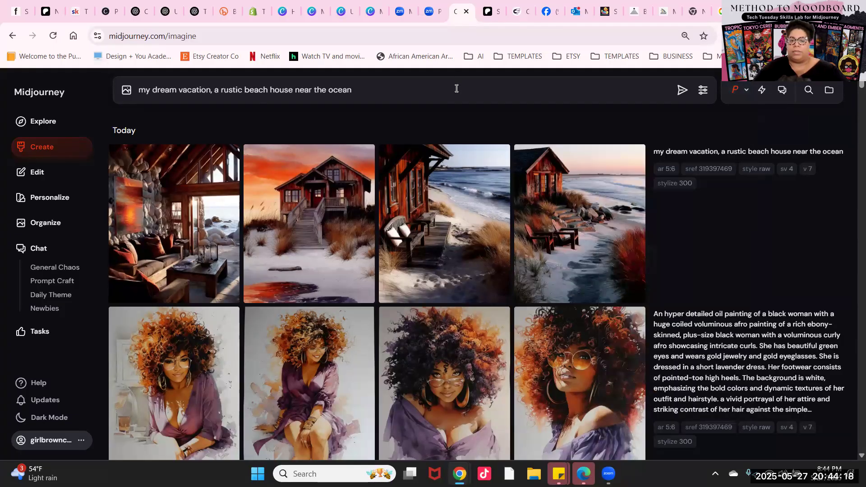
{"action": "left_click", "coordinate": [681, 90]}
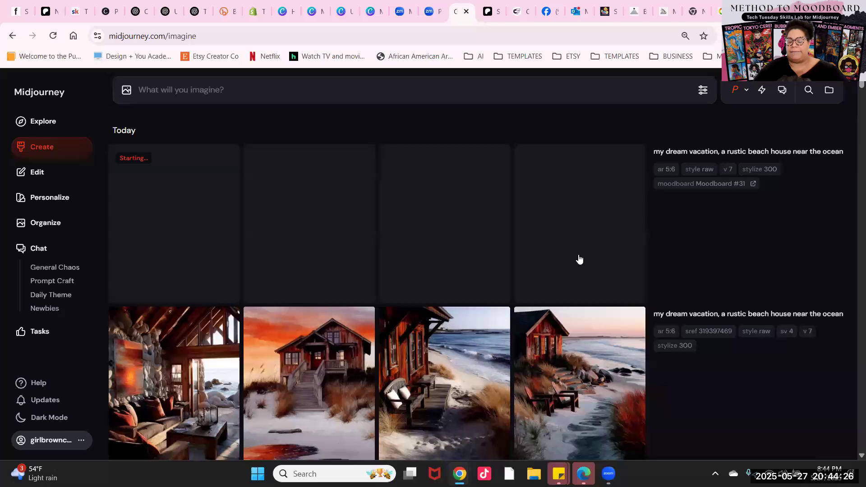
- Reuse the hyper detailed oil painting prompt of the woman with the voluminous afro and generate images with the moodboard
{"action": "scroll", "coordinate": [590, 253], "scroll_direction": "down", "scroll_amount": 1}
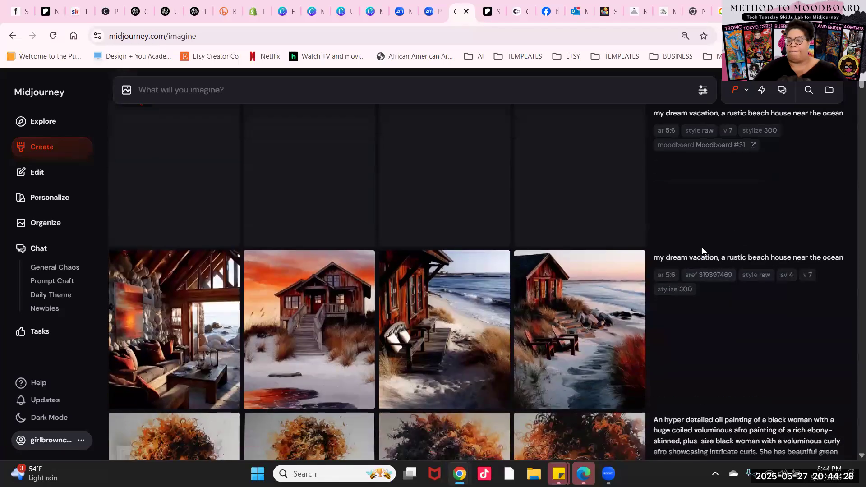
{"action": "scroll", "coordinate": [693, 277], "scroll_direction": "down", "scroll_amount": 5}
{"action": "left_click", "coordinate": [719, 223]}
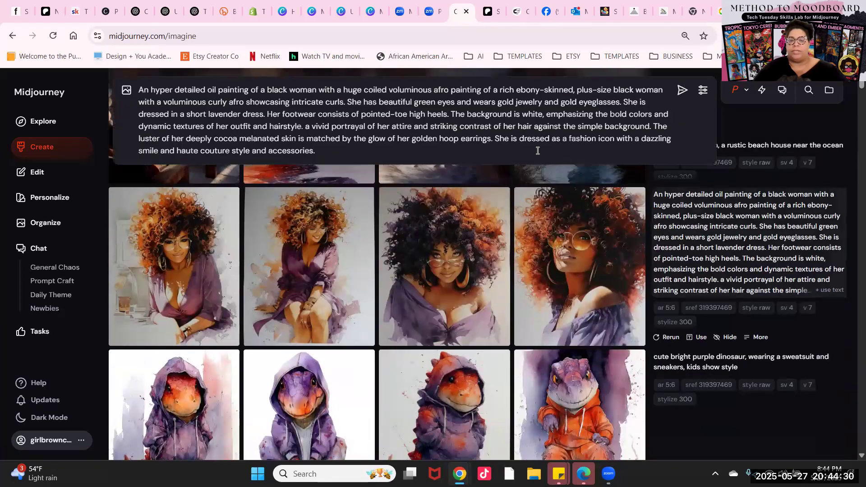
{"action": "left_click", "coordinate": [682, 89]}
- Reuse the prompt "cute bright purple dinosaur, wearing a sweatsuit and sneakers, kids show style" and generate images from it
{"action": "scroll", "coordinate": [731, 261], "scroll_direction": "down", "scroll_amount": 4}
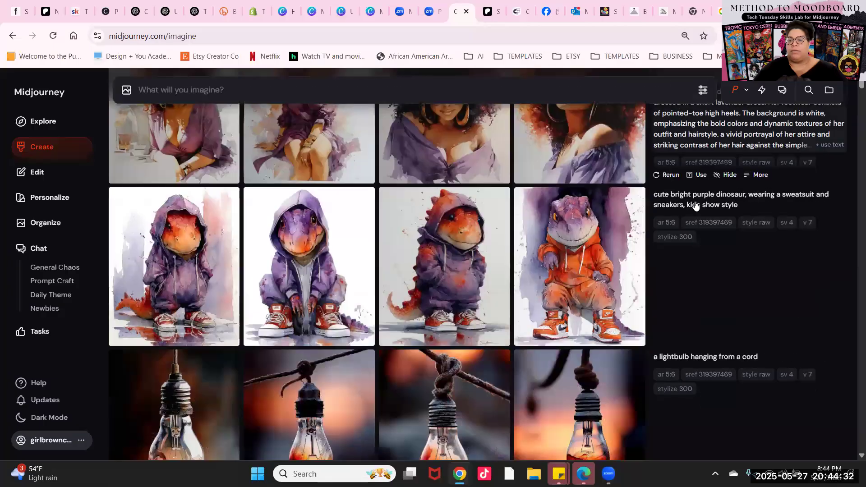
{"action": "left_click", "coordinate": [735, 199]}
{"action": "left_click", "coordinate": [681, 89]}
- Reuse the prompt "a lightbulb hanging from a cord" and generate images from it with the moodboard
{"action": "scroll", "coordinate": [688, 201], "scroll_direction": "down", "scroll_amount": 3}
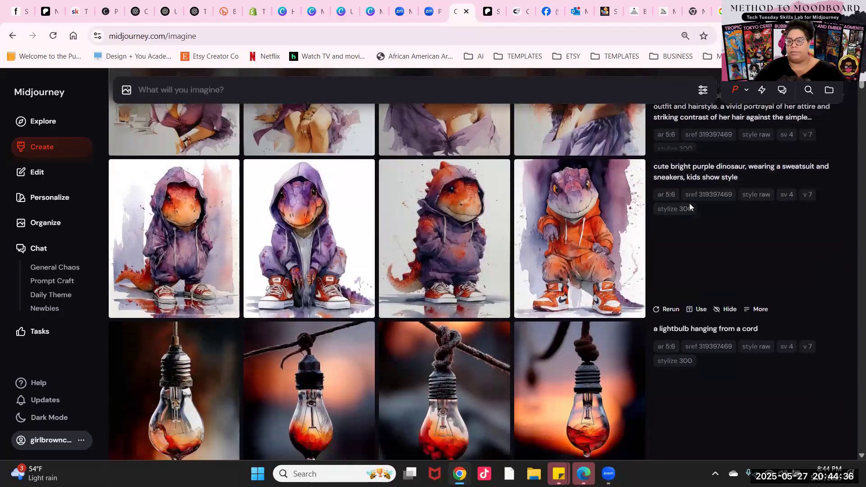
{"action": "left_click", "coordinate": [687, 245]}
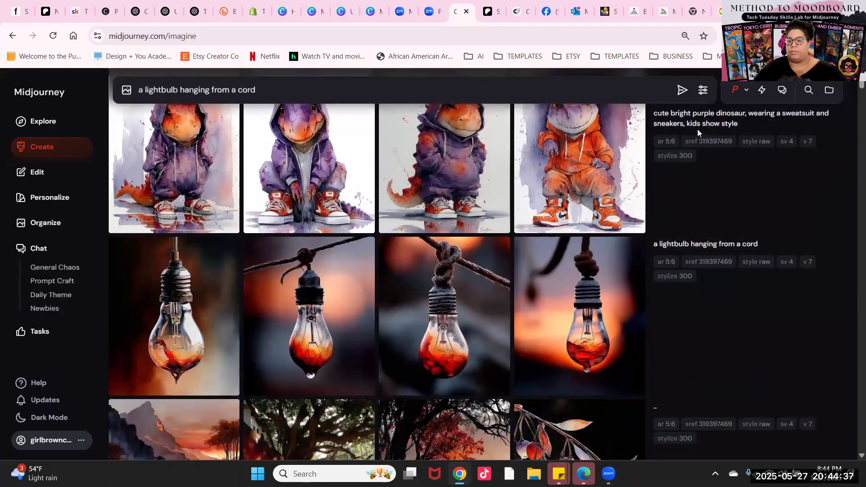
{"action": "left_click", "coordinate": [682, 90]}
- Compare the new Moodboard #31 results for all four prompts with the earlier style-reference versions
{"action": "scroll", "coordinate": [646, 209], "scroll_direction": "down", "scroll_amount": 3}
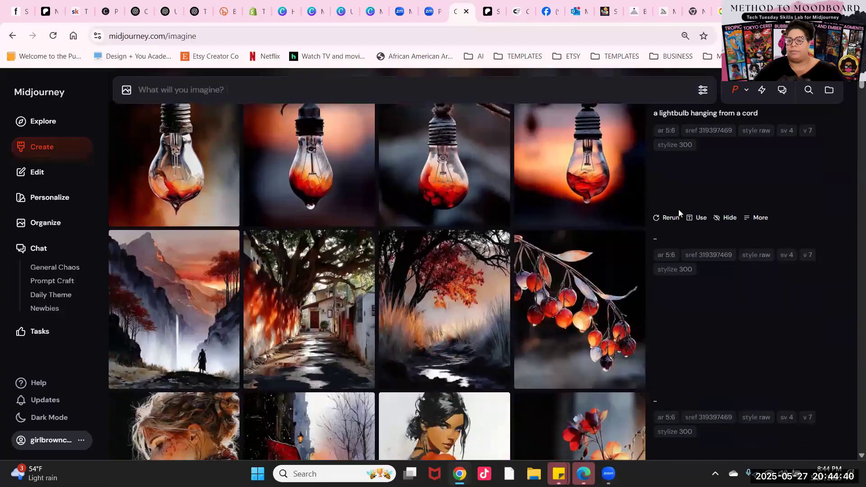
{"action": "scroll", "coordinate": [555, 217], "scroll_direction": "up", "scroll_amount": 6}
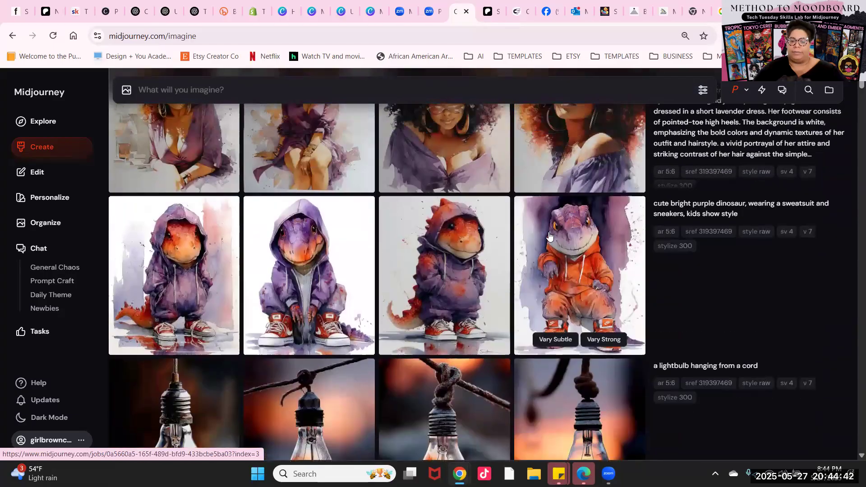
{"action": "scroll", "coordinate": [555, 220], "scroll_direction": "up", "scroll_amount": 8}
{"action": "scroll", "coordinate": [547, 231], "scroll_direction": "down", "scroll_amount": 4}
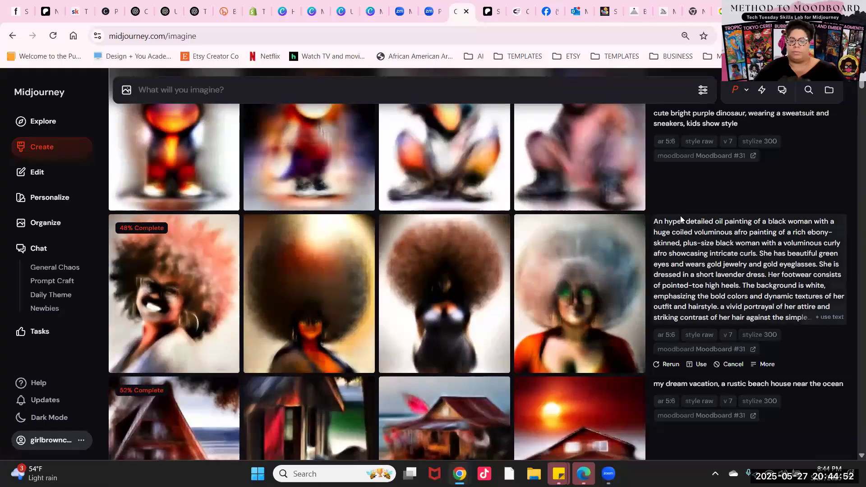
{"action": "scroll", "coordinate": [681, 221], "scroll_direction": "down", "scroll_amount": 3}
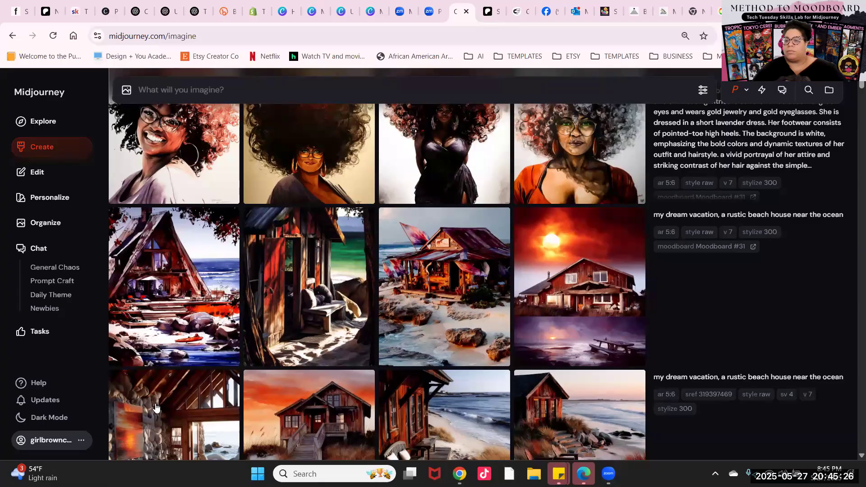
{"action": "scroll", "coordinate": [541, 260], "scroll_direction": "up", "scroll_amount": 8}
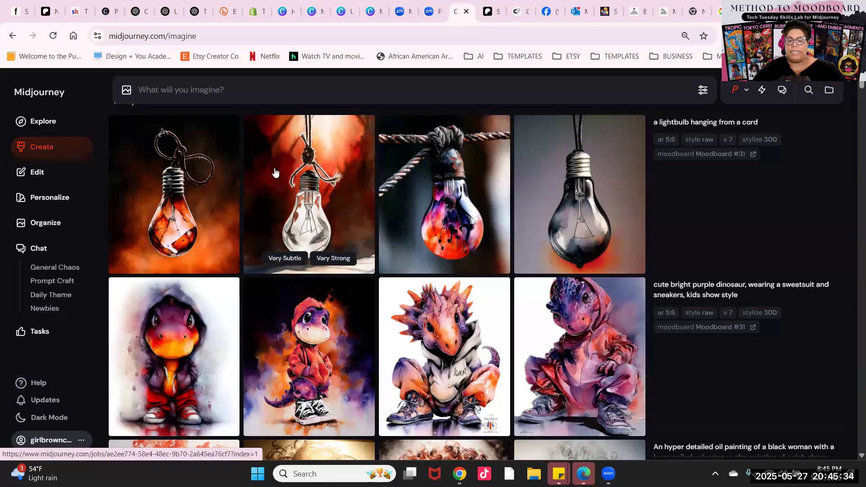
{"action": "scroll", "coordinate": [470, 289], "scroll_direction": "down", "scroll_amount": 4}
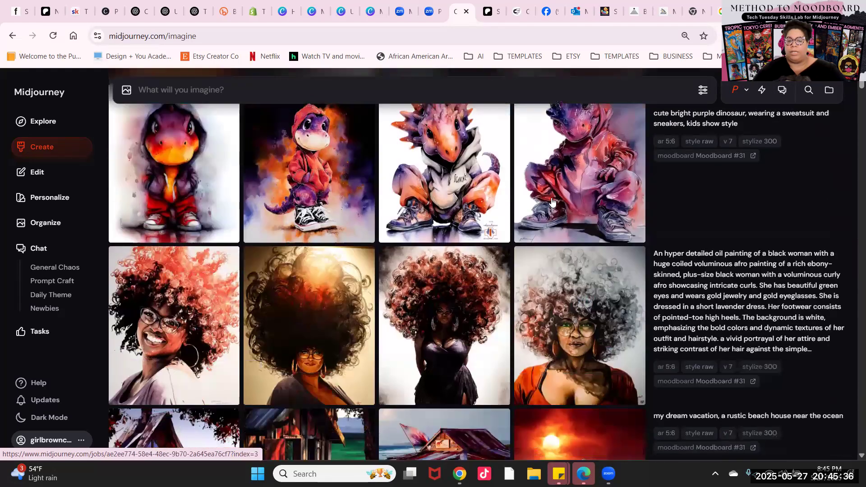
{"action": "scroll", "coordinate": [469, 289], "scroll_direction": "down", "scroll_amount": 4}
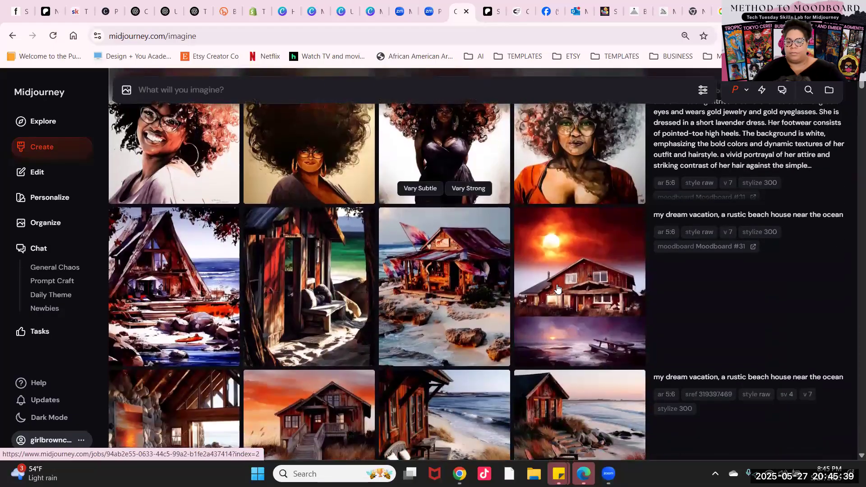
- View the beach house image with the red sunset sky enlarged and browse from it to the afro portraits
{"action": "left_click", "coordinate": [557, 289]}
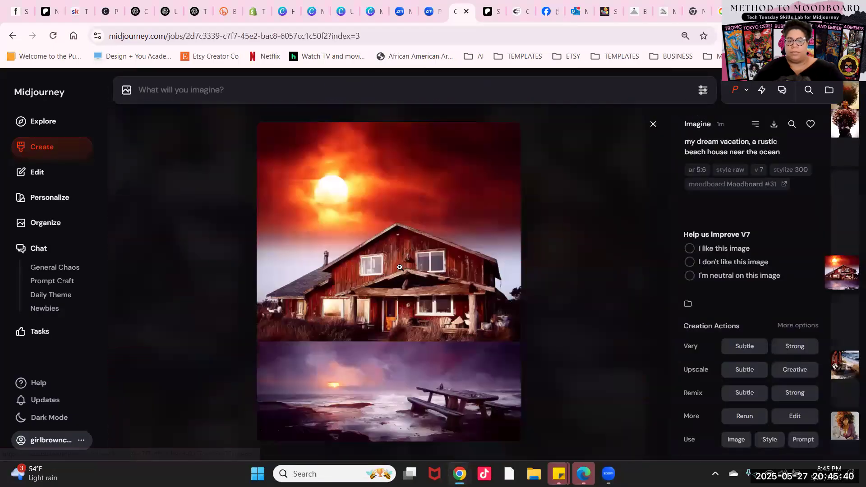
{"action": "scroll", "coordinate": [399, 266], "scroll_direction": "up", "scroll_amount": 3}
{"action": "scroll", "coordinate": [399, 267], "scroll_direction": "up", "scroll_amount": 4}
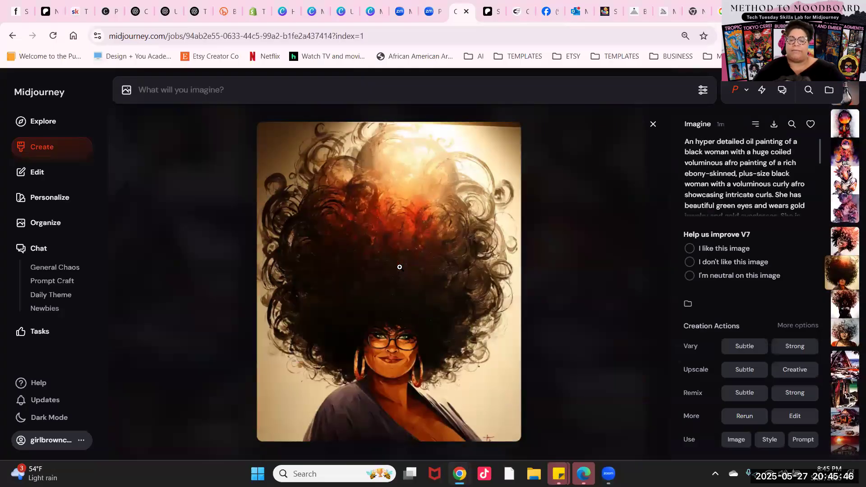
{"action": "scroll", "coordinate": [399, 267], "scroll_direction": "up", "scroll_amount": 1}
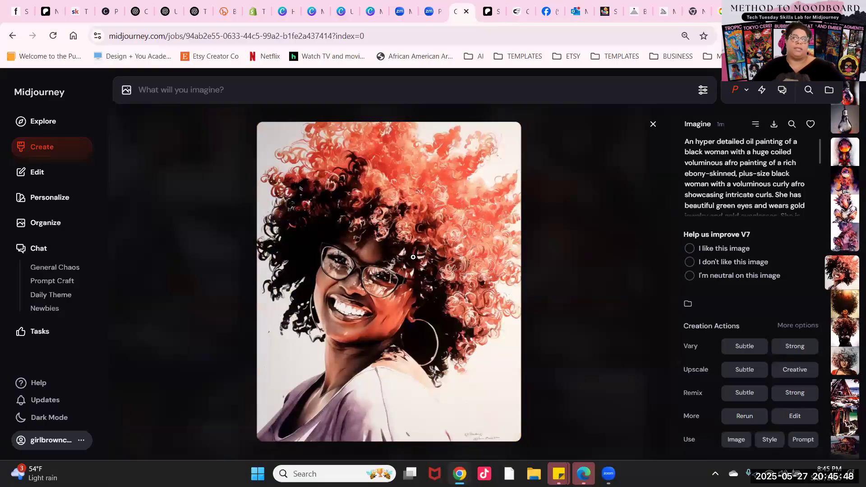
- Browse the enlarged Moodboard #31 results from the afro portrait through the lightbulb images to the hooded dinosaur, and close the enlarged view
{"action": "scroll", "coordinate": [413, 257], "scroll_direction": "up", "scroll_amount": 1}
{"action": "scroll", "coordinate": [413, 257], "scroll_direction": "up", "scroll_amount": 4}
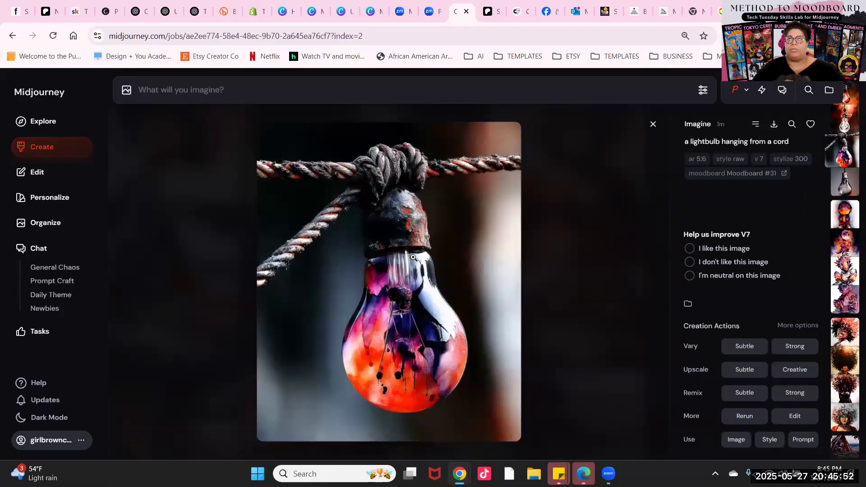
{"action": "scroll", "coordinate": [413, 257], "scroll_direction": "up", "scroll_amount": 1}
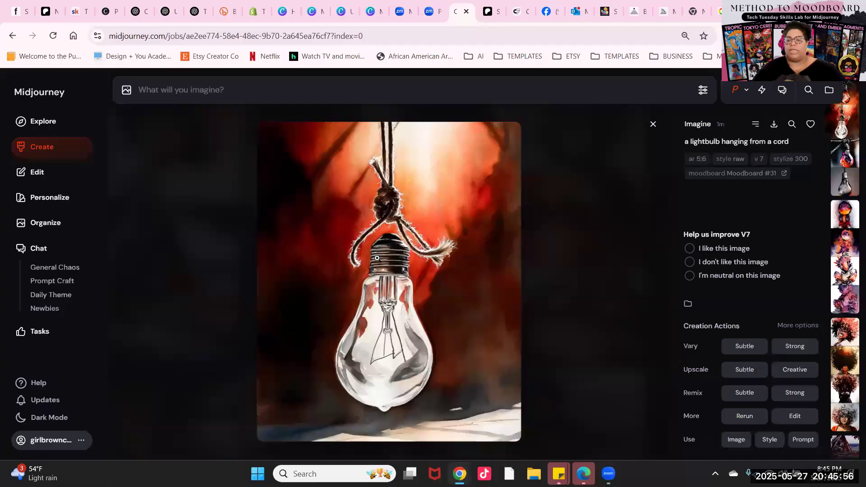
{"action": "scroll", "coordinate": [377, 257], "scroll_direction": "up", "scroll_amount": 1}
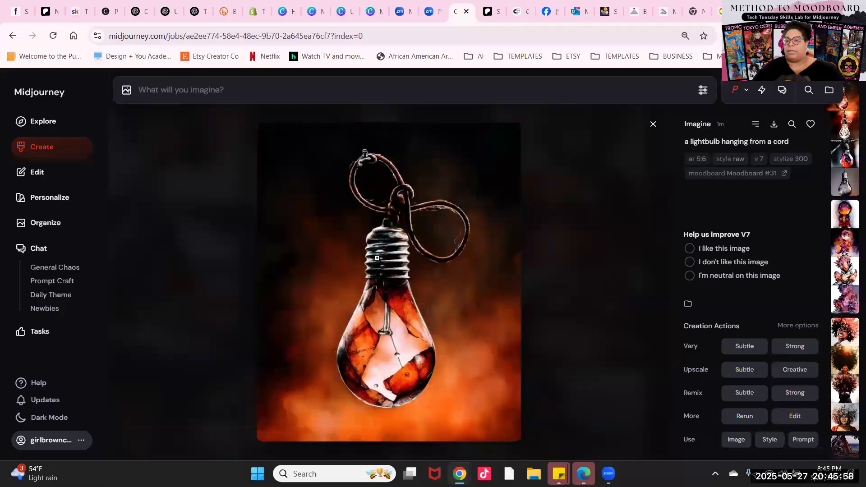
{"action": "scroll", "coordinate": [323, 248], "scroll_direction": "down", "scroll_amount": 2}
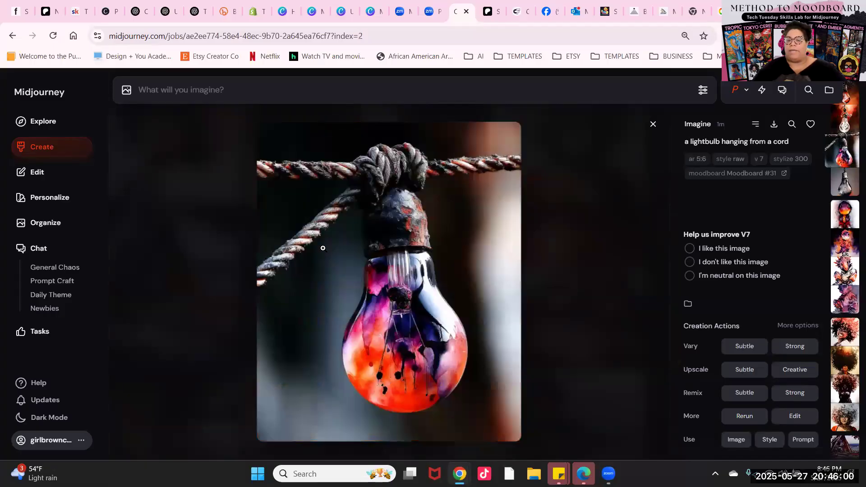
{"action": "scroll", "coordinate": [384, 248], "scroll_direction": "down", "scroll_amount": 1}
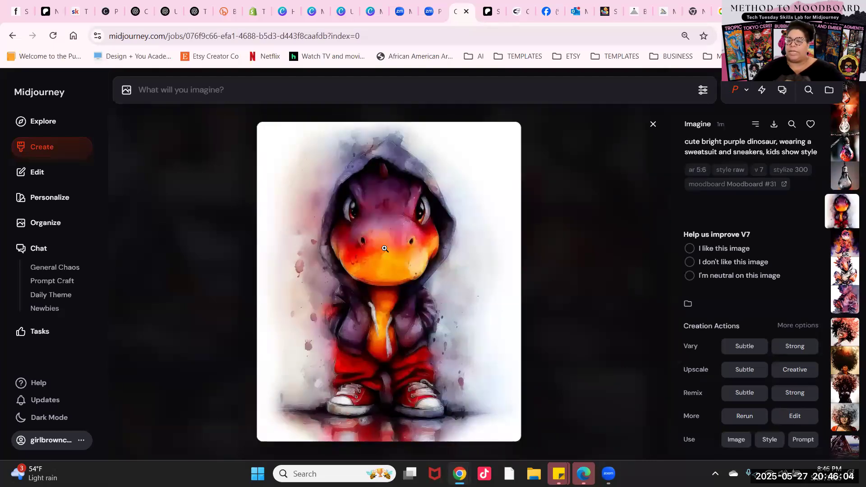
{"action": "key", "text": "Escape"}
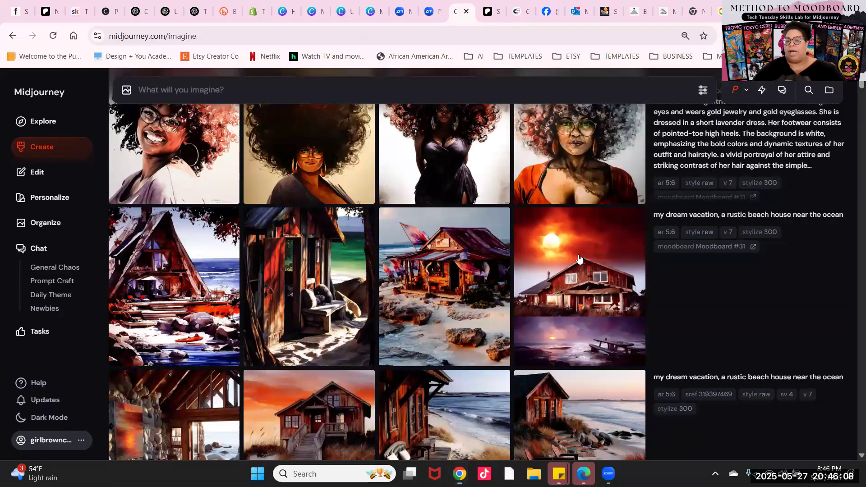
- Compare the beach house, afro portrait, dinosaur and lightbulb images made with Moodboard #31 against their sref 319397469 versions
{"action": "scroll", "coordinate": [579, 258], "scroll_direction": "down", "scroll_amount": 6}
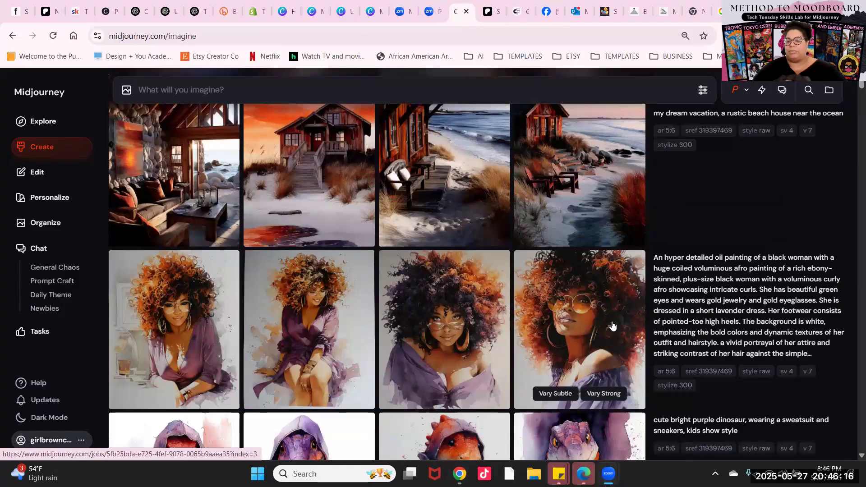
{"action": "scroll", "coordinate": [610, 325], "scroll_direction": "down", "scroll_amount": 5}
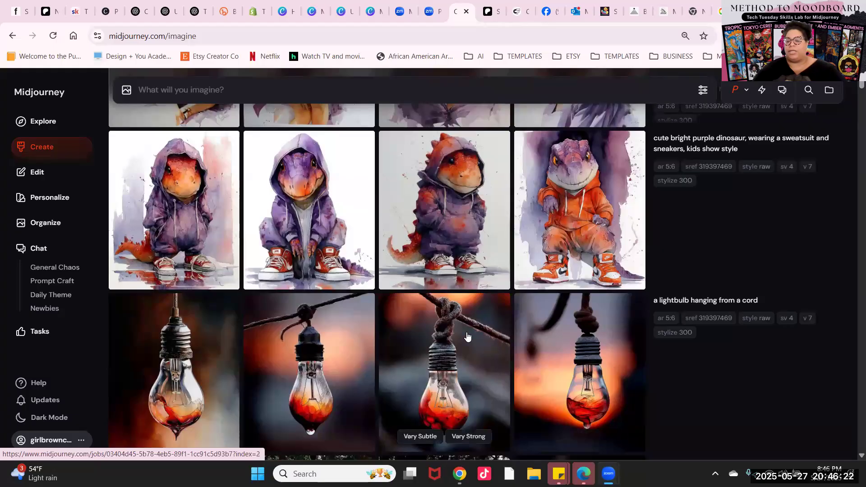
{"action": "scroll", "coordinate": [564, 333], "scroll_direction": "up", "scroll_amount": 4}
{"action": "scroll", "coordinate": [564, 332], "scroll_direction": "up", "scroll_amount": 4}
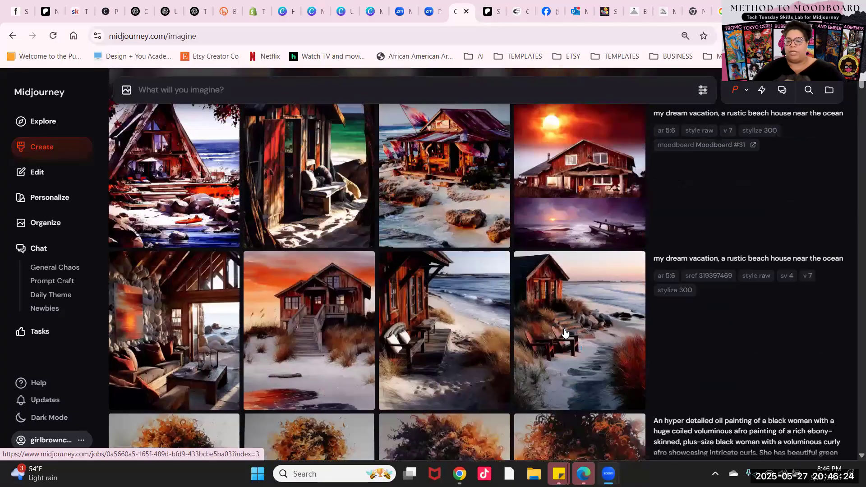
{"action": "scroll", "coordinate": [586, 370], "scroll_direction": "down", "scroll_amount": 2}
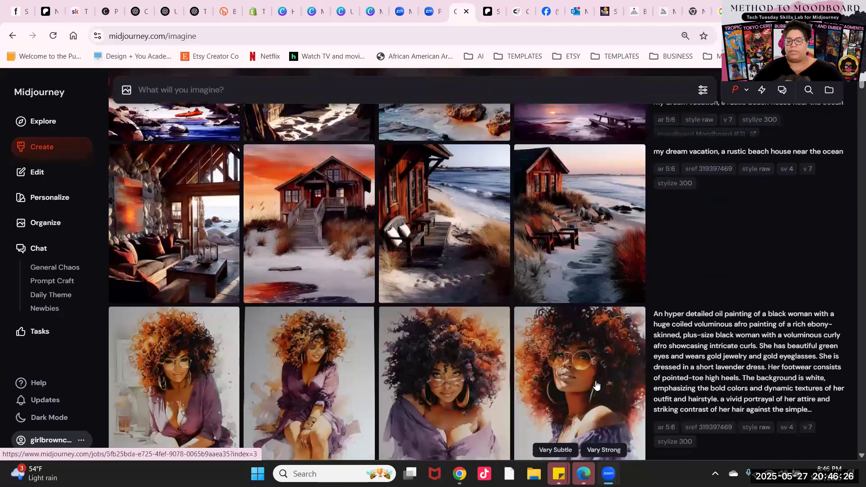
{"action": "scroll", "coordinate": [596, 384], "scroll_direction": "down", "scroll_amount": 2}
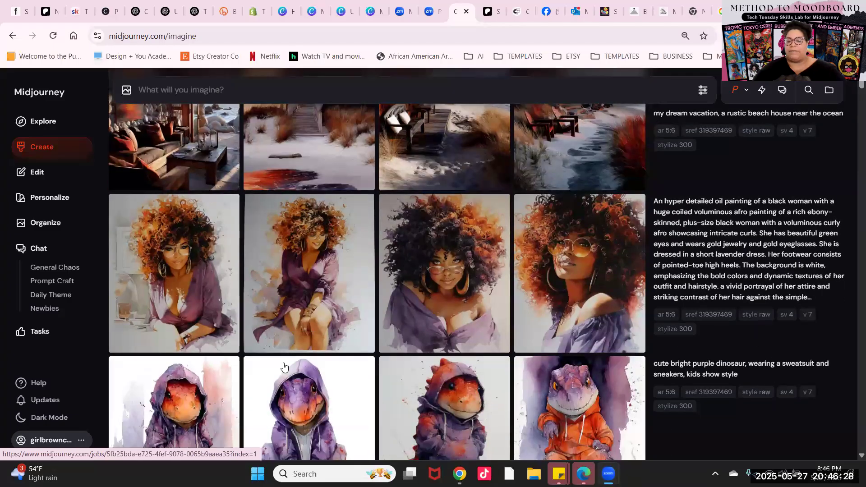
{"action": "scroll", "coordinate": [514, 331], "scroll_direction": "up", "scroll_amount": 8}
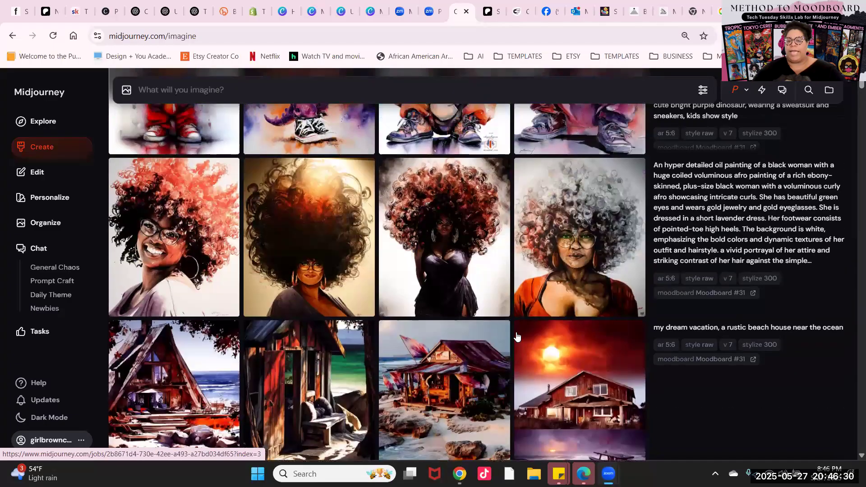
{"action": "scroll", "coordinate": [521, 336], "scroll_direction": "up", "scroll_amount": 5}
{"action": "scroll", "coordinate": [568, 244], "scroll_direction": "up", "scroll_amount": 2}
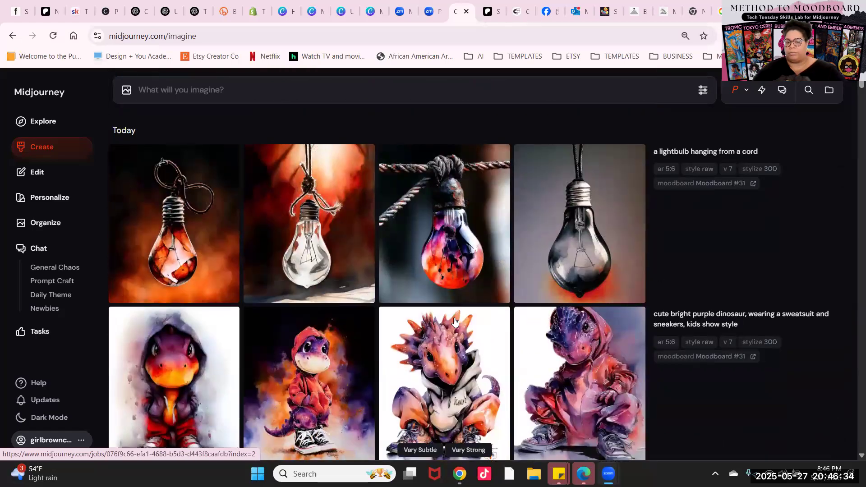
{"action": "scroll", "coordinate": [454, 321], "scroll_direction": "down", "scroll_amount": 6}
{"action": "scroll", "coordinate": [455, 321], "scroll_direction": "down", "scroll_amount": 2}
{"action": "scroll", "coordinate": [455, 322], "scroll_direction": "up", "scroll_amount": 5}
{"action": "scroll", "coordinate": [456, 322], "scroll_direction": "up", "scroll_amount": 4}
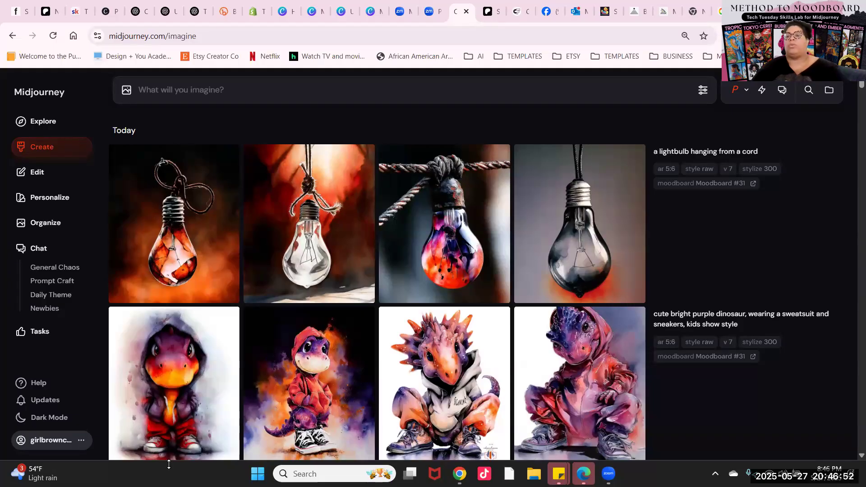
- Review the prompts and parameters of the moodboard and style-reference generations, back to the earlier "black girl with an afro in denim" images
{"action": "mouse_move", "coordinate": [741, 406]}
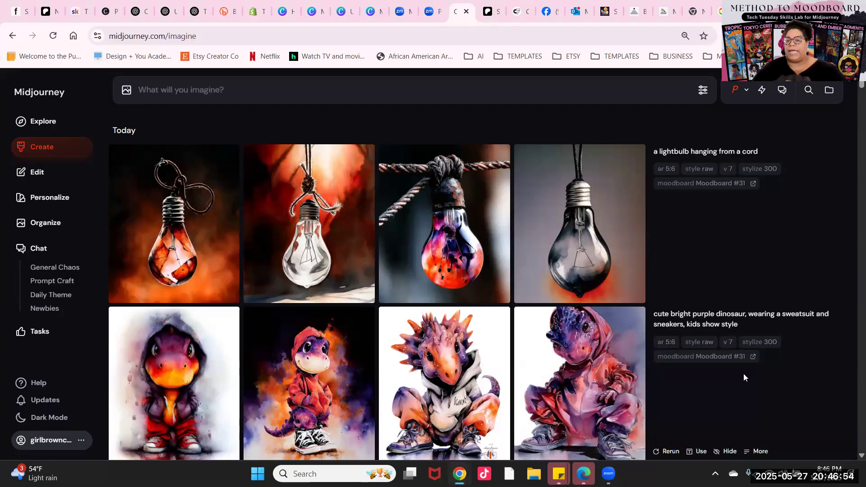
{"action": "mouse_move", "coordinate": [757, 265]}
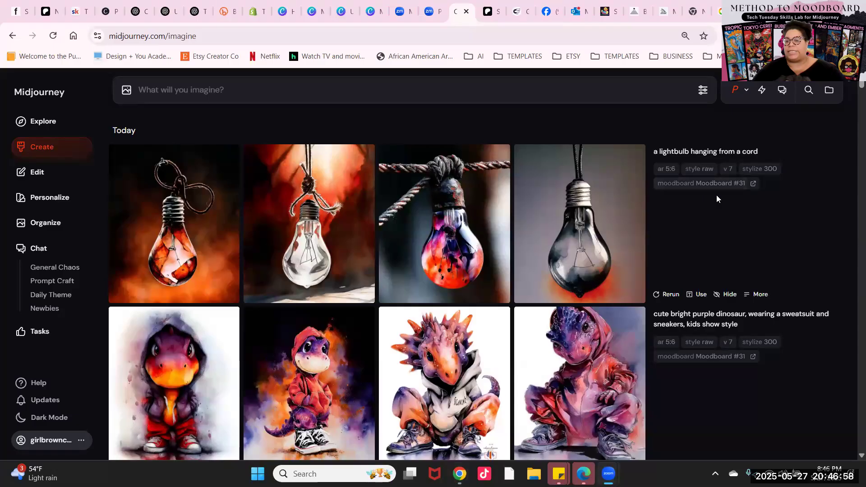
{"action": "scroll", "coordinate": [677, 227], "scroll_direction": "down", "scroll_amount": 10}
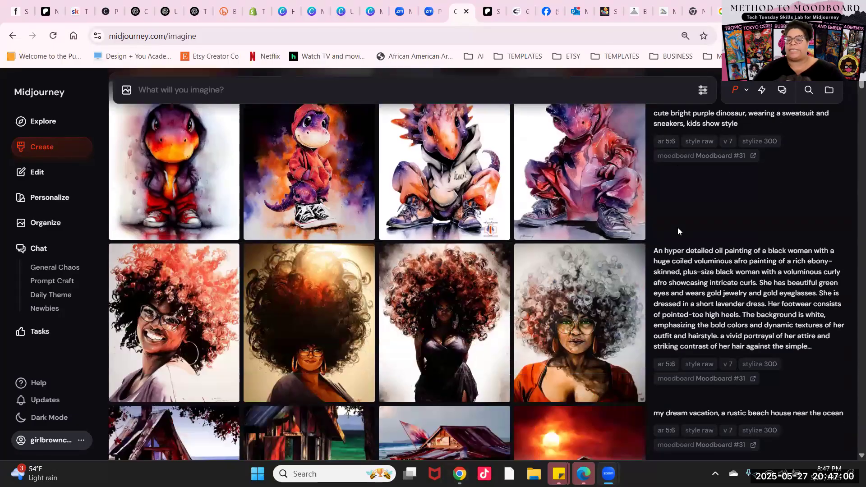
{"action": "scroll", "coordinate": [678, 231], "scroll_direction": "down", "scroll_amount": 5}
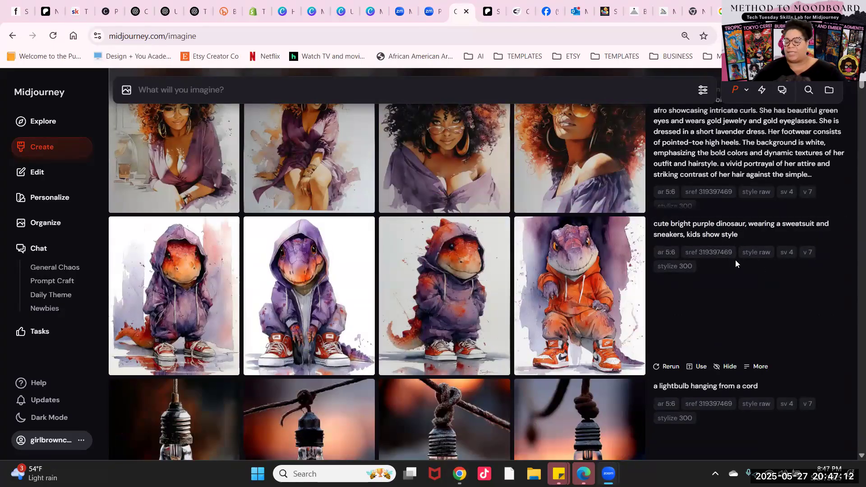
{"action": "mouse_move", "coordinate": [740, 277]}
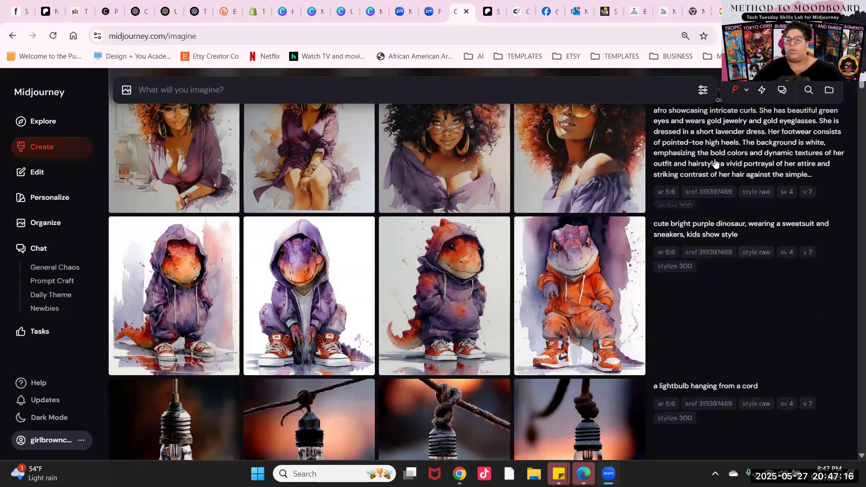
{"action": "mouse_move", "coordinate": [683, 269]}
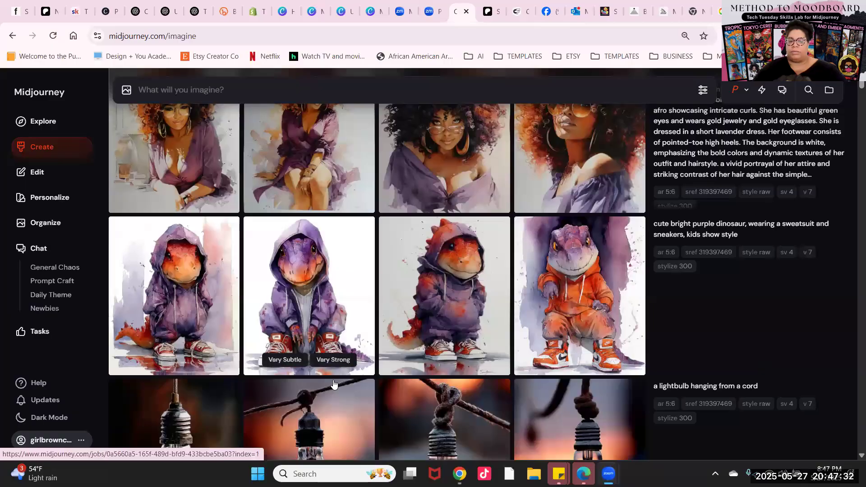
{"action": "scroll", "coordinate": [683, 250], "scroll_direction": "down", "scroll_amount": 10}
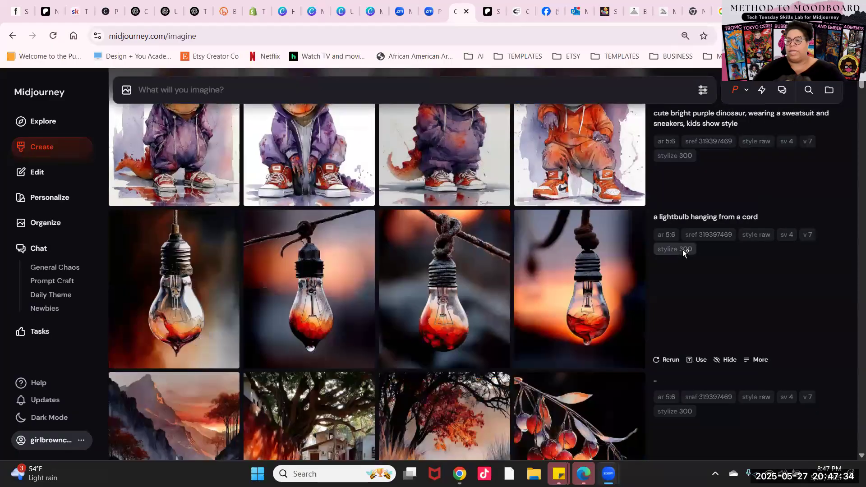
{"action": "scroll", "coordinate": [701, 241], "scroll_direction": "down", "scroll_amount": 7}
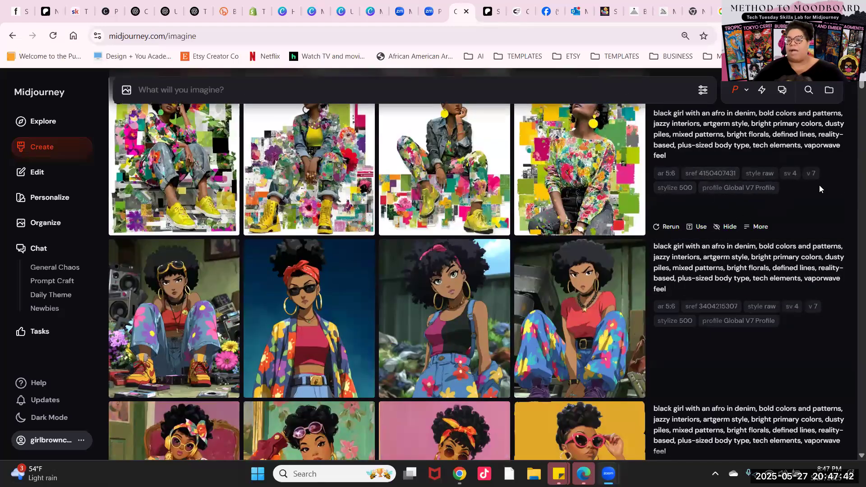
{"action": "scroll", "coordinate": [819, 185], "scroll_direction": "up", "scroll_amount": 6}
{"action": "scroll", "coordinate": [818, 188], "scroll_direction": "up", "scroll_amount": 14}
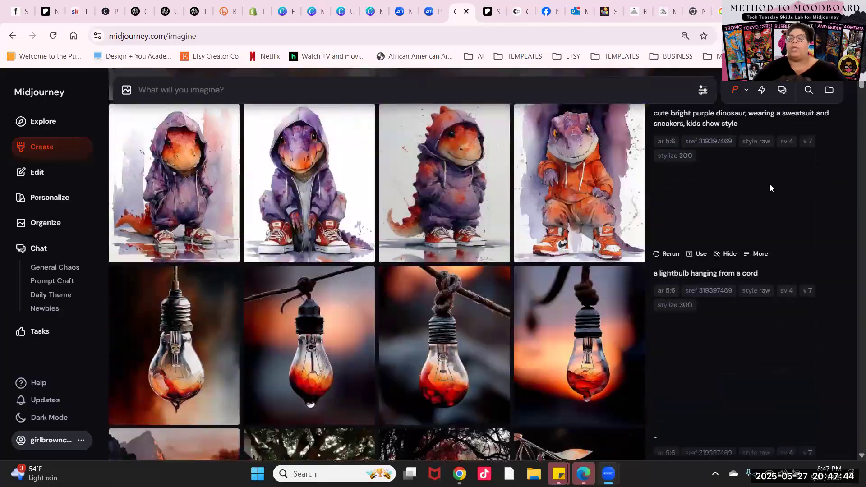
{"action": "scroll", "coordinate": [769, 188], "scroll_direction": "up", "scroll_amount": 15}
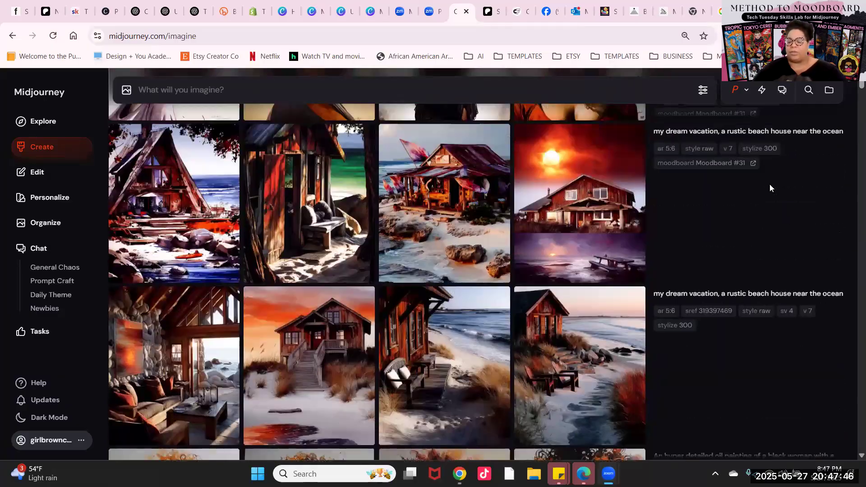
{"action": "scroll", "coordinate": [769, 188], "scroll_direction": "up", "scroll_amount": 5}
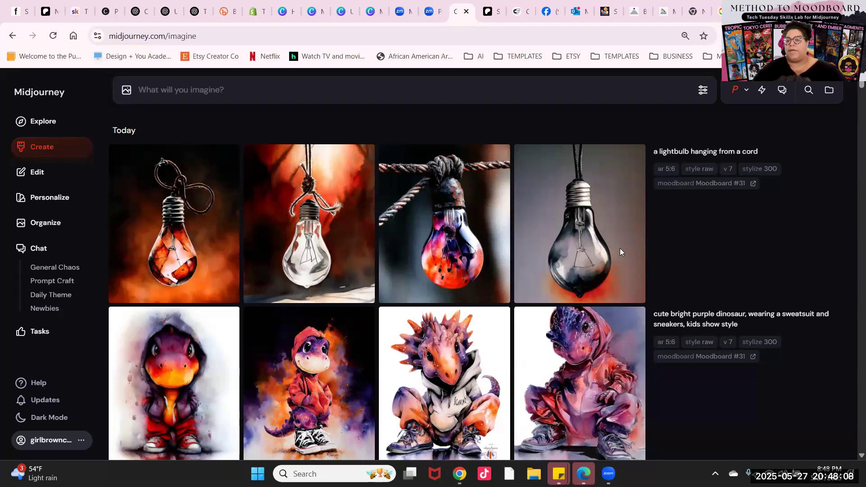
{"action": "mouse_move", "coordinate": [721, 226]}
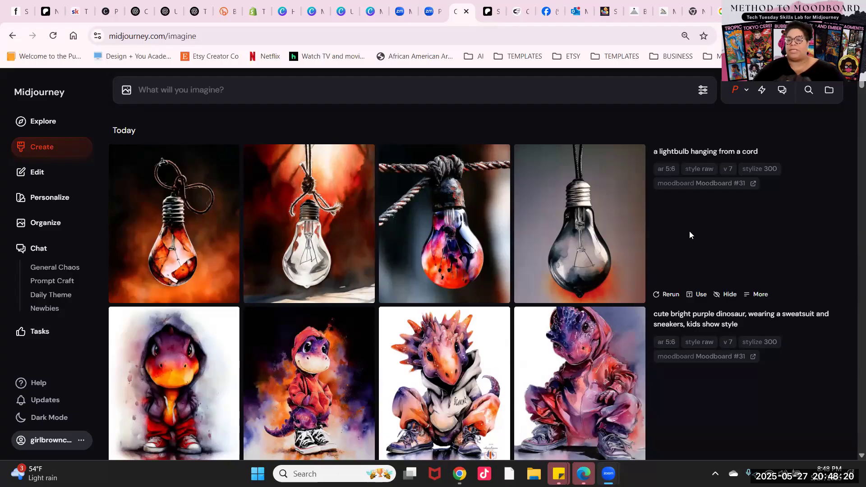
{"action": "scroll", "coordinate": [703, 226], "scroll_direction": "down", "scroll_amount": 4}
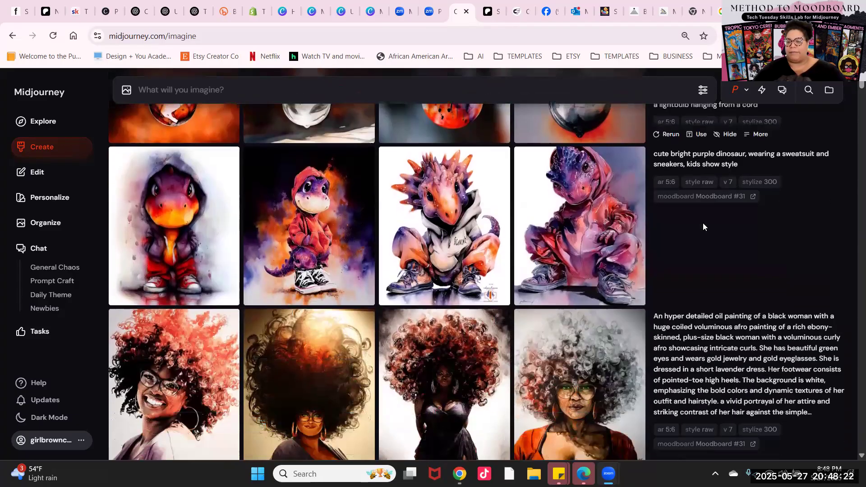
{"action": "scroll", "coordinate": [688, 224], "scroll_direction": "up", "scroll_amount": 4}
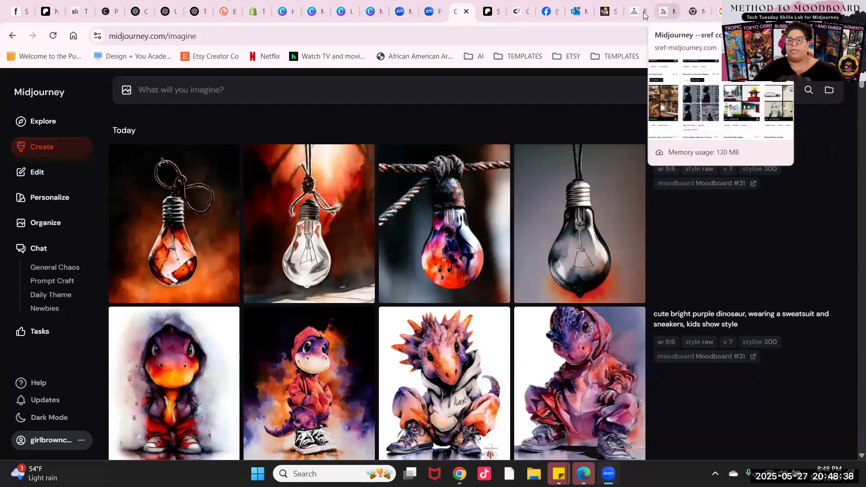
- Switch to the Style Gazer gallery, go to its home page and copy the site's web address
{"action": "left_click", "coordinate": [603, 11]}
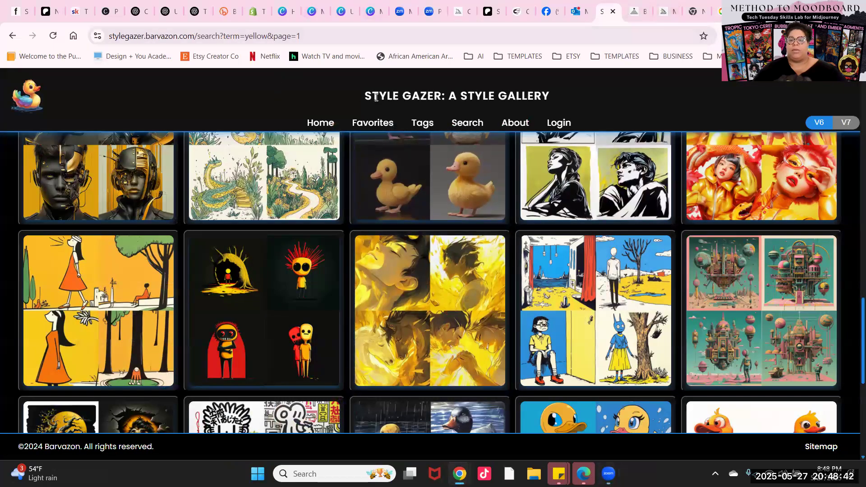
{"action": "left_click", "coordinate": [25, 100]}
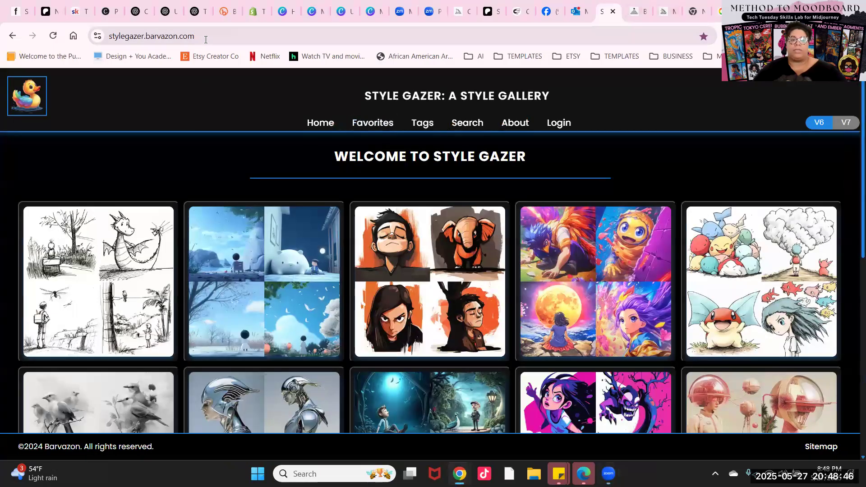
{"action": "left_click", "coordinate": [187, 41]}
{"action": "right_click", "coordinate": [187, 40]}
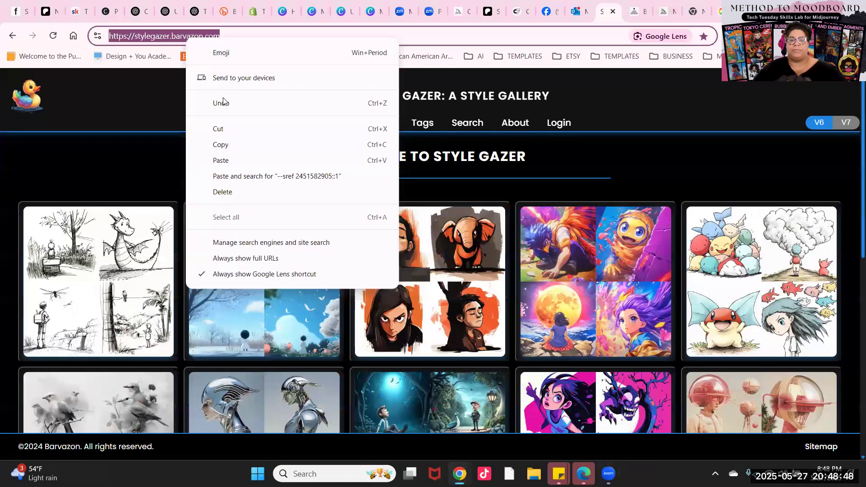
{"action": "left_click", "coordinate": [222, 143]}
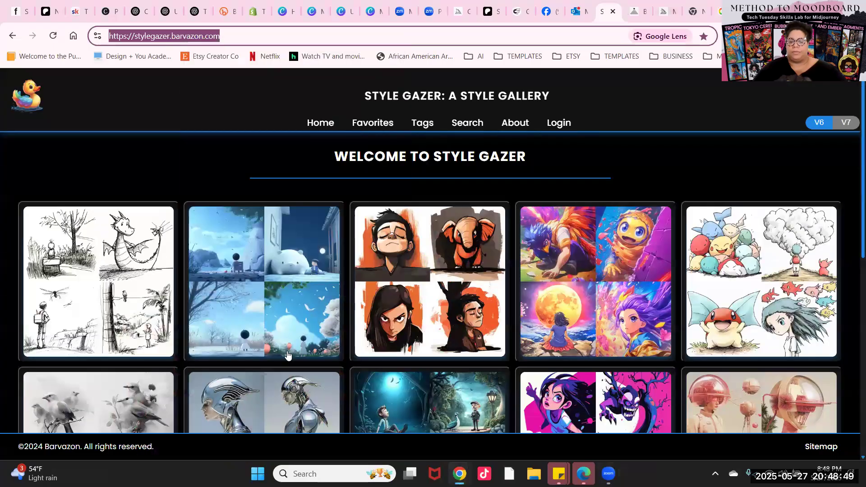
{"action": "left_click", "coordinate": [258, 409]}
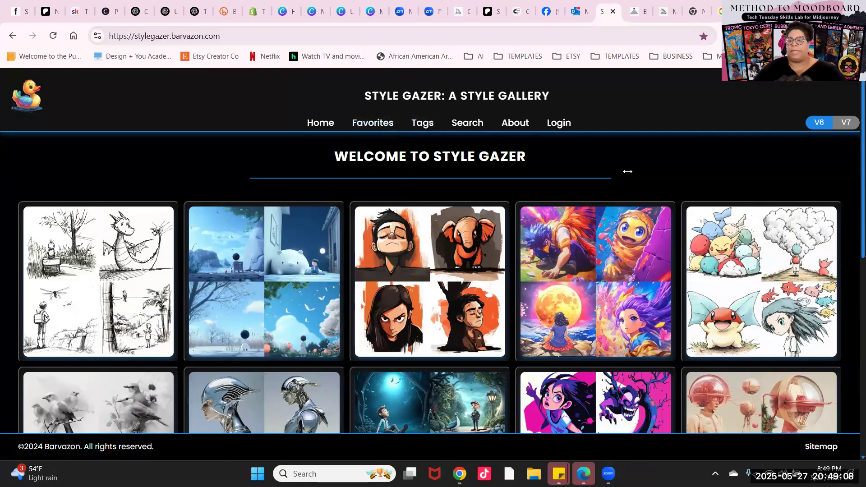
- Switch to the midjourneysref.com library and copy the web address of its discover page
{"action": "left_click", "coordinate": [635, 11]}
{"action": "left_click", "coordinate": [309, 35]}
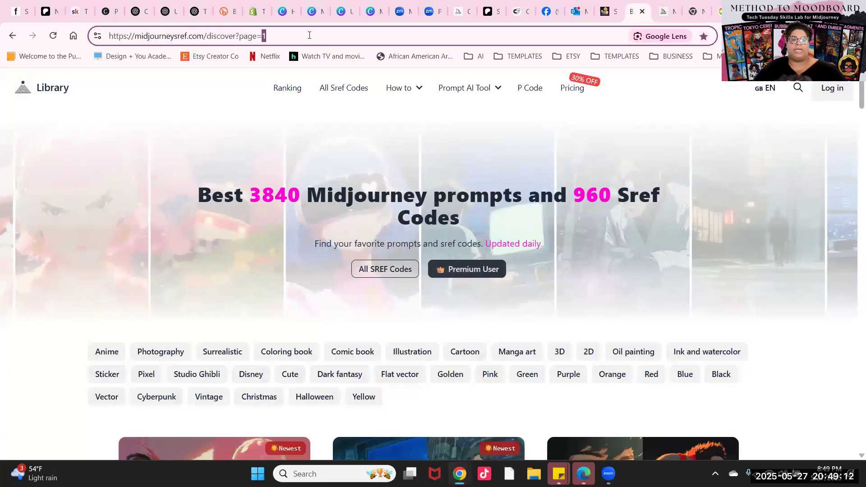
{"action": "right_click", "coordinate": [263, 35]}
{"action": "left_click", "coordinate": [299, 140]}
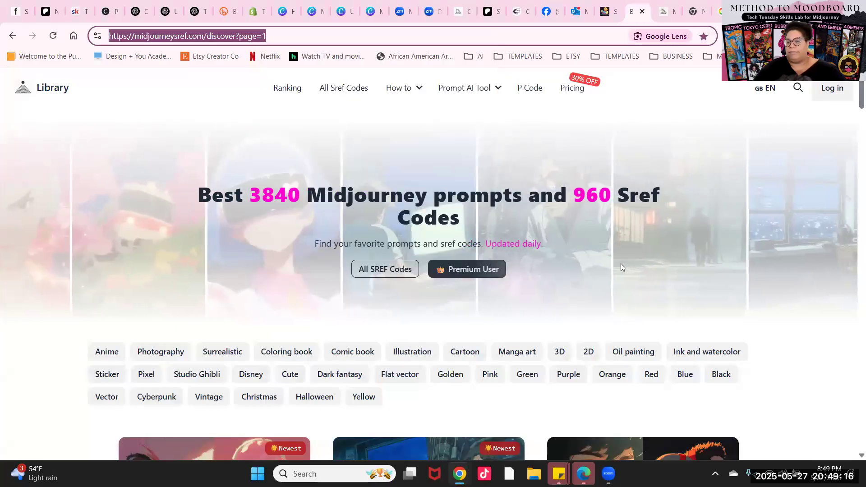
- Switch to the sref-midjourney.com code gallery and copy its web address
{"action": "left_click", "coordinate": [636, 299]}
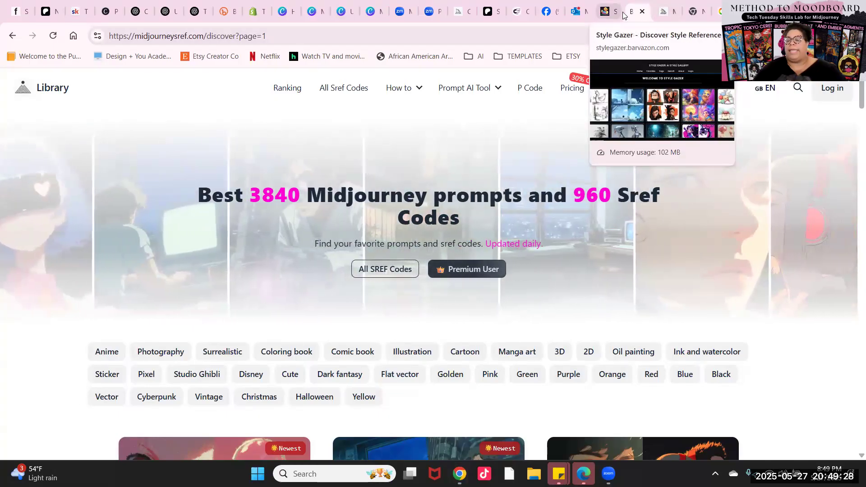
{"action": "left_click", "coordinate": [657, 13]}
{"action": "left_click", "coordinate": [169, 39]}
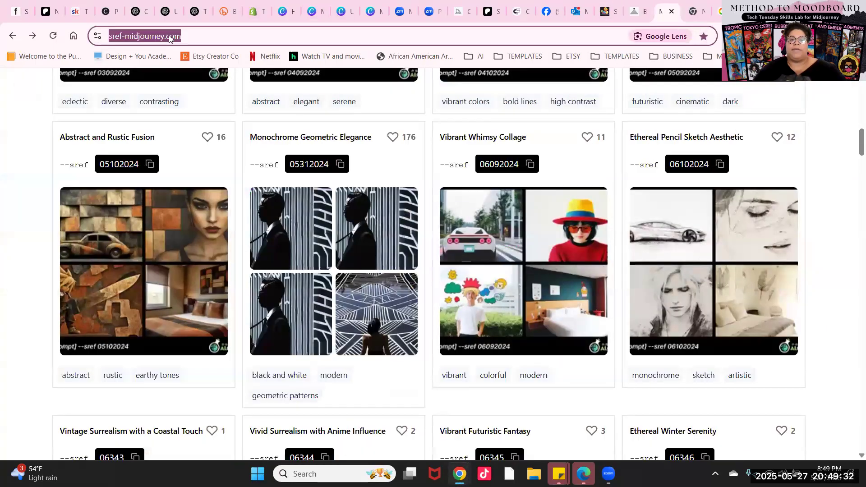
{"action": "right_click", "coordinate": [171, 36]}
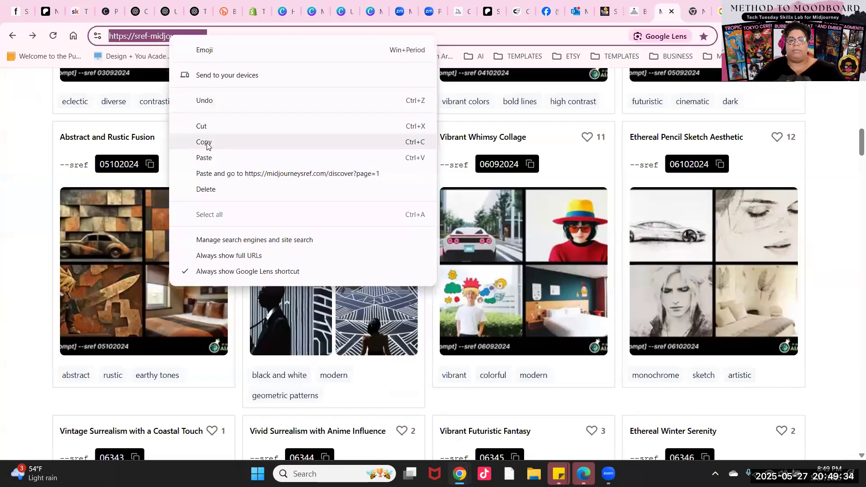
{"action": "left_click", "coordinate": [203, 142]}
{"action": "left_click", "coordinate": [632, 305]}
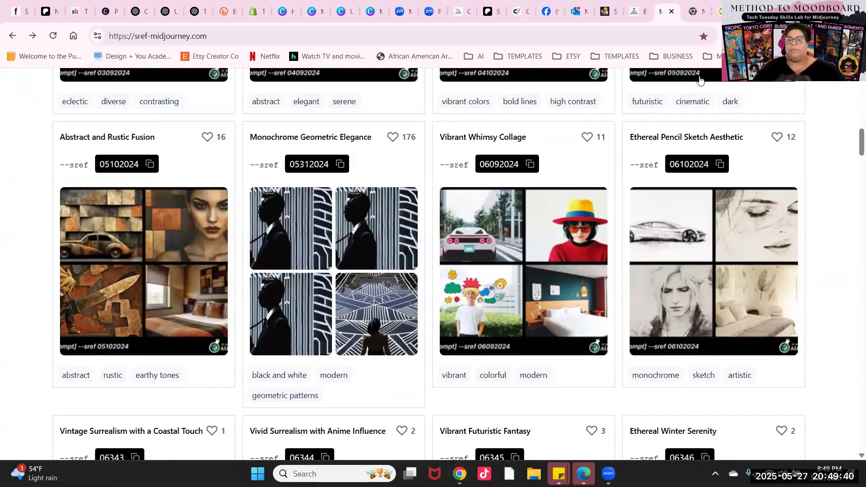
- Go to the open Google results page and search for "sref midjourney" in place of the previous query
{"action": "left_click", "coordinate": [716, 11]}
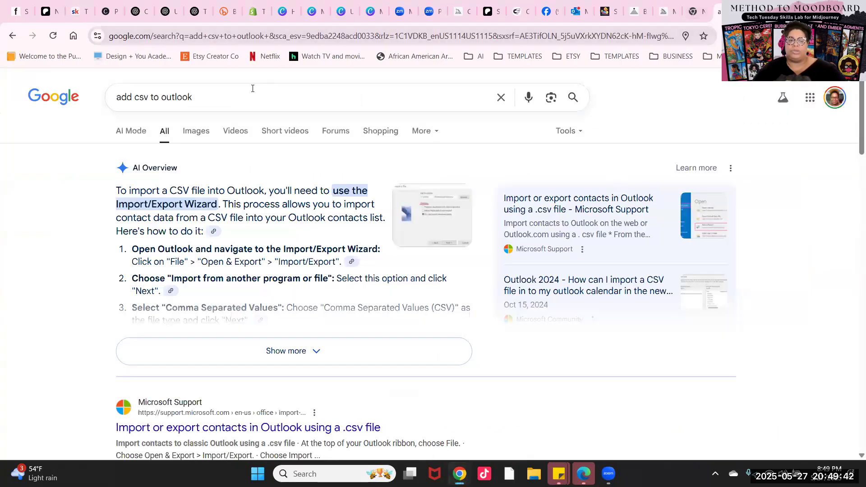
{"action": "double_click", "coordinate": [235, 97]}
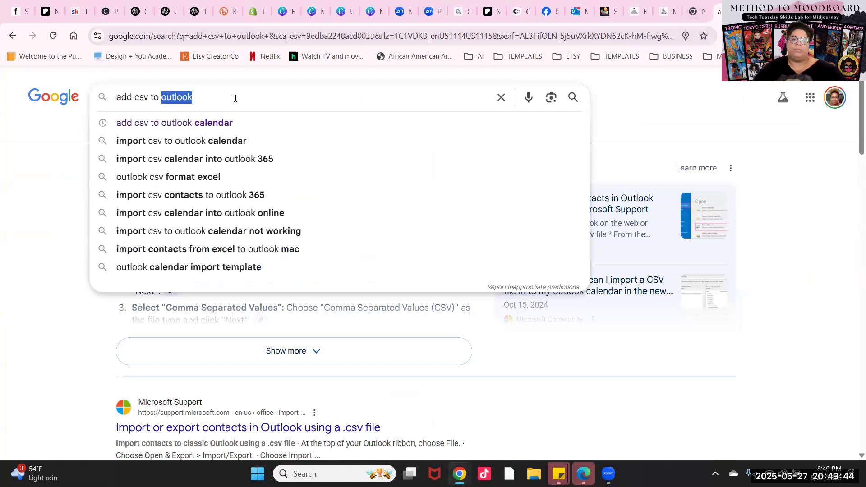
{"action": "left_click", "coordinate": [234, 98]}
{"action": "type", "text": "sre"}
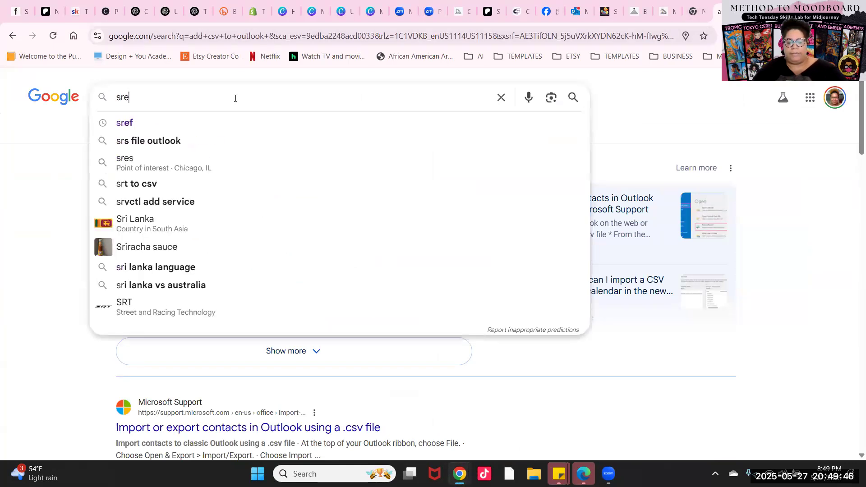
{"action": "type", "text": "f mi"}
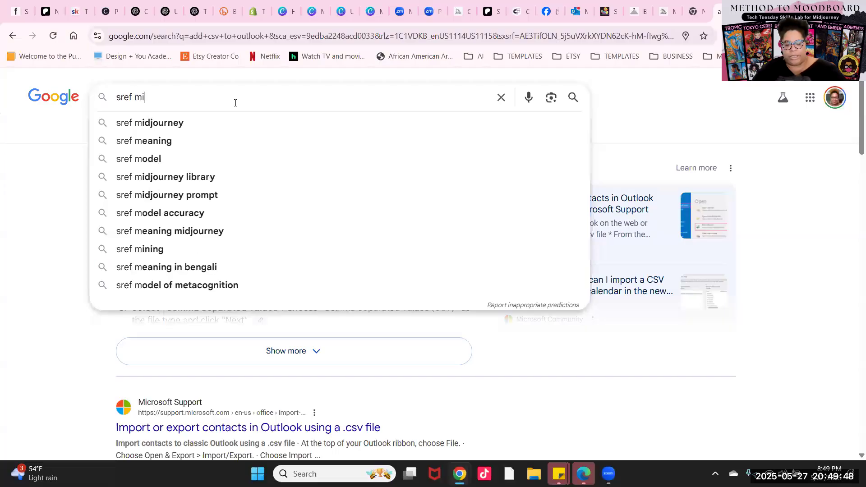
{"action": "type", "text": "djou"}
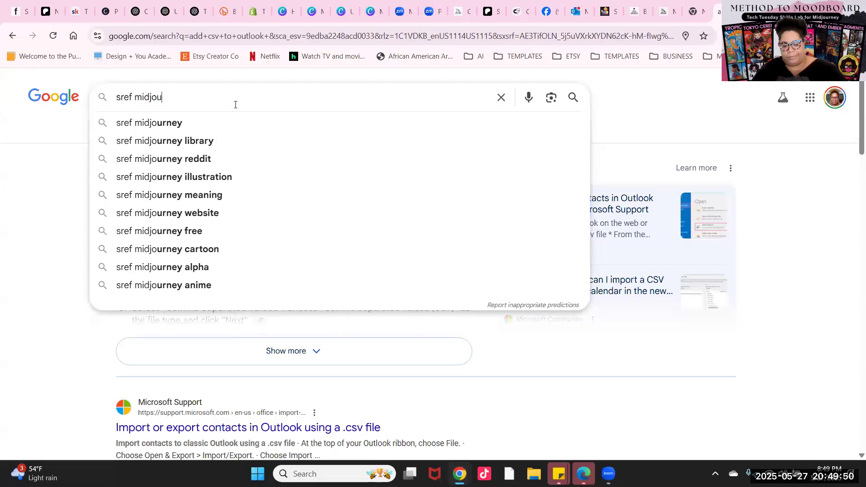
{"action": "type", "text": "rney"}
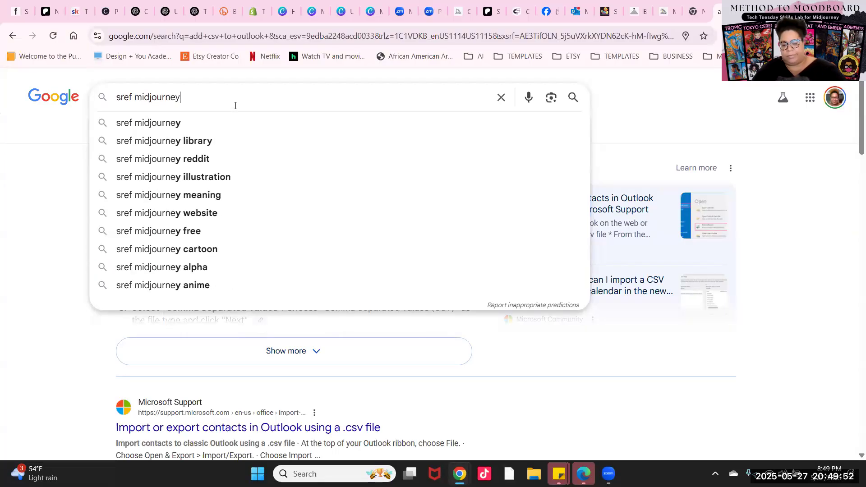
{"action": "key", "text": "Return"}
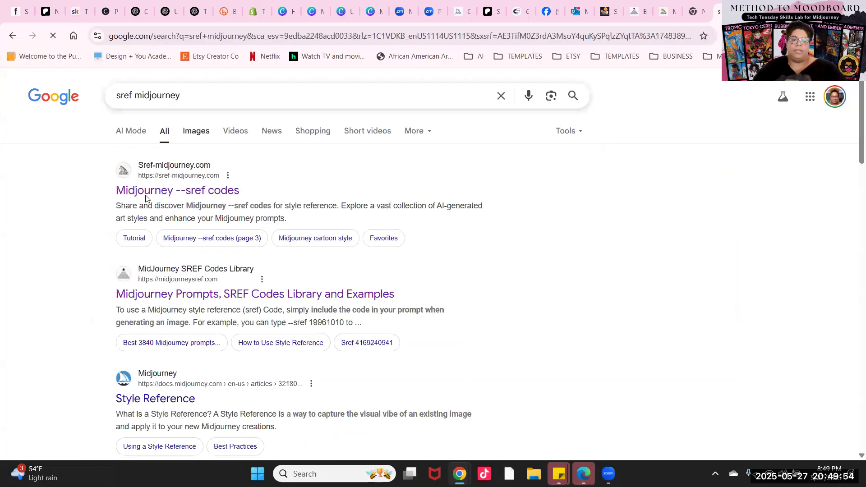
- Open Midlibrary's "A Deep Dive into Midjourney SREF codes" article from the search results and copy its web address
{"action": "scroll", "coordinate": [215, 200], "scroll_direction": "down", "scroll_amount": 5}
{"action": "scroll", "coordinate": [215, 200], "scroll_direction": "down", "scroll_amount": 5}
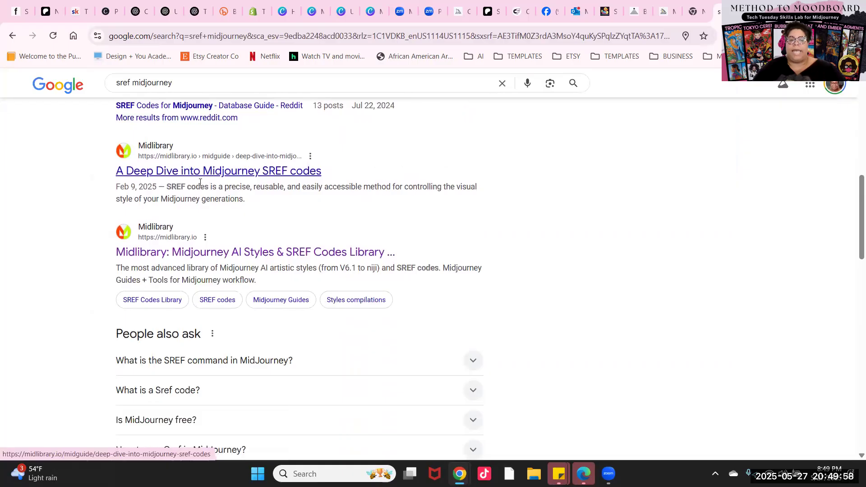
{"action": "left_click", "coordinate": [182, 156]}
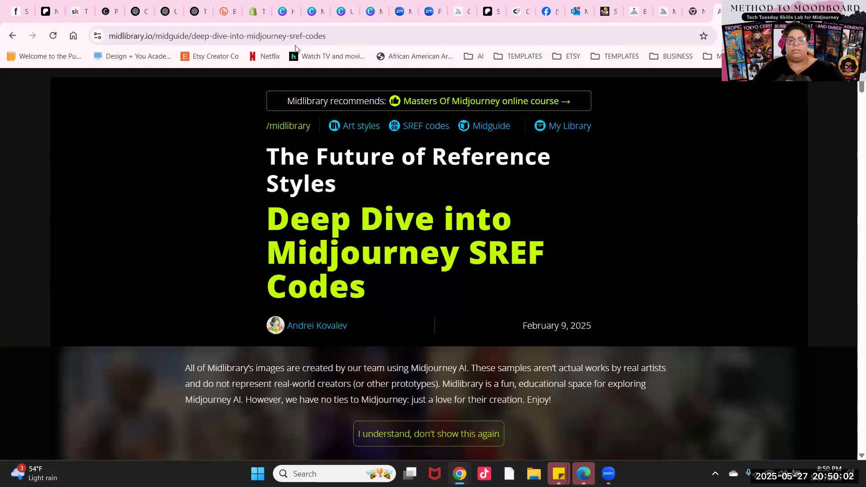
{"action": "left_click", "coordinate": [312, 36]}
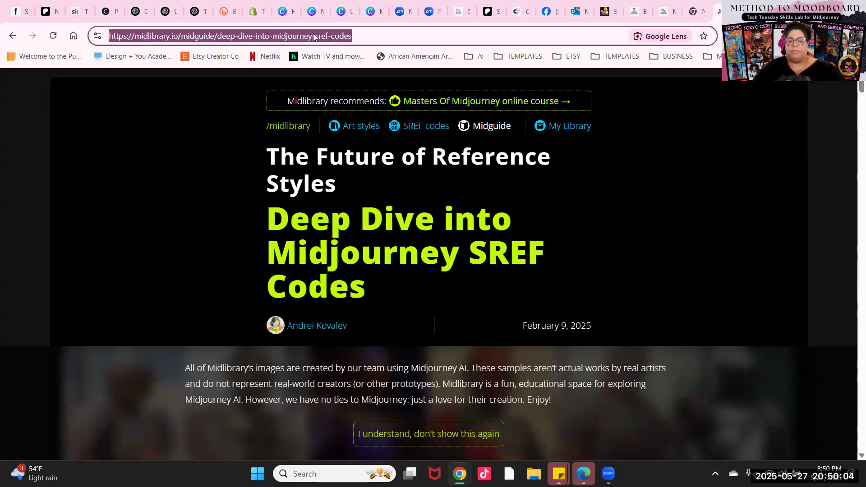
{"action": "right_click", "coordinate": [308, 35]}
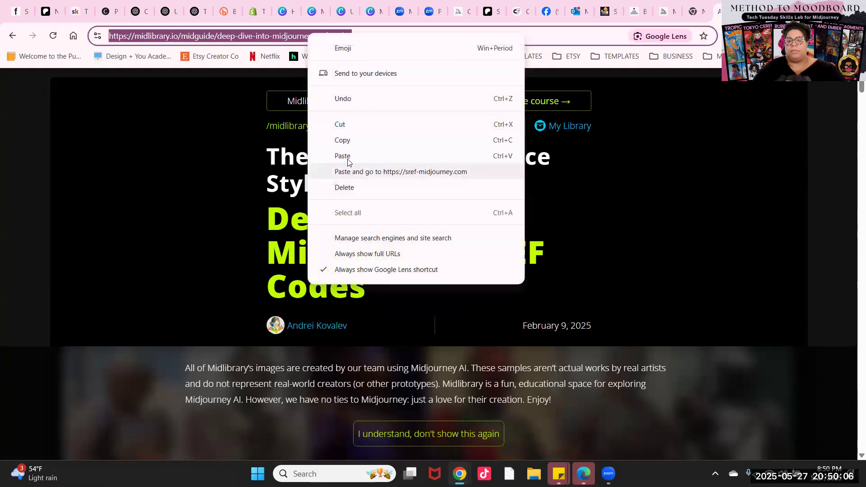
{"action": "left_click", "coordinate": [343, 141]}
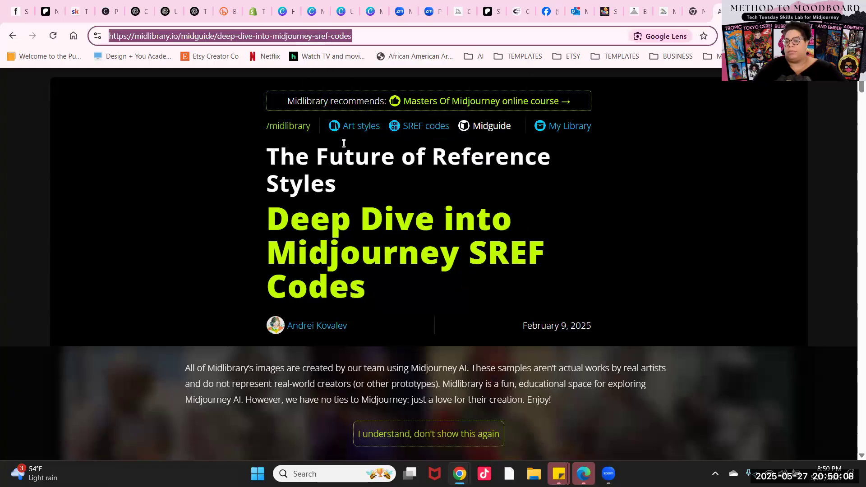
{"action": "left_click", "coordinate": [344, 144]}
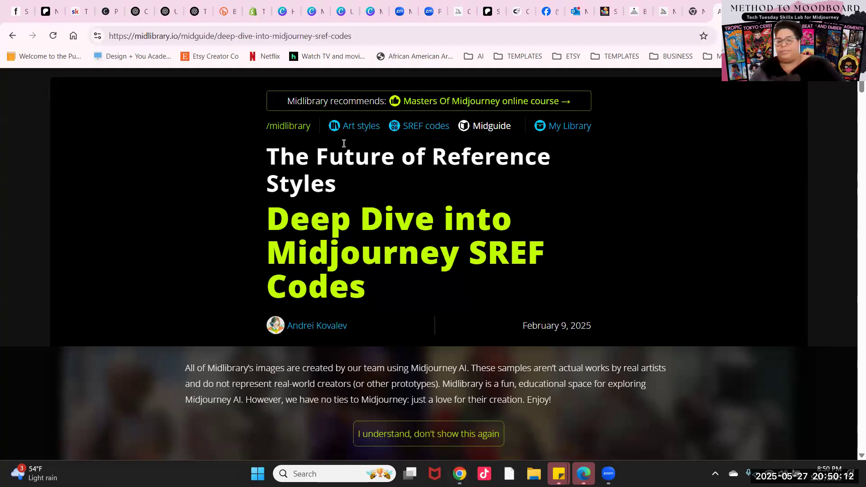
- Examine the Midlibrary article's sample images and the sref codes listed with the phantasmagoric queen portraits
{"action": "scroll", "coordinate": [458, 244], "scroll_direction": "down", "scroll_amount": 2}
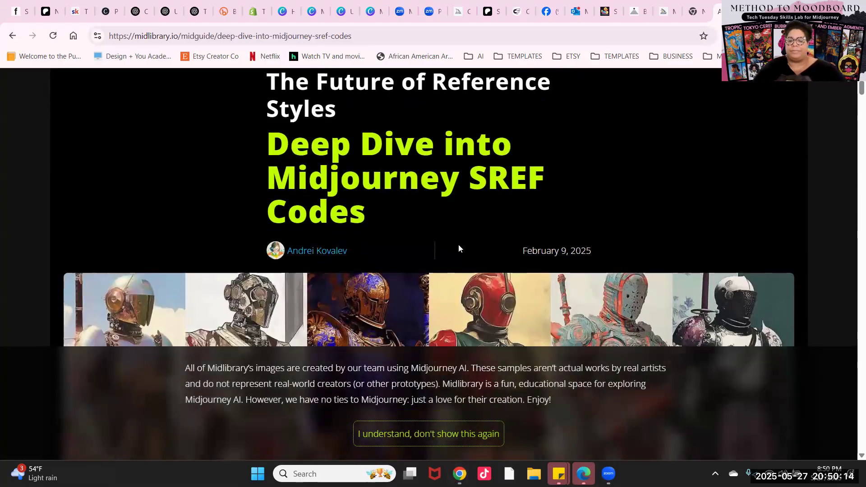
{"action": "scroll", "coordinate": [458, 246], "scroll_direction": "down", "scroll_amount": 8}
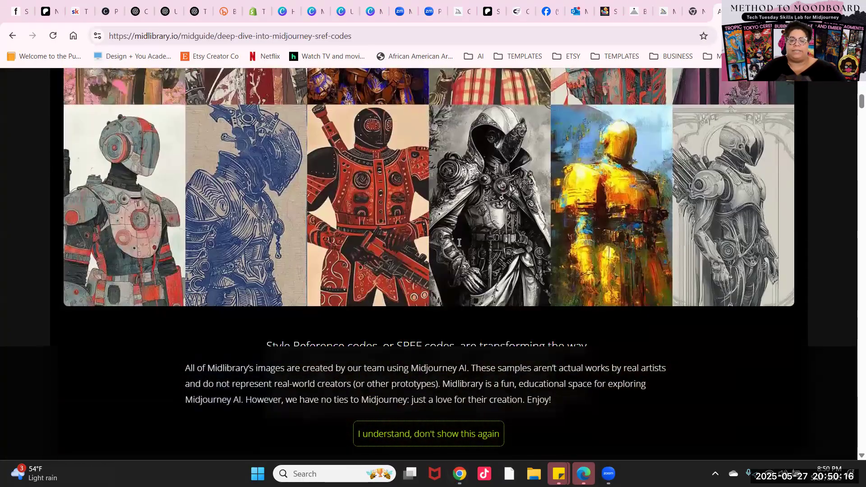
{"action": "scroll", "coordinate": [459, 242], "scroll_direction": "down", "scroll_amount": 12}
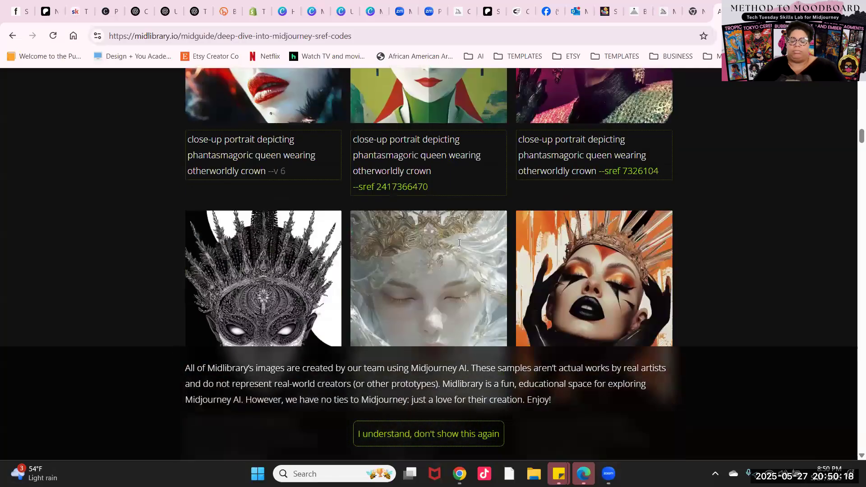
{"action": "scroll", "coordinate": [458, 242], "scroll_direction": "down", "scroll_amount": 3}
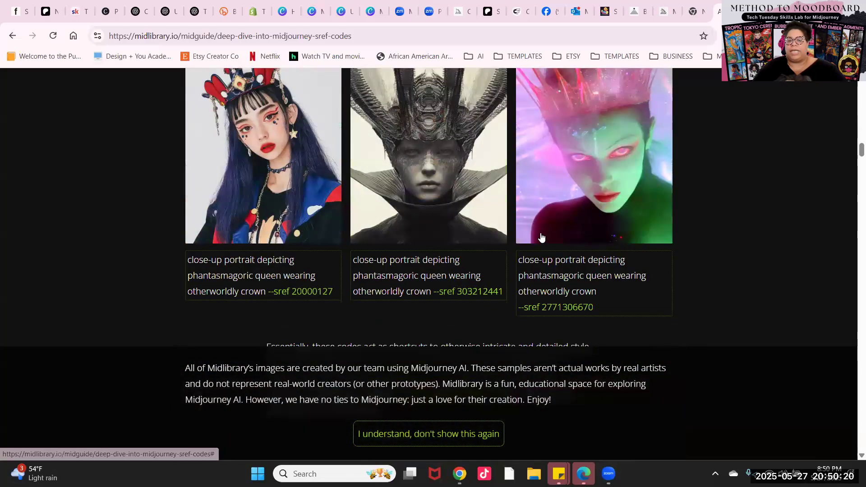
{"action": "scroll", "coordinate": [541, 236], "scroll_direction": "down", "scroll_amount": 2}
{"action": "scroll", "coordinate": [596, 232], "scroll_direction": "down", "scroll_amount": 2}
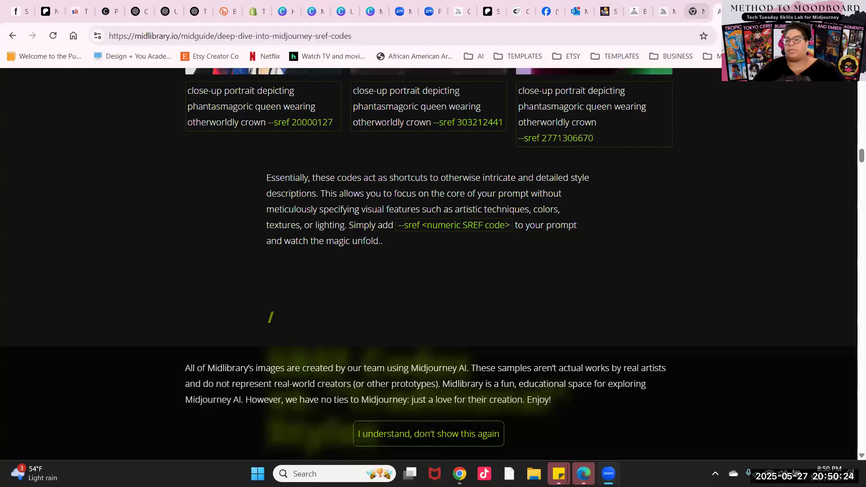
- Close the Midlibrary article and the empty new page, and return to Midjourney's Create page
{"action": "left_click", "coordinate": [731, 12]}
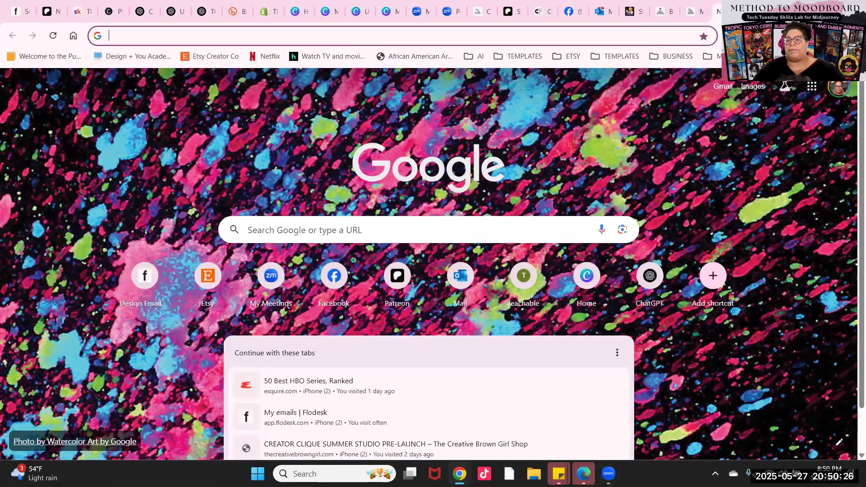
{"action": "left_click", "coordinate": [731, 12]}
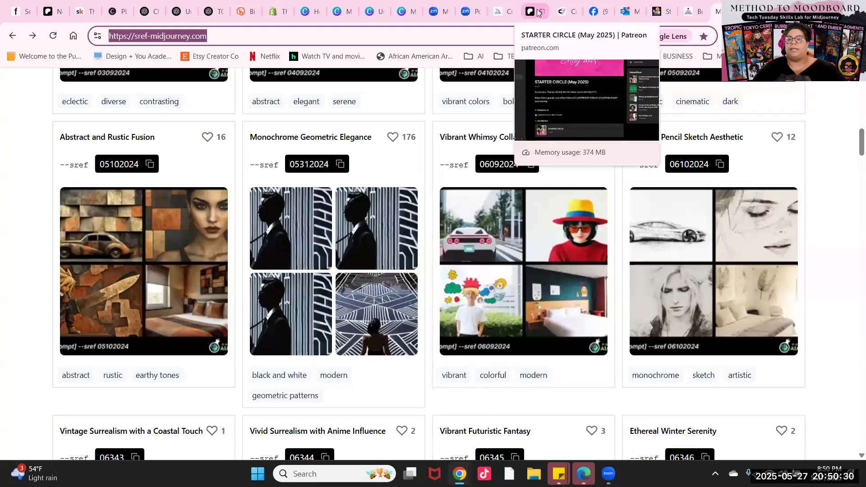
{"action": "left_click", "coordinate": [501, 12]}
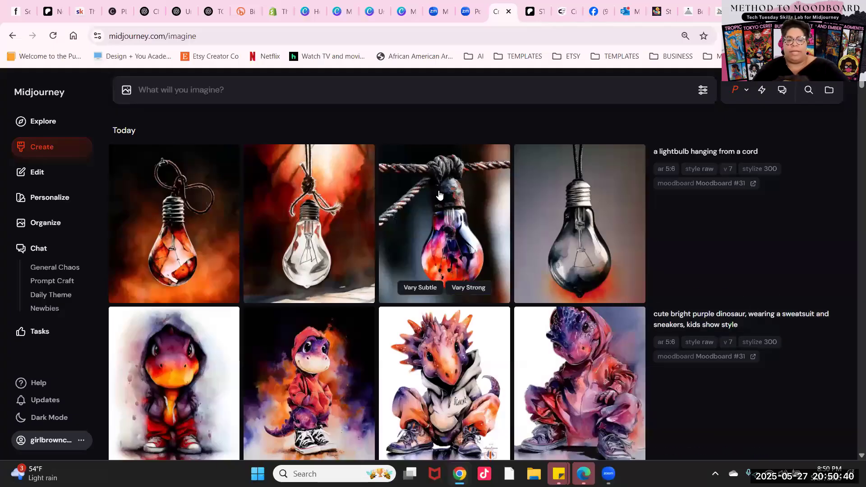
- Reuse the Moodboard #31 "cute bright purple dinosaur" prompt with all its parameters as a new prompt
{"action": "scroll", "coordinate": [513, 246], "scroll_direction": "down", "scroll_amount": 3}
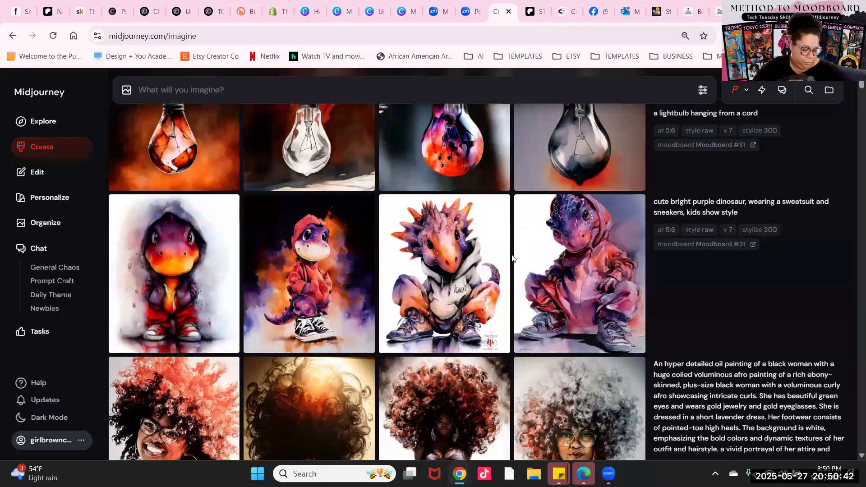
{"action": "scroll", "coordinate": [515, 201], "scroll_direction": "up", "scroll_amount": 3}
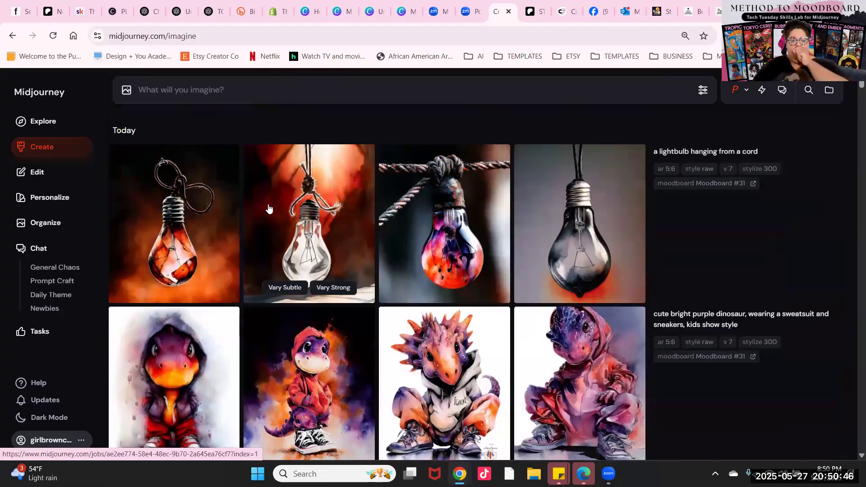
{"action": "scroll", "coordinate": [364, 254], "scroll_direction": "down", "scroll_amount": 10}
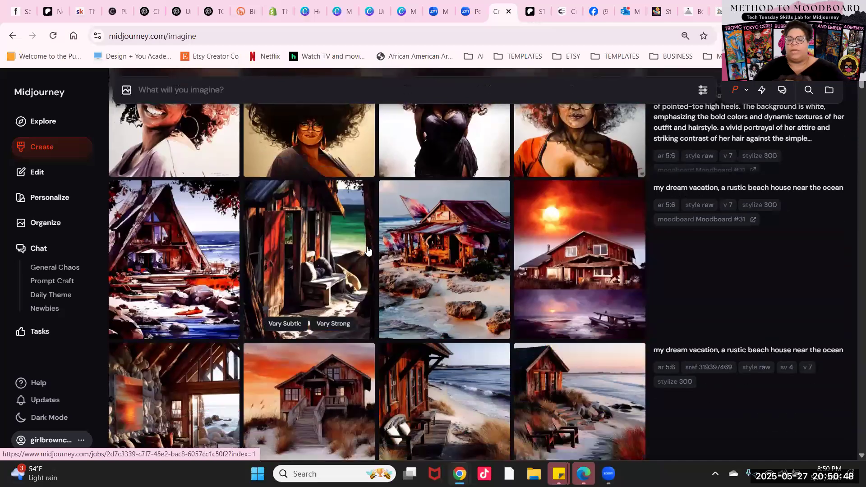
{"action": "scroll", "coordinate": [316, 280], "scroll_direction": "up", "scroll_amount": 7}
{"action": "scroll", "coordinate": [522, 172], "scroll_direction": "up", "scroll_amount": 5}
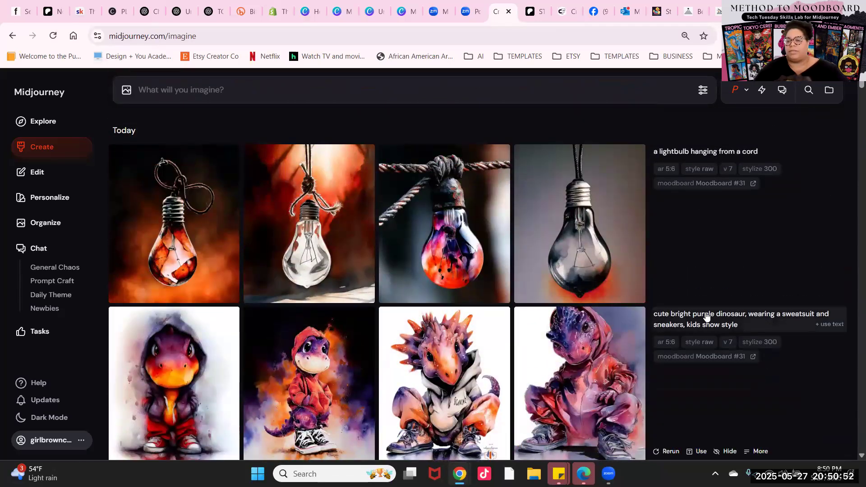
{"action": "left_click", "coordinate": [698, 452]}
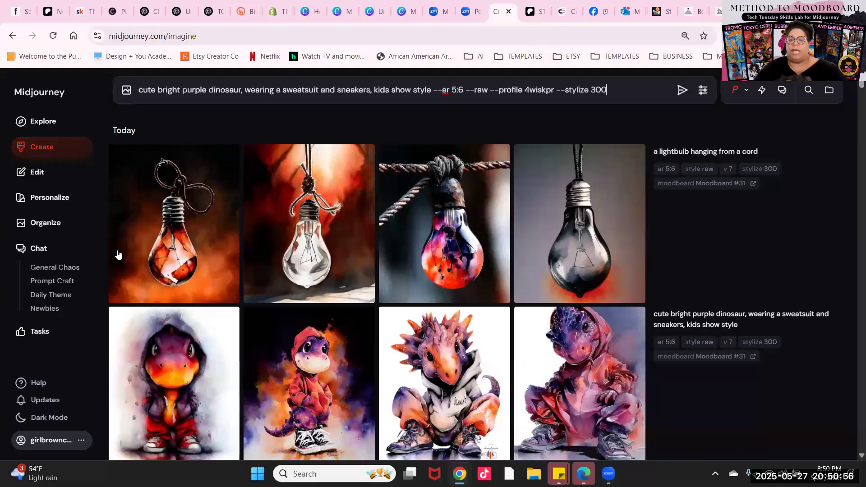
- Add the uploaded colorful flower bouquet image as a style reference and generate the dinosaur prompt
{"action": "left_click", "coordinate": [126, 90]}
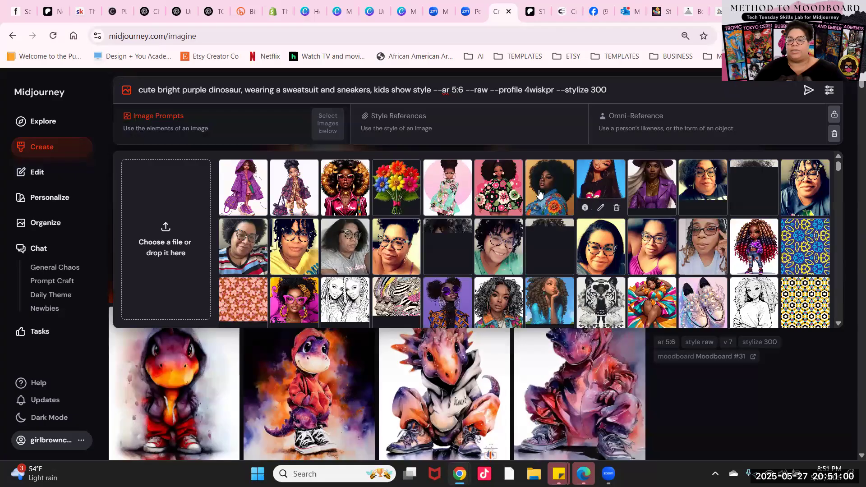
{"action": "left_click", "coordinate": [406, 182]}
{"action": "left_click_drag", "start_coordinate": [339, 127], "coordinate": [564, 124]}
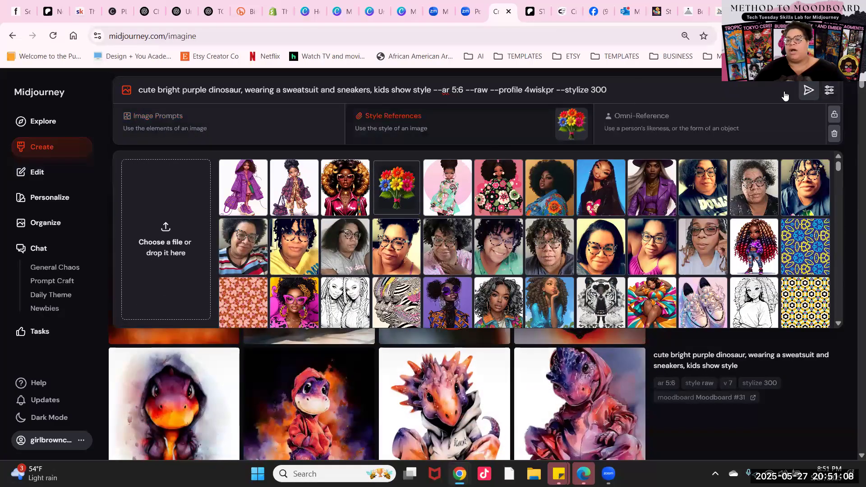
{"action": "left_click", "coordinate": [808, 90]}
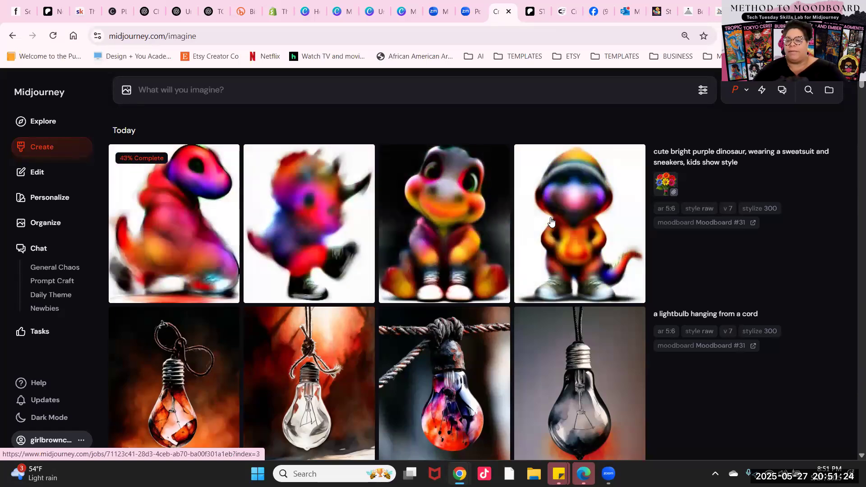
- Compare the dinosaur images made with the flower style reference against the earlier Moodboard #31 dinosaurs
{"action": "scroll", "coordinate": [551, 222], "scroll_direction": "down", "scroll_amount": 2}
{"action": "scroll", "coordinate": [551, 222], "scroll_direction": "up", "scroll_amount": 2}
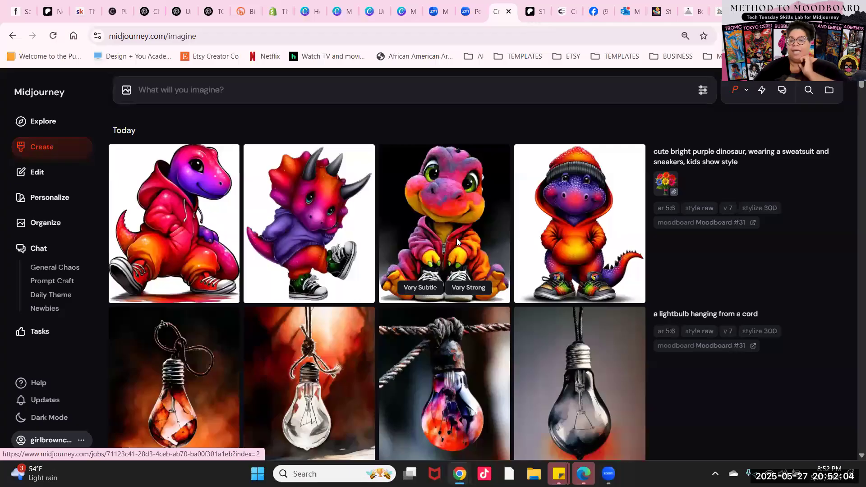
{"action": "scroll", "coordinate": [456, 238], "scroll_direction": "down", "scroll_amount": 3}
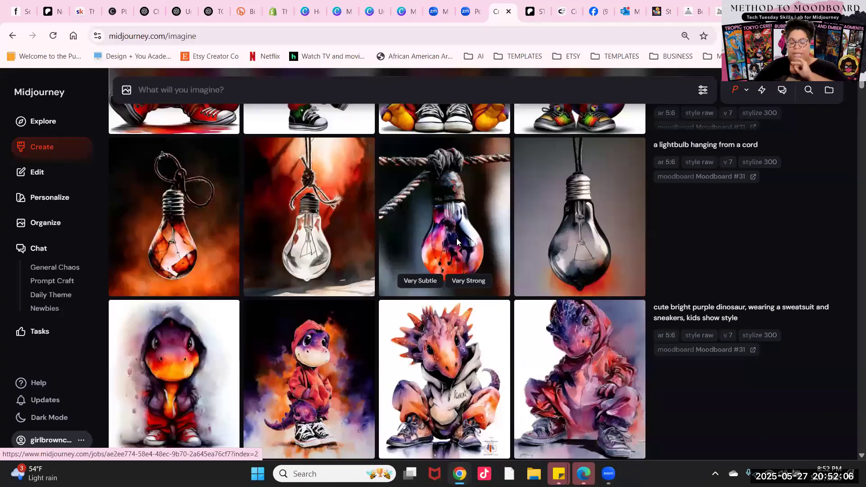
- Review the earlier Moodboard #31 and style-reference-code generations on the Create page, down to the black girl with an afro images
{"action": "scroll", "coordinate": [456, 240], "scroll_direction": "down", "scroll_amount": 13}
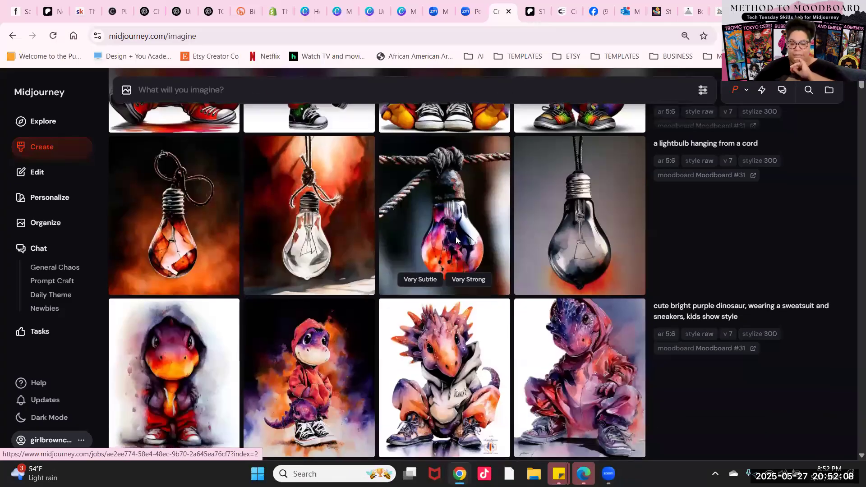
{"action": "scroll", "coordinate": [455, 236], "scroll_direction": "down", "scroll_amount": 15}
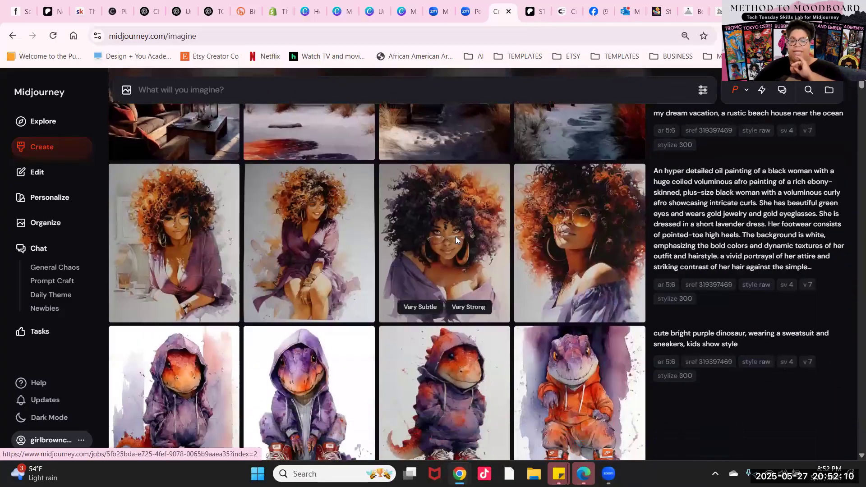
{"action": "scroll", "coordinate": [455, 236], "scroll_direction": "down", "scroll_amount": 4}
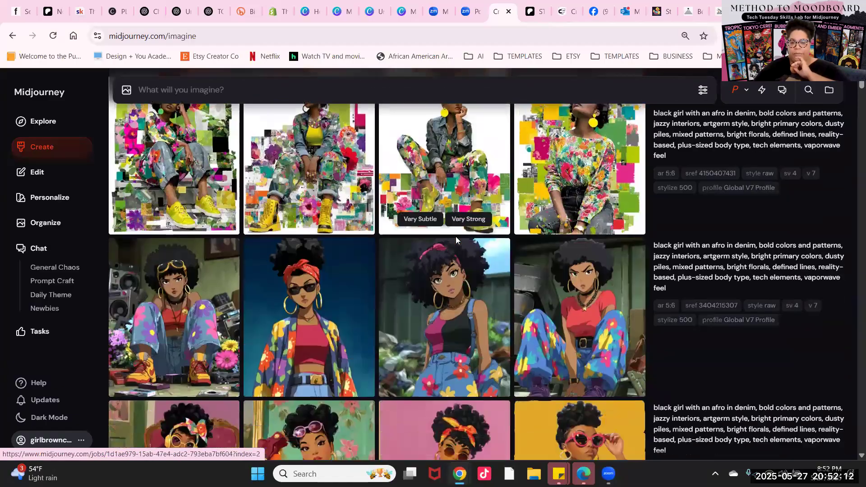
{"action": "scroll", "coordinate": [455, 236], "scroll_direction": "up", "scroll_amount": 2}
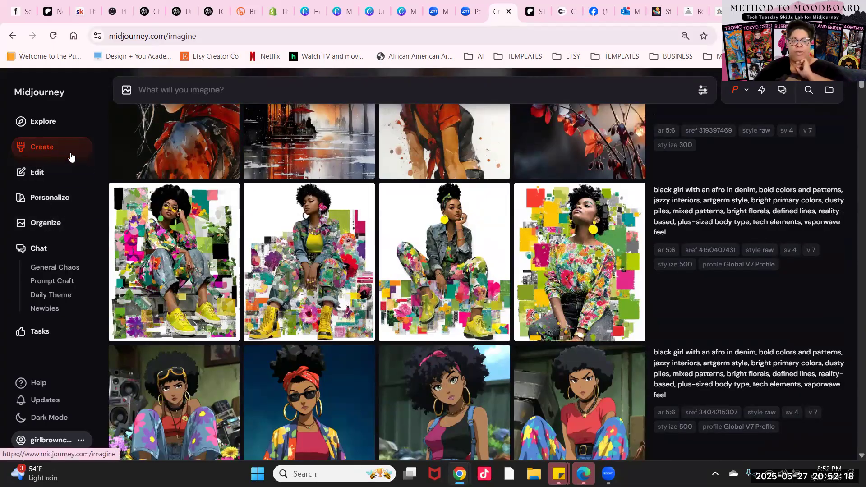
- Open the Neon Urban Graffiti moodboard from the personalization moodboards, look through its images, and return to the moodboard list
{"action": "left_click", "coordinate": [46, 199]}
{"action": "scroll", "coordinate": [392, 310], "scroll_direction": "down", "scroll_amount": 2}
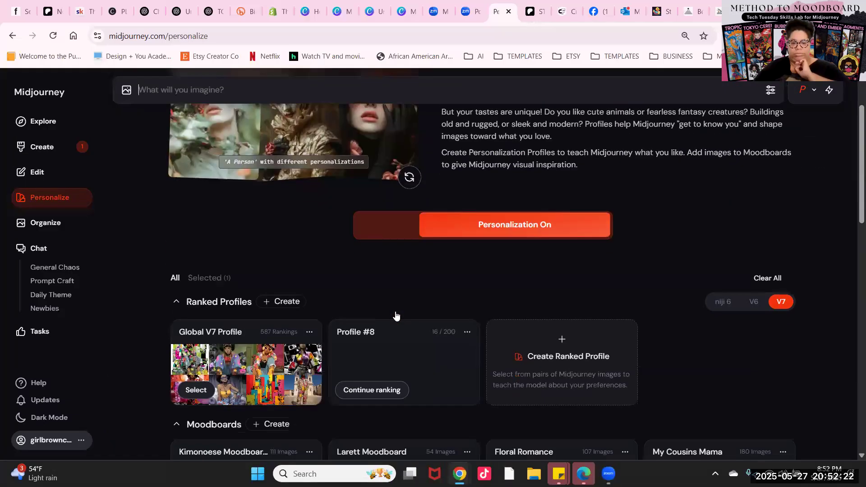
{"action": "scroll", "coordinate": [396, 315], "scroll_direction": "down", "scroll_amount": 7}
{"action": "scroll", "coordinate": [402, 315], "scroll_direction": "up", "scroll_amount": 3}
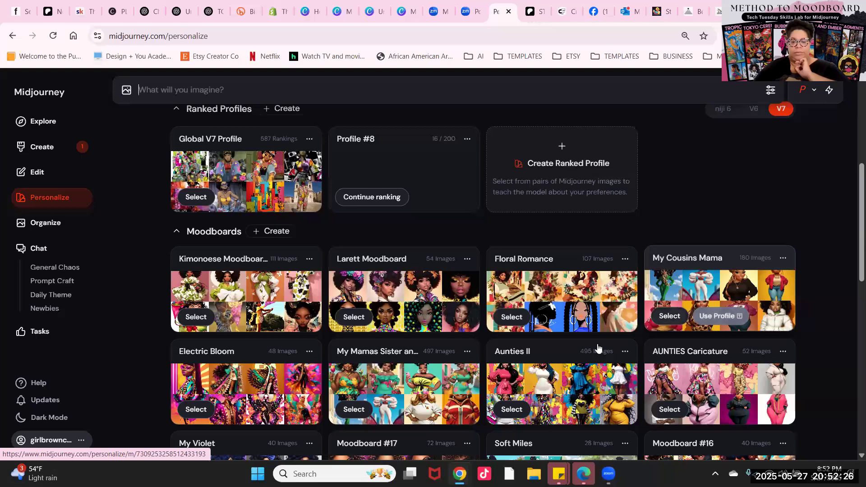
{"action": "scroll", "coordinate": [598, 347], "scroll_direction": "down", "scroll_amount": 9}
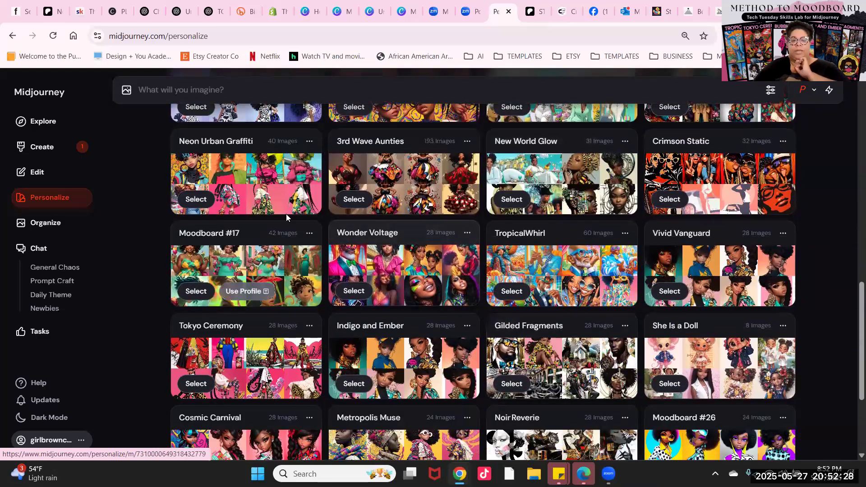
{"action": "left_click", "coordinate": [286, 213]}
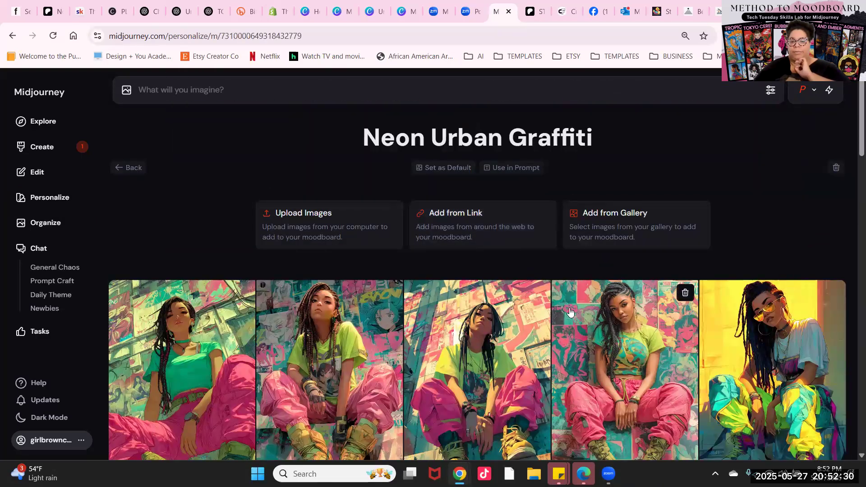
{"action": "scroll", "coordinate": [569, 311], "scroll_direction": "down", "scroll_amount": 6}
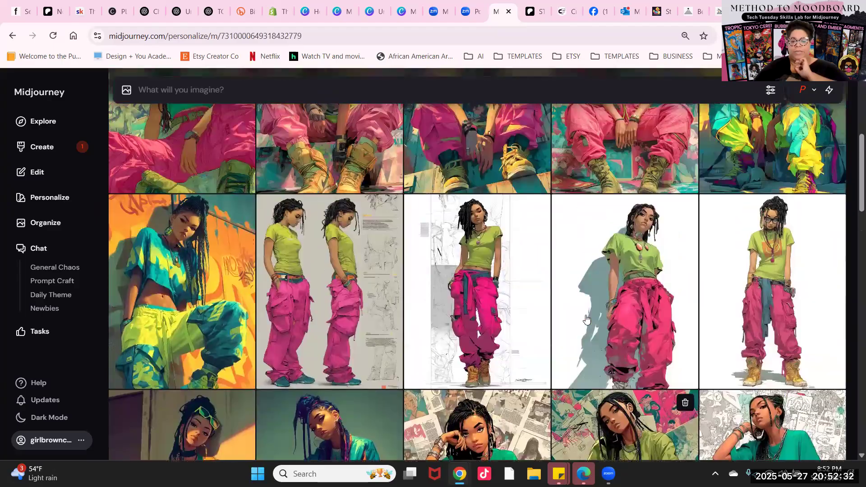
{"action": "scroll", "coordinate": [586, 319], "scroll_direction": "up", "scroll_amount": 6}
{"action": "left_click", "coordinate": [118, 168]}
- Open the TropicalWhirl moodboard and look through its collected images
{"action": "scroll", "coordinate": [396, 304], "scroll_direction": "down", "scroll_amount": 6}
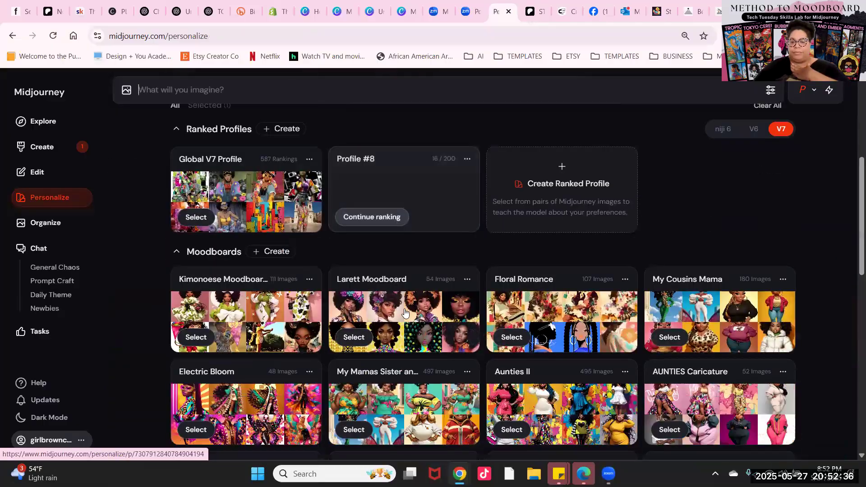
{"action": "scroll", "coordinate": [405, 312], "scroll_direction": "down", "scroll_amount": 9}
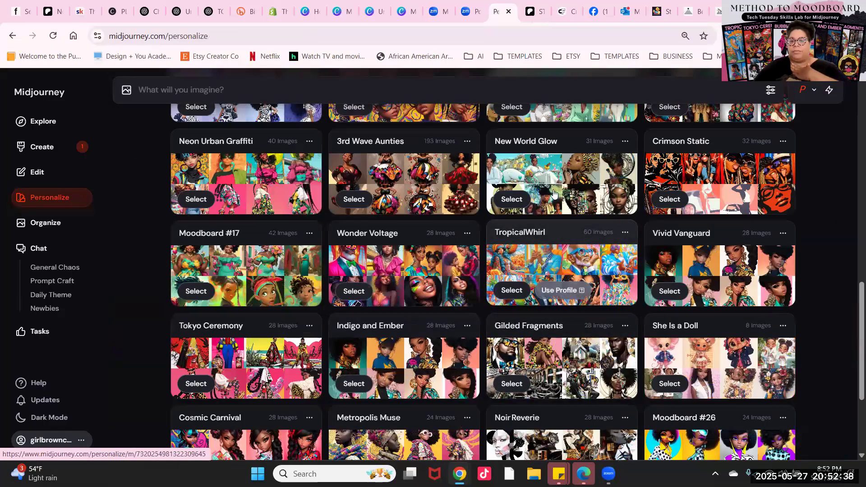
{"action": "left_click", "coordinate": [580, 268]}
{"action": "scroll", "coordinate": [532, 346], "scroll_direction": "down", "scroll_amount": 15}
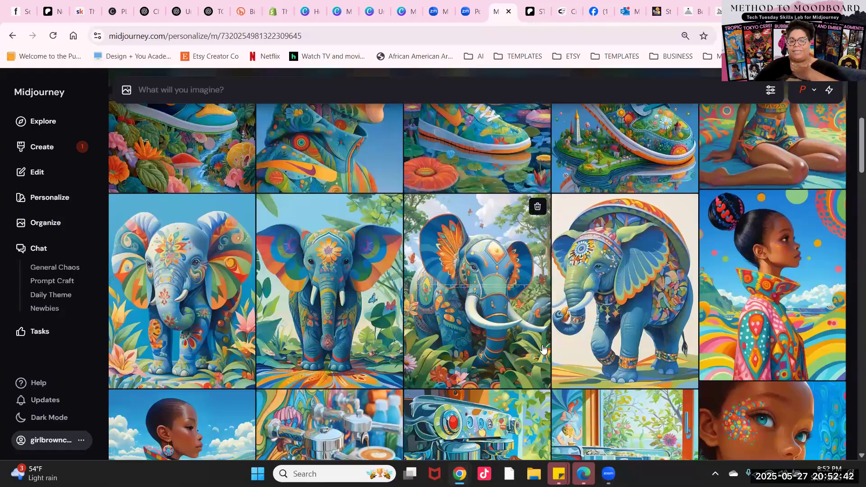
{"action": "scroll", "coordinate": [542, 350], "scroll_direction": "down", "scroll_amount": 6}
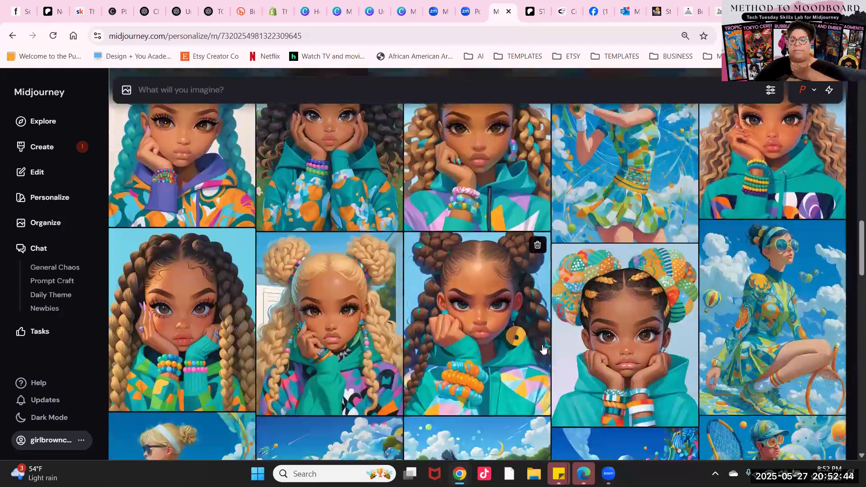
- Return to the Create page and compare the afro-in-denim images generated with different style reference codes
{"action": "left_click", "coordinate": [52, 149]}
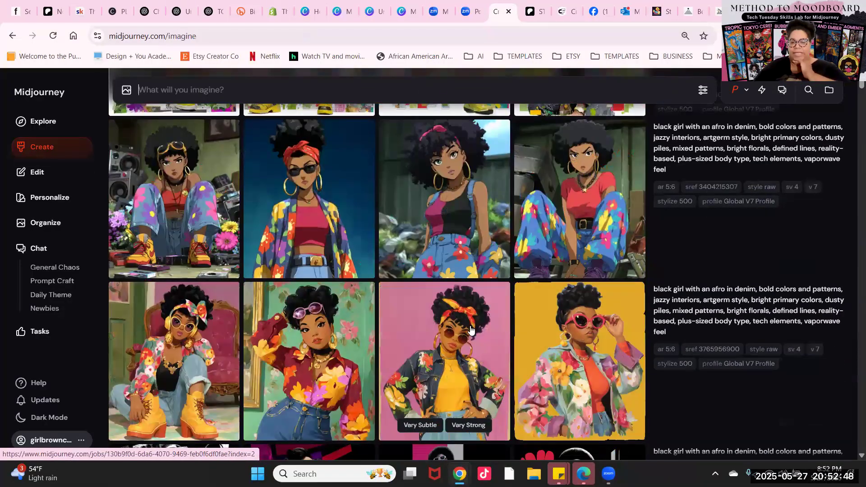
{"action": "scroll", "coordinate": [470, 330], "scroll_direction": "down", "scroll_amount": 6}
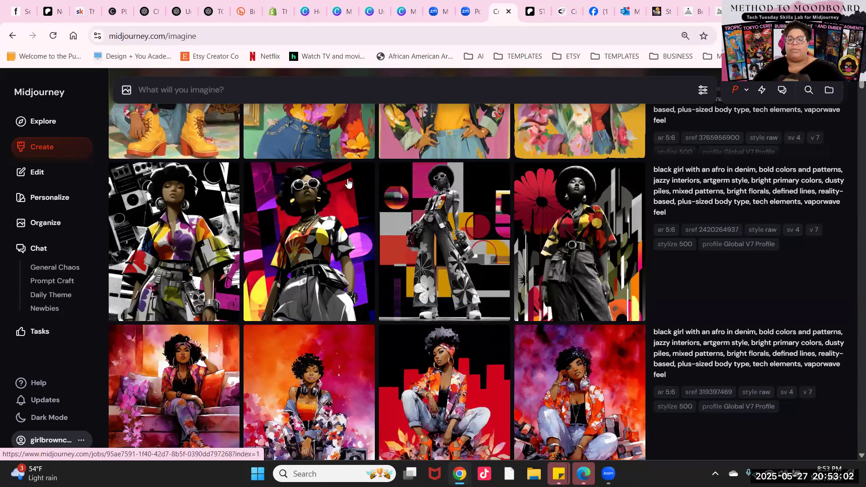
{"action": "mouse_move", "coordinate": [706, 111]}
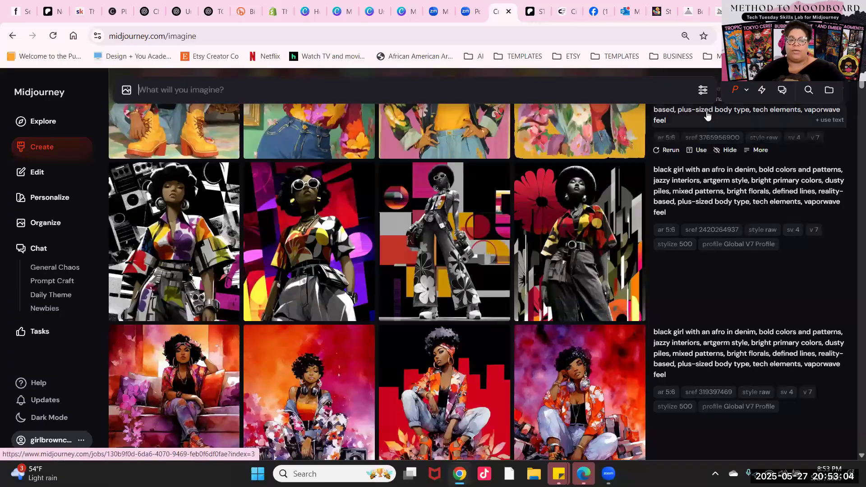
- Go back to the personalization page and look over the full collection of V7 moodboards
{"action": "left_click", "coordinate": [49, 196]}
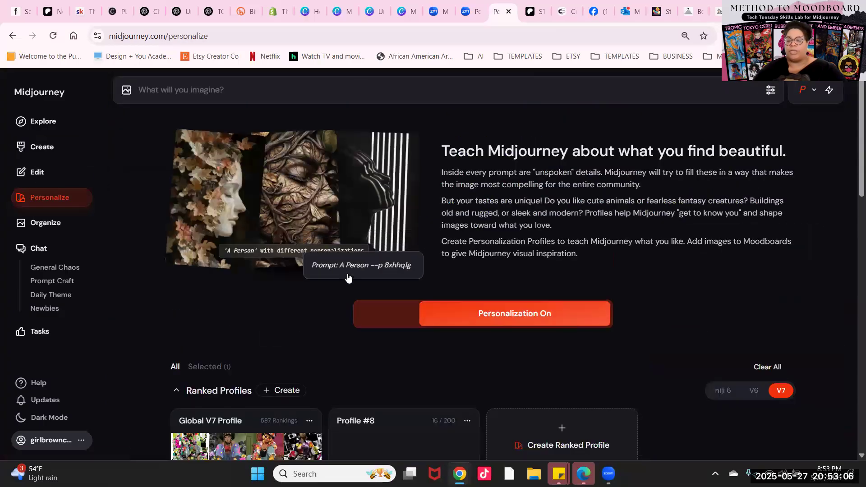
{"action": "scroll", "coordinate": [387, 310], "scroll_direction": "down", "scroll_amount": 13}
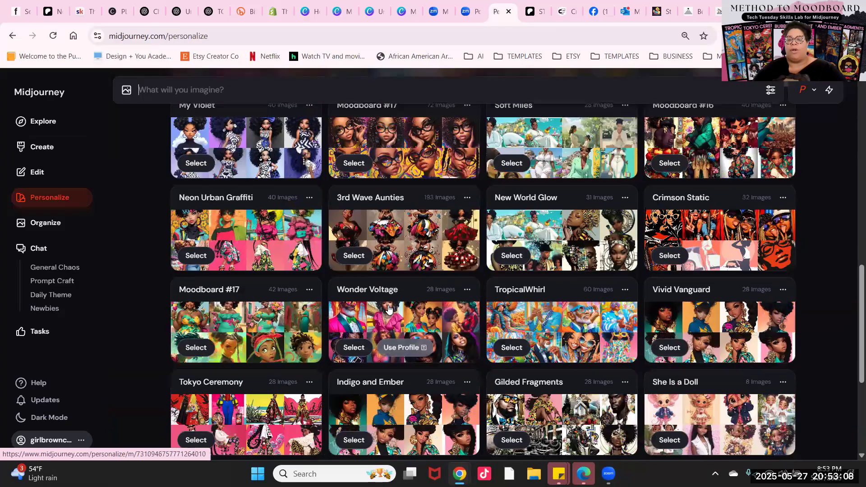
{"action": "scroll", "coordinate": [179, 305], "scroll_direction": "down", "scroll_amount": 3}
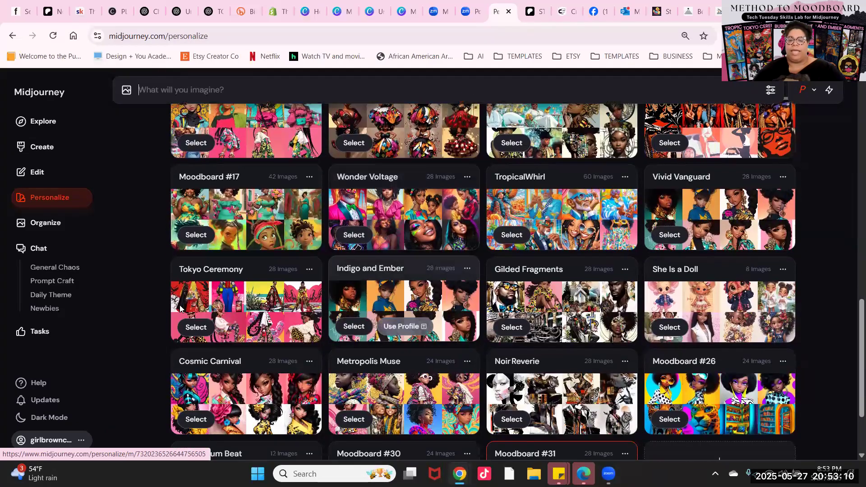
{"action": "scroll", "coordinate": [443, 302], "scroll_direction": "up", "scroll_amount": 7}
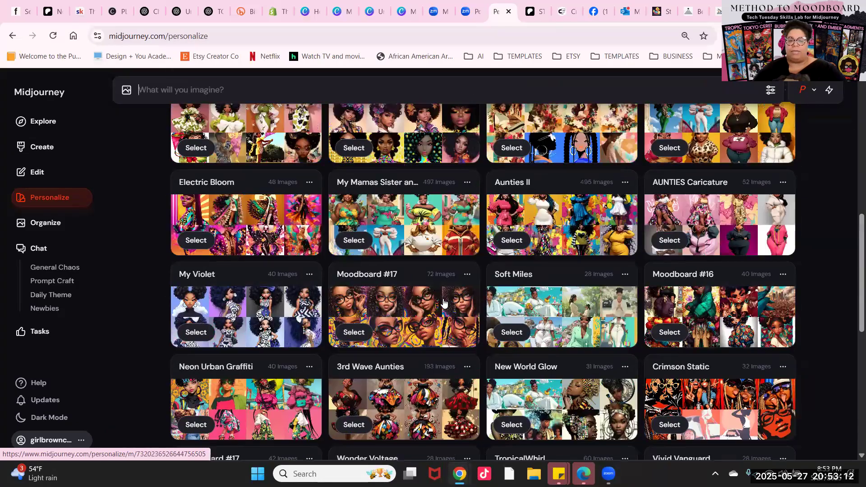
{"action": "scroll", "coordinate": [443, 303], "scroll_direction": "up", "scroll_amount": 4}
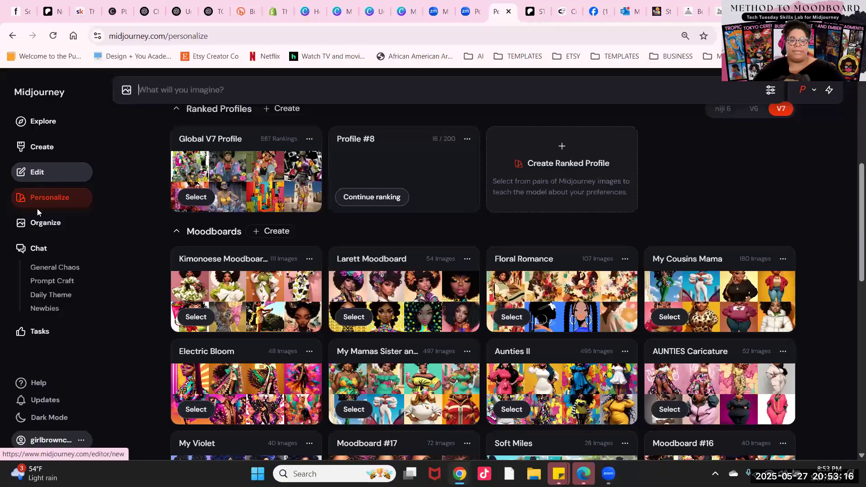
- Open the archive of all generated images and jump back to those from 24 Mar 2025
{"action": "left_click", "coordinate": [45, 223]}
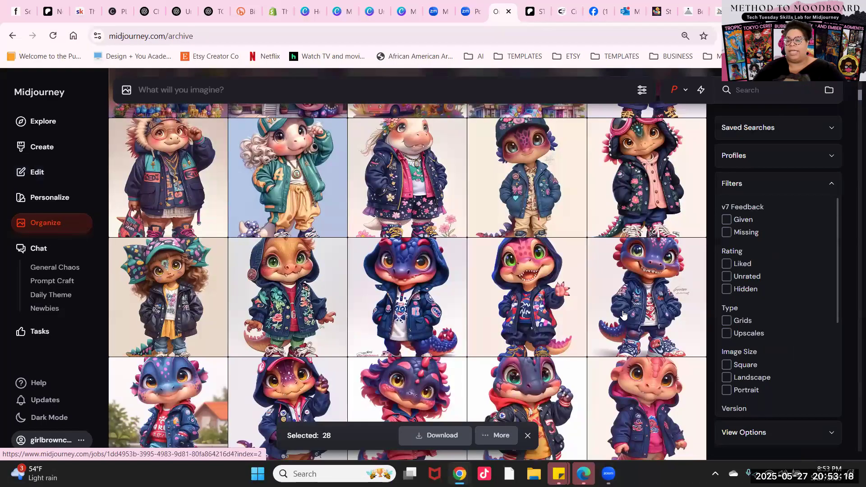
{"action": "scroll", "coordinate": [622, 314], "scroll_direction": "down", "scroll_amount": 6}
{"action": "left_click", "coordinate": [855, 203]}
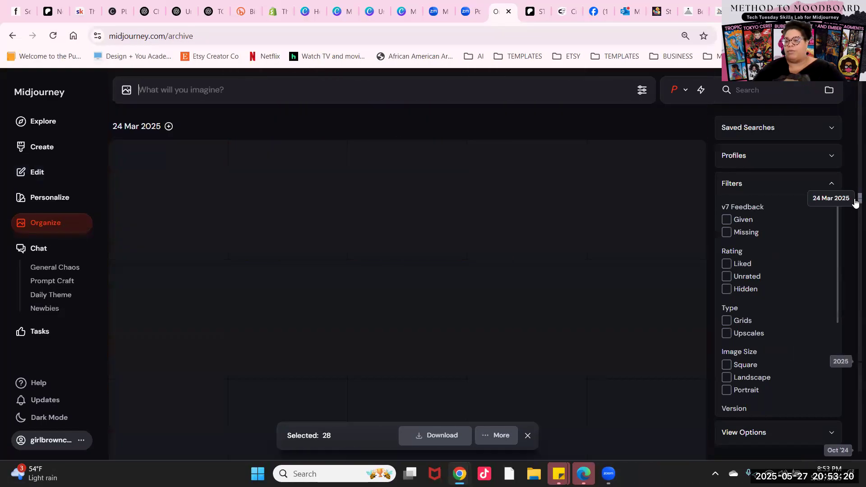
{"action": "scroll", "coordinate": [616, 289], "scroll_direction": "down", "scroll_amount": 10}
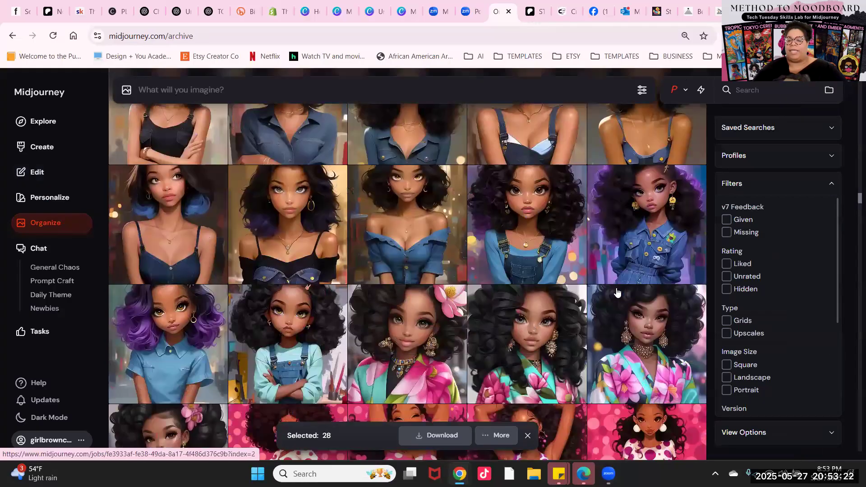
- Examine the series of women in polka-dot dresses in the March 2025 archive for style consistency
{"action": "scroll", "coordinate": [617, 293], "scroll_direction": "up", "scroll_amount": 5}
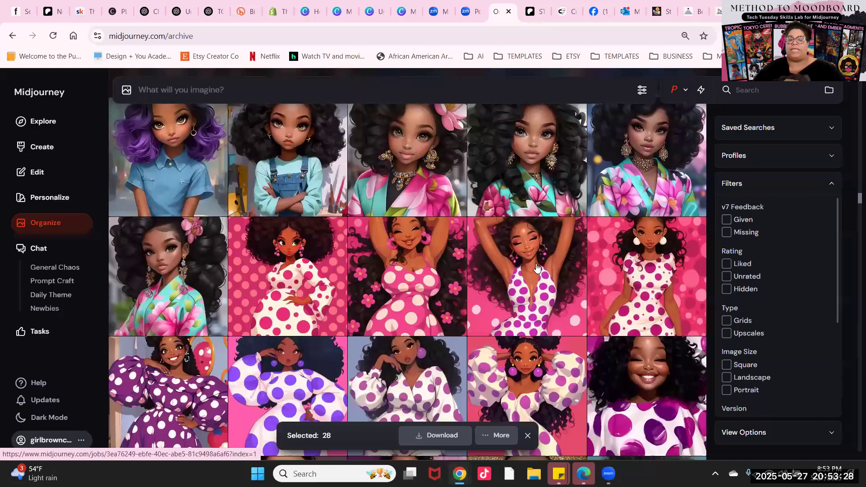
{"action": "scroll", "coordinate": [559, 300], "scroll_direction": "down", "scroll_amount": 15}
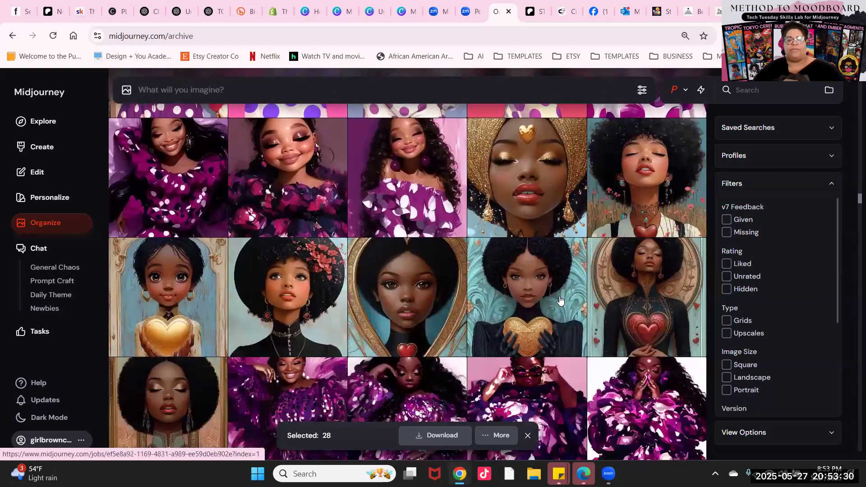
{"action": "scroll", "coordinate": [559, 299], "scroll_direction": "down", "scroll_amount": 15}
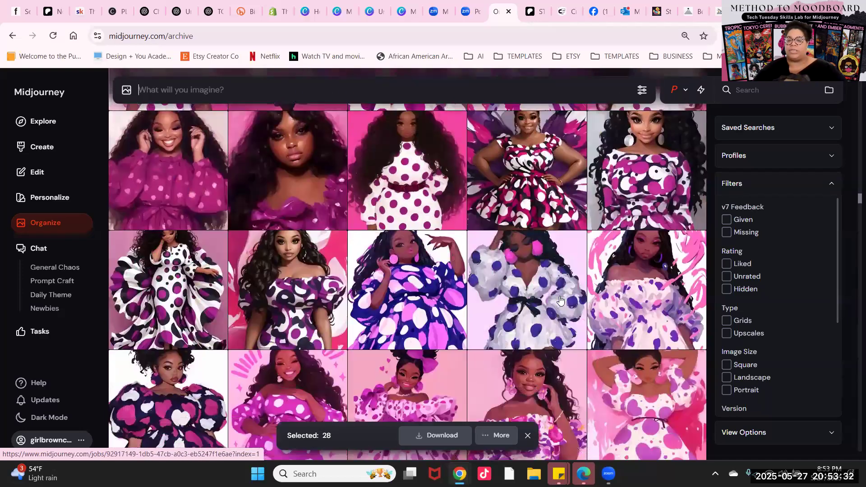
{"action": "scroll", "coordinate": [588, 337], "scroll_direction": "down", "scroll_amount": 6}
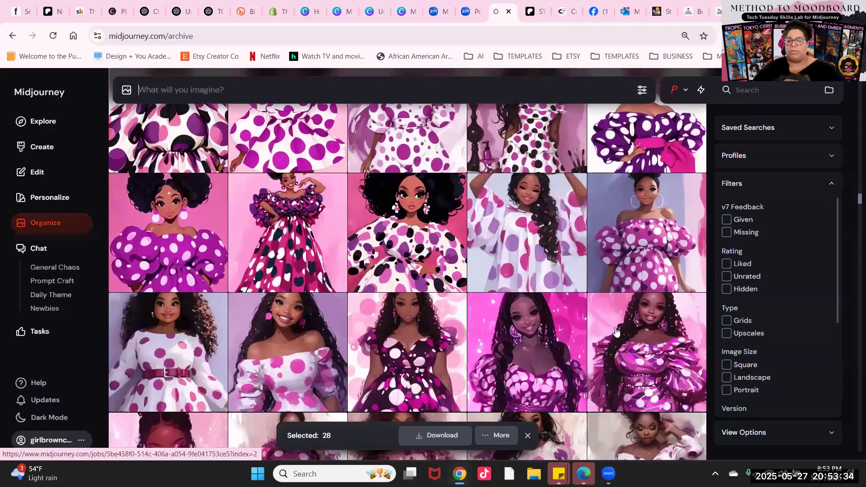
{"action": "scroll", "coordinate": [597, 376], "scroll_direction": "down", "scroll_amount": 4}
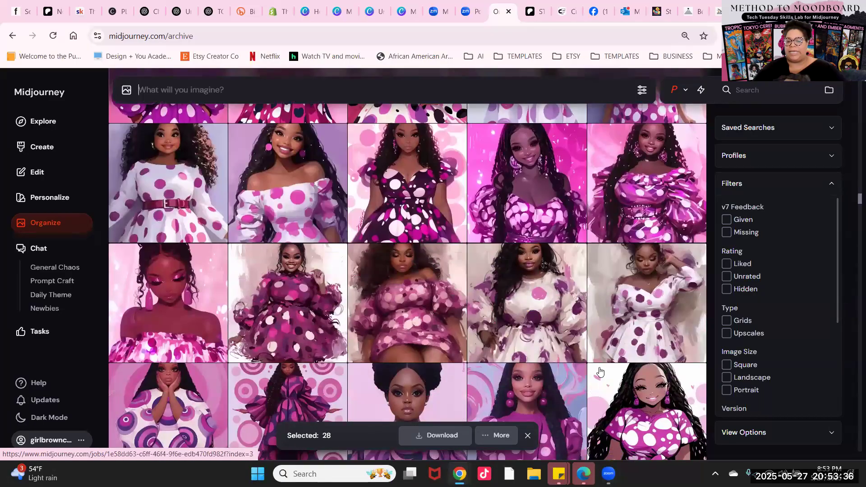
{"action": "scroll", "coordinate": [626, 322], "scroll_direction": "up", "scroll_amount": 4}
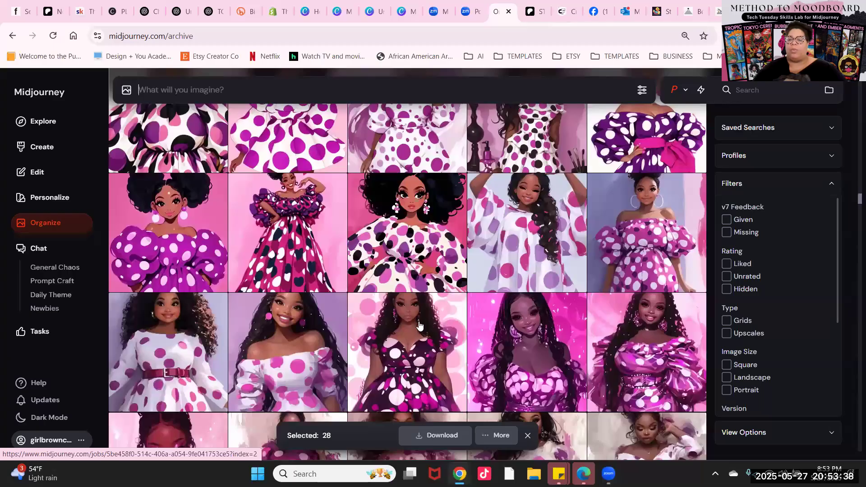
{"action": "scroll", "coordinate": [537, 279], "scroll_direction": "down", "scroll_amount": 10}
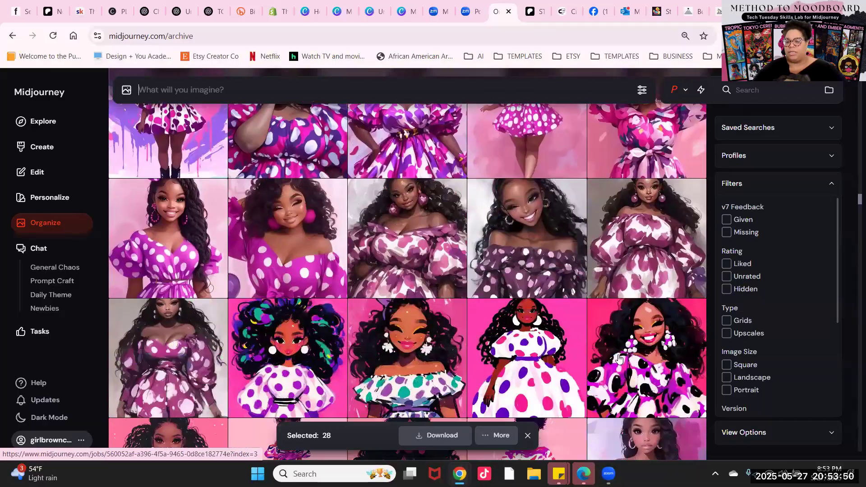
- Continue through the archive and examine the series of portraits with oversized sunglasses
{"action": "scroll", "coordinate": [618, 358], "scroll_direction": "down", "scroll_amount": 3}
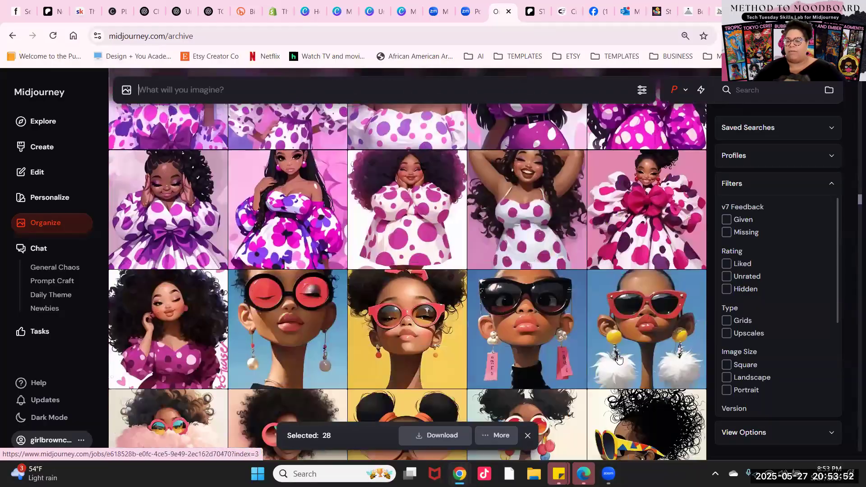
{"action": "scroll", "coordinate": [618, 358], "scroll_direction": "up", "scroll_amount": 3}
{"action": "scroll", "coordinate": [618, 359], "scroll_direction": "down", "scroll_amount": 6}
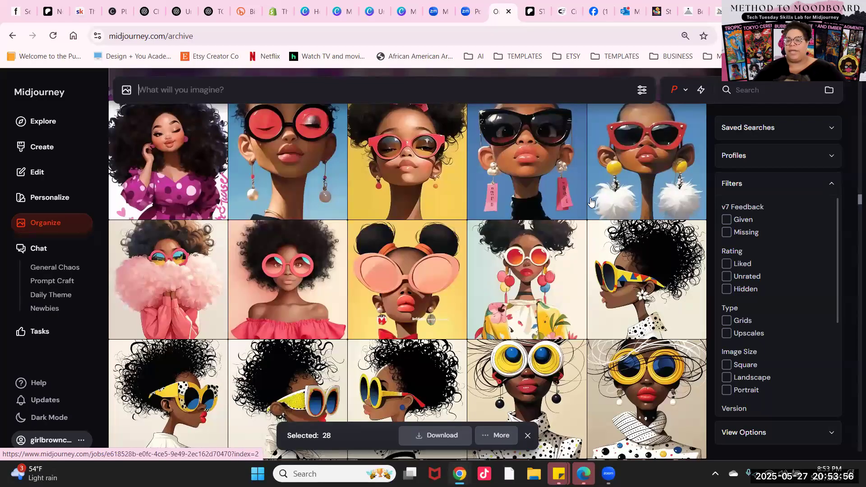
{"action": "scroll", "coordinate": [608, 269], "scroll_direction": "down", "scroll_amount": 4}
{"action": "scroll", "coordinate": [613, 273], "scroll_direction": "down", "scroll_amount": 20}
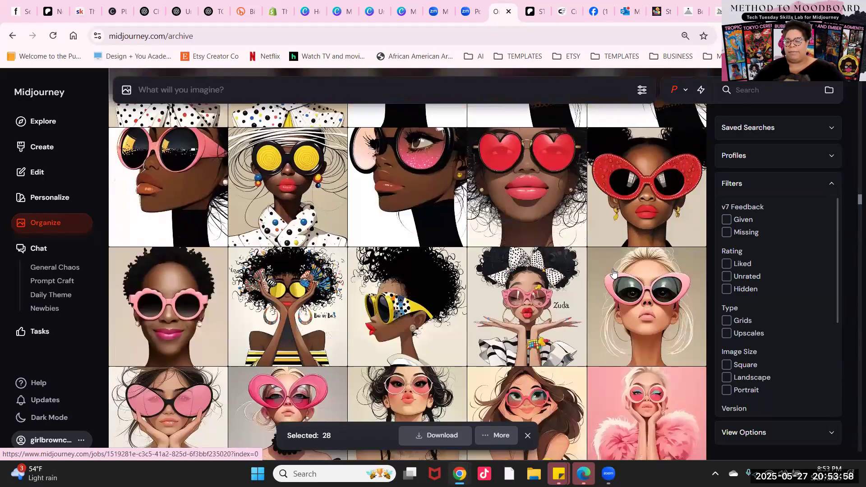
{"action": "scroll", "coordinate": [613, 273], "scroll_direction": "down", "scroll_amount": 5}
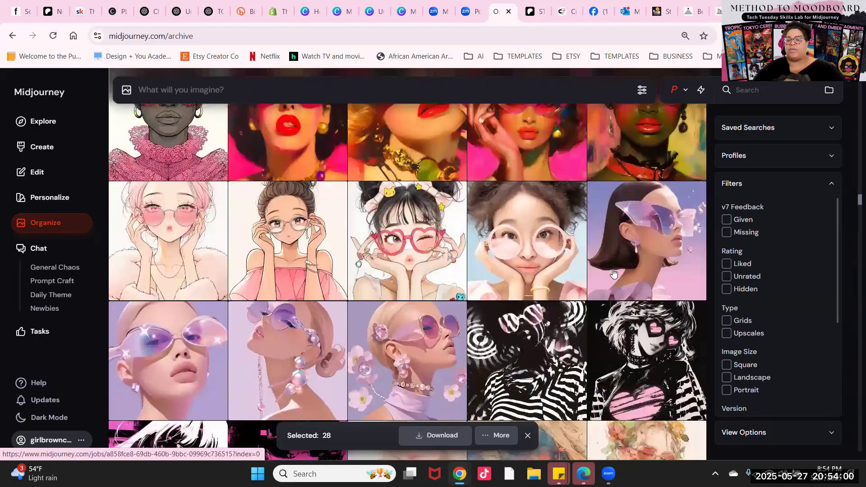
- Compare the remaining sunglasses portraits in the archive across the watercolor, neon, line-art and pink photographic styles
{"action": "scroll", "coordinate": [613, 273], "scroll_direction": "down", "scroll_amount": 5}
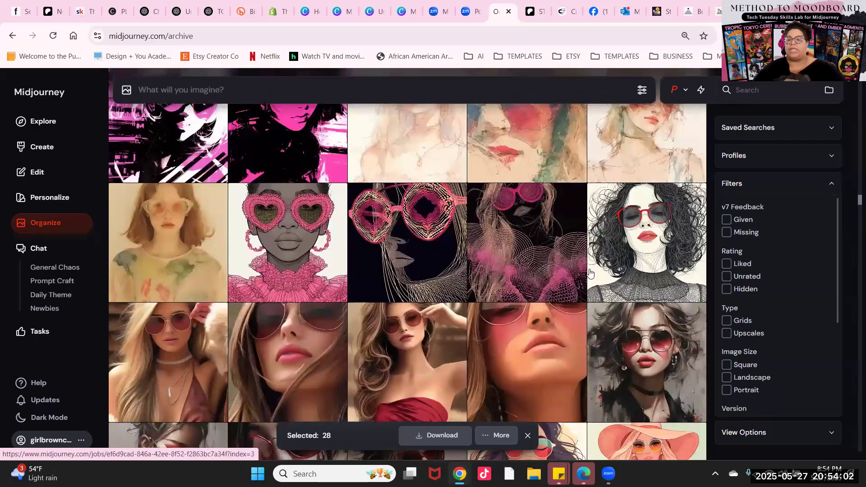
{"action": "scroll", "coordinate": [551, 272], "scroll_direction": "down", "scroll_amount": 1}
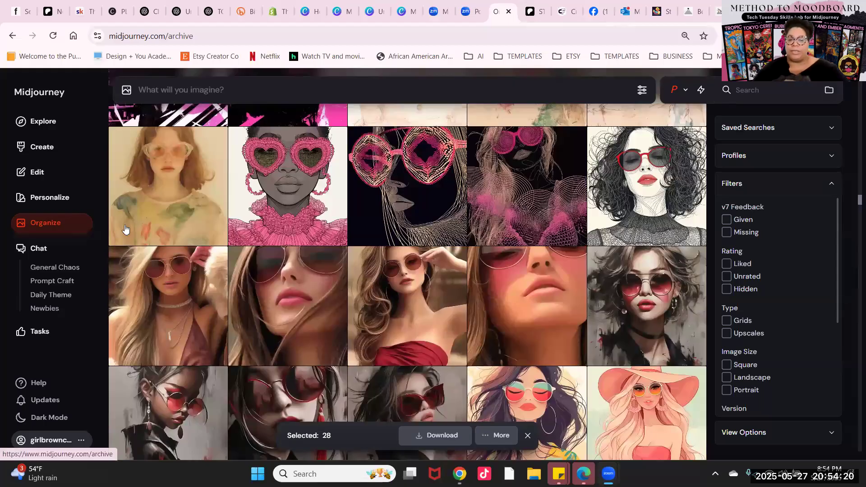
{"action": "scroll", "coordinate": [332, 325], "scroll_direction": "down", "scroll_amount": 10}
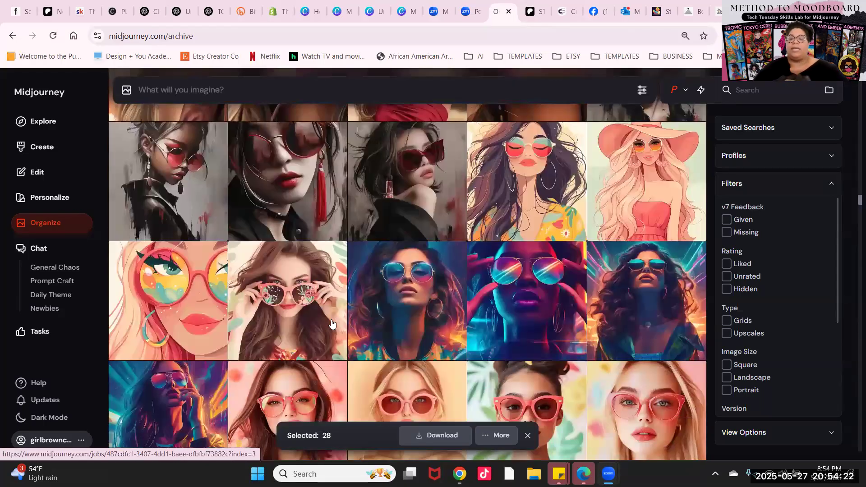
{"action": "scroll", "coordinate": [332, 324], "scroll_direction": "down", "scroll_amount": 10}
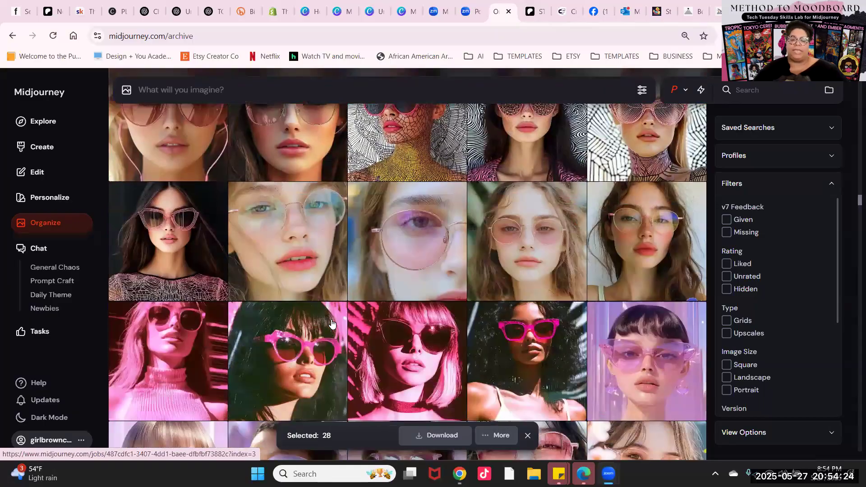
{"action": "scroll", "coordinate": [332, 324], "scroll_direction": "down", "scroll_amount": 10}
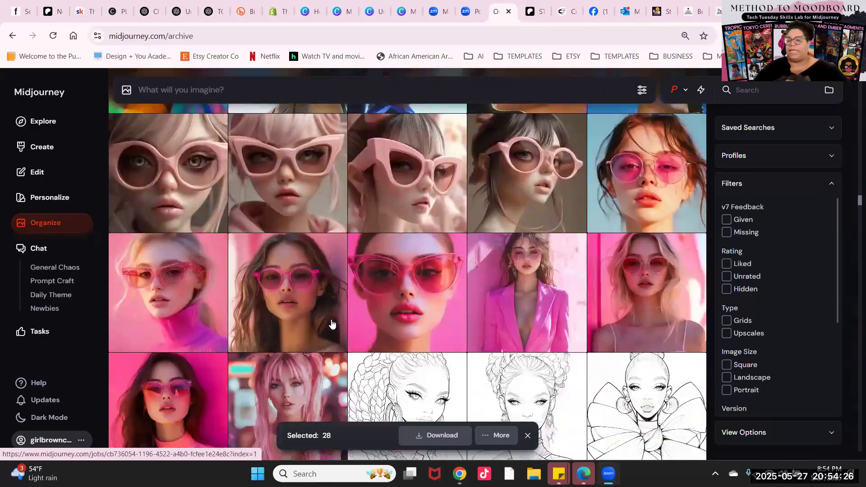
{"action": "scroll", "coordinate": [333, 324], "scroll_direction": "down", "scroll_amount": 2}
{"action": "scroll", "coordinate": [332, 323], "scroll_direction": "up", "scroll_amount": 5}
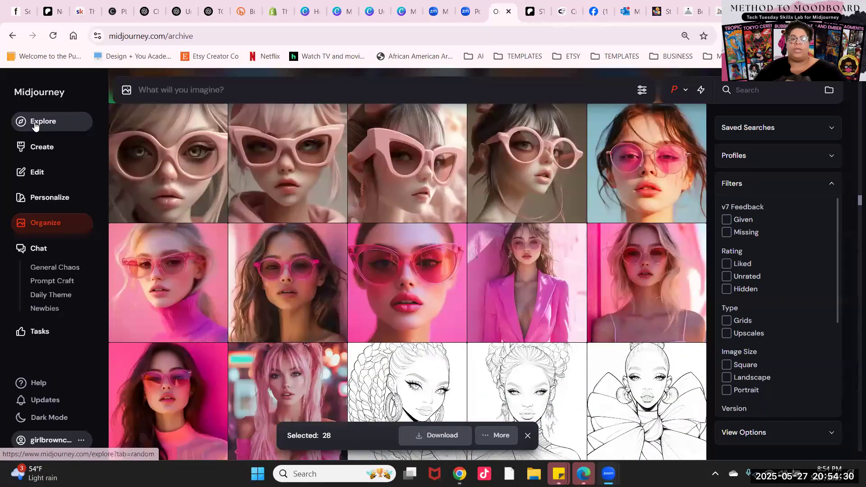
- Return to the creation feed and review today's Moodboard #31 results for the dinosaur, lightbulb, afro portrait and beach house prompts
{"action": "left_click", "coordinate": [41, 148]}
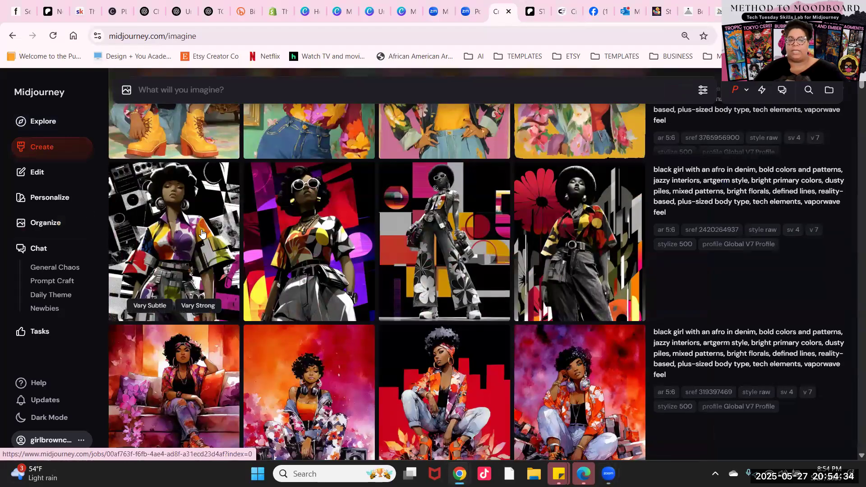
{"action": "scroll", "coordinate": [203, 233], "scroll_direction": "up", "scroll_amount": 12}
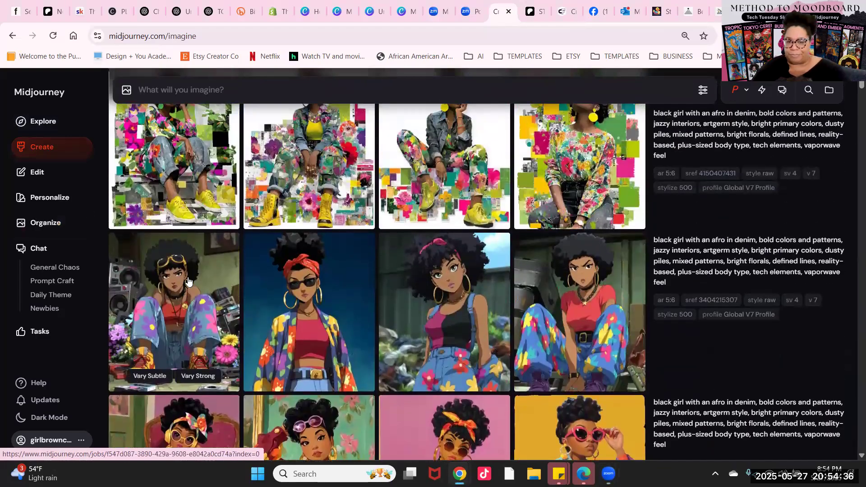
{"action": "scroll", "coordinate": [180, 281], "scroll_direction": "up", "scroll_amount": 15}
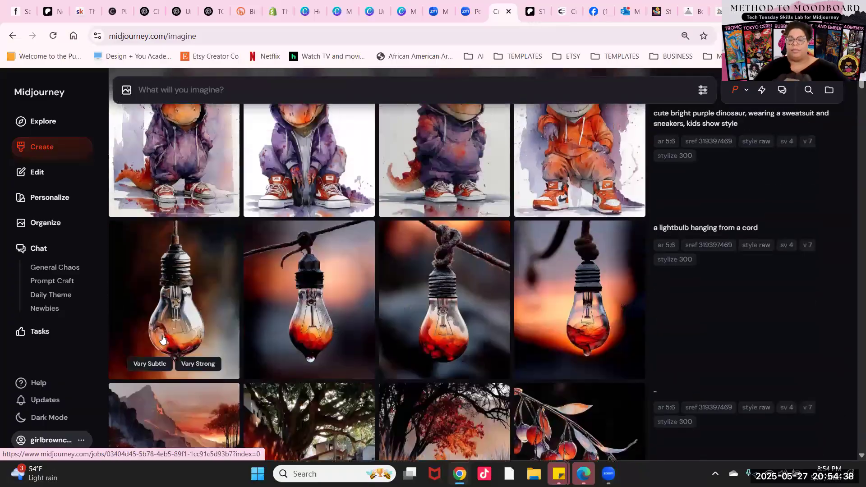
{"action": "scroll", "coordinate": [160, 329], "scroll_direction": "up", "scroll_amount": 10}
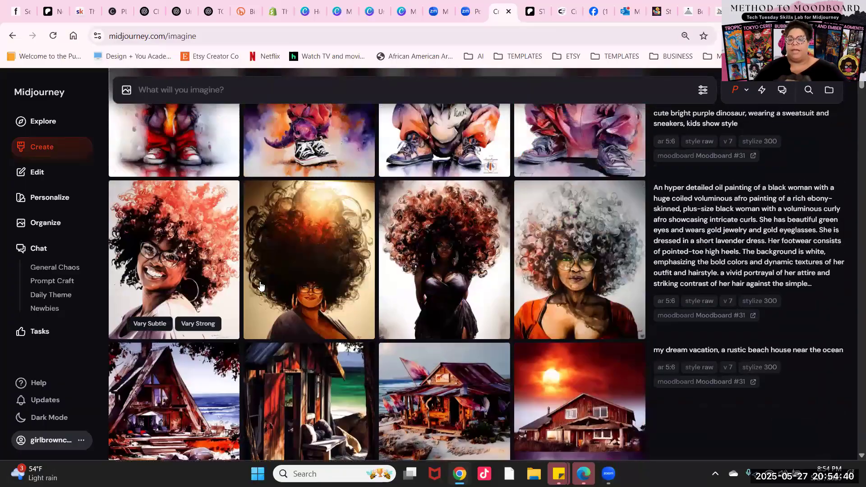
{"action": "scroll", "coordinate": [467, 194], "scroll_direction": "up", "scroll_amount": 8}
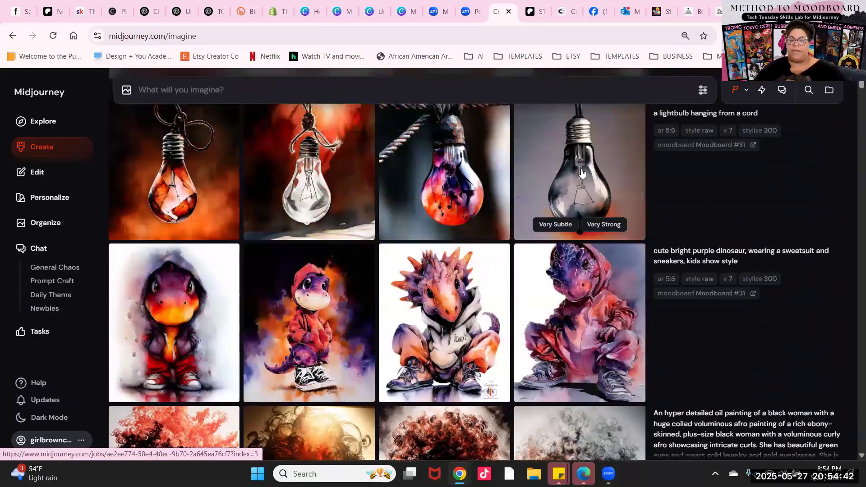
{"action": "scroll", "coordinate": [503, 226], "scroll_direction": "down", "scroll_amount": 12}
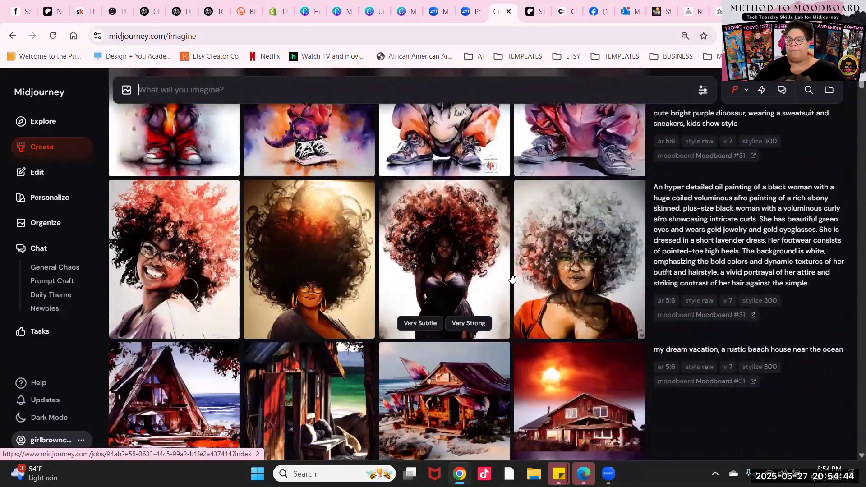
{"action": "scroll", "coordinate": [511, 272], "scroll_direction": "down", "scroll_amount": 6}
{"action": "scroll", "coordinate": [511, 270], "scroll_direction": "up", "scroll_amount": 10}
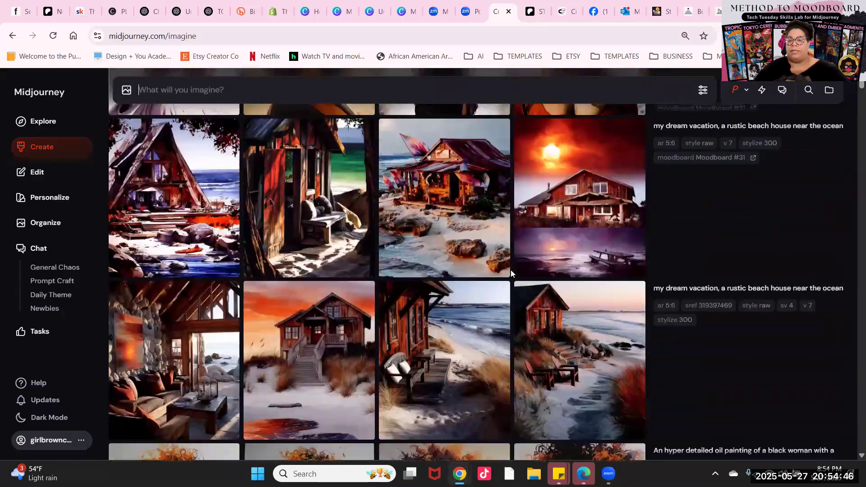
{"action": "scroll", "coordinate": [510, 271], "scroll_direction": "up", "scroll_amount": 10}
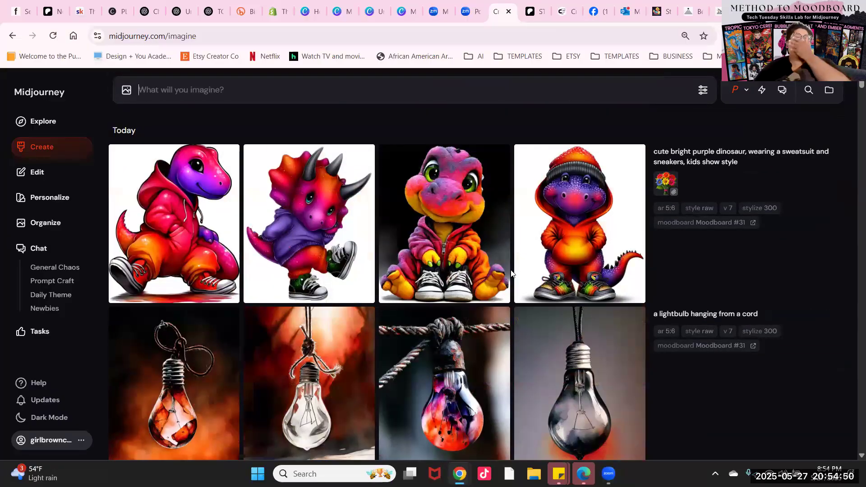
{"action": "mouse_move", "coordinate": [503, 274]}
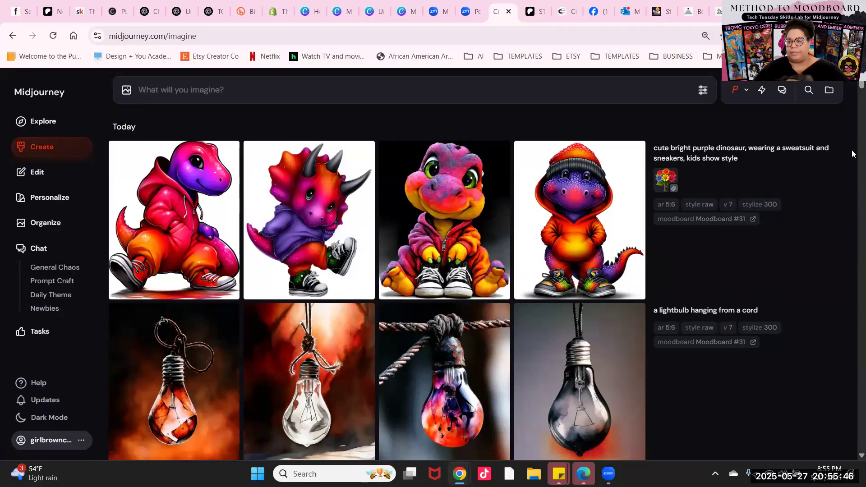
- Look through older generations in the creation feed, past the Floral Romance moodboard series to the princess Tiana images
{"action": "scroll", "coordinate": [851, 153], "scroll_direction": "down", "scroll_amount": 15}
{"action": "scroll", "coordinate": [851, 153], "scroll_direction": "down", "scroll_amount": 10}
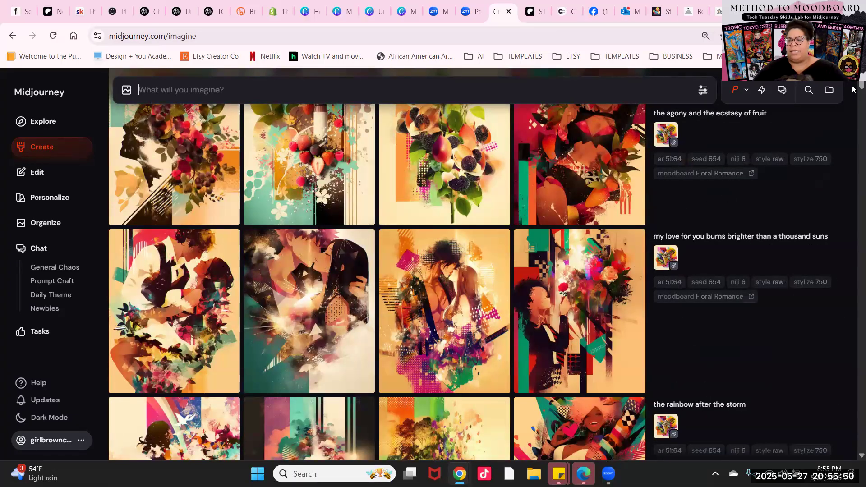
{"action": "scroll", "coordinate": [853, 88], "scroll_direction": "down", "scroll_amount": 10}
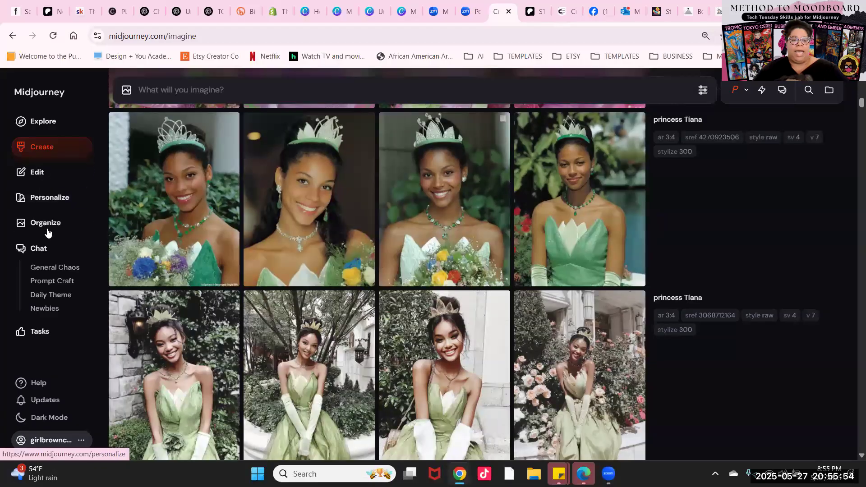
- Search the image archive for "dog" and look through the recent series of chibi women posing with dogs
{"action": "left_click", "coordinate": [47, 224]}
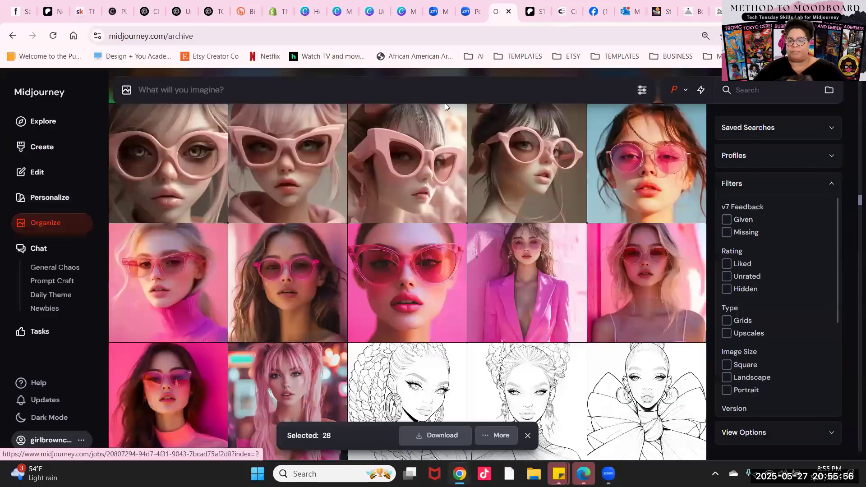
{"action": "left_click", "coordinate": [775, 90]}
{"action": "type", "text": "dog"}
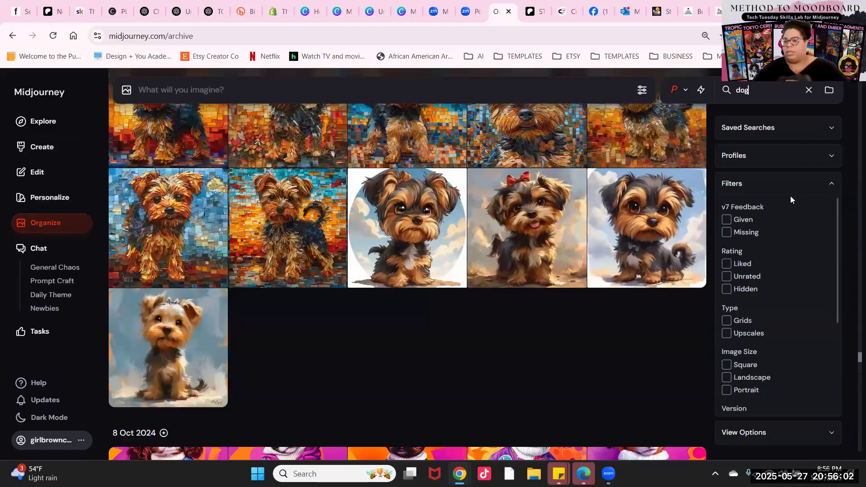
{"action": "left_click_drag", "start_coordinate": [854, 353], "coordinate": [855, 160]}
{"action": "scroll", "coordinate": [561, 287], "scroll_direction": "down", "scroll_amount": 5}
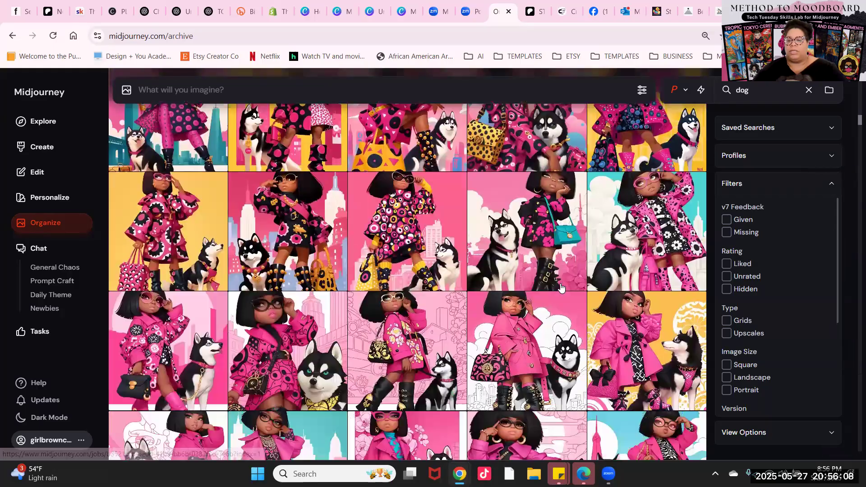
{"action": "scroll", "coordinate": [561, 287], "scroll_direction": "down", "scroll_amount": 4}
{"action": "scroll", "coordinate": [520, 363], "scroll_direction": "up", "scroll_amount": 8}
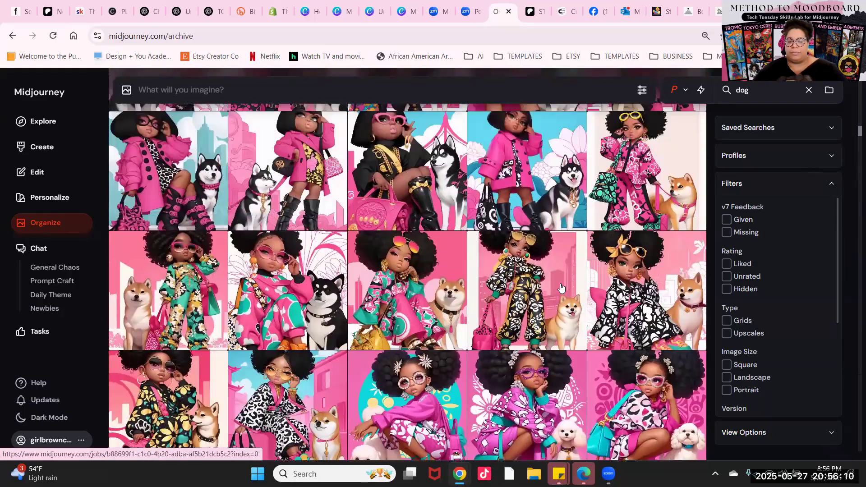
- Open a picture of the woman in a pink trench coat with a husky and view neighbouring images at full size
{"action": "left_click", "coordinate": [659, 323]}
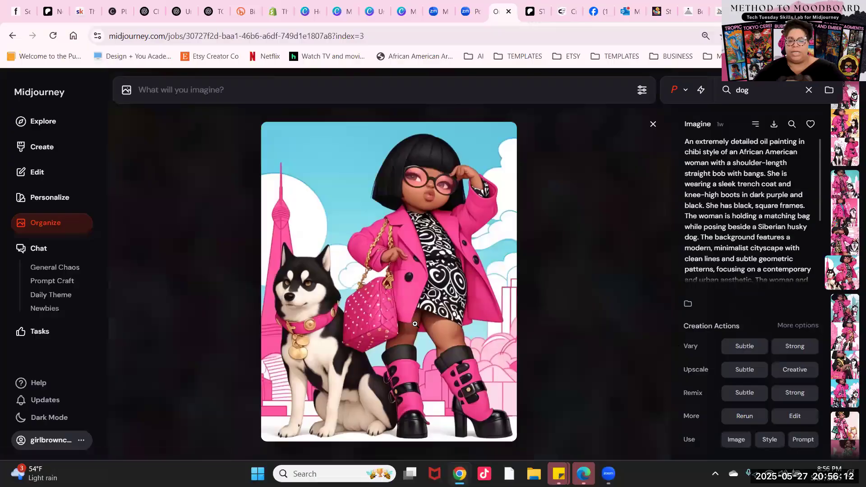
{"action": "scroll", "coordinate": [547, 323], "scroll_direction": "up", "scroll_amount": 2}
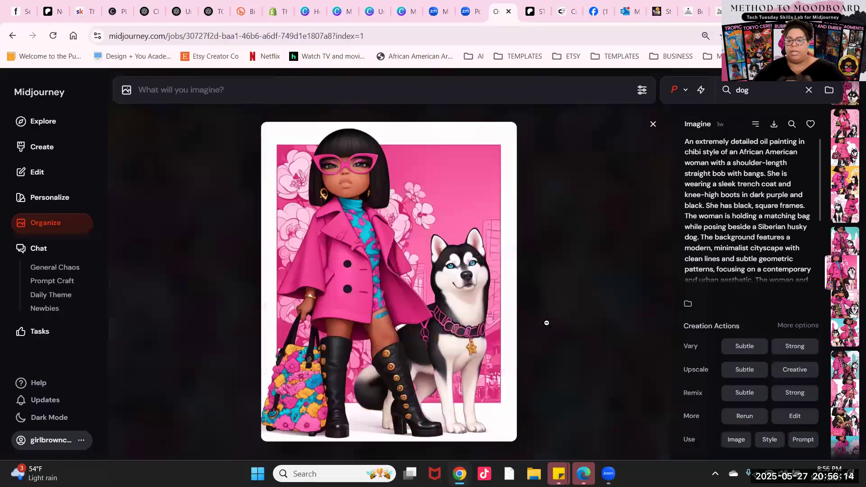
{"action": "left_click", "coordinate": [459, 277]}
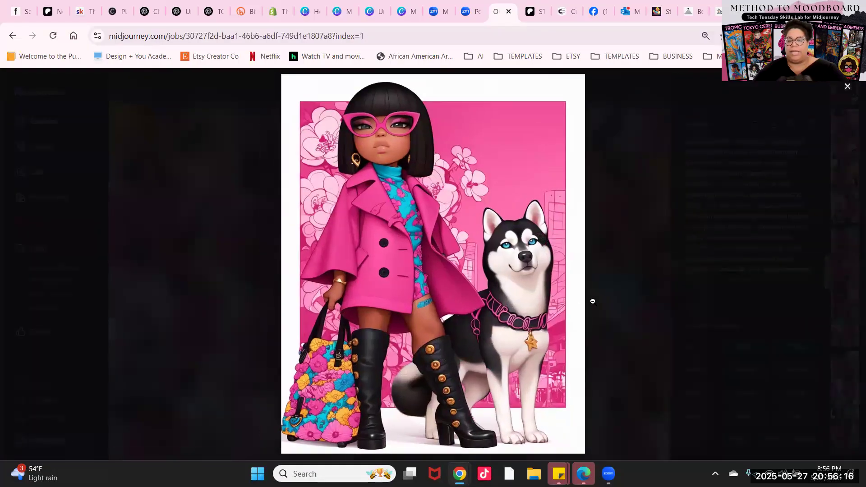
{"action": "scroll", "coordinate": [591, 302], "scroll_direction": "up", "scroll_amount": 2}
{"action": "scroll", "coordinate": [592, 302], "scroll_direction": "up", "scroll_amount": 1}
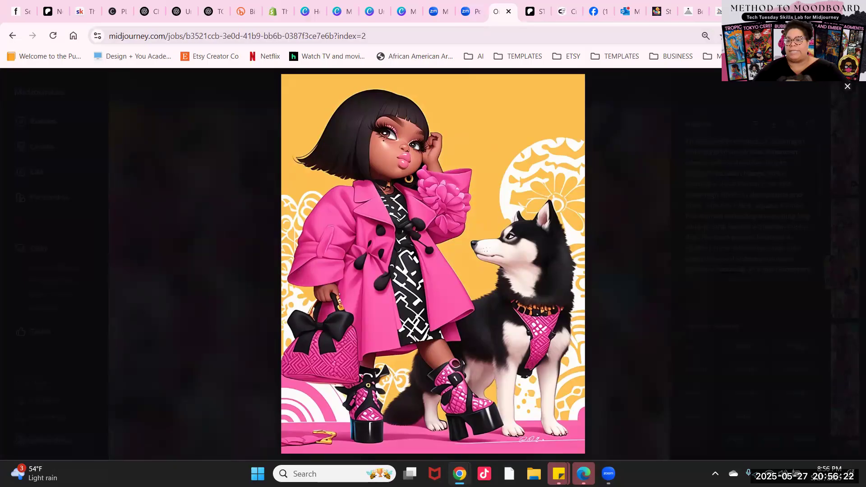
- Open Google Drive in a new browser tab and look over the folders in My Drive
{"action": "key", "text": "ctrl+t"}
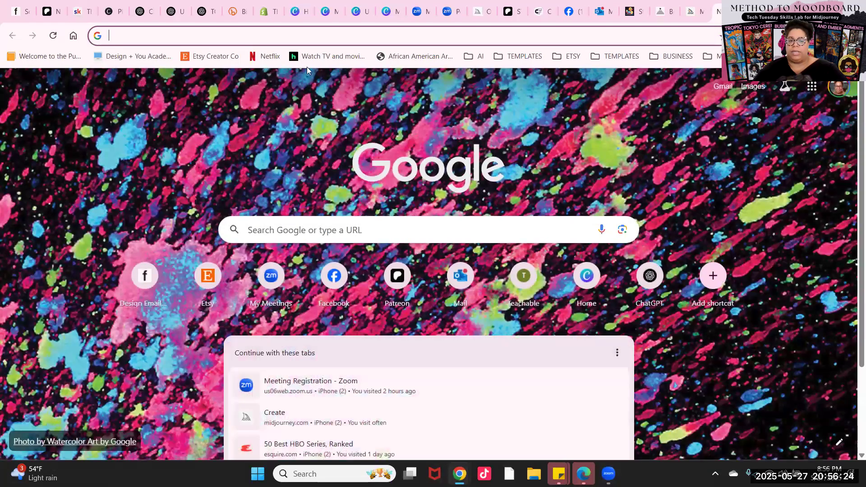
{"action": "left_click", "coordinate": [812, 87]}
{"action": "left_click", "coordinate": [708, 212]}
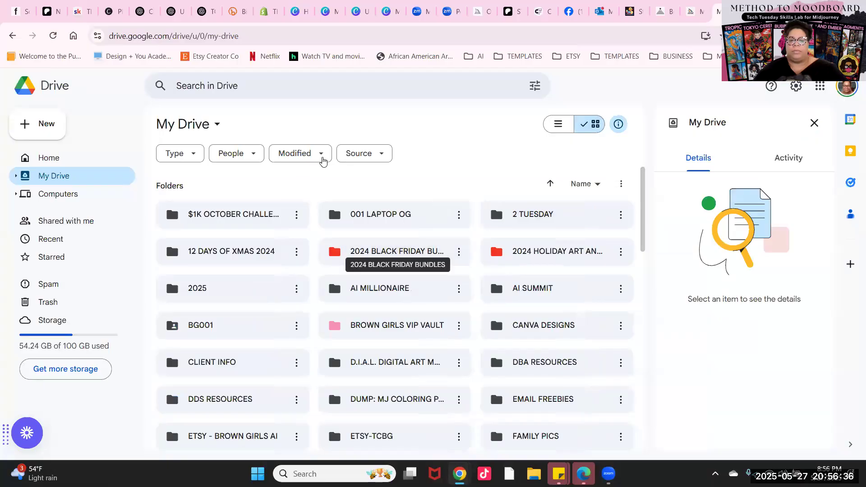
{"action": "scroll", "coordinate": [318, 280], "scroll_direction": "down", "scroll_amount": 10}
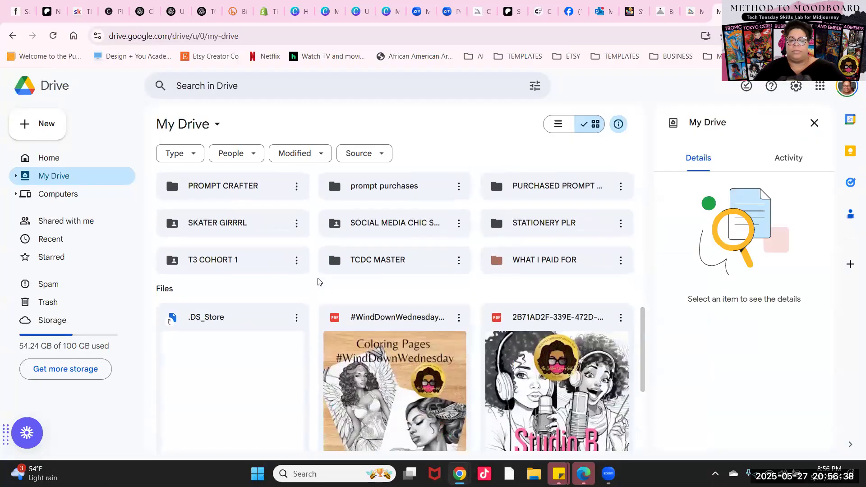
{"action": "scroll", "coordinate": [318, 282], "scroll_direction": "up", "scroll_amount": 8}
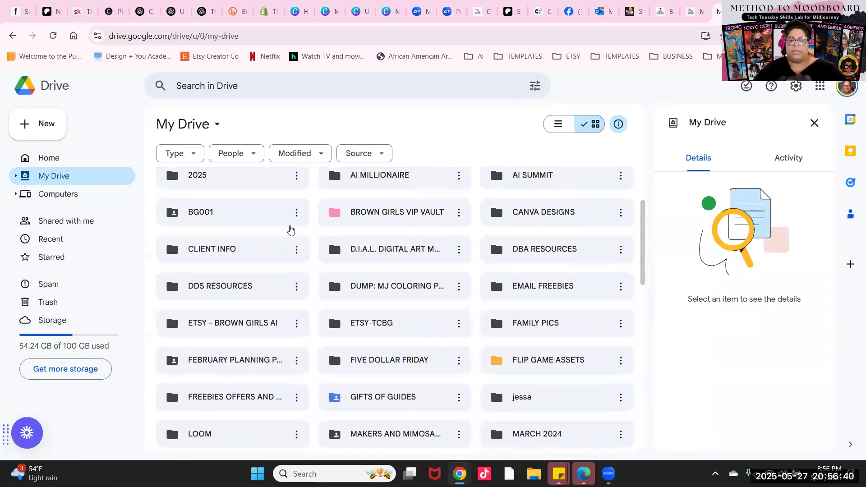
{"action": "scroll", "coordinate": [310, 247], "scroll_direction": "up", "scroll_amount": 3}
- Open the 2025 folder and look through its subfolders
{"action": "left_click", "coordinate": [226, 292]}
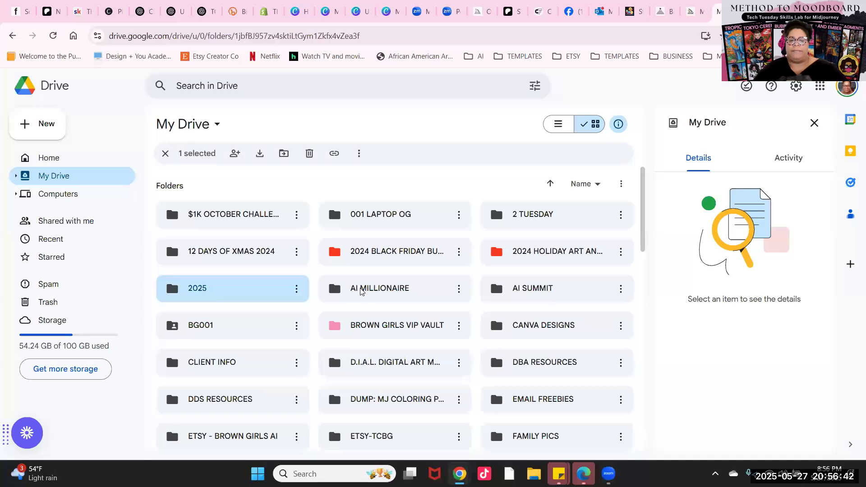
{"action": "double_click", "coordinate": [274, 295]}
{"action": "scroll", "coordinate": [359, 331], "scroll_direction": "down", "scroll_amount": 2}
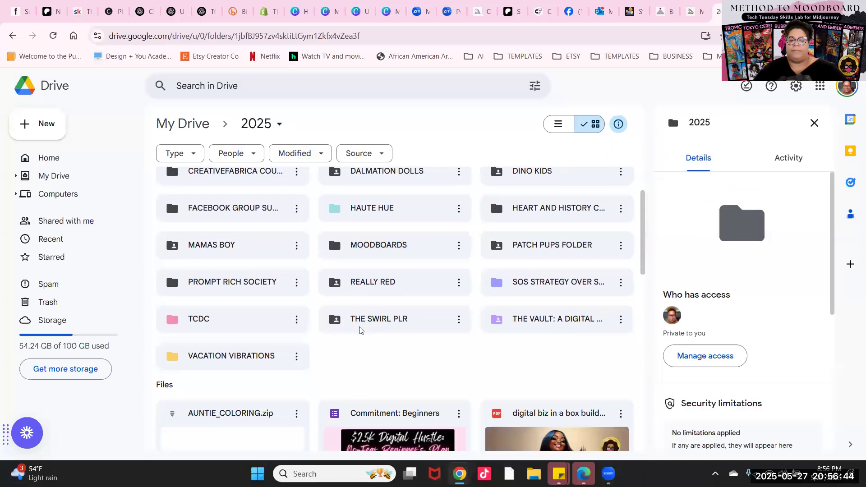
{"action": "scroll", "coordinate": [359, 331], "scroll_direction": "up", "scroll_amount": 2}
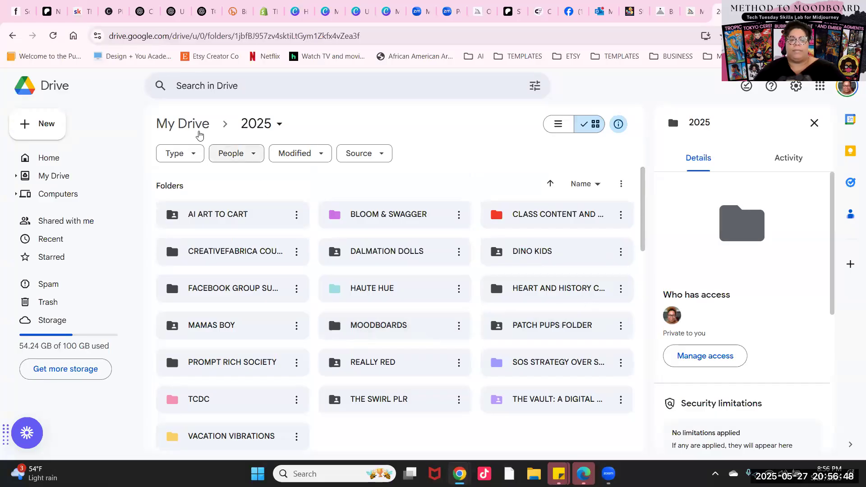
- Return to My Drive, open the MEGA PROMPT GUIDE BUNDLE folder and browse its prompt guide PDFs
{"action": "left_click", "coordinate": [199, 135]}
{"action": "scroll", "coordinate": [299, 284], "scroll_direction": "down", "scroll_amount": 5}
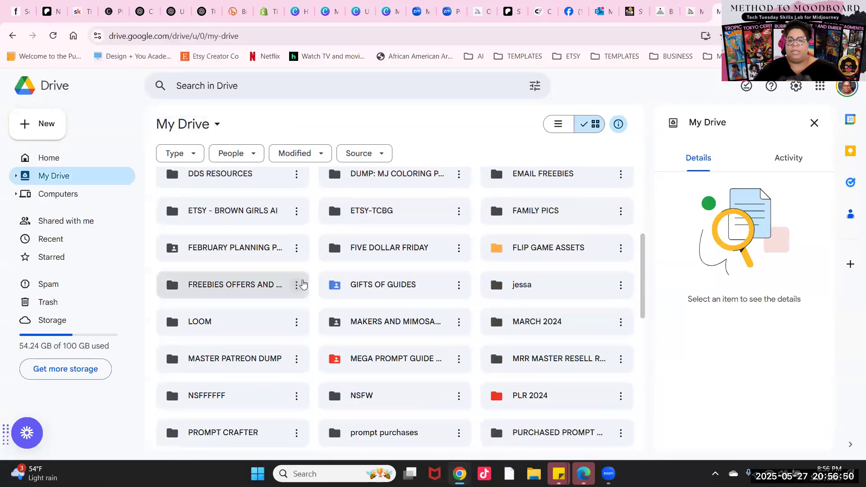
{"action": "scroll", "coordinate": [303, 283], "scroll_direction": "down", "scroll_amount": 3}
{"action": "double_click", "coordinate": [439, 248]}
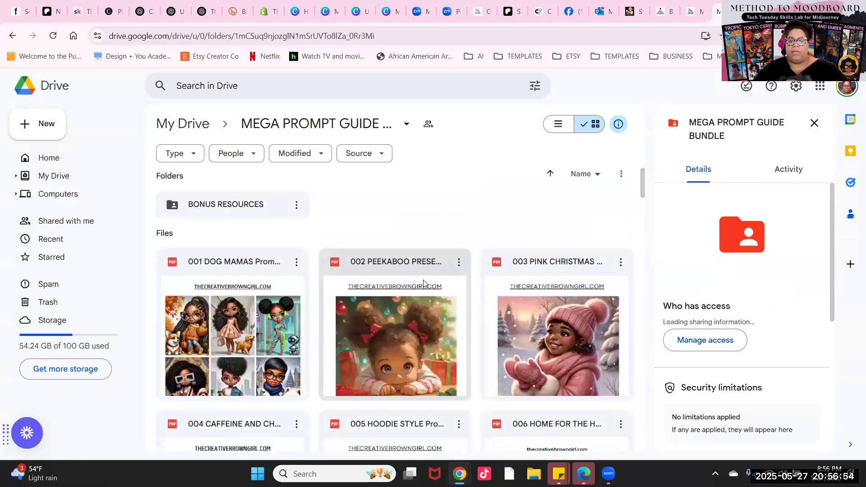
{"action": "scroll", "coordinate": [419, 284], "scroll_direction": "down", "scroll_amount": 6}
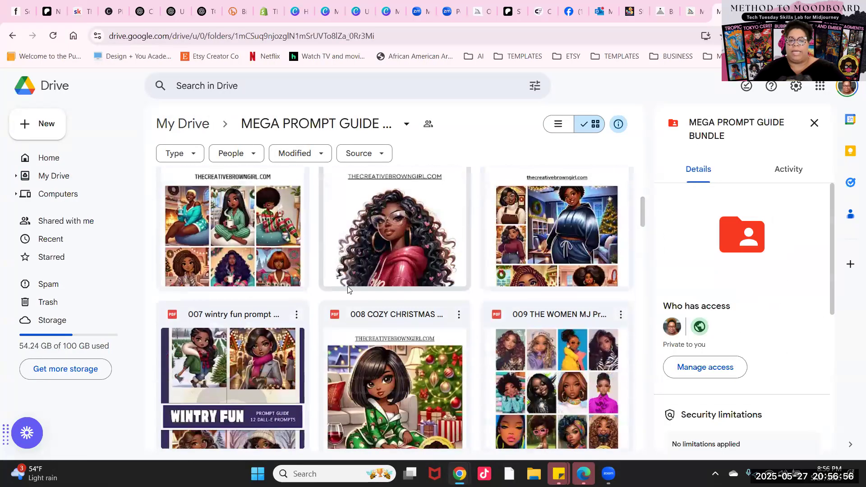
- Open 001 DOG MAMAS Prompt Guide .pdf from the bundle folder and read through to its second prompt
{"action": "scroll", "coordinate": [348, 286], "scroll_direction": "up", "scroll_amount": 3}
{"action": "left_click", "coordinate": [229, 242]}
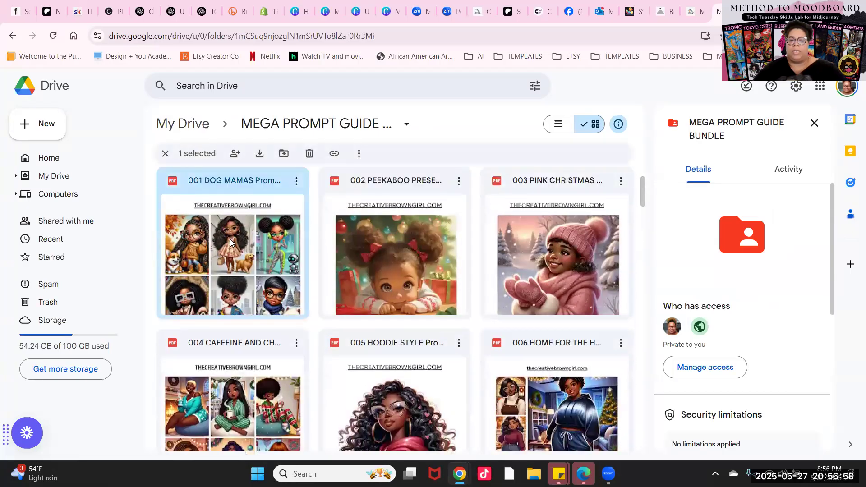
{"action": "double_click", "coordinate": [230, 242]}
{"action": "scroll", "coordinate": [374, 261], "scroll_direction": "down", "scroll_amount": 5}
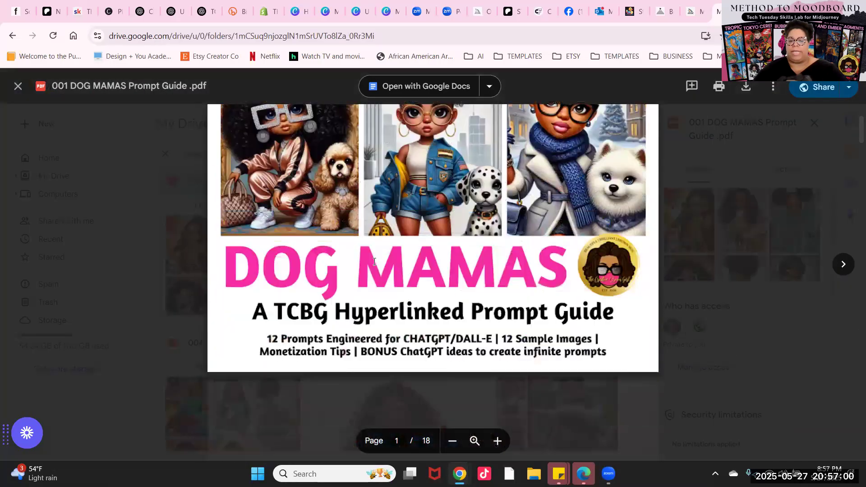
{"action": "scroll", "coordinate": [374, 261], "scroll_direction": "down", "scroll_amount": 5}
{"action": "scroll", "coordinate": [374, 266], "scroll_direction": "down", "scroll_amount": 15}
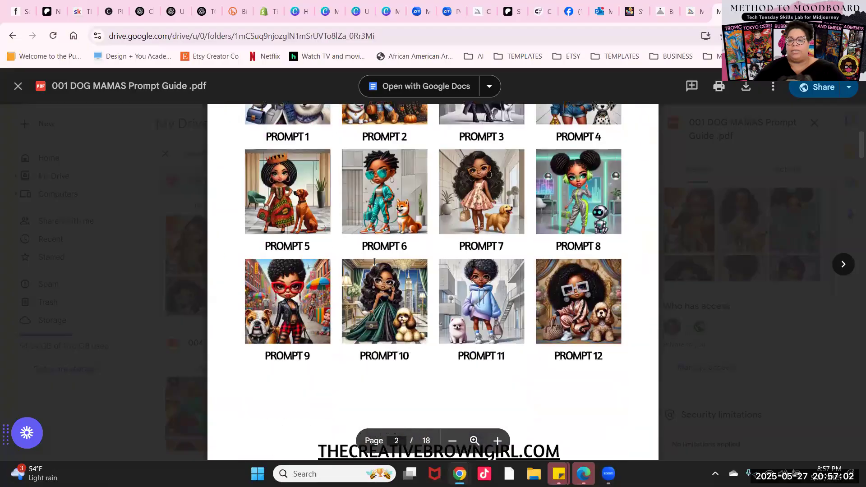
{"action": "scroll", "coordinate": [374, 262], "scroll_direction": "down", "scroll_amount": 15}
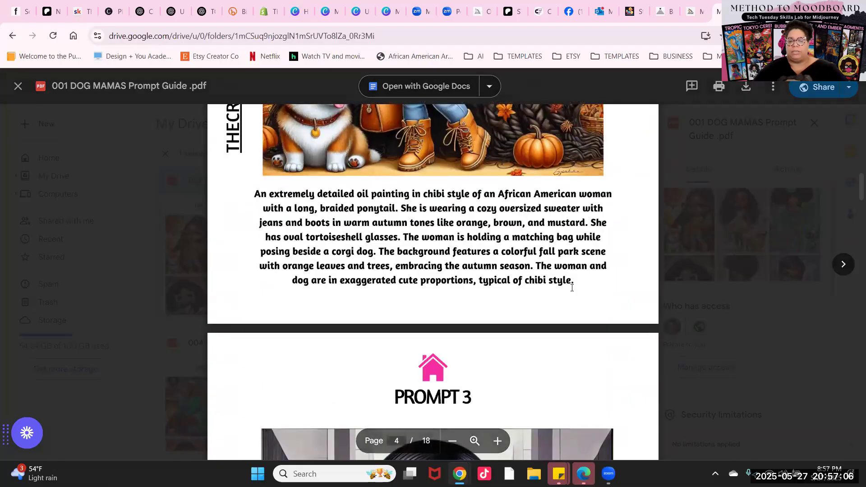
- Copy the full Prompt 2 text about the woman with a corgi and paste it into Midjourney's prompt field
{"action": "left_click_drag", "start_coordinate": [577, 283], "coordinate": [253, 197]}
{"action": "key", "text": "ctrl+c"}
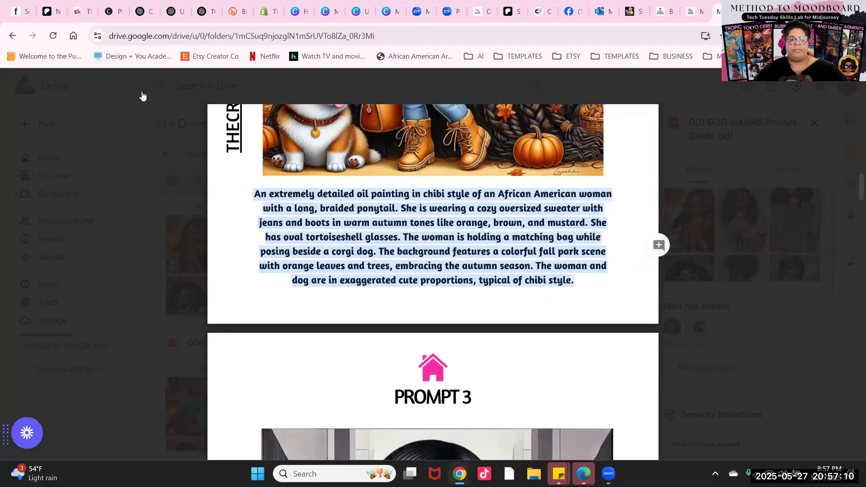
{"action": "left_click", "coordinate": [478, 14]}
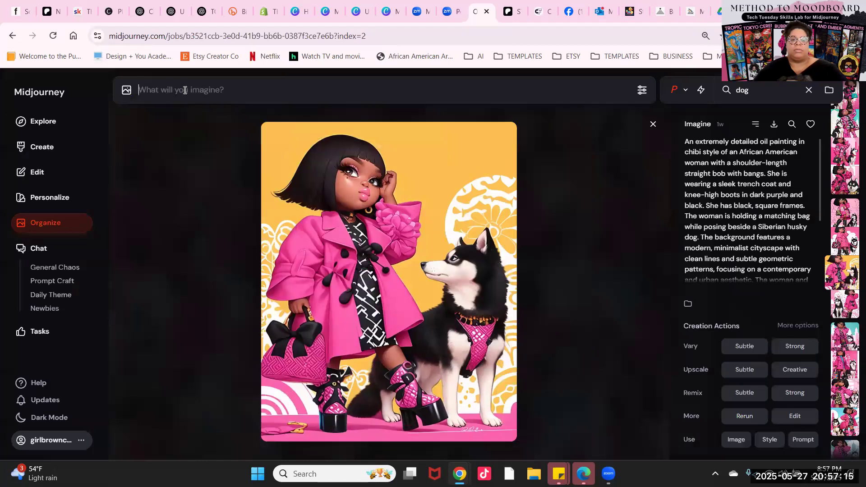
{"action": "right_click", "coordinate": [185, 90]}
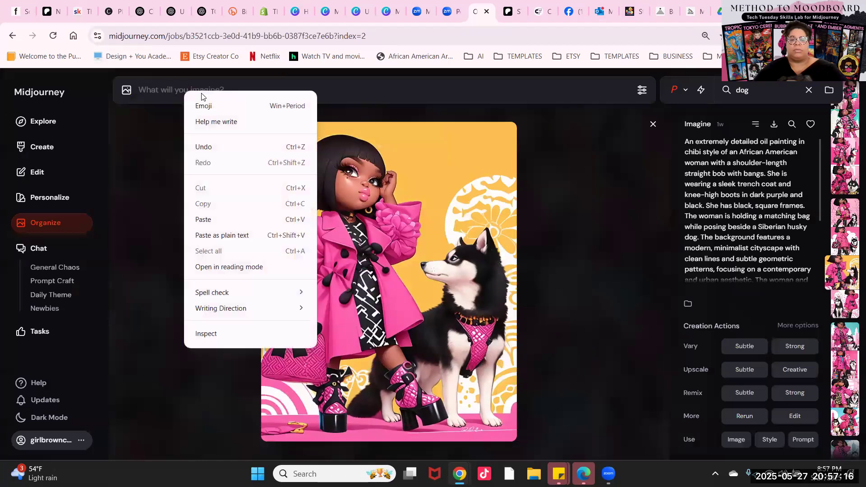
{"action": "left_click", "coordinate": [212, 219]}
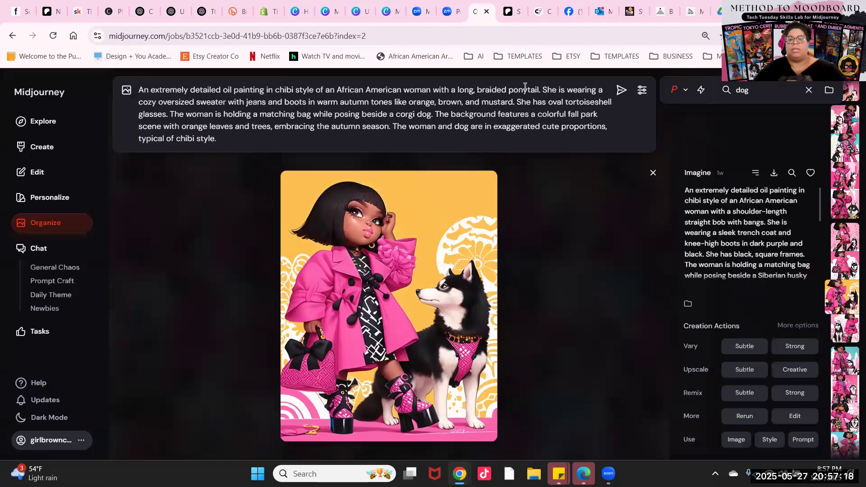
- Select only the Bubblegum Beat moodboard in place of Moodboard #31 and submit the corgi prompt
{"action": "left_click", "coordinate": [682, 91]}
{"action": "scroll", "coordinate": [622, 391], "scroll_direction": "down", "scroll_amount": 3}
{"action": "scroll", "coordinate": [622, 392], "scroll_direction": "down", "scroll_amount": 7}
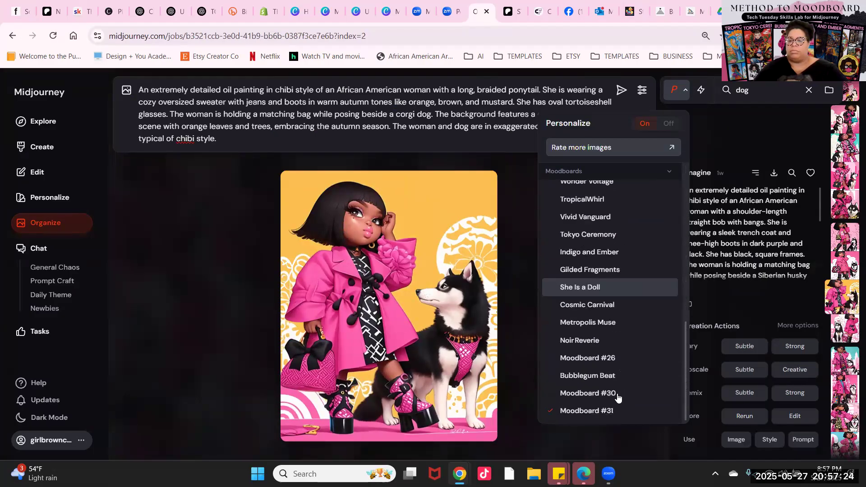
{"action": "left_click", "coordinate": [583, 377]}
{"action": "left_click", "coordinate": [586, 414]}
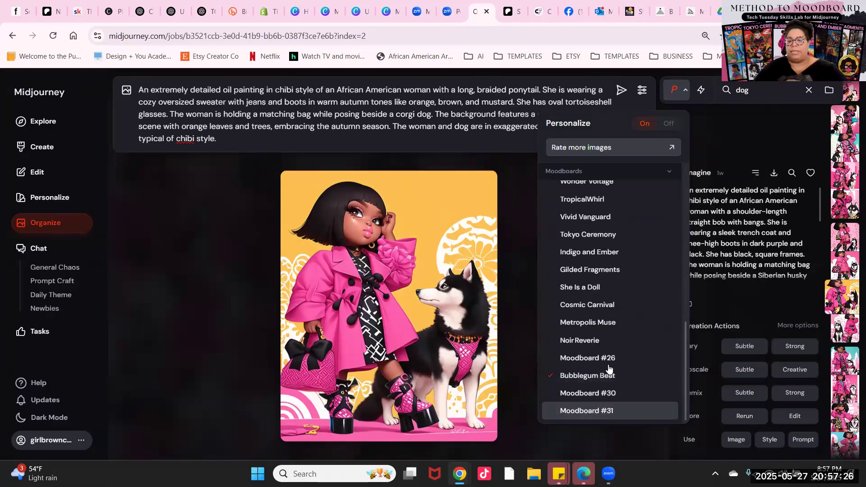
{"action": "left_click", "coordinate": [686, 92]}
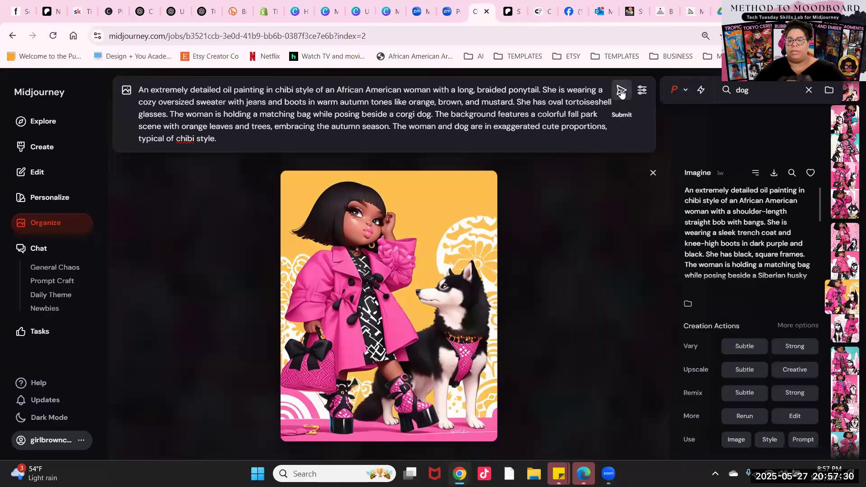
{"action": "left_click", "coordinate": [620, 91]}
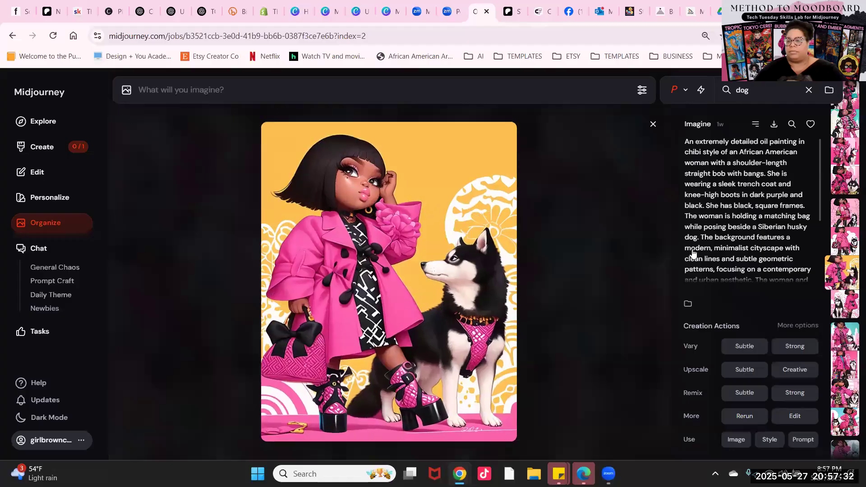
- Check the parameters of the pink trench coat and husky picture, and show the newest job on the Create page
{"action": "scroll", "coordinate": [761, 242], "scroll_direction": "down", "scroll_amount": 3}
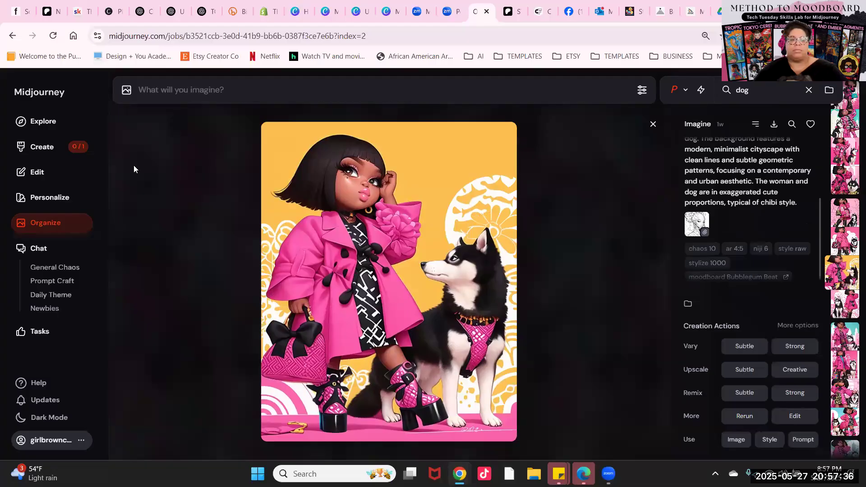
{"action": "left_click", "coordinate": [43, 148]}
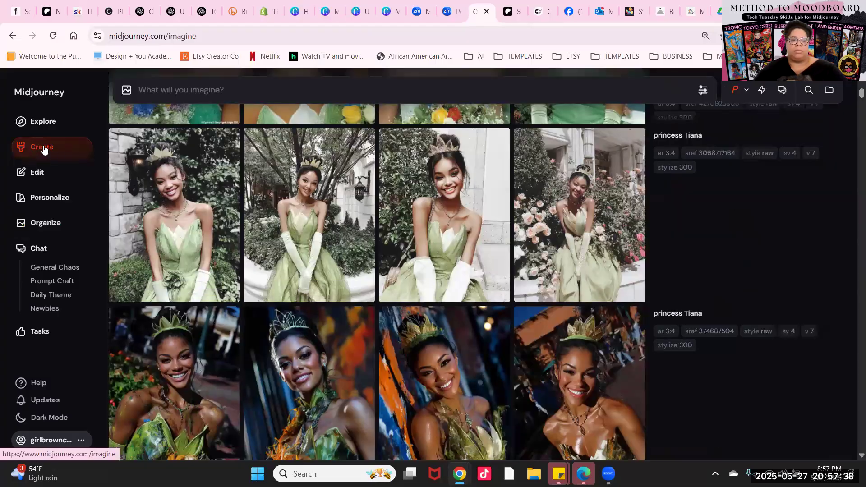
{"action": "left_click", "coordinate": [45, 150]}
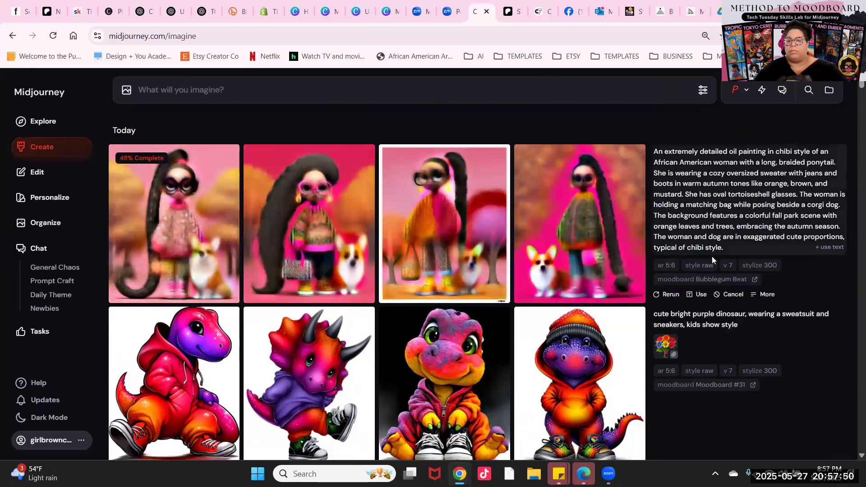
- Reuse the new corgi job's prompt with its parameters and set the model version to niji 6 in the image settings
{"action": "left_click", "coordinate": [696, 295]}
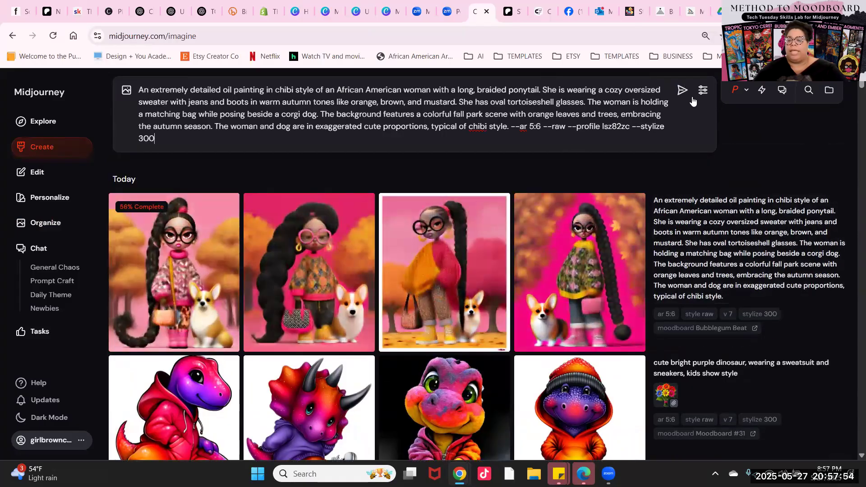
{"action": "left_click", "coordinate": [702, 90]}
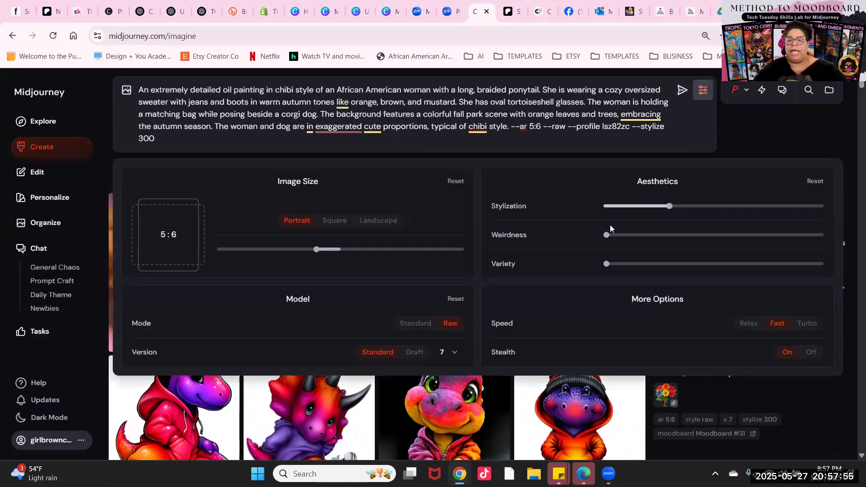
{"action": "left_click", "coordinate": [455, 354]}
{"action": "scroll", "coordinate": [440, 401], "scroll_direction": "down", "scroll_amount": 1}
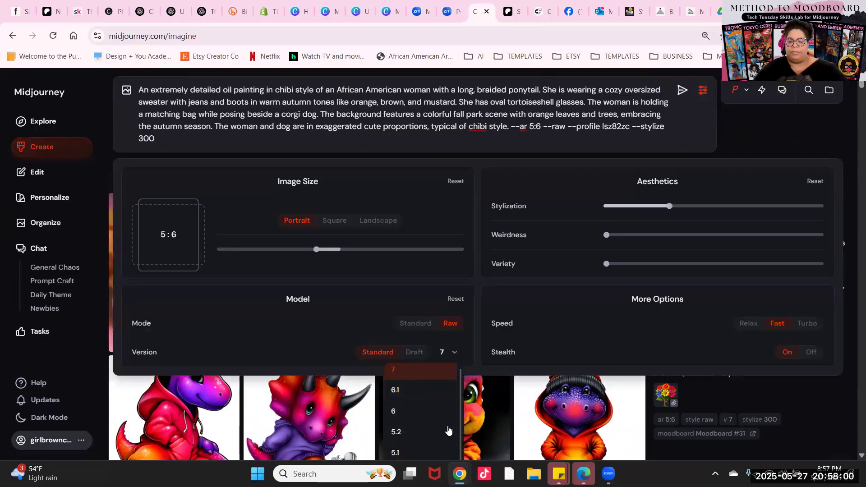
{"action": "scroll", "coordinate": [441, 426], "scroll_direction": "up", "scroll_amount": 1}
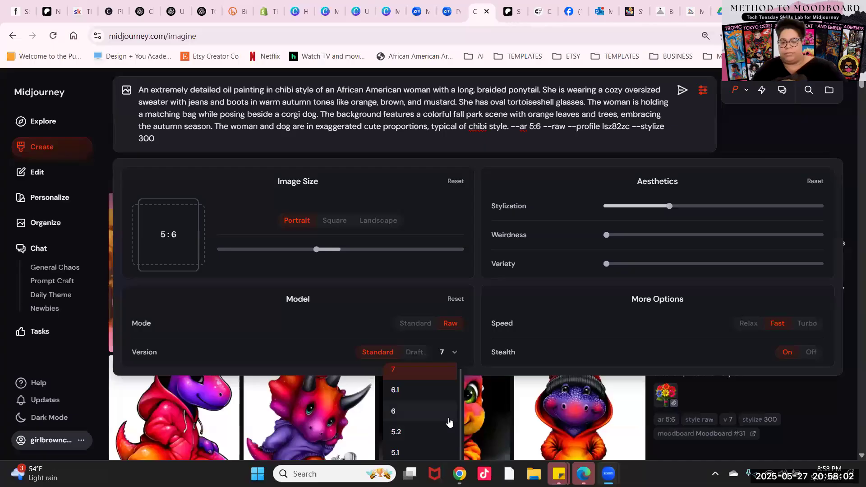
{"action": "left_click", "coordinate": [432, 374]}
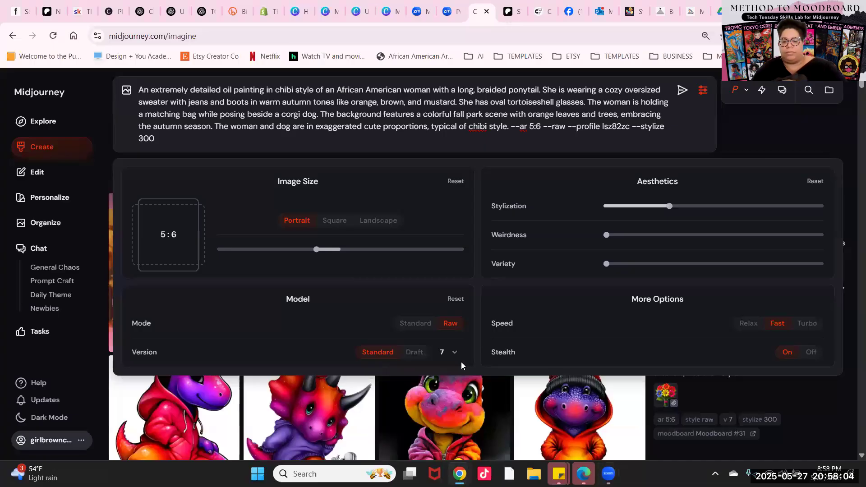
{"action": "left_click", "coordinate": [456, 357]}
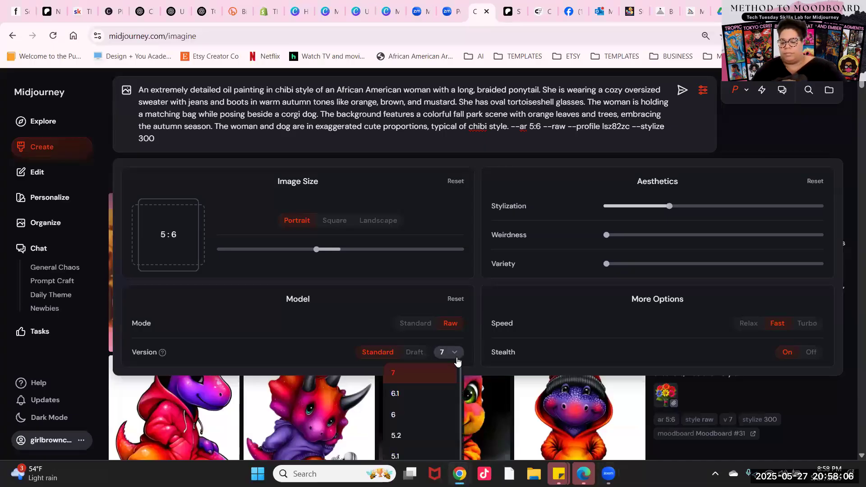
{"action": "scroll", "coordinate": [455, 365], "scroll_direction": "down", "scroll_amount": 1}
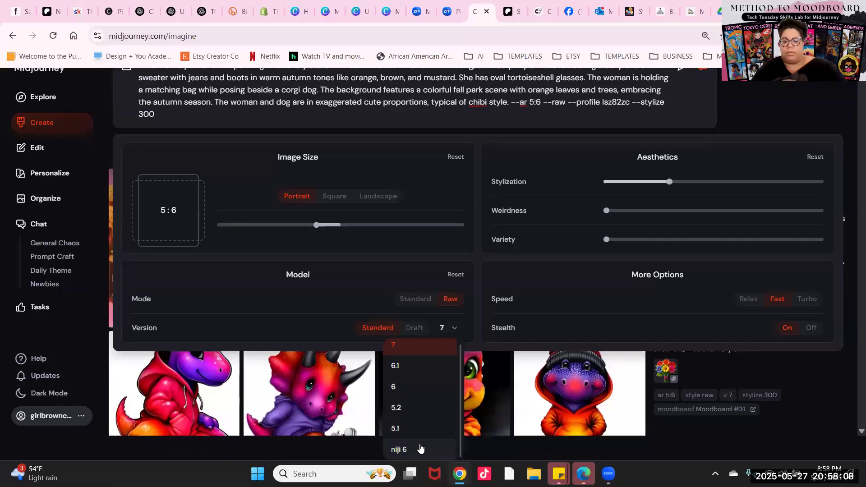
{"action": "left_click", "coordinate": [419, 448]}
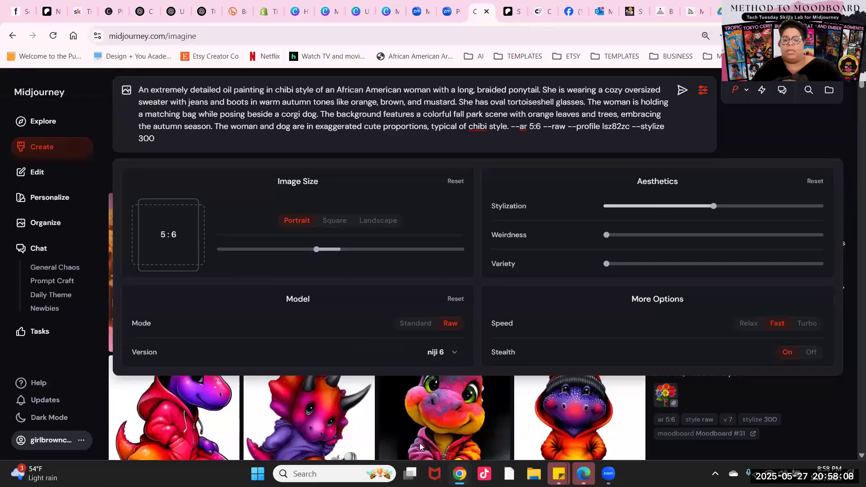
{"action": "left_click", "coordinate": [701, 90]}
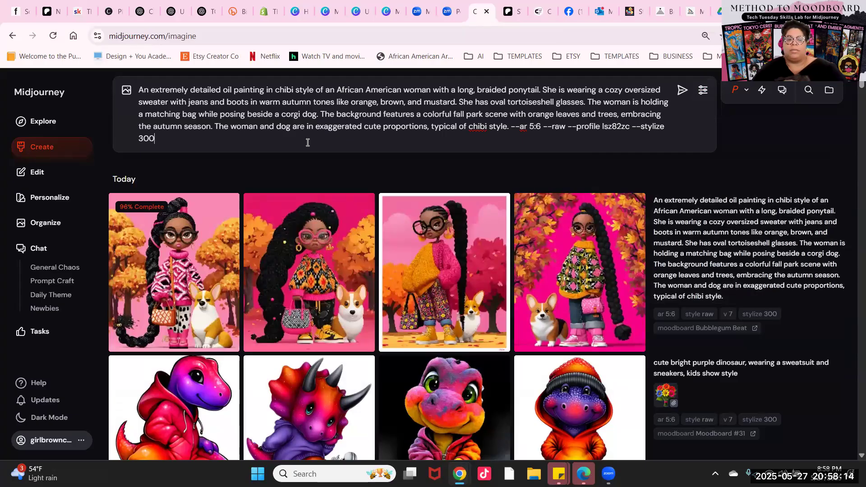
- Append the parameters --niji 6 --c 10 to the reused corgi prompt and submit it
{"action": "type", "text": "nij"}
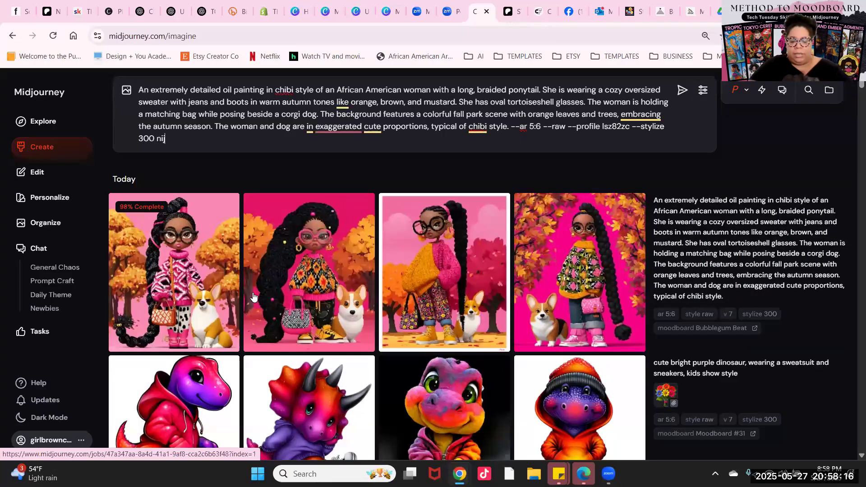
{"action": "key", "text": "BackSpace"}
{"action": "key", "text": "BackSpace"}
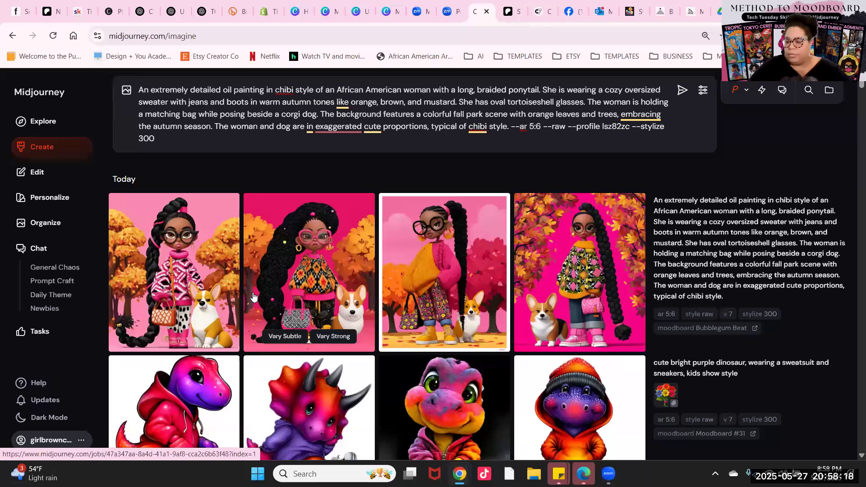
{"action": "type", "text": "--niji 6"}
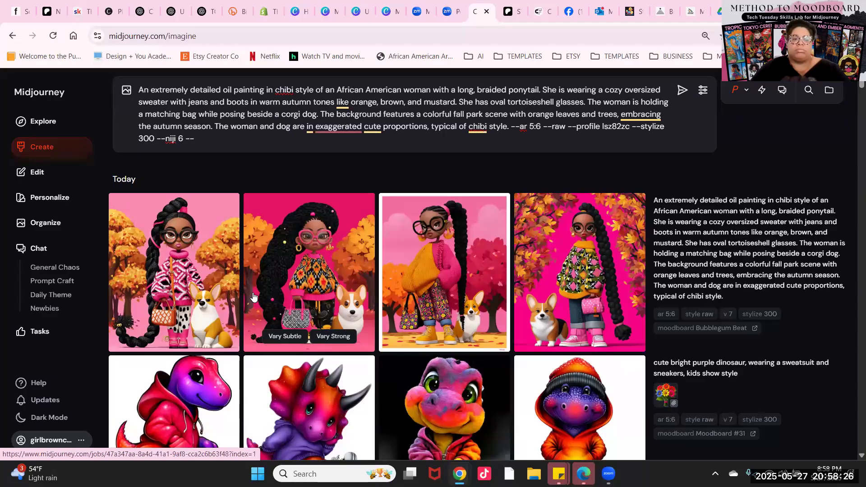
{"action": "type", "text": "--c 10"}
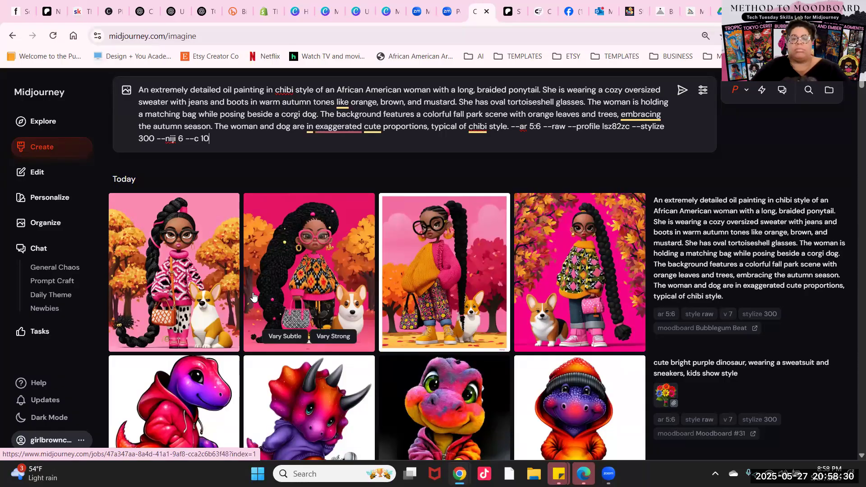
{"action": "key", "text": "Return"}
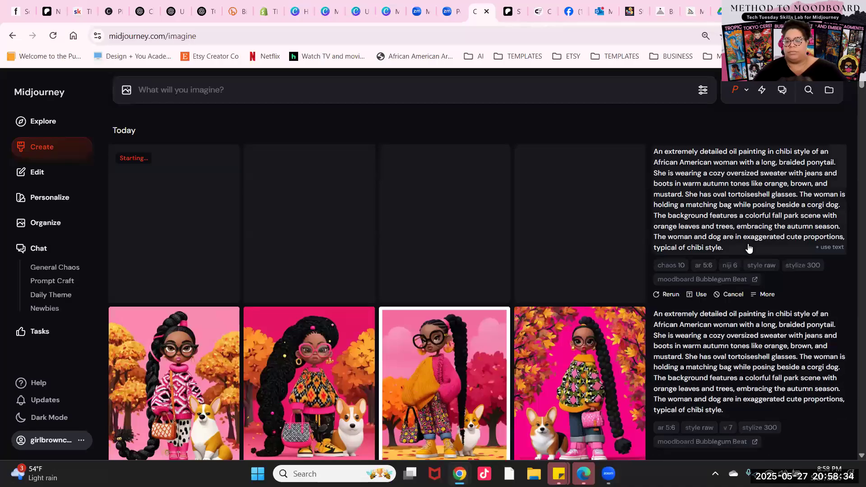
- View the version 7 corgi images at full size one by one and check the niji 6 job
{"action": "scroll", "coordinate": [746, 356], "scroll_direction": "down", "scroll_amount": 3}
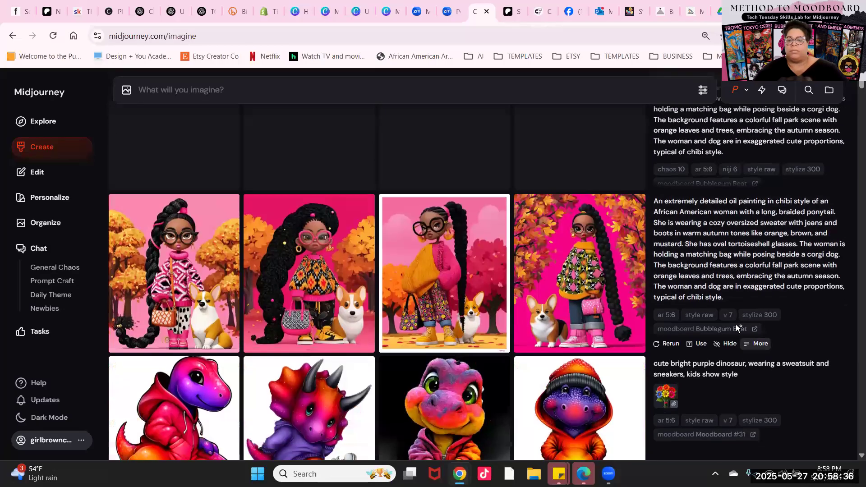
{"action": "left_click", "coordinate": [617, 310]}
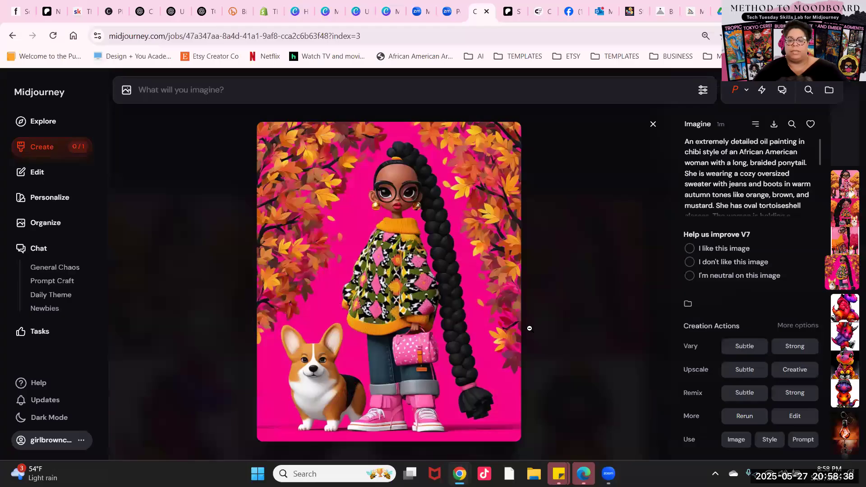
{"action": "key", "text": "Left"}
{"action": "key", "text": "Left"}
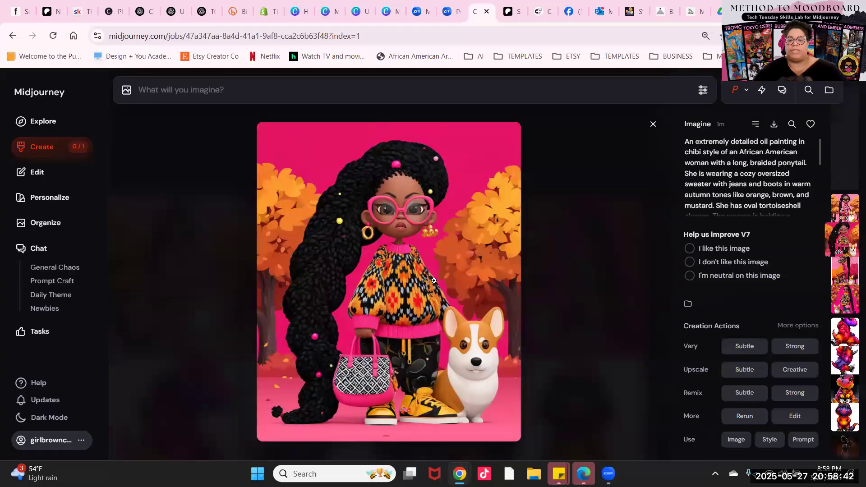
{"action": "key", "text": "Left"}
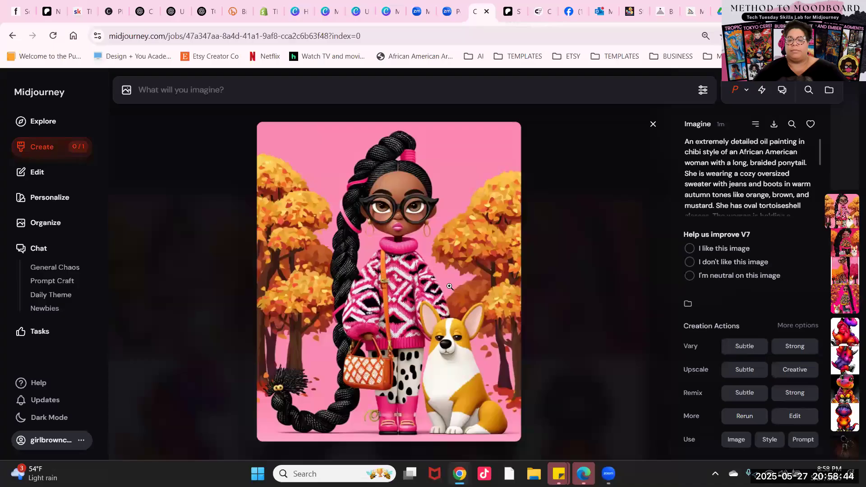
{"action": "key", "text": "Left"}
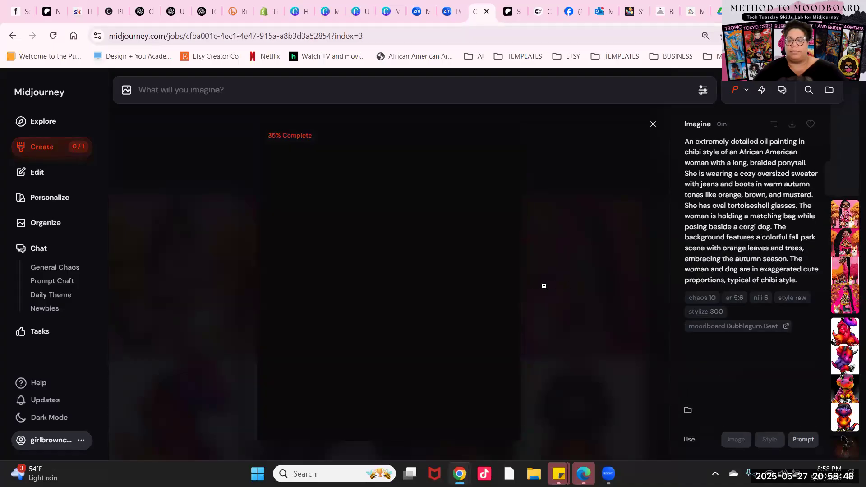
{"action": "key", "text": "Right"}
{"action": "key", "text": "Right"}
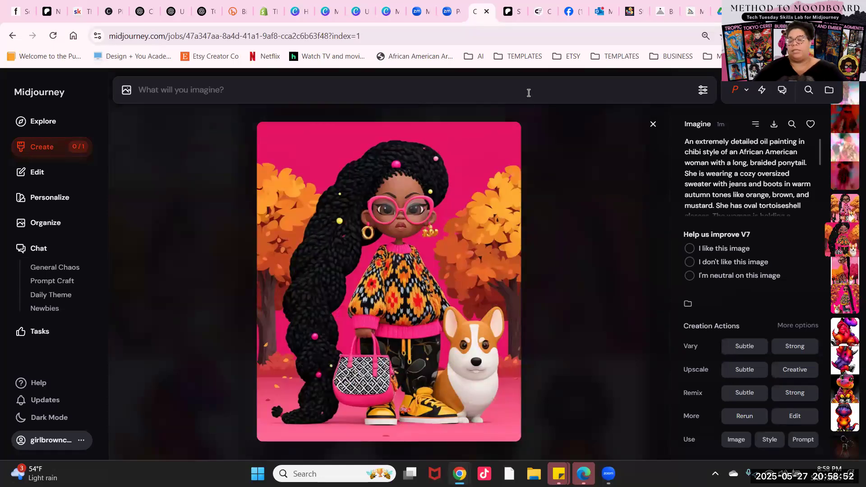
- Return to the Create page and examine the description of the Variety setting in the image settings
{"action": "left_click", "coordinate": [653, 124]}
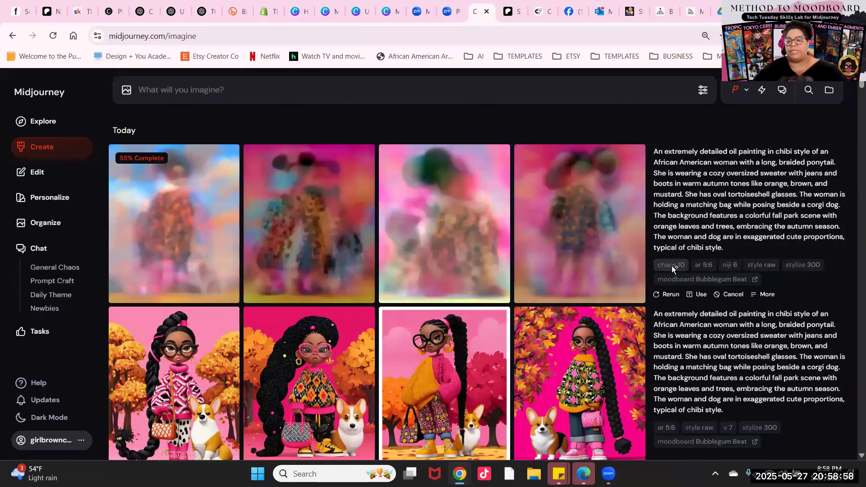
{"action": "left_click", "coordinate": [702, 90]}
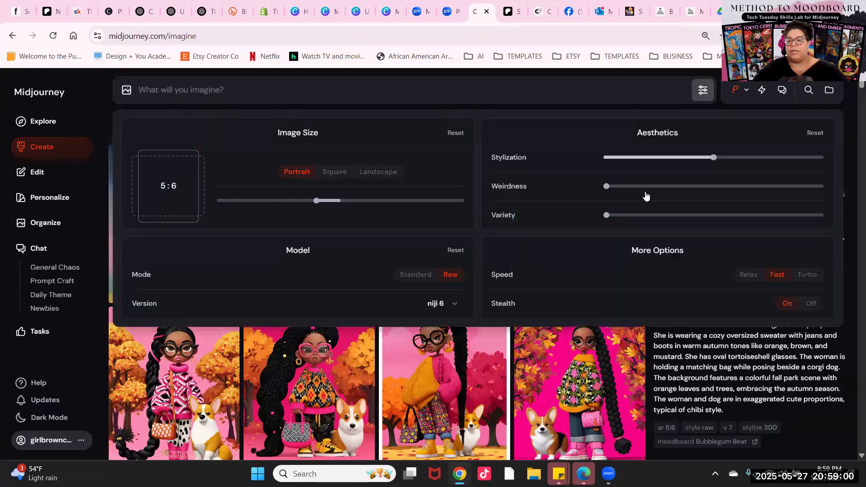
{"action": "mouse_move", "coordinate": [512, 215]}
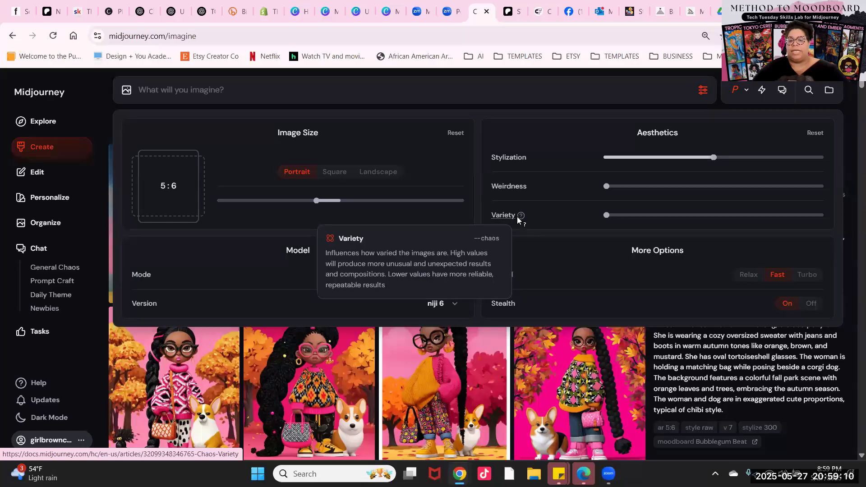
{"action": "left_click", "coordinate": [618, 343]}
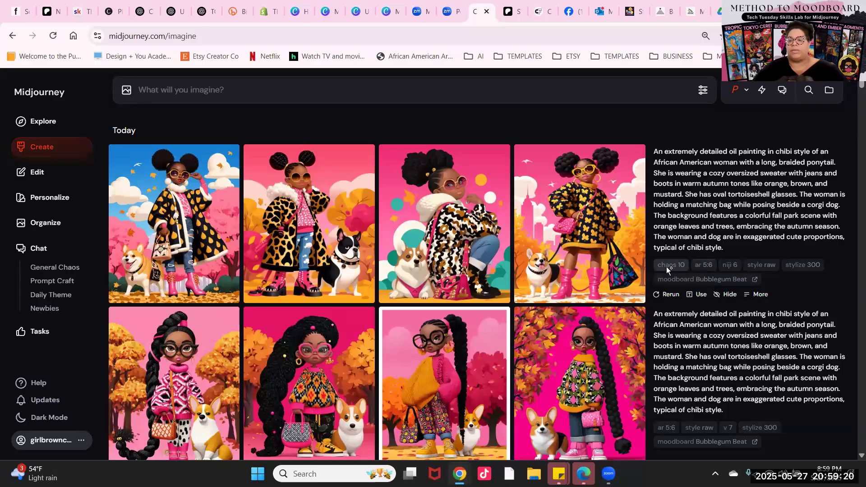
- Reuse the prompt of the fourth niji 6 corgi image, set its chaos value to 50, and submit it
{"action": "left_click", "coordinate": [605, 228]}
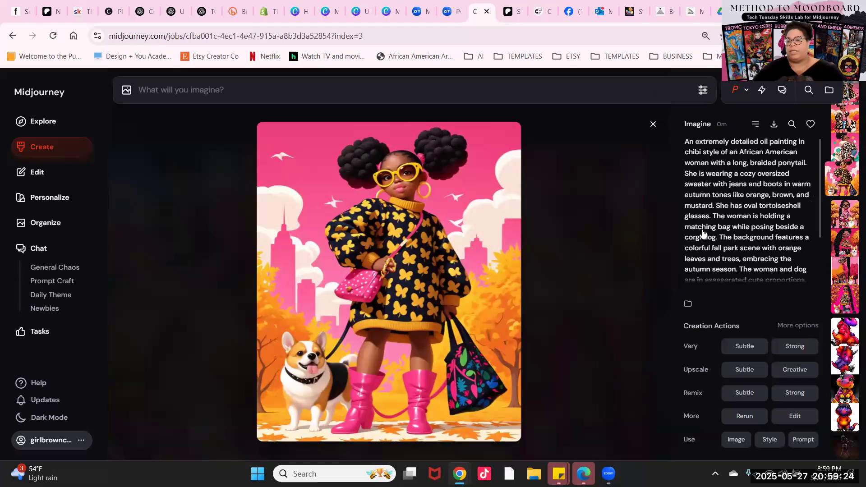
{"action": "left_click", "coordinate": [803, 439]}
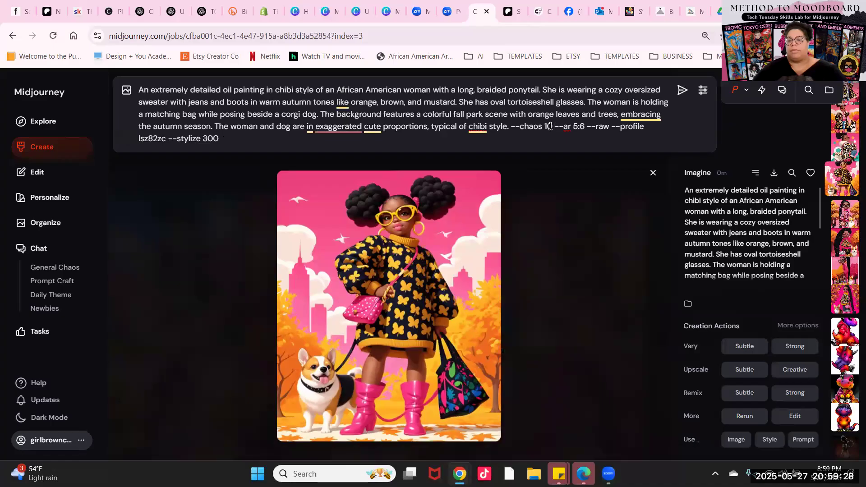
{"action": "key", "text": "BackSpace"}
{"action": "type", "text": "5"}
{"action": "key", "text": "Return"}
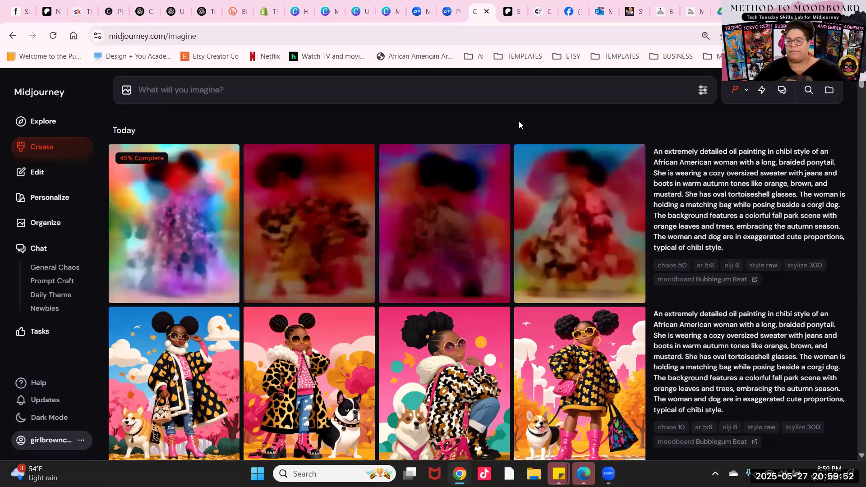
- Check the available model versions in the image settings, keeping niji 6, and close the settings
{"action": "left_click", "coordinate": [702, 90]}
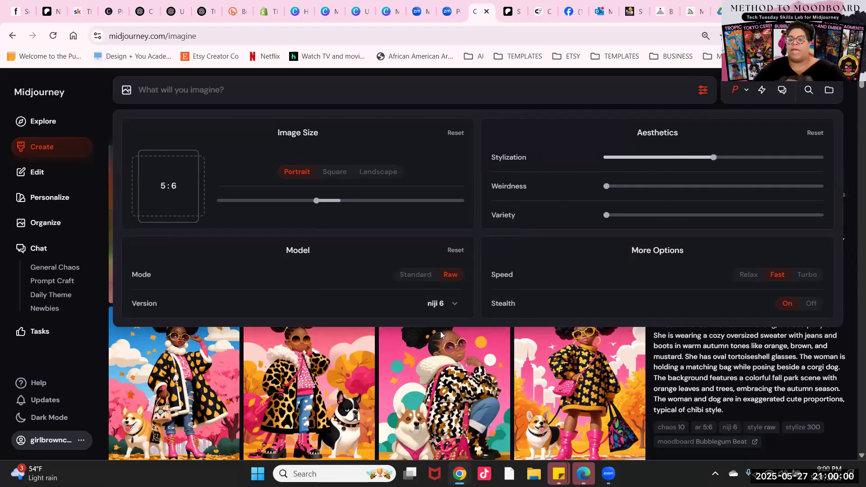
{"action": "left_click", "coordinate": [453, 307]}
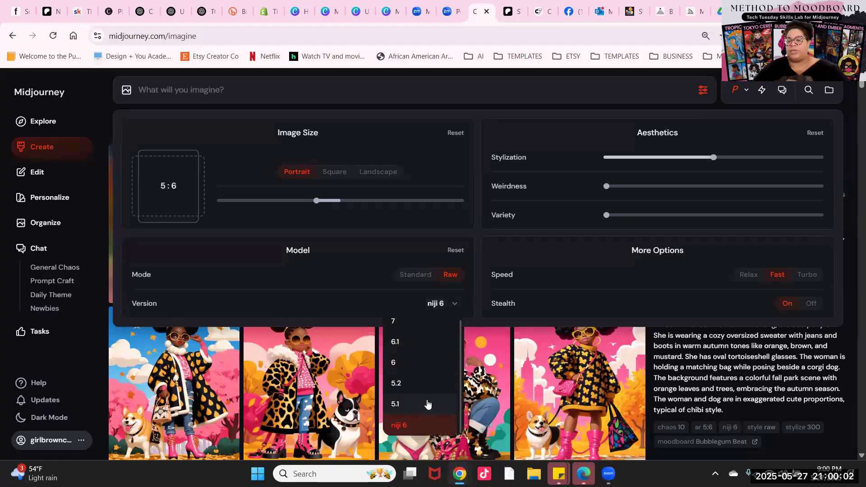
{"action": "left_click", "coordinate": [455, 305]}
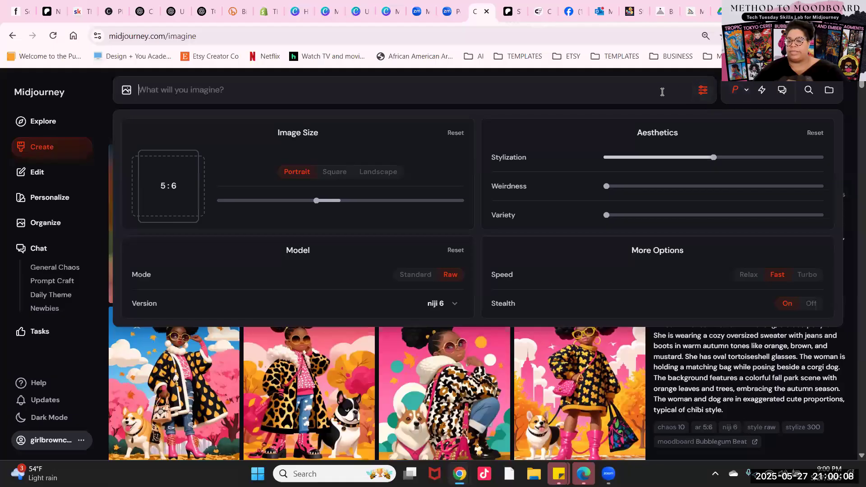
{"action": "left_click", "coordinate": [703, 90]}
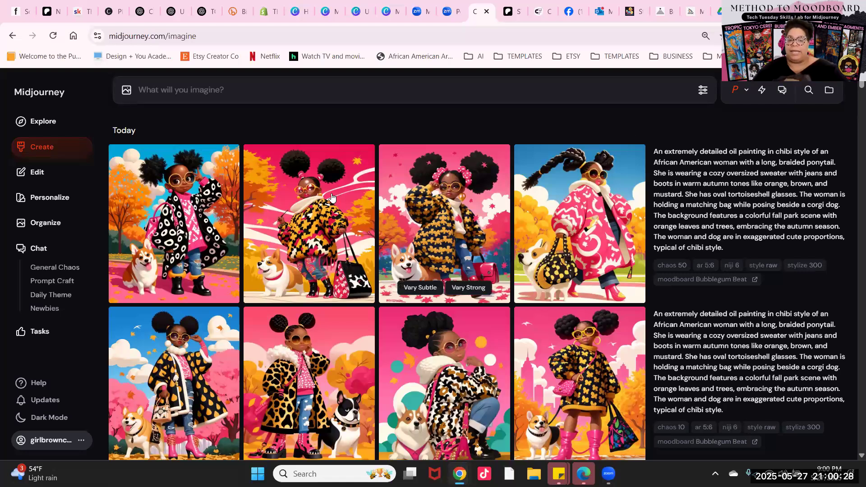
- View the chaos 50 corgi images at full size one by one, returning to the first image
{"action": "left_click", "coordinate": [201, 194]}
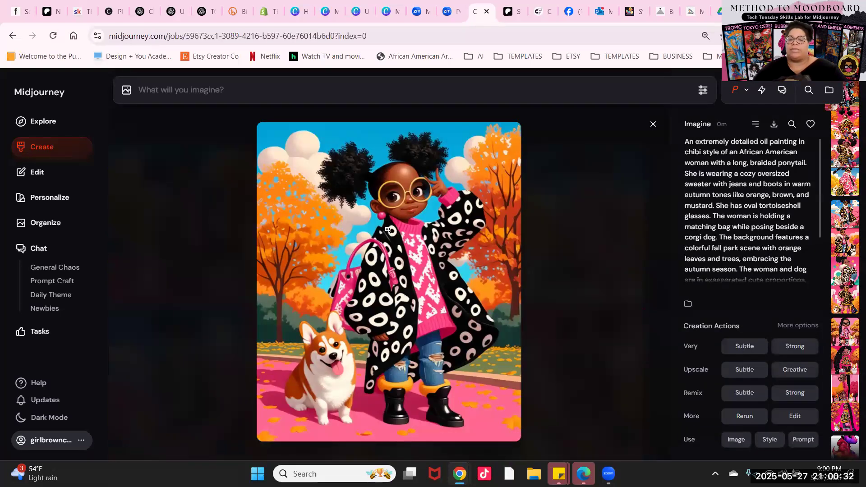
{"action": "key", "text": "Right"}
{"action": "key", "text": "Right"}
{"action": "key", "text": "Right"}
{"action": "key", "text": "Right"}
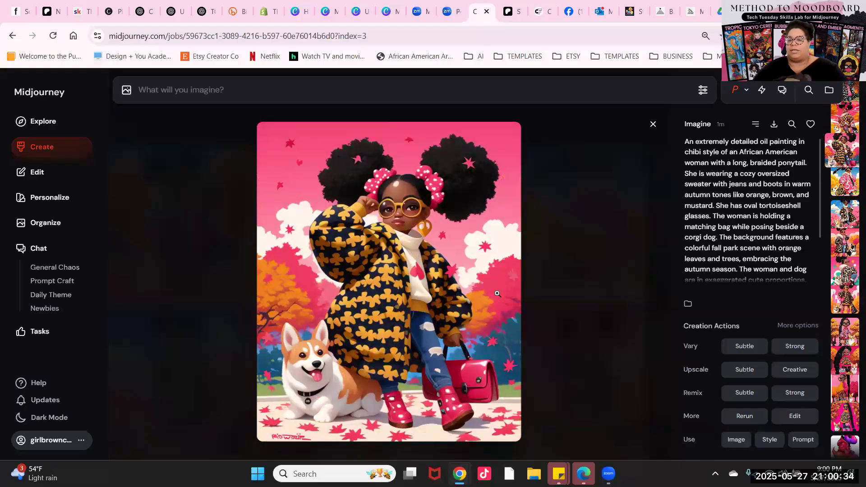
{"action": "key", "text": "Left"}
{"action": "key", "text": "Left"}
{"action": "key", "text": "Left"}
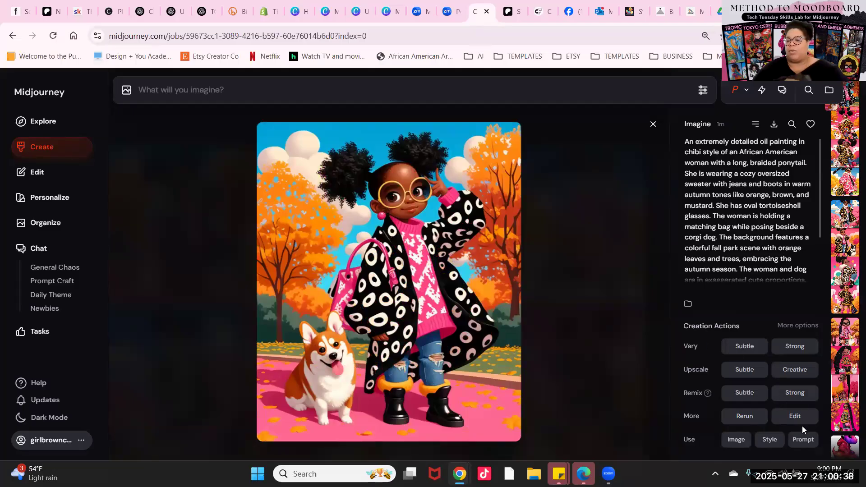
- Reuse the chaos 50 prompt, add the pink and teal floral pattern as a style reference, and submit it
{"action": "left_click", "coordinate": [801, 439]}
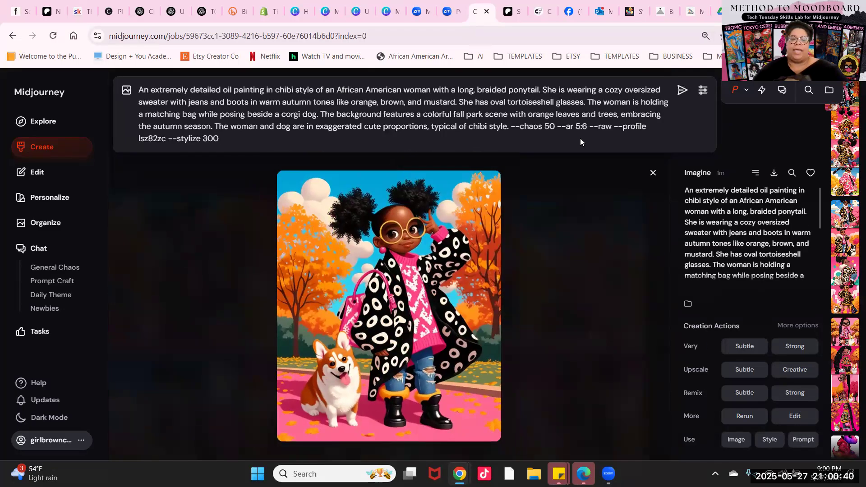
{"action": "left_click", "coordinate": [126, 91]}
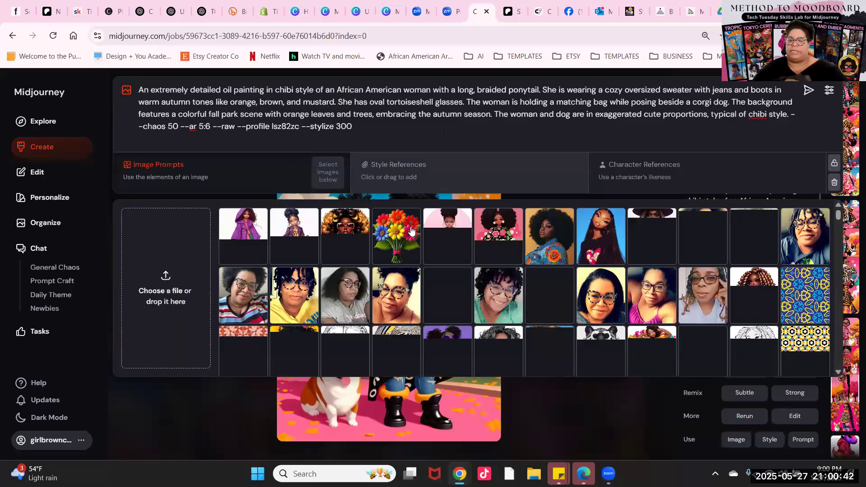
{"action": "scroll", "coordinate": [465, 268], "scroll_direction": "down", "scroll_amount": 10}
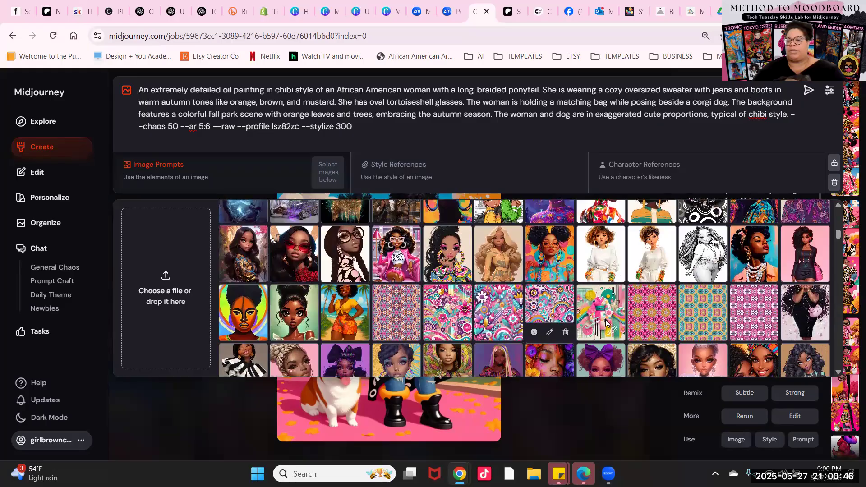
{"action": "left_click_drag", "start_coordinate": [518, 318], "coordinate": [577, 167]}
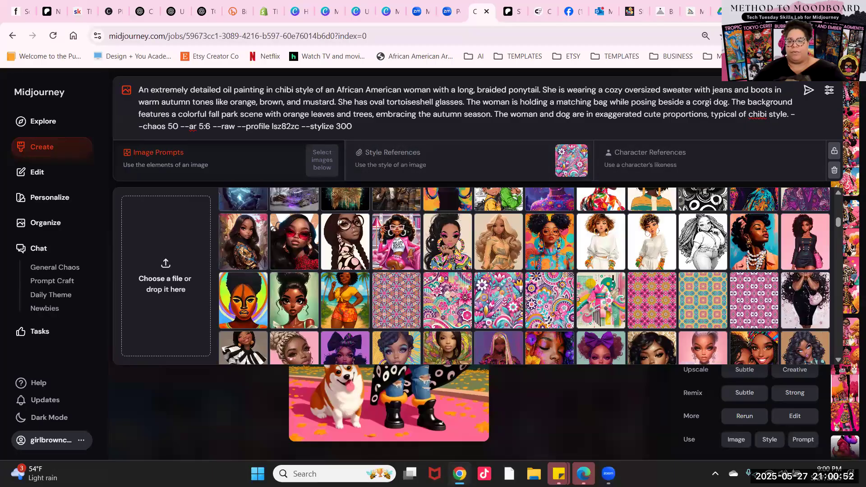
{"action": "left_click", "coordinate": [808, 90]}
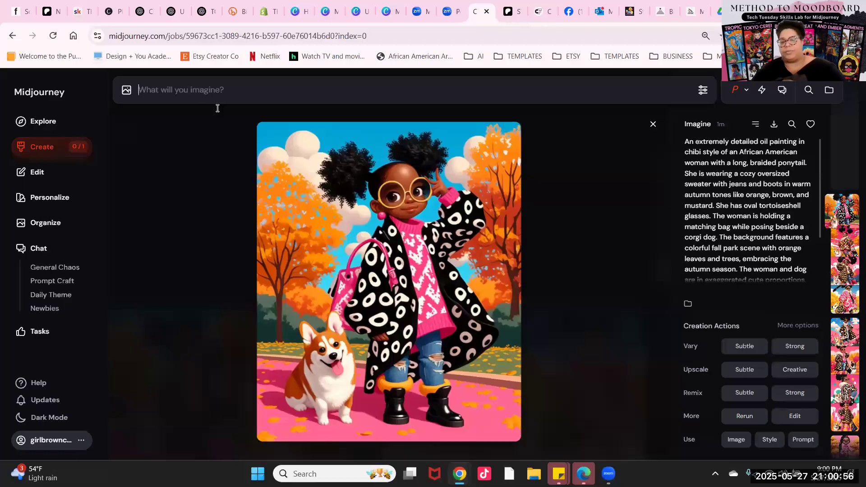
- Refill the prompt with the floral style reference, remove all description after "orange, brown, and mustard.", and submit the shortened version
{"action": "type", "text": "An extremely detailed oil painting in chibi style of an African American woman with a long, braided ponytail. She is wearing a cozy oversized sweater with jeans and boots in warm autumn tones like orange, brown, and mustard. She has oval tortoiseshell glasses. The woman is holding a matching bag while posing beside a corgi dog. The background features a colorful fall park scene with orange leaves and trees, embracing the autumn season. The woman and dog are in exaggerated cute proportions, typical of chibi style. --chaos 50 --ar 5:6 --raw --profile lsz82zc --stylize 300 --niji 6"}
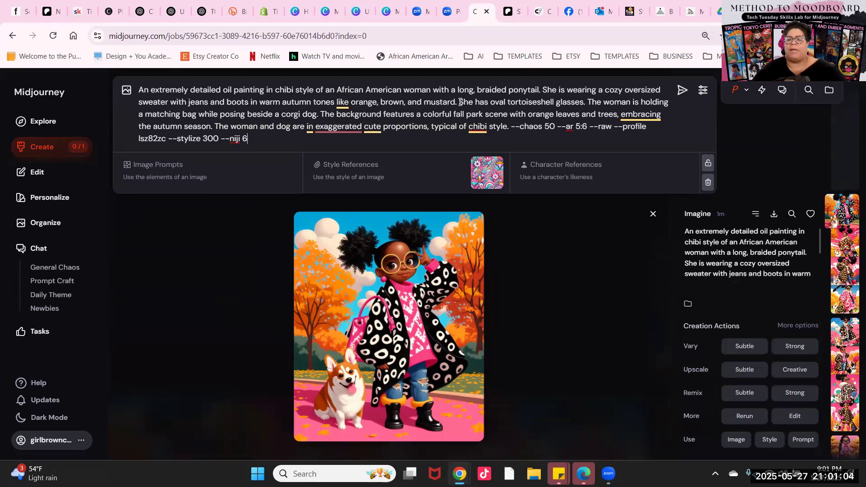
{"action": "left_click_drag", "start_coordinate": [459, 101], "coordinate": [502, 121]}
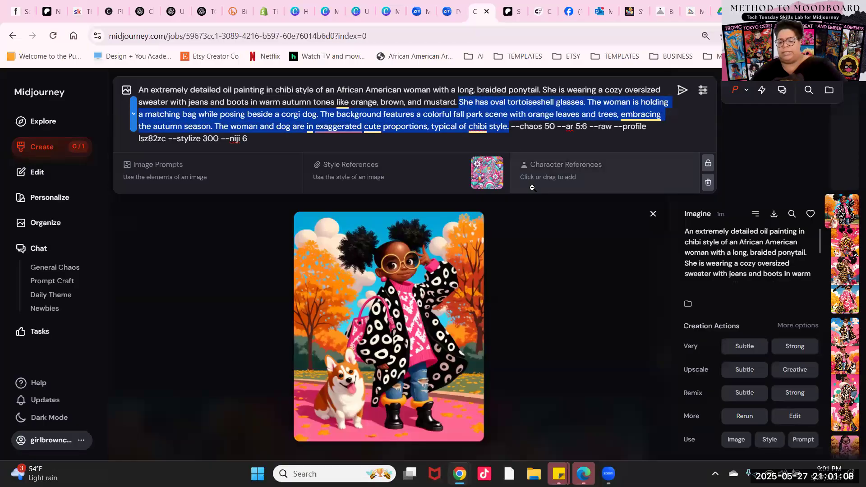
{"action": "key", "text": "BackSpace"}
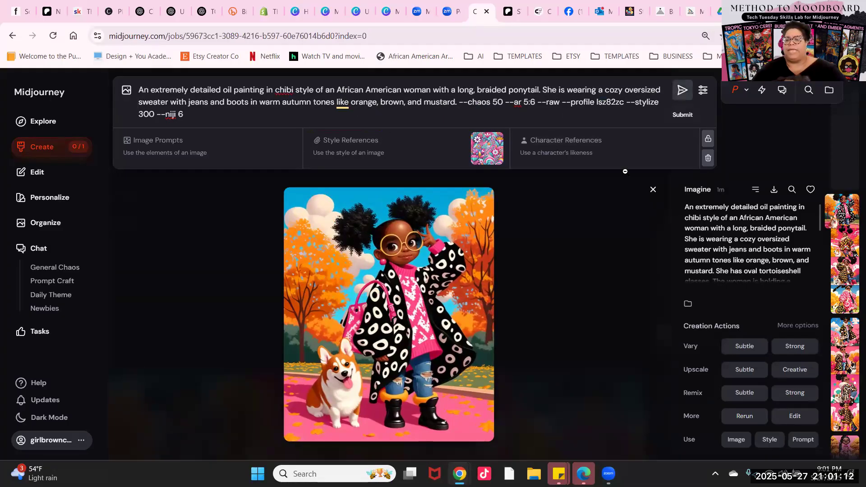
{"action": "left_click", "coordinate": [682, 90]}
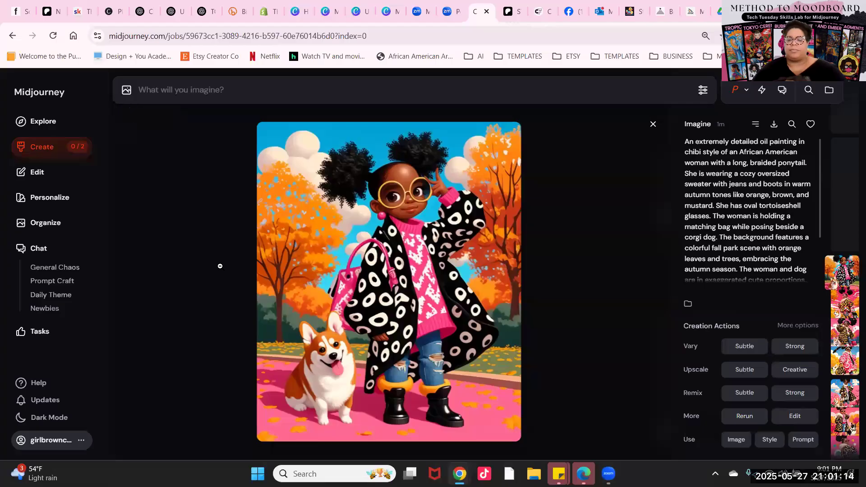
- Compare the two style-reference jobs with the earlier chaos 50 results on the Create page
{"action": "scroll", "coordinate": [220, 266], "scroll_direction": "up", "scroll_amount": 2}
{"action": "scroll", "coordinate": [220, 266], "scroll_direction": "down", "scroll_amount": 1}
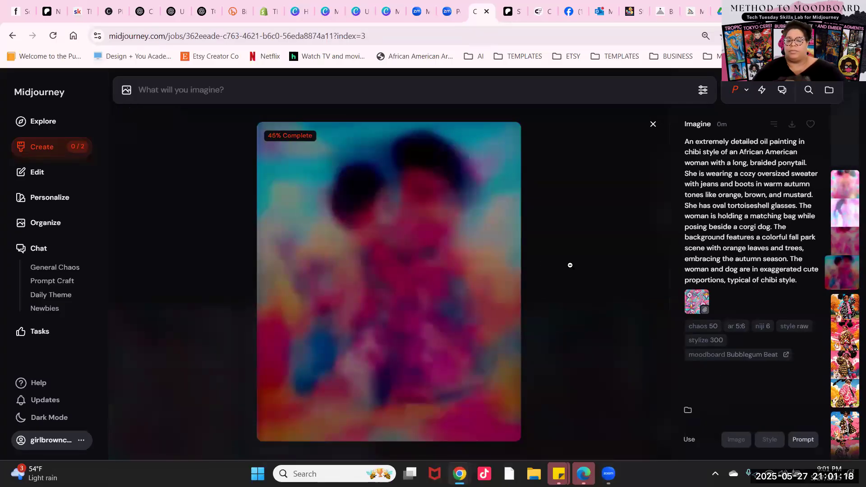
{"action": "left_click", "coordinate": [216, 164]}
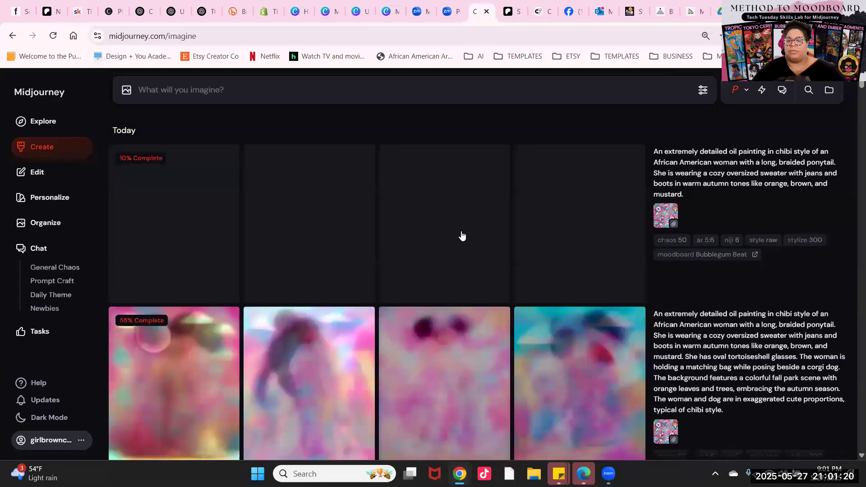
{"action": "scroll", "coordinate": [552, 313], "scroll_direction": "down", "scroll_amount": 6}
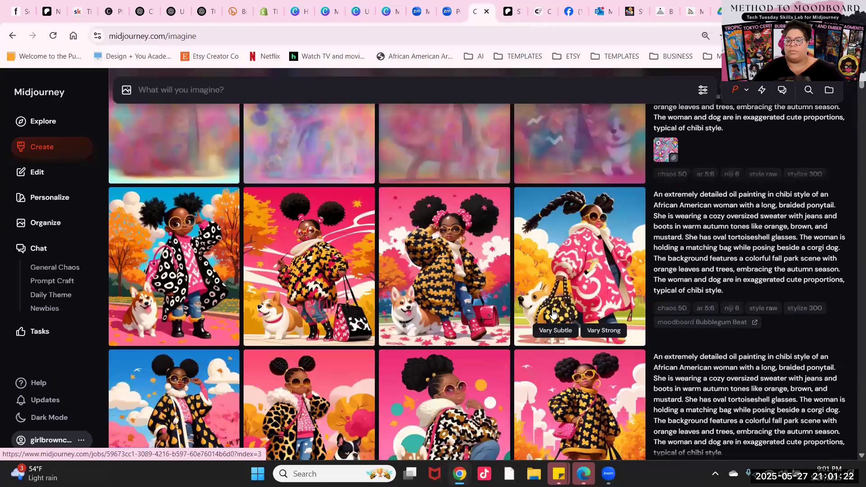
{"action": "scroll", "coordinate": [697, 272], "scroll_direction": "up", "scroll_amount": 4}
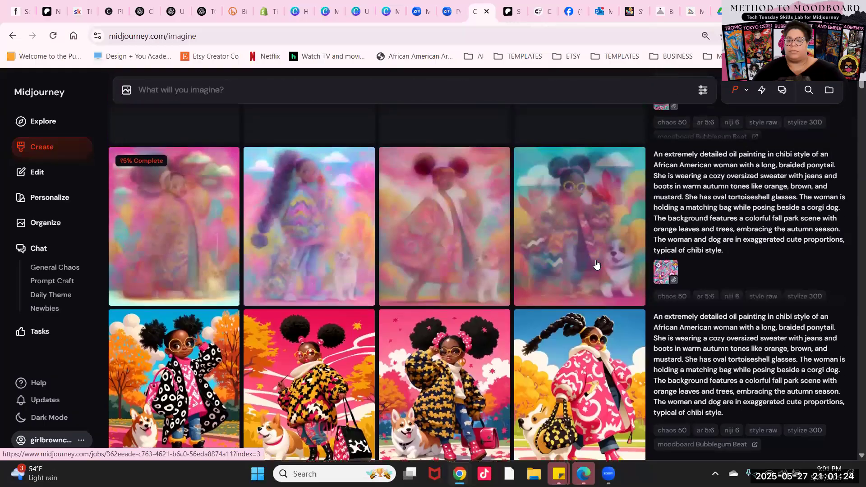
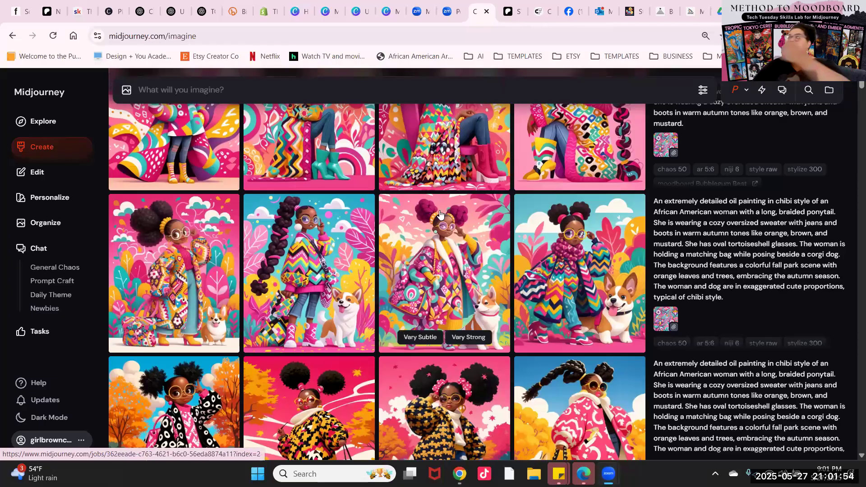
{"action": "scroll", "coordinate": [445, 210], "scroll_direction": "down", "scroll_amount": 3}
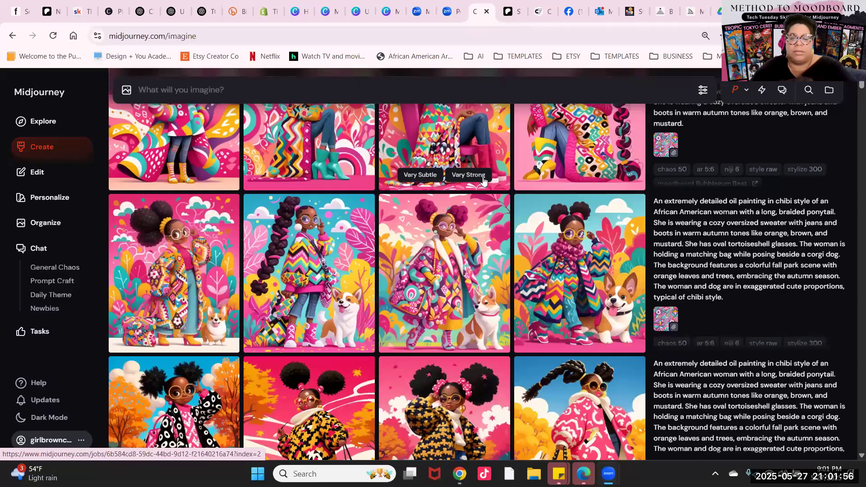
{"action": "scroll", "coordinate": [485, 180], "scroll_direction": "up", "scroll_amount": 5}
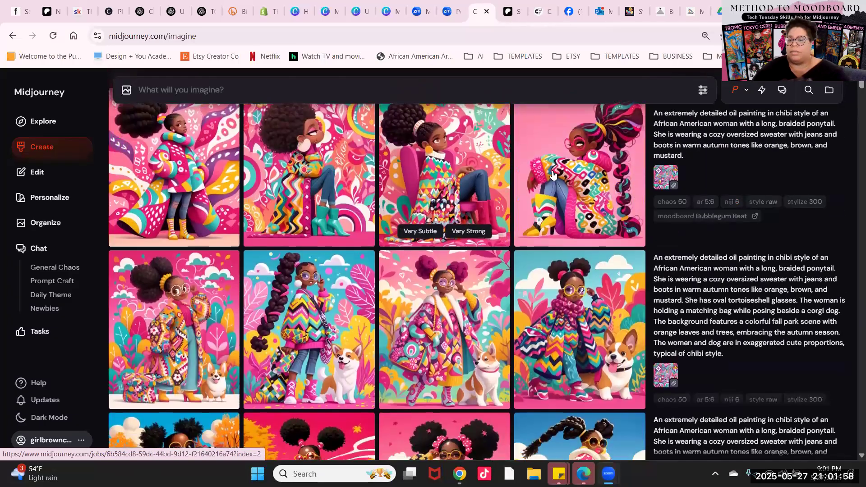
{"action": "scroll", "coordinate": [553, 181], "scroll_direction": "up", "scroll_amount": 2}
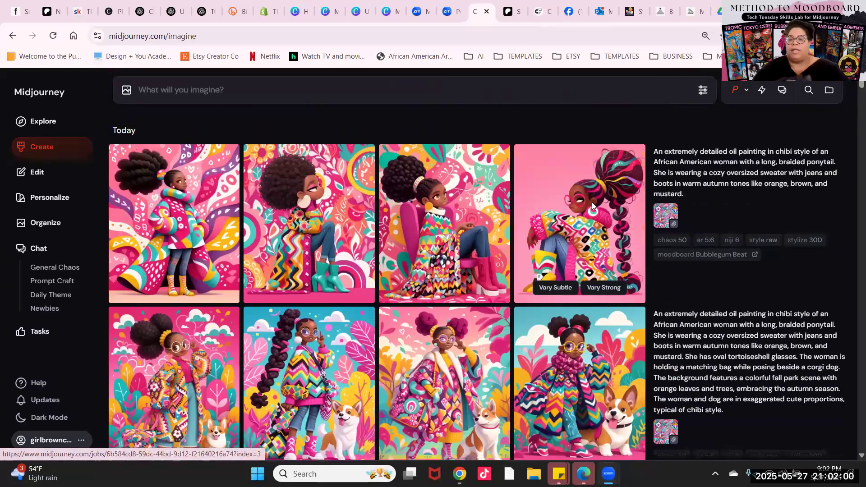
- View the shortened prompt's four images at full size, from the last to the first
{"action": "left_click", "coordinate": [614, 236]}
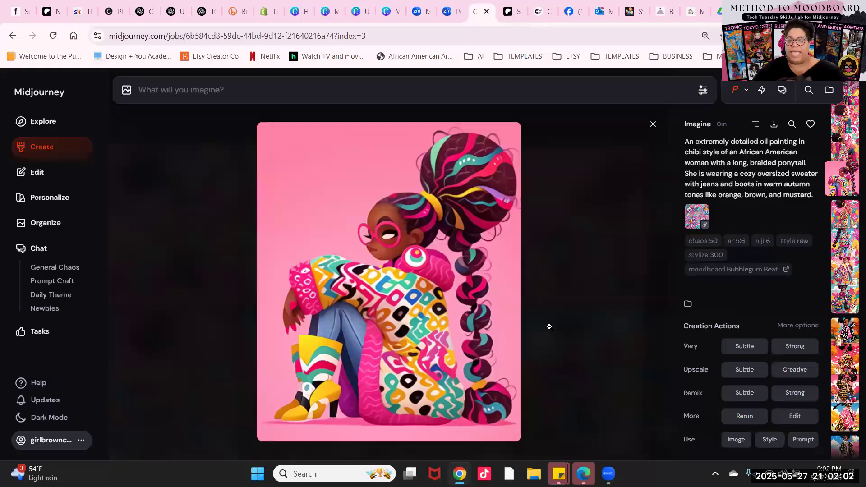
{"action": "key", "text": "Left"}
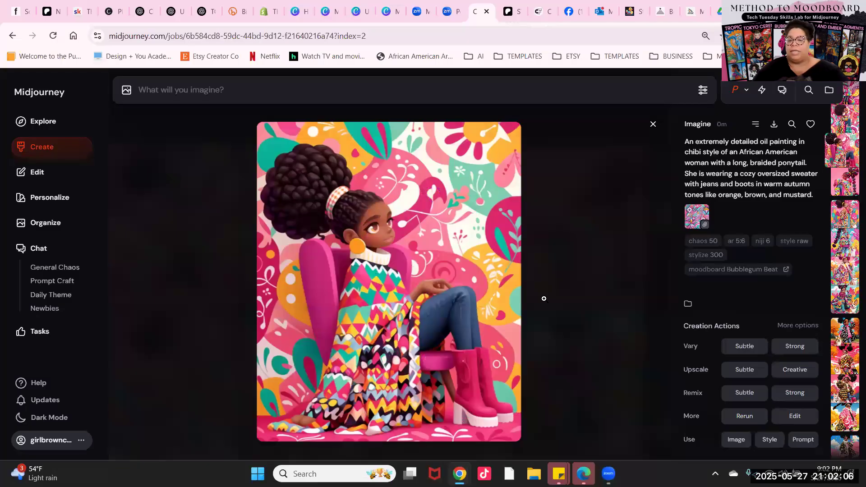
{"action": "key", "text": "Left"}
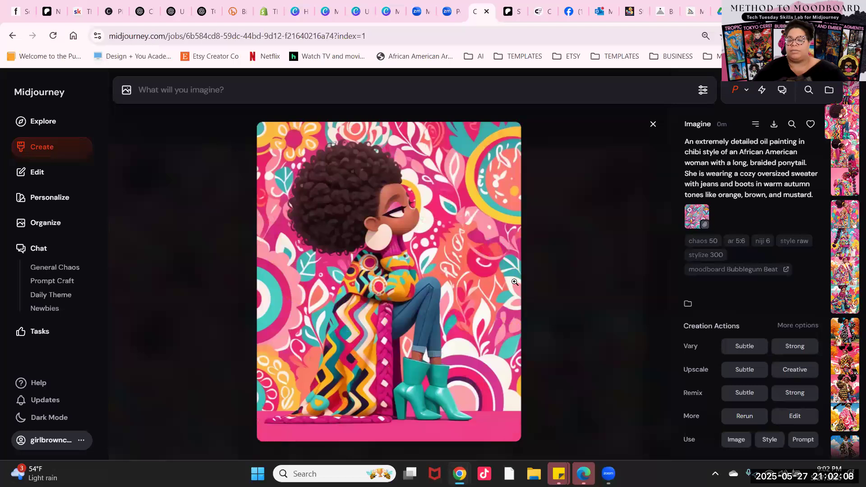
{"action": "key", "text": "Left"}
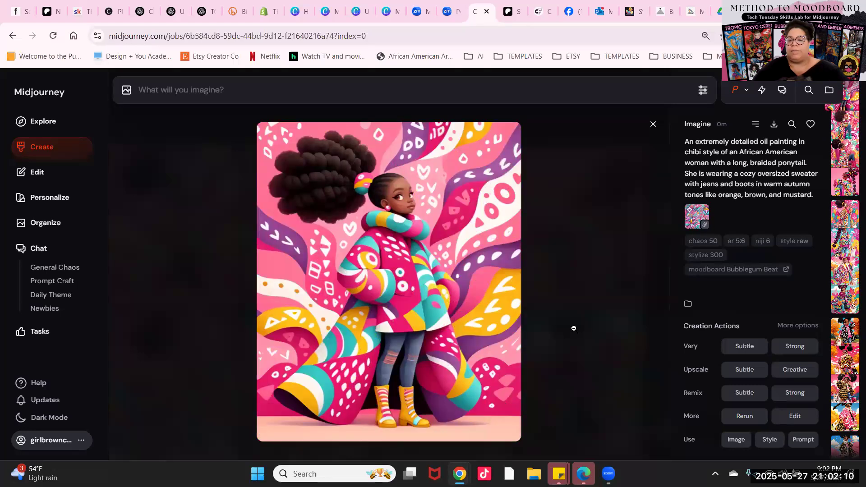
- View the shortened prompt's images again at full size and return to the Create page
{"action": "key", "text": "Right"}
{"action": "key", "text": "Right"}
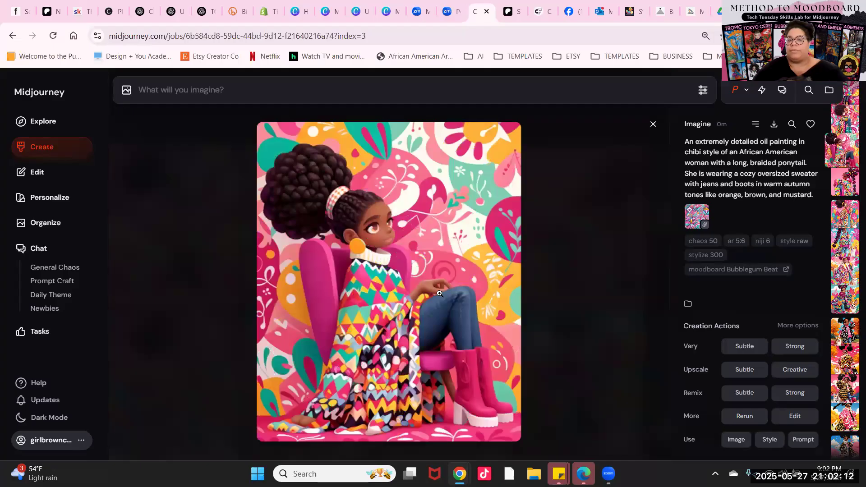
{"action": "key", "text": "Right"}
{"action": "left_click", "coordinate": [627, 284]}
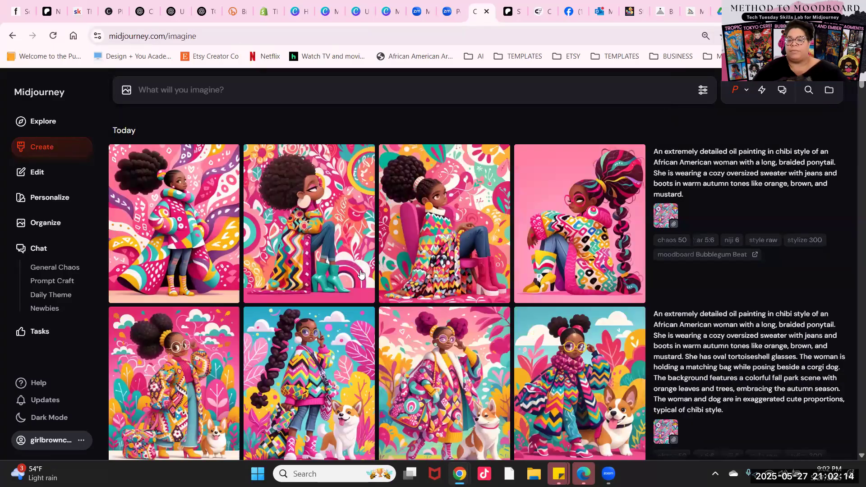
- View the floral style-reference corgi images at full size from the last to the first, continuing through the shortened prompt's images
{"action": "scroll", "coordinate": [499, 313], "scroll_direction": "down", "scroll_amount": 3}
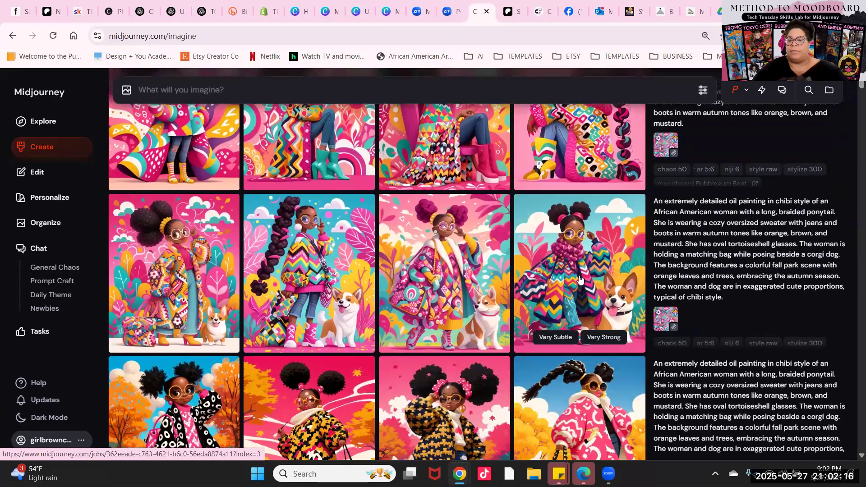
{"action": "left_click", "coordinate": [564, 316]}
{"action": "key", "text": "Left"}
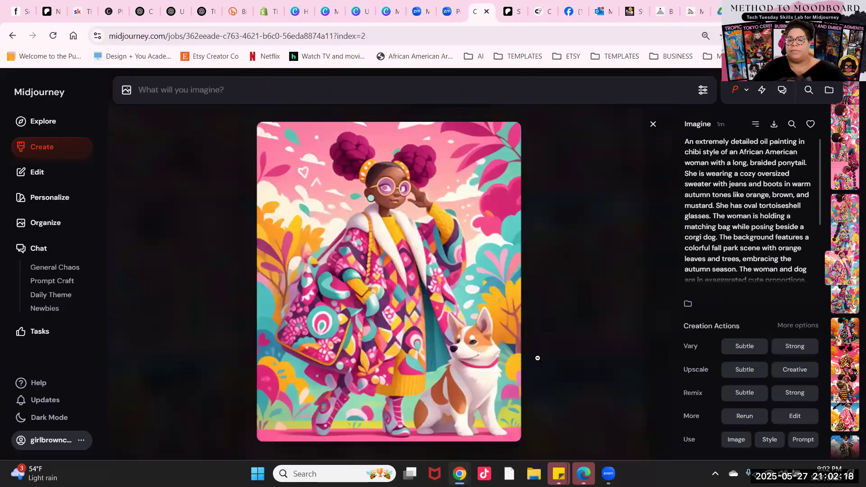
{"action": "key", "text": "Left"}
{"action": "key", "text": "Left"}
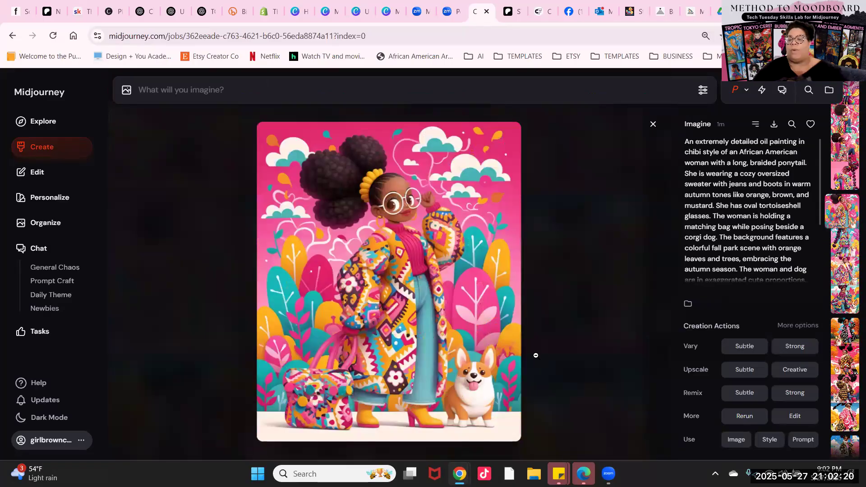
{"action": "key", "text": "Left"}
{"action": "key", "text": "Left"}
{"action": "key", "text": "Left"}
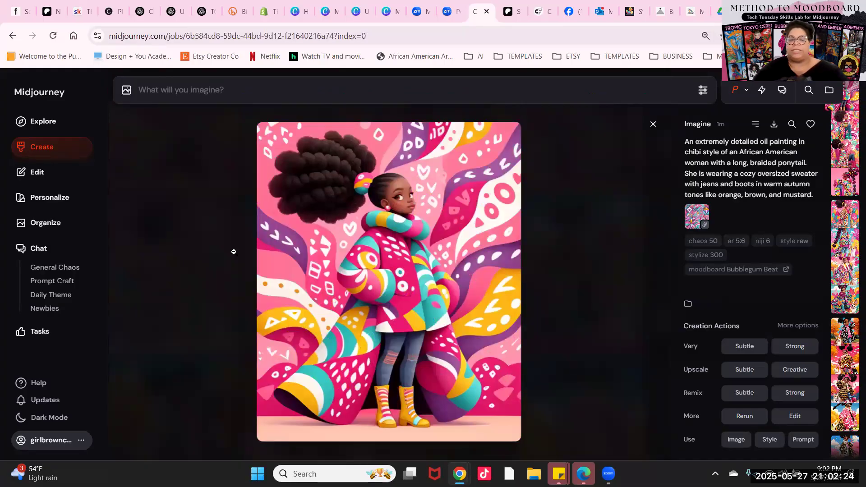
- Browse onward at full size to the chaos 10 image of the crouching woman with a corgi, and return to the Create page
{"action": "key", "text": "Left"}
{"action": "key", "text": "Left"}
{"action": "key", "text": "Left"}
{"action": "key", "text": "Left"}
{"action": "key", "text": "Left"}
{"action": "key", "text": "Left"}
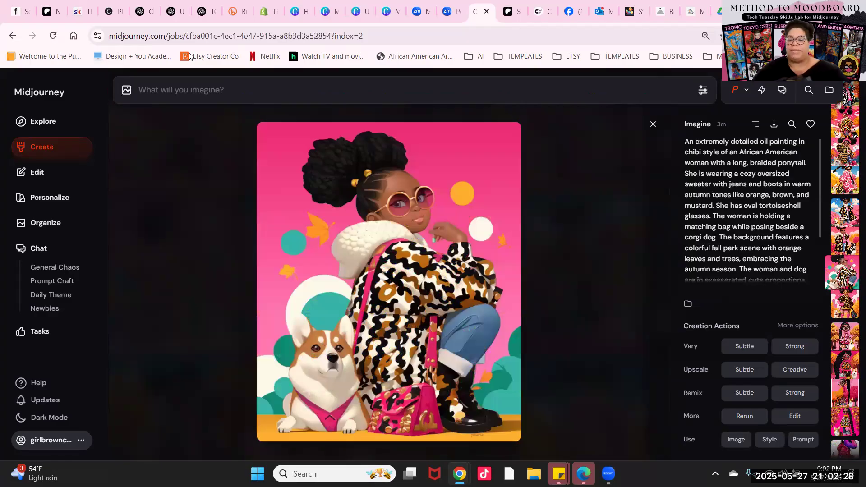
{"action": "left_click", "coordinate": [609, 214]}
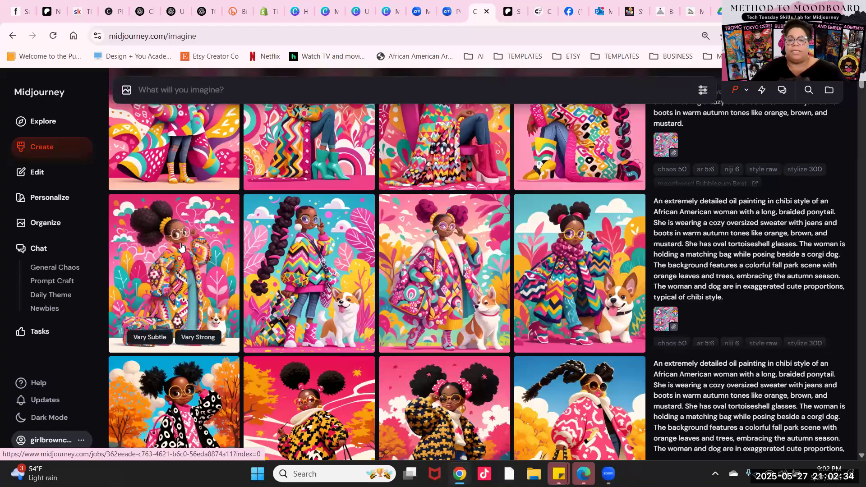
- Compare the style-reference, chaos 50, chaos 10 and v 7 results with the older Moodboard #31 jobs on the Create page
{"action": "scroll", "coordinate": [180, 248], "scroll_direction": "up", "scroll_amount": 3}
{"action": "scroll", "coordinate": [181, 248], "scroll_direction": "down", "scroll_amount": 3}
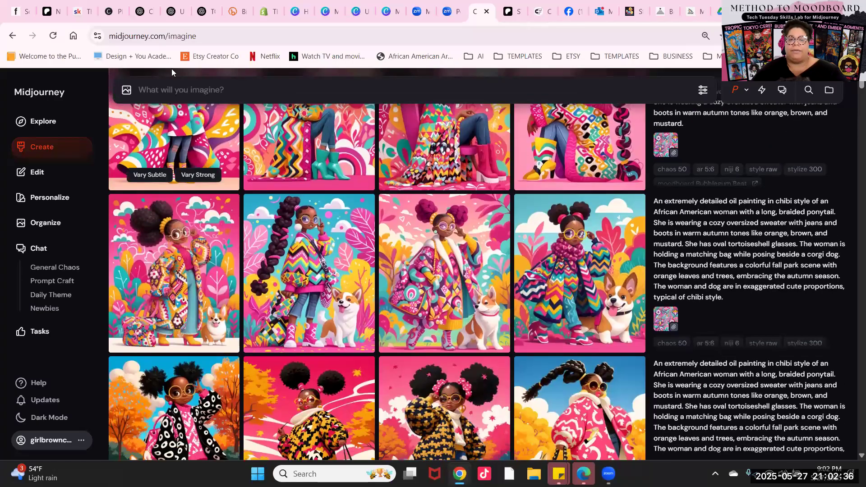
{"action": "scroll", "coordinate": [634, 166], "scroll_direction": "down", "scroll_amount": 3}
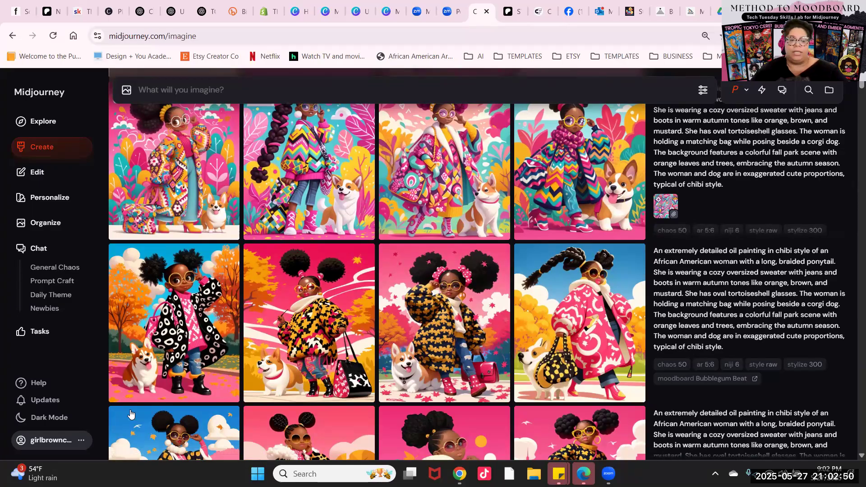
{"action": "scroll", "coordinate": [241, 345], "scroll_direction": "down", "scroll_amount": 6}
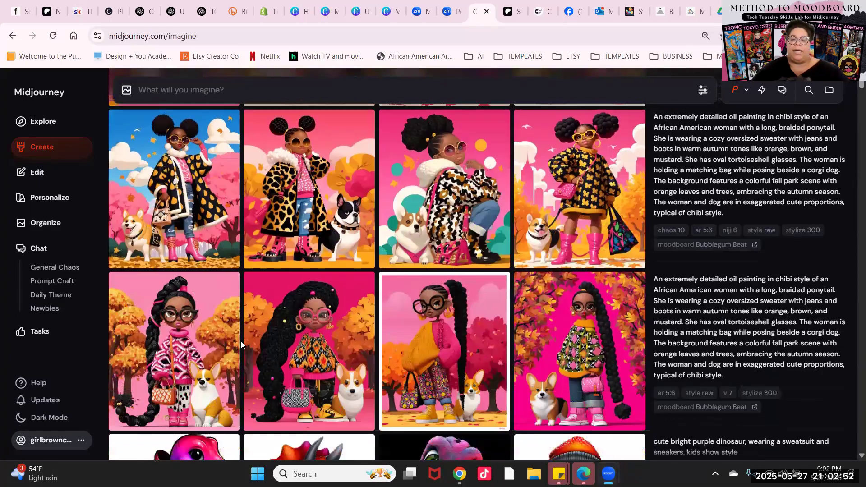
{"action": "scroll", "coordinate": [240, 343], "scroll_direction": "down", "scroll_amount": 6}
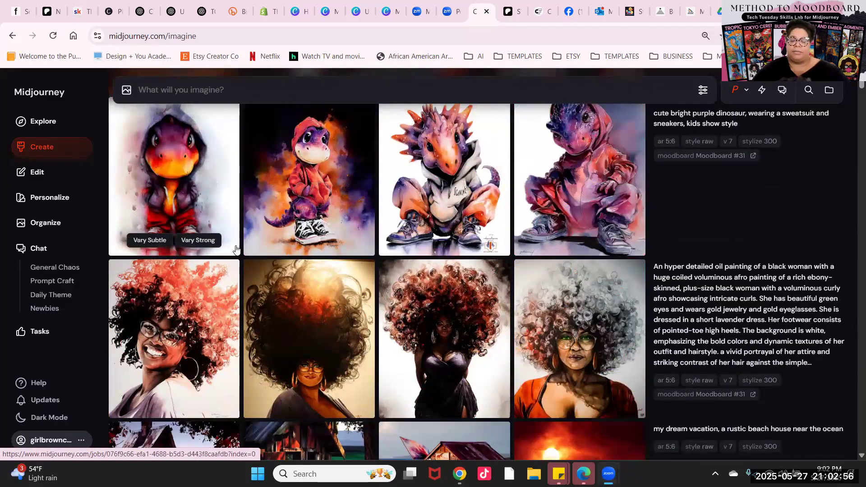
{"action": "scroll", "coordinate": [202, 142], "scroll_direction": "up", "scroll_amount": 3}
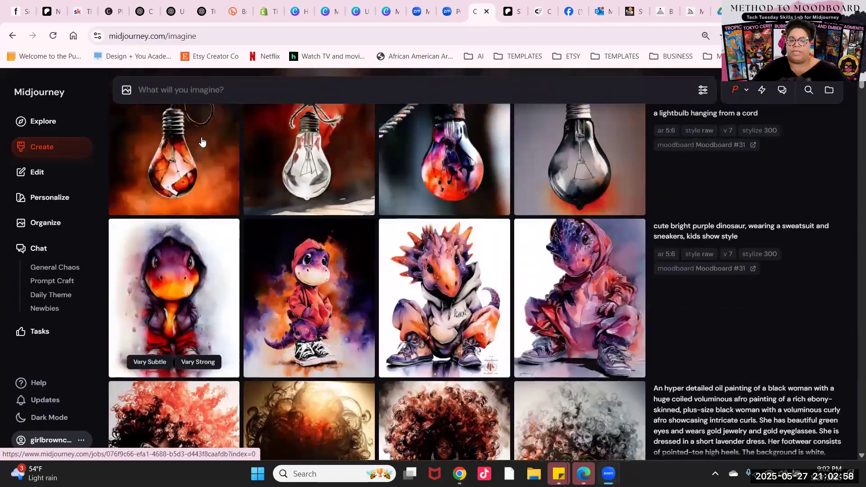
{"action": "scroll", "coordinate": [202, 142], "scroll_direction": "up", "scroll_amount": 3}
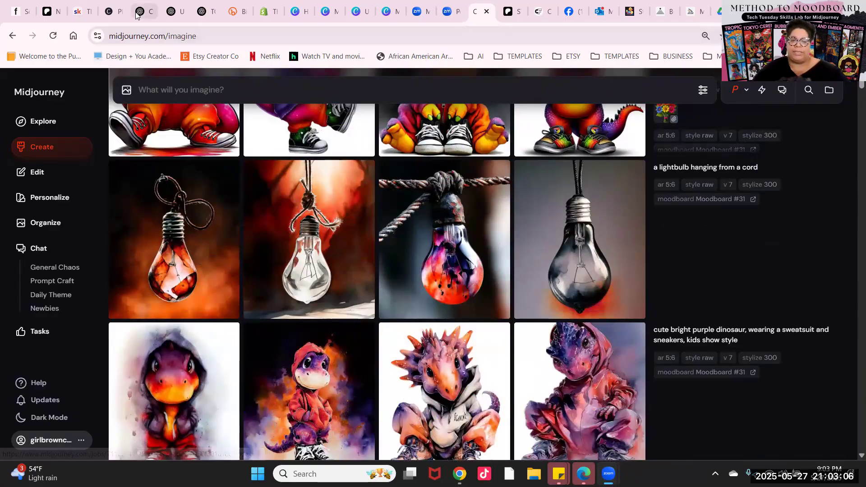
- Switch to ChatGPT and open the Moodboard Chat Instructions/Prompts chat in the MOODBOARDS CONTENT AND CLASS project
{"action": "left_click", "coordinate": [201, 11]}
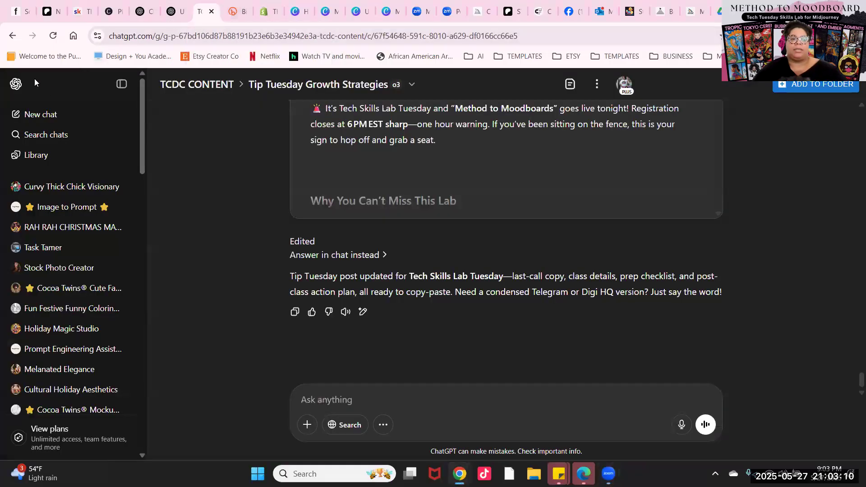
{"action": "left_click", "coordinate": [49, 115]}
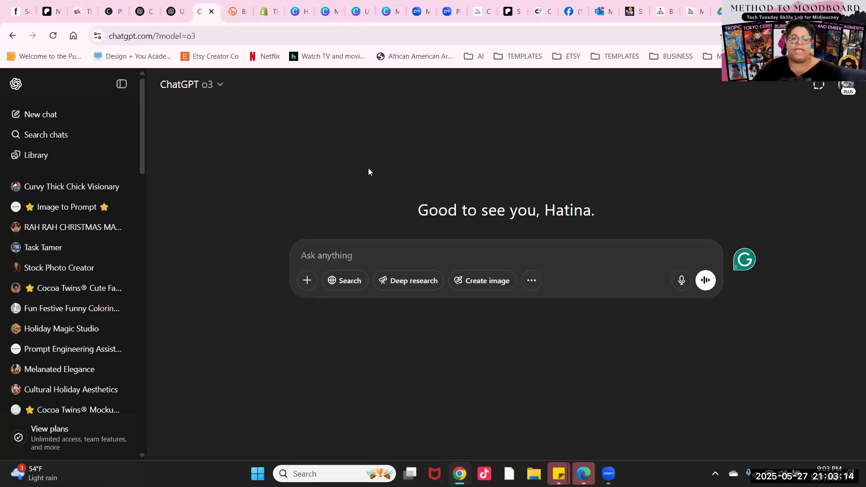
{"action": "scroll", "coordinate": [107, 287], "scroll_direction": "down", "scroll_amount": 5}
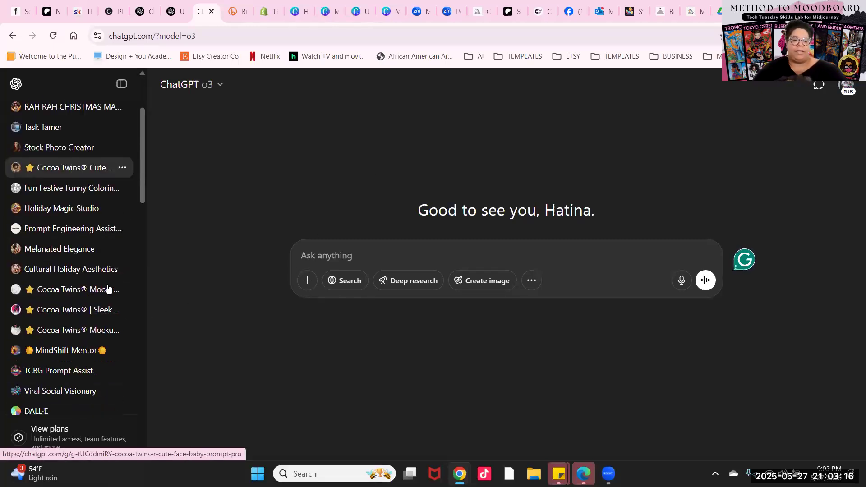
{"action": "scroll", "coordinate": [107, 286], "scroll_direction": "down", "scroll_amount": 5}
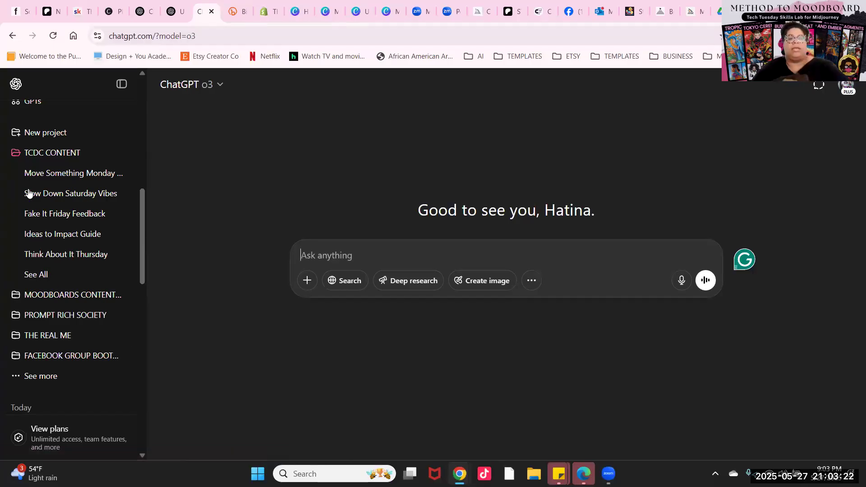
{"action": "scroll", "coordinate": [77, 181], "scroll_direction": "down", "scroll_amount": 3}
{"action": "scroll", "coordinate": [81, 195], "scroll_direction": "up", "scroll_amount": 2}
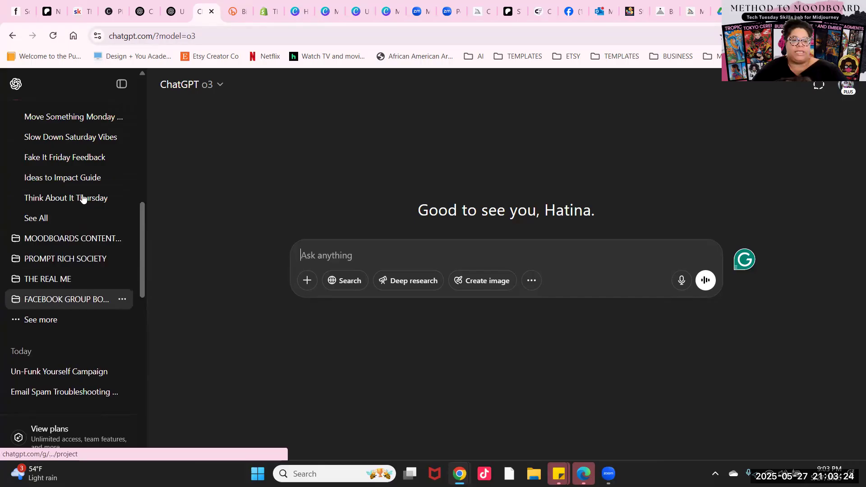
{"action": "left_click", "coordinate": [81, 239]}
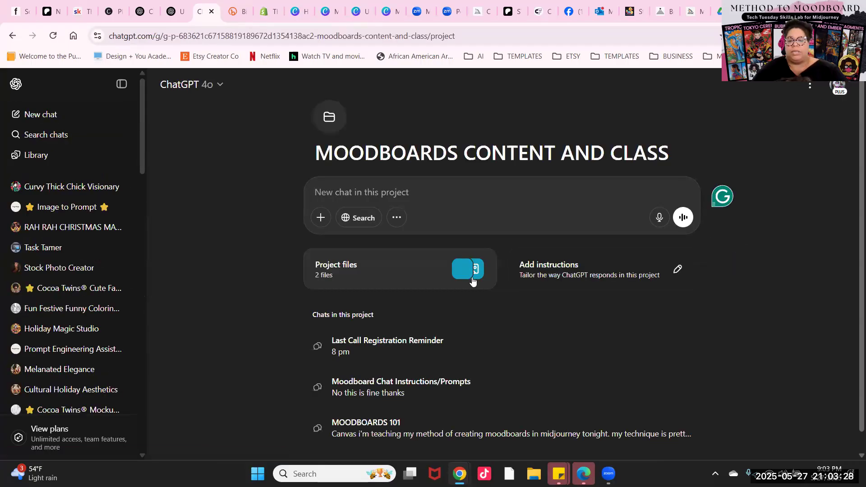
{"action": "scroll", "coordinate": [421, 363], "scroll_direction": "down", "scroll_amount": 1}
{"action": "left_click", "coordinate": [415, 371]}
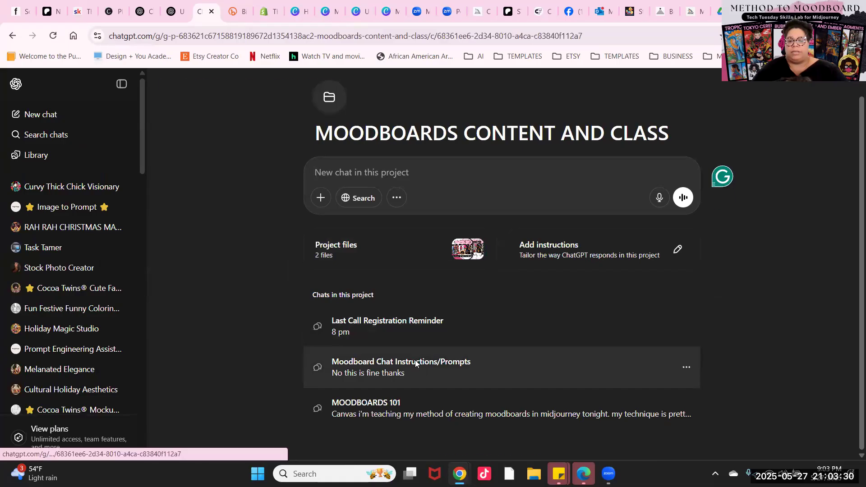
- Find the moodboard naming prompt starting "Act as a creative director and brand strategist" and copy its text through "emotional resonance"
{"action": "scroll", "coordinate": [467, 240], "scroll_direction": "up", "scroll_amount": 10}
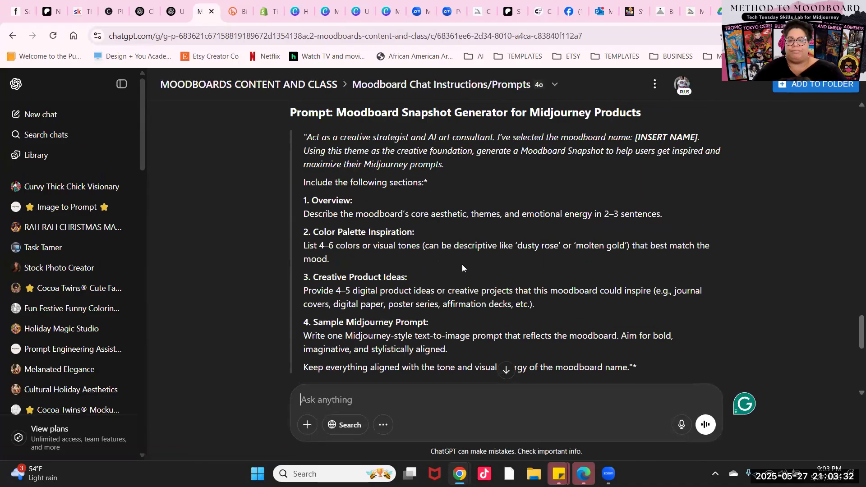
{"action": "scroll", "coordinate": [446, 229], "scroll_direction": "up", "scroll_amount": 8}
{"action": "scroll", "coordinate": [445, 228], "scroll_direction": "down", "scroll_amount": 4}
{"action": "scroll", "coordinate": [445, 229], "scroll_direction": "up", "scroll_amount": 1}
{"action": "scroll", "coordinate": [445, 229], "scroll_direction": "down", "scroll_amount": 3}
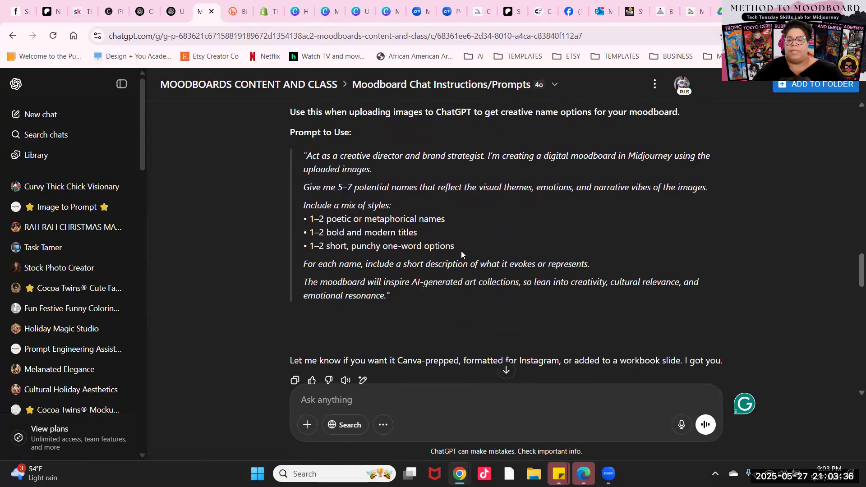
{"action": "left_click_drag", "start_coordinate": [385, 251], "coordinate": [315, 119]}
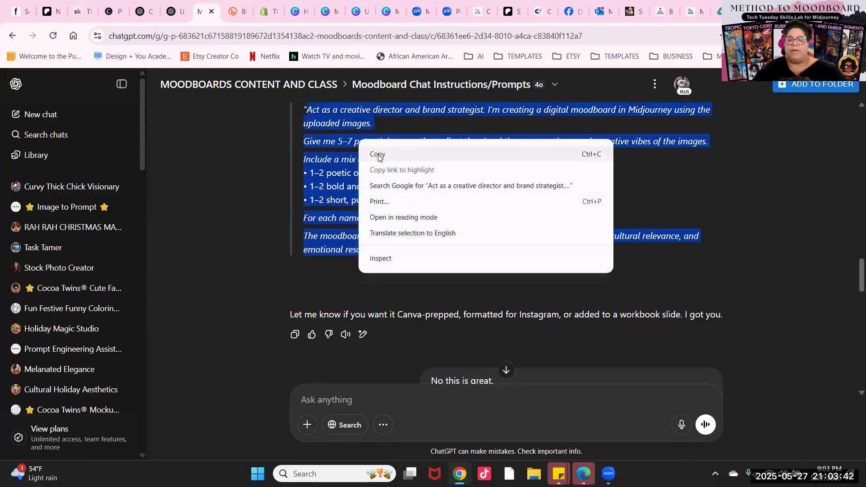
{"action": "left_click", "coordinate": [378, 154]}
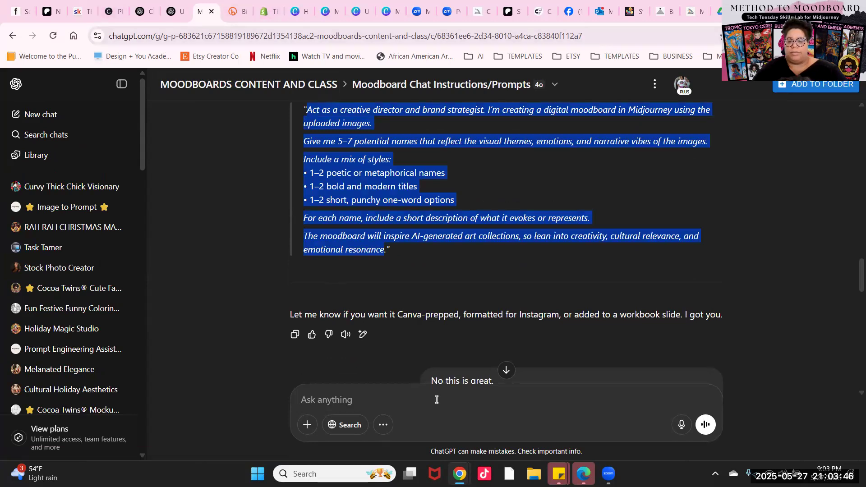
{"action": "key", "text": "alt+Tab"}
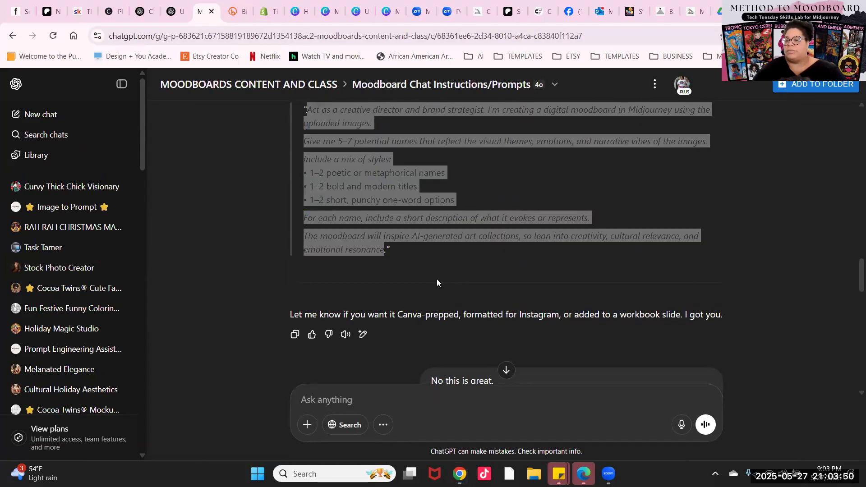
{"action": "left_click", "coordinate": [288, 182]}
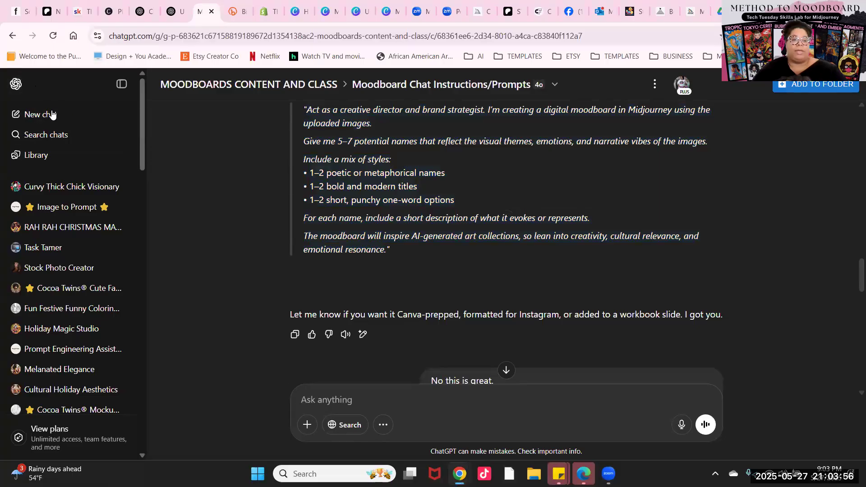
- Start a new ChatGPT chat outside the project and choose to add photos and files
{"action": "left_click", "coordinate": [31, 116]}
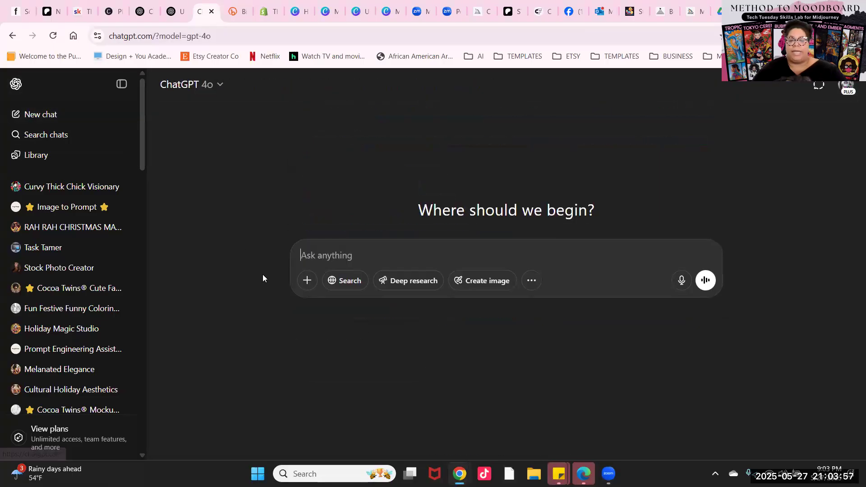
{"action": "left_click", "coordinate": [311, 282]}
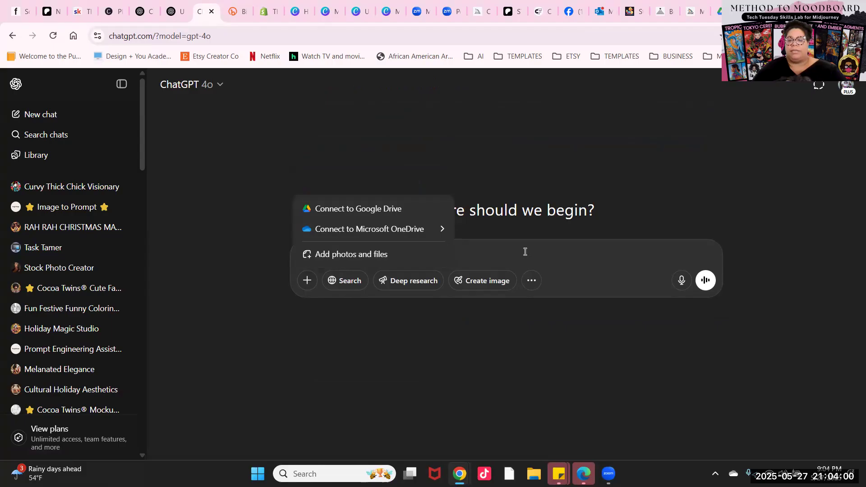
{"action": "left_click", "coordinate": [408, 255]}
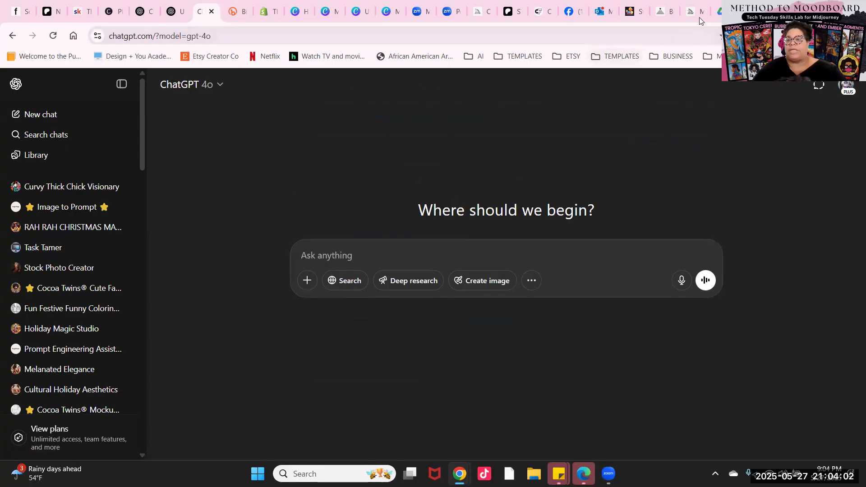
- Switch back to the Midjourney Create page
{"action": "mouse_move", "coordinate": [689, 13]}
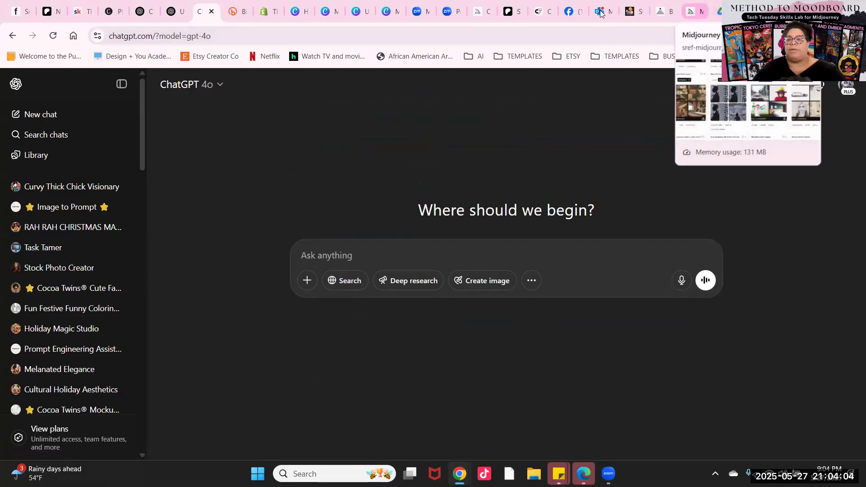
{"action": "left_click", "coordinate": [477, 12]}
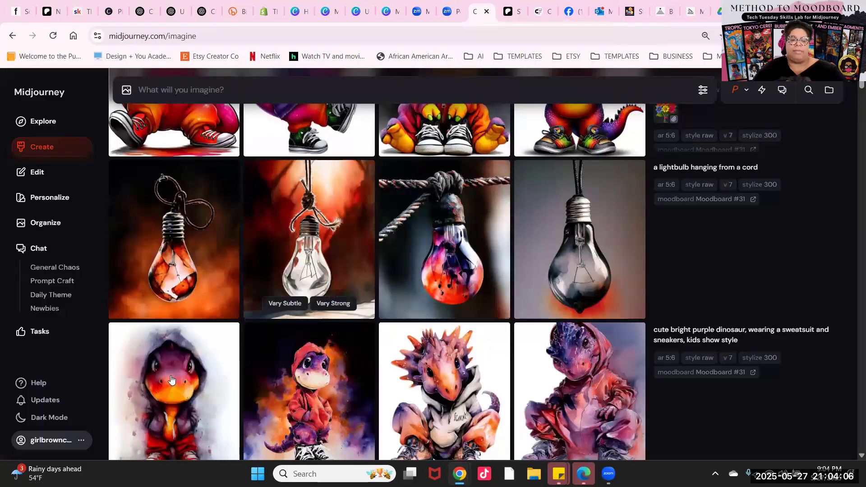
- Open the first image of the lightbulb hanging from a cord and copy it
{"action": "left_click", "coordinate": [169, 262]}
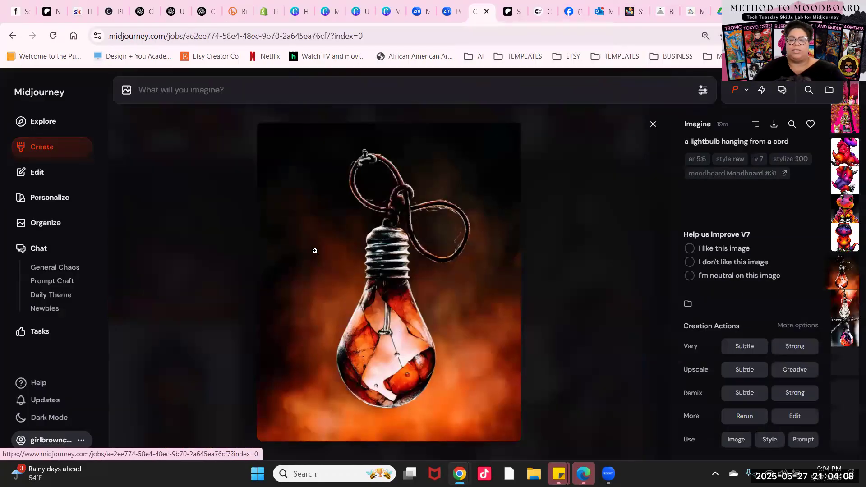
{"action": "right_click", "coordinate": [365, 273]}
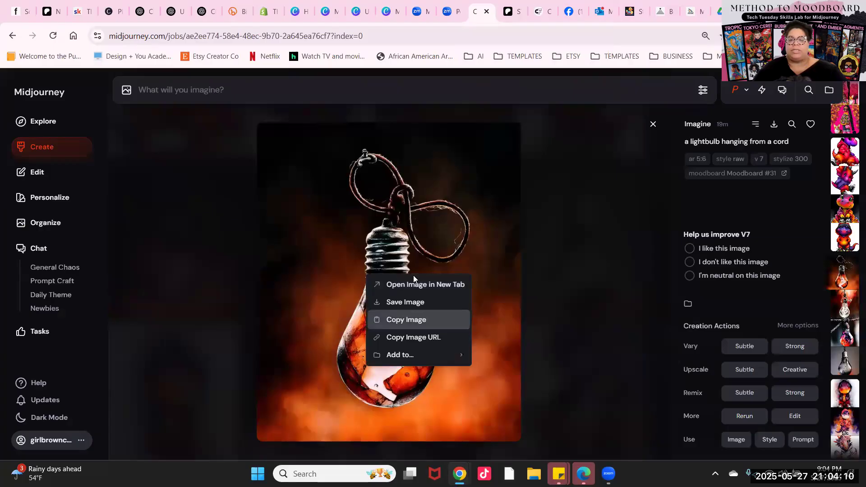
{"action": "left_click", "coordinate": [406, 319]}
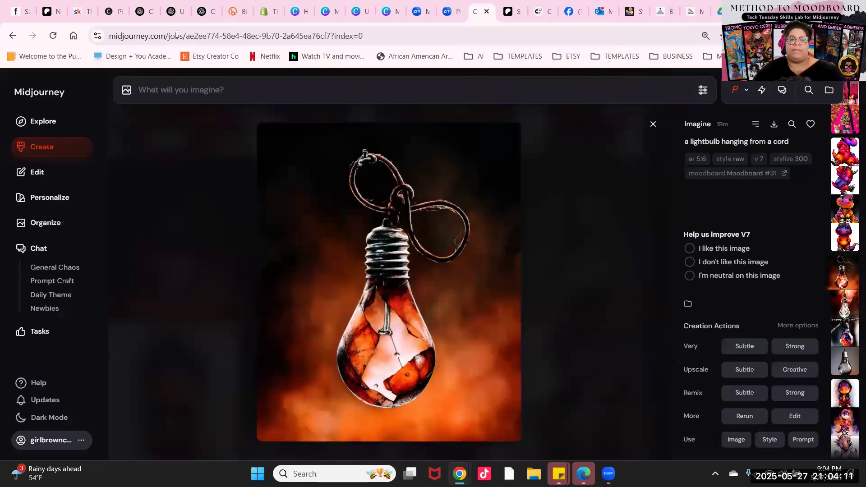
- Switch to ChatGPT, start a new chat and paste the copied lightbulb image into the message
{"action": "left_click", "coordinate": [143, 14]}
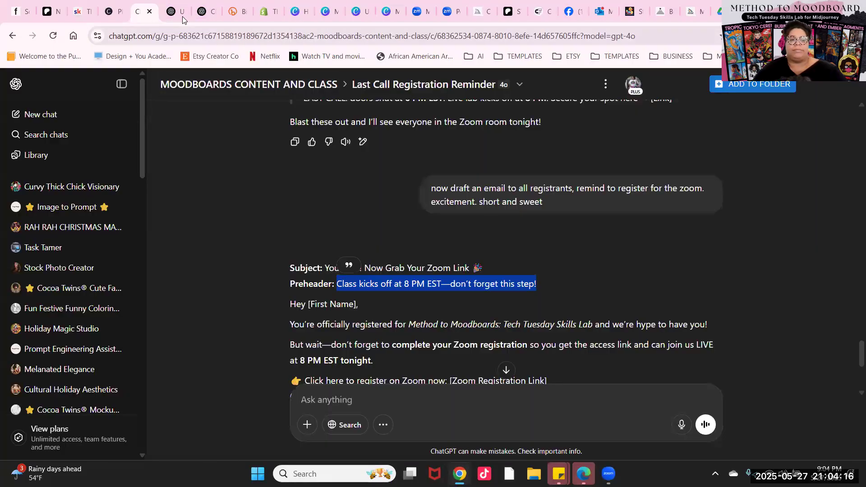
{"action": "left_click", "coordinate": [204, 17]}
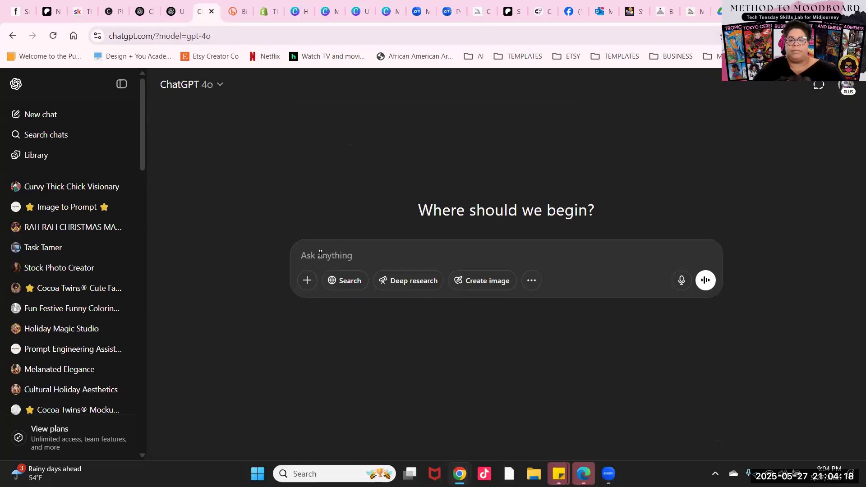
{"action": "left_click", "coordinate": [144, 17]}
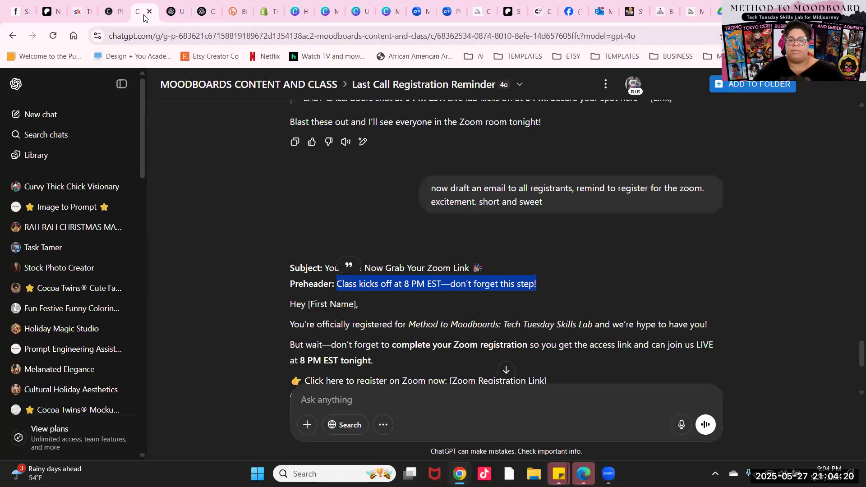
{"action": "mouse_move", "coordinate": [107, 14]}
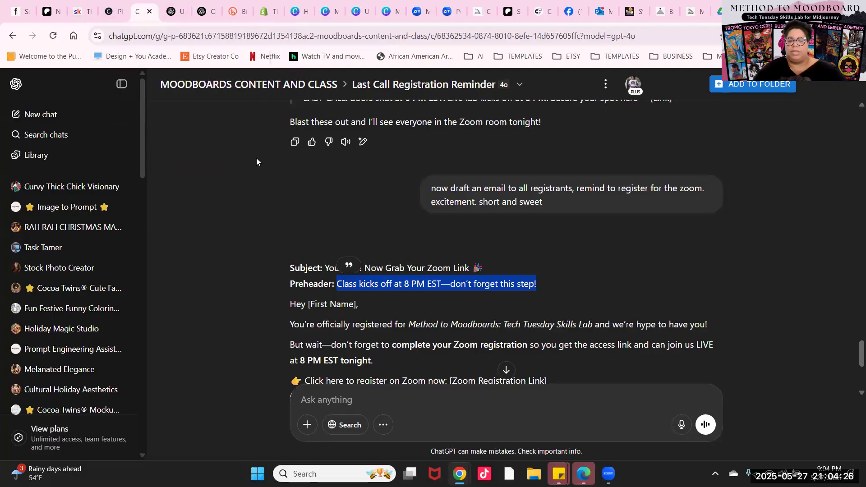
{"action": "scroll", "coordinate": [256, 158], "scroll_direction": "down", "scroll_amount": 4}
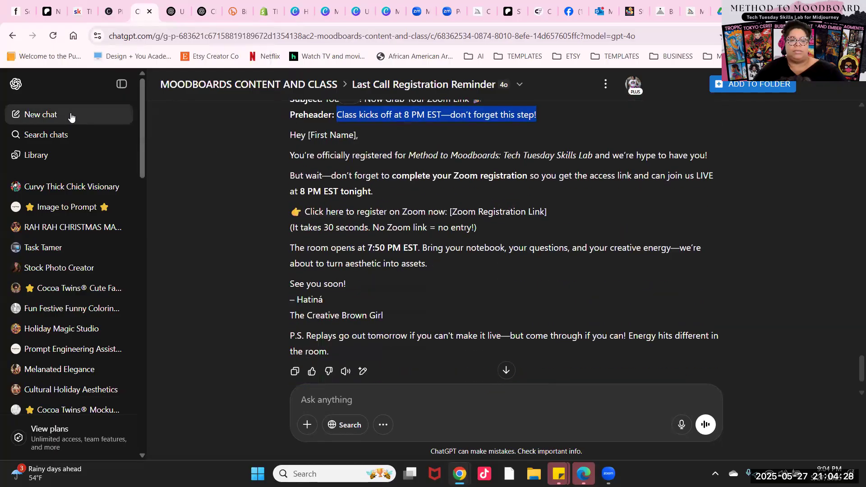
{"action": "left_click", "coordinate": [75, 118]}
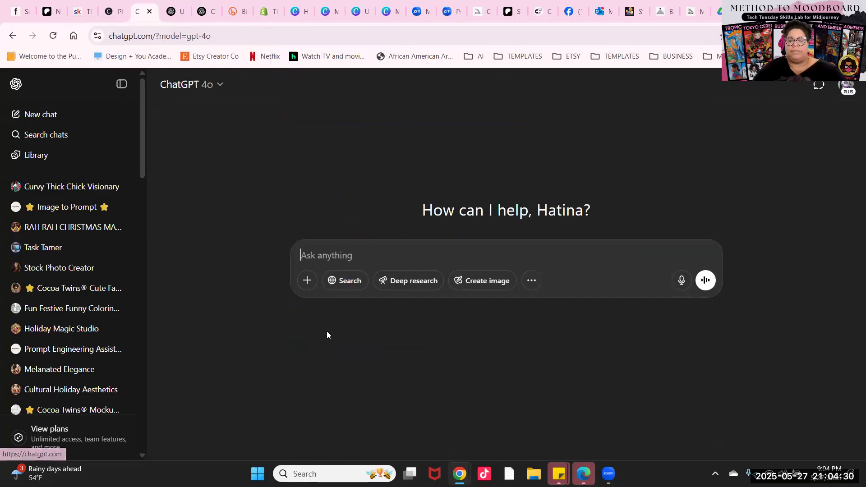
{"action": "right_click", "coordinate": [320, 288]}
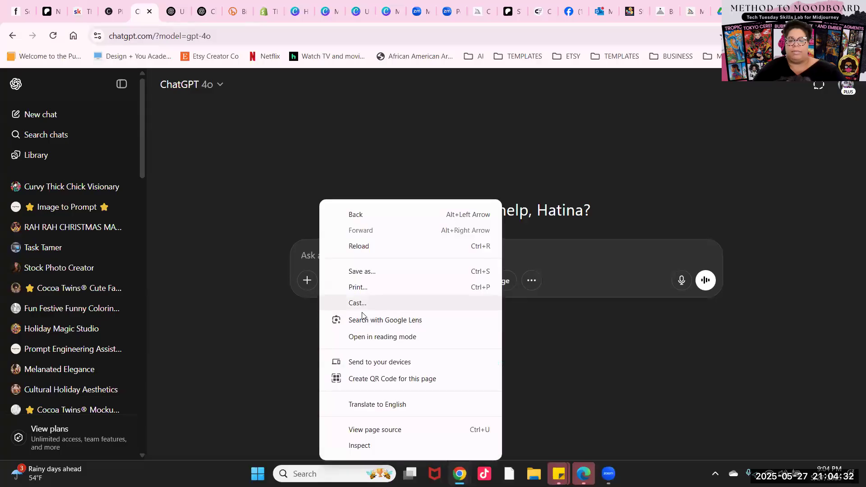
{"action": "left_click", "coordinate": [309, 256]}
{"action": "right_click", "coordinate": [308, 255]}
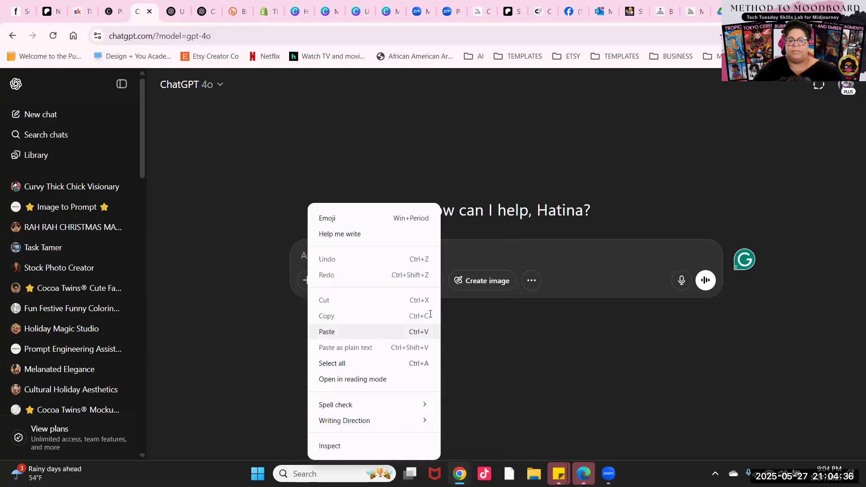
{"action": "left_click", "coordinate": [405, 332]}
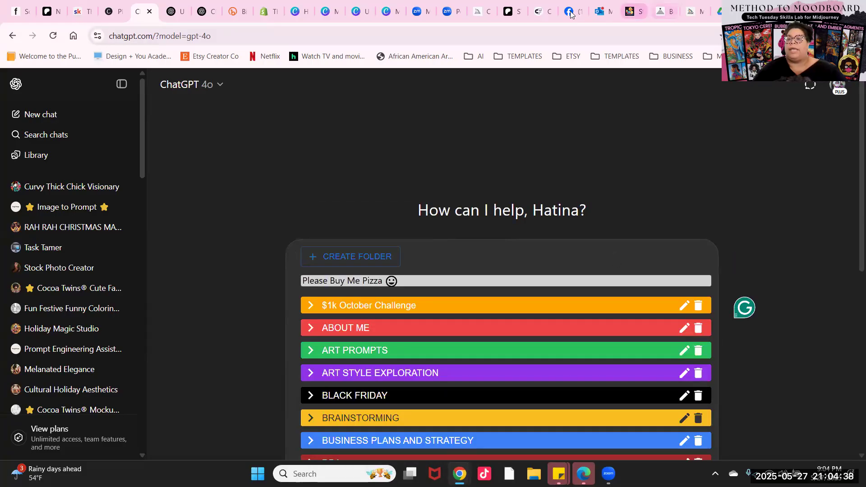
- Return to Midjourney, open the first purple dinosaur image with the dark hood and red pants, and save it
{"action": "left_click", "coordinate": [478, 12]}
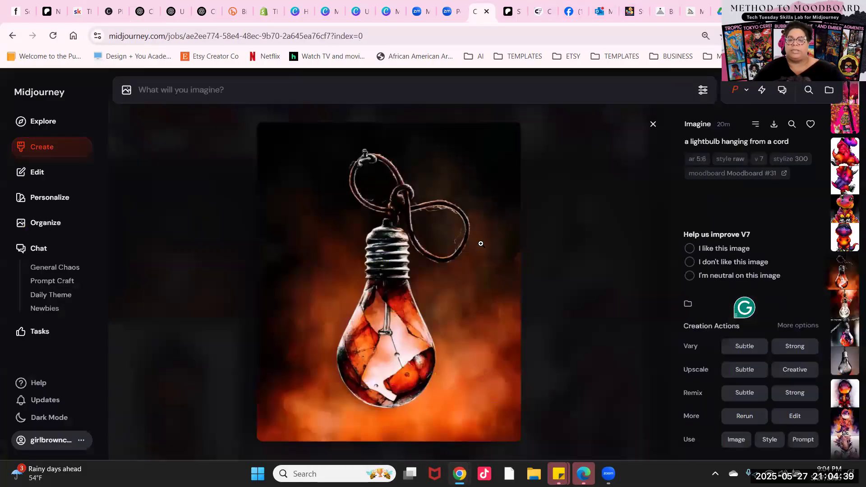
{"action": "left_click", "coordinate": [260, 232]}
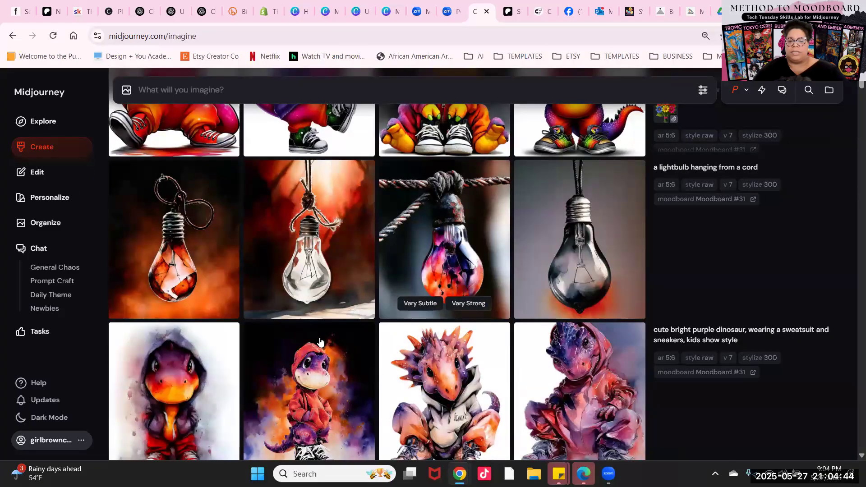
{"action": "scroll", "coordinate": [203, 365], "scroll_direction": "down", "scroll_amount": 1}
{"action": "left_click", "coordinate": [203, 365]}
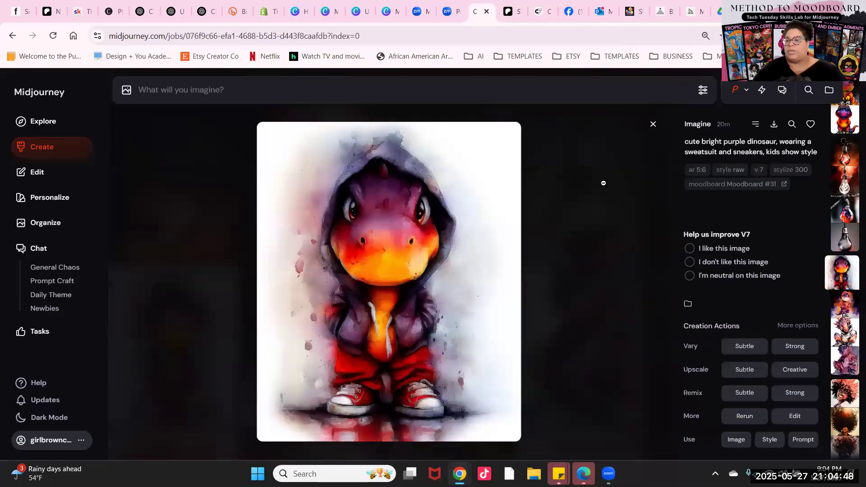
{"action": "right_click", "coordinate": [476, 176]}
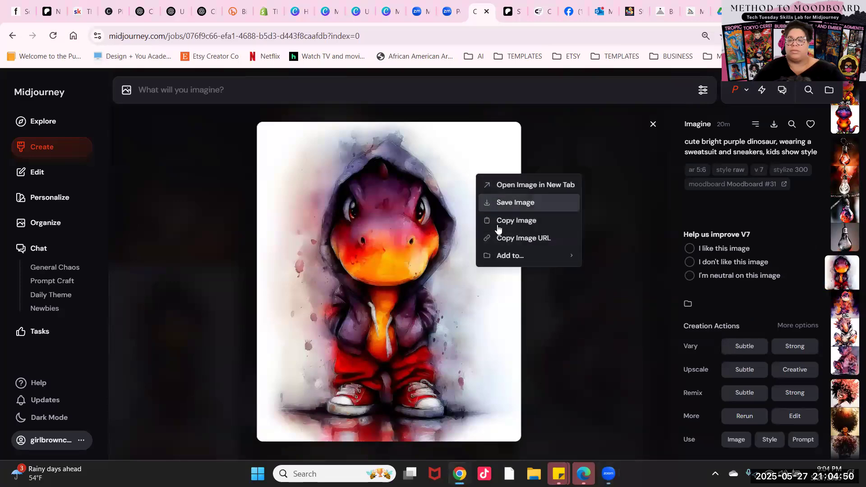
{"action": "left_click", "coordinate": [511, 201]}
- Go to the first oil painting of the smiling woman with a red curly afro and glasses, and save it
{"action": "key", "text": "Down"}
{"action": "key", "text": "Down"}
{"action": "key", "text": "Down"}
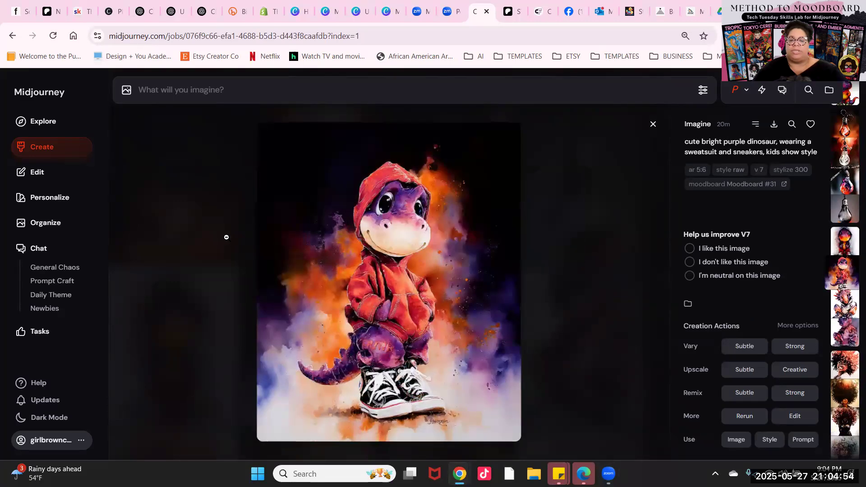
{"action": "right_click", "coordinate": [342, 235]}
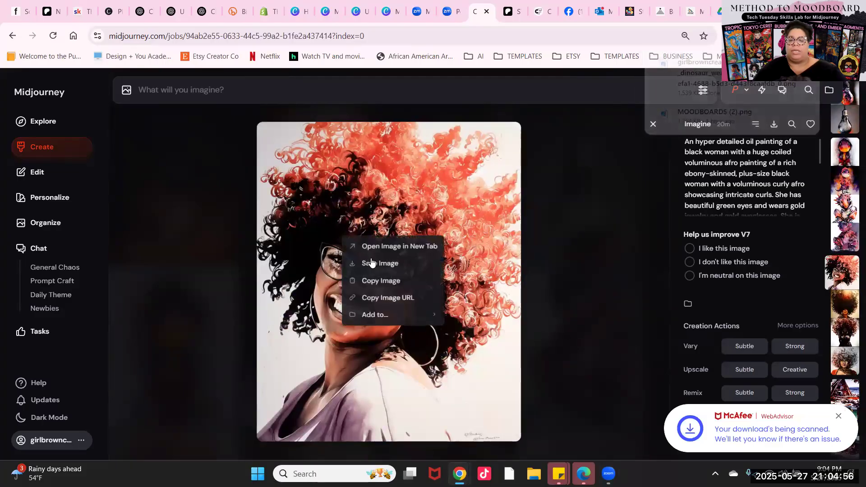
{"action": "left_click", "coordinate": [383, 264]}
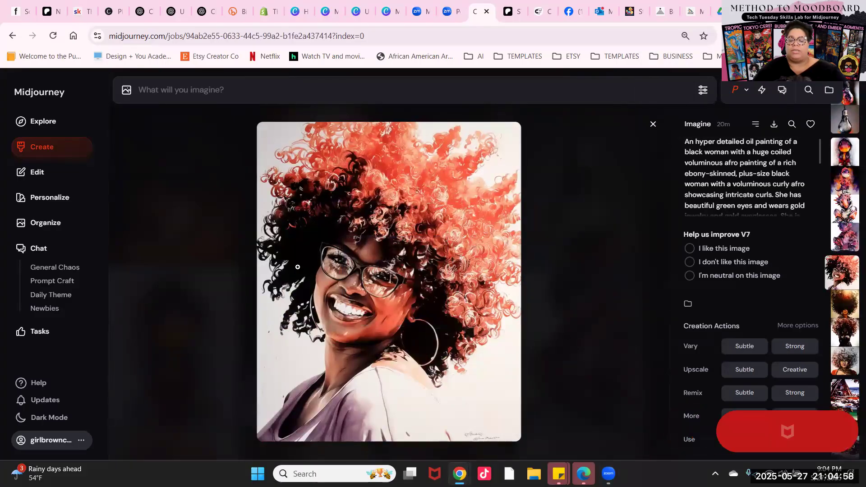
- Go to the first rustic beach house image with the A-frame roof by the ocean, and save it
{"action": "key", "text": "Down"}
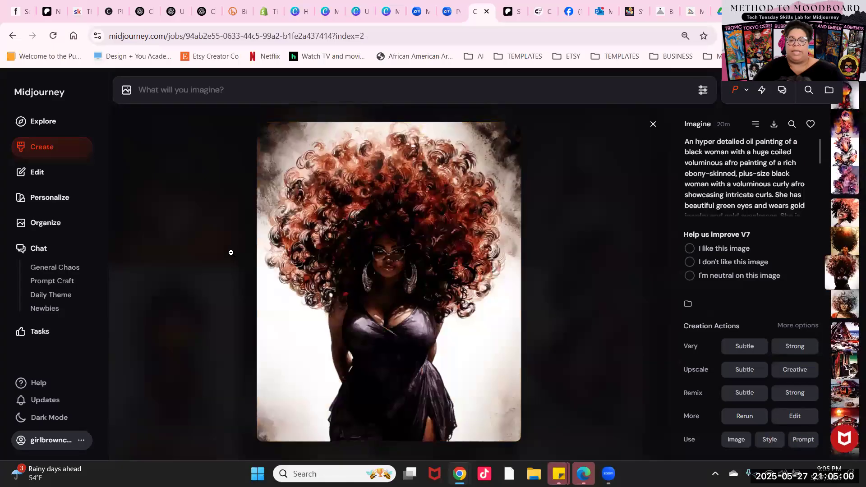
{"action": "key", "text": "Down"}
{"action": "key", "text": "Down"}
{"action": "key", "text": "Down"}
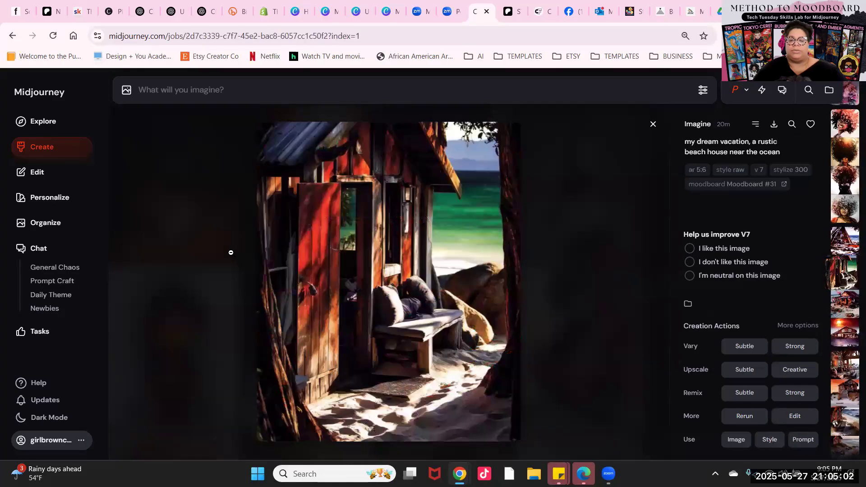
{"action": "key", "text": "Up"}
{"action": "right_click", "coordinate": [400, 252]}
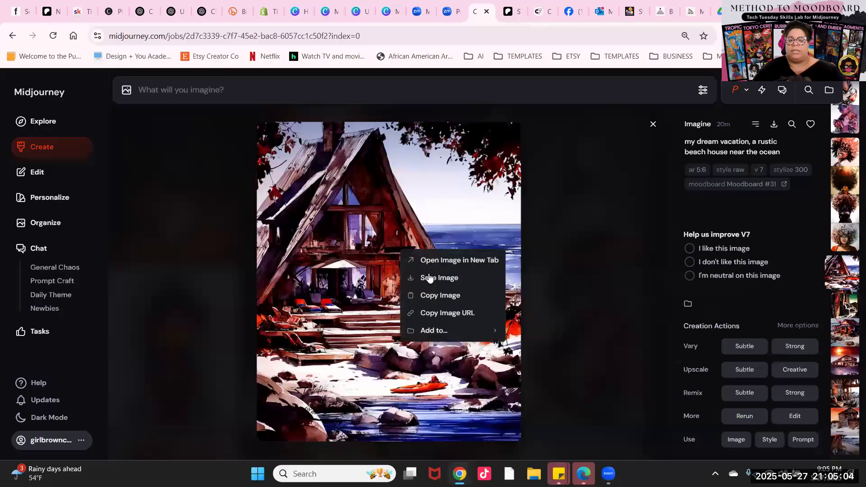
{"action": "left_click", "coordinate": [145, 141]}
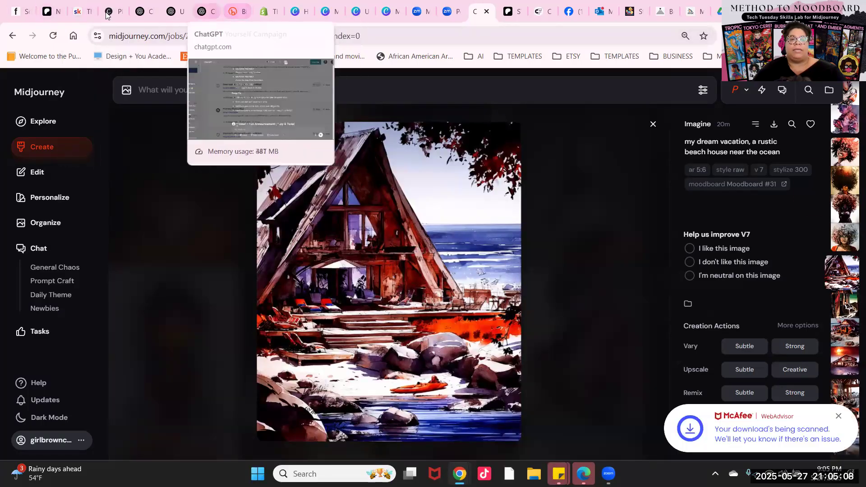
- Switch back to the new ChatGPT chat and attach the downloaded beach house, afro woman and dinosaur images from Downloads
{"action": "left_click", "coordinate": [140, 12]}
{"action": "scroll", "coordinate": [380, 206], "scroll_direction": "down", "scroll_amount": 6}
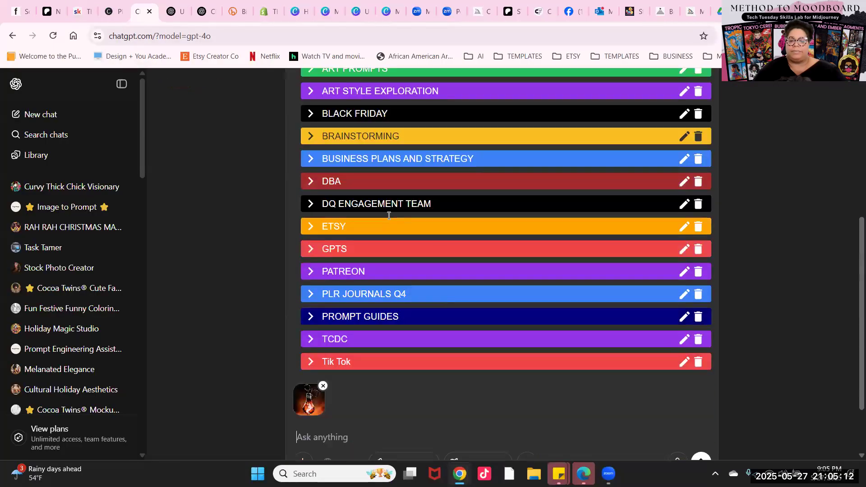
{"action": "left_click", "coordinate": [302, 382]}
{"action": "left_click", "coordinate": [384, 356]}
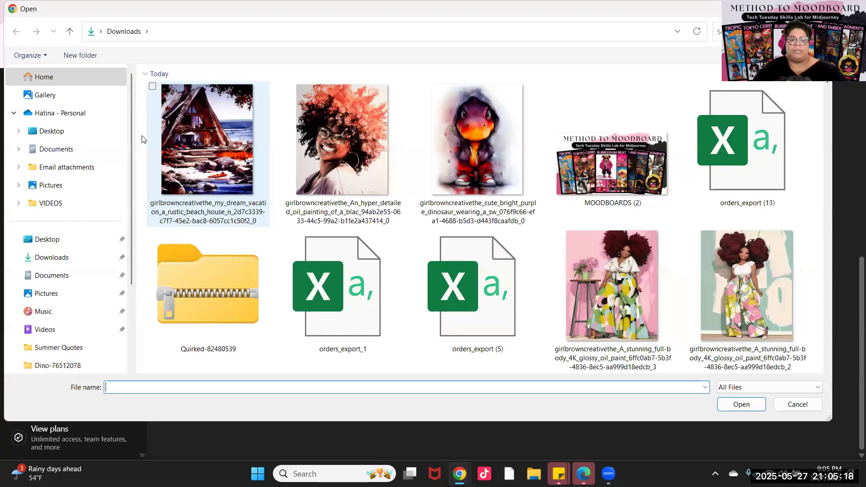
{"action": "left_click_drag", "start_coordinate": [143, 139], "coordinate": [478, 137]}
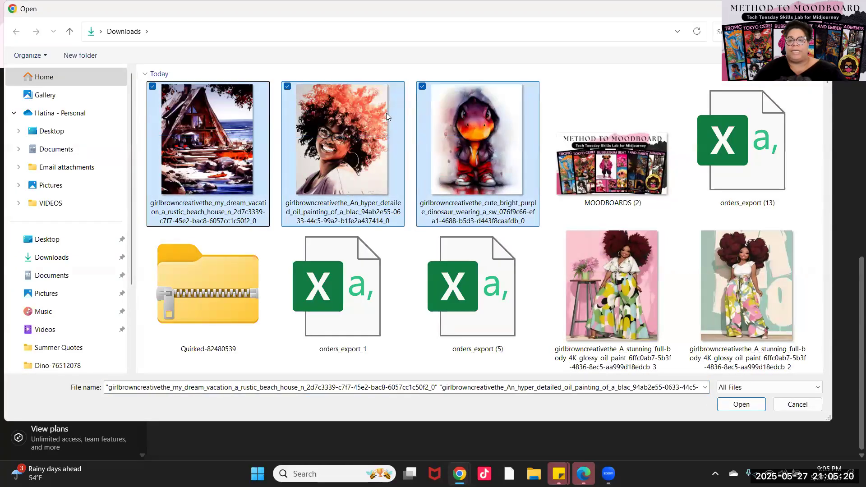
{"action": "right_click", "coordinate": [314, 114]}
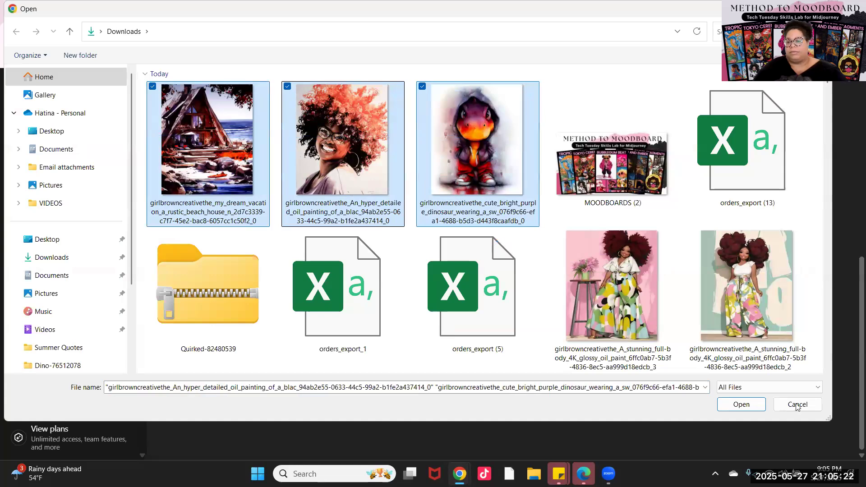
{"action": "left_click", "coordinate": [758, 408]}
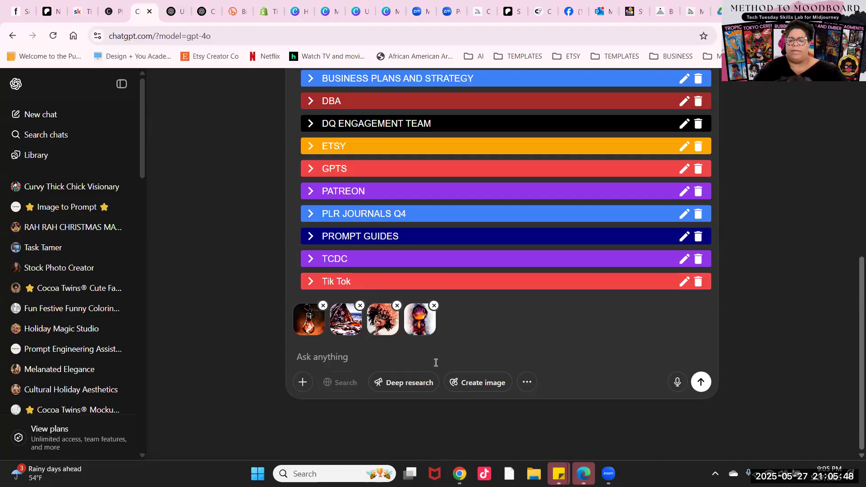
- Paste the creative director prompt requesting 5–7 moodboard names with short descriptions and send it with the four images
{"action": "right_click", "coordinate": [330, 359]}
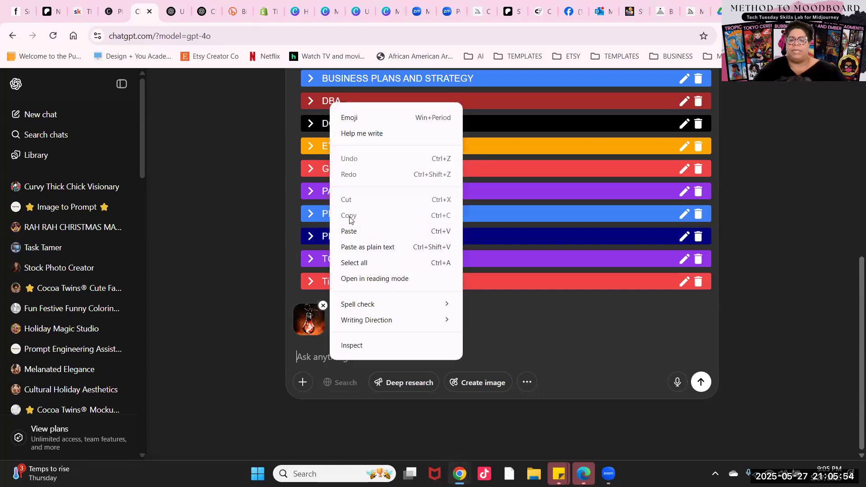
{"action": "left_click", "coordinate": [349, 232]}
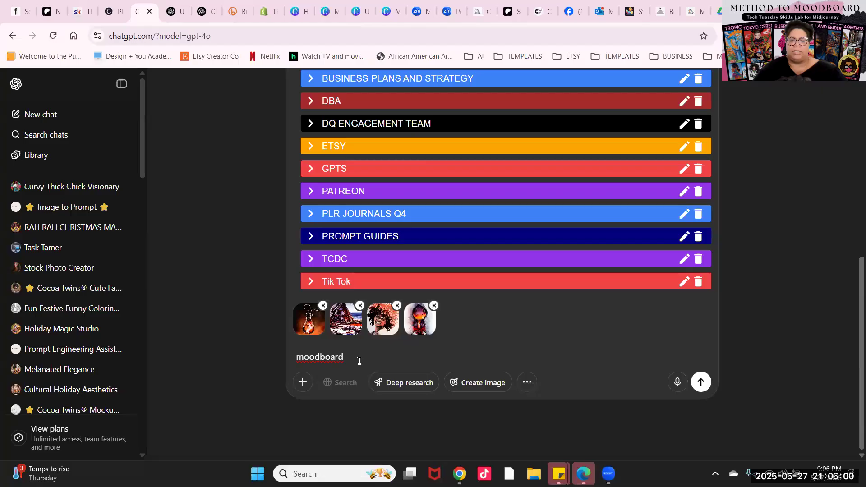
{"action": "right_click", "coordinate": [320, 357]}
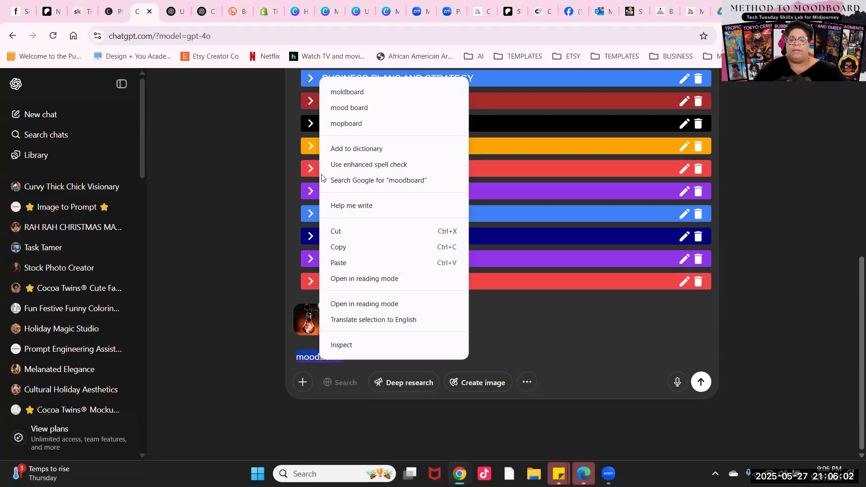
{"action": "left_click", "coordinate": [337, 263]}
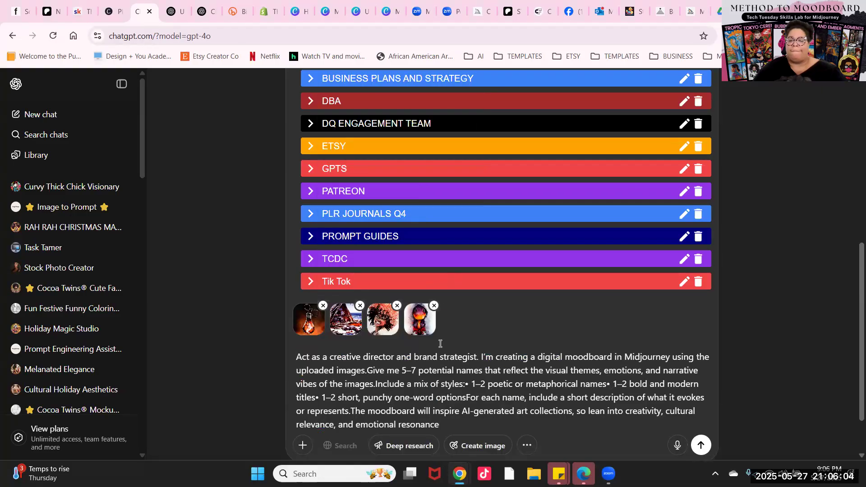
{"action": "scroll", "coordinate": [496, 316], "scroll_direction": "down", "scroll_amount": 1}
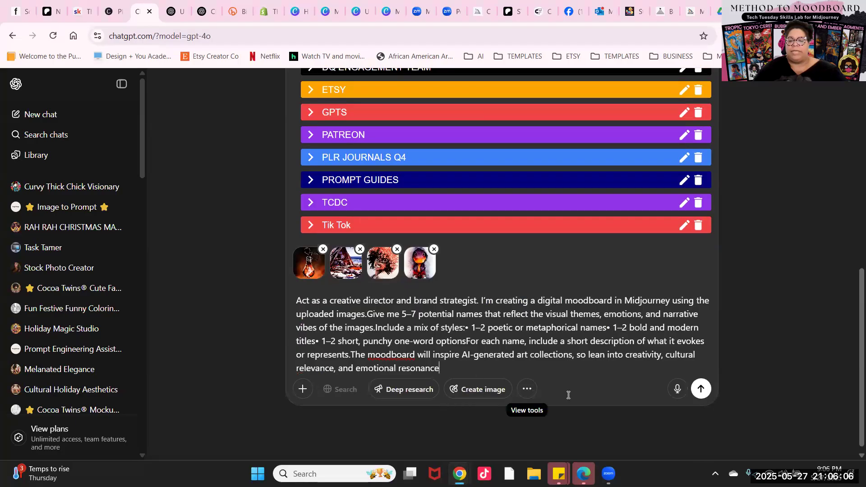
{"action": "left_click", "coordinate": [699, 390]}
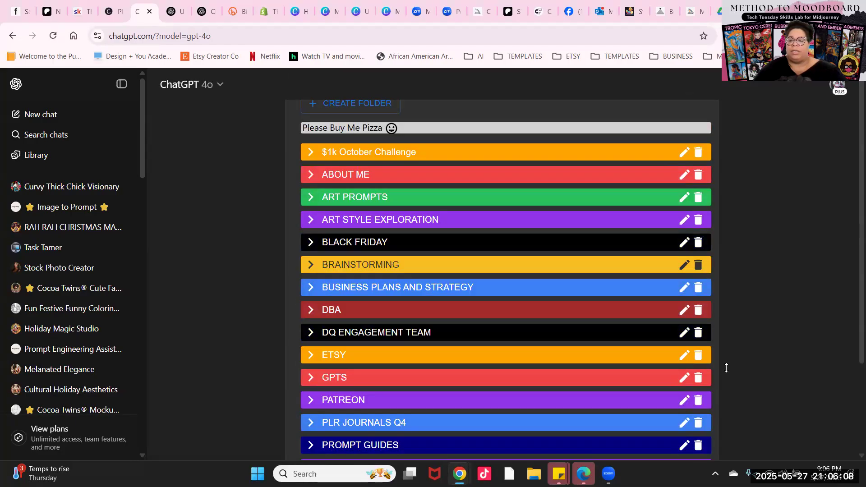
{"action": "left_click", "coordinate": [345, 195]}
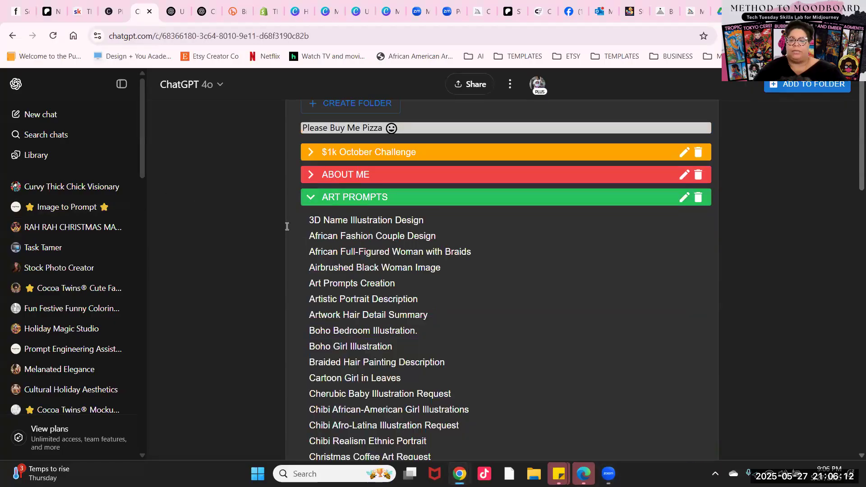
{"action": "scroll", "coordinate": [287, 227], "scroll_direction": "down", "scroll_amount": 9}
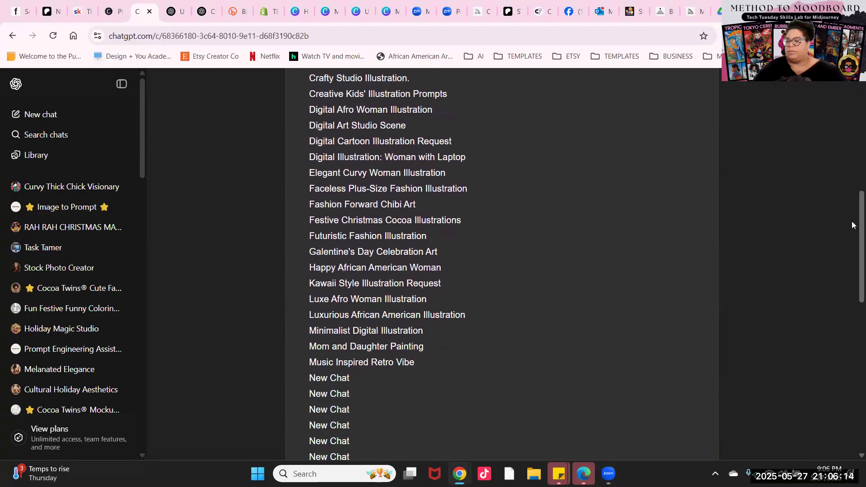
{"action": "left_click_drag", "start_coordinate": [854, 276], "coordinate": [853, 408]}
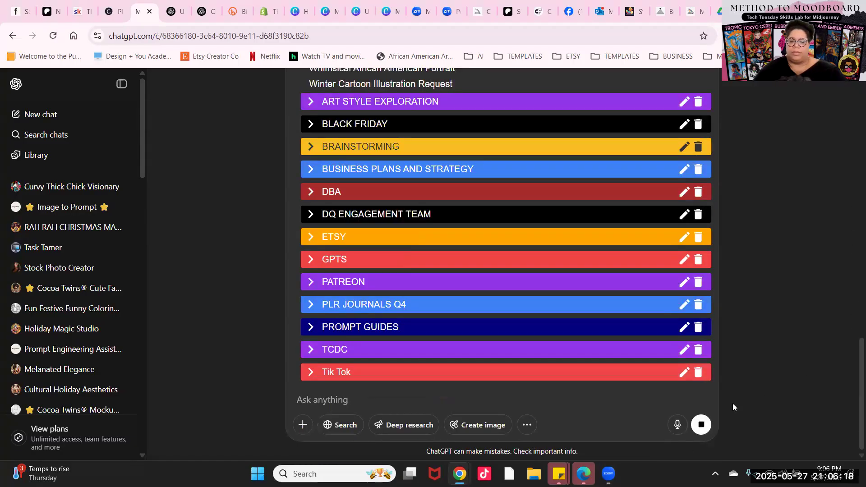
{"action": "left_click", "coordinate": [302, 426]}
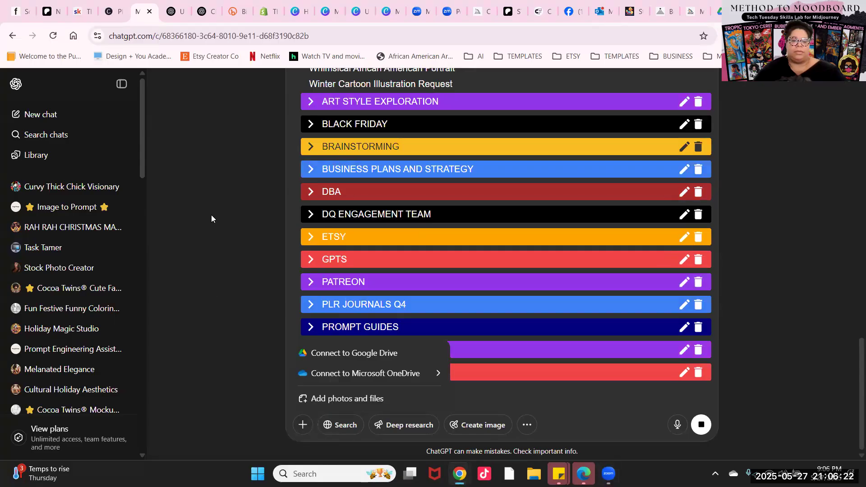
{"action": "left_click", "coordinate": [226, 195]}
- Reload the chat and review the suggested moodboard names across the Poetic / Metaphorical, Bold & Modern and Short & Punchy styles
{"action": "left_click", "coordinate": [53, 35]}
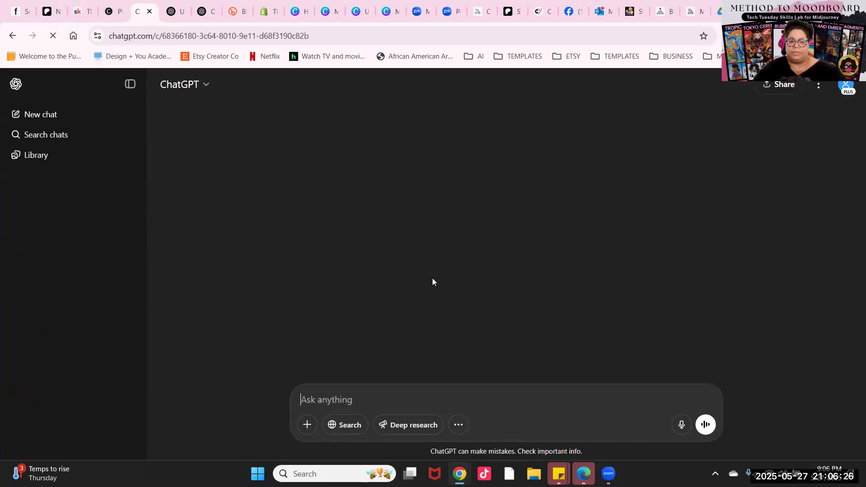
{"action": "scroll", "coordinate": [470, 275], "scroll_direction": "up", "scroll_amount": 6}
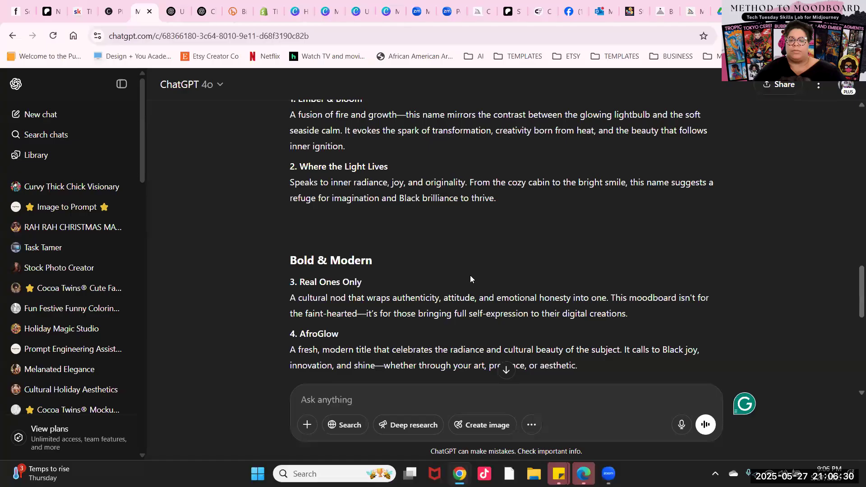
{"action": "scroll", "coordinate": [469, 275], "scroll_direction": "up", "scroll_amount": 3}
{"action": "scroll", "coordinate": [470, 278], "scroll_direction": "up", "scroll_amount": 4}
{"action": "scroll", "coordinate": [469, 275], "scroll_direction": "down", "scroll_amount": 8}
{"action": "scroll", "coordinate": [452, 270], "scroll_direction": "up", "scroll_amount": 4}
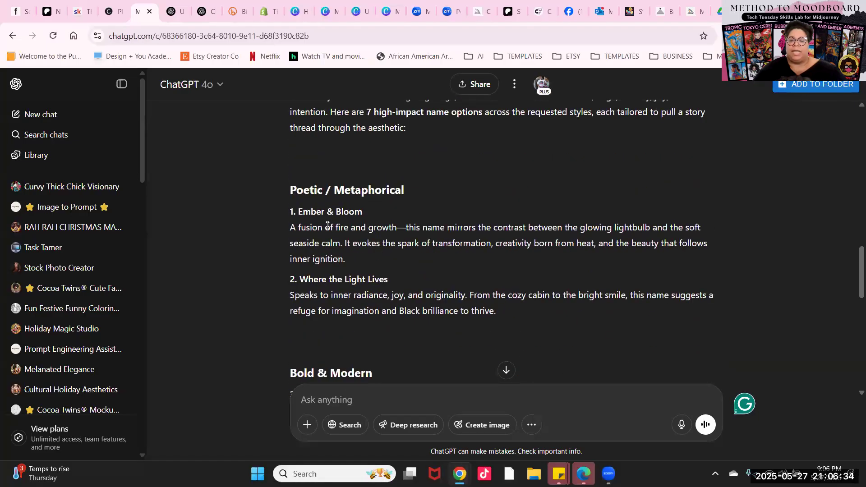
{"action": "scroll", "coordinate": [389, 281], "scroll_direction": "down", "scroll_amount": 5}
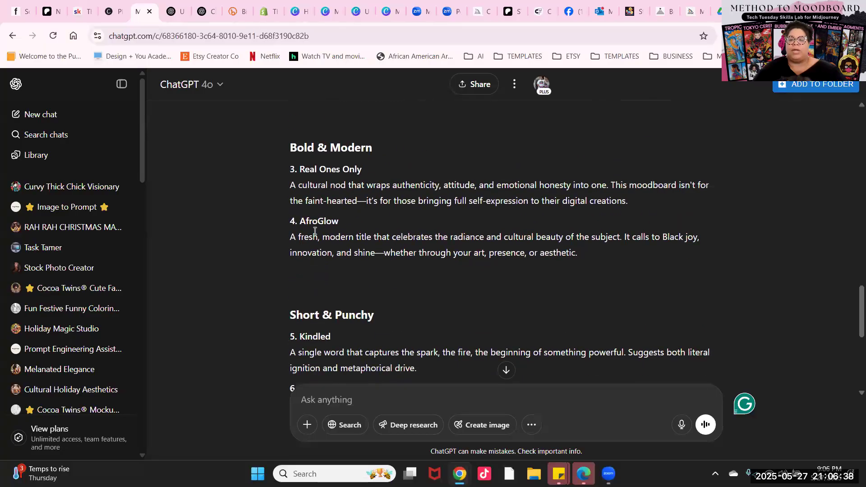
{"action": "scroll", "coordinate": [343, 203], "scroll_direction": "down", "scroll_amount": 5}
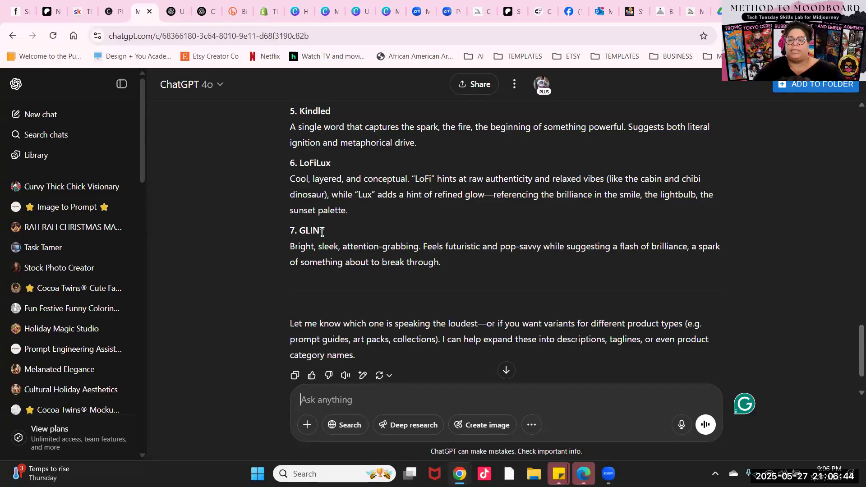
{"action": "scroll", "coordinate": [325, 279], "scroll_direction": "down", "scroll_amount": 1}
{"action": "scroll", "coordinate": [338, 269], "scroll_direction": "up", "scroll_amount": 5}
{"action": "scroll", "coordinate": [337, 270], "scroll_direction": "up", "scroll_amount": 6}
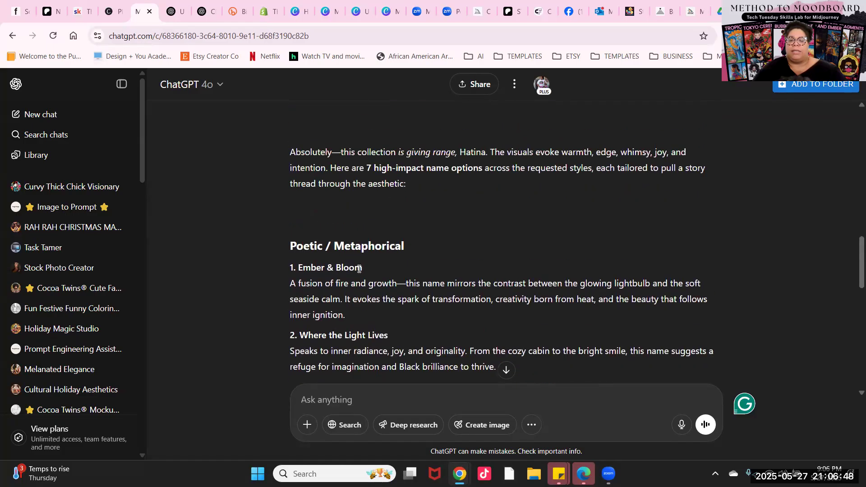
{"action": "scroll", "coordinate": [405, 331], "scroll_direction": "down", "scroll_amount": 1}
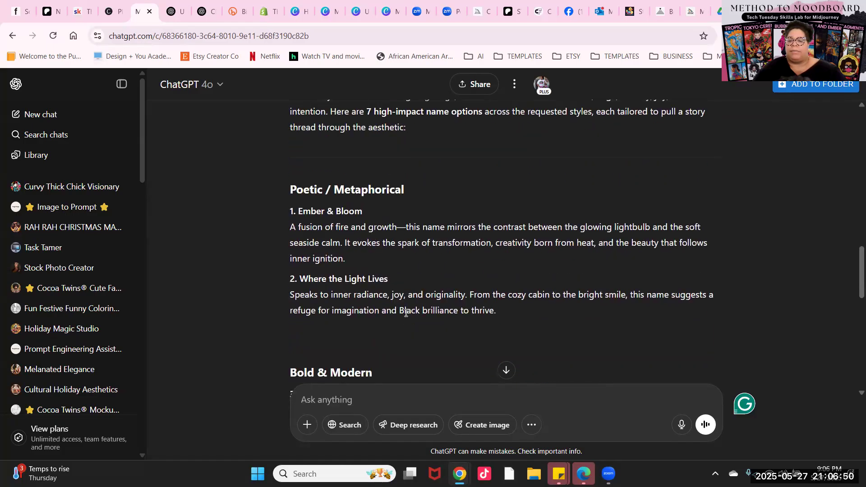
{"action": "scroll", "coordinate": [424, 289], "scroll_direction": "up", "scroll_amount": 2}
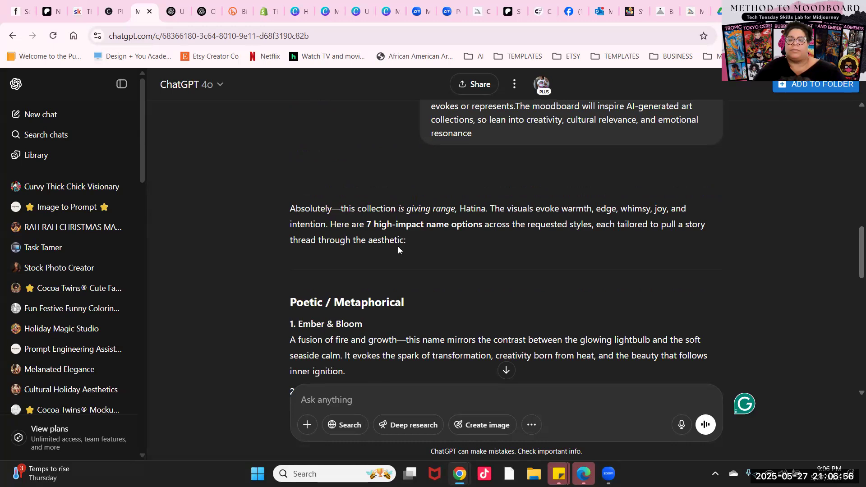
- Copy the second suggested name, "Where the Light Lives", from the Poetic / Metaphorical section of the reply
{"action": "scroll", "coordinate": [455, 322], "scroll_direction": "down", "scroll_amount": 3}
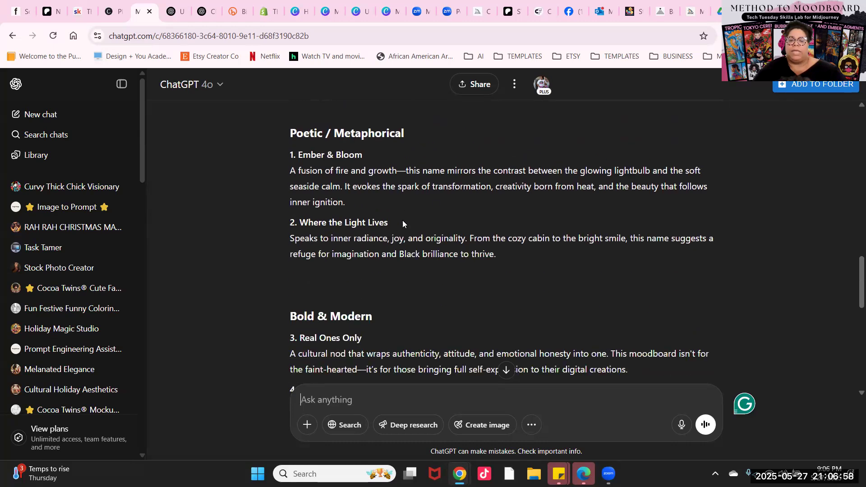
{"action": "left_click_drag", "start_coordinate": [388, 222], "coordinate": [299, 222]}
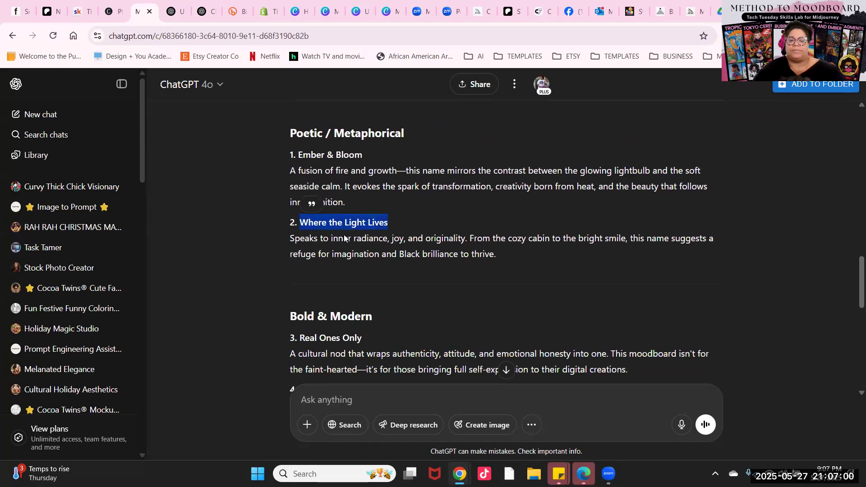
{"action": "right_click", "coordinate": [345, 224]}
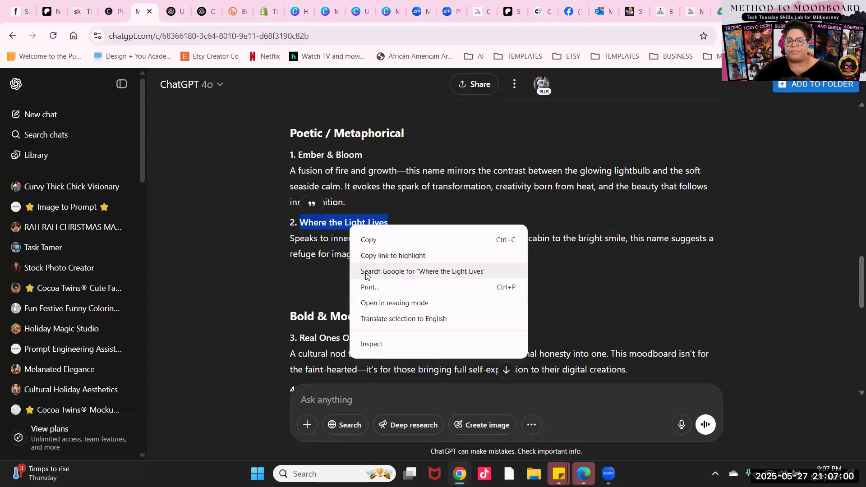
{"action": "left_click", "coordinate": [369, 241]}
{"action": "left_click", "coordinate": [518, 318]}
- Paste "Where the Light Lives" into the chat's message box without sending it
{"action": "scroll", "coordinate": [518, 318], "scroll_direction": "down", "scroll_amount": 10}
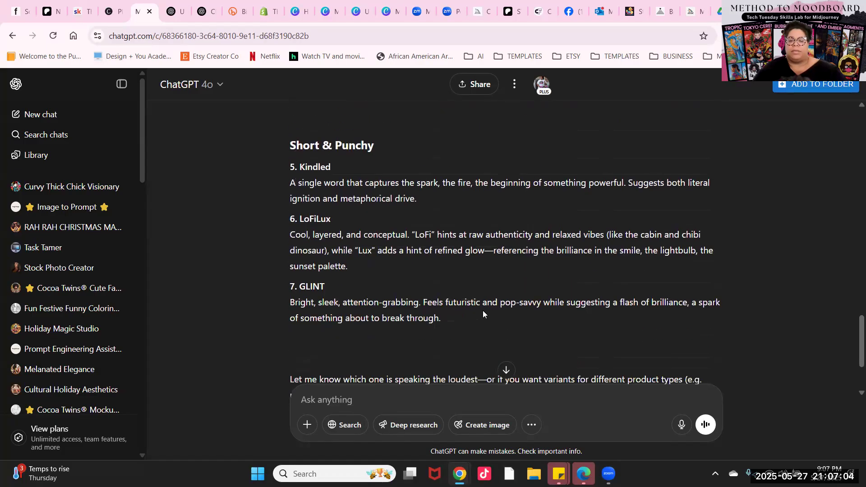
{"action": "left_click", "coordinate": [349, 401]}
{"action": "right_click", "coordinate": [349, 401]}
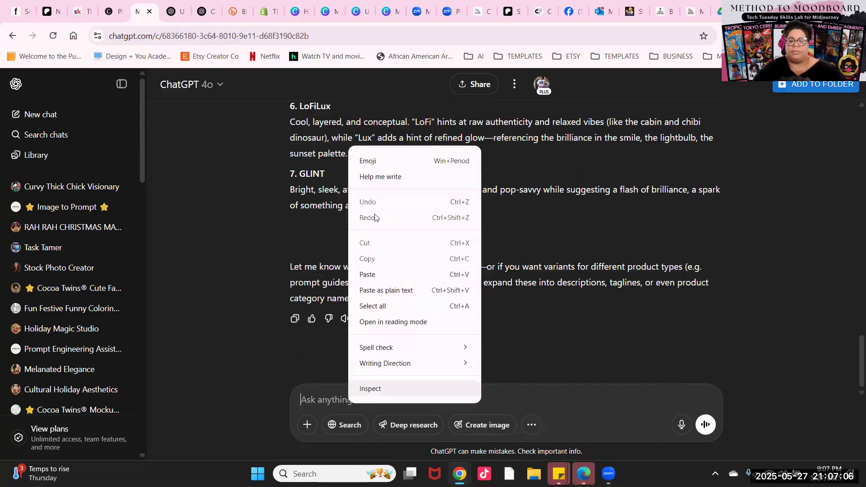
{"action": "left_click", "coordinate": [370, 277]}
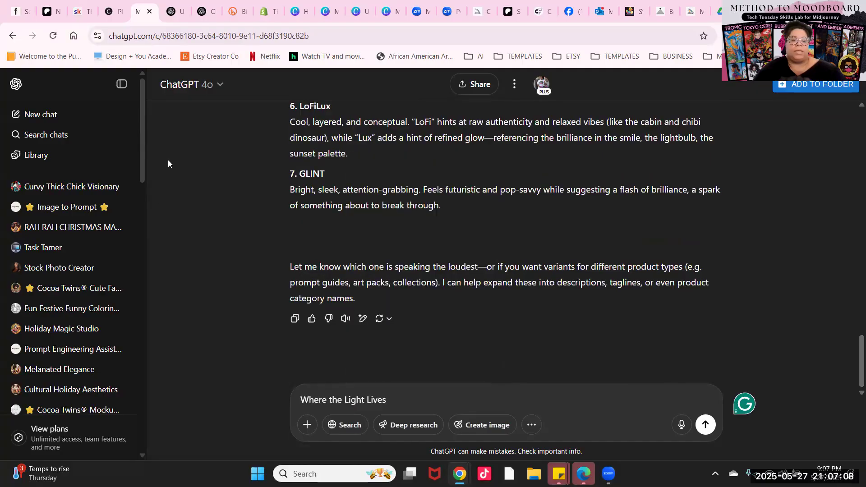
{"action": "scroll", "coordinate": [499, 209], "scroll_direction": "up", "scroll_amount": 6}
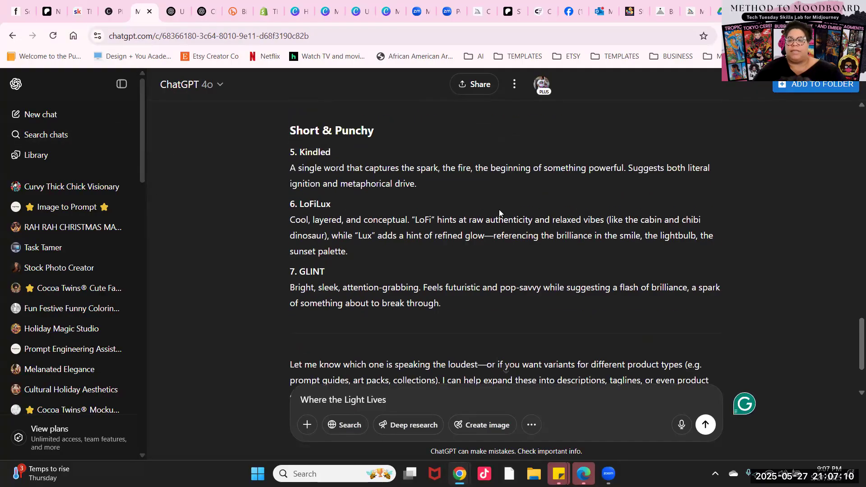
{"action": "left_click_drag", "start_coordinate": [142, 169], "coordinate": [140, 192]}
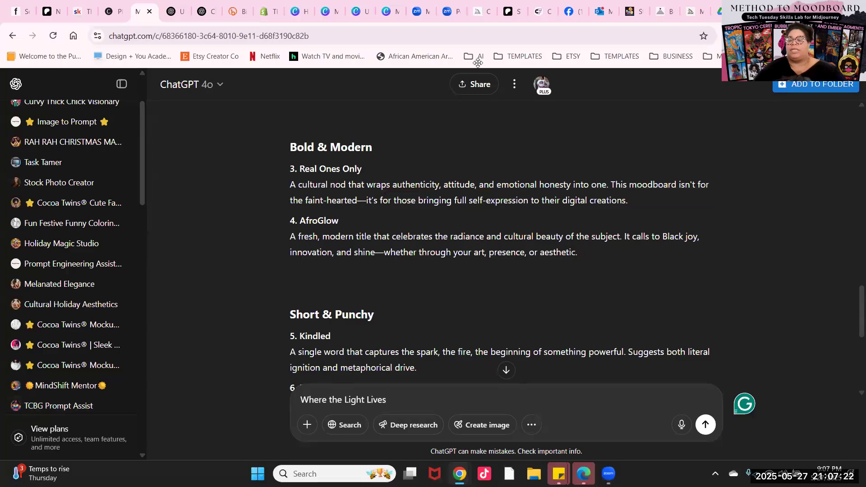
- Switch to Midjourney's Personalize page and rename Moodboard #31 as "Where the Light Lives"
{"action": "left_click", "coordinate": [478, 12]}
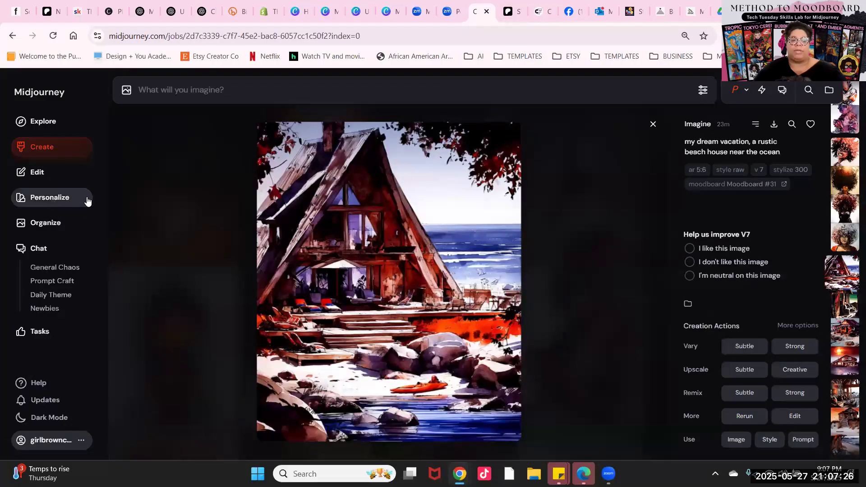
{"action": "left_click", "coordinate": [50, 198]}
{"action": "left_click_drag", "start_coordinate": [861, 146], "coordinate": [861, 411]}
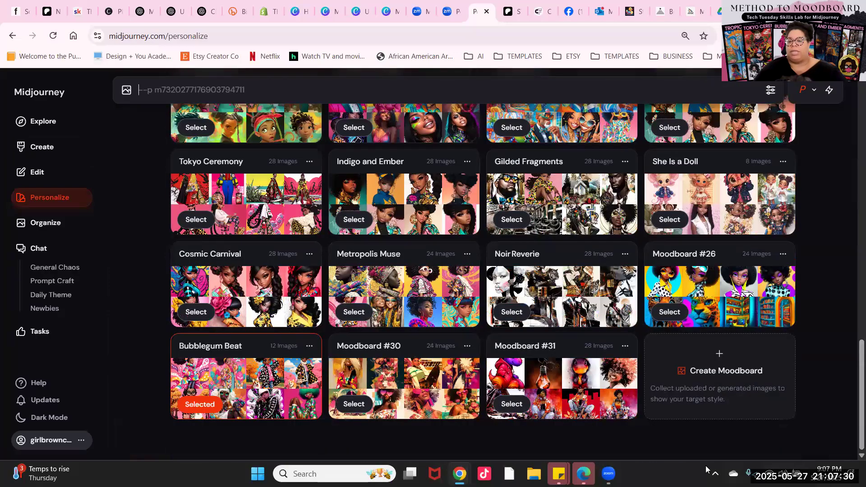
{"action": "left_click", "coordinate": [624, 347]}
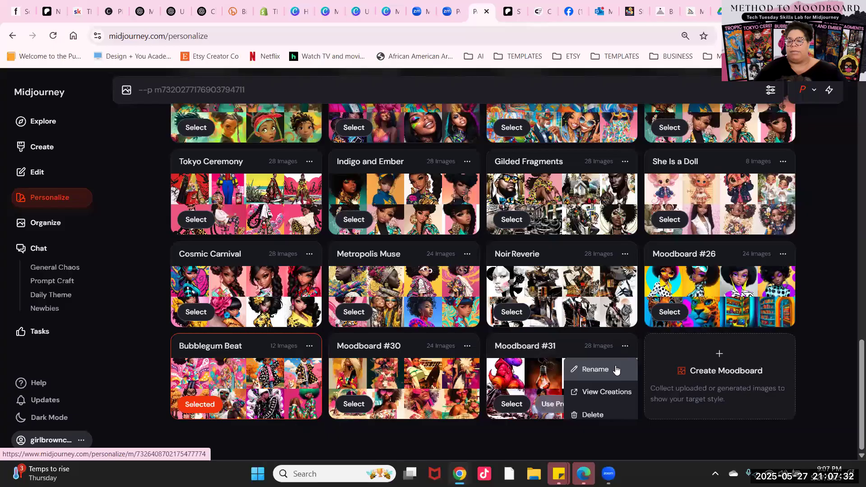
{"action": "left_click", "coordinate": [595, 368]}
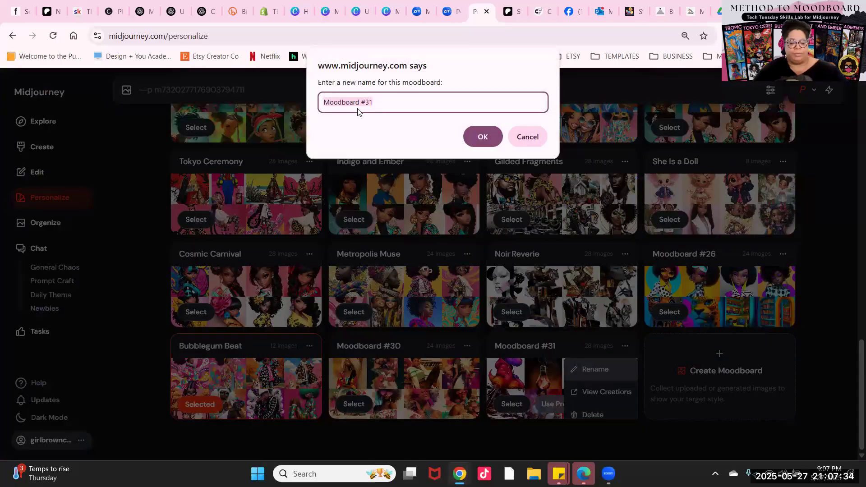
{"action": "key", "text": "ctrl+v"}
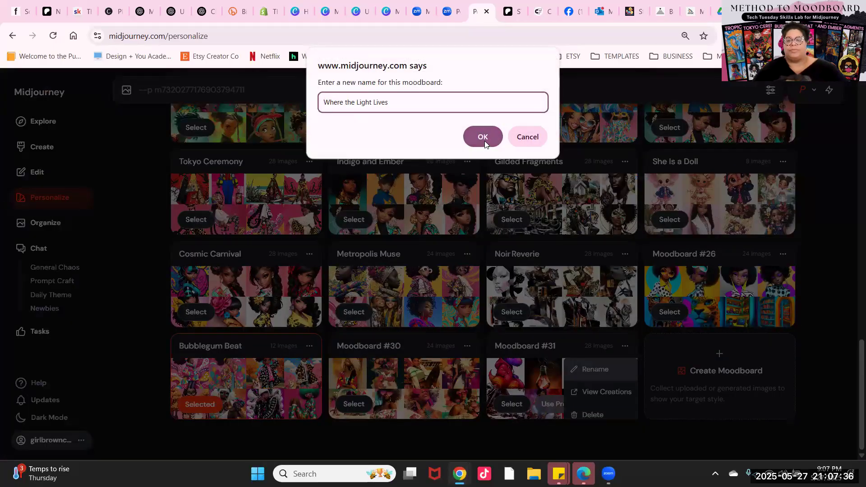
{"action": "key", "text": "Return"}
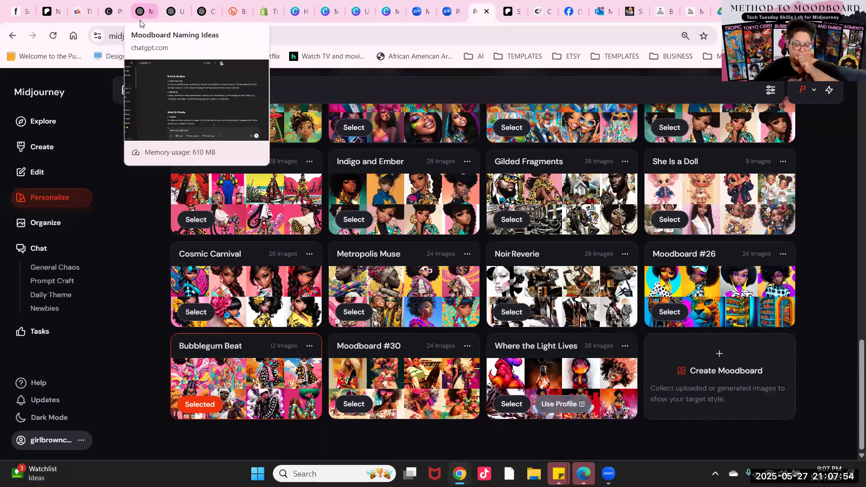
{"action": "left_click", "coordinate": [199, 13]}
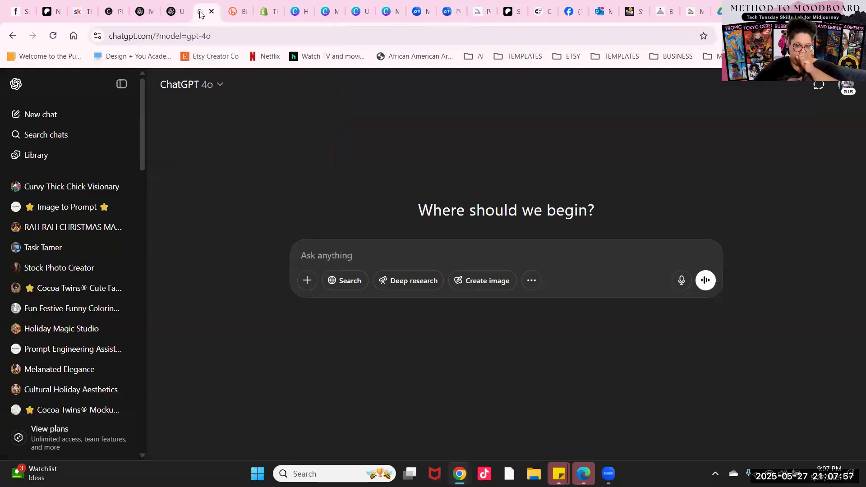
{"action": "left_click", "coordinate": [175, 13]}
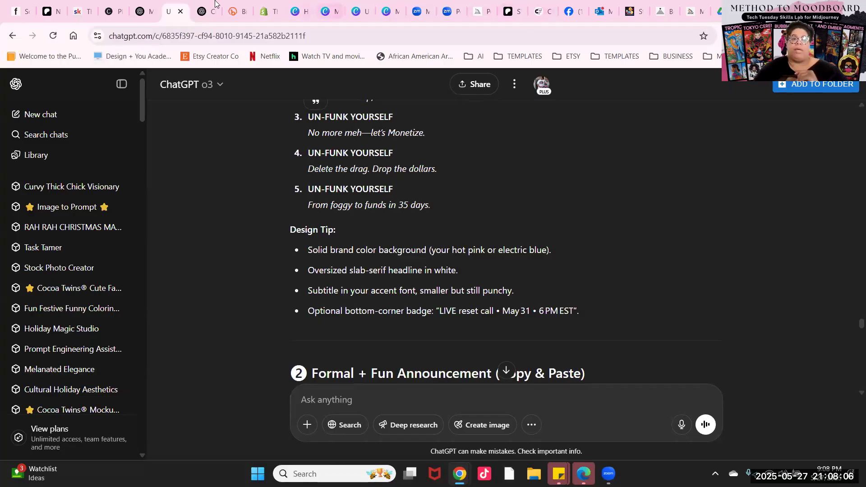
{"action": "left_click", "coordinate": [147, 10]}
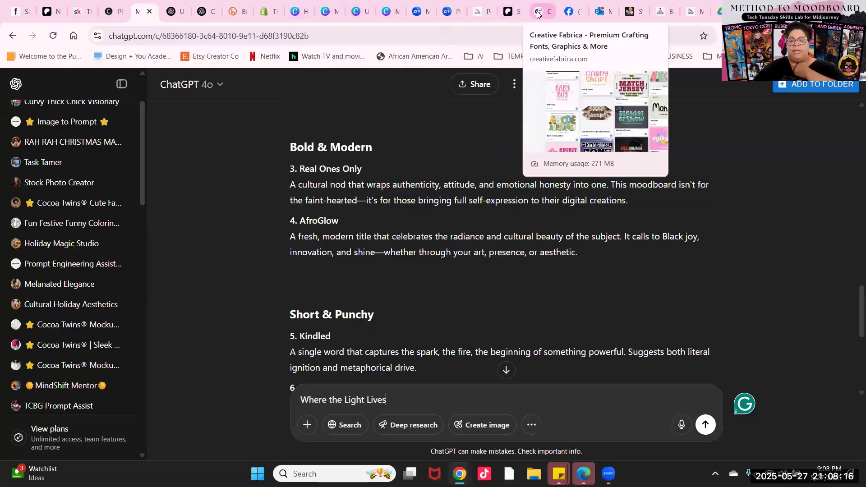
- Switch to the MOODBOARDS design in Canva and present it full screen from the Electric Bloom moodboard on page 17
{"action": "left_click", "coordinate": [390, 17]}
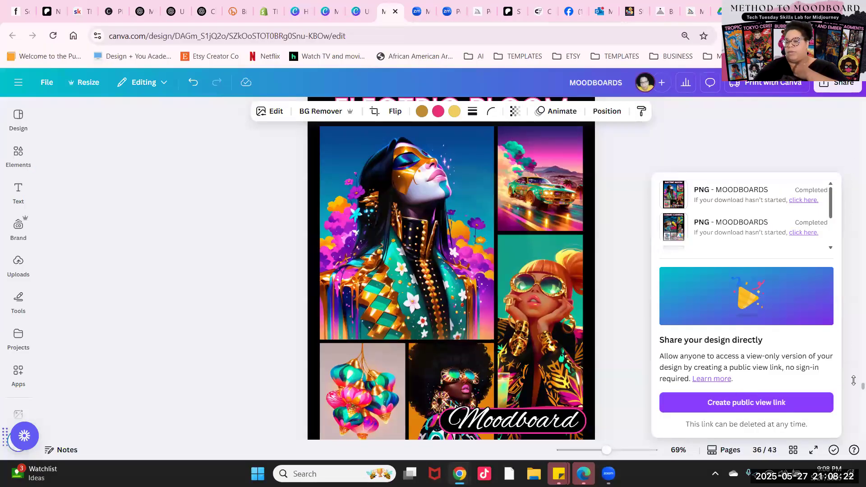
{"action": "left_click_drag", "start_coordinate": [853, 384], "coordinate": [853, 230]}
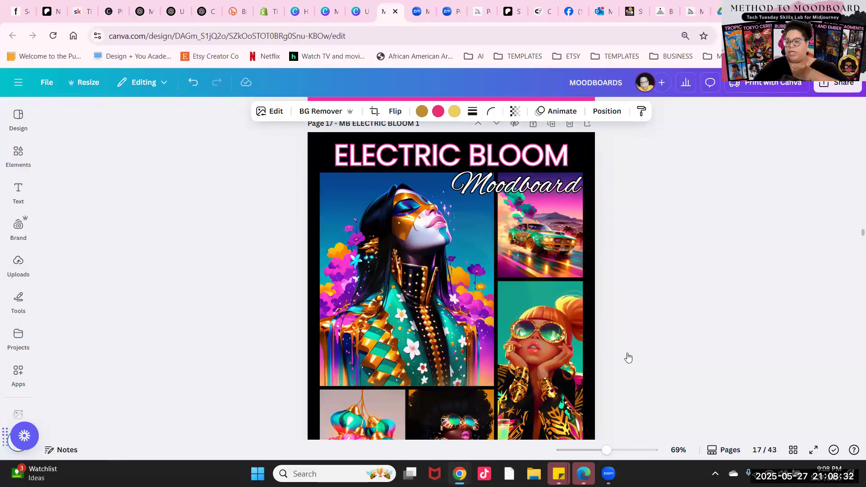
{"action": "left_click", "coordinate": [813, 449]}
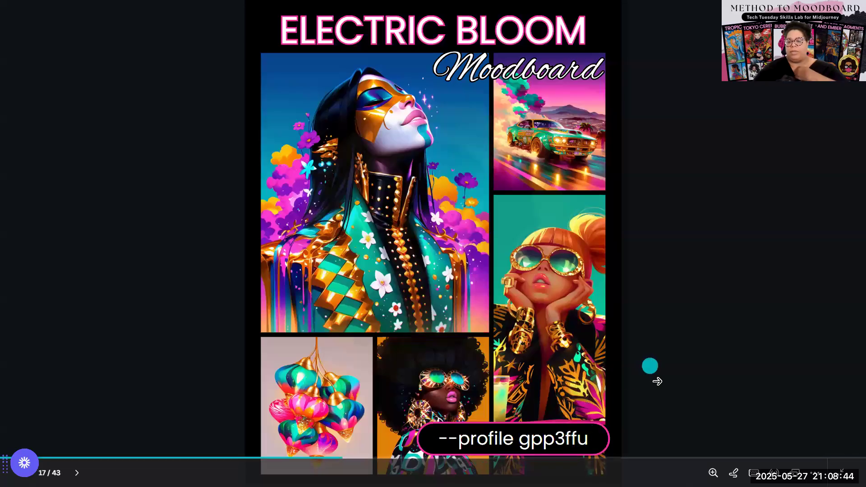
- Examine the Electric Bloom Moodboard Snapshot on page 18, going back to the cover page once to compare them
{"action": "left_click", "coordinate": [670, 411]}
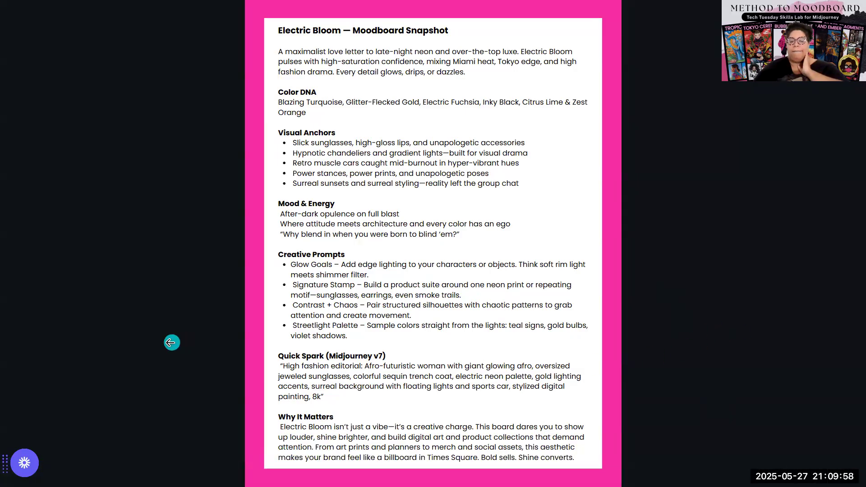
{"action": "left_click", "coordinate": [170, 342]}
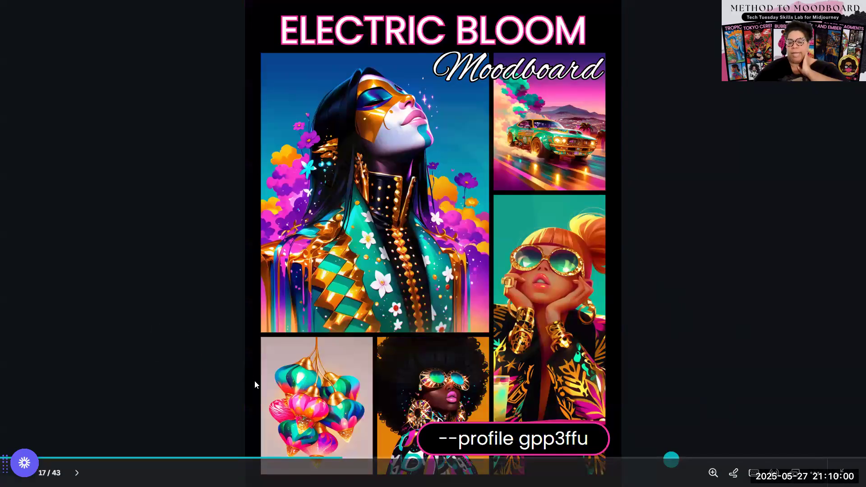
{"action": "left_click", "coordinate": [286, 394]}
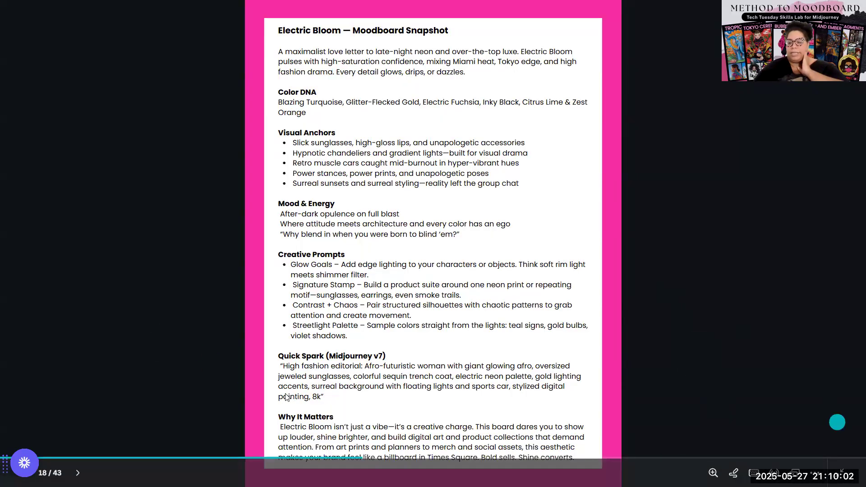
- Exit the full-screen presentation on page 18 and go back to the Electric Bloom moodboard on page 17
{"action": "key", "text": "Escape"}
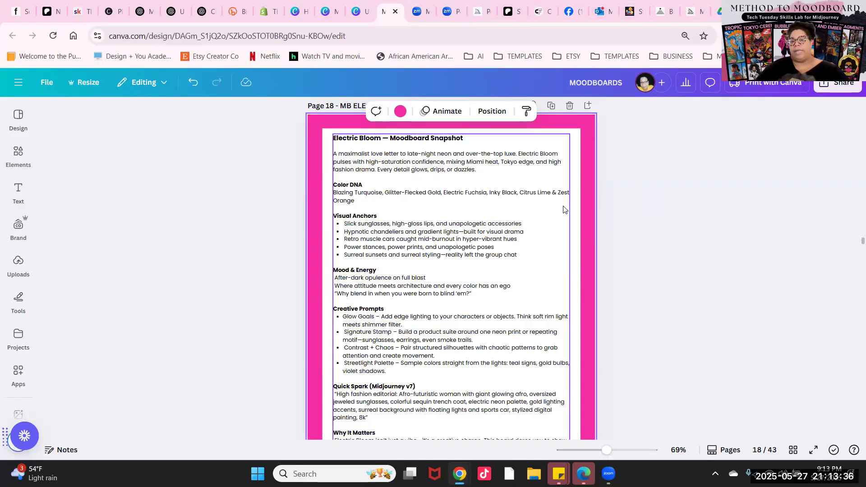
{"action": "scroll", "coordinate": [562, 208], "scroll_direction": "up", "scroll_amount": 2}
{"action": "scroll", "coordinate": [562, 199], "scroll_direction": "up", "scroll_amount": 10}
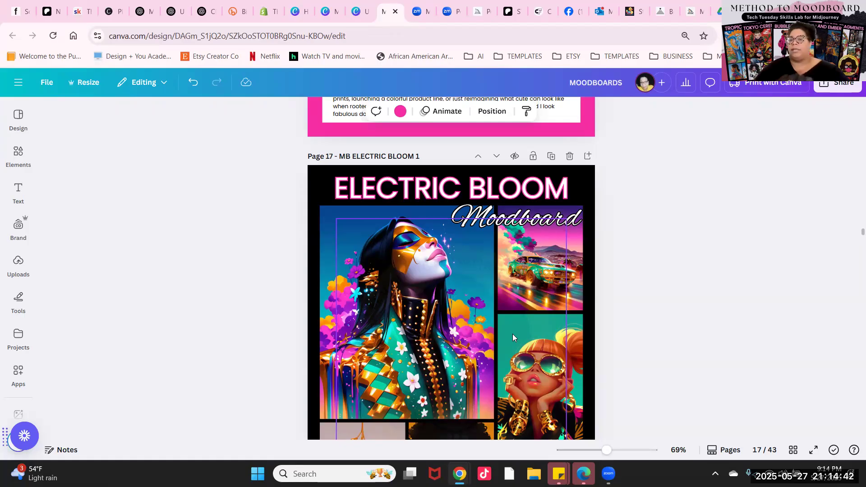
- Switch to Google Drive and view the fall corgi illustration on page 4 of the 001 DOG MAMAS Prompt Guide PDF
{"action": "left_click", "coordinate": [716, 11]}
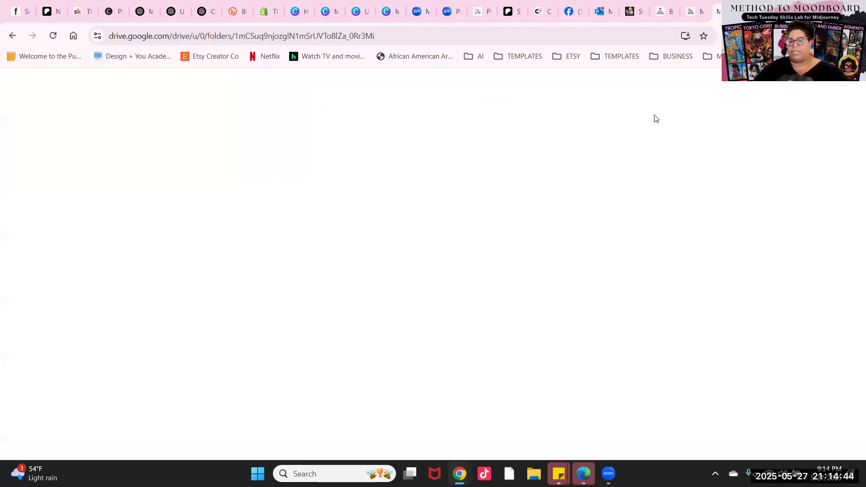
{"action": "scroll", "coordinate": [589, 150], "scroll_direction": "up", "scroll_amount": 10}
{"action": "scroll", "coordinate": [589, 151], "scroll_direction": "down", "scroll_amount": 4}
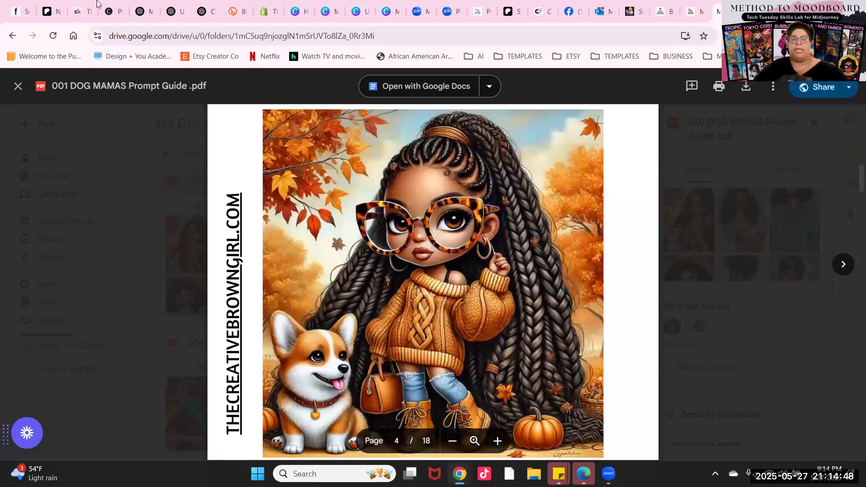
- Enlarge the butterfly-sweater corgi image on Midjourney's Create page and compare it with the Prompt Guide illustration in Google Drive
{"action": "left_click", "coordinate": [483, 10]}
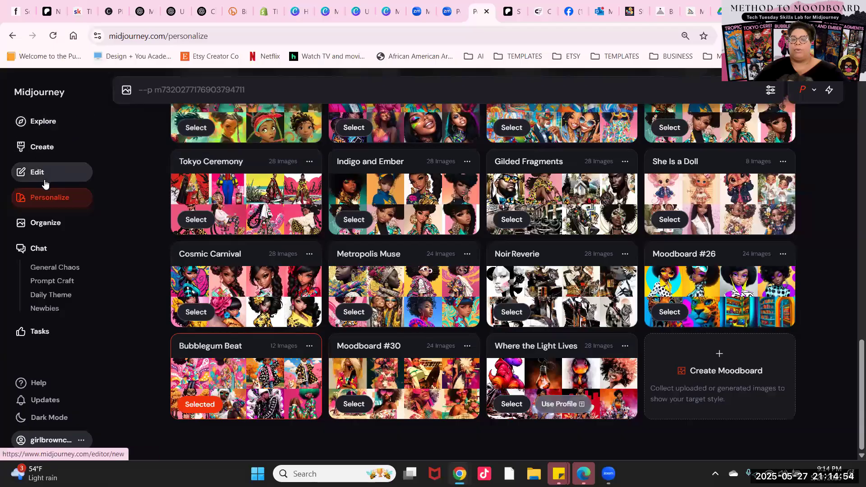
{"action": "left_click", "coordinate": [42, 146]}
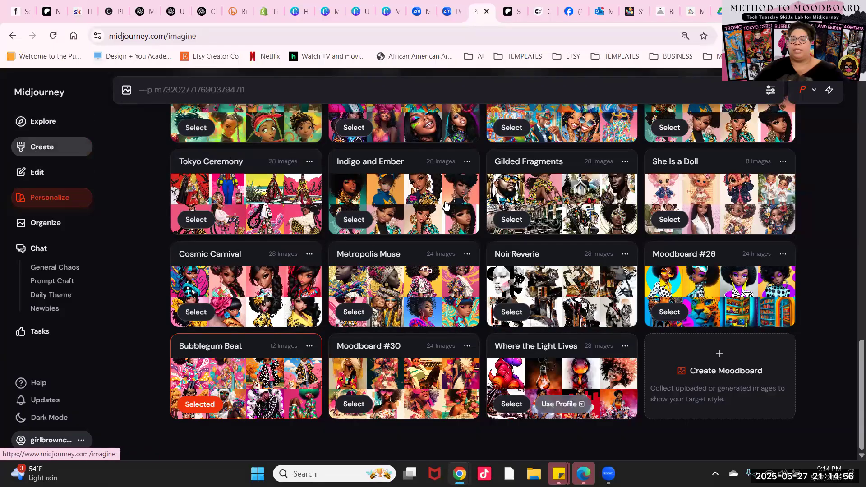
{"action": "scroll", "coordinate": [446, 209], "scroll_direction": "up", "scroll_amount": 15}
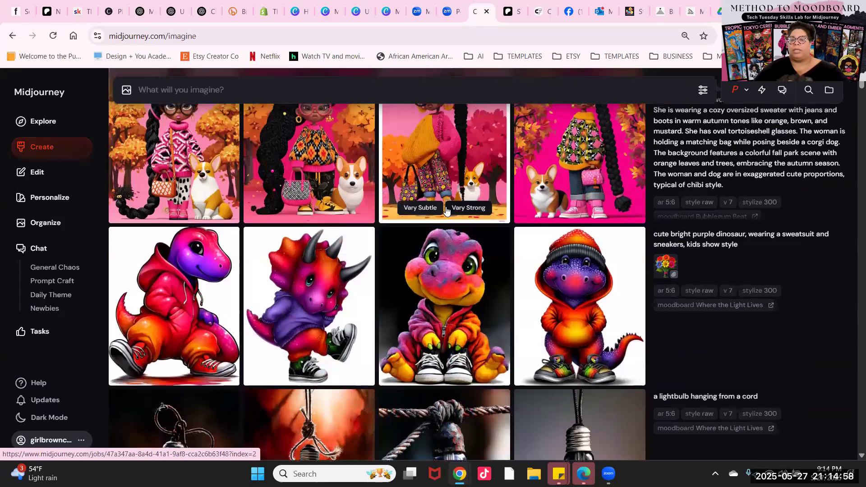
{"action": "scroll", "coordinate": [446, 210], "scroll_direction": "up", "scroll_amount": 6}
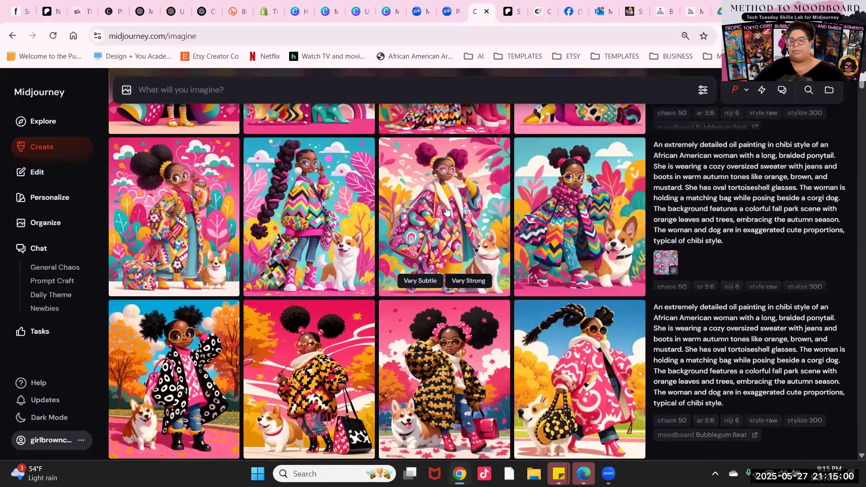
{"action": "scroll", "coordinate": [446, 210], "scroll_direction": "down", "scroll_amount": 7}
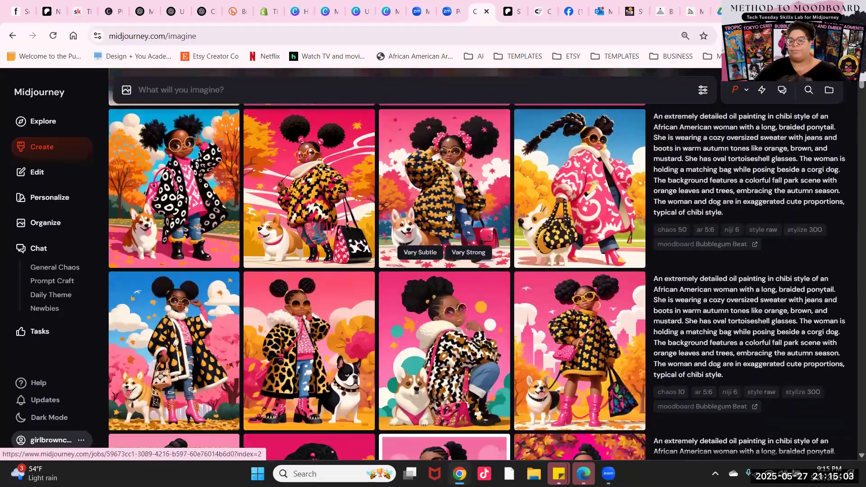
{"action": "scroll", "coordinate": [448, 216], "scroll_direction": "down", "scroll_amount": 7}
{"action": "scroll", "coordinate": [546, 219], "scroll_direction": "up", "scroll_amount": 5}
{"action": "left_click", "coordinate": [573, 238]}
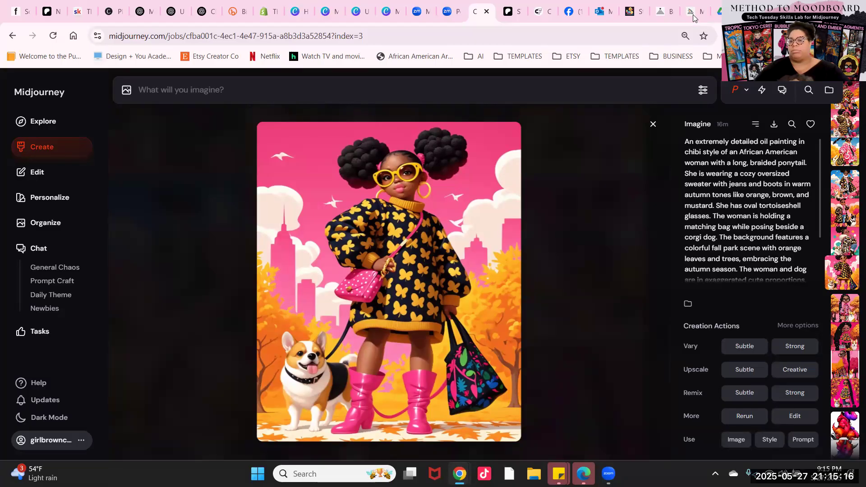
{"action": "left_click", "coordinate": [718, 12]}
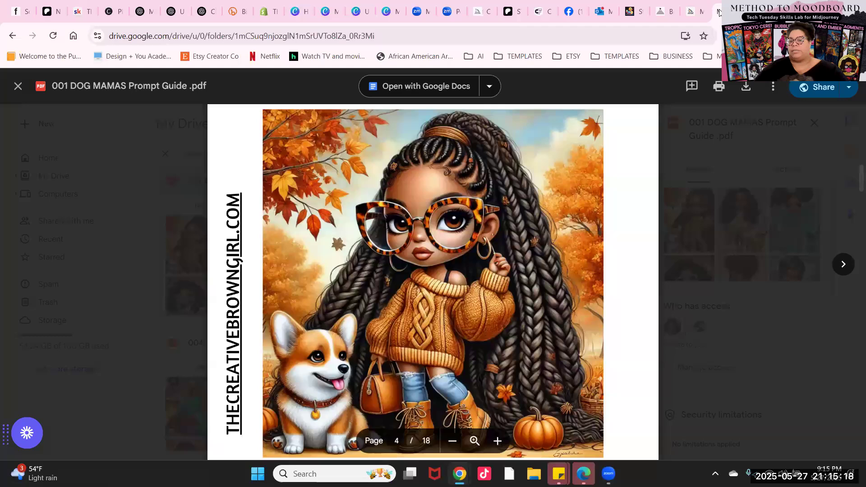
- Return to Midjourney and enter the prompt "baseball player" with the Bubblegum Beat moodboard code --profile lsz82zc
{"action": "left_click", "coordinate": [479, 16]}
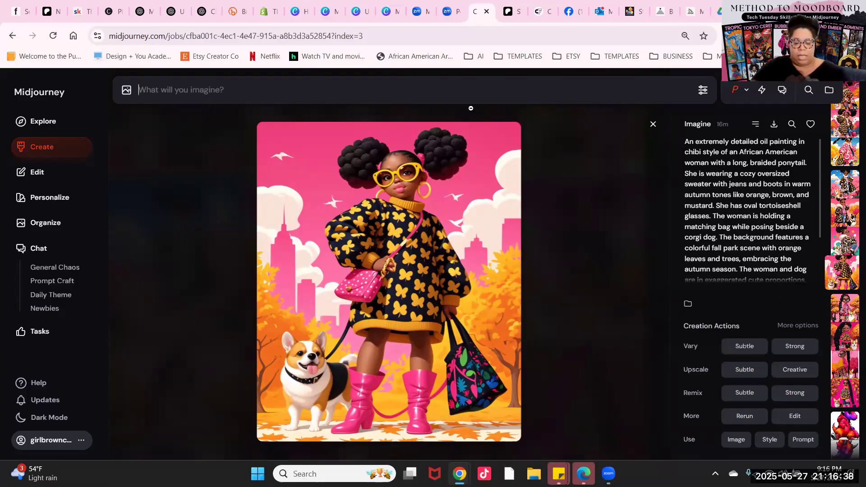
{"action": "type", "text": "baseb"}
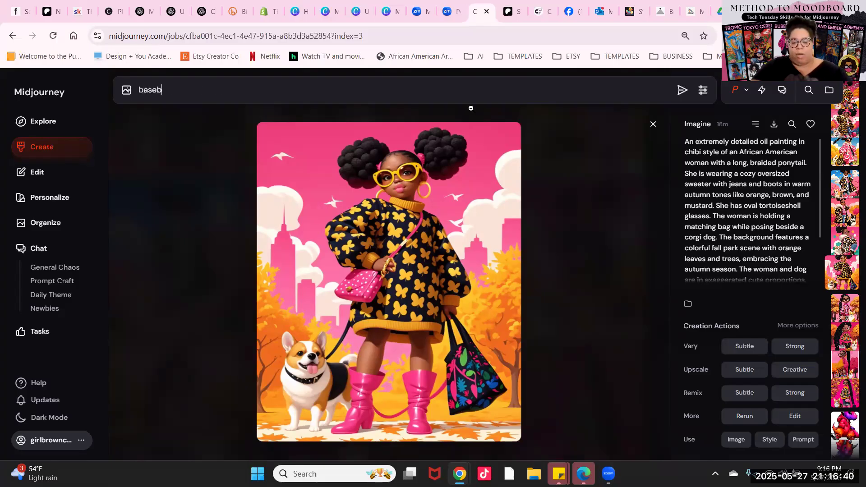
{"action": "type", "text": "all player"}
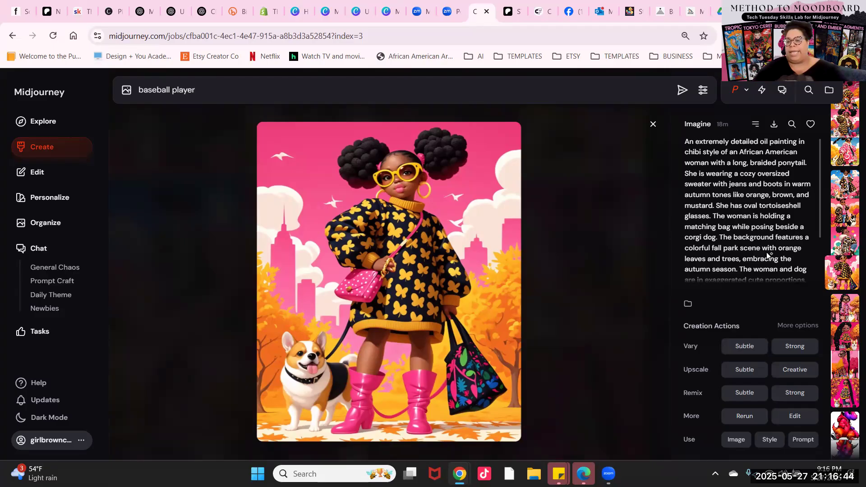
{"action": "scroll", "coordinate": [776, 264], "scroll_direction": "down", "scroll_amount": 2}
{"action": "left_click", "coordinate": [763, 275]}
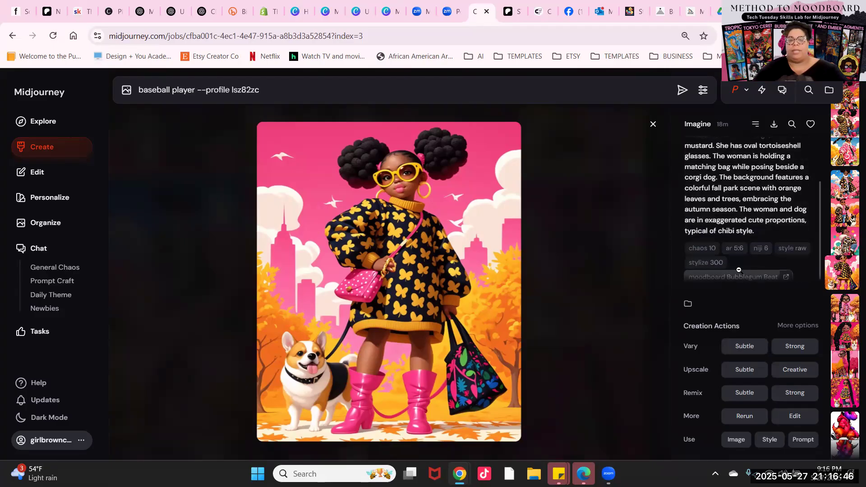
- Turn personalization off, check the image settings and submit the baseball player prompt
{"action": "left_click", "coordinate": [745, 93]}
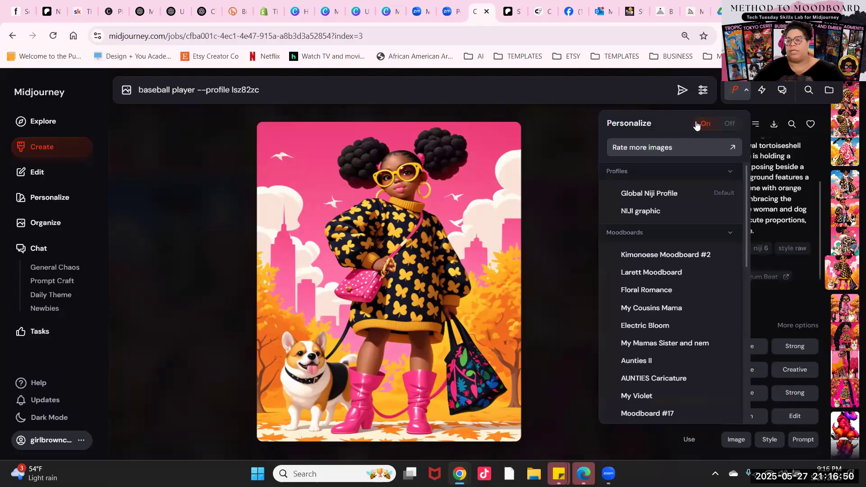
{"action": "left_click", "coordinate": [729, 124]}
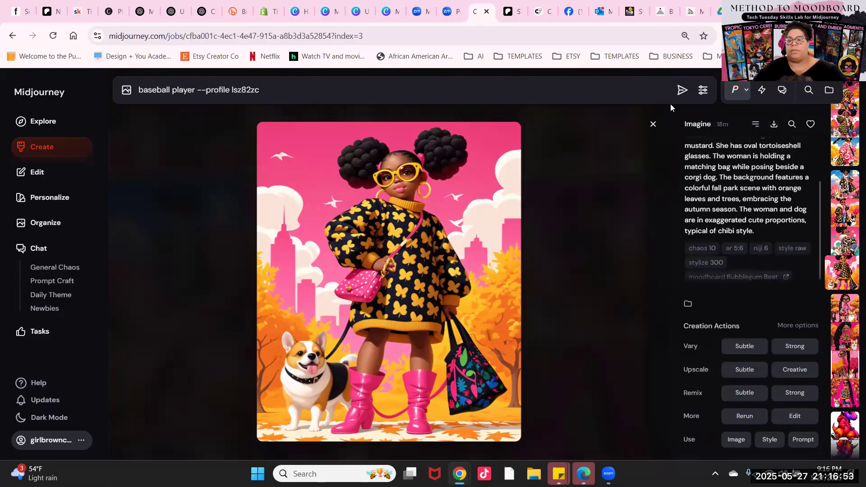
{"action": "left_click", "coordinate": [703, 90]}
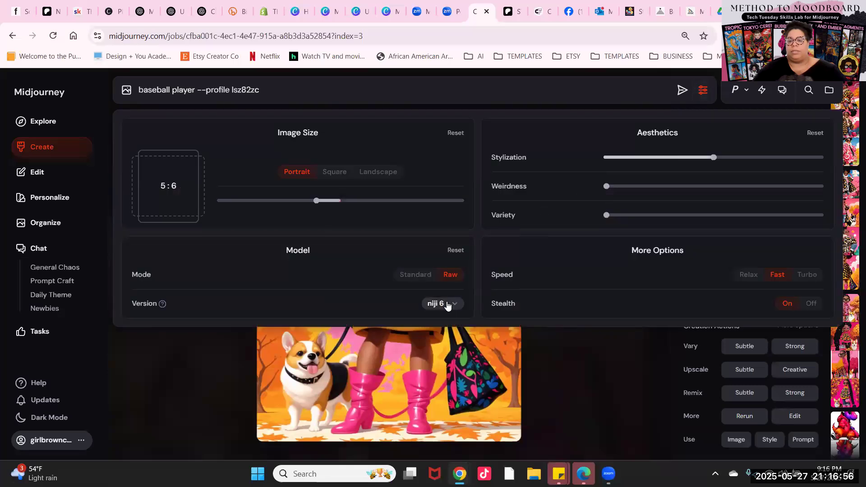
{"action": "left_click", "coordinate": [701, 90]}
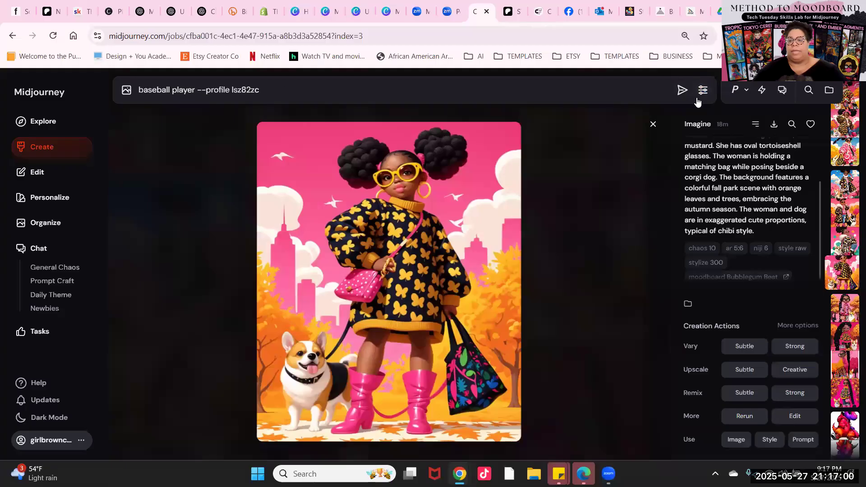
{"action": "left_click", "coordinate": [682, 89]}
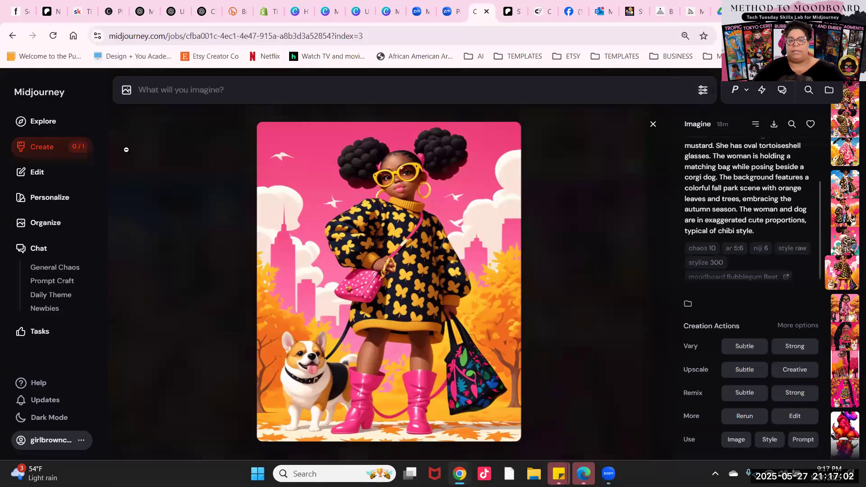
- Examine the generated baseball player images enlarged one by one, glancing at the neighbouring braided-ponytail result for comparison
{"action": "left_click", "coordinate": [54, 151]}
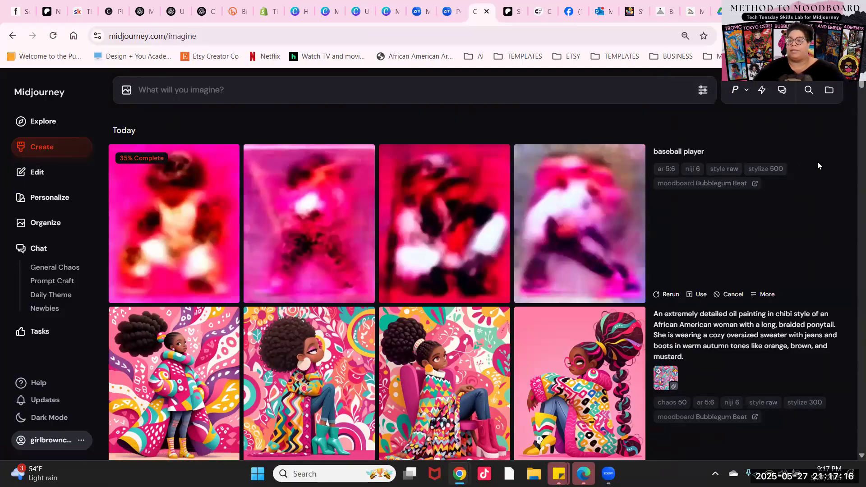
{"action": "scroll", "coordinate": [818, 161], "scroll_direction": "down", "scroll_amount": 1}
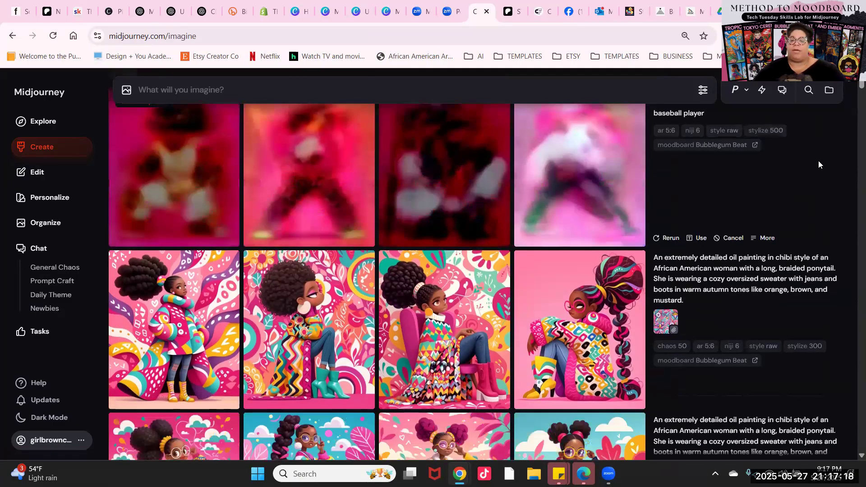
{"action": "scroll", "coordinate": [817, 165], "scroll_direction": "up", "scroll_amount": 1}
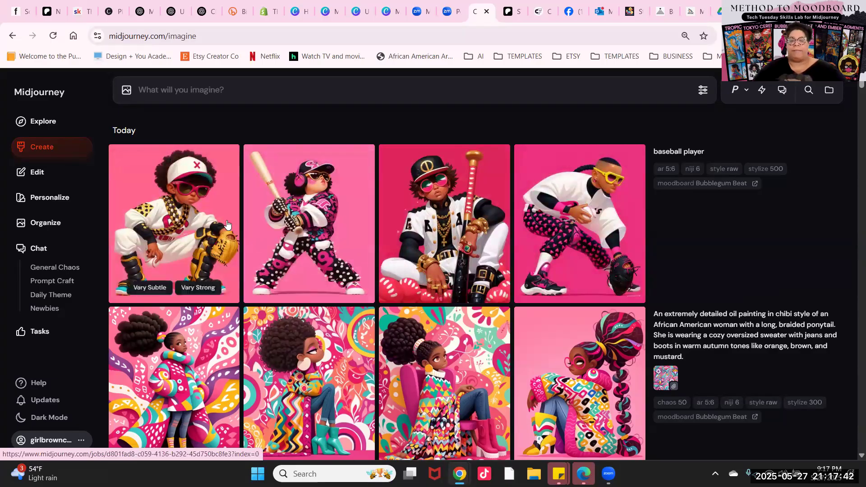
{"action": "left_click", "coordinate": [428, 218]}
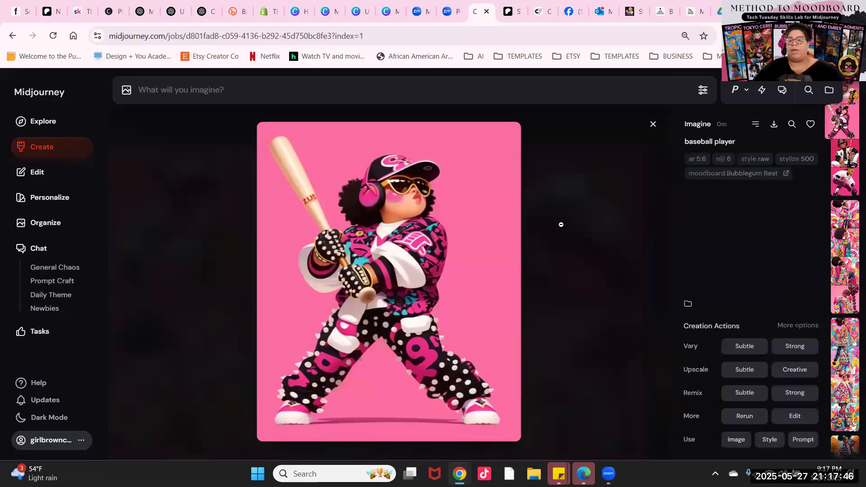
{"action": "key", "text": "Right"}
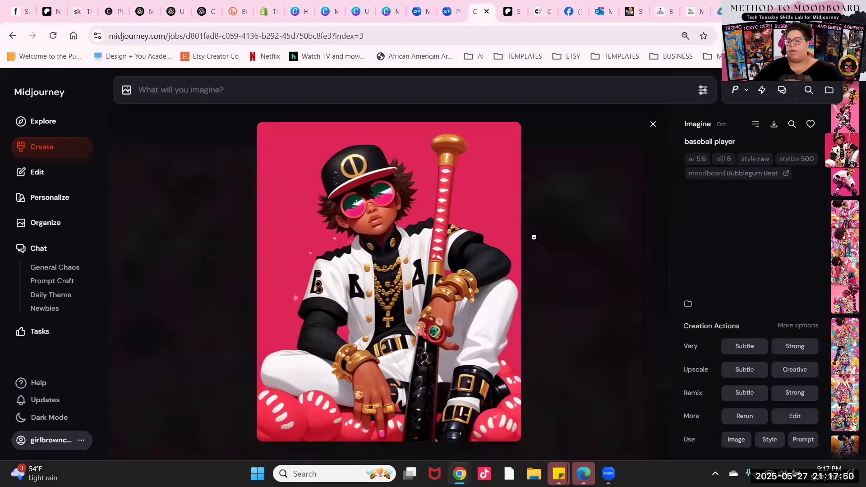
{"action": "key", "text": "Right"}
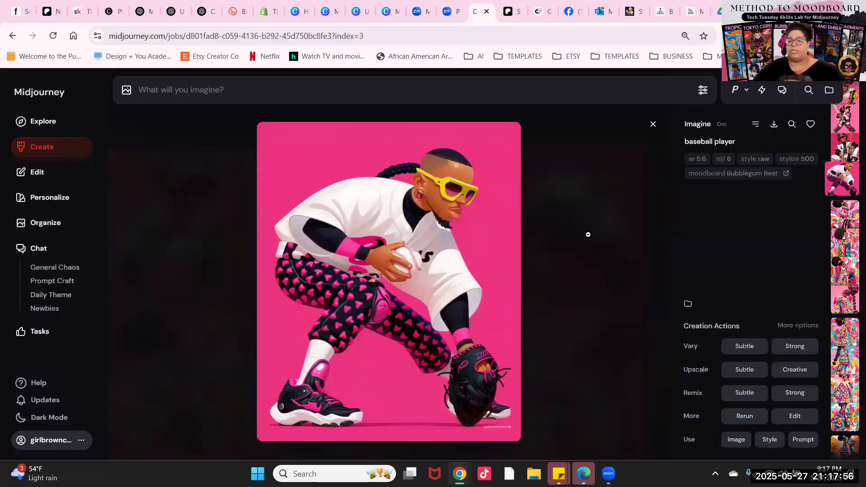
{"action": "key", "text": "Down"}
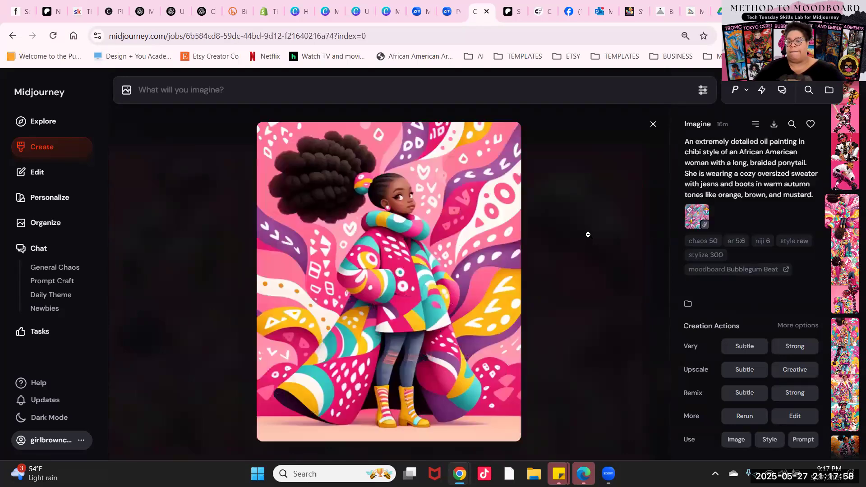
{"action": "key", "text": "Up"}
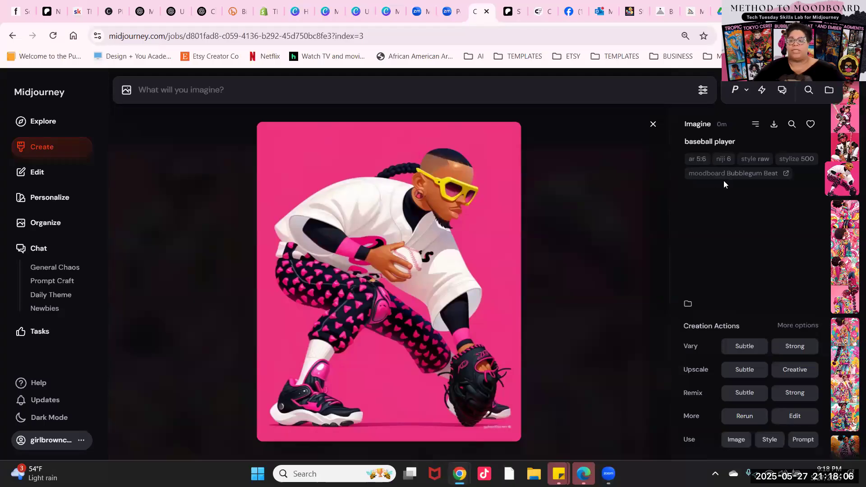
- Add the Bubblegum Beat moodboard code to the prompt, return to the image grid and clear the prompt
{"action": "left_click", "coordinate": [733, 173]}
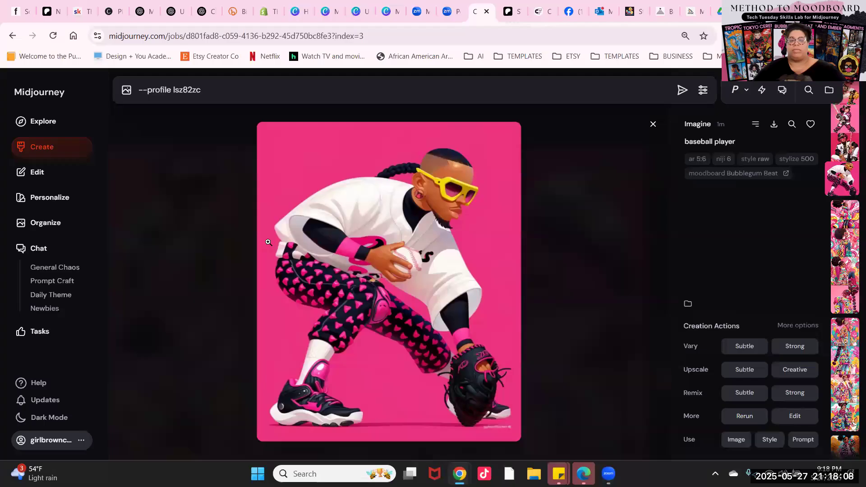
{"action": "left_click_drag", "start_coordinate": [203, 89], "coordinate": [107, 90]}
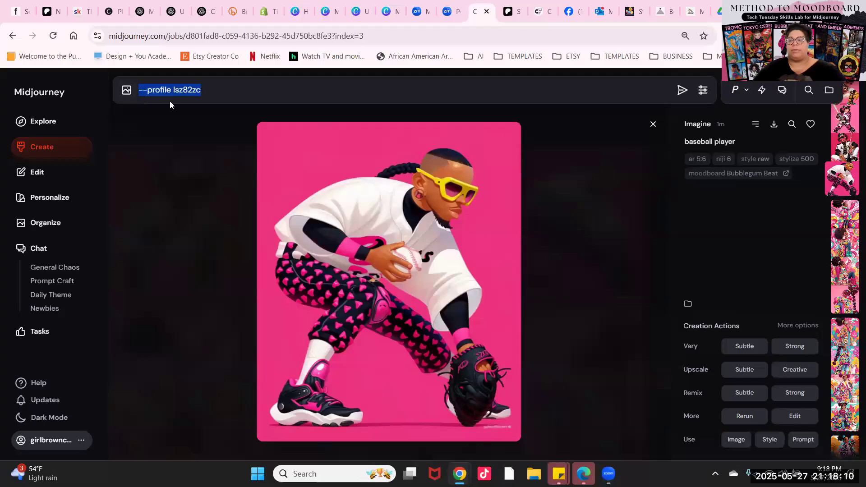
{"action": "left_click", "coordinate": [653, 125]}
{"action": "double_click", "coordinate": [208, 85]}
{"action": "key", "text": "ctrl+a"}
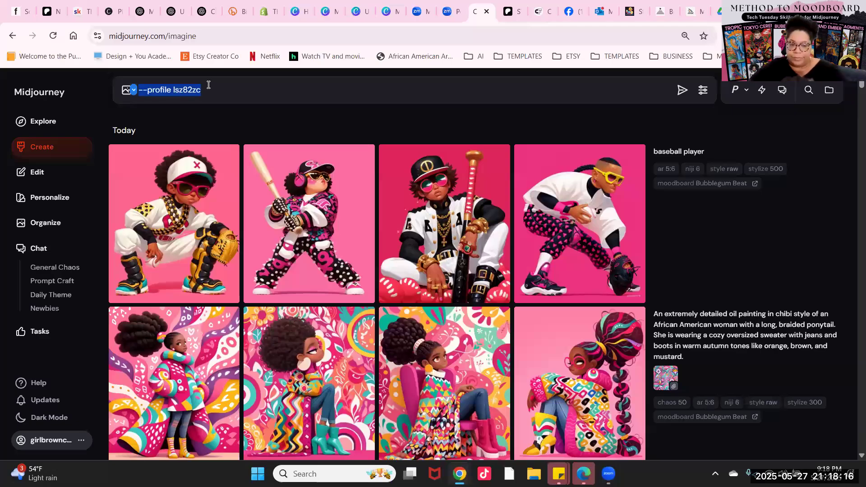
{"action": "key", "text": "BackSpace"}
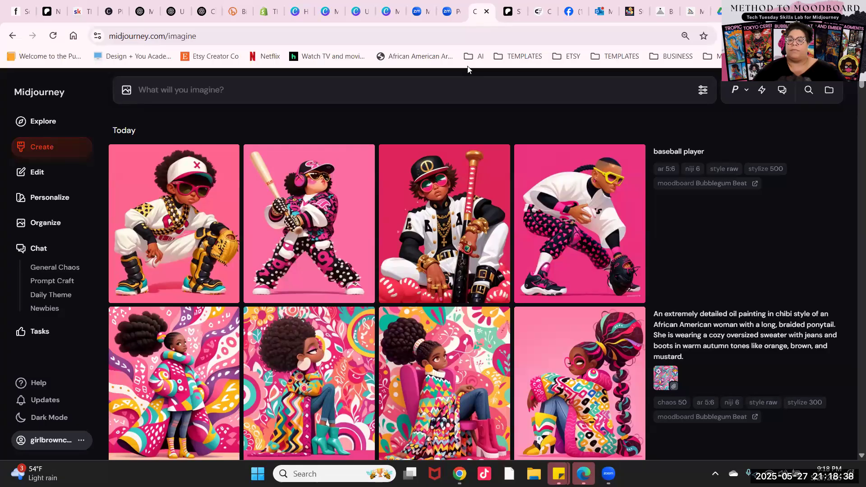
- Open Midjourney's Personalize page and look through its profiles and moodboards
{"action": "mouse_move", "coordinate": [579, 217]}
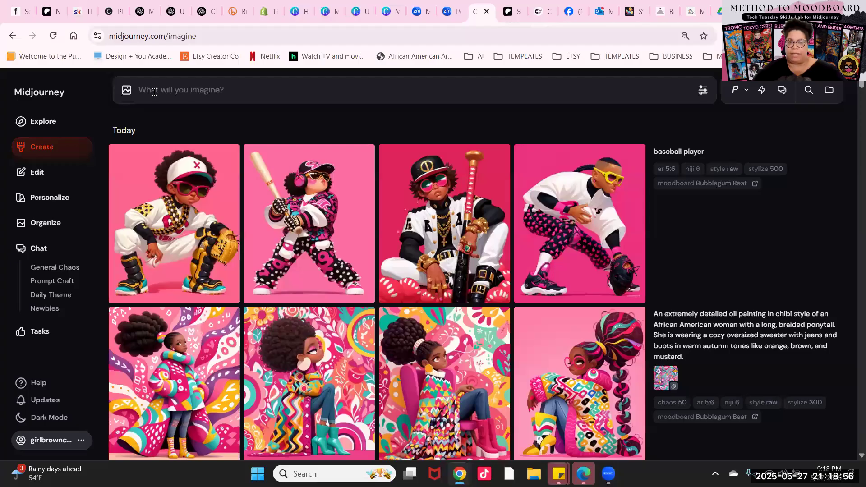
{"action": "left_click", "coordinate": [50, 197]}
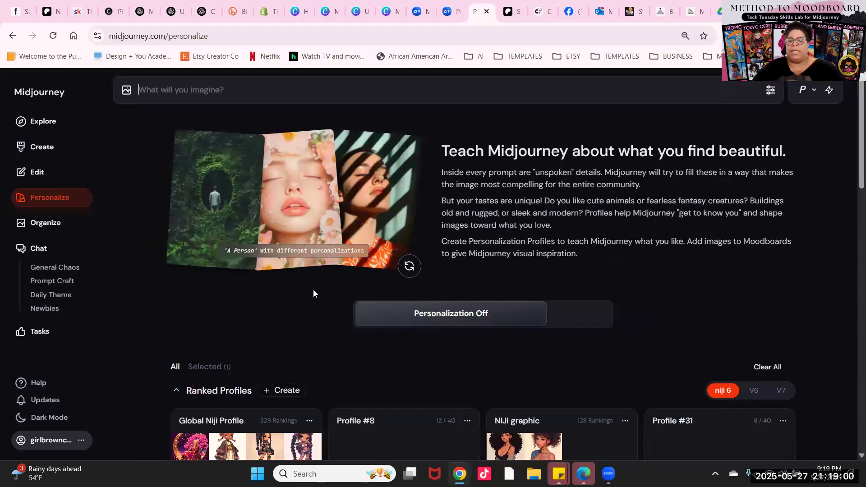
{"action": "scroll", "coordinate": [369, 397], "scroll_direction": "down", "scroll_amount": 5}
{"action": "scroll", "coordinate": [369, 398], "scroll_direction": "down", "scroll_amount": 3}
{"action": "scroll", "coordinate": [369, 398], "scroll_direction": "up", "scroll_amount": 10}
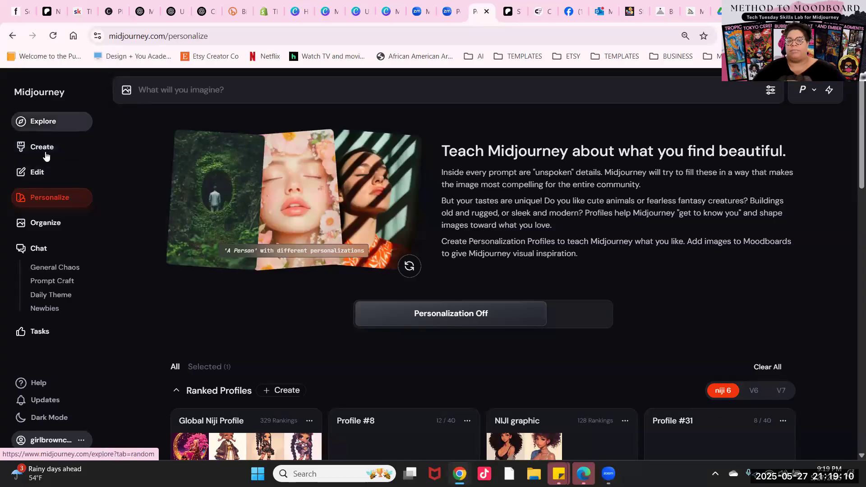
- Return to the created images, describe the crouching baseball player in the white cap and run all the suggested prompts
{"action": "left_click", "coordinate": [72, 148]}
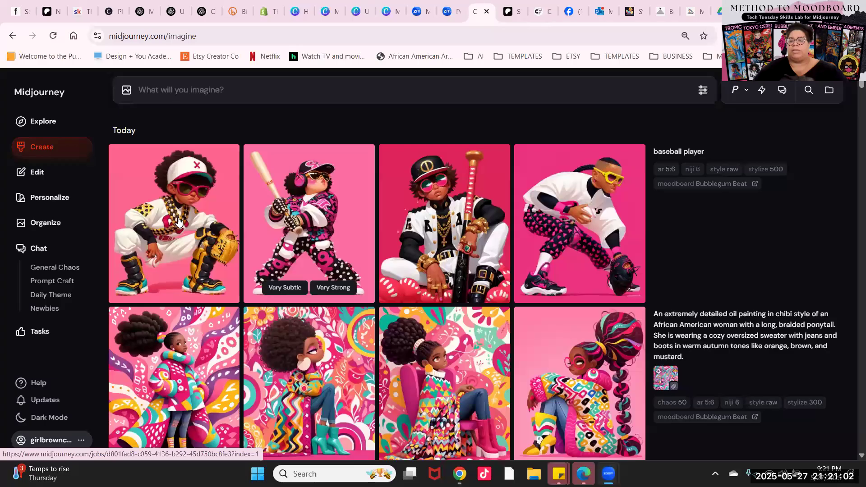
{"action": "right_click", "coordinate": [174, 185]}
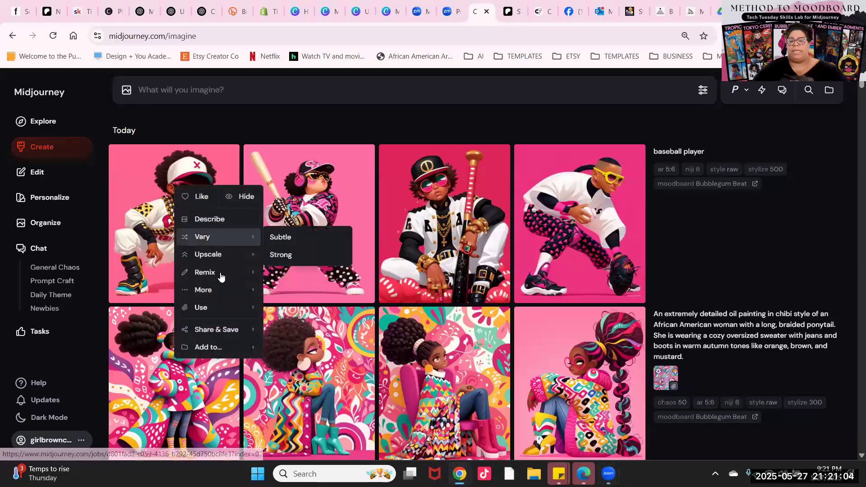
{"action": "left_click", "coordinate": [221, 219]}
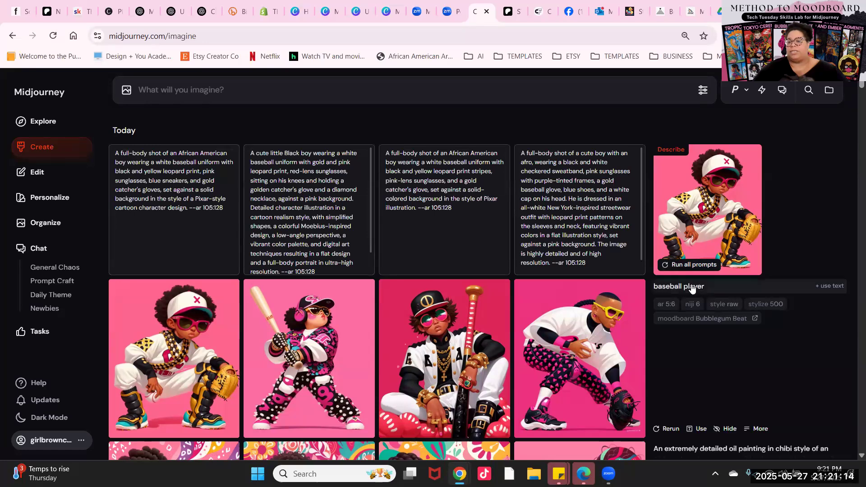
{"action": "left_click", "coordinate": [693, 266]}
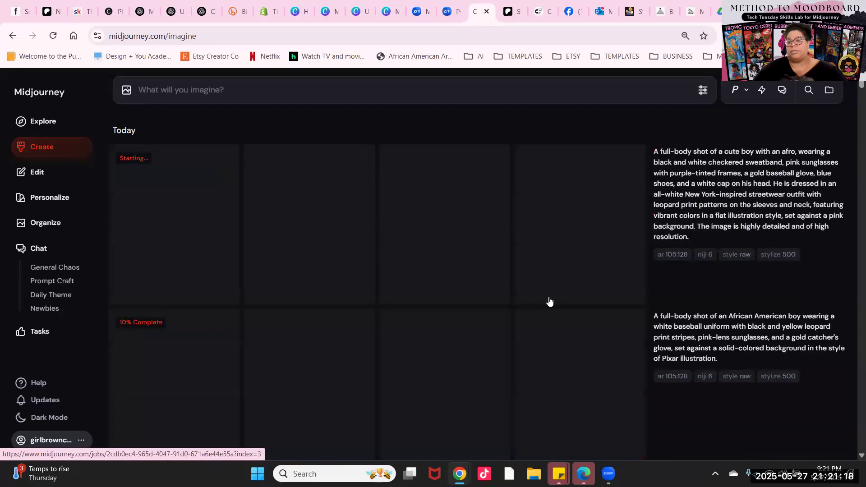
- Check the progress of the described prompts and compare the enlarged original crouching player with the Pixar-style results
{"action": "scroll", "coordinate": [549, 300], "scroll_direction": "down", "scroll_amount": 10}
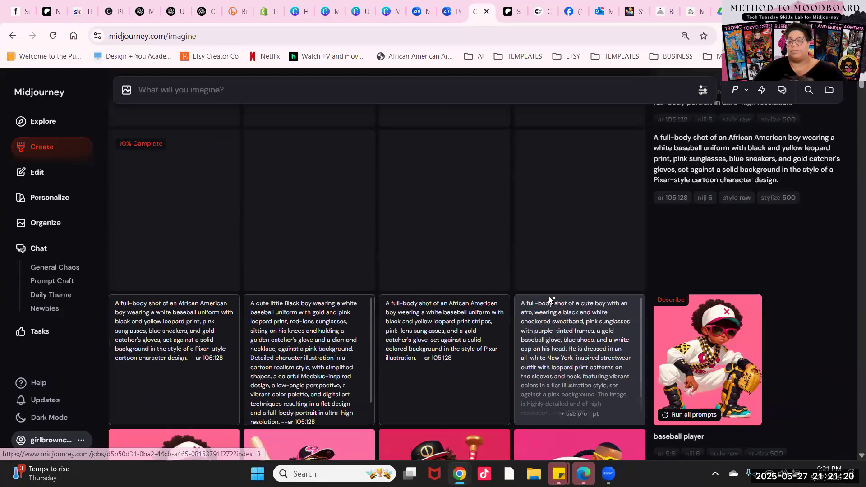
{"action": "scroll", "coordinate": [549, 300], "scroll_direction": "up", "scroll_amount": 2}
{"action": "scroll", "coordinate": [548, 300], "scroll_direction": "down", "scroll_amount": 4}
{"action": "scroll", "coordinate": [549, 300], "scroll_direction": "up", "scroll_amount": 4}
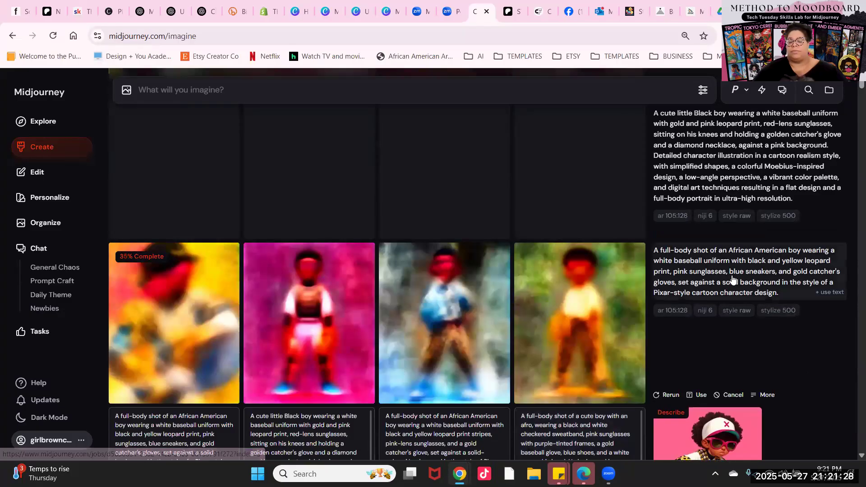
{"action": "scroll", "coordinate": [585, 307], "scroll_direction": "down", "scroll_amount": 3}
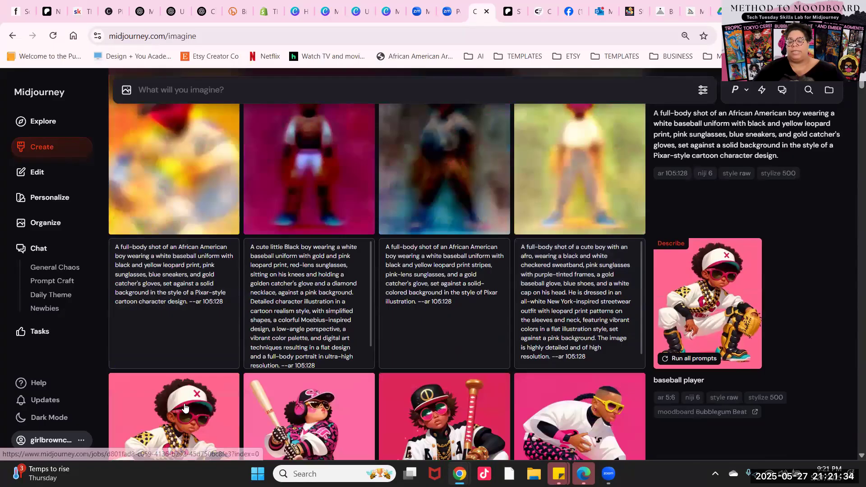
{"action": "scroll", "coordinate": [185, 406], "scroll_direction": "down", "scroll_amount": 1}
{"action": "left_click", "coordinate": [184, 406]}
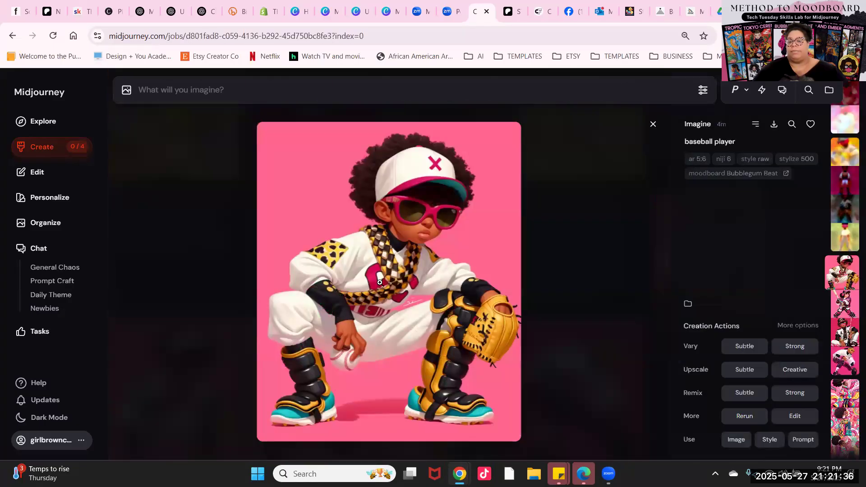
{"action": "key", "text": "Up"}
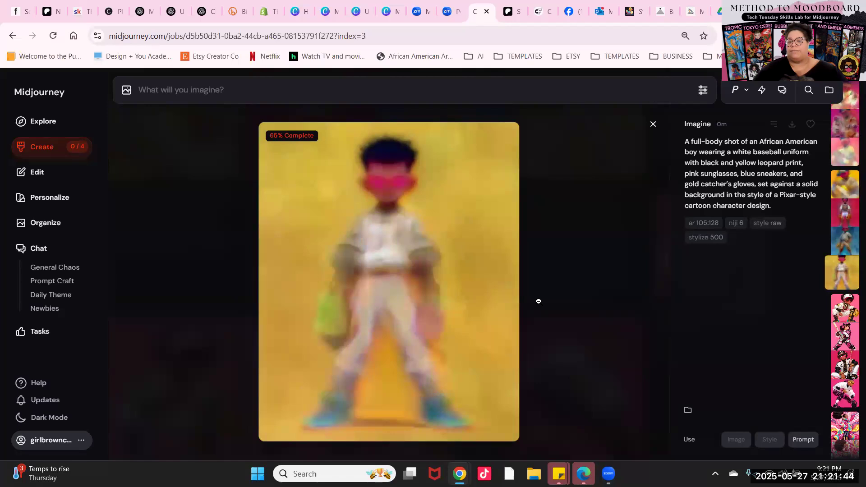
{"action": "key", "text": "Down"}
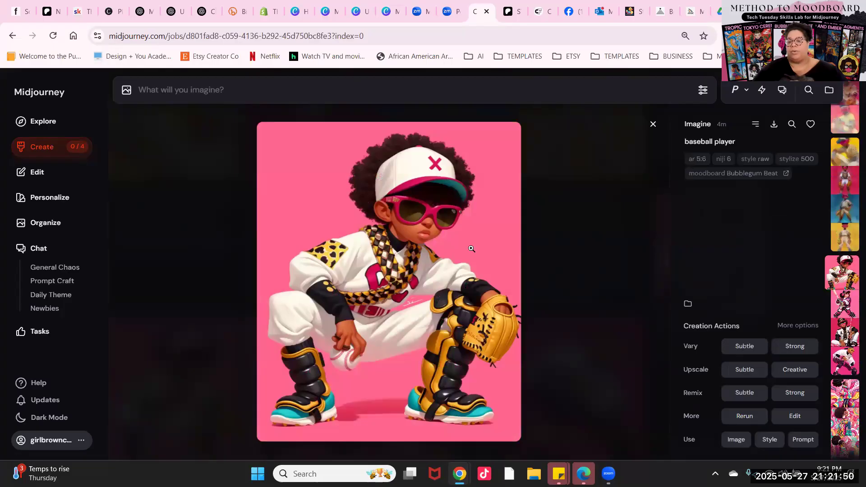
{"action": "key", "text": "Up"}
{"action": "key", "text": "Right"}
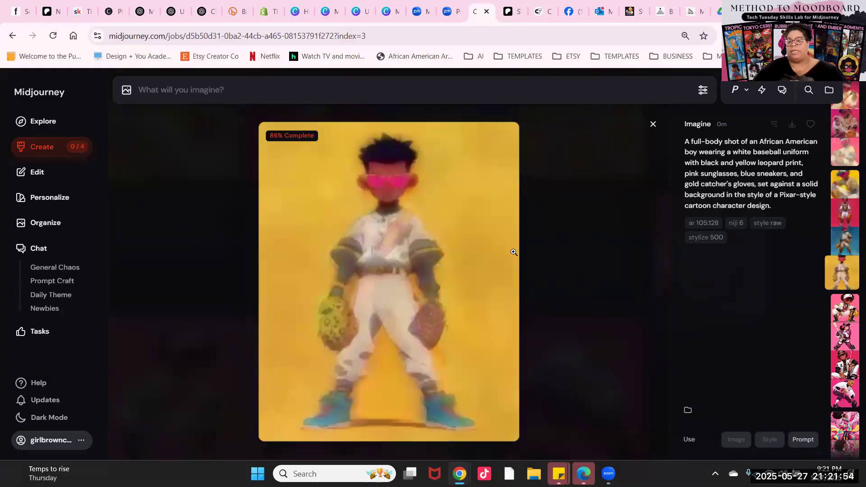
- Browse the enlarged results of the described prompts, from the Pixar-style set to the checkered streetwear set
{"action": "key", "text": "Left"}
{"action": "key", "text": "Left"}
{"action": "key", "text": "Left"}
{"action": "key", "text": "Left"}
{"action": "key", "text": "Left"}
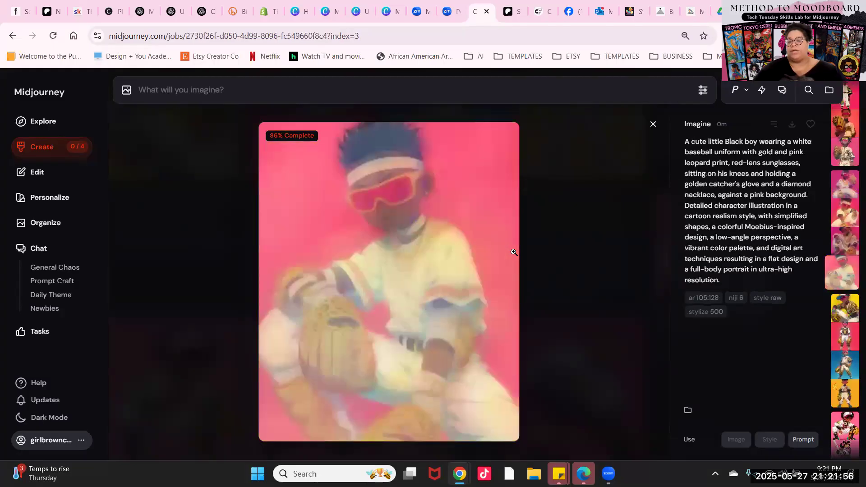
{"action": "key", "text": "Left"}
{"action": "key", "text": "Left"}
{"action": "key", "text": "Left"}
{"action": "key", "text": "Left"}
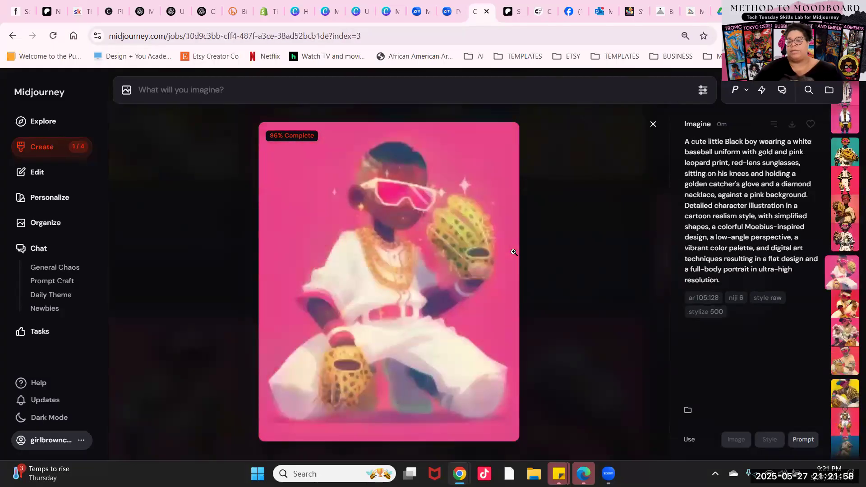
{"action": "key", "text": "Left"}
{"action": "key", "text": "Left"}
{"action": "key", "text": "Left"}
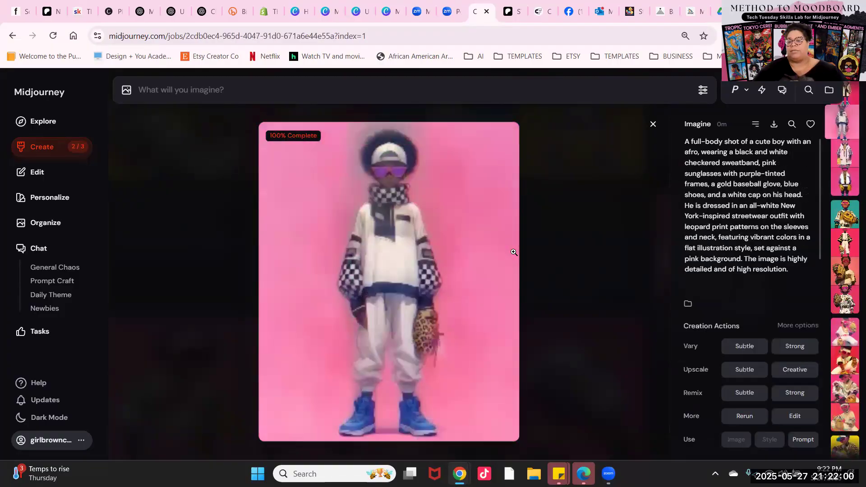
{"action": "key", "text": "Left"}
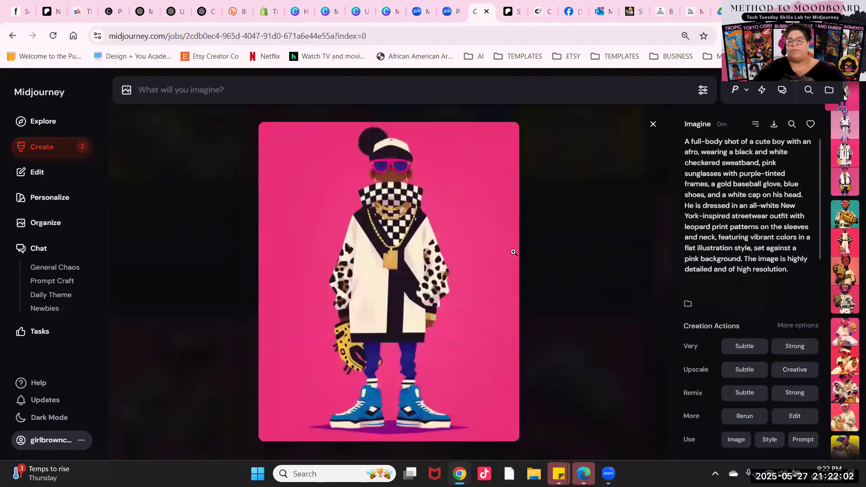
{"action": "key", "text": "Left"}
{"action": "key", "text": "Left"}
{"action": "key", "text": "Left"}
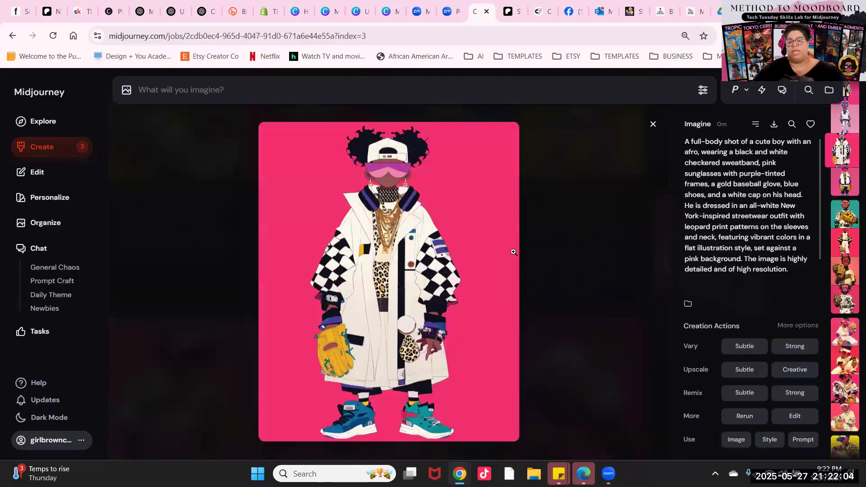
- Review the enlarged results in reverse order, from the streetwear set back to the Pixar-style player on the blue background
{"action": "key", "text": "Right"}
{"action": "key", "text": "Right"}
{"action": "key", "text": "Right"}
{"action": "key", "text": "Right"}
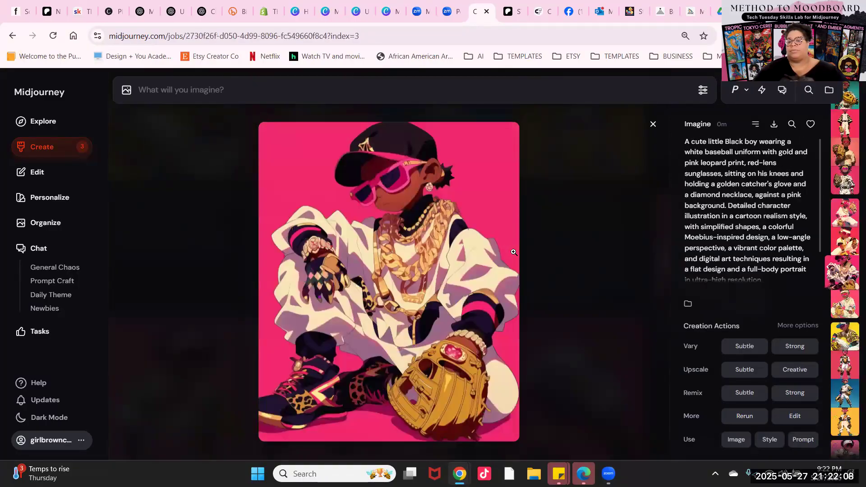
{"action": "key", "text": "Right"}
{"action": "key", "text": "Right"}
{"action": "key", "text": "Right"}
{"action": "key", "text": "Right"}
{"action": "key", "text": "Right"}
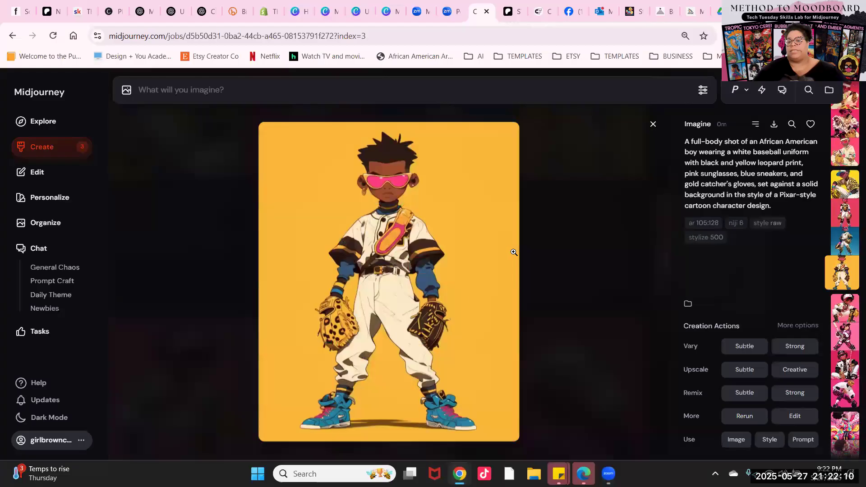
{"action": "key", "text": "Left"}
{"action": "key", "text": "Left"}
{"action": "key", "text": "Left"}
{"action": "key", "text": "Left"}
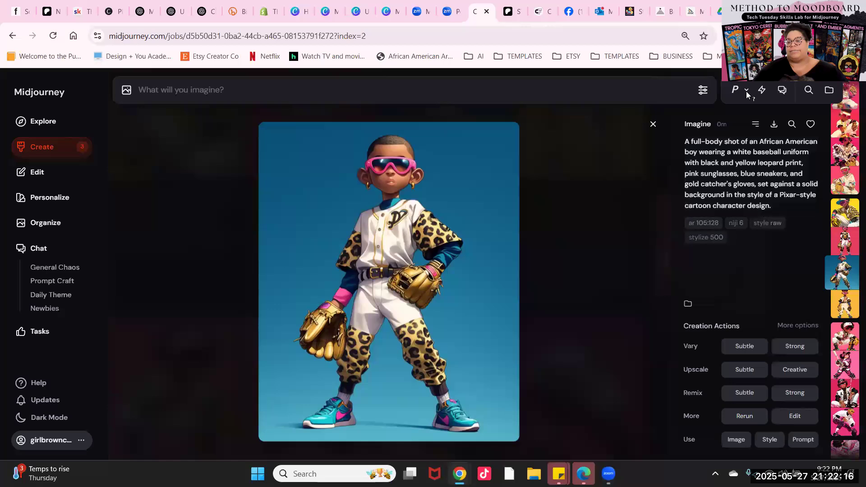
- Reuse the Pixar-style baseball boy prompt, add the Bubblegum Beat moodboard from the baseball player image, submit it and close the enlarged view
{"action": "key", "text": "Down"}
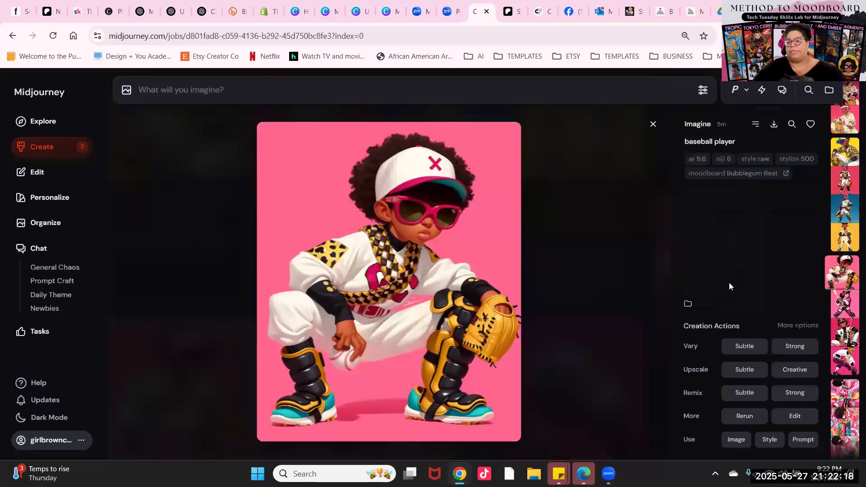
{"action": "key", "text": "Down"}
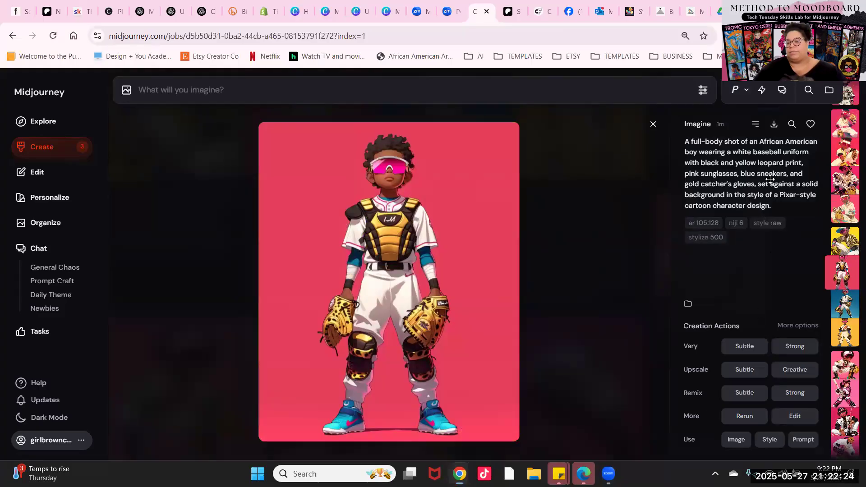
{"action": "left_click", "coordinate": [802, 439]}
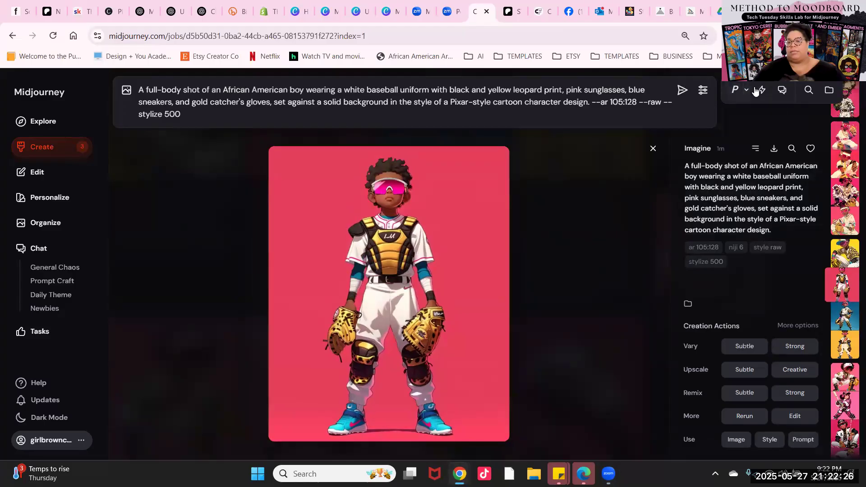
{"action": "key", "text": "Down"}
{"action": "key", "text": "Down"}
{"action": "key", "text": "Down"}
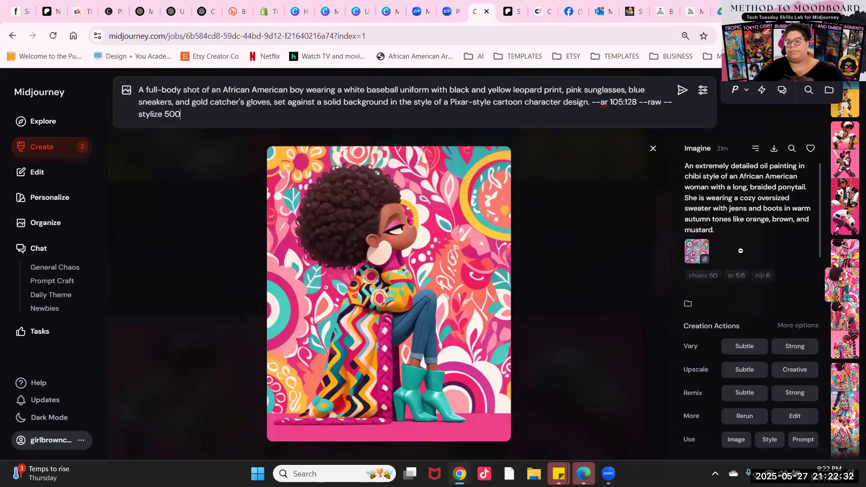
{"action": "key", "text": "Down"}
{"action": "left_click", "coordinate": [759, 198]}
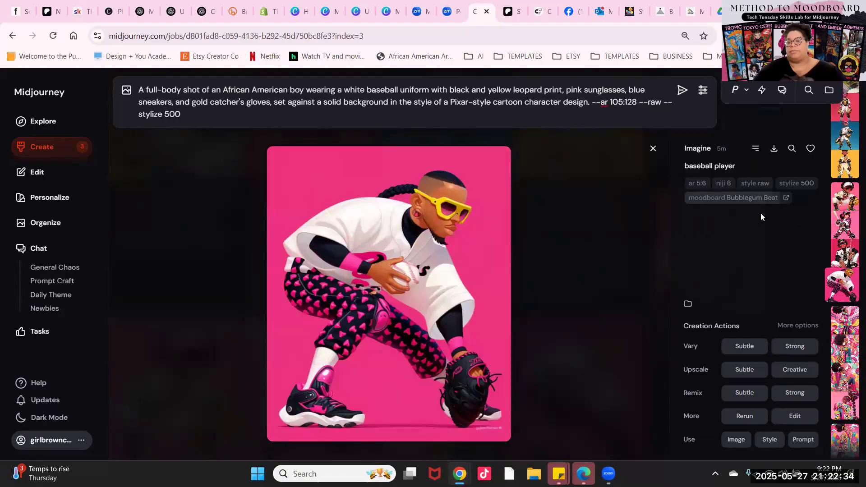
{"action": "left_click", "coordinate": [744, 347]}
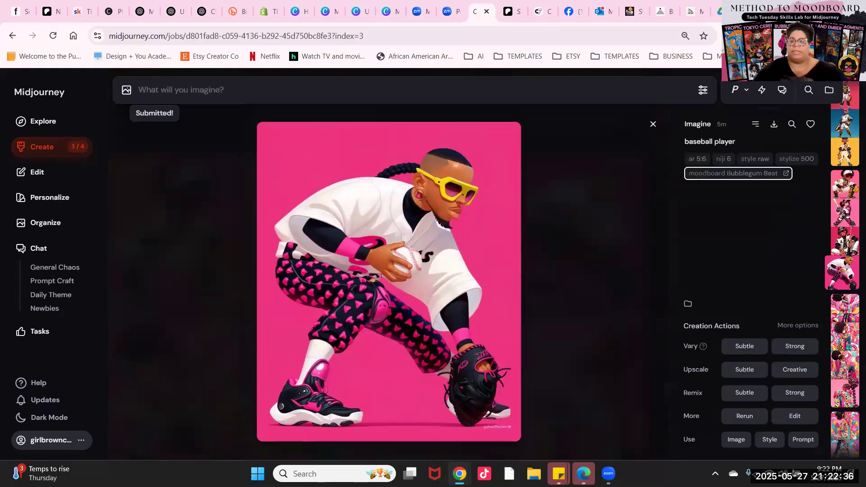
{"action": "left_click", "coordinate": [333, 220]}
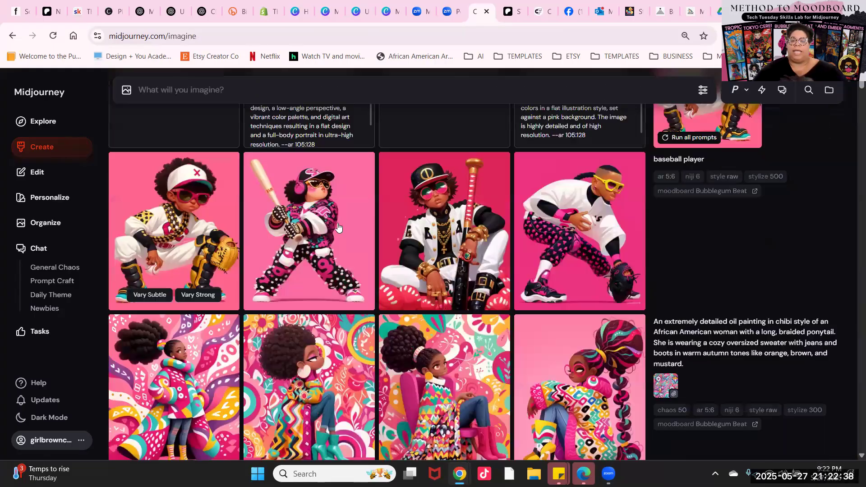
- Compare the new Bubblegum Beat moodboard images in the grid with the results of the described prompts without a moodboard
{"action": "scroll", "coordinate": [342, 230], "scroll_direction": "up", "scroll_amount": 3}
{"action": "scroll", "coordinate": [342, 230], "scroll_direction": "up", "scroll_amount": 10}
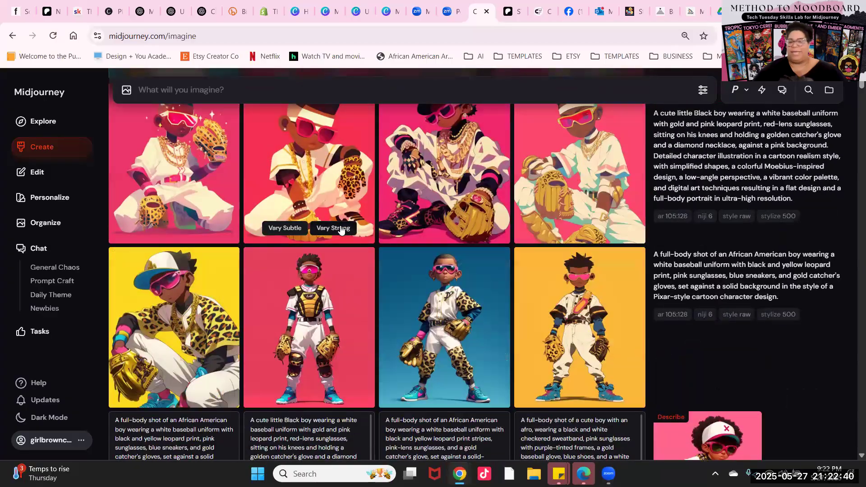
{"action": "scroll", "coordinate": [327, 264], "scroll_direction": "up", "scroll_amount": 3}
{"action": "scroll", "coordinate": [326, 264], "scroll_direction": "down", "scroll_amount": 6}
{"action": "scroll", "coordinate": [309, 258], "scroll_direction": "down", "scroll_amount": 3}
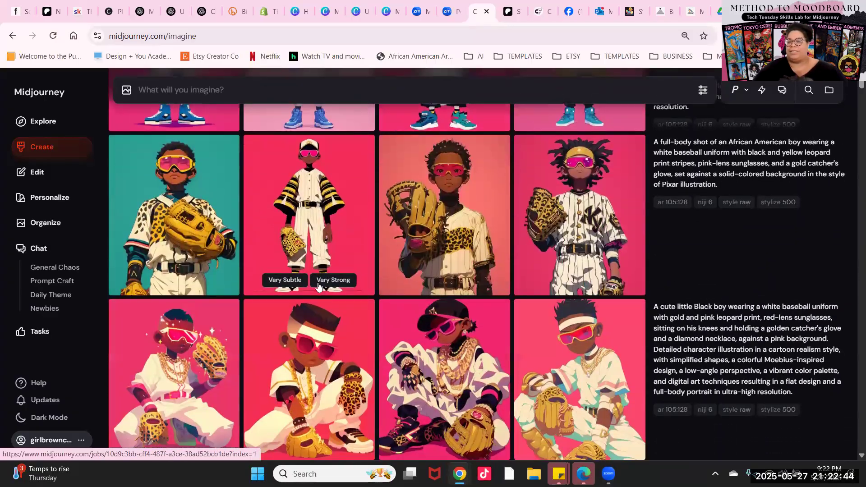
{"action": "scroll", "coordinate": [445, 301], "scroll_direction": "up", "scroll_amount": 6}
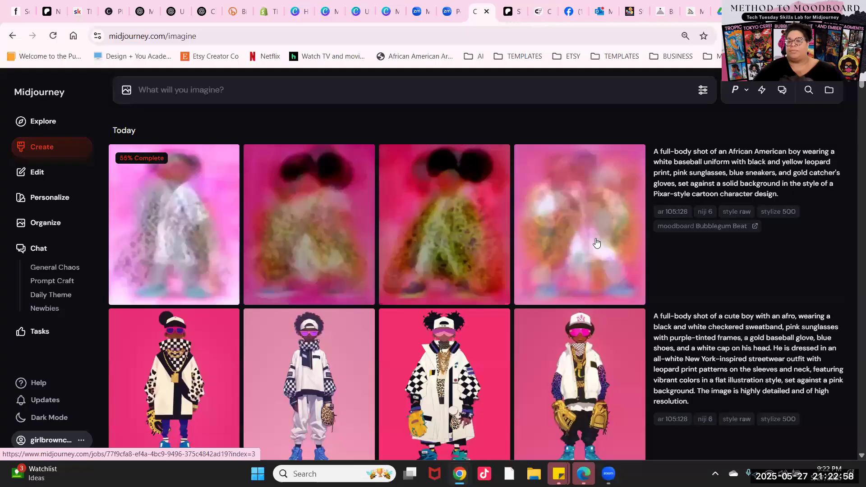
{"action": "mouse_move", "coordinate": [786, 254]}
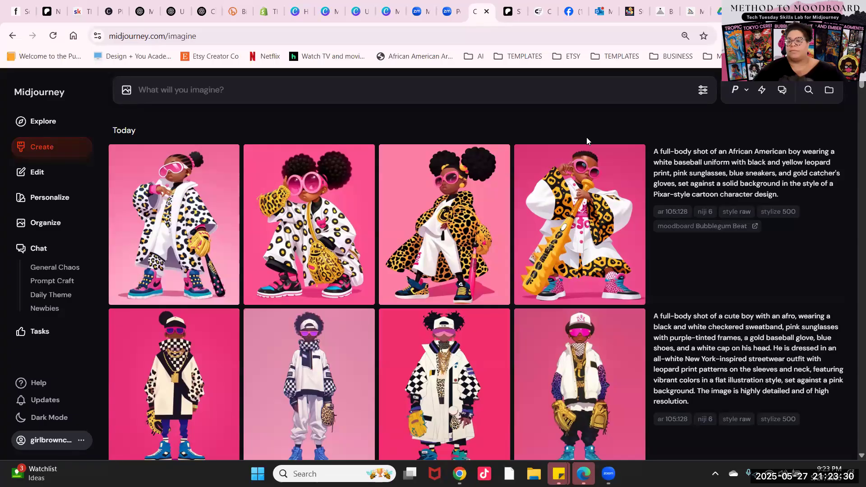
{"action": "mouse_move", "coordinate": [188, 212]}
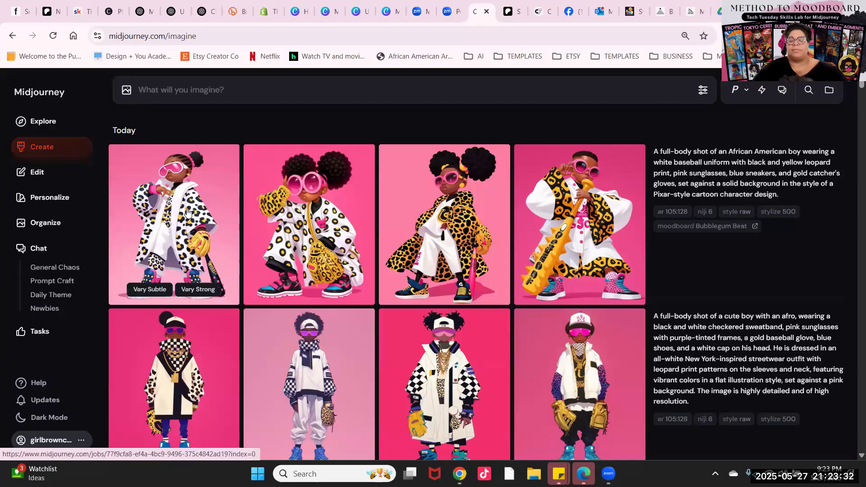
{"action": "scroll", "coordinate": [295, 299], "scroll_direction": "down", "scroll_amount": 1}
{"action": "scroll", "coordinate": [295, 299], "scroll_direction": "down", "scroll_amount": 1}
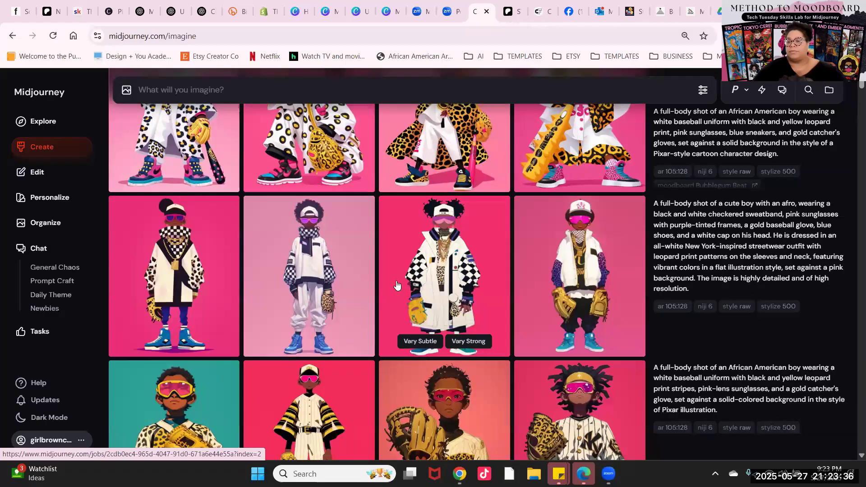
{"action": "scroll", "coordinate": [396, 285], "scroll_direction": "down", "scroll_amount": 1}
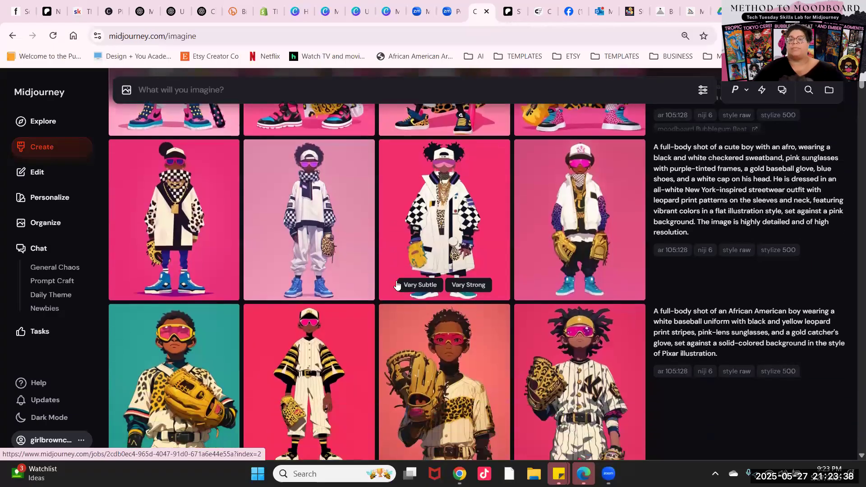
{"action": "scroll", "coordinate": [397, 285], "scroll_direction": "down", "scroll_amount": 2}
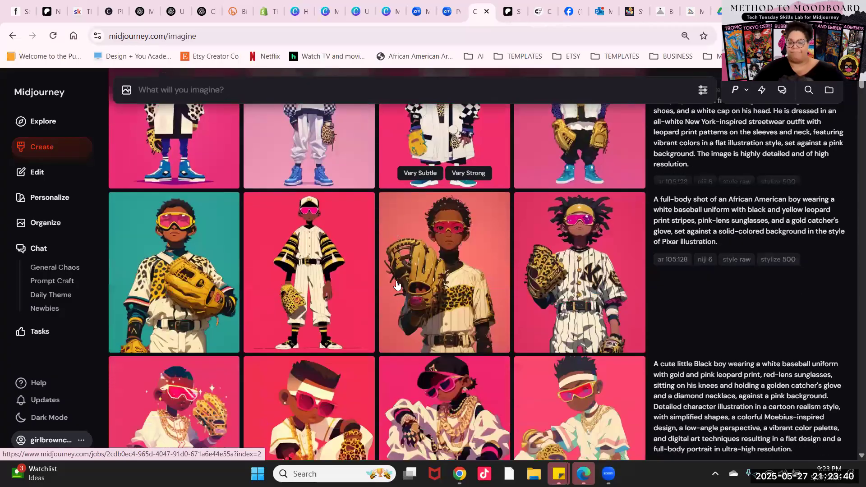
{"action": "scroll", "coordinate": [396, 284], "scroll_direction": "up", "scroll_amount": 3}
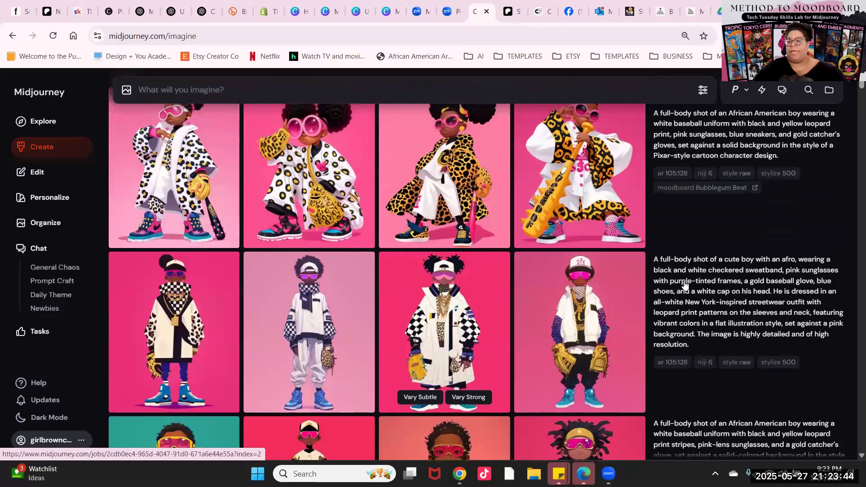
- Compare the image sets in the grid and reuse the Pixar-style cartoon baseball boy prompt from the set made without a moodboard
{"action": "scroll", "coordinate": [759, 278], "scroll_direction": "down", "scroll_amount": 5}
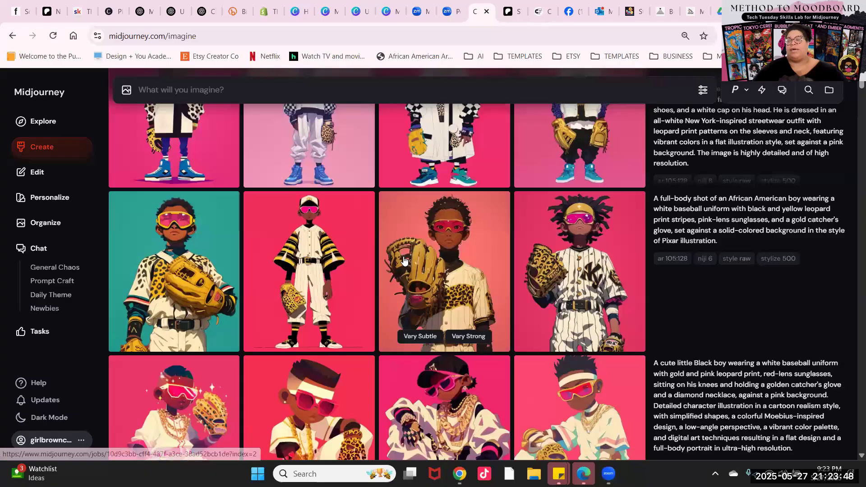
{"action": "scroll", "coordinate": [373, 274], "scroll_direction": "up", "scroll_amount": 6}
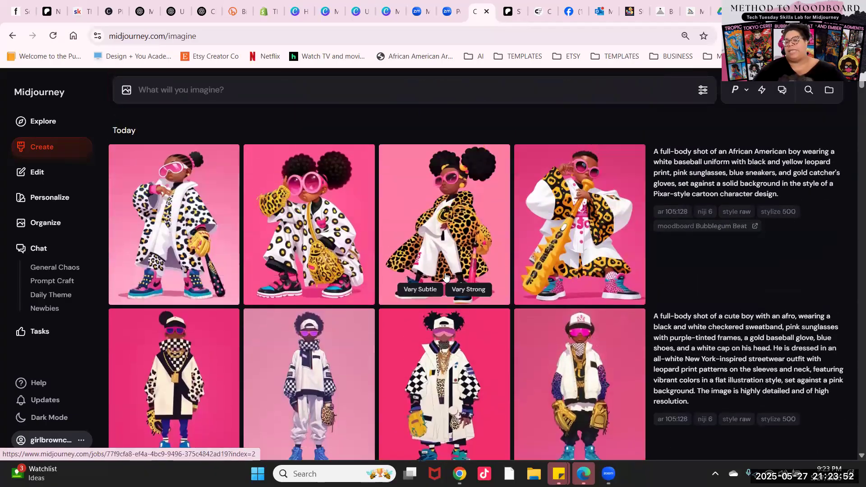
{"action": "scroll", "coordinate": [372, 274], "scroll_direction": "down", "scroll_amount": 10}
{"action": "scroll", "coordinate": [262, 277], "scroll_direction": "down", "scroll_amount": 6}
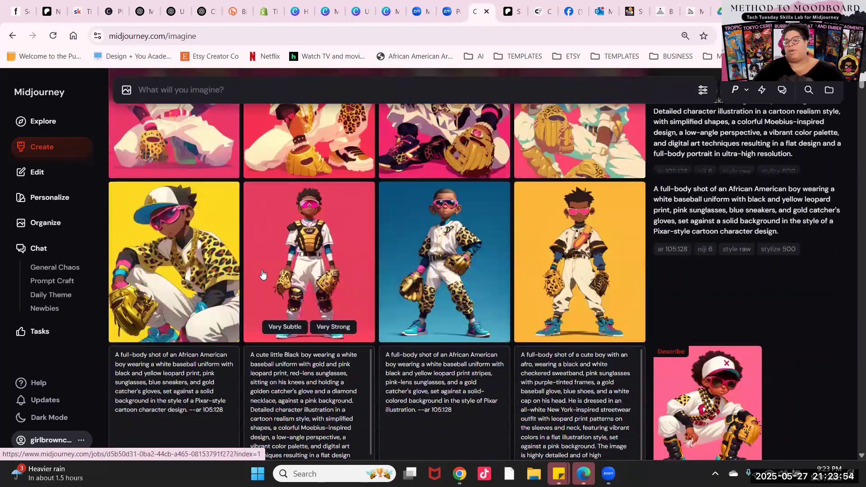
{"action": "scroll", "coordinate": [291, 275], "scroll_direction": "up", "scroll_amount": 5}
{"action": "scroll", "coordinate": [394, 307], "scroll_direction": "up", "scroll_amount": 1}
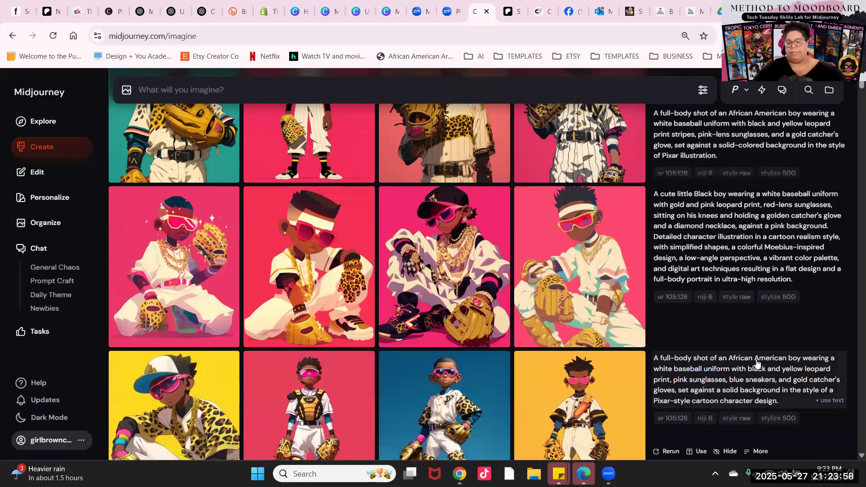
{"action": "left_click", "coordinate": [722, 375]}
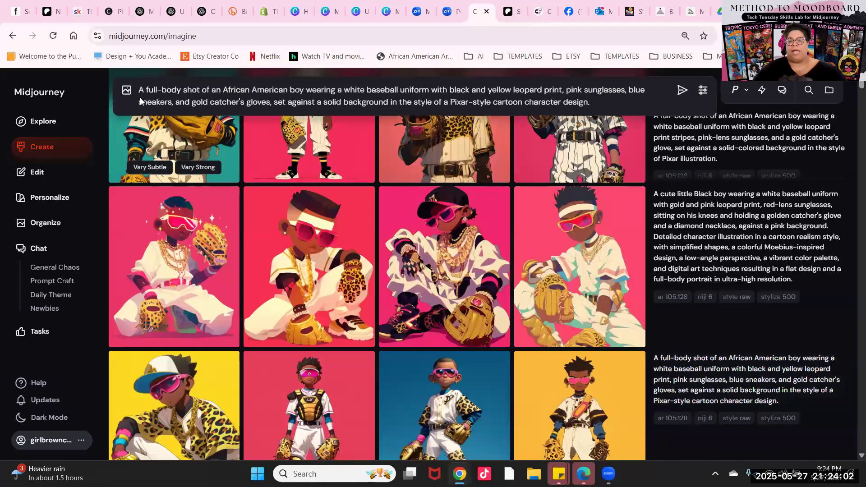
- Add the toothy cartoon fish image from the Explore page as a style reference to the baseball prompt and submit it
{"action": "left_click", "coordinate": [126, 89]}
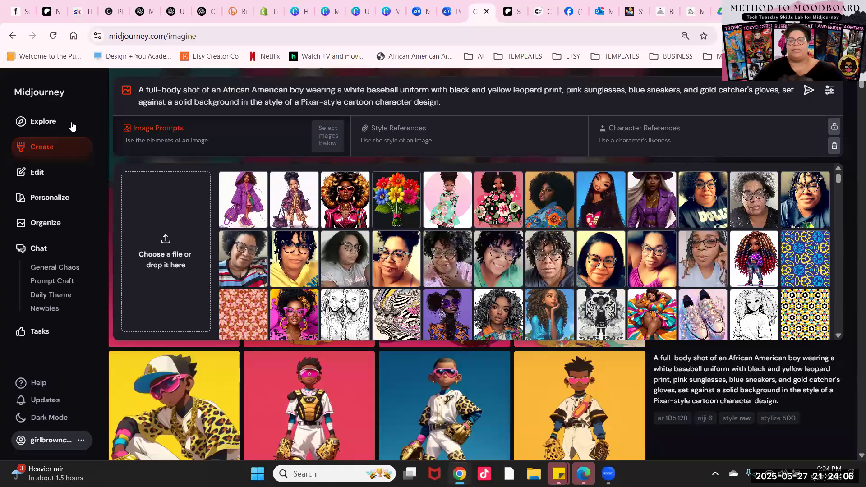
{"action": "left_click", "coordinate": [40, 121]}
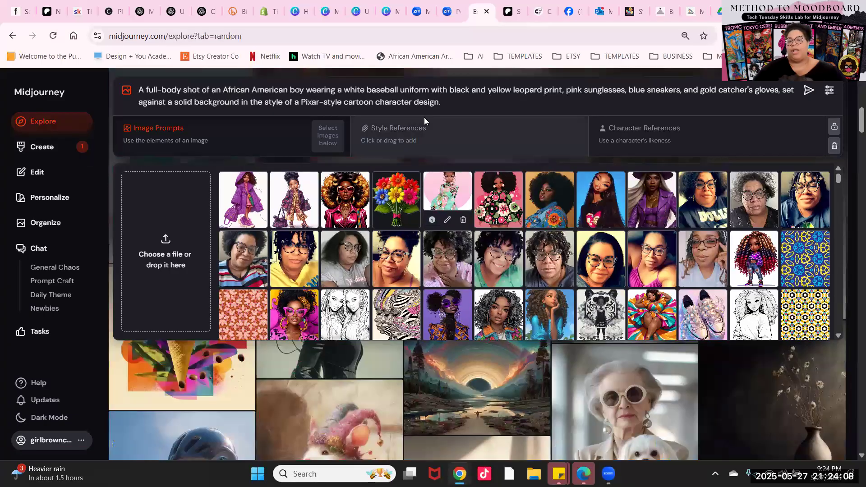
{"action": "left_click", "coordinate": [468, 128]}
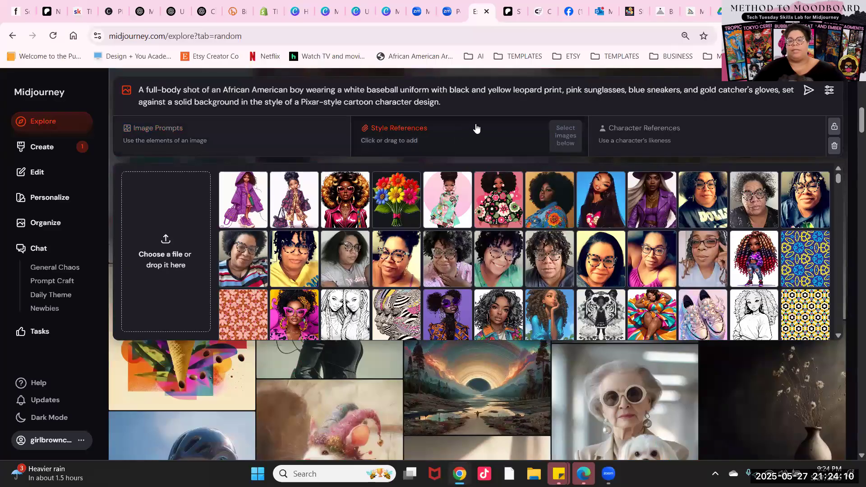
{"action": "left_click", "coordinate": [470, 129]}
{"action": "scroll", "coordinate": [210, 247], "scroll_direction": "down", "scroll_amount": 7}
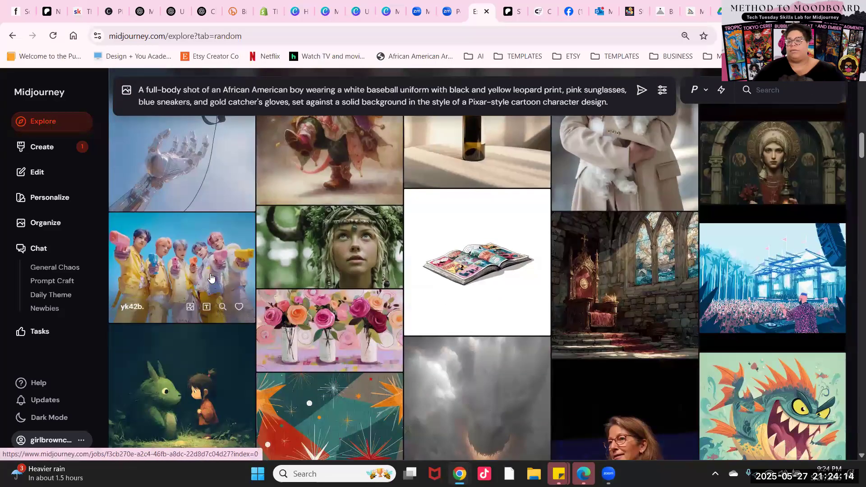
{"action": "scroll", "coordinate": [203, 289], "scroll_direction": "down", "scroll_amount": 4}
{"action": "mouse_move", "coordinate": [776, 247]}
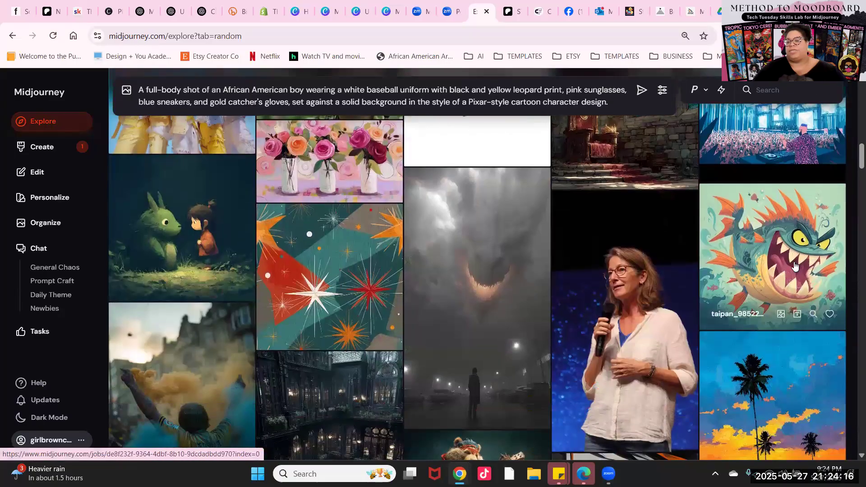
{"action": "left_click", "coordinate": [780, 314]}
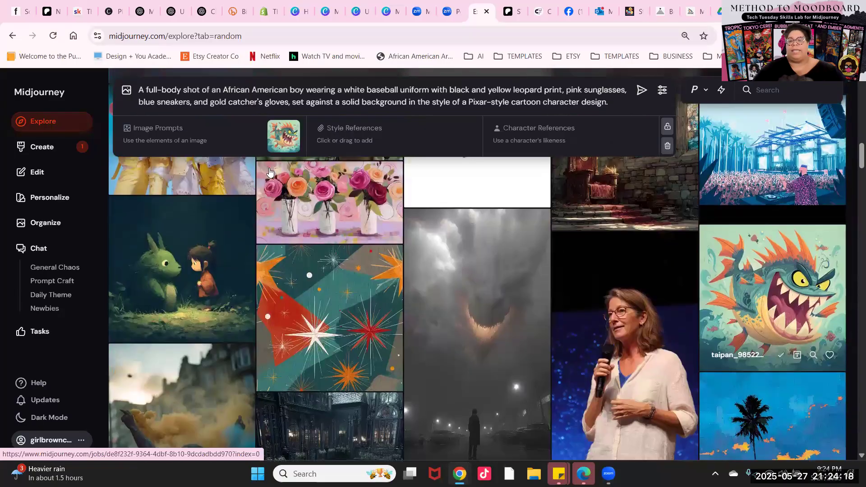
{"action": "left_click_drag", "start_coordinate": [281, 138], "coordinate": [458, 136]}
{"action": "left_click", "coordinate": [642, 91]}
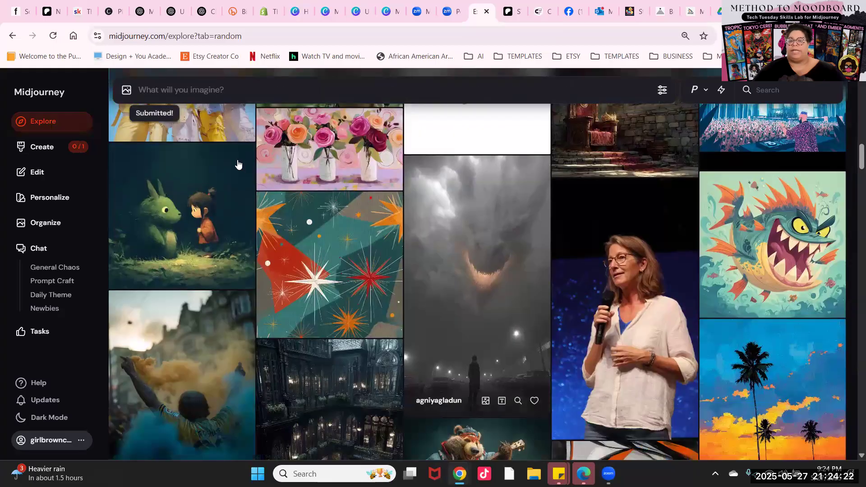
- Return to the creations, examine the enlarged style-reference results one by one, and view the fish reference image at full size
{"action": "left_click", "coordinate": [40, 145]}
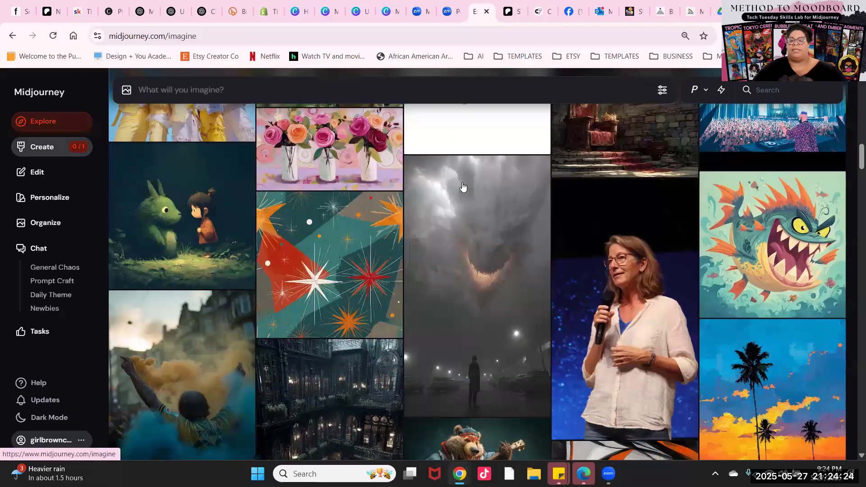
{"action": "scroll", "coordinate": [462, 208], "scroll_direction": "up", "scroll_amount": 8}
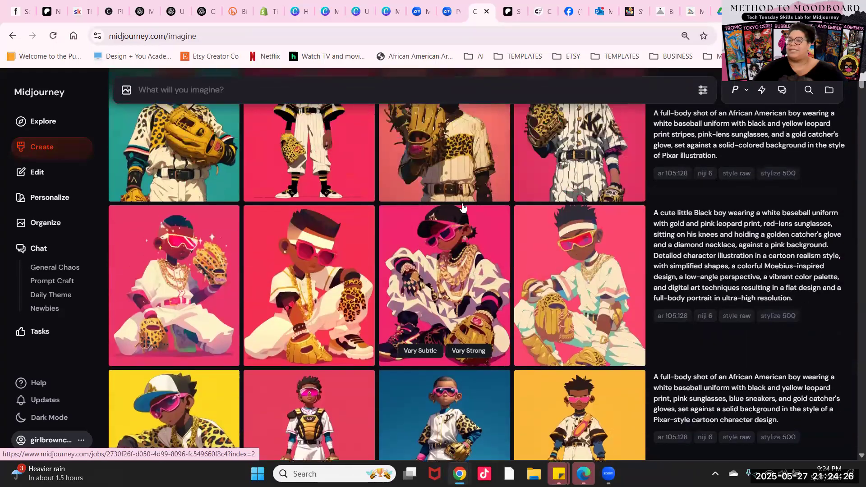
{"action": "scroll", "coordinate": [462, 208], "scroll_direction": "up", "scroll_amount": 5}
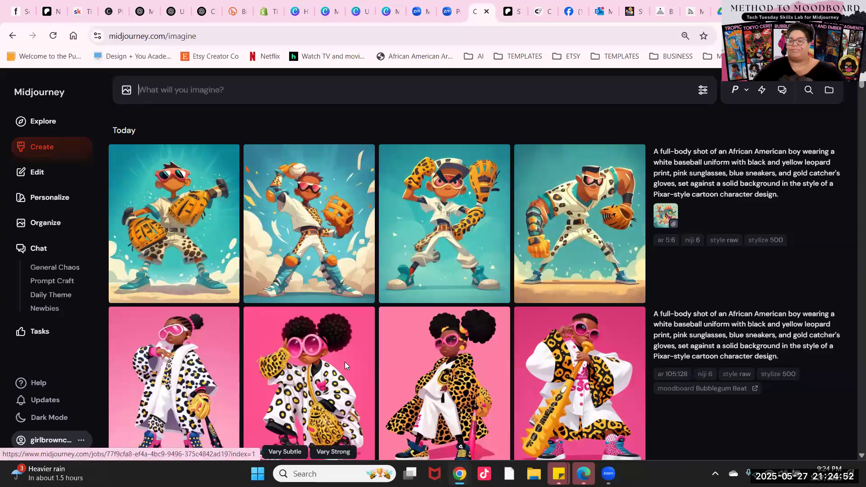
{"action": "left_click", "coordinate": [180, 226]}
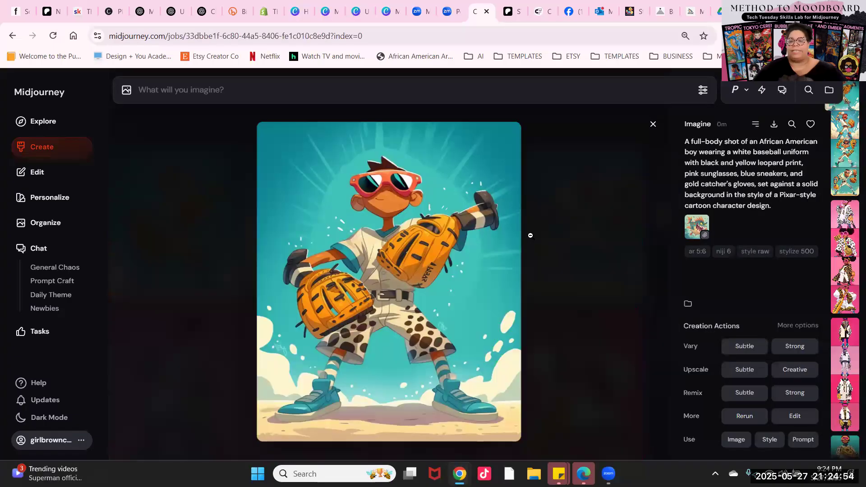
{"action": "key", "text": "Right"}
{"action": "key", "text": "Right"}
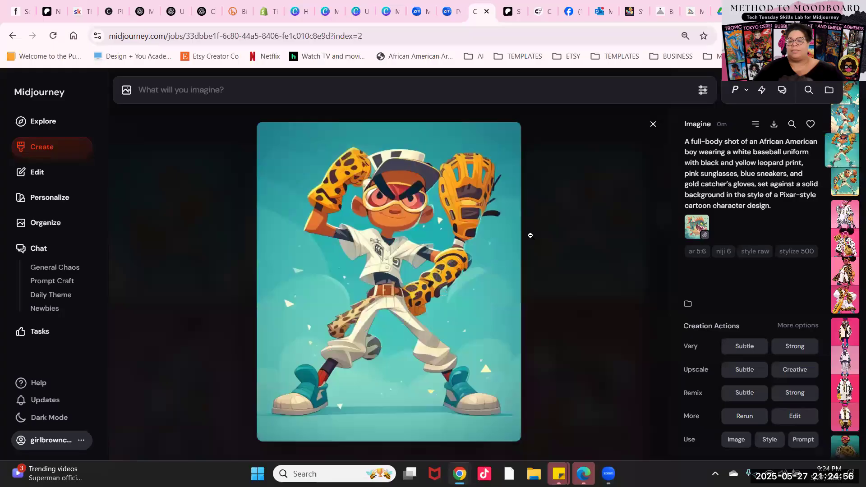
{"action": "key", "text": "Right"}
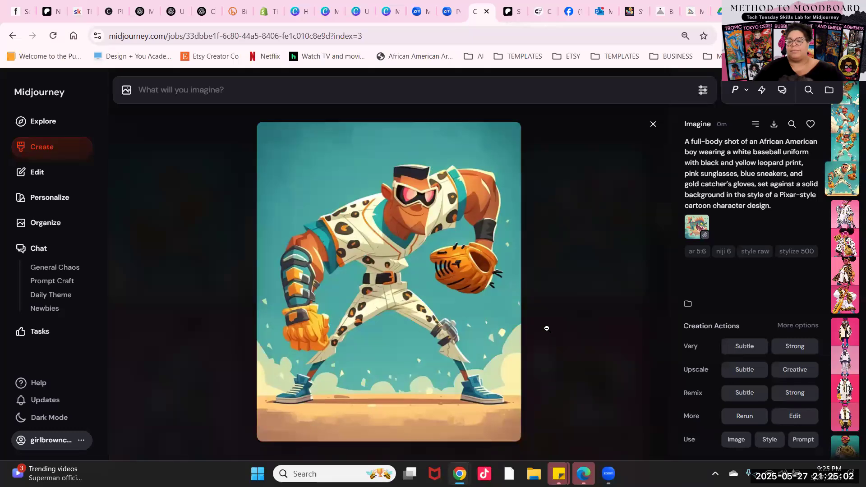
{"action": "left_click", "coordinate": [692, 223]}
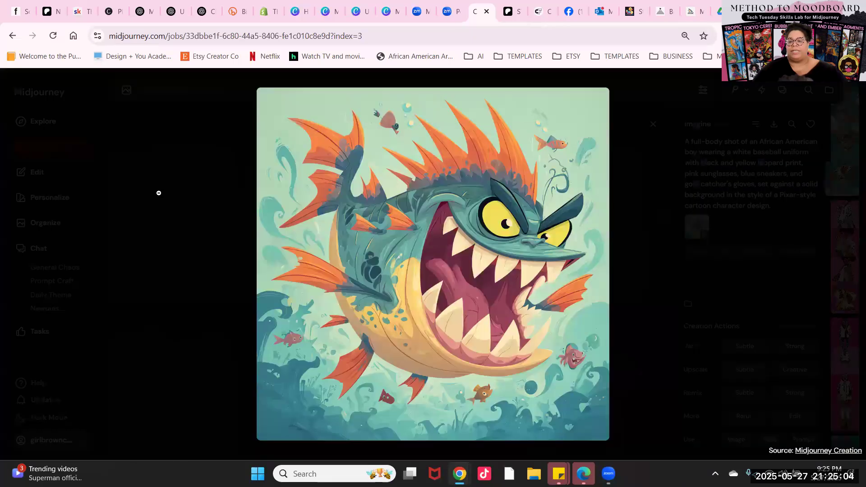
{"action": "left_click", "coordinate": [182, 216]}
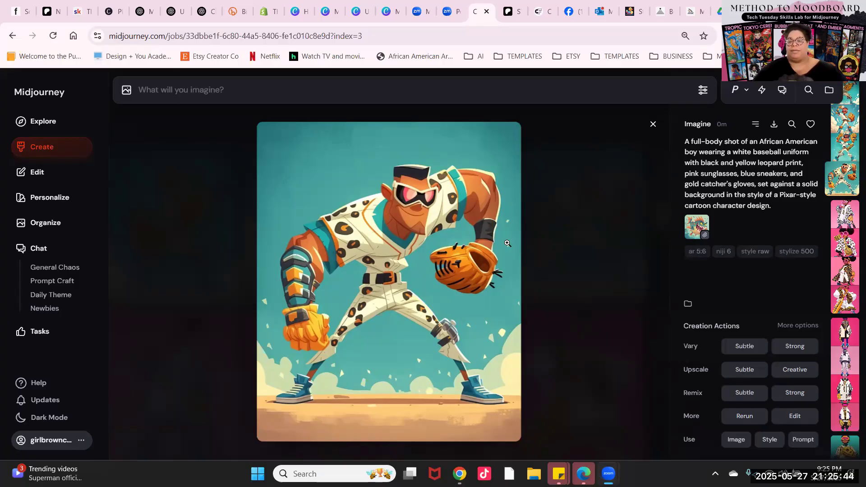
- Compare the enlarged Bubblegum Beat moodboard images with the fish style-reference result, ending on the crouching player in leopard print
{"action": "scroll", "coordinate": [533, 238], "scroll_direction": "down", "scroll_amount": 3}
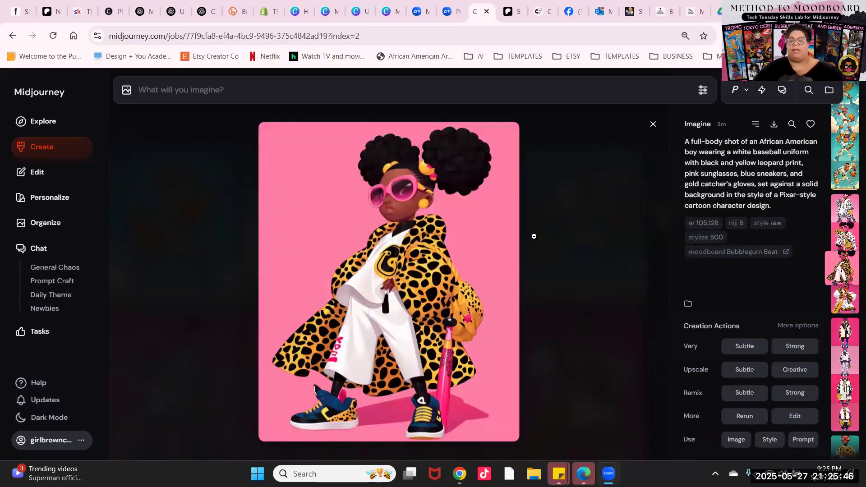
{"action": "scroll", "coordinate": [534, 237], "scroll_direction": "down", "scroll_amount": 1}
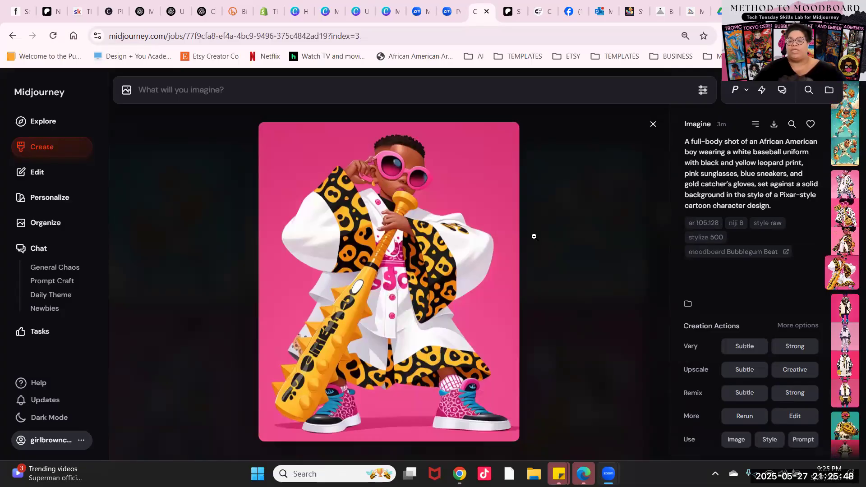
{"action": "scroll", "coordinate": [166, 204], "scroll_direction": "up", "scroll_amount": 2}
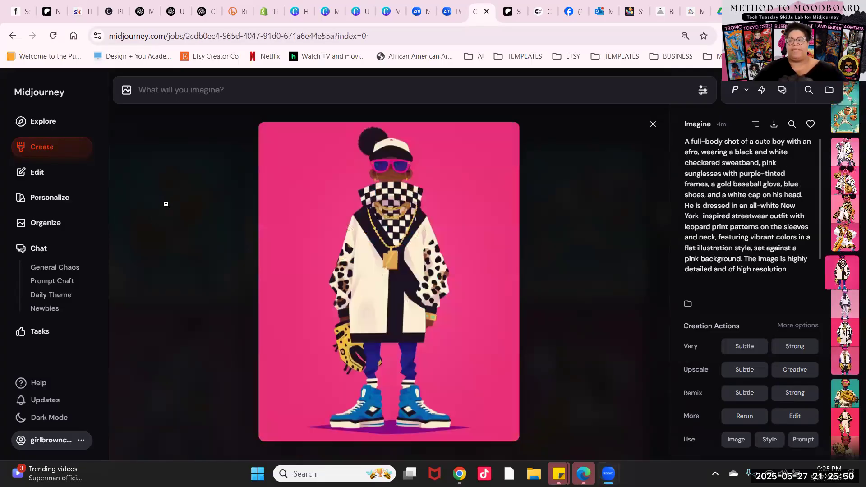
{"action": "scroll", "coordinate": [164, 201], "scroll_direction": "up", "scroll_amount": 3}
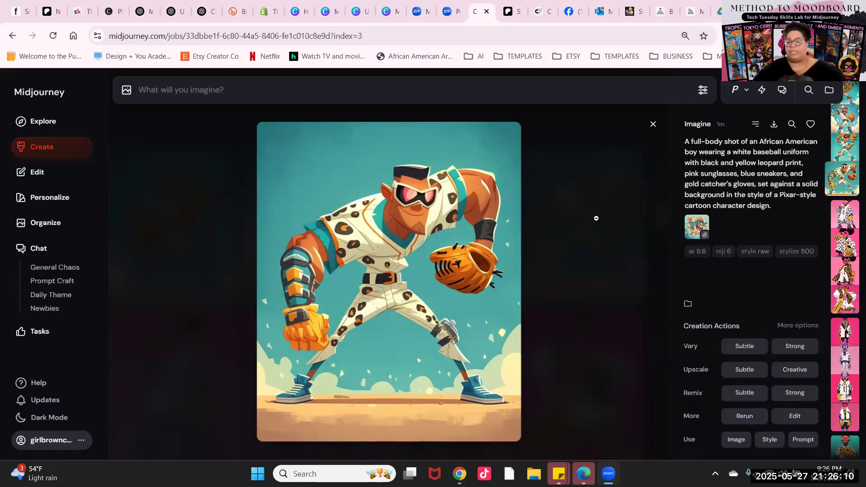
- Browse the enlarged images from the style-reference set through the moodboard and described-prompt sets, and close the enlarged view
{"action": "key", "text": "Down"}
{"action": "key", "text": "Down"}
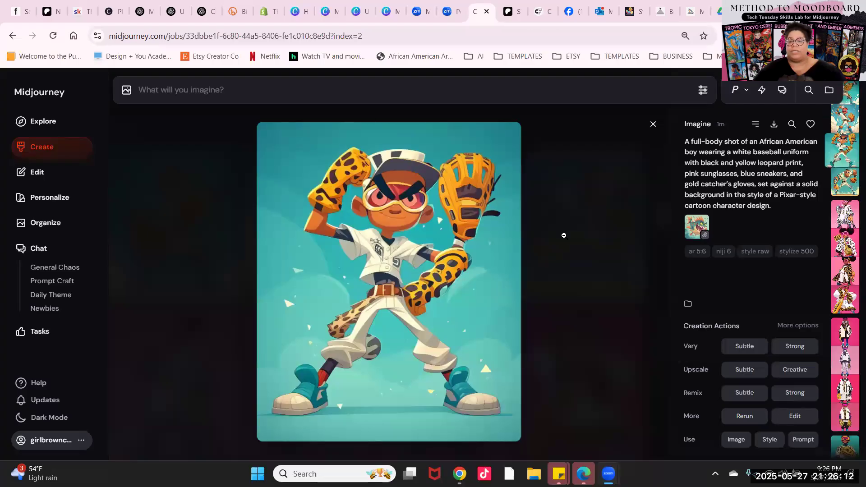
{"action": "key", "text": "Down"}
{"action": "key", "text": "Down"}
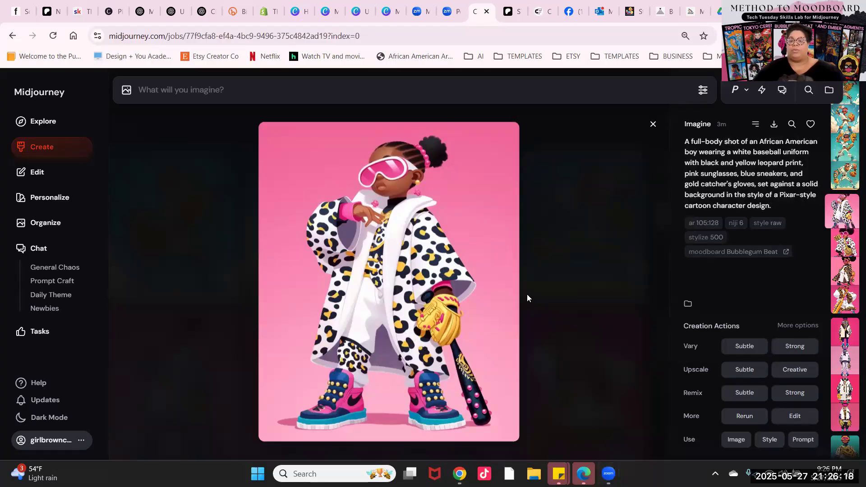
{"action": "key", "text": "Down"}
{"action": "key", "text": "Down"}
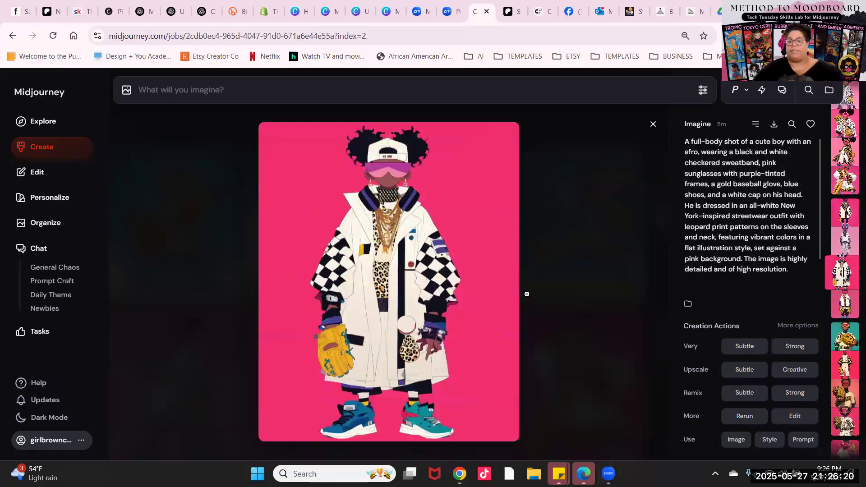
{"action": "key", "text": "Down"}
{"action": "key", "text": "Down"}
{"action": "key", "text": "Down"}
{"action": "key", "text": "Down"}
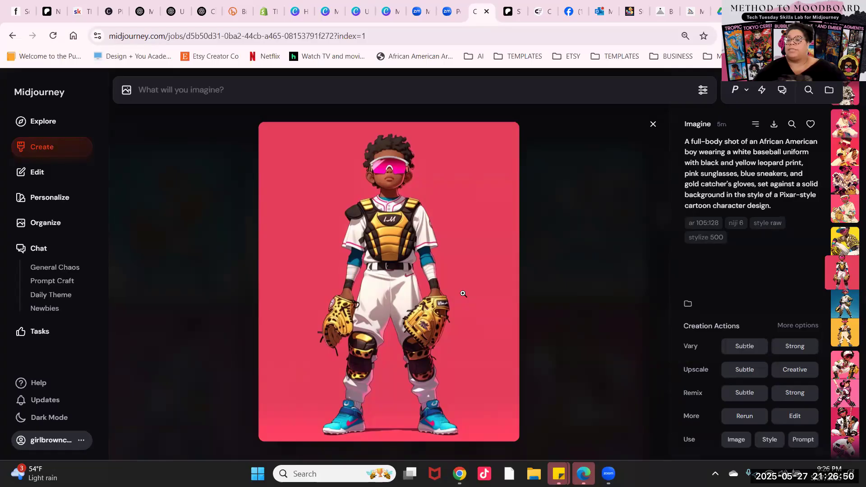
{"action": "left_click", "coordinate": [201, 167]}
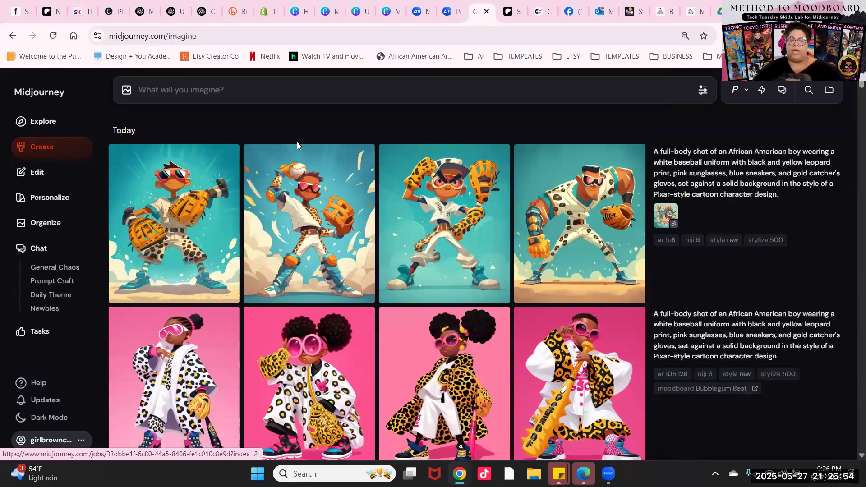
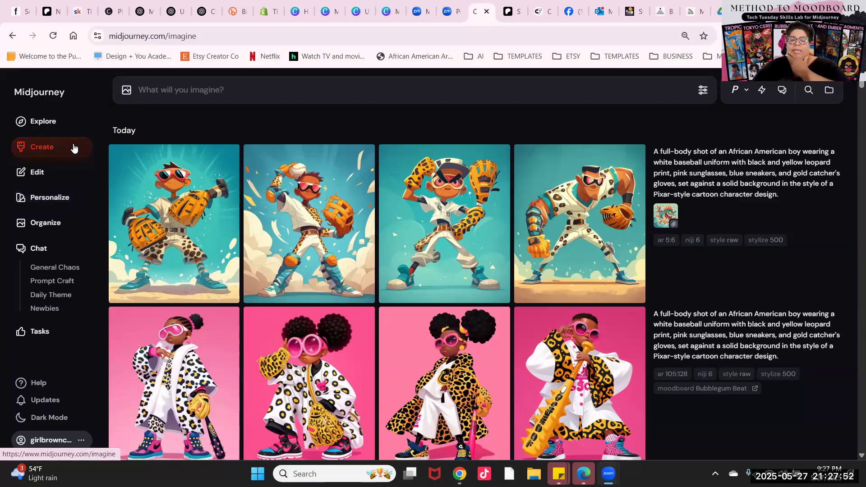
- Open the Personalize page and check the management options of the ranked profile Profile #8
{"action": "left_click", "coordinate": [54, 204]}
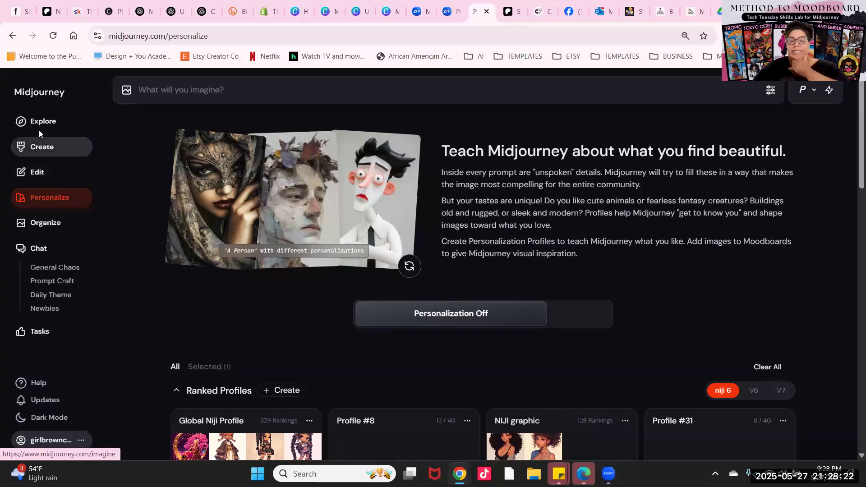
{"action": "left_click", "coordinate": [45, 147]}
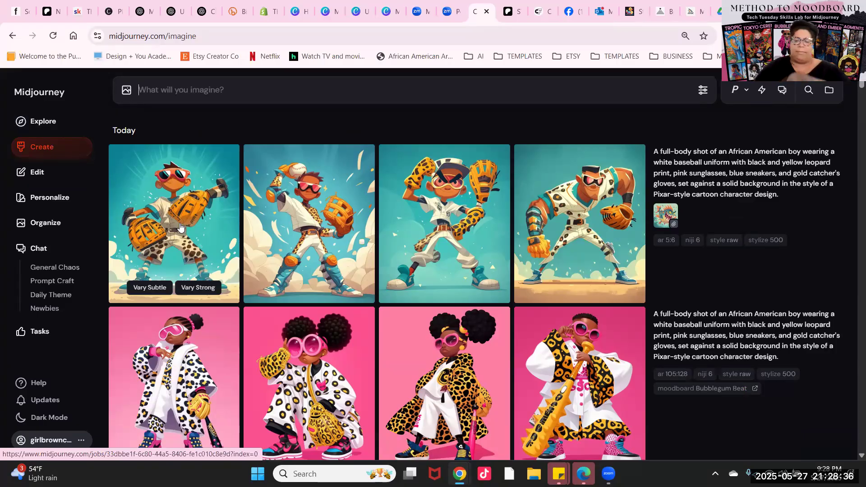
{"action": "left_click", "coordinate": [74, 201]}
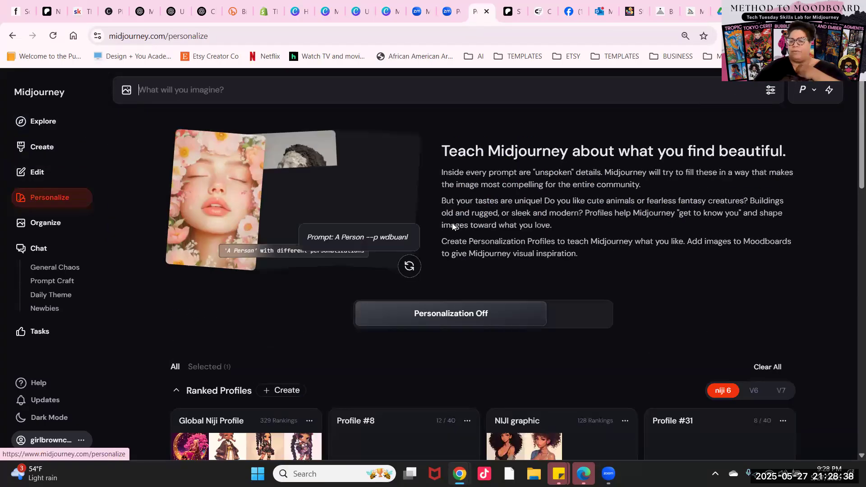
{"action": "scroll", "coordinate": [423, 363], "scroll_direction": "down", "scroll_amount": 3}
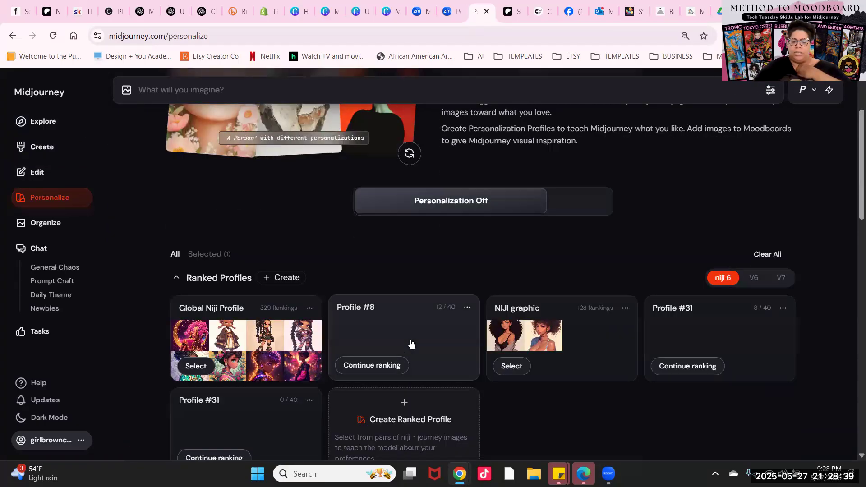
{"action": "left_click", "coordinate": [467, 309]}
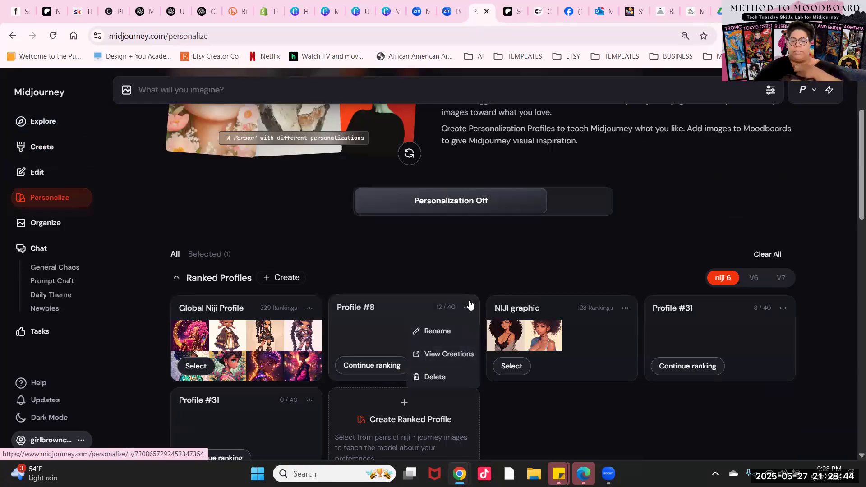
{"action": "left_click", "coordinate": [466, 308]}
- Find the My Violet moodboard among the personalization moodboards and view the creations made with it
{"action": "scroll", "coordinate": [359, 350], "scroll_direction": "down", "scroll_amount": 10}
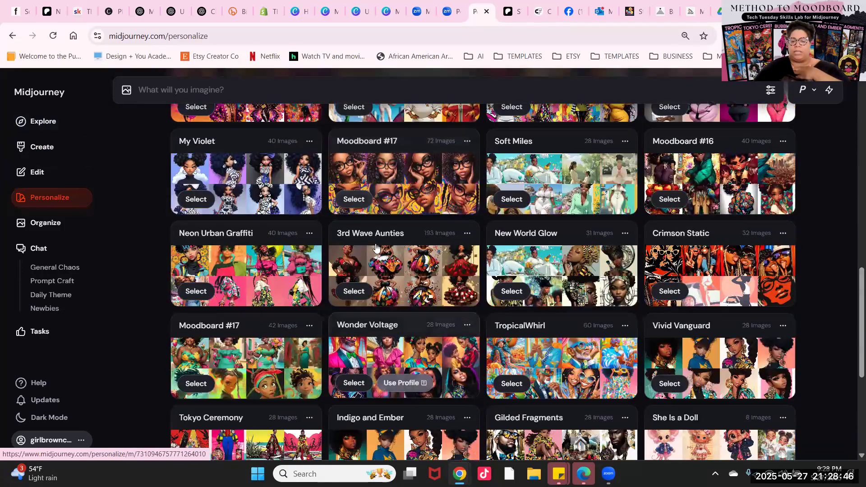
{"action": "left_click", "coordinate": [310, 141]}
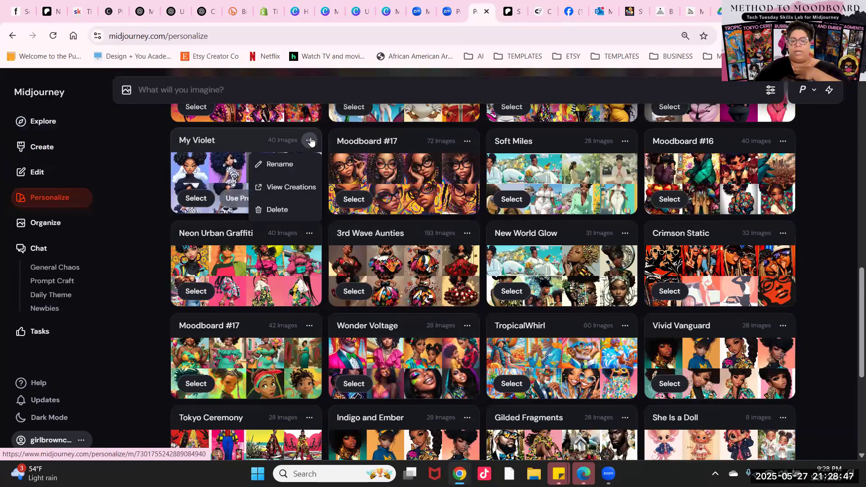
{"action": "left_click", "coordinate": [292, 189]}
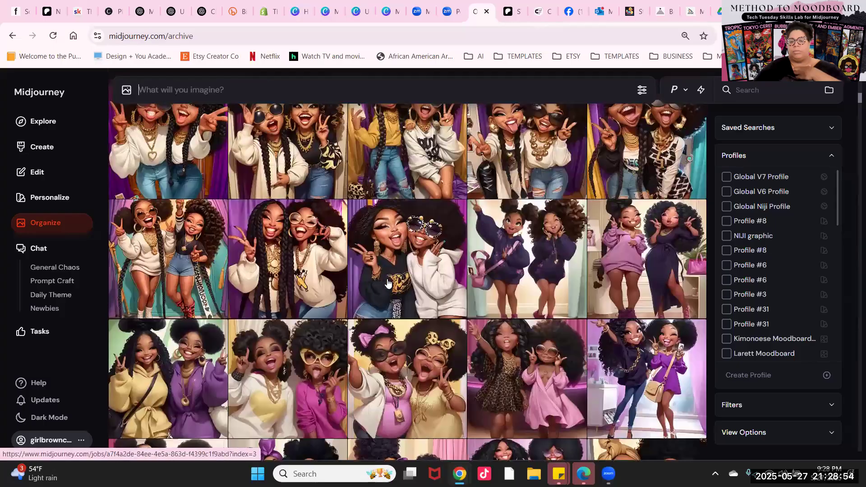
- Examine the My Violet moodboard creations by date, from the May 2025 images back through the April 2025 sets
{"action": "scroll", "coordinate": [388, 277], "scroll_direction": "down", "scroll_amount": 10}
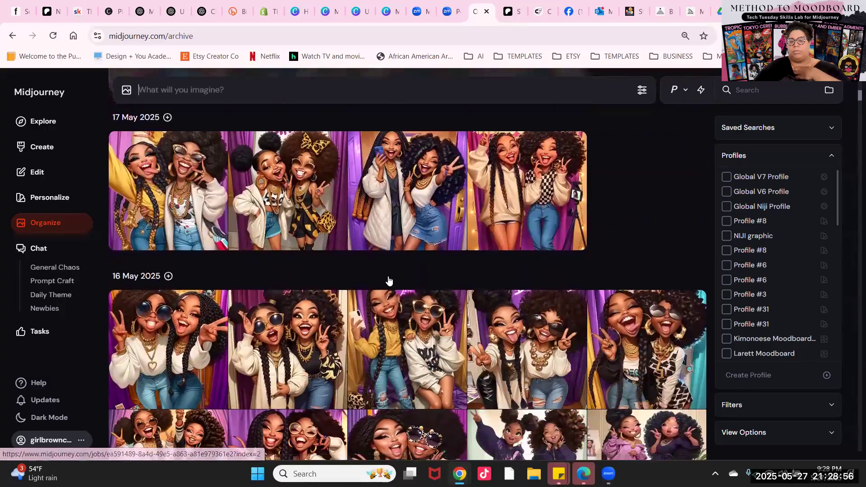
{"action": "scroll", "coordinate": [388, 281], "scroll_direction": "down", "scroll_amount": 15}
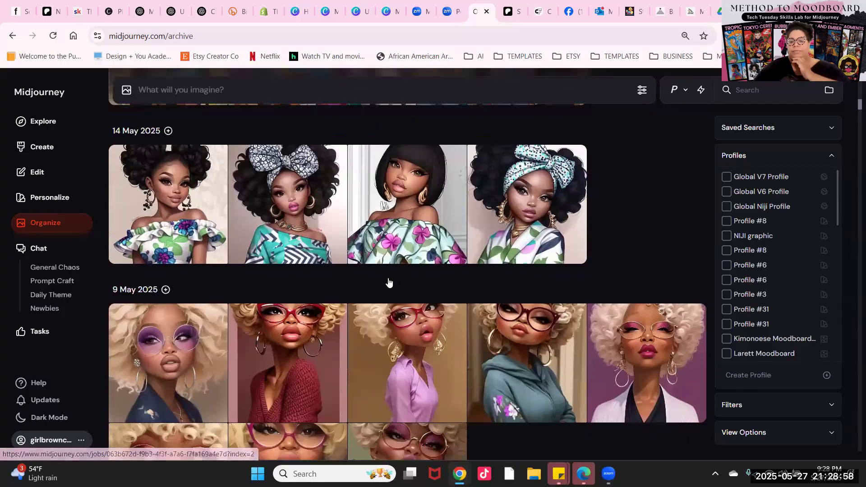
{"action": "scroll", "coordinate": [388, 282], "scroll_direction": "down", "scroll_amount": 15}
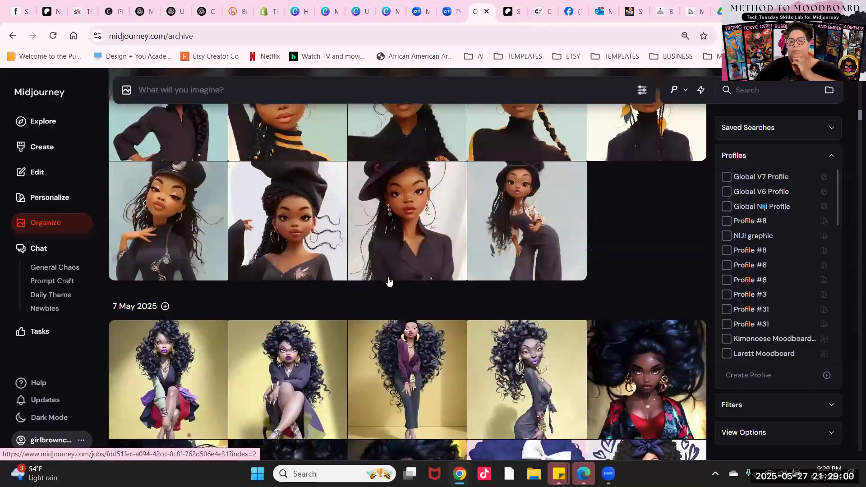
{"action": "scroll", "coordinate": [387, 279], "scroll_direction": "down", "scroll_amount": 15}
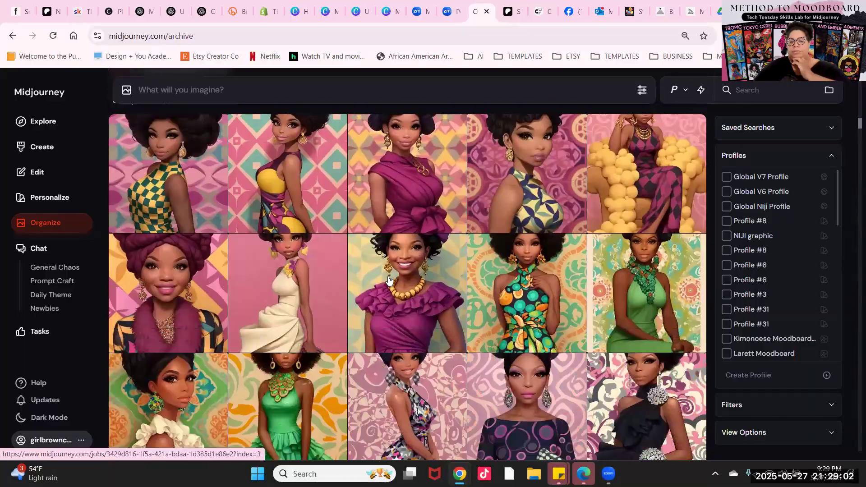
{"action": "scroll", "coordinate": [388, 280], "scroll_direction": "down", "scroll_amount": 15}
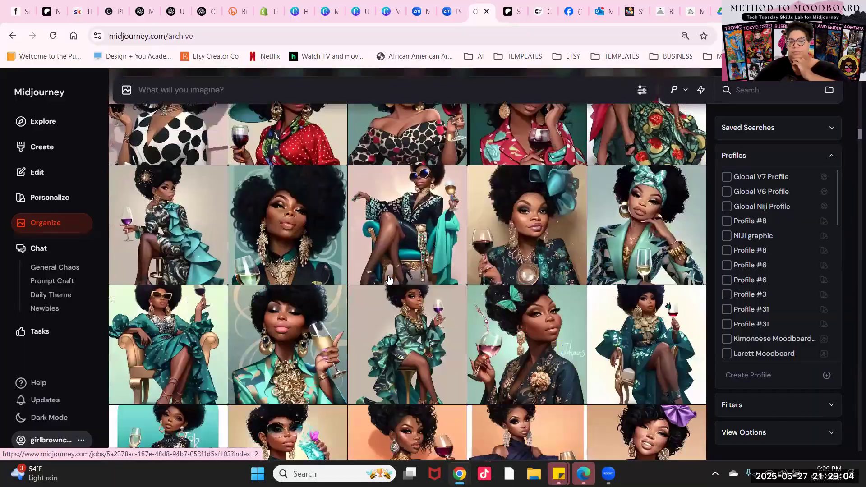
{"action": "scroll", "coordinate": [388, 280], "scroll_direction": "down", "scroll_amount": 15}
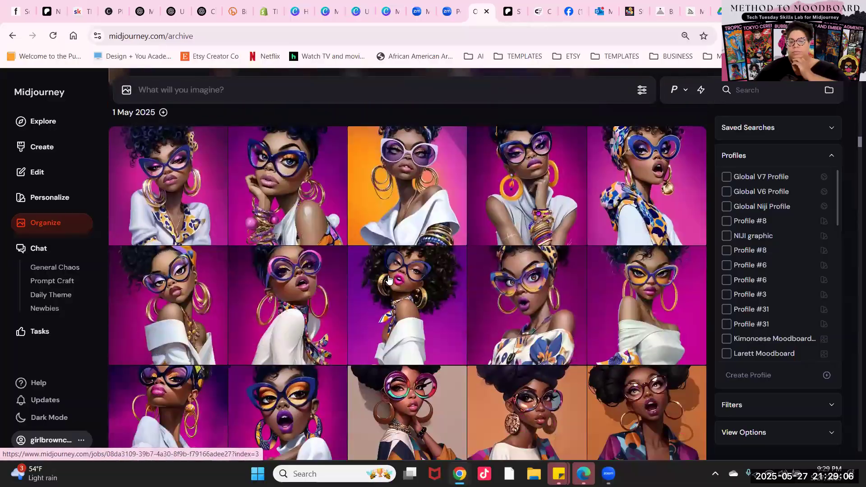
{"action": "scroll", "coordinate": [387, 280], "scroll_direction": "down", "scroll_amount": 15}
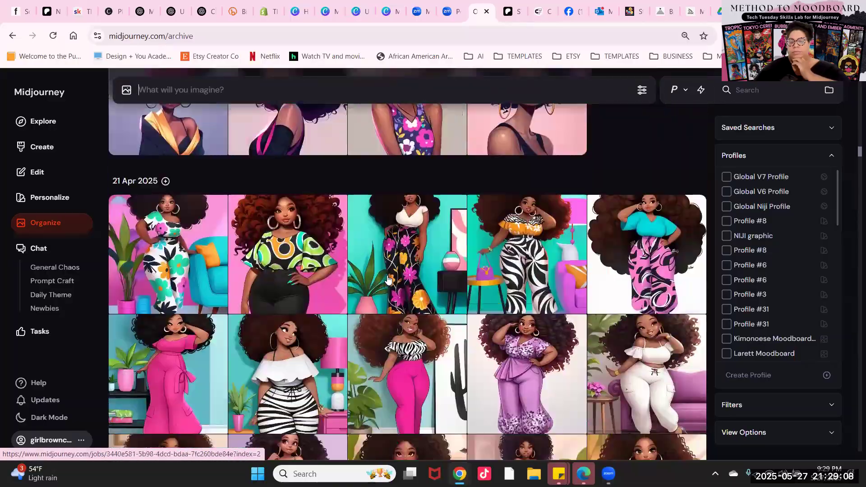
{"action": "scroll", "coordinate": [388, 280], "scroll_direction": "down", "scroll_amount": 15}
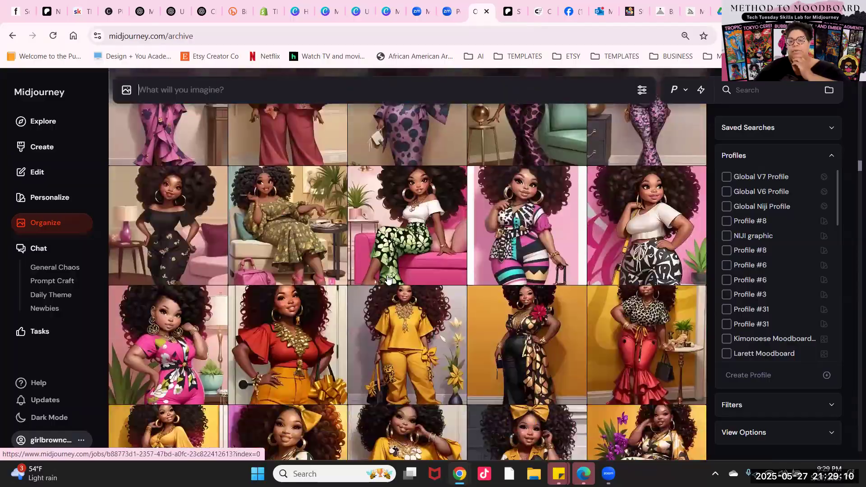
{"action": "scroll", "coordinate": [388, 280], "scroll_direction": "down", "scroll_amount": 15}
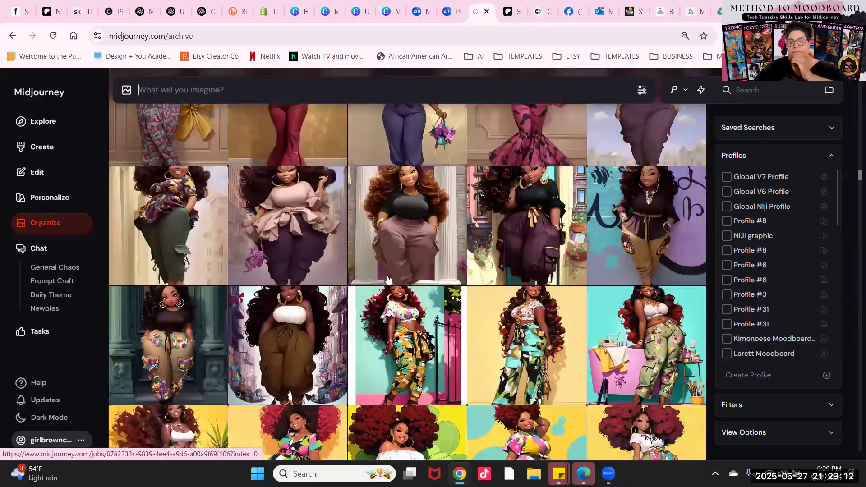
{"action": "scroll", "coordinate": [388, 278], "scroll_direction": "down", "scroll_amount": 15}
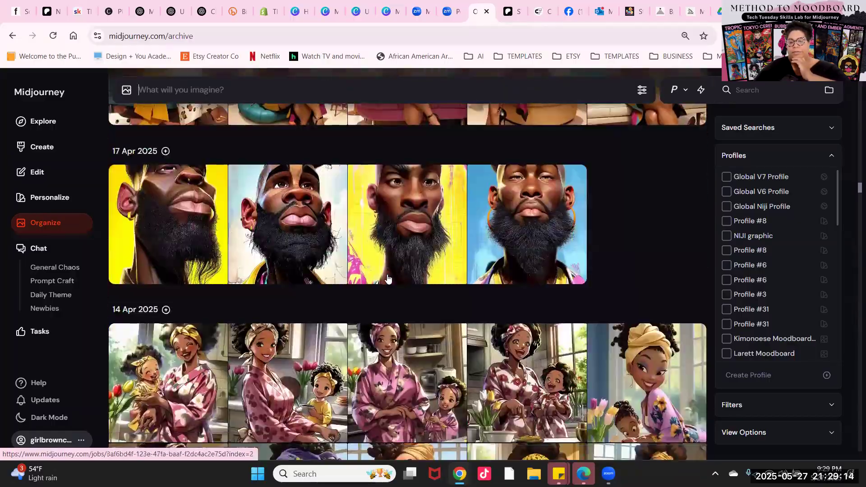
{"action": "scroll", "coordinate": [388, 278], "scroll_direction": "down", "scroll_amount": 15}
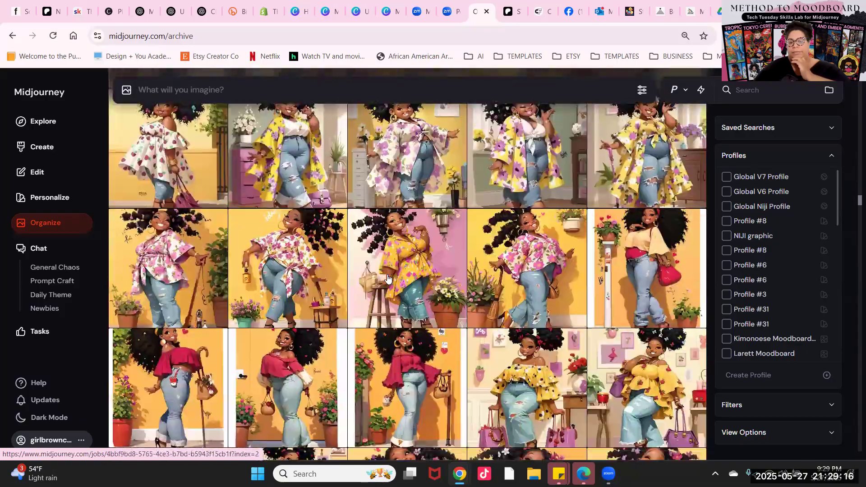
{"action": "scroll", "coordinate": [387, 278], "scroll_direction": "down", "scroll_amount": 15}
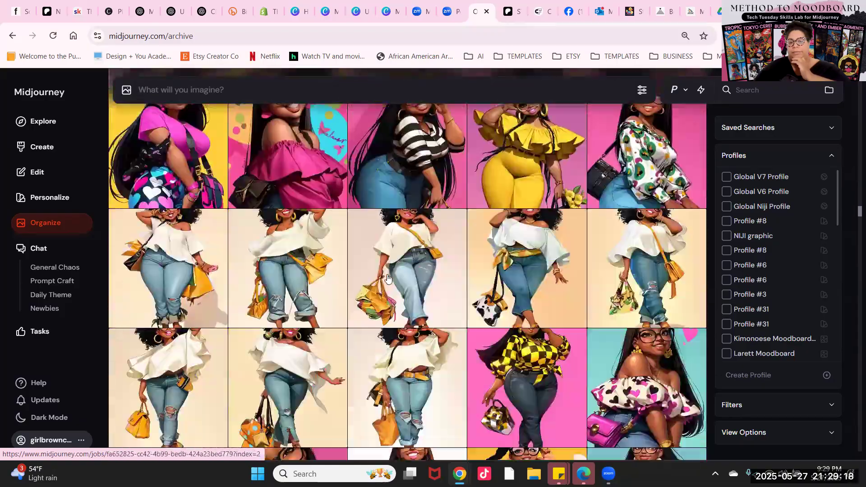
{"action": "scroll", "coordinate": [388, 279], "scroll_direction": "down", "scroll_amount": 1}
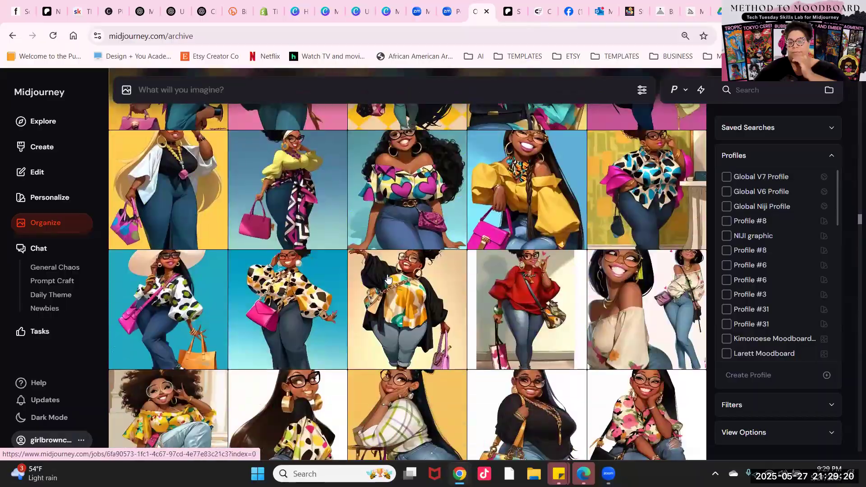
{"action": "scroll", "coordinate": [388, 279], "scroll_direction": "down", "scroll_amount": 4}
{"action": "scroll", "coordinate": [388, 279], "scroll_direction": "down", "scroll_amount": 15}
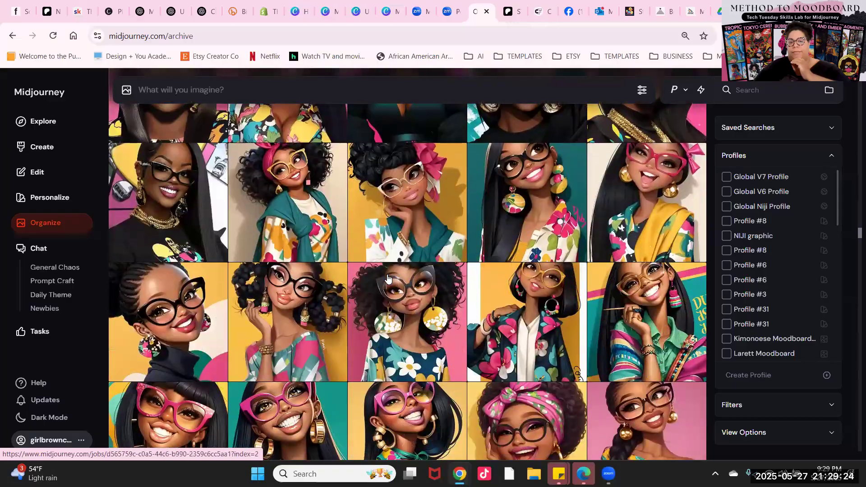
{"action": "scroll", "coordinate": [388, 279], "scroll_direction": "down", "scroll_amount": 15}
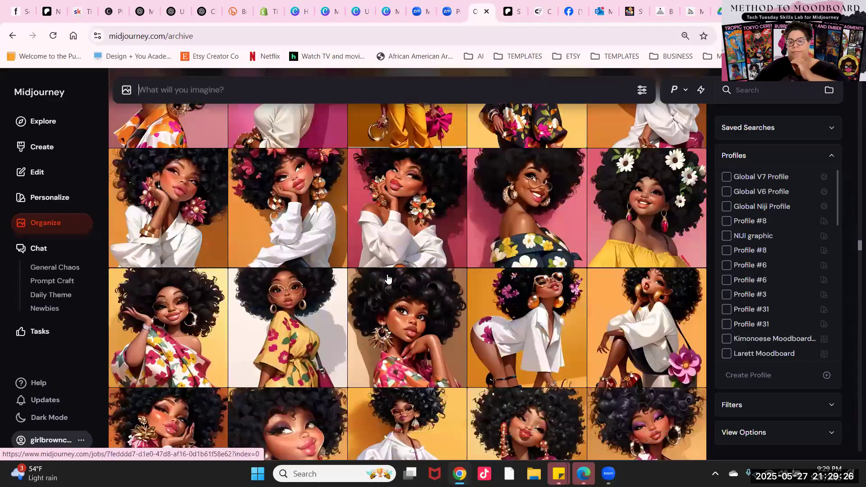
{"action": "scroll", "coordinate": [388, 279], "scroll_direction": "down", "scroll_amount": 15}
{"action": "scroll", "coordinate": [388, 279], "scroll_direction": "down", "scroll_amount": 5}
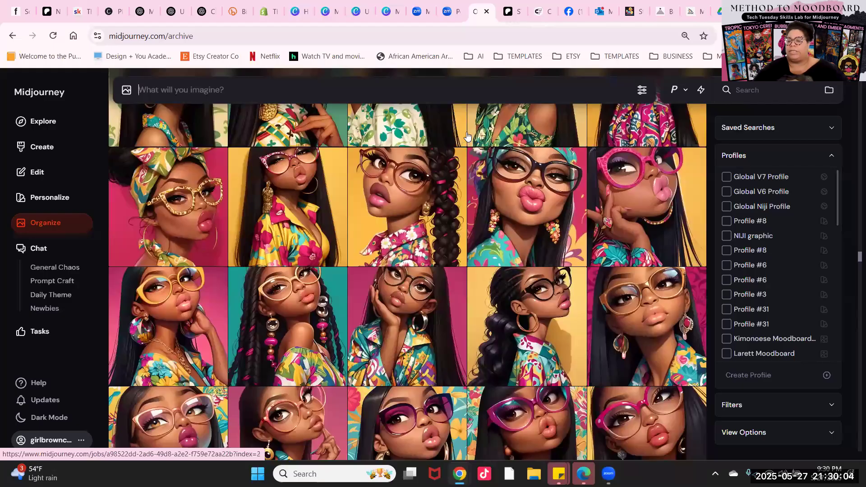
- Enlarge the My Violet image of the woman in a dark top against teal to check its prompt and parameters, and close it
{"action": "scroll", "coordinate": [468, 171], "scroll_direction": "down", "scroll_amount": 5}
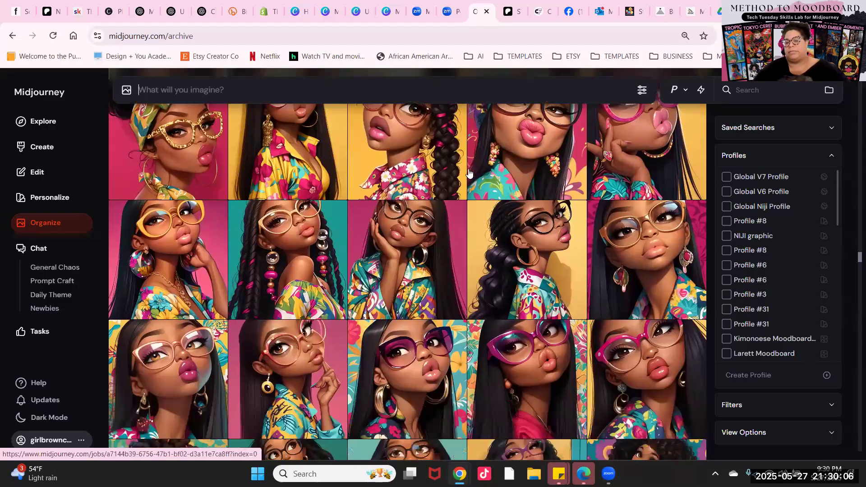
{"action": "scroll", "coordinate": [468, 172], "scroll_direction": "down", "scroll_amount": 15}
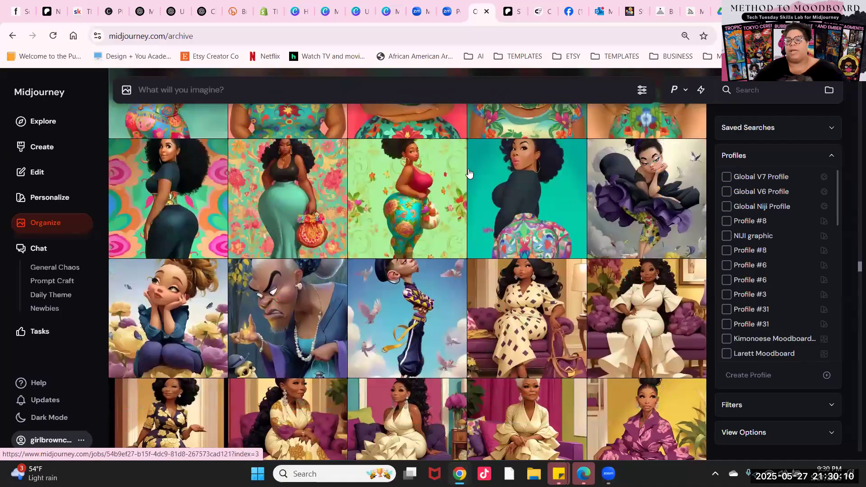
{"action": "left_click", "coordinate": [469, 172]}
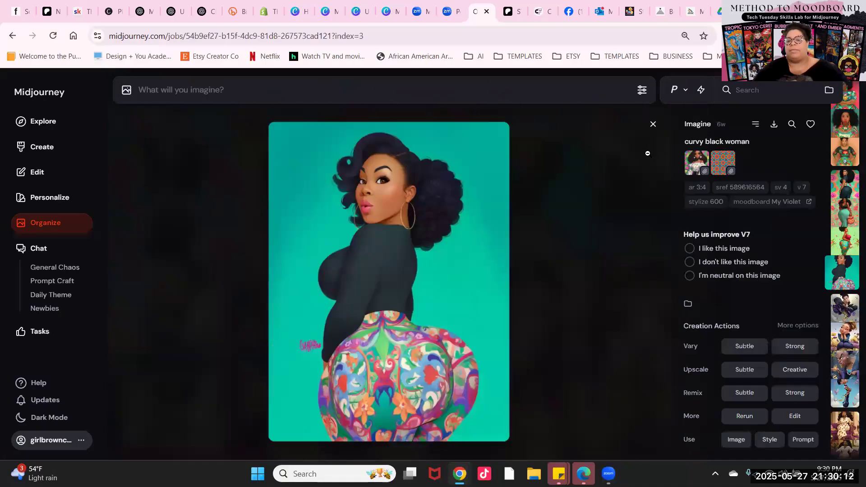
{"action": "left_click", "coordinate": [172, 177]}
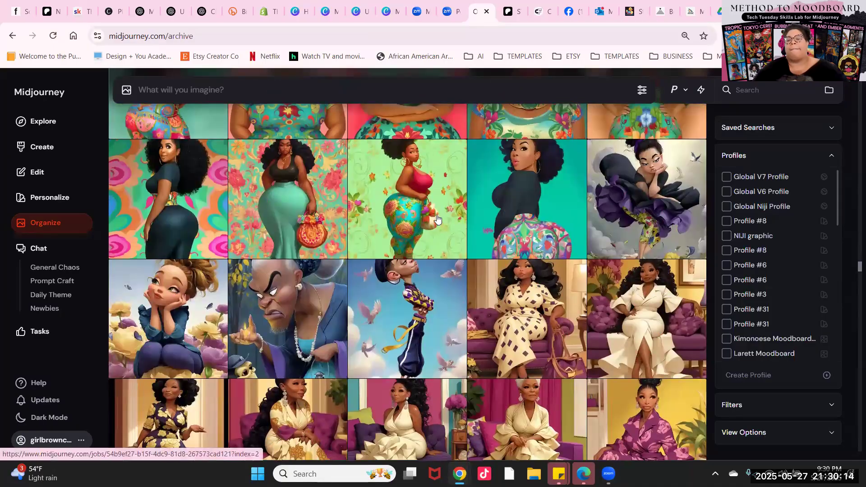
- Review the newer My Violet portraits of women with large glasses, statement earrings and floral outfits for their shared style
{"action": "scroll", "coordinate": [437, 219], "scroll_direction": "up", "scroll_amount": 5}
{"action": "scroll", "coordinate": [438, 219], "scroll_direction": "up", "scroll_amount": 7}
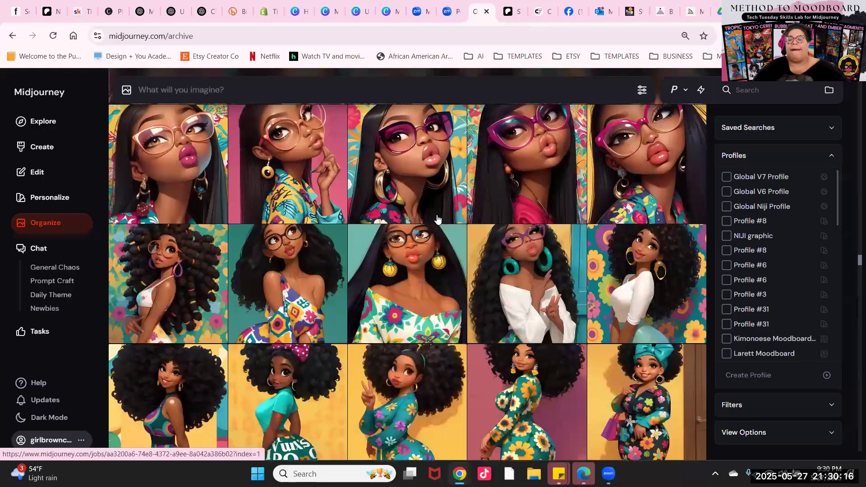
{"action": "scroll", "coordinate": [437, 219], "scroll_direction": "up", "scroll_amount": 10}
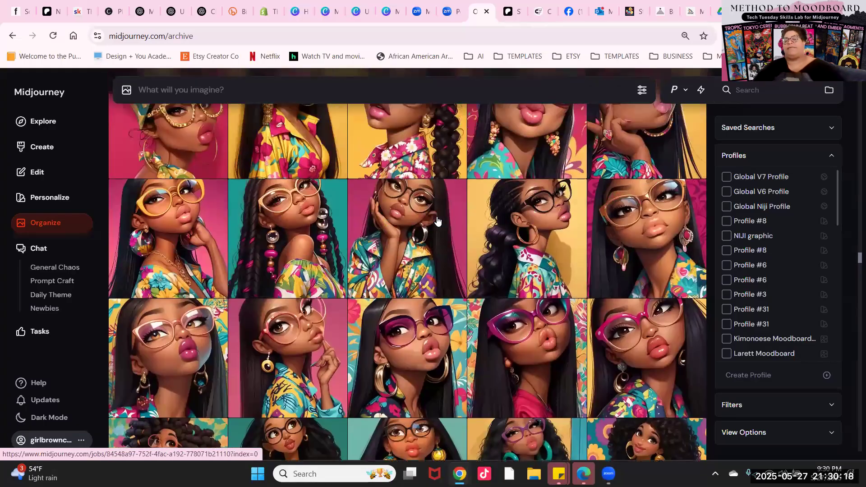
{"action": "scroll", "coordinate": [437, 227], "scroll_direction": "up", "scroll_amount": 4}
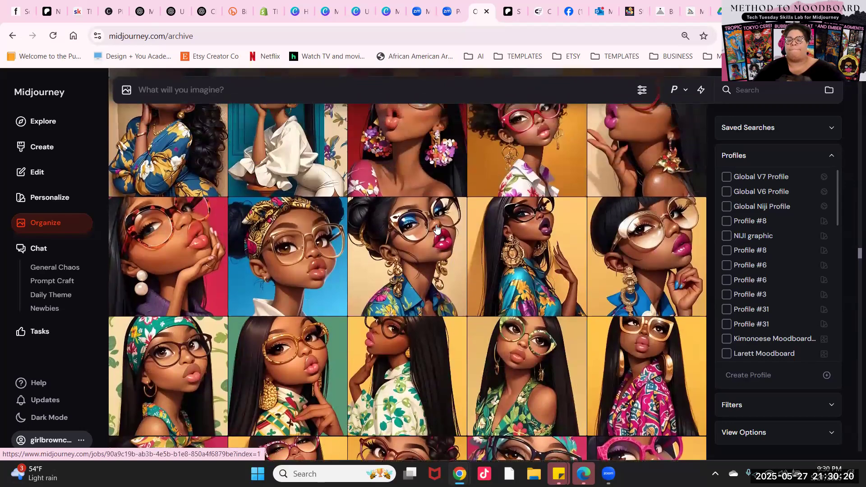
{"action": "scroll", "coordinate": [437, 229], "scroll_direction": "down", "scroll_amount": 1}
{"action": "scroll", "coordinate": [437, 229], "scroll_direction": "up", "scroll_amount": 5}
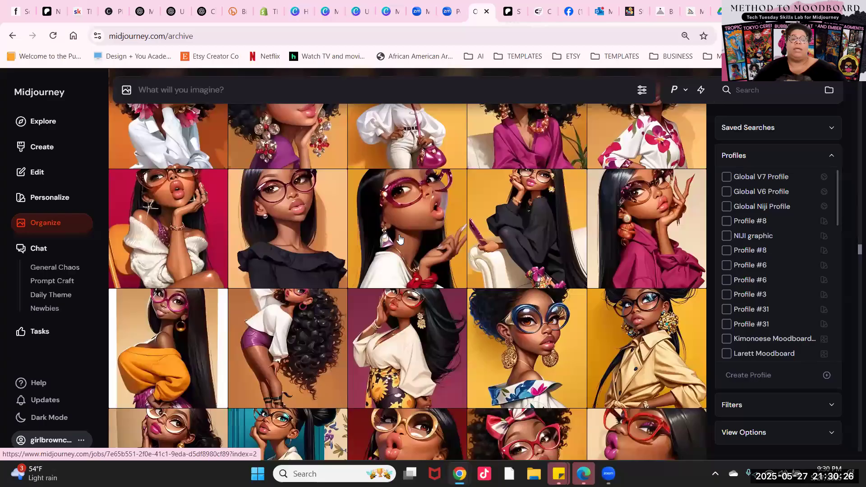
{"action": "scroll", "coordinate": [399, 239], "scroll_direction": "up", "scroll_amount": 4}
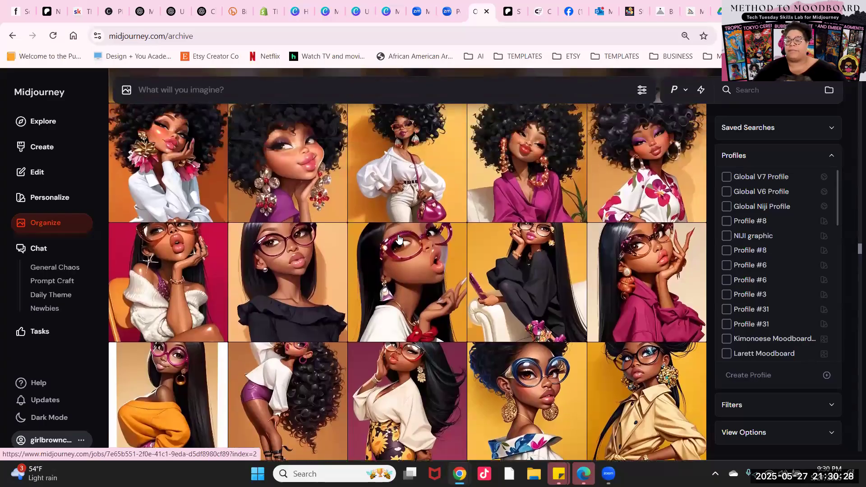
{"action": "scroll", "coordinate": [399, 239], "scroll_direction": "up", "scroll_amount": 6}
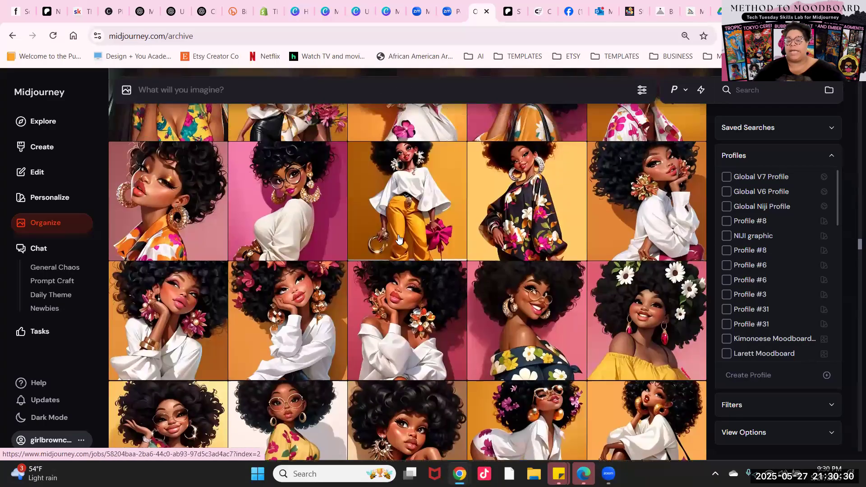
{"action": "scroll", "coordinate": [399, 239], "scroll_direction": "down", "scroll_amount": 10}
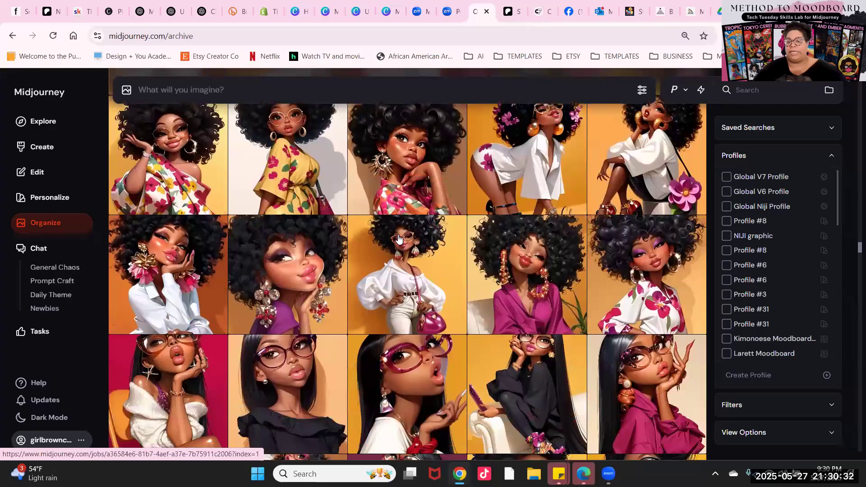
- Enlarge the My Violet portrait of the woman in the teal floral headscarf and compare its prompt, image references and parameters with neighbouring portraits
{"action": "scroll", "coordinate": [398, 239], "scroll_direction": "down", "scroll_amount": 2}
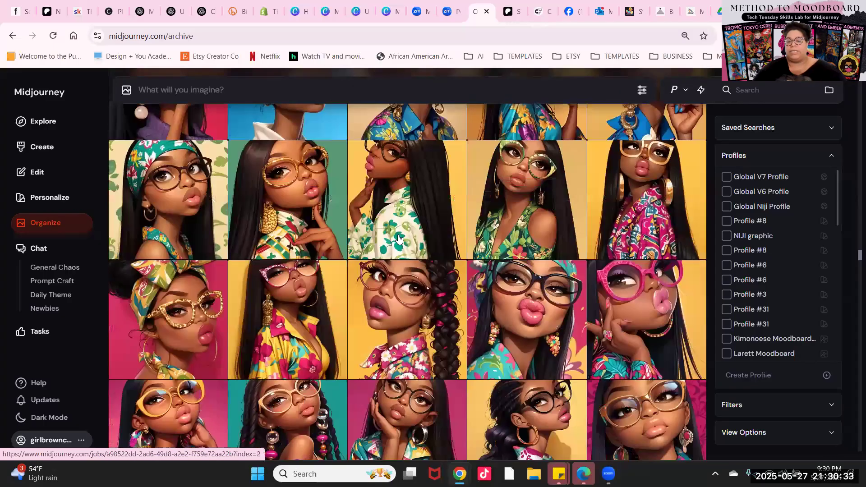
{"action": "left_click", "coordinate": [457, 297]}
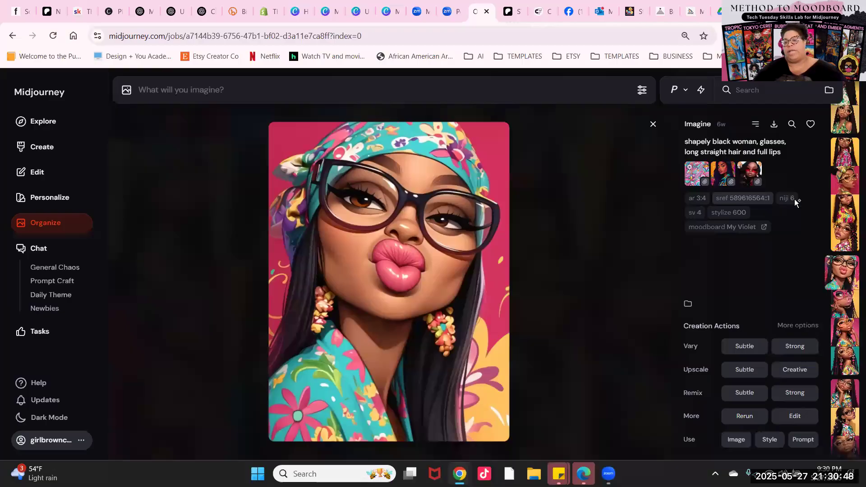
{"action": "scroll", "coordinate": [582, 251], "scroll_direction": "down", "scroll_amount": 1}
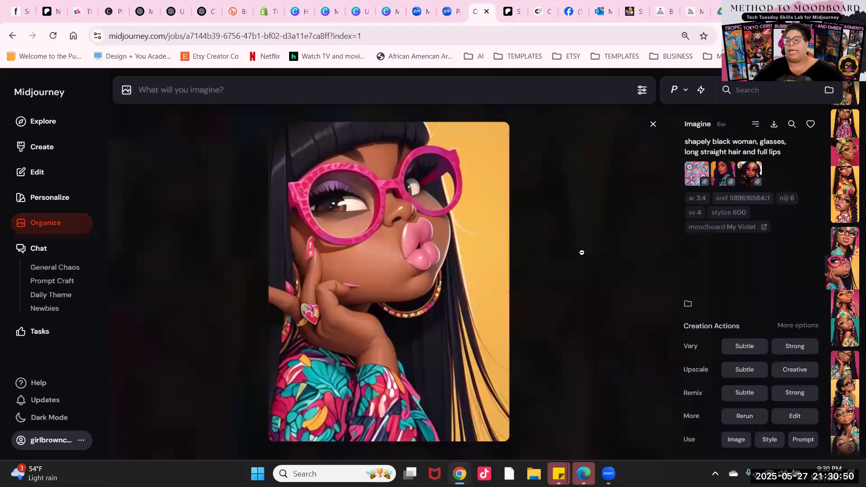
{"action": "scroll", "coordinate": [581, 252], "scroll_direction": "up", "scroll_amount": 3}
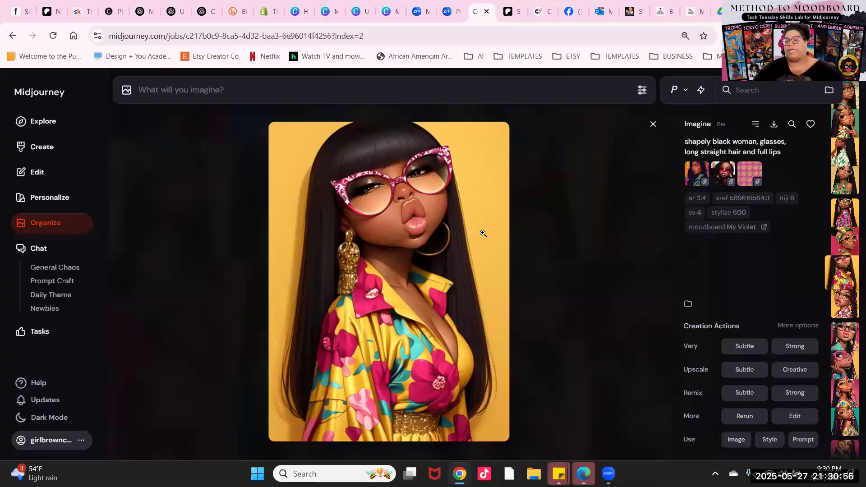
{"action": "scroll", "coordinate": [483, 233], "scroll_direction": "down", "scroll_amount": 2}
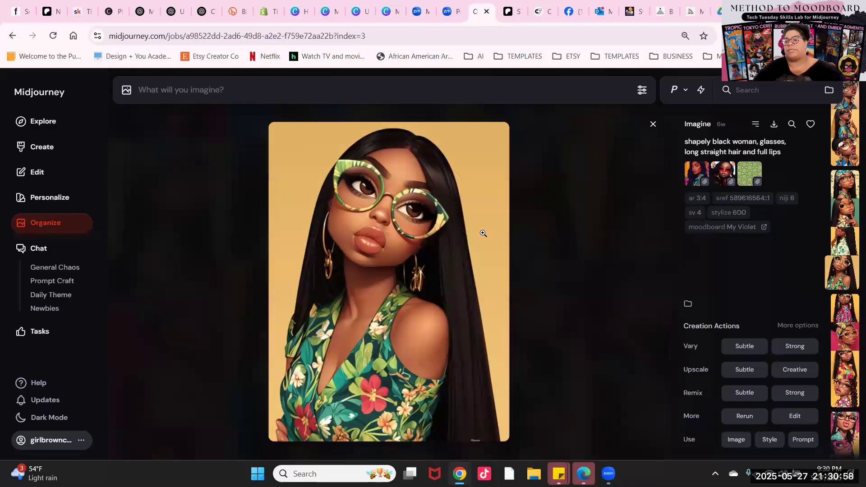
{"action": "scroll", "coordinate": [483, 233], "scroll_direction": "up", "scroll_amount": 1}
{"action": "scroll", "coordinate": [484, 234], "scroll_direction": "down", "scroll_amount": 2}
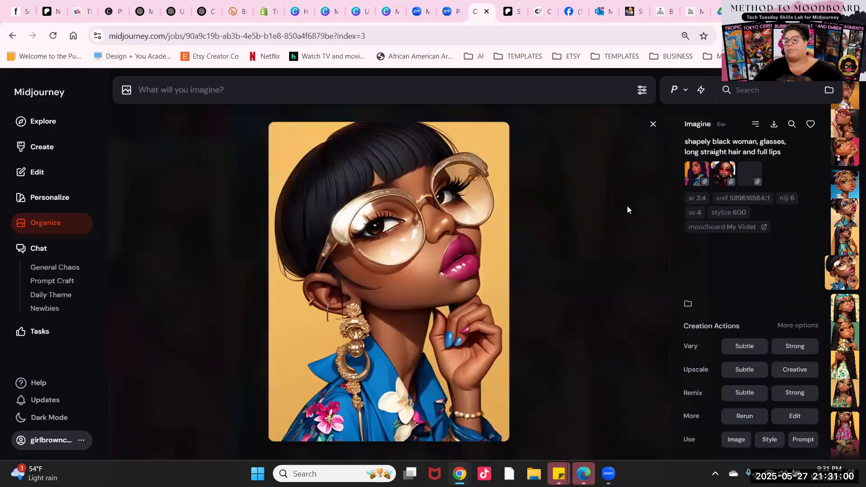
- Compare the prompts and image references of the enlarged newer My Violet images, including the full-body illustrations with glasses and voluminous afros
{"action": "scroll", "coordinate": [549, 251], "scroll_direction": "up", "scroll_amount": 3}
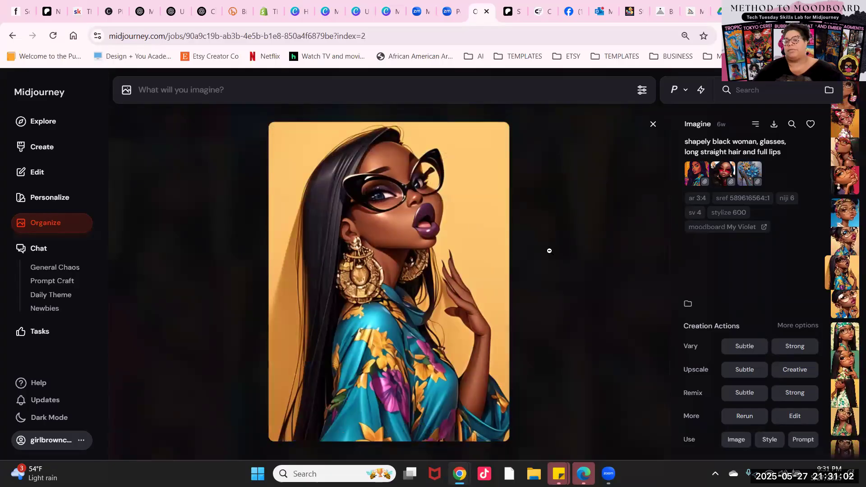
{"action": "scroll", "coordinate": [549, 250], "scroll_direction": "up", "scroll_amount": 2}
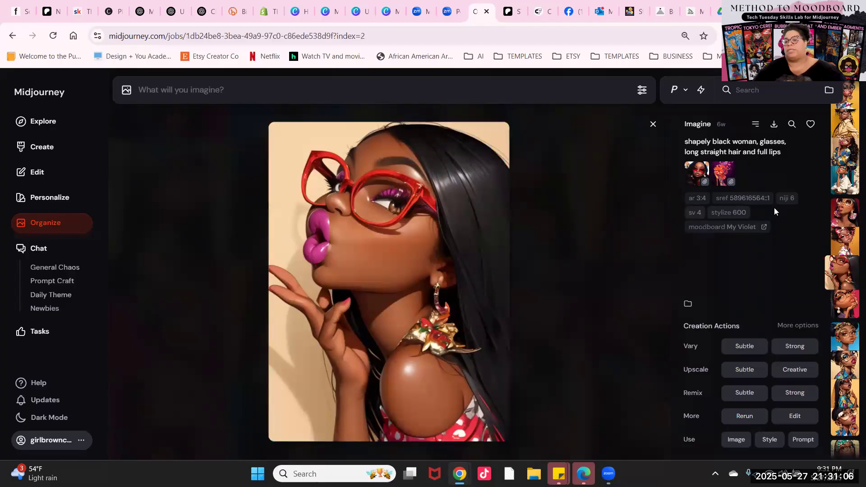
{"action": "scroll", "coordinate": [557, 269], "scroll_direction": "up", "scroll_amount": 2}
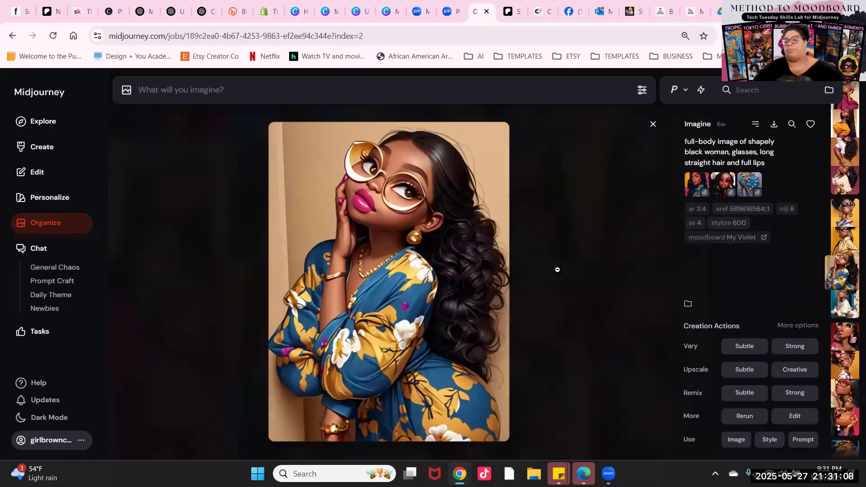
{"action": "scroll", "coordinate": [558, 269], "scroll_direction": "up", "scroll_amount": 2}
{"action": "scroll", "coordinate": [557, 269], "scroll_direction": "up", "scroll_amount": 4}
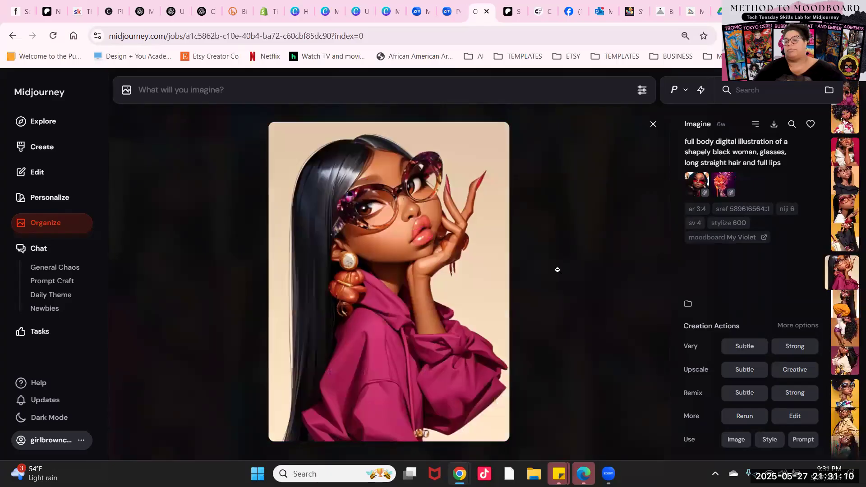
{"action": "scroll", "coordinate": [557, 269], "scroll_direction": "up", "scroll_amount": 2}
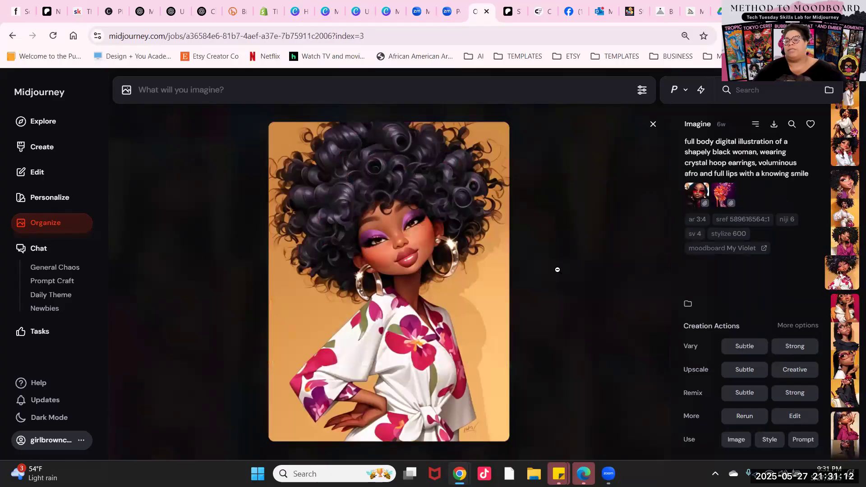
{"action": "scroll", "coordinate": [558, 269], "scroll_direction": "up", "scroll_amount": 1}
{"action": "scroll", "coordinate": [558, 269], "scroll_direction": "up", "scroll_amount": 4}
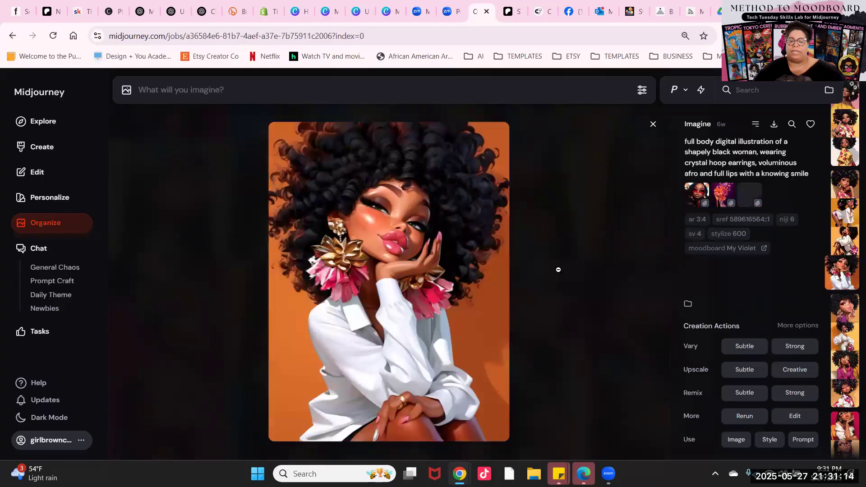
{"action": "scroll", "coordinate": [558, 270], "scroll_direction": "up", "scroll_amount": 5}
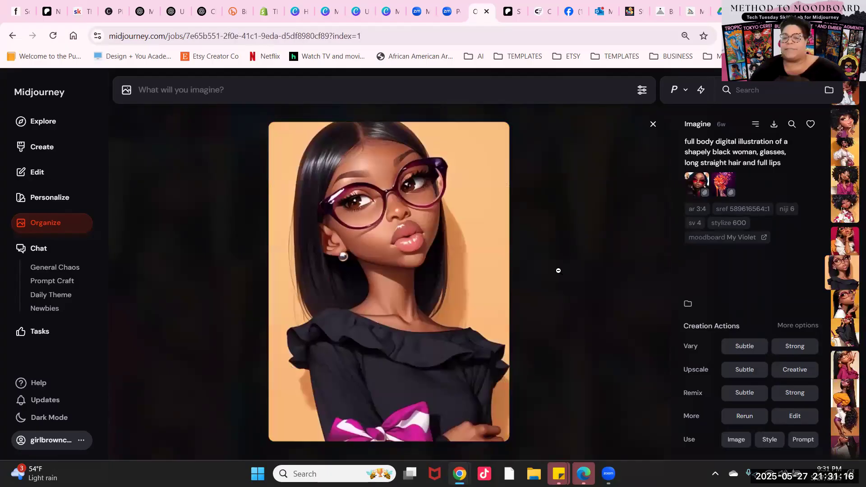
{"action": "scroll", "coordinate": [557, 271], "scroll_direction": "up", "scroll_amount": 4}
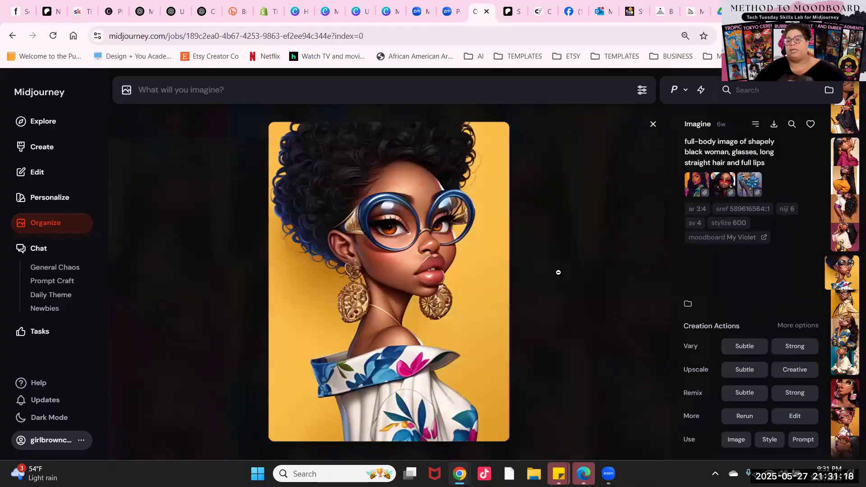
{"action": "scroll", "coordinate": [558, 272], "scroll_direction": "up", "scroll_amount": 3}
- Examine the enlarged older My Violet images and their references, from the glasses portraits back to the "curvy black woman" set
{"action": "scroll", "coordinate": [557, 272], "scroll_direction": "down", "scroll_amount": 3}
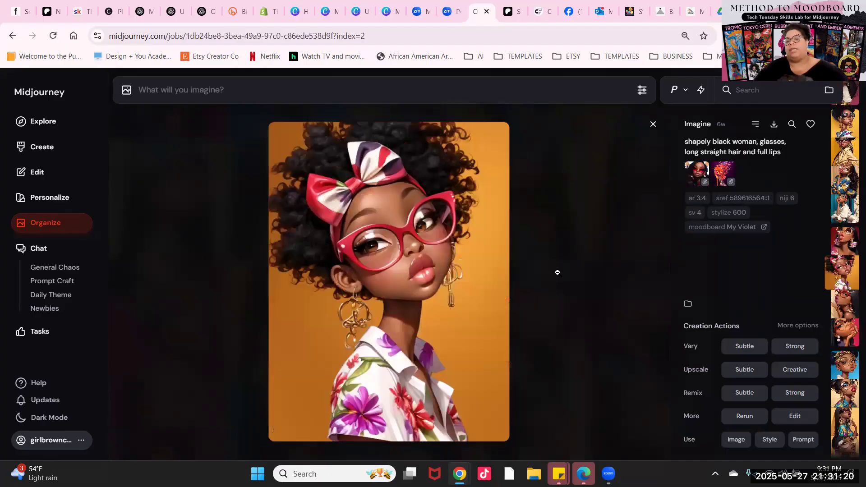
{"action": "scroll", "coordinate": [557, 272], "scroll_direction": "down", "scroll_amount": 2}
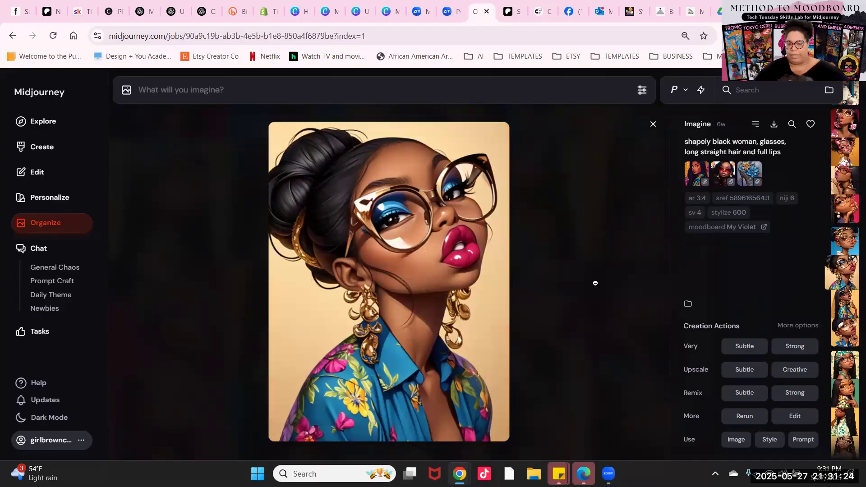
{"action": "scroll", "coordinate": [402, 282], "scroll_direction": "down", "scroll_amount": 4}
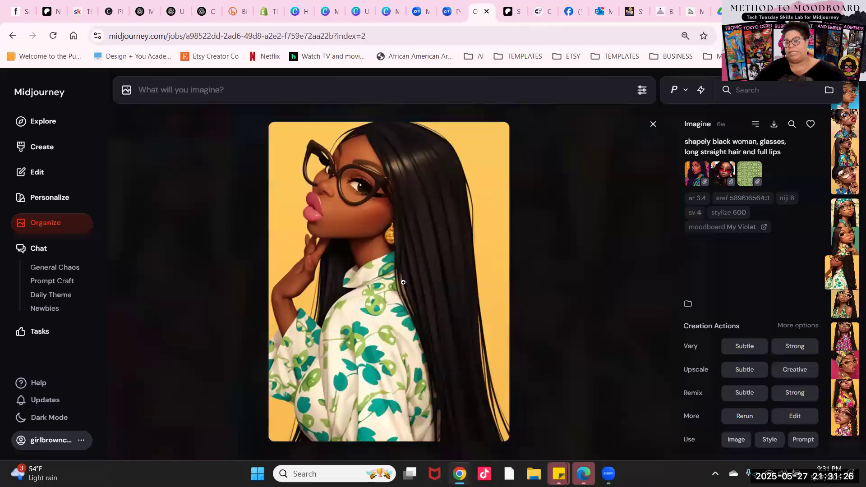
{"action": "scroll", "coordinate": [403, 282], "scroll_direction": "down", "scroll_amount": 1}
{"action": "scroll", "coordinate": [403, 282], "scroll_direction": "down", "scroll_amount": 4}
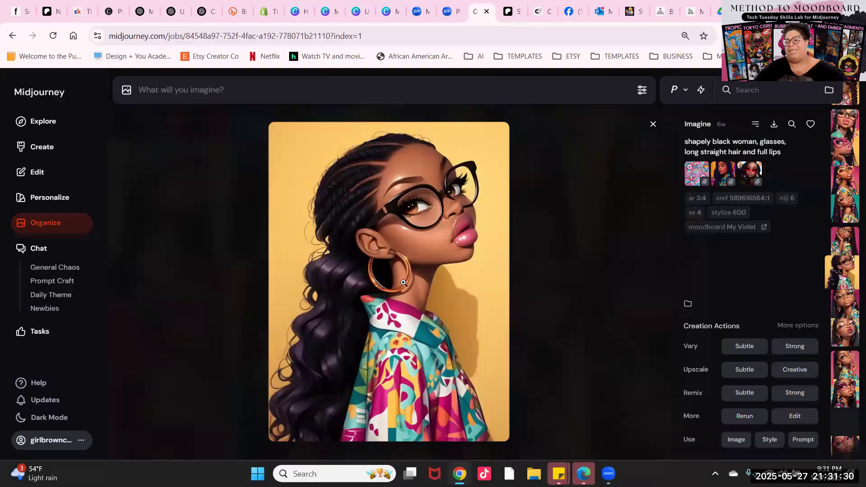
{"action": "scroll", "coordinate": [403, 283], "scroll_direction": "down", "scroll_amount": 4}
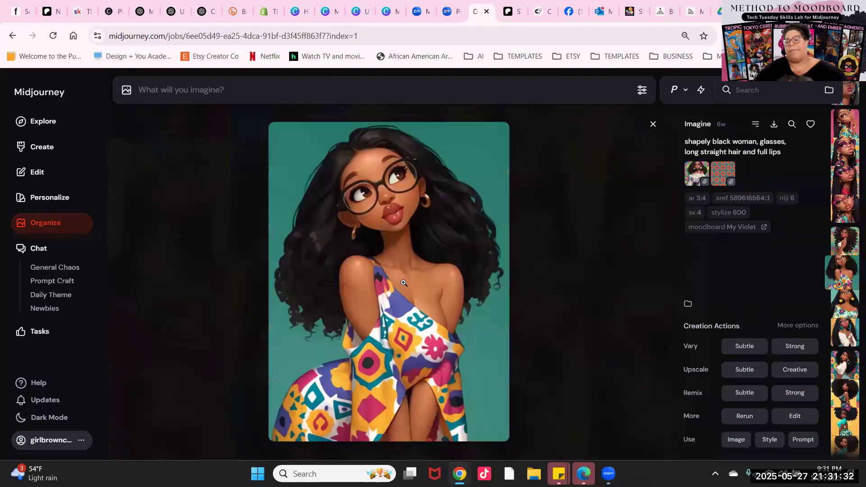
{"action": "scroll", "coordinate": [403, 282], "scroll_direction": "down", "scroll_amount": 4}
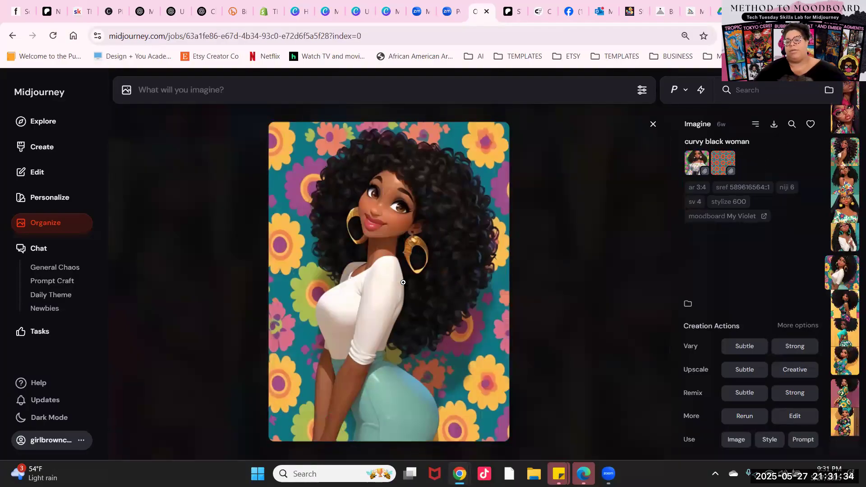
- Review the enlarged images from the "curvy black woman" set forward to the yellow floral shirt portrait, and close the enlarged view
{"action": "scroll", "coordinate": [403, 282], "scroll_direction": "up", "scroll_amount": 4}
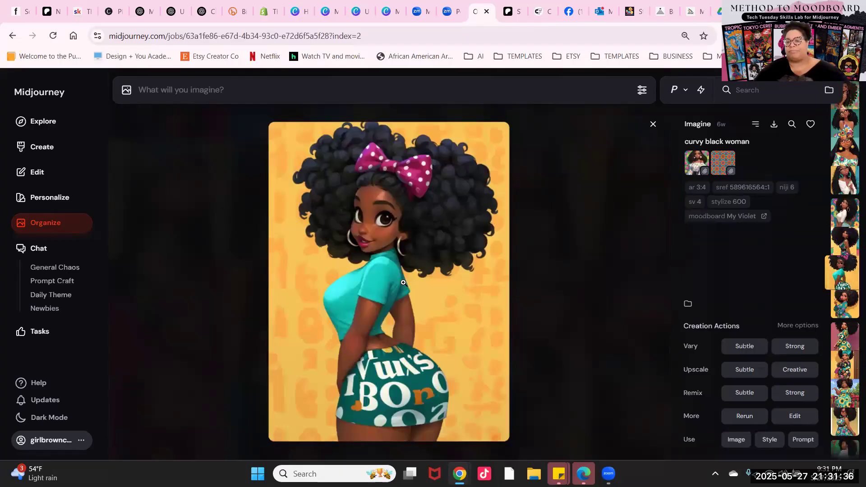
{"action": "scroll", "coordinate": [403, 282], "scroll_direction": "up", "scroll_amount": 4}
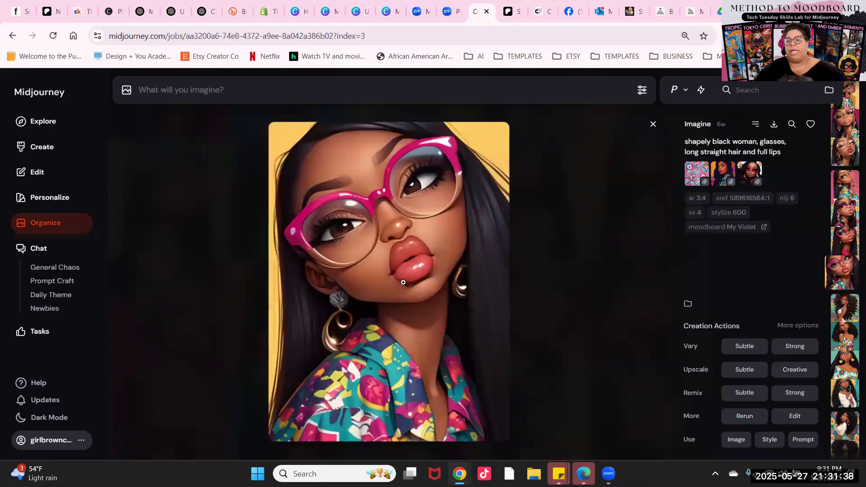
{"action": "scroll", "coordinate": [403, 282], "scroll_direction": "up", "scroll_amount": 4}
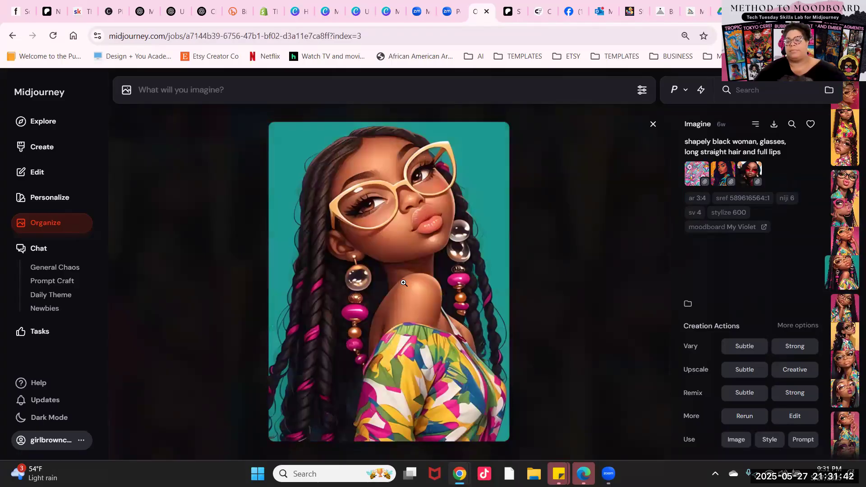
{"action": "scroll", "coordinate": [403, 282], "scroll_direction": "up", "scroll_amount": 2}
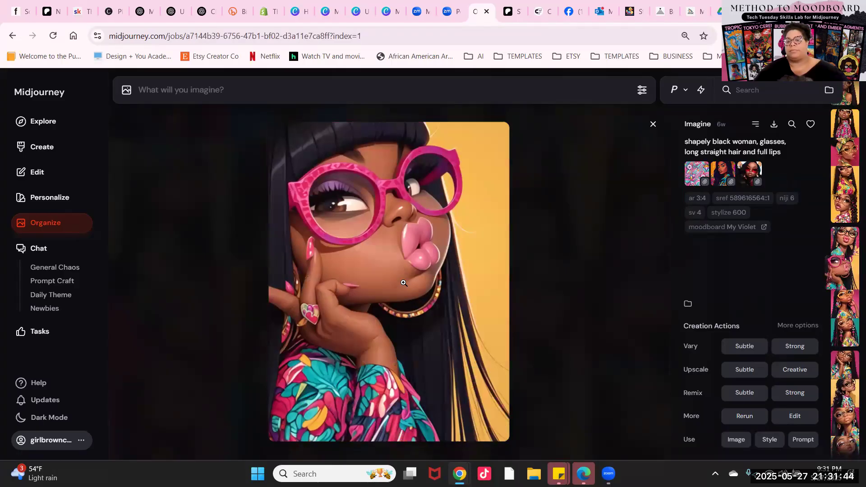
{"action": "scroll", "coordinate": [403, 282], "scroll_direction": "up", "scroll_amount": 2}
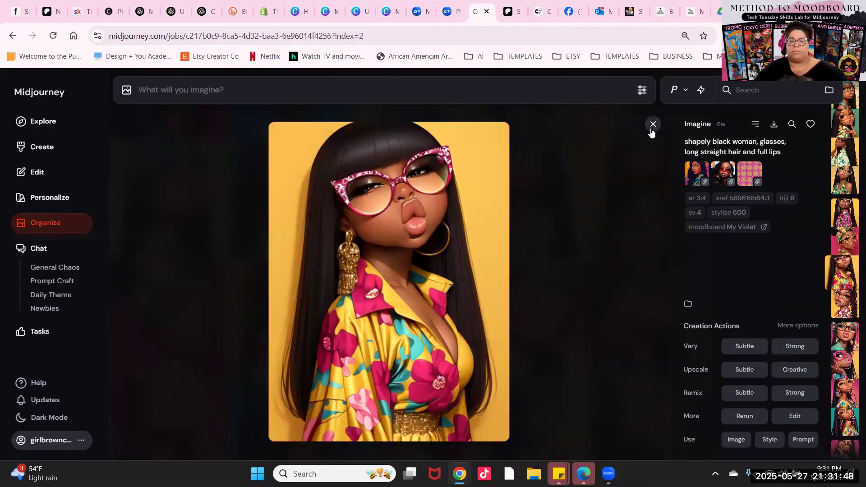
{"action": "left_click", "coordinate": [652, 124]}
- Browse the archive grid toward newer creations, from the glasses portraits to the full-figured women in ruffled tops and ripped jeans
{"action": "scroll", "coordinate": [542, 254], "scroll_direction": "up", "scroll_amount": 3}
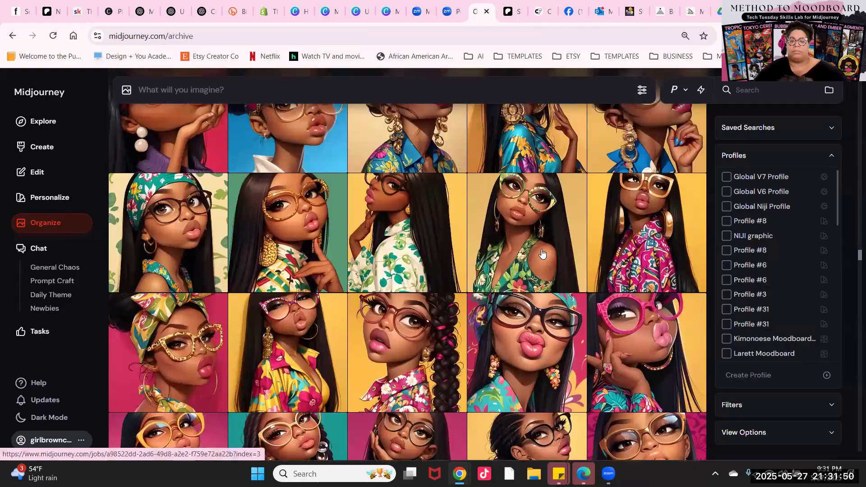
{"action": "scroll", "coordinate": [542, 254], "scroll_direction": "up", "scroll_amount": 10}
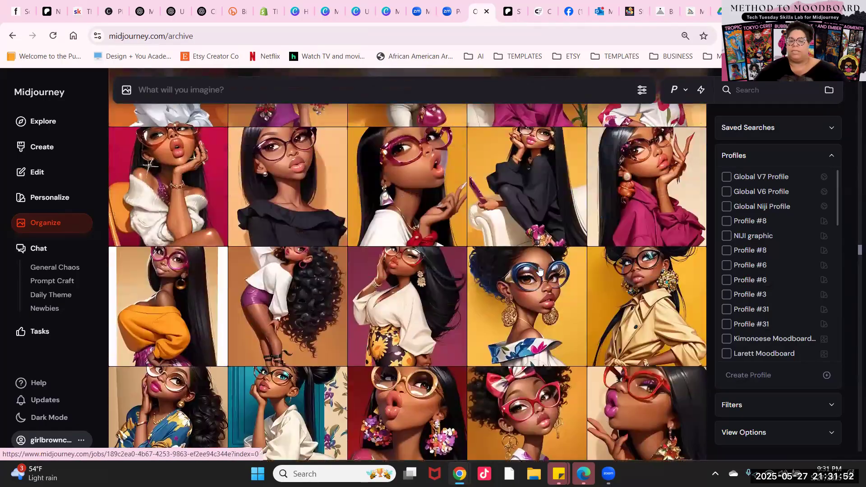
{"action": "scroll", "coordinate": [539, 270], "scroll_direction": "up", "scroll_amount": 15}
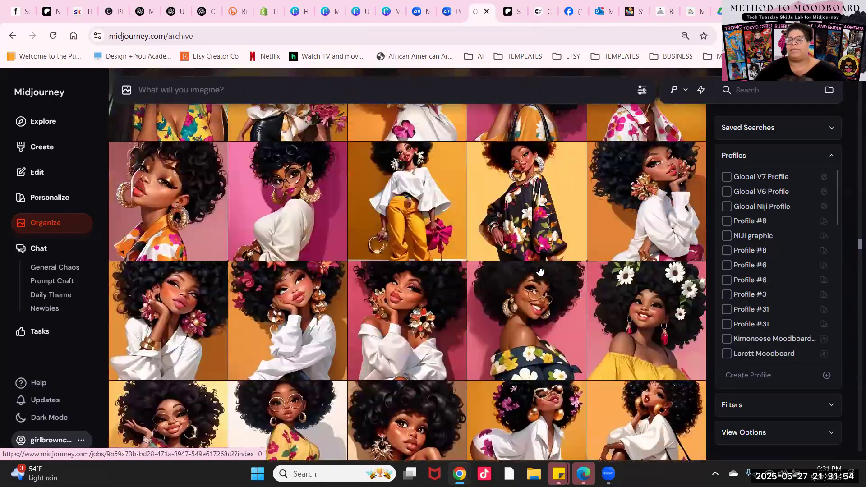
{"action": "scroll", "coordinate": [540, 269], "scroll_direction": "up", "scroll_amount": 15}
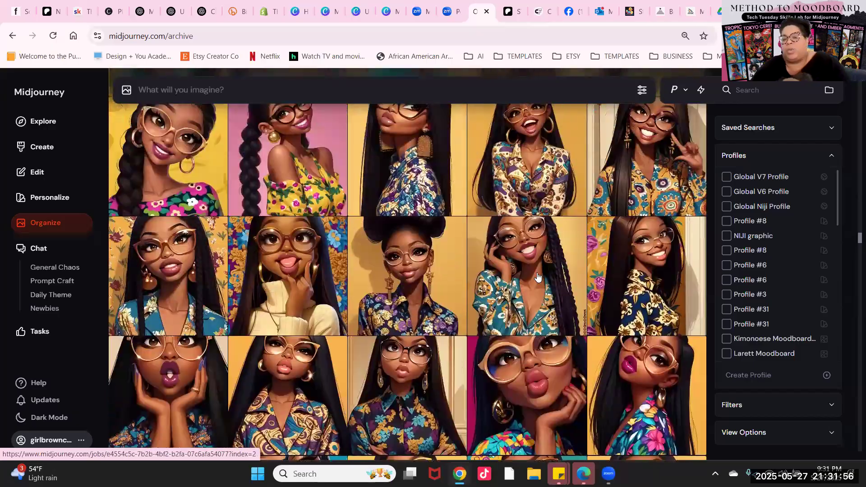
{"action": "scroll", "coordinate": [538, 276], "scroll_direction": "up", "scroll_amount": 15}
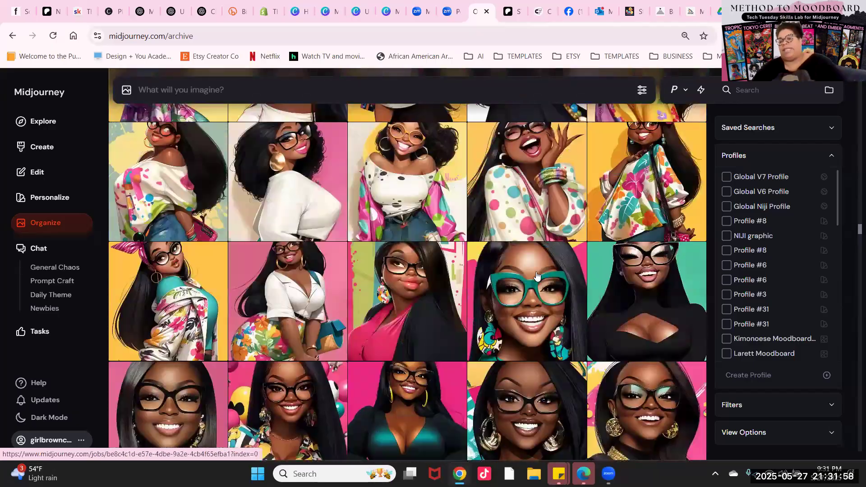
{"action": "scroll", "coordinate": [537, 277], "scroll_direction": "up", "scroll_amount": 15}
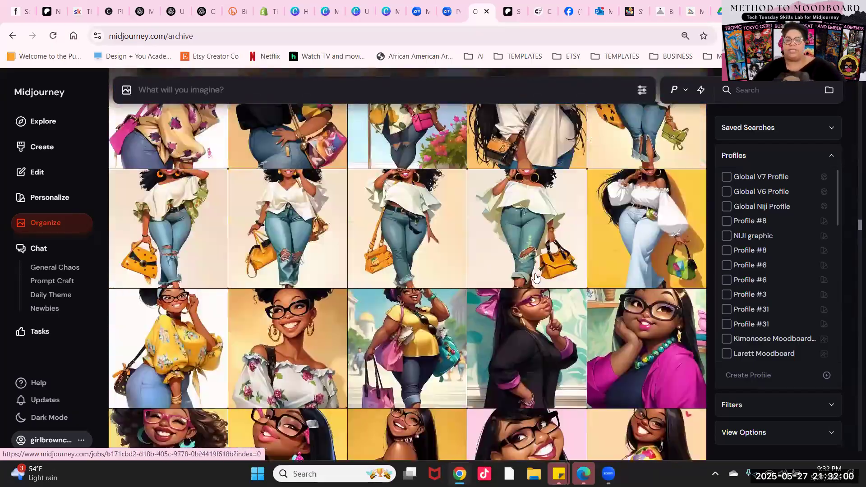
{"action": "scroll", "coordinate": [535, 277], "scroll_direction": "up", "scroll_amount": 15}
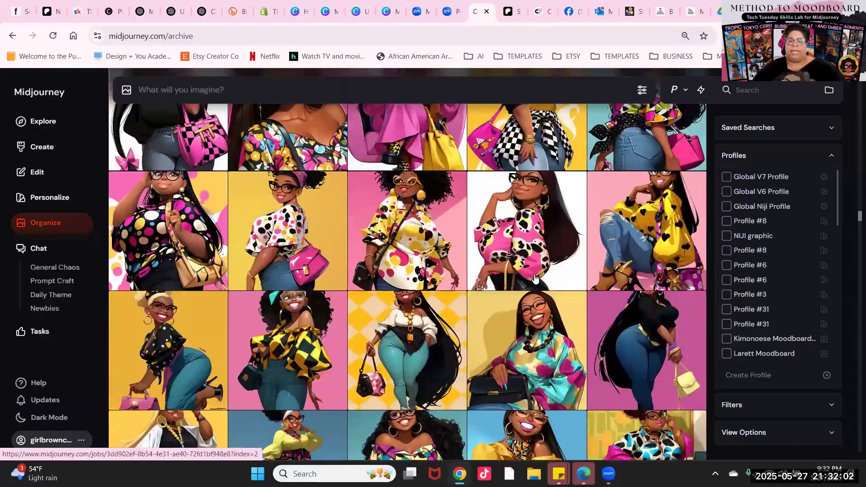
{"action": "scroll", "coordinate": [536, 278], "scroll_direction": "up", "scroll_amount": 10}
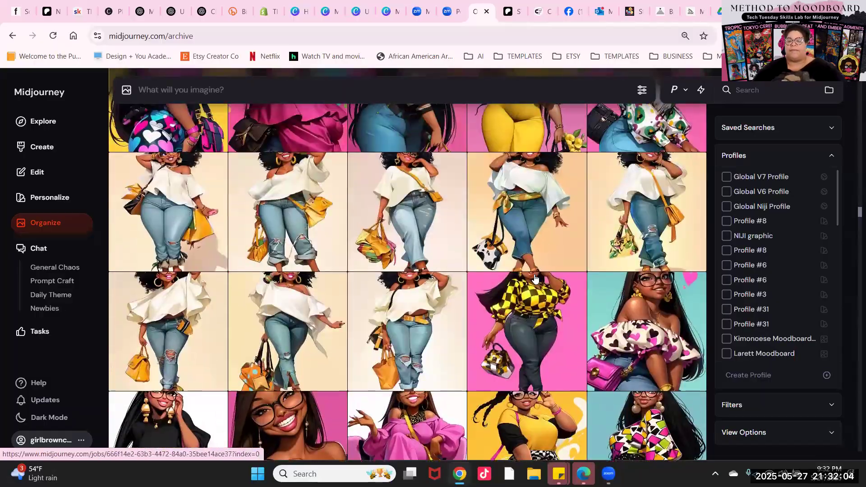
{"action": "scroll", "coordinate": [536, 278], "scroll_direction": "up", "scroll_amount": 8}
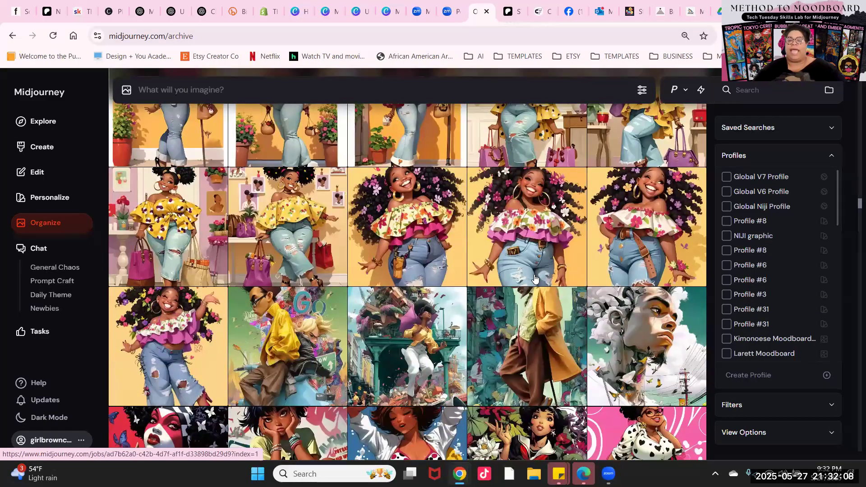
{"action": "scroll", "coordinate": [534, 278], "scroll_direction": "up", "scroll_amount": 1}
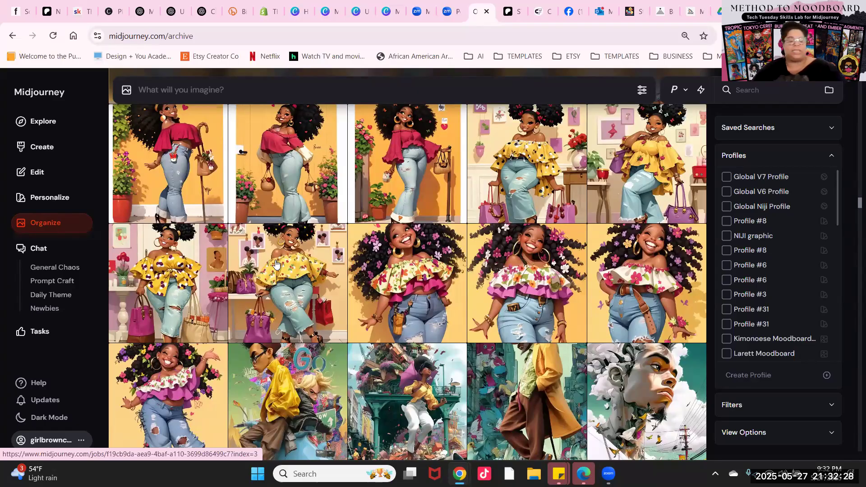
- Browse the archive grid toward newer creations, from the yellow ruffled-top illustrations past the mother-and-child kitchen scenes to the seated women in colorful rooms
{"action": "scroll", "coordinate": [277, 264], "scroll_direction": "up", "scroll_amount": 15}
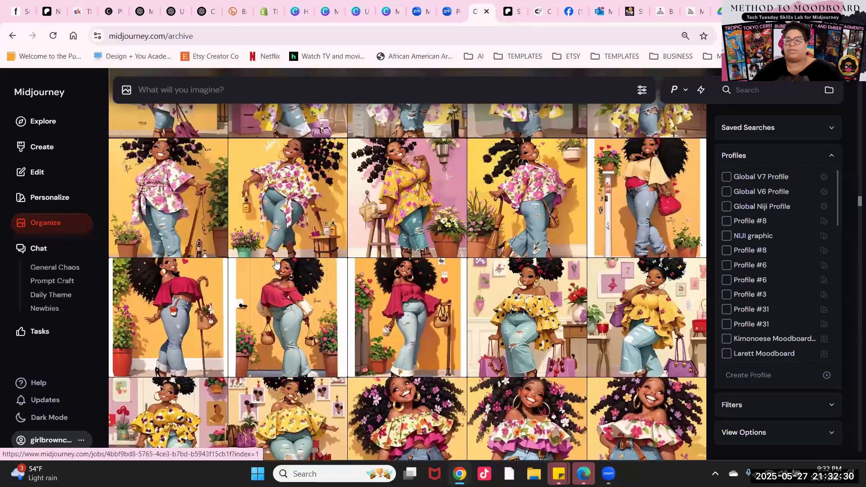
{"action": "scroll", "coordinate": [277, 263], "scroll_direction": "up", "scroll_amount": 3}
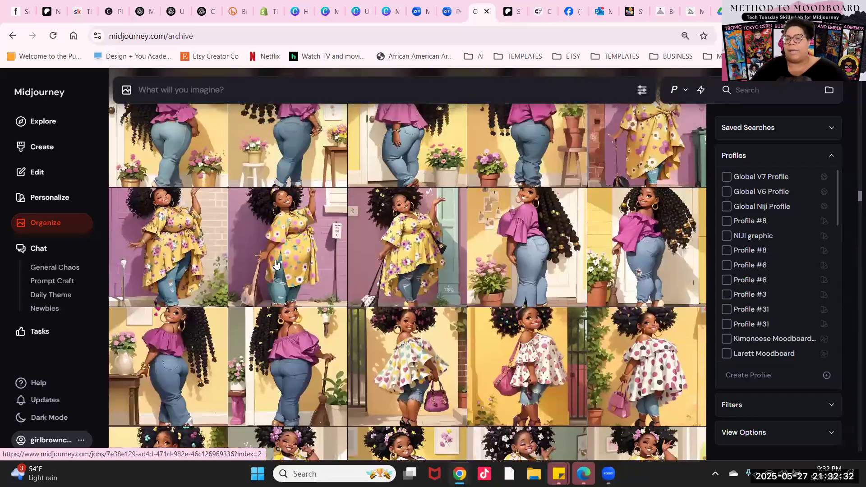
{"action": "scroll", "coordinate": [277, 263], "scroll_direction": "up", "scroll_amount": 10}
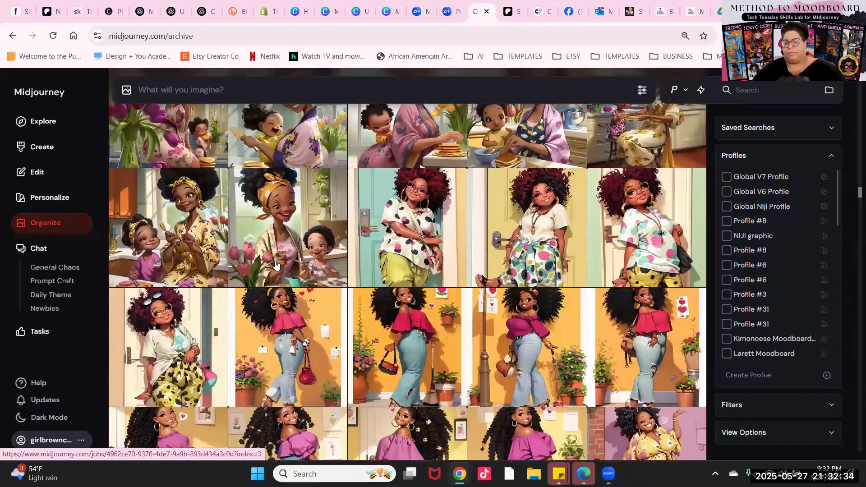
{"action": "scroll", "coordinate": [255, 294], "scroll_direction": "up", "scroll_amount": 8}
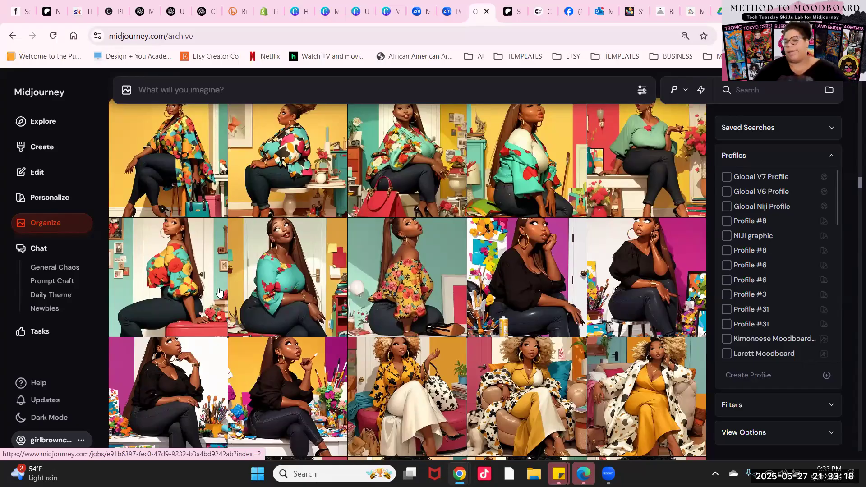
- Enlarge the woman in the gold outfit on the tufted chair and review newer images through the gold blouse with spotted pants
{"action": "left_click", "coordinate": [500, 341]}
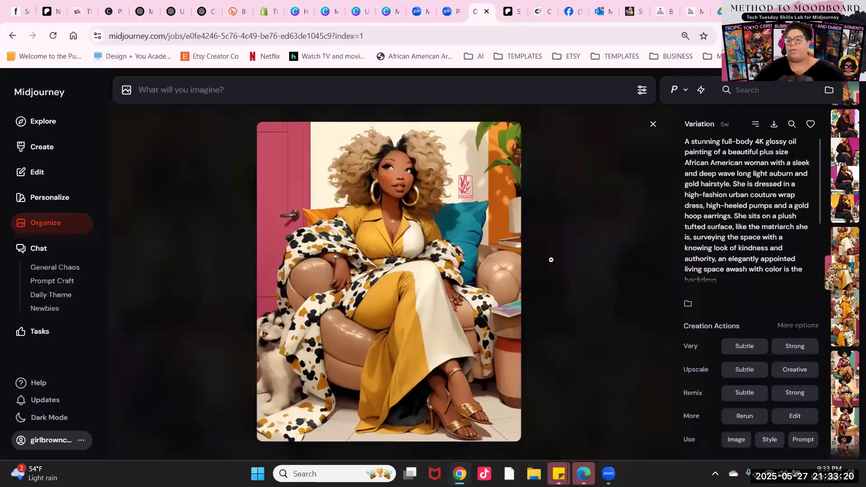
{"action": "scroll", "coordinate": [463, 253], "scroll_direction": "up", "scroll_amount": 6}
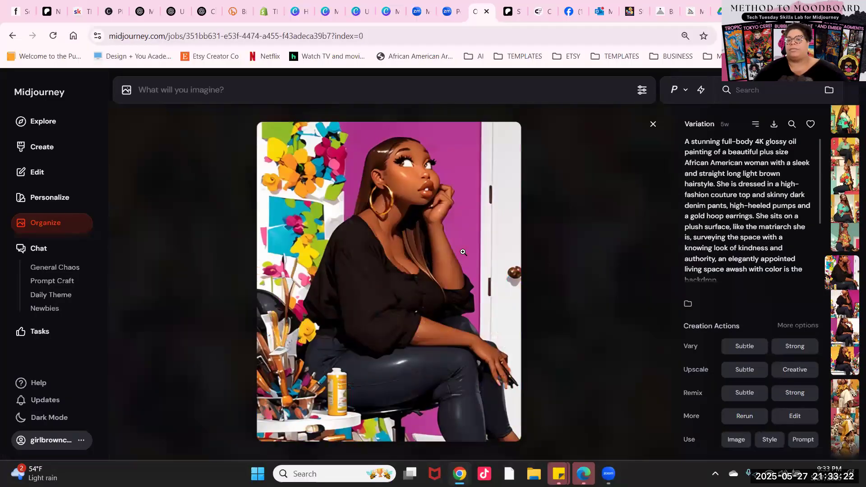
{"action": "scroll", "coordinate": [463, 253], "scroll_direction": "up", "scroll_amount": 4}
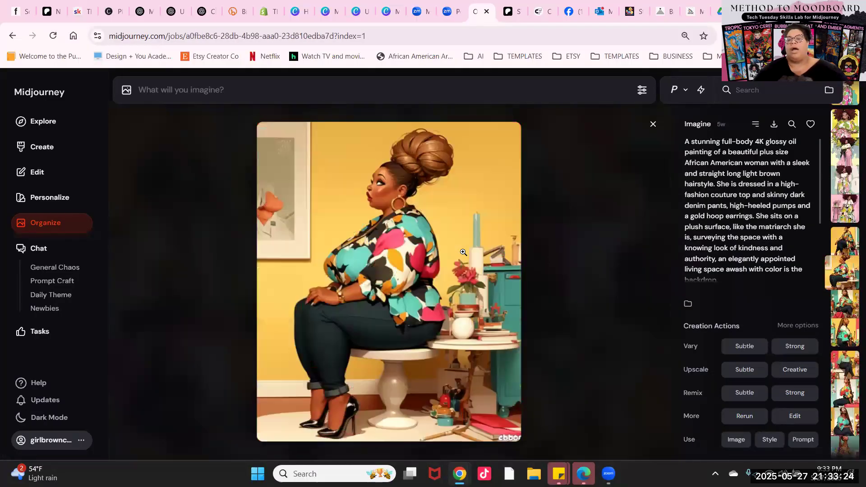
{"action": "scroll", "coordinate": [463, 252], "scroll_direction": "up", "scroll_amount": 4}
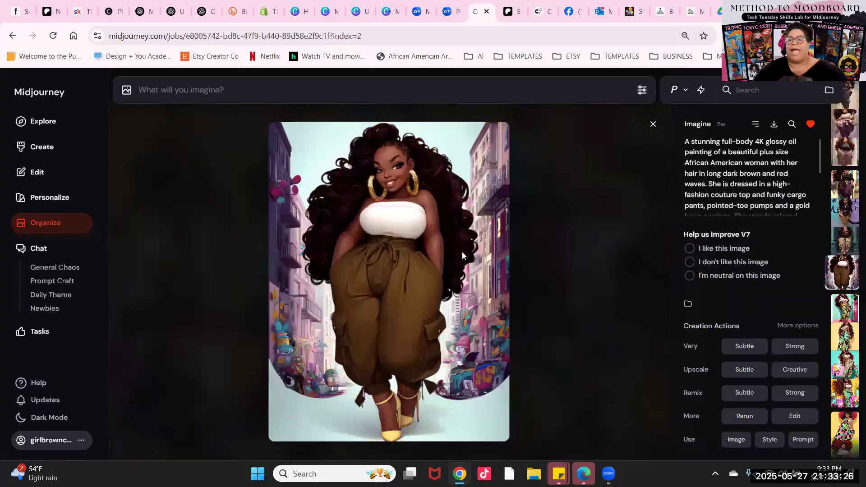
{"action": "scroll", "coordinate": [461, 252], "scroll_direction": "up", "scroll_amount": 4}
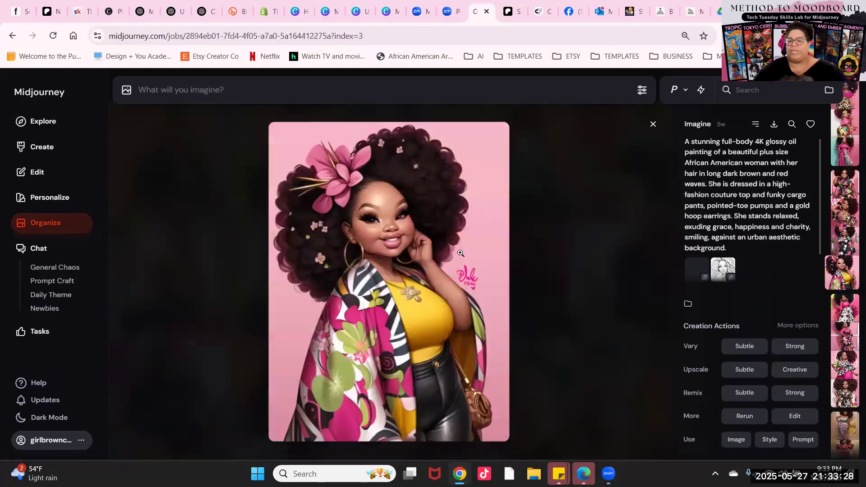
{"action": "scroll", "coordinate": [459, 252], "scroll_direction": "up", "scroll_amount": 4}
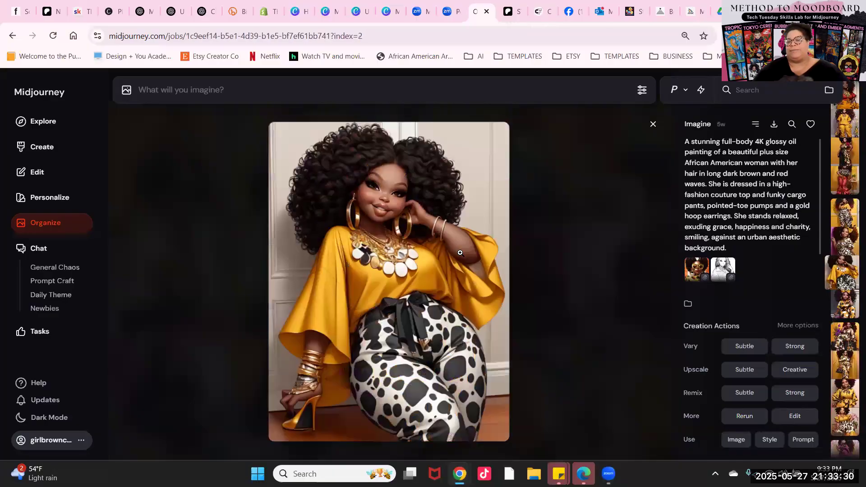
- Compare the enlarged moodboard images from the purple spotted dress to the zebra-striped pants, close the view, and browse the grid's cargo-pants illustrations
{"action": "scroll", "coordinate": [460, 256], "scroll_direction": "up", "scroll_amount": 4}
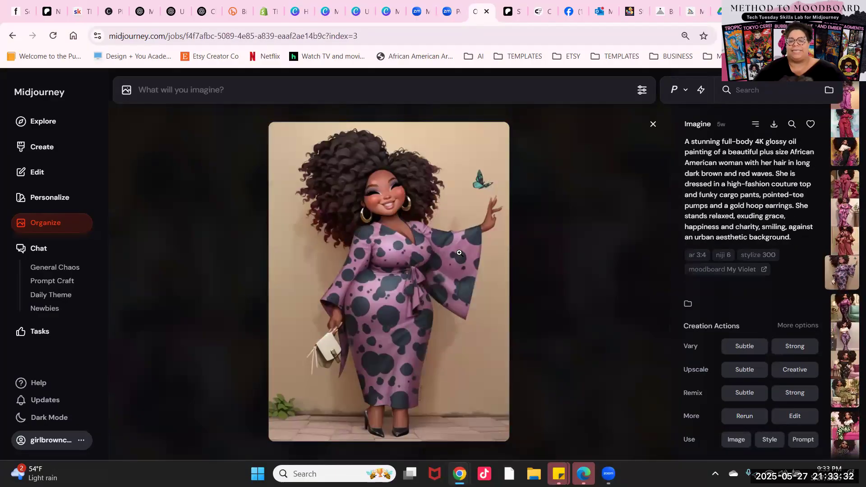
{"action": "scroll", "coordinate": [459, 252], "scroll_direction": "up", "scroll_amount": 4}
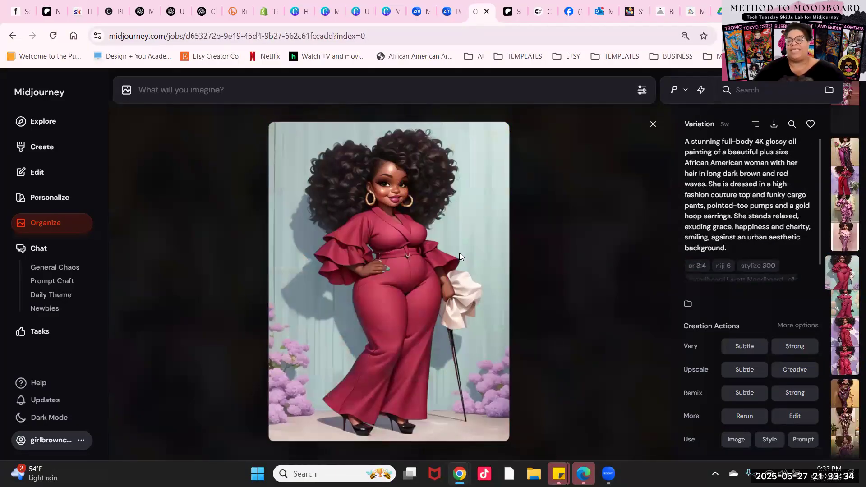
{"action": "scroll", "coordinate": [460, 254], "scroll_direction": "up", "scroll_amount": 4}
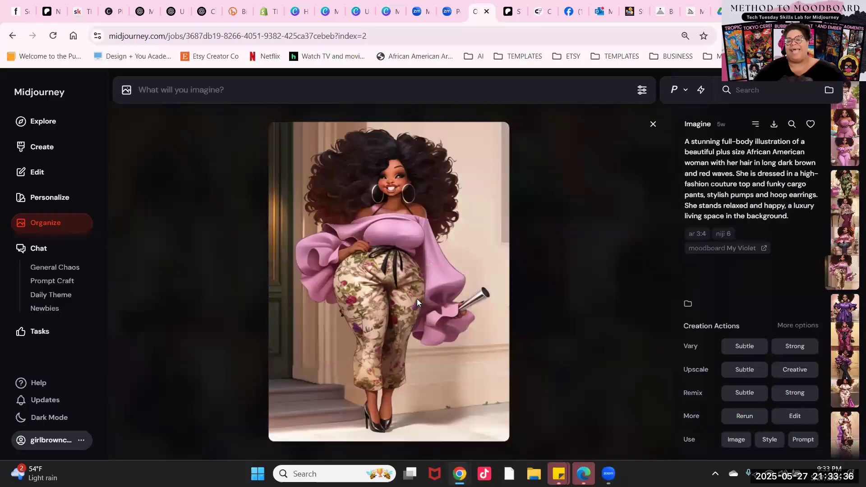
{"action": "scroll", "coordinate": [414, 293], "scroll_direction": "up", "scroll_amount": 3}
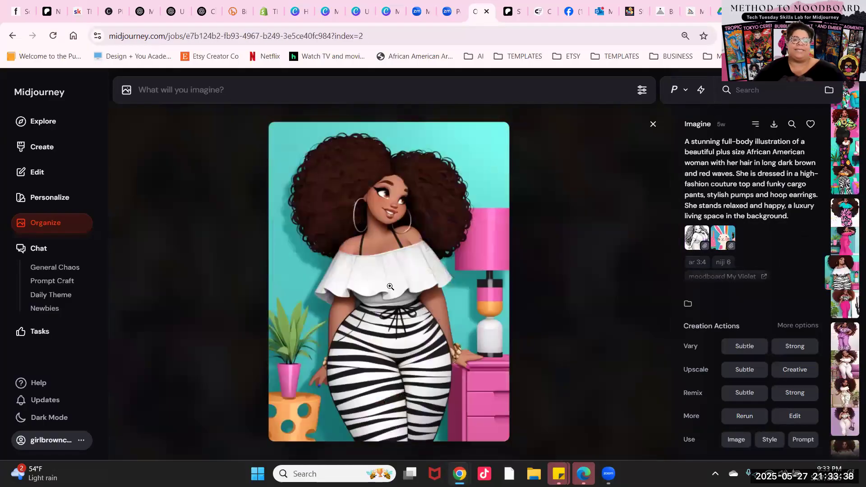
{"action": "left_click", "coordinate": [182, 244]}
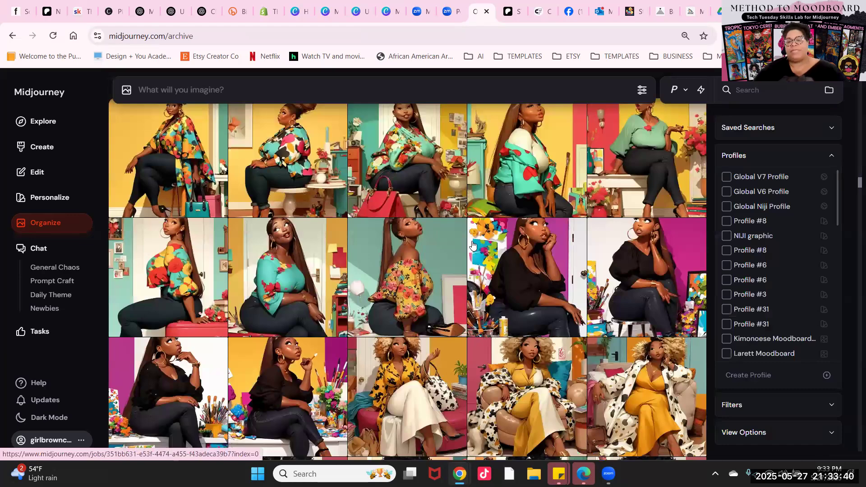
{"action": "scroll", "coordinate": [472, 245], "scroll_direction": "up", "scroll_amount": 3}
{"action": "scroll", "coordinate": [472, 245], "scroll_direction": "up", "scroll_amount": 5}
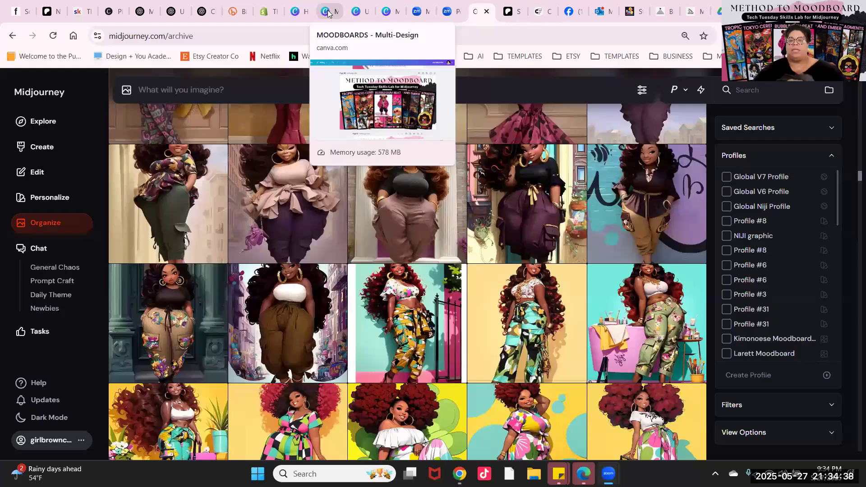
- Switch to the MOODBOARDS design in Canva and go back through its moodboard pages to the Metropolis Muse cover on page 1
{"action": "left_click", "coordinate": [328, 12]}
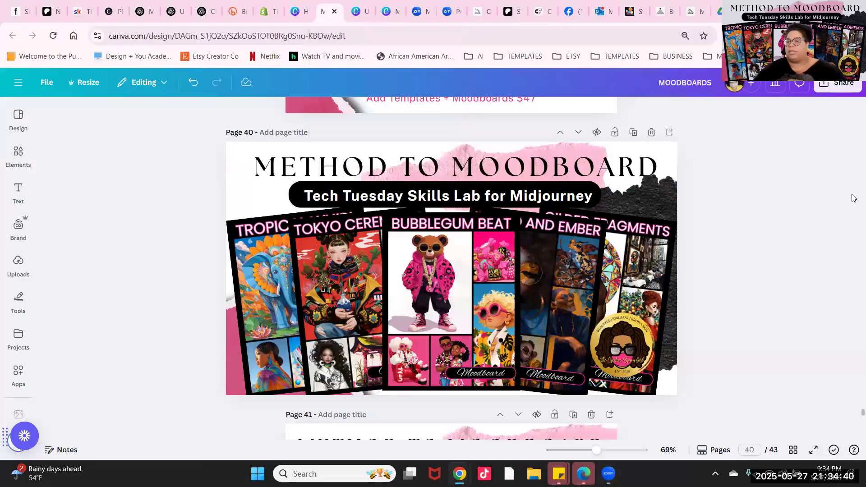
{"action": "left_click_drag", "start_coordinate": [852, 413], "coordinate": [852, 358]}
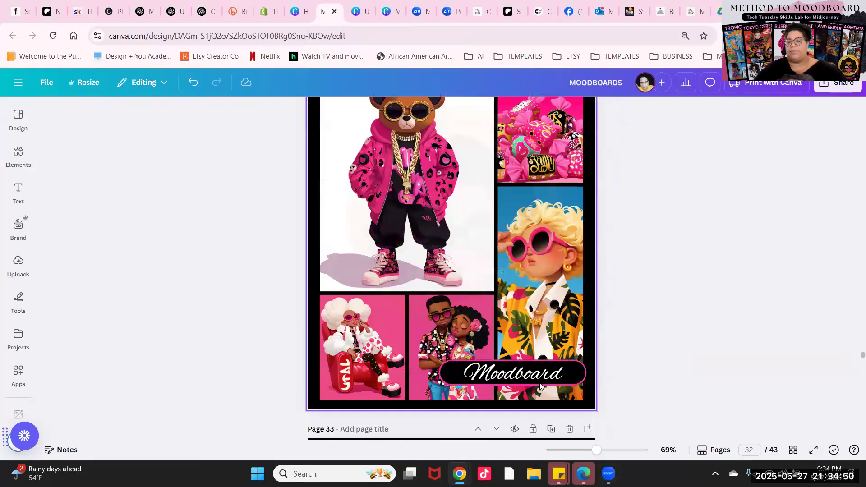
{"action": "scroll", "coordinate": [532, 375], "scroll_direction": "up", "scroll_amount": 20}
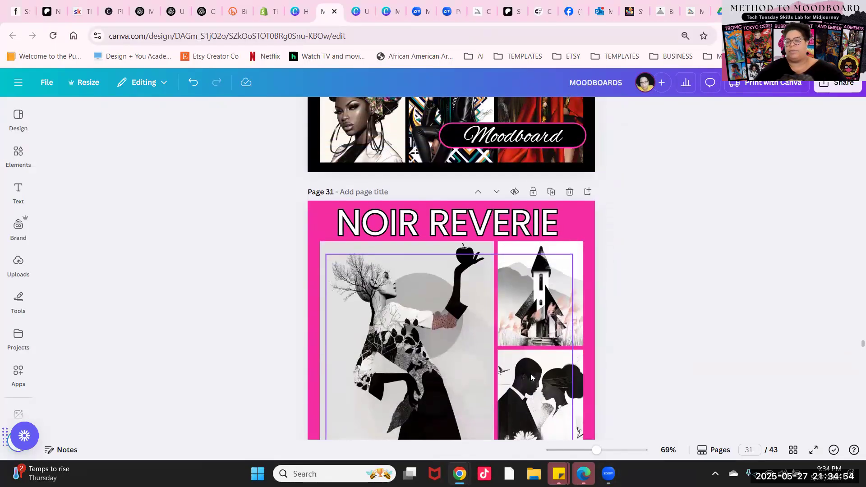
{"action": "scroll", "coordinate": [531, 374], "scroll_direction": "up", "scroll_amount": 10}
{"action": "scroll", "coordinate": [586, 377], "scroll_direction": "up", "scroll_amount": 1}
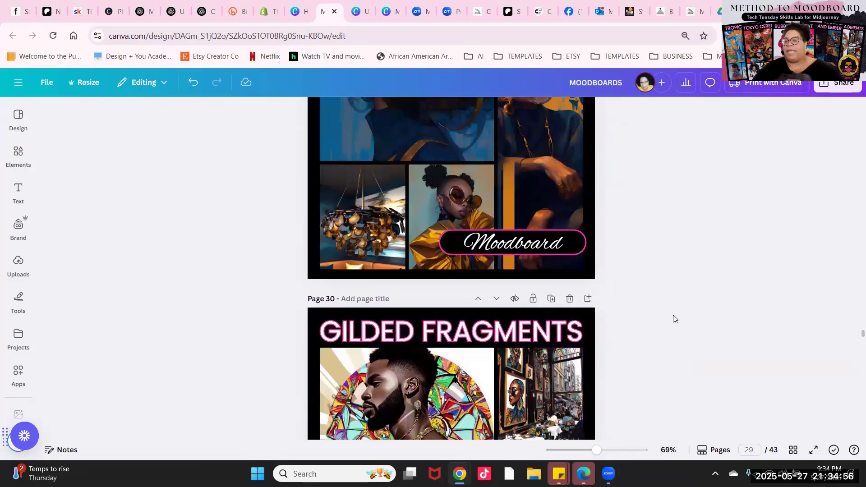
{"action": "left_click_drag", "start_coordinate": [853, 333], "coordinate": [853, 93]}
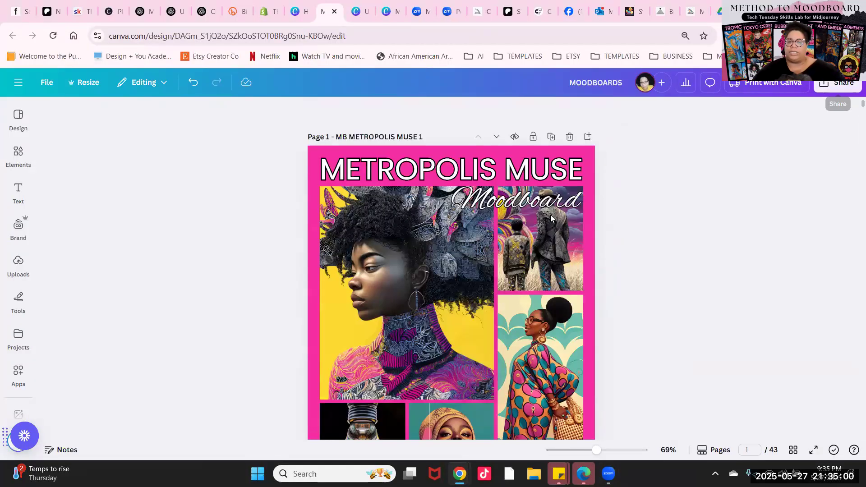
- Look over the Metropolis Muse cover with its profile code and skim the accompanying Moodboard Snapshot on page 2
{"action": "scroll", "coordinate": [496, 194], "scroll_direction": "down", "scroll_amount": 3}
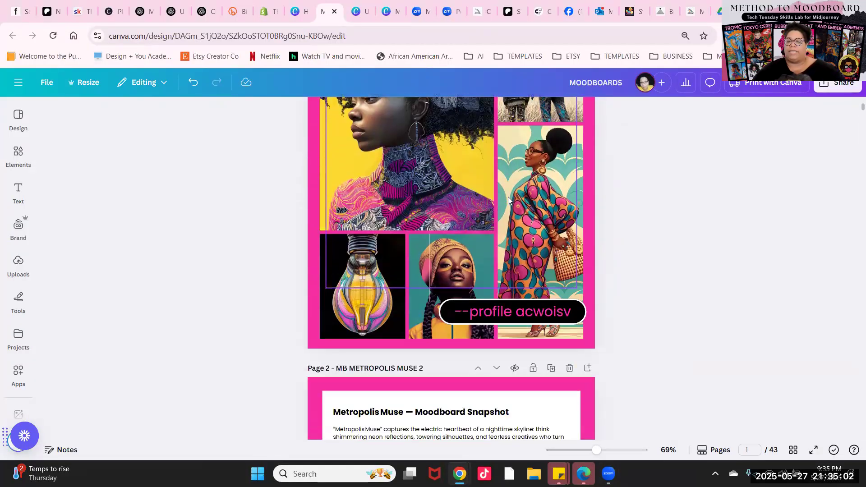
{"action": "scroll", "coordinate": [468, 188], "scroll_direction": "up", "scroll_amount": 2}
{"action": "scroll", "coordinate": [469, 188], "scroll_direction": "down", "scroll_amount": 9}
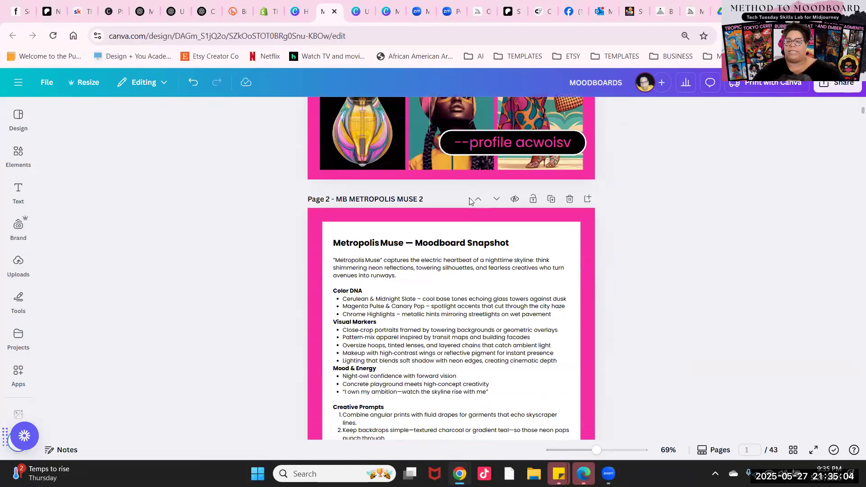
{"action": "scroll", "coordinate": [478, 167], "scroll_direction": "down", "scroll_amount": 5}
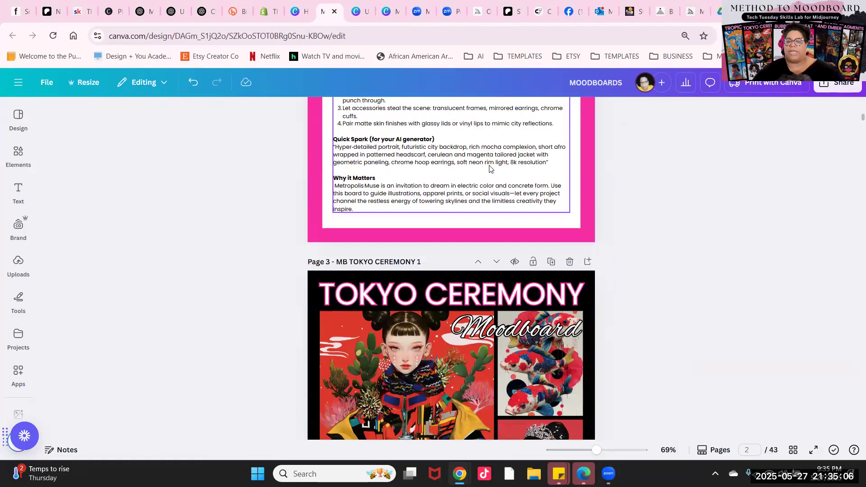
{"action": "scroll", "coordinate": [451, 164], "scroll_direction": "up", "scroll_amount": 4}
{"action": "scroll", "coordinate": [449, 171], "scroll_direction": "up", "scroll_amount": 4}
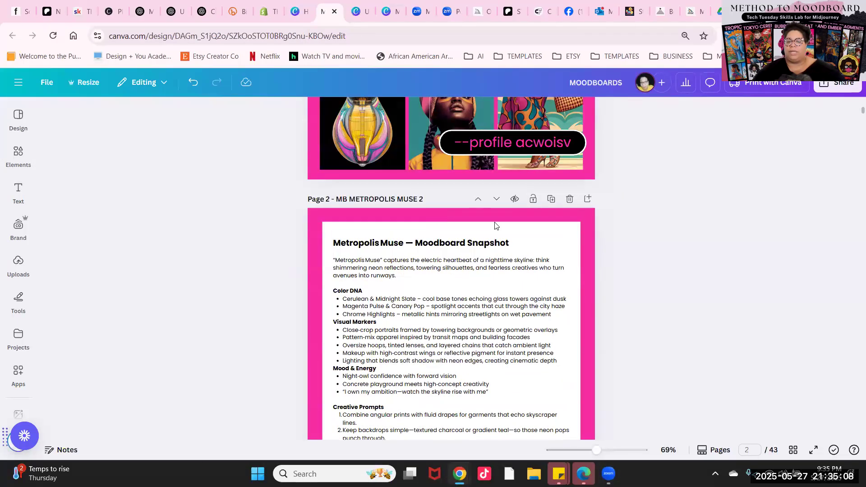
- Read the Metropolis Muse snapshot from Color DNA and Visual Markers through Creative Prompts, Quick Spark and Why it Matters, checking it against the cover
{"action": "scroll", "coordinate": [497, 248], "scroll_direction": "down", "scroll_amount": 3}
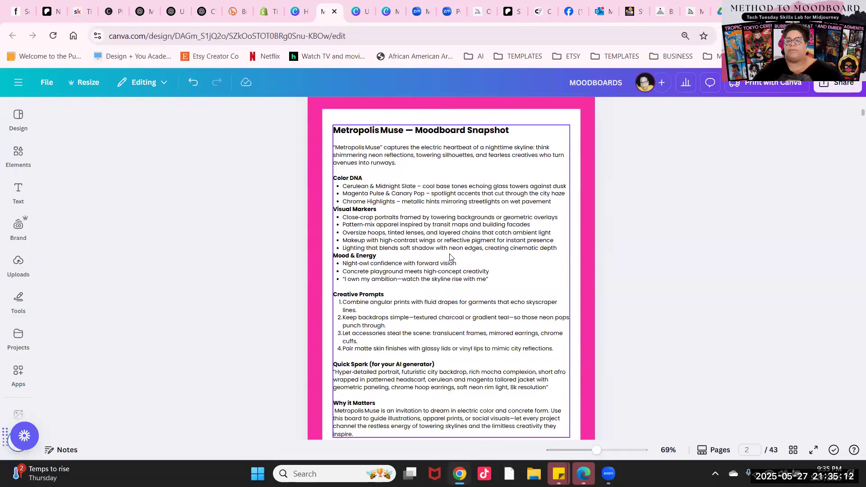
{"action": "scroll", "coordinate": [449, 256], "scroll_direction": "down", "scroll_amount": 3}
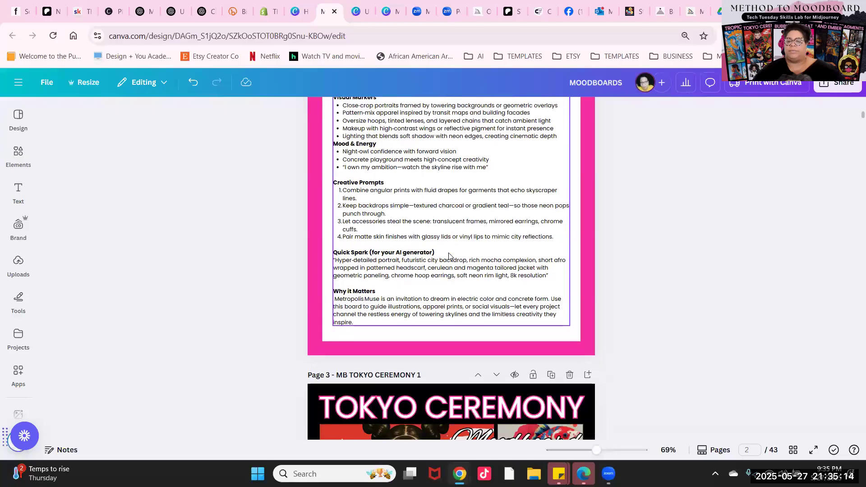
{"action": "scroll", "coordinate": [449, 256], "scroll_direction": "up", "scroll_amount": 2}
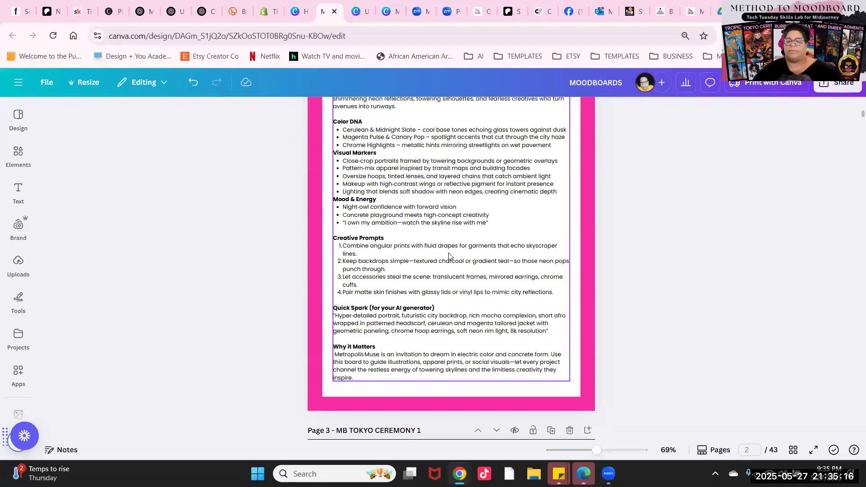
{"action": "scroll", "coordinate": [449, 257], "scroll_direction": "up", "scroll_amount": 6}
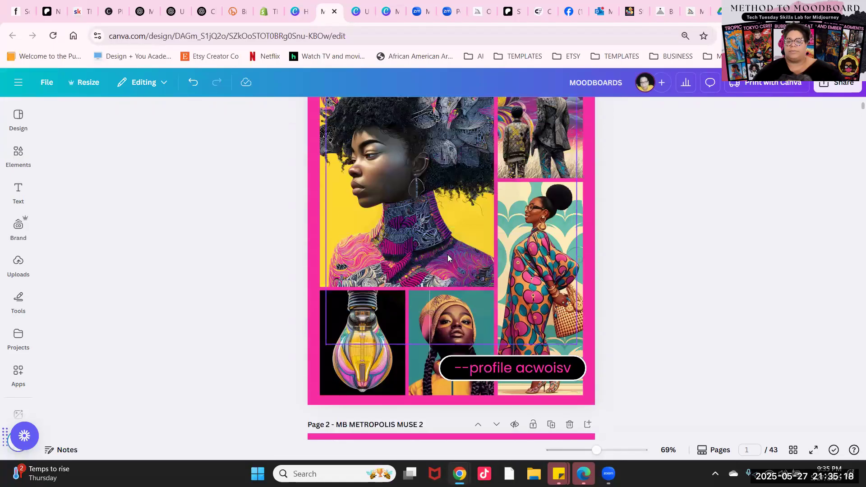
{"action": "scroll", "coordinate": [448, 254], "scroll_direction": "up", "scroll_amount": 3}
{"action": "scroll", "coordinate": [447, 254], "scroll_direction": "down", "scroll_amount": 8}
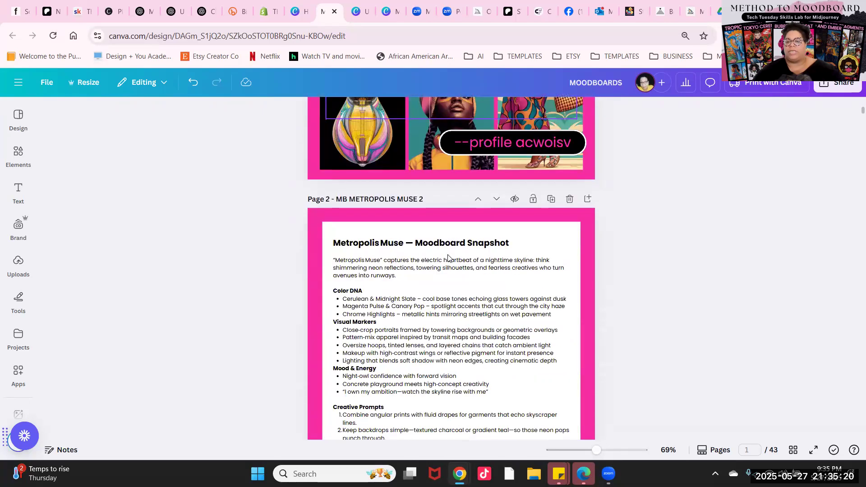
{"action": "scroll", "coordinate": [446, 266], "scroll_direction": "down", "scroll_amount": 3}
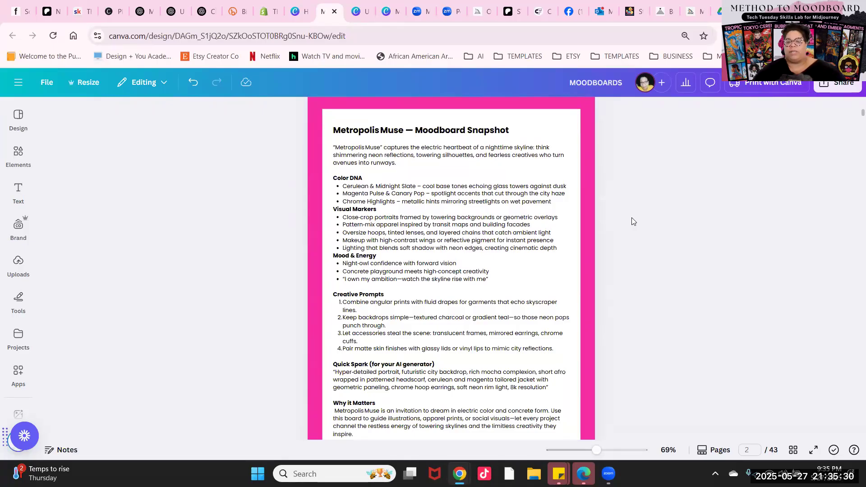
{"action": "scroll", "coordinate": [631, 222], "scroll_direction": "down", "scroll_amount": 1}
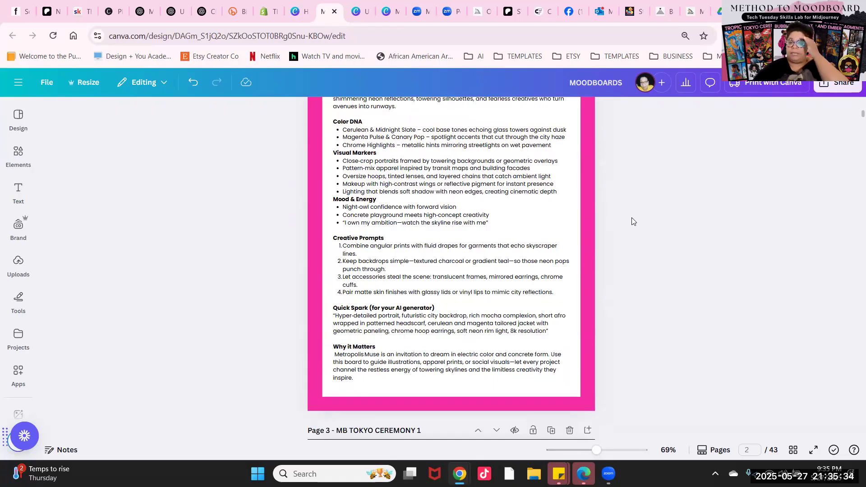
- Review the Metropolis Muse cover images and profile code again alongside the start of the snapshot page
{"action": "scroll", "coordinate": [631, 222], "scroll_direction": "up", "scroll_amount": 5}
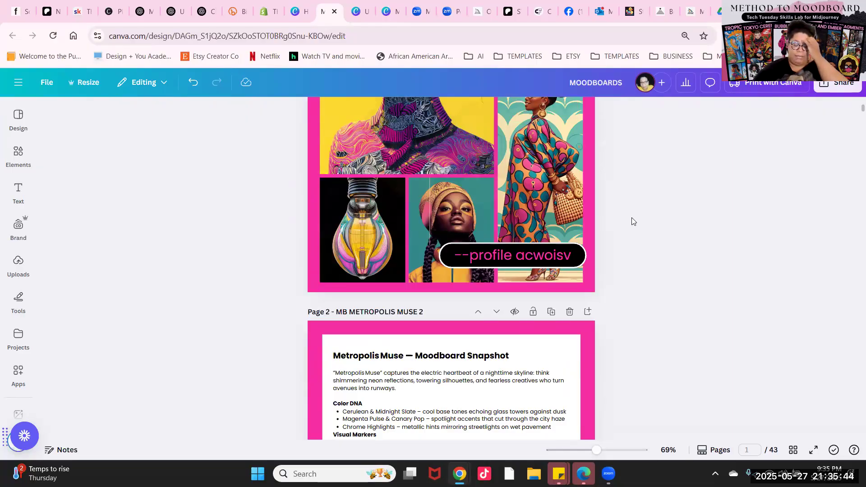
{"action": "scroll", "coordinate": [424, 221], "scroll_direction": "up", "scroll_amount": 5}
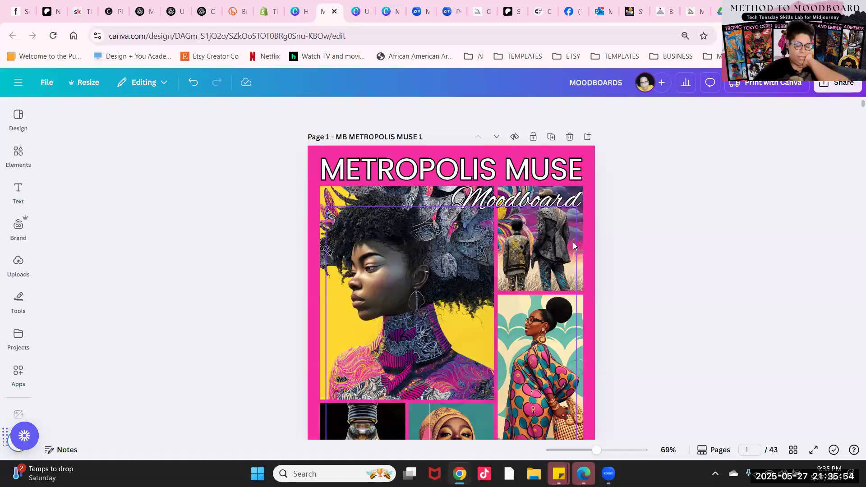
{"action": "scroll", "coordinate": [572, 244], "scroll_direction": "down", "scroll_amount": 5}
{"action": "scroll", "coordinate": [572, 244], "scroll_direction": "up", "scroll_amount": 5}
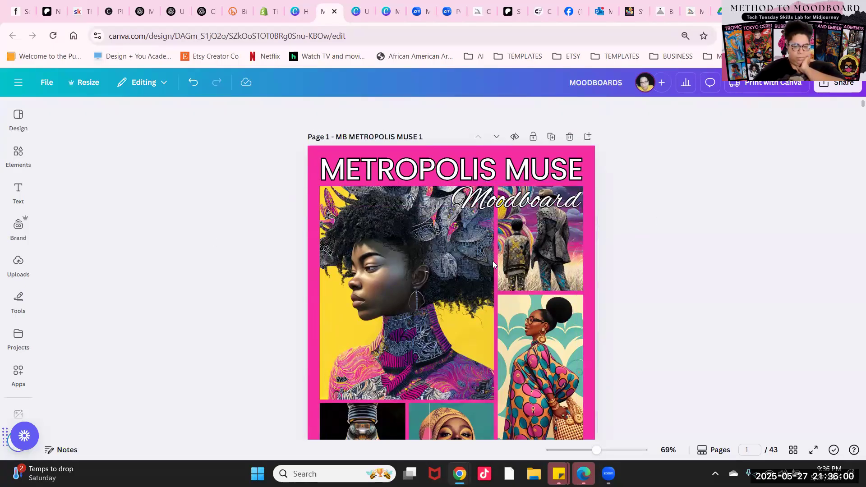
{"action": "scroll", "coordinate": [383, 264], "scroll_direction": "down", "scroll_amount": 6}
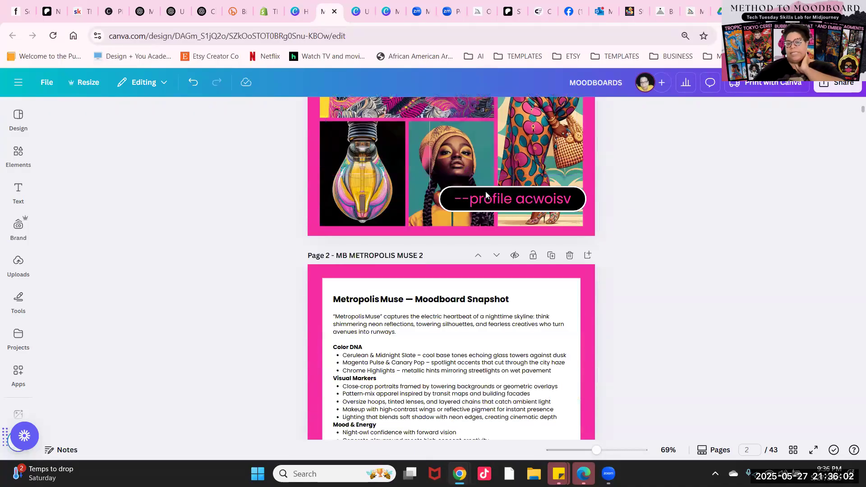
{"action": "scroll", "coordinate": [545, 169], "scroll_direction": "down", "scroll_amount": 5}
{"action": "scroll", "coordinate": [545, 169], "scroll_direction": "up", "scroll_amount": 7}
{"action": "scroll", "coordinate": [545, 170], "scroll_direction": "up", "scroll_amount": 4}
{"action": "scroll", "coordinate": [523, 227], "scroll_direction": "down", "scroll_amount": 6}
{"action": "scroll", "coordinate": [524, 226], "scroll_direction": "up", "scroll_amount": 1}
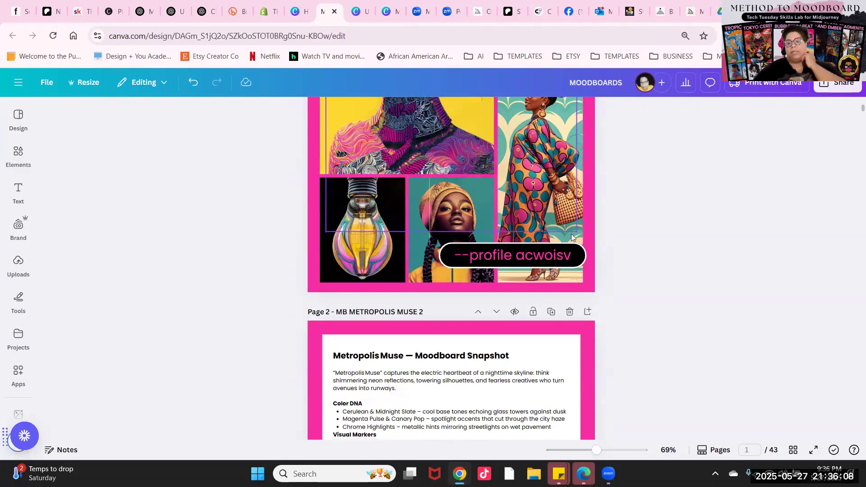